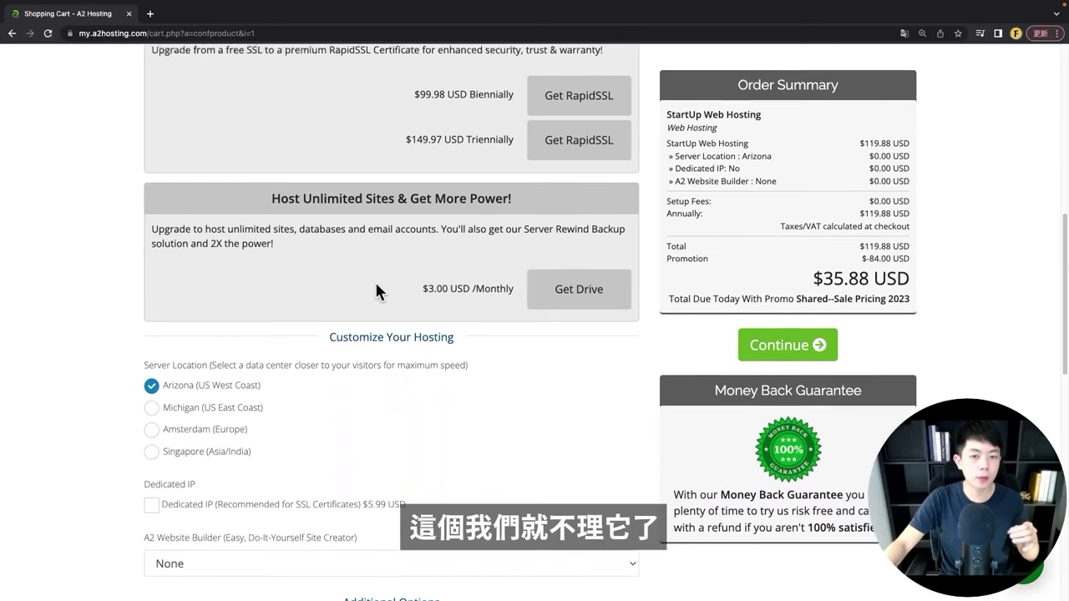
Step: Change the hosting plan's server location from Arizona to Singapore (Asia/India)
scroll(272, 264, "up", 1)
scroll(463, 306, "down", 3)
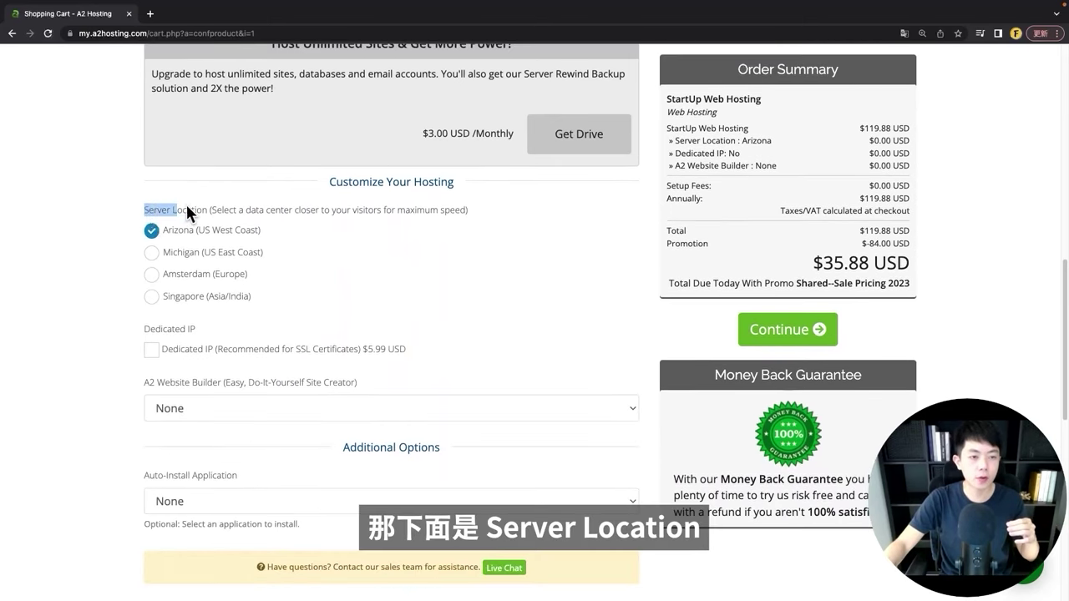
left_click(407, 280)
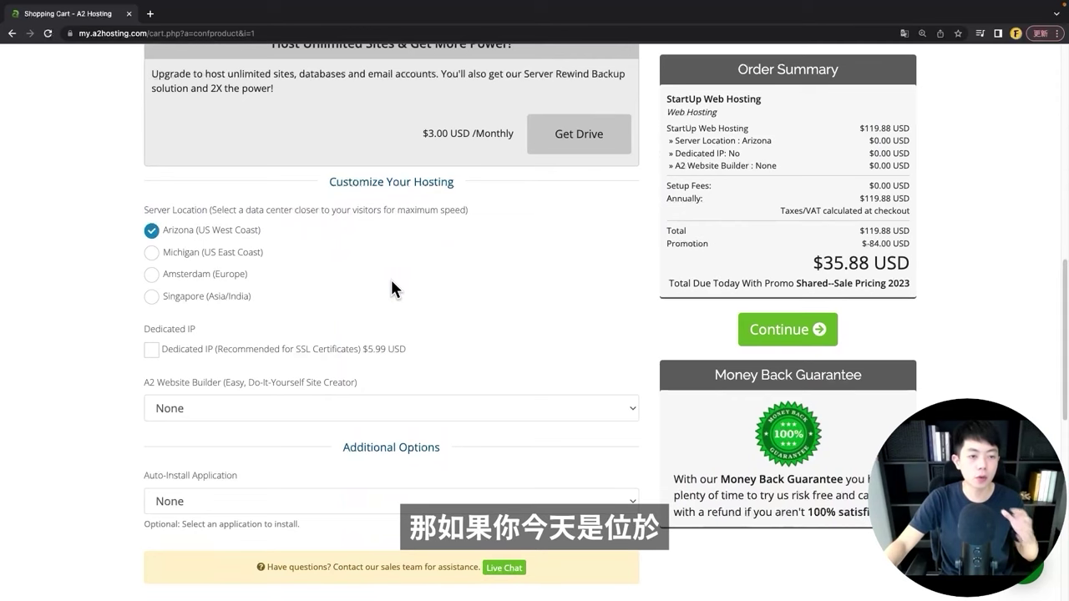
left_click(178, 297)
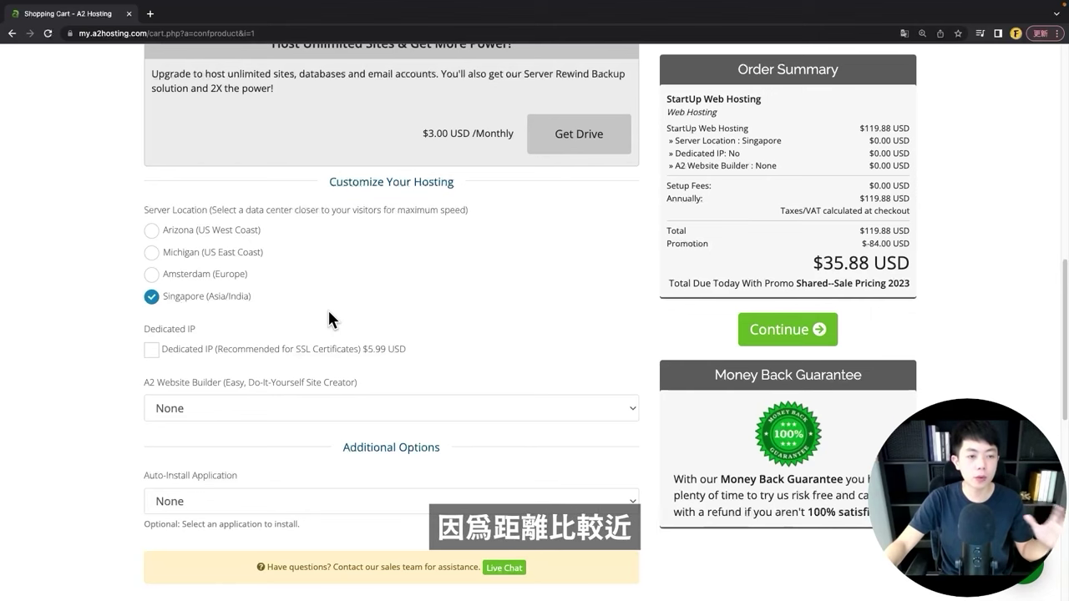
scroll(326, 309, "down", 3)
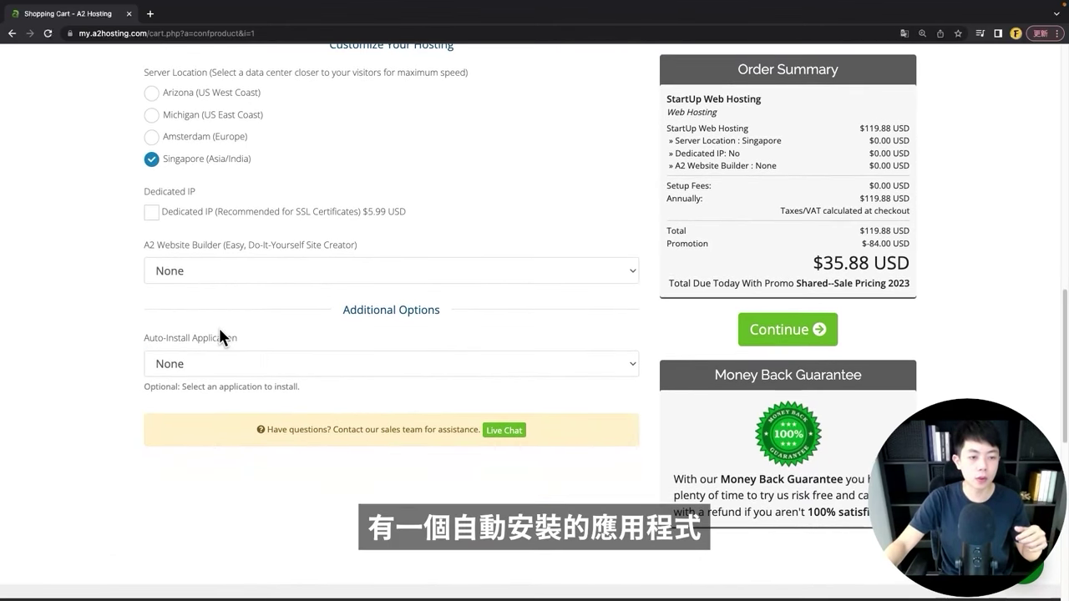
Step: Select WordPress as the auto-install application for the hosting plan
left_click(243, 364)
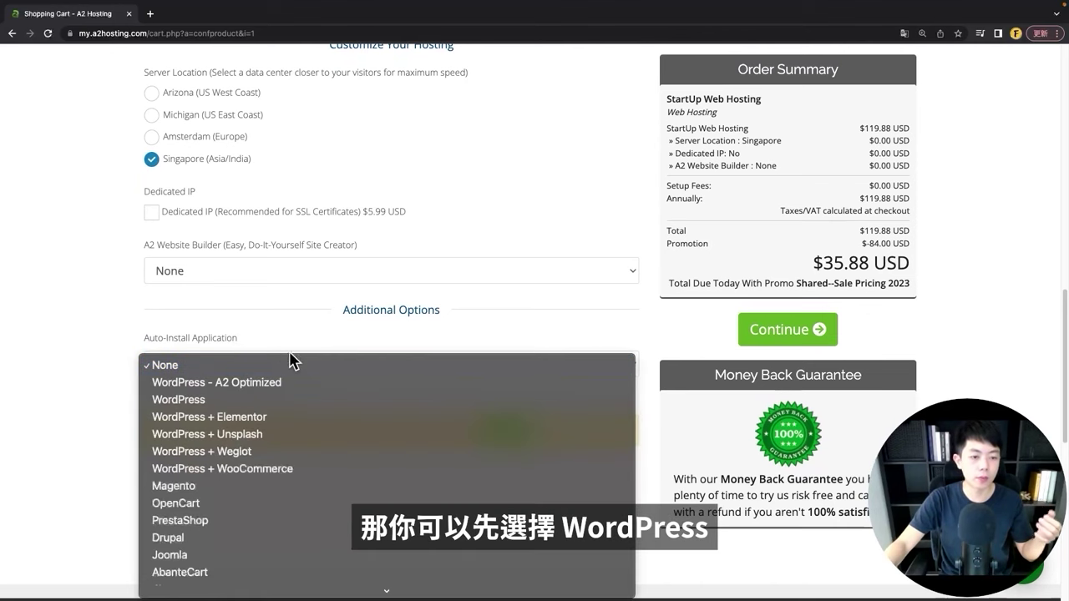
left_click(238, 400)
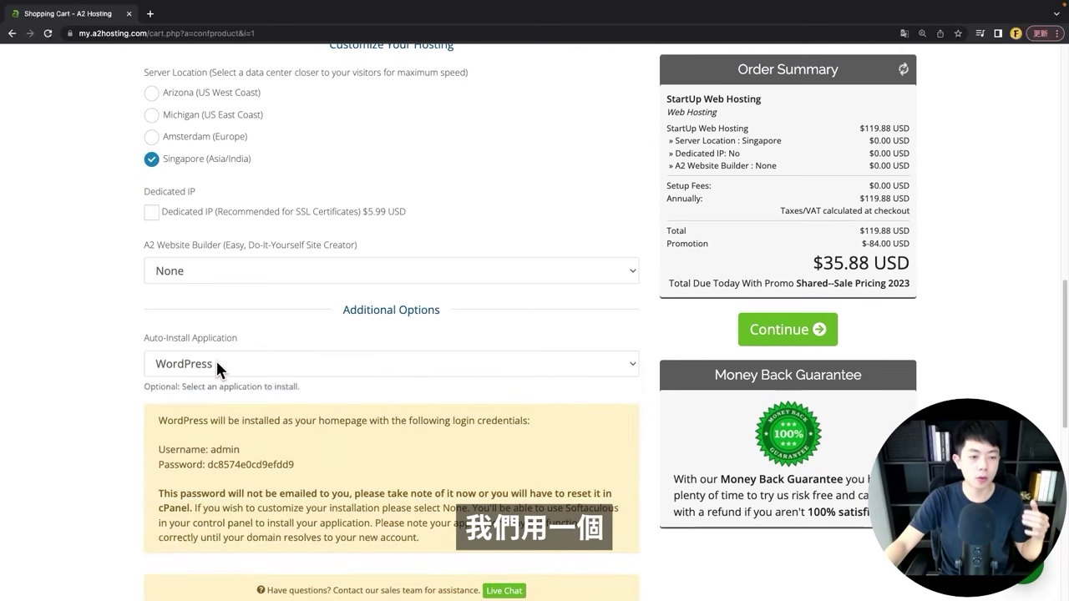
scroll(217, 346, "down", 1)
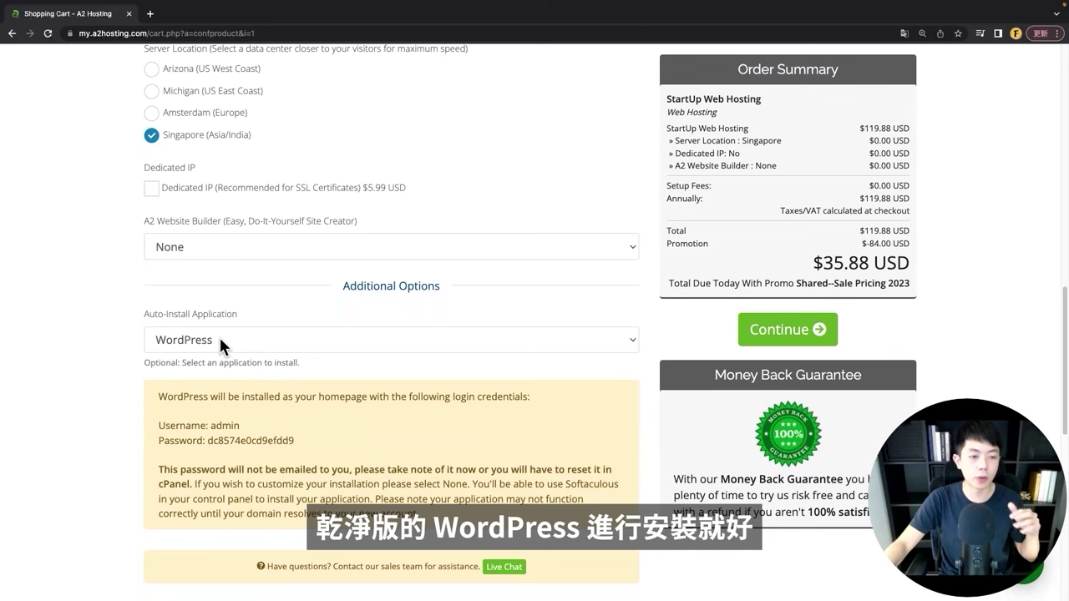
scroll(219, 335, "down", 2)
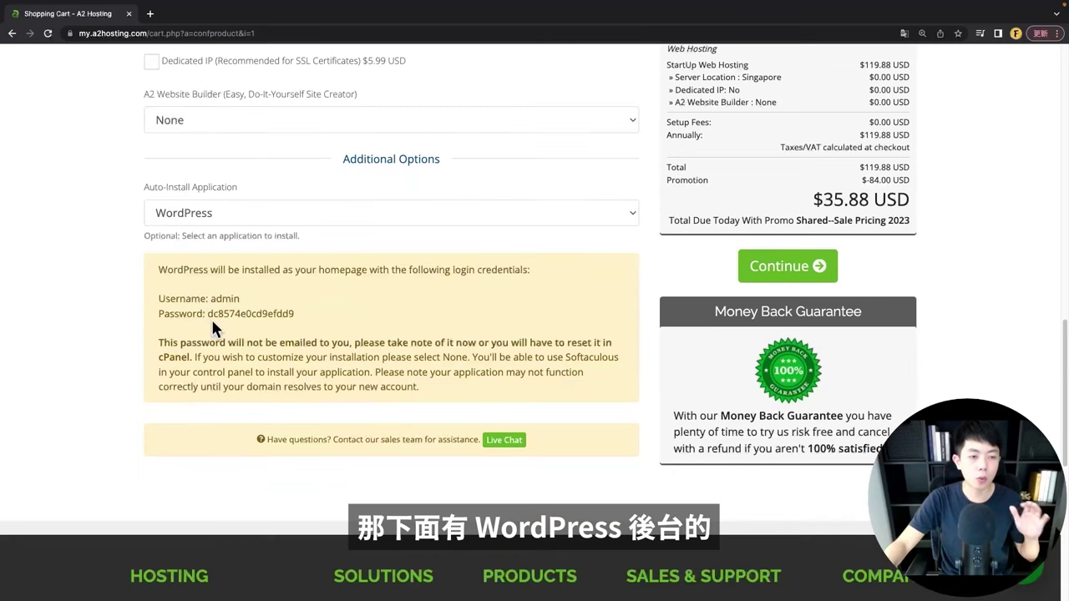
Step: Note the generated WordPress login username and password, then continue to domain configuration
double_click(214, 298)
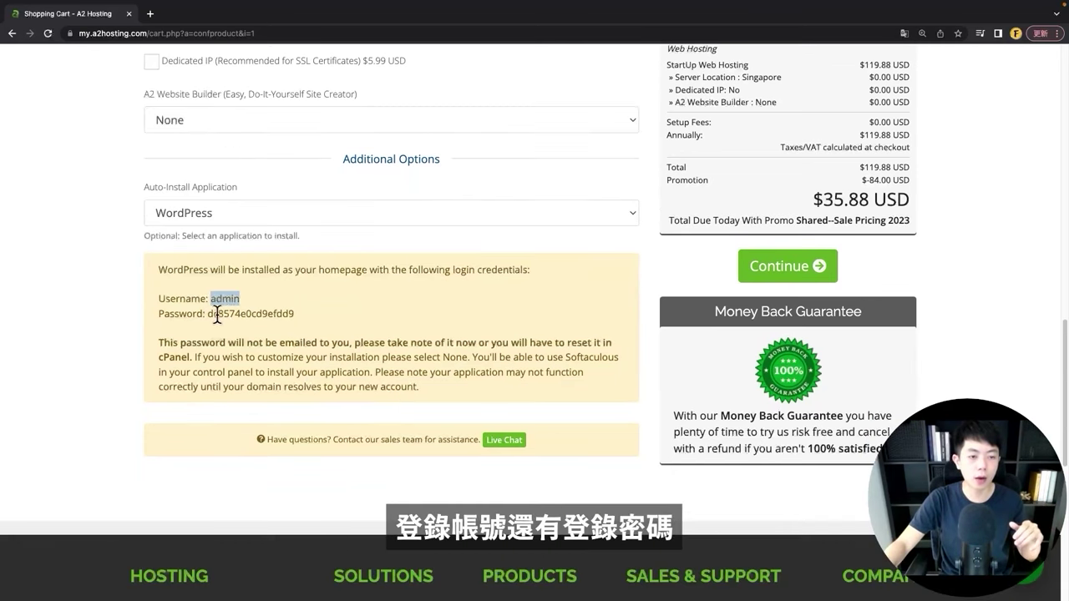
left_click(213, 314)
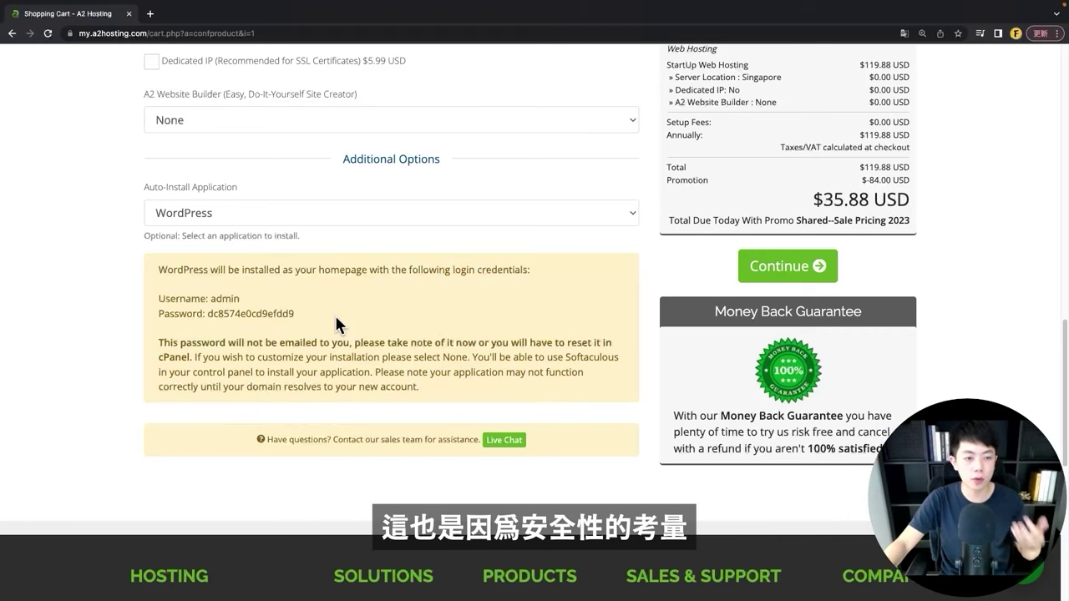
left_click_drag(296, 314, 205, 313)
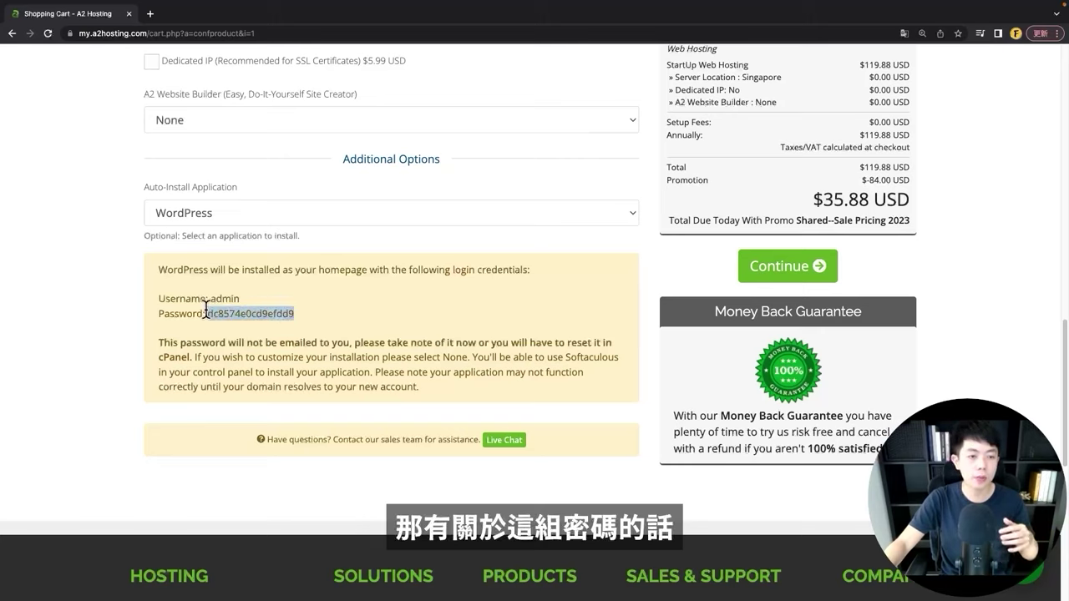
left_click(345, 324)
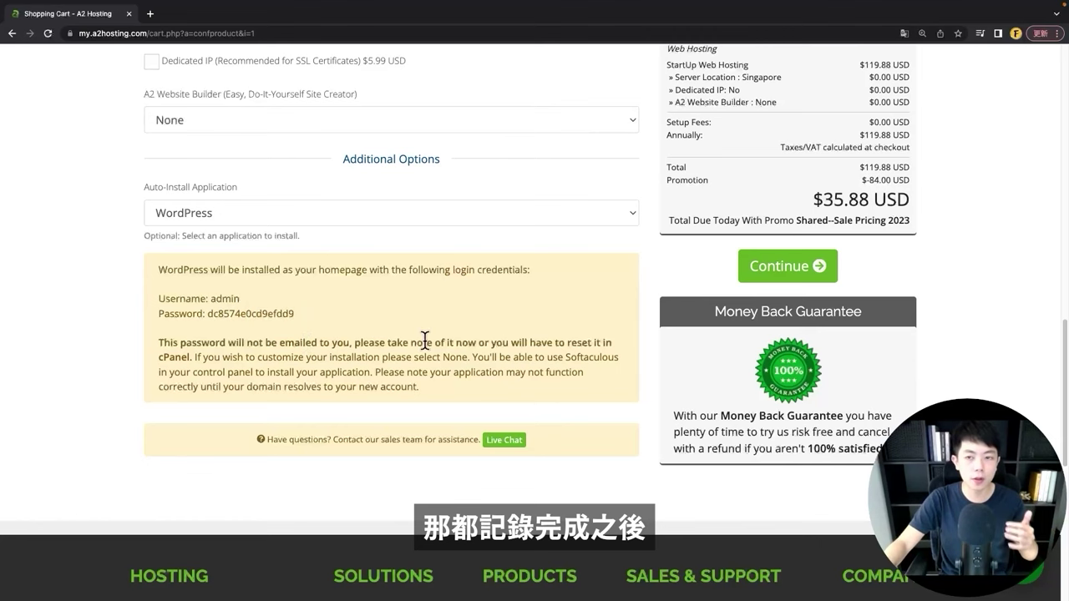
scroll(577, 377, "up", 1)
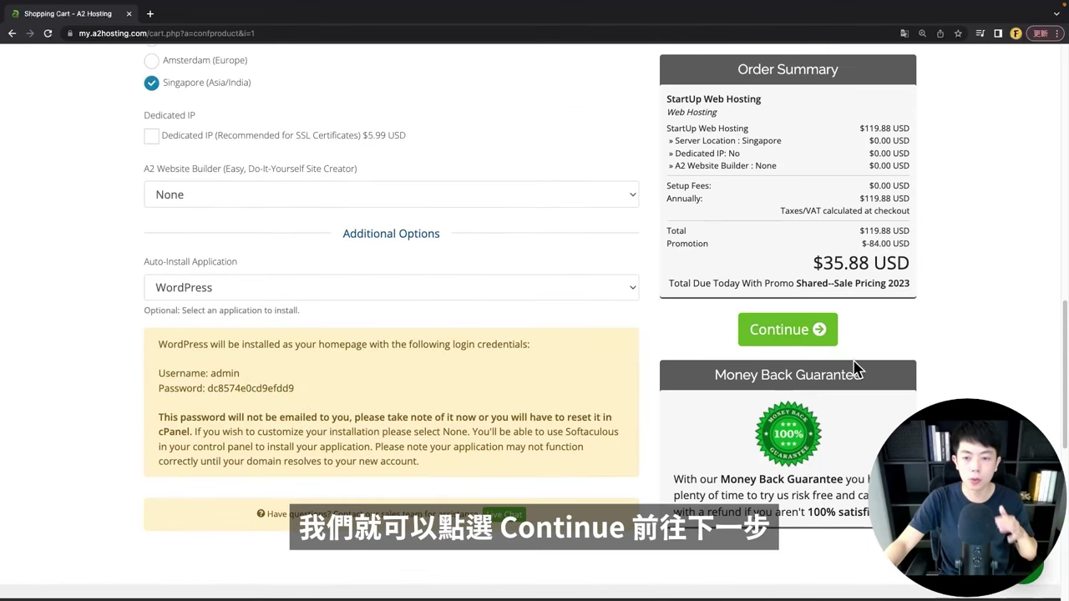
left_click(763, 339)
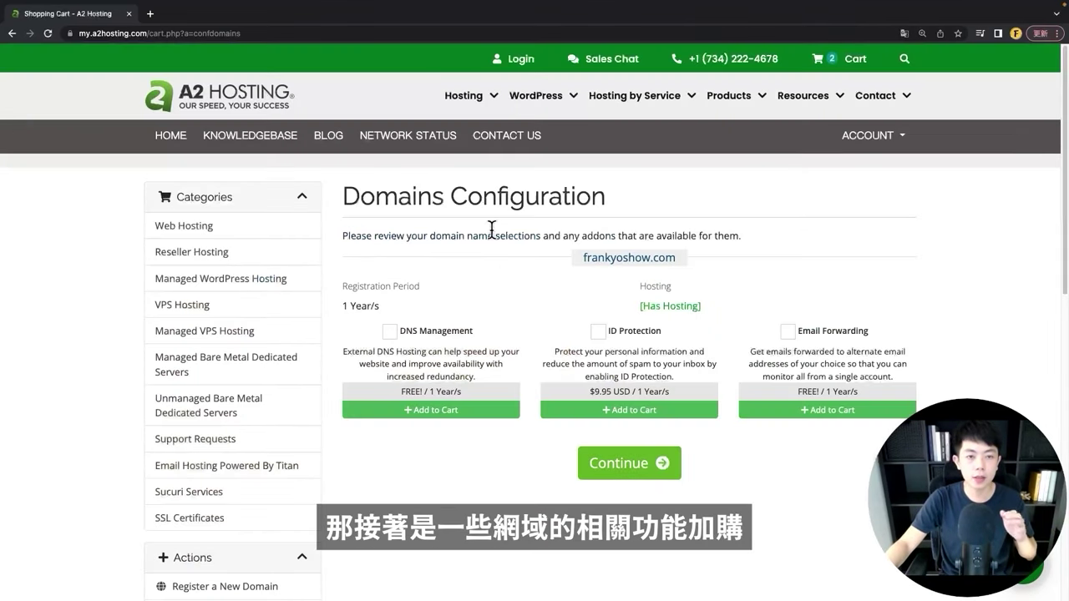
Step: Continue past Domains Configuration without adding any domain add-ons
left_click_drag(342, 196, 408, 194)
left_click(473, 268)
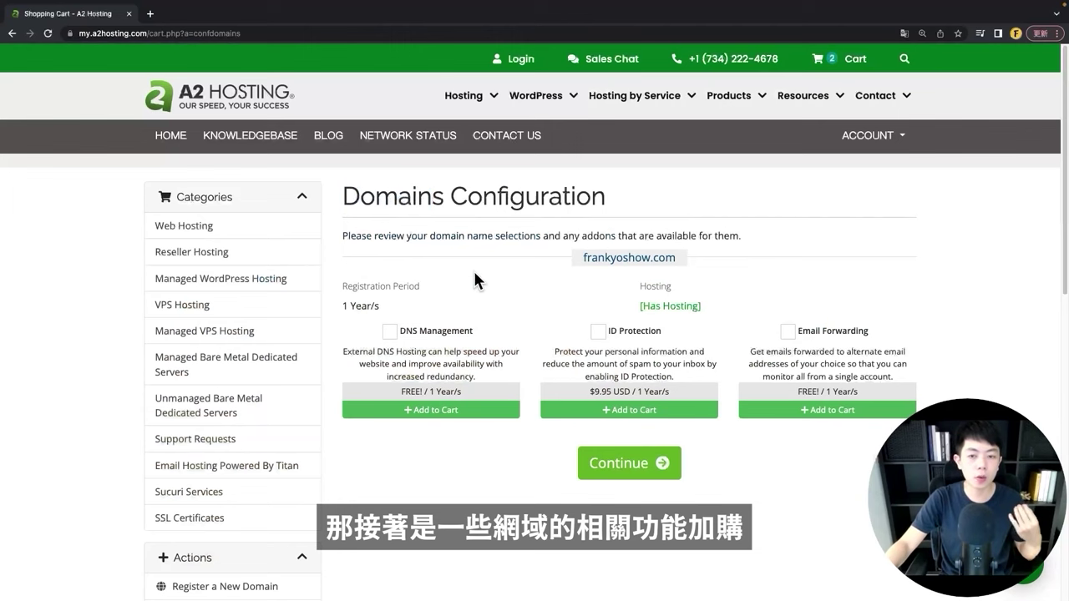
scroll(678, 271, "down", 1)
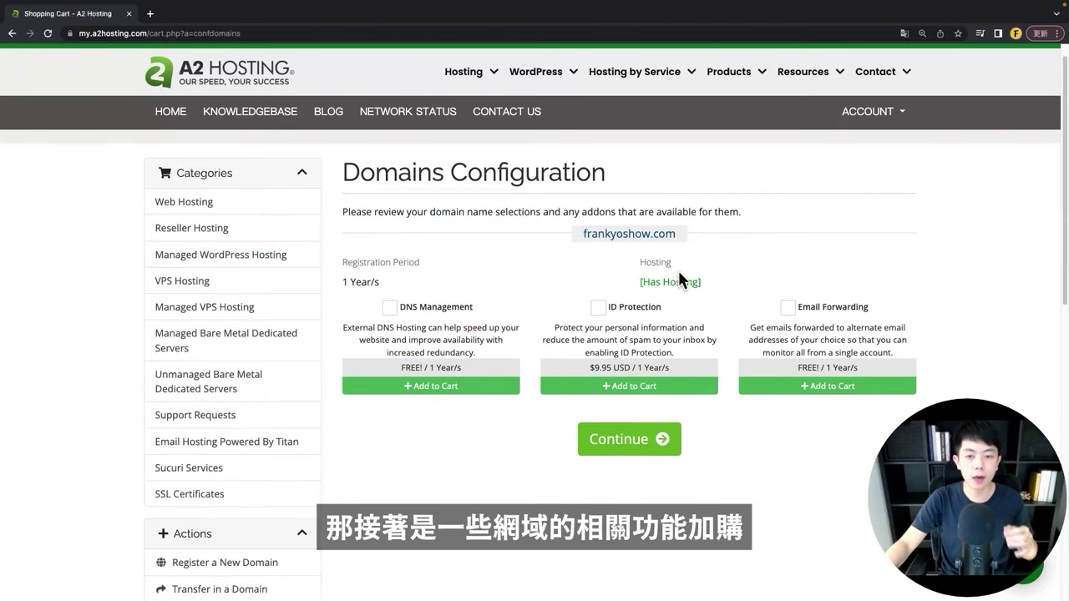
left_click(643, 445)
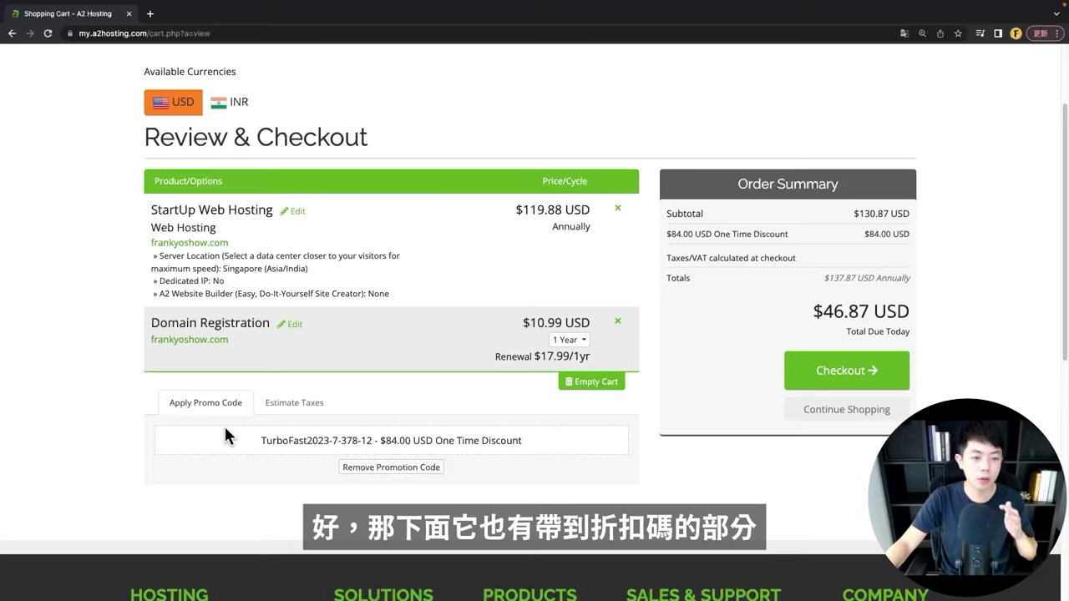
Step: Review the cart's $84.00 promo discount and $46.87 USD total, then proceed to checkout
left_click_drag(226, 430, 531, 441)
left_click(570, 441)
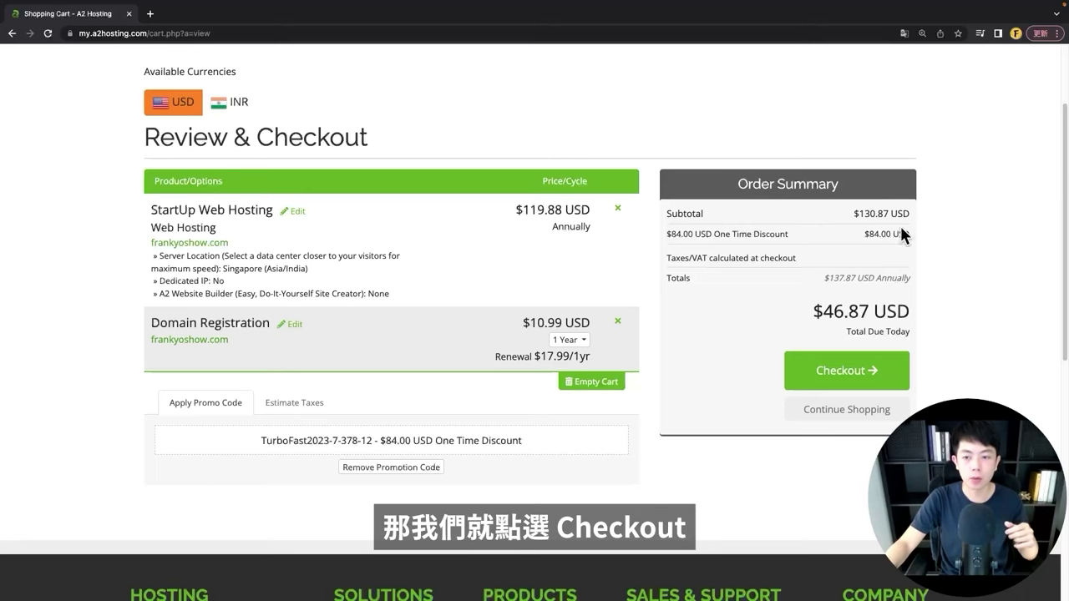
left_click(852, 386)
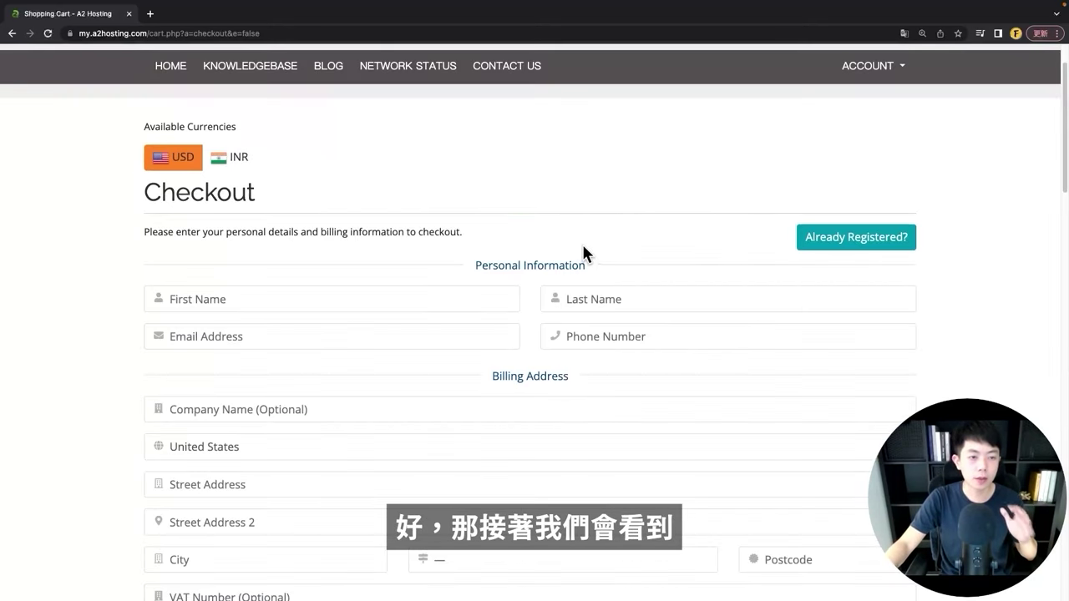
Step: Scroll through the checkout's personal and billing fields, then switch to the 外交部領事事務局 name-translation tab
scroll(584, 247, "down", 1)
scroll(619, 308, "down", 1)
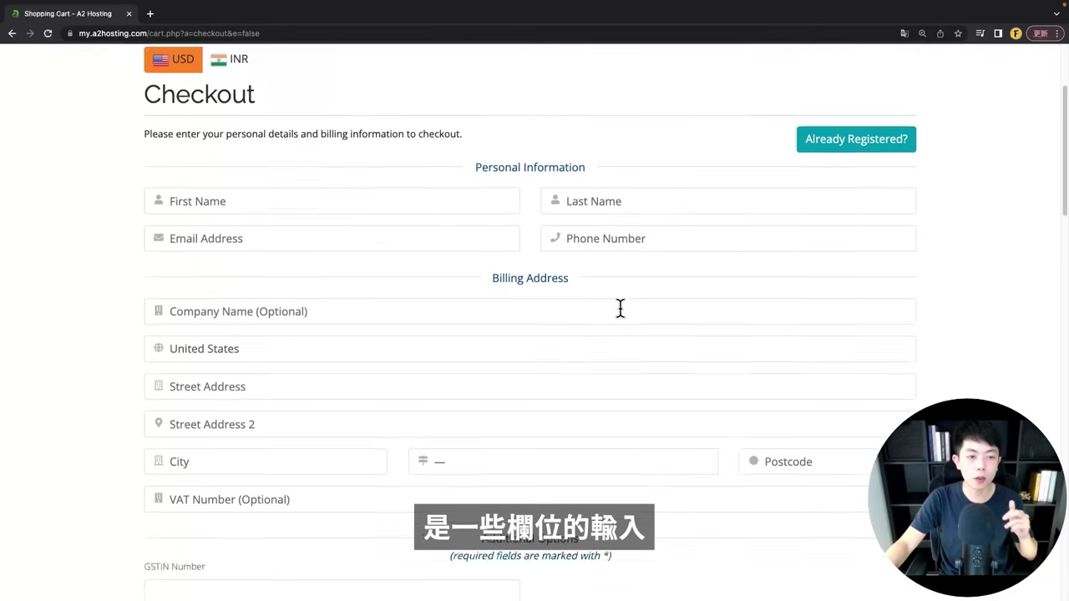
scroll(618, 313, "up", 2)
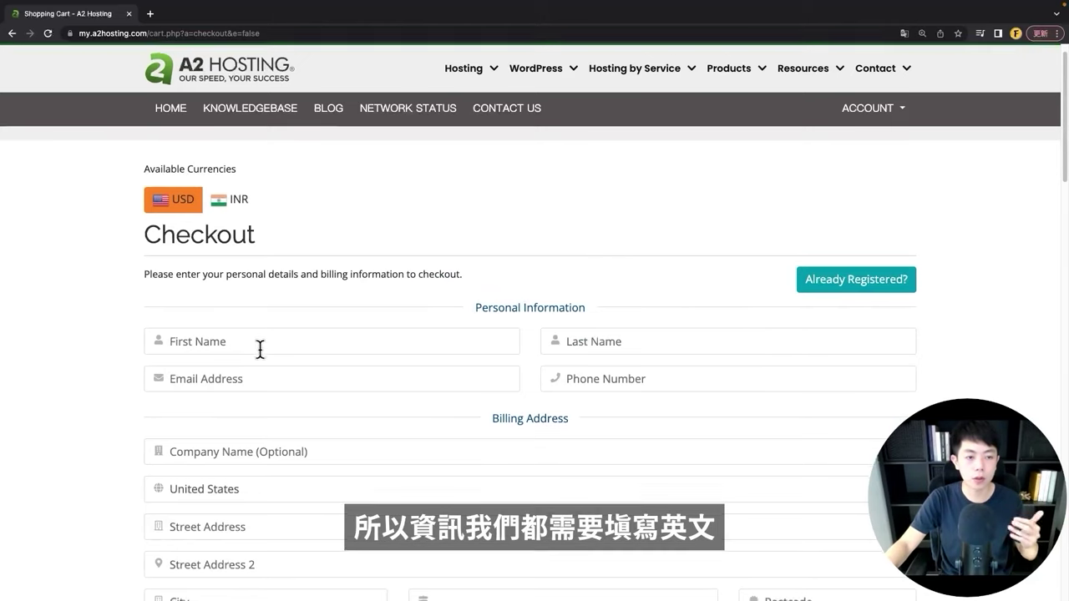
scroll(258, 348, "down", 3)
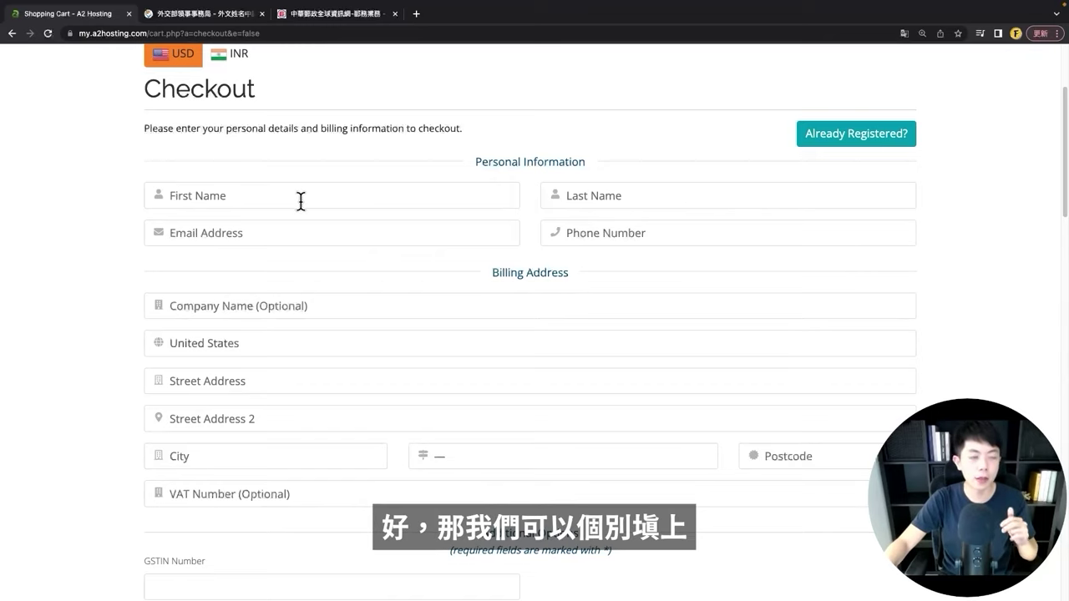
left_click(188, 16)
Step: Glance over the boca.gov.tw Chinese name translation form and return to the A2 Hosting checkout
scroll(38, 364, "down", 4)
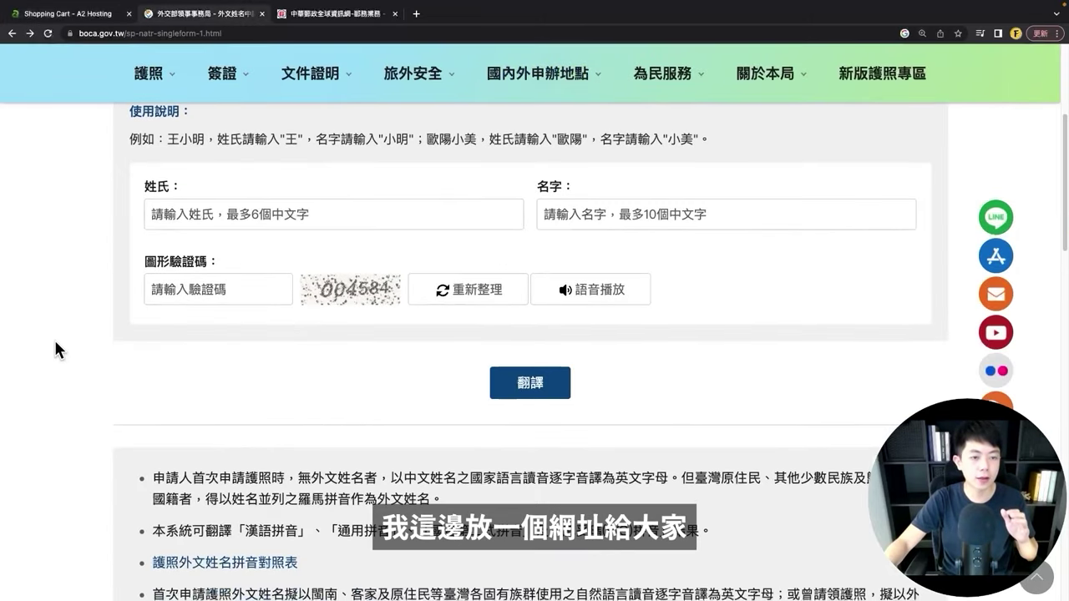
scroll(53, 338, "up", 2)
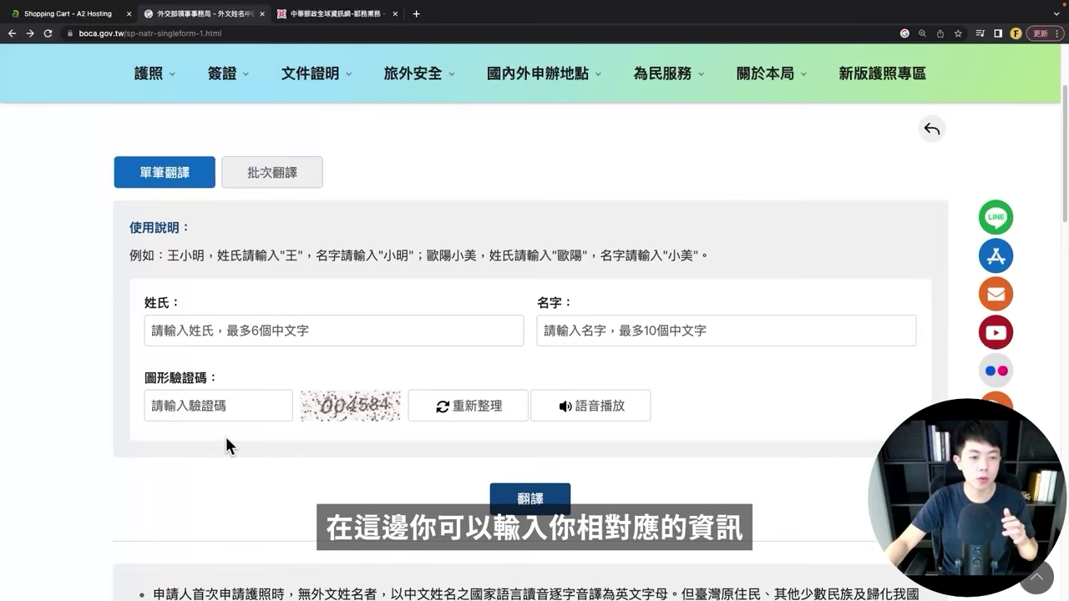
left_click(70, 13)
Step: Fill in the first and last name from the browser's autofill suggestion
left_click(236, 193)
type("F")
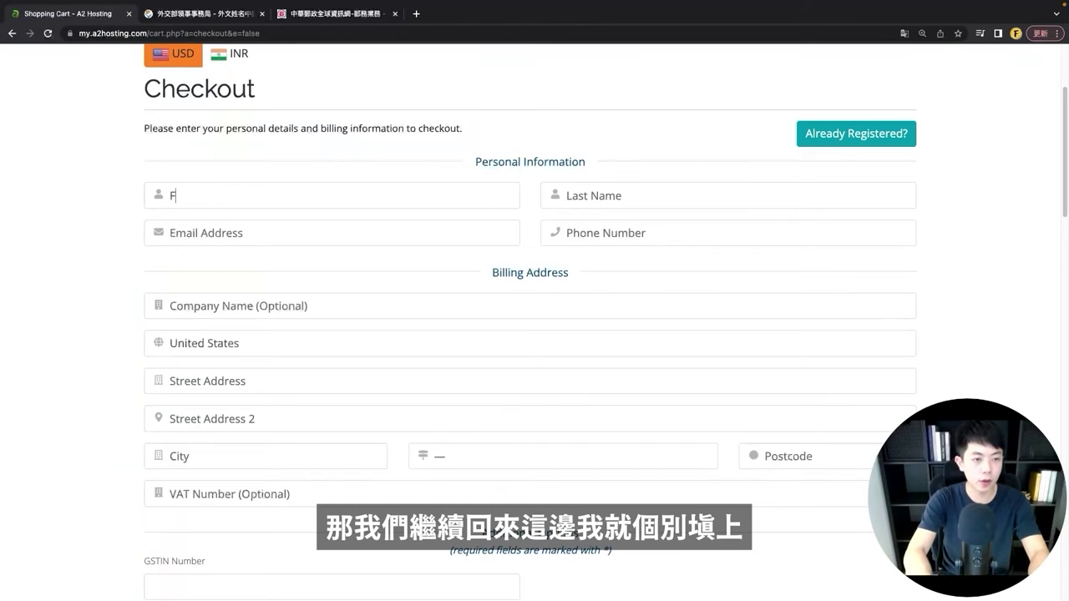
key("Down")
key("Return")
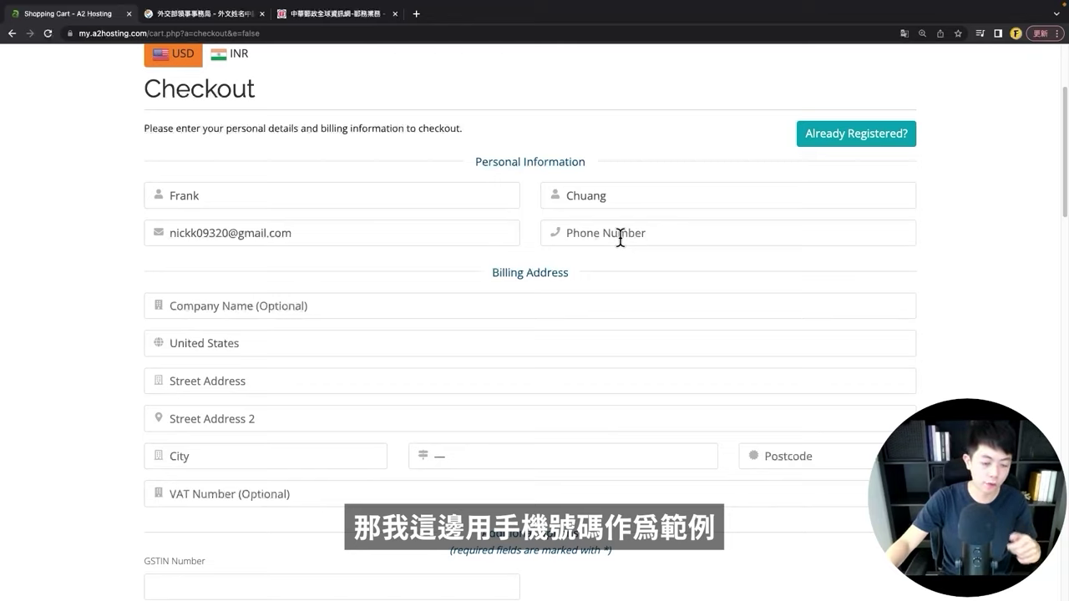
Step: Enter the phone number, replacing its leading 0 with Taiwan's 886 country code
left_click(619, 238)
left_click(571, 233)
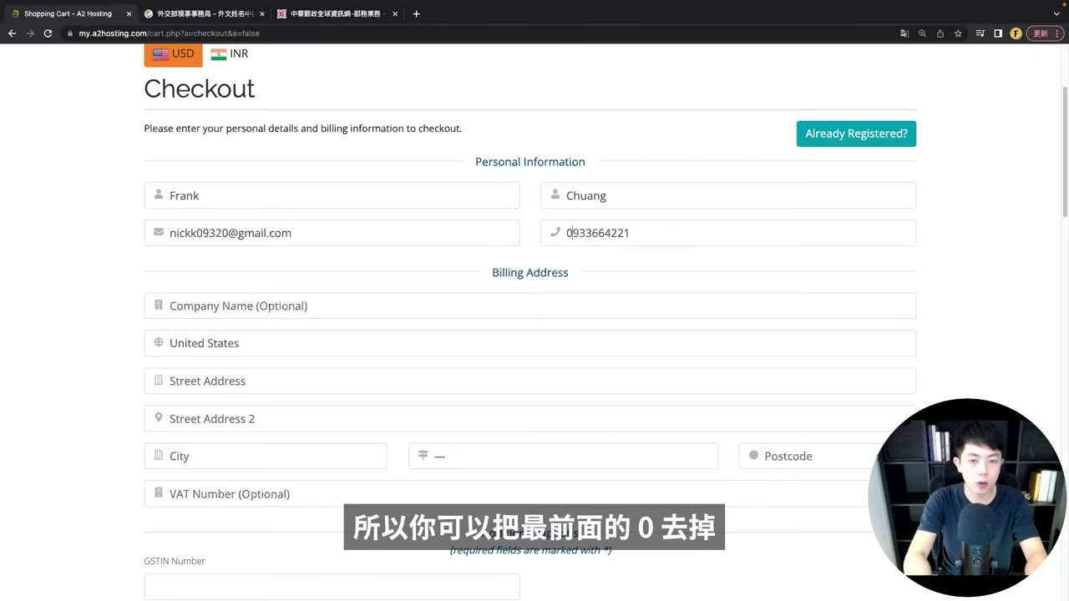
key("BackSpace")
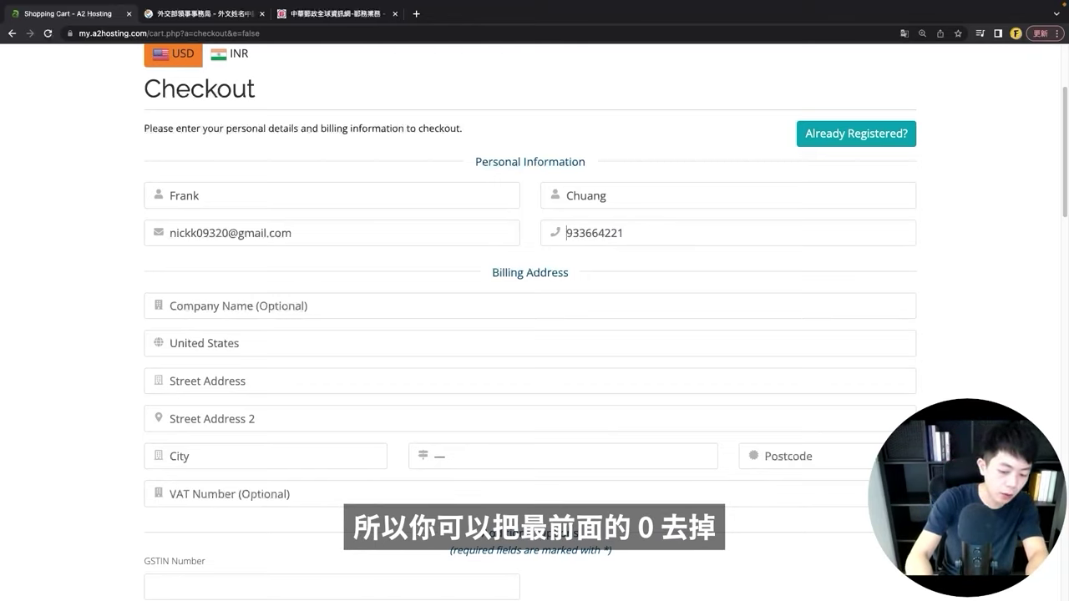
type("886")
left_click(395, 312)
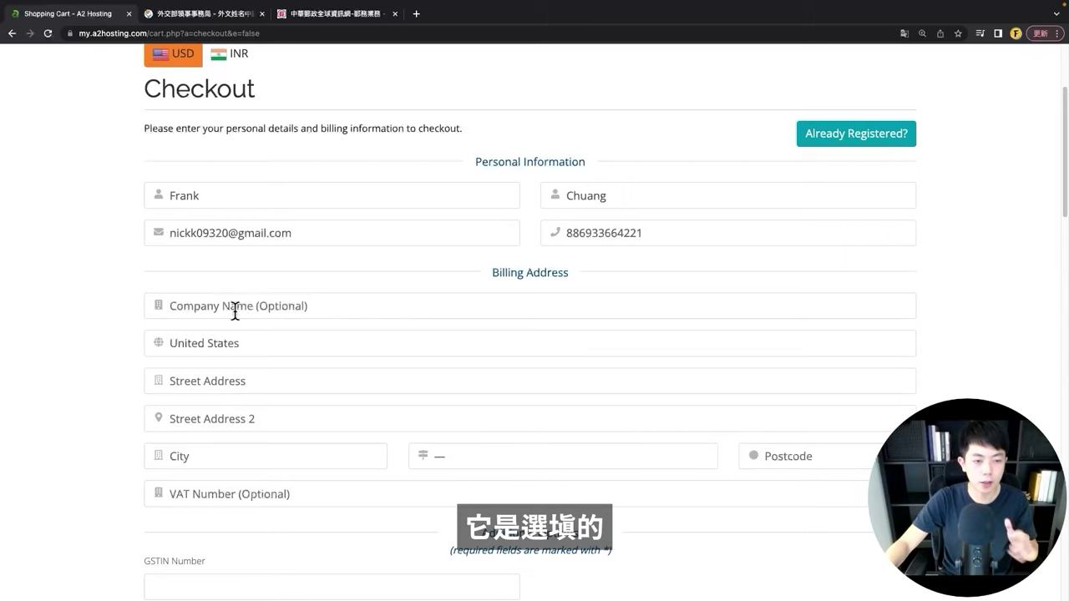
Step: Set the billing country to Taiwan and move to the Street Address field
left_click(260, 343)
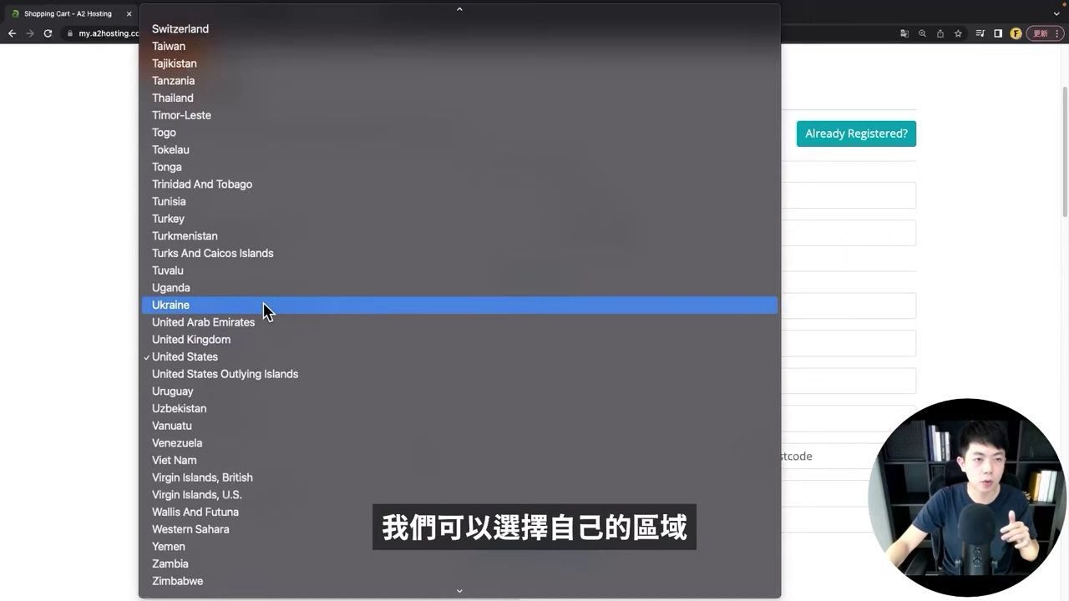
scroll(224, 58, "up", 1)
left_click(222, 49)
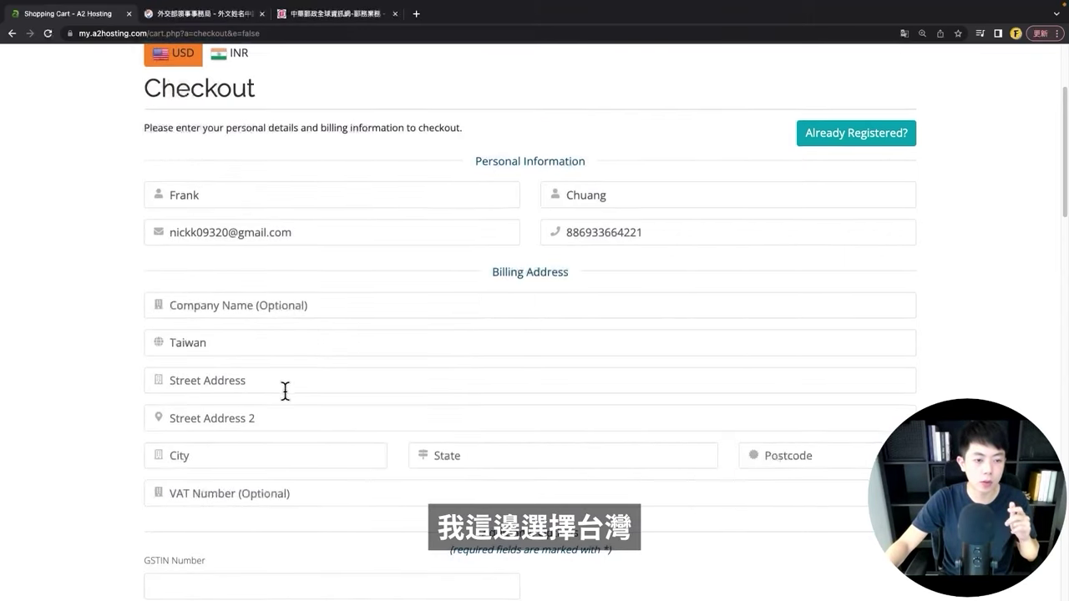
scroll(284, 387, "down", 1)
left_click(262, 375)
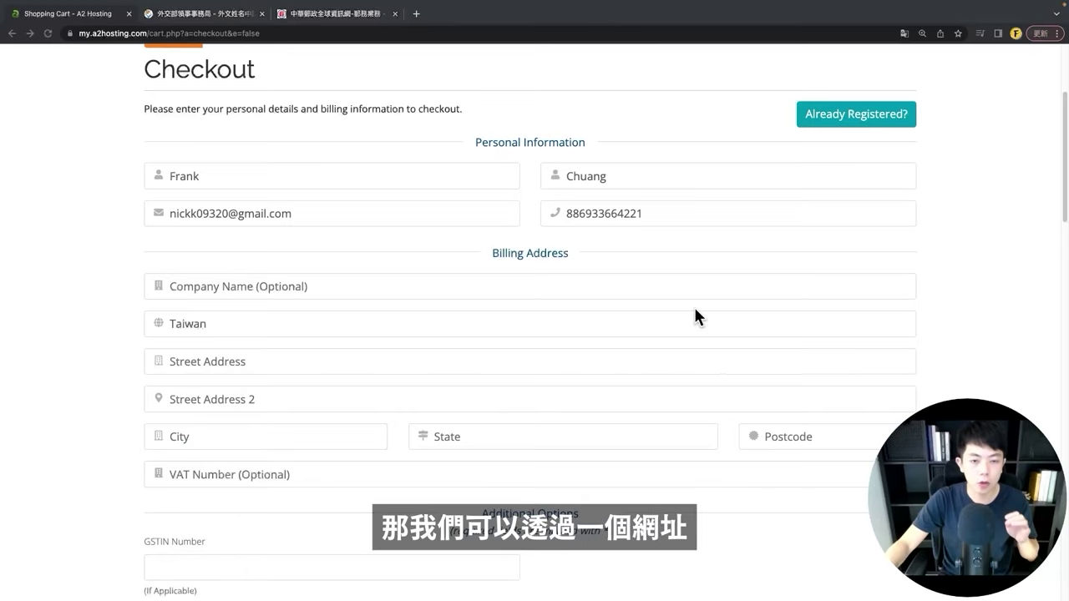
Step: Run the Chunghwa Post English translation of the sample New Taipei address
left_click(311, 15)
scroll(454, 226, "up", 3)
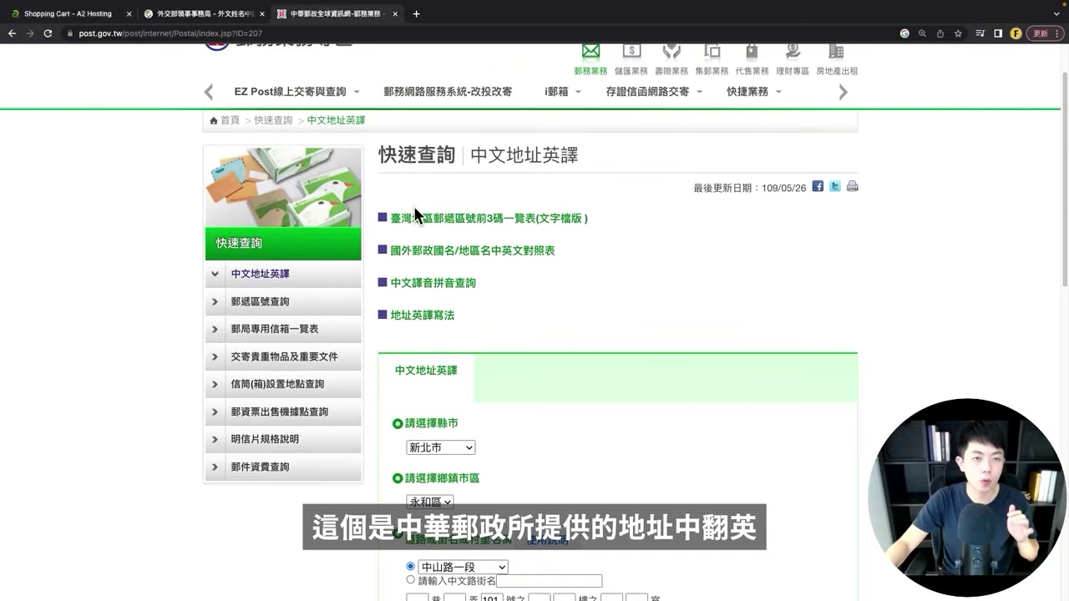
scroll(441, 239, "down", 5)
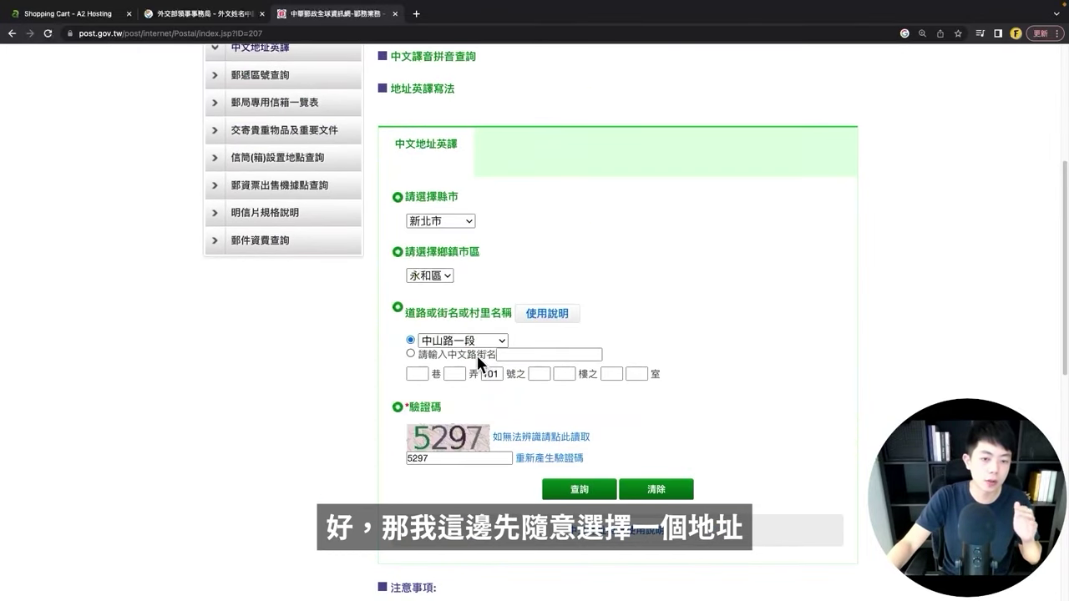
left_click(583, 491)
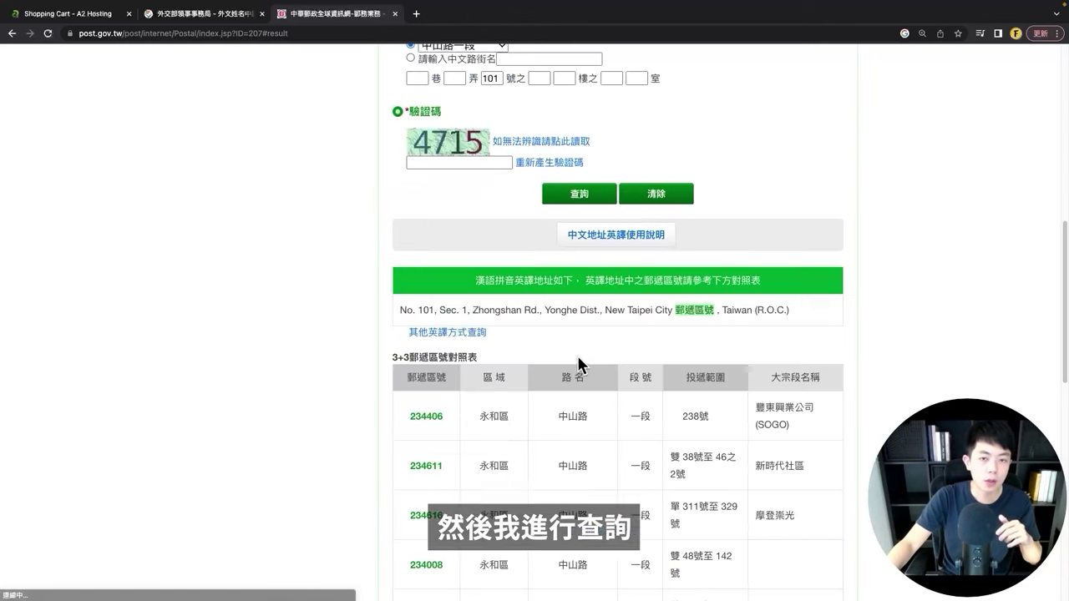
Step: Select and copy the street portion of the translated English address
left_click_drag(399, 310, 550, 314)
left_click(578, 313)
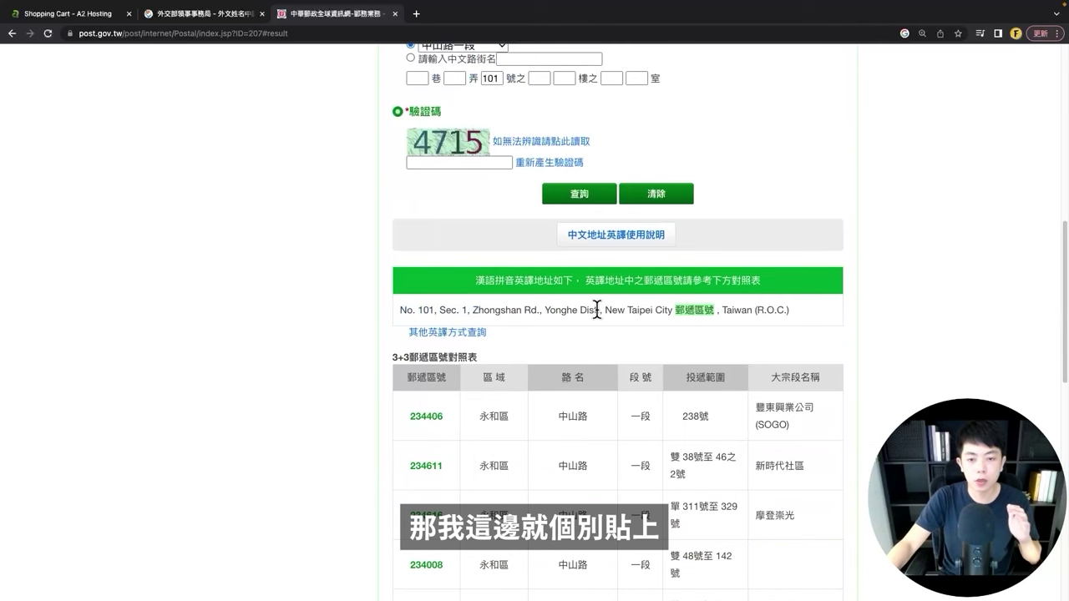
left_click_drag(598, 310, 384, 320)
key("ctrl+c")
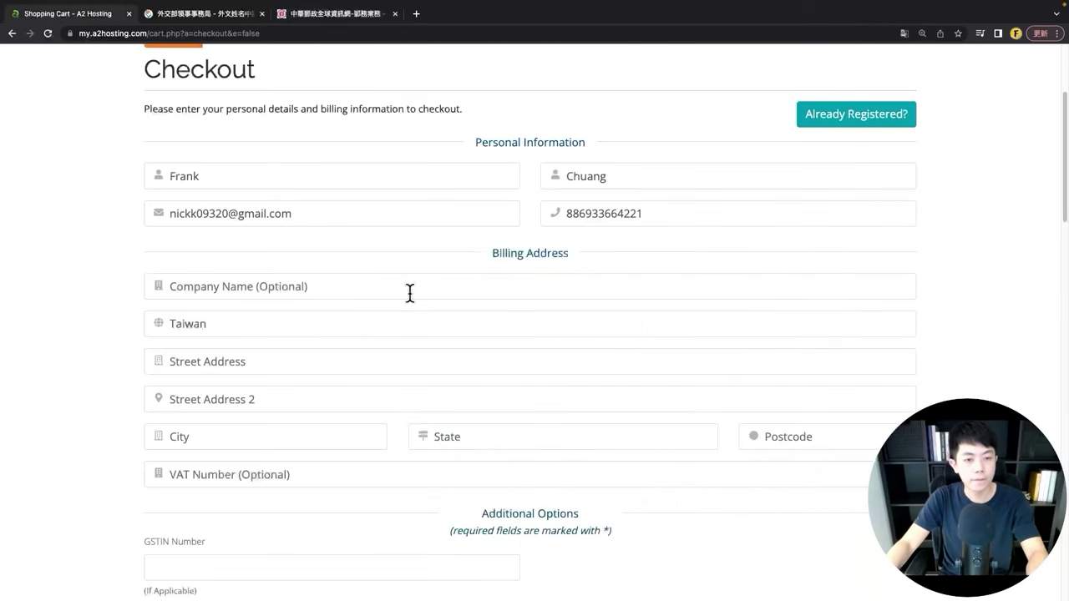
Step: Paste the translated English street into the checkout's Street Address field
left_click(71, 13)
left_click(203, 362)
key("ctrl+v")
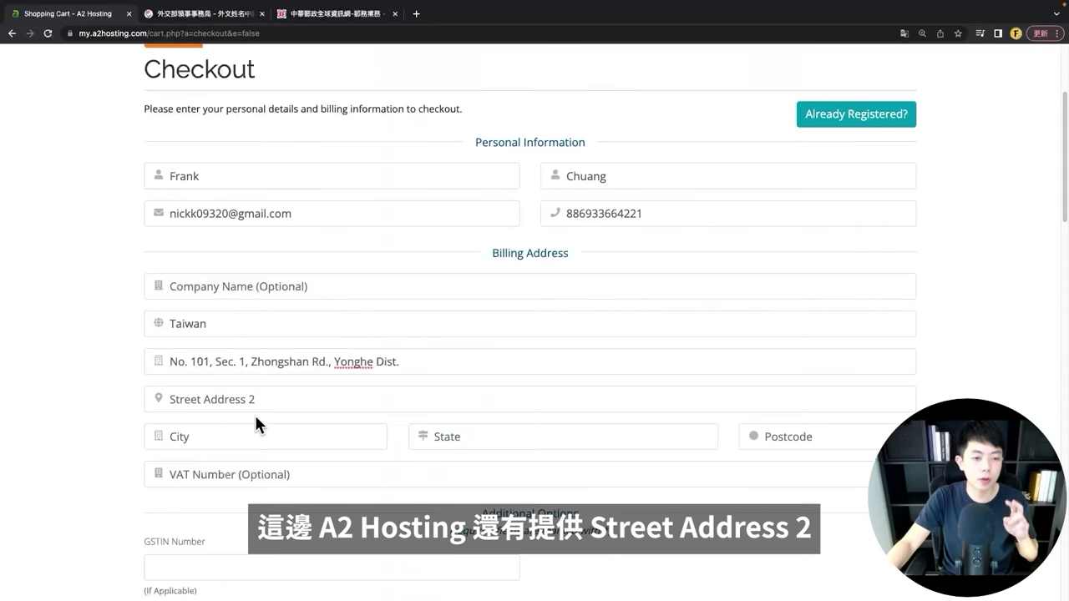
Step: Copy 'New Taipei City' from the translation and paste it into Street Address 2
left_click(343, 13)
left_click(746, 326)
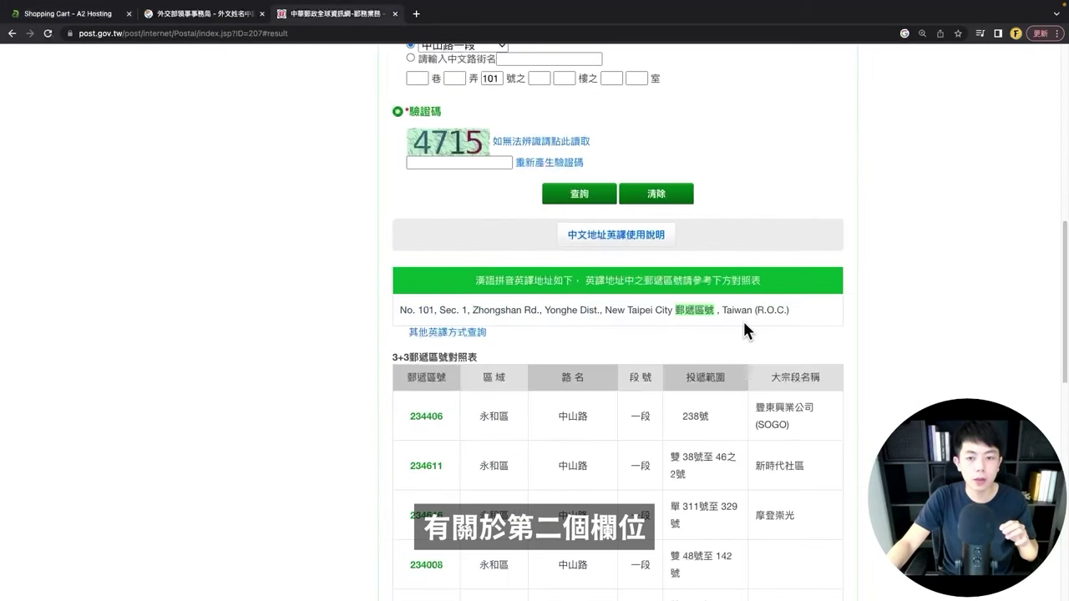
left_click_drag(606, 308, 672, 309)
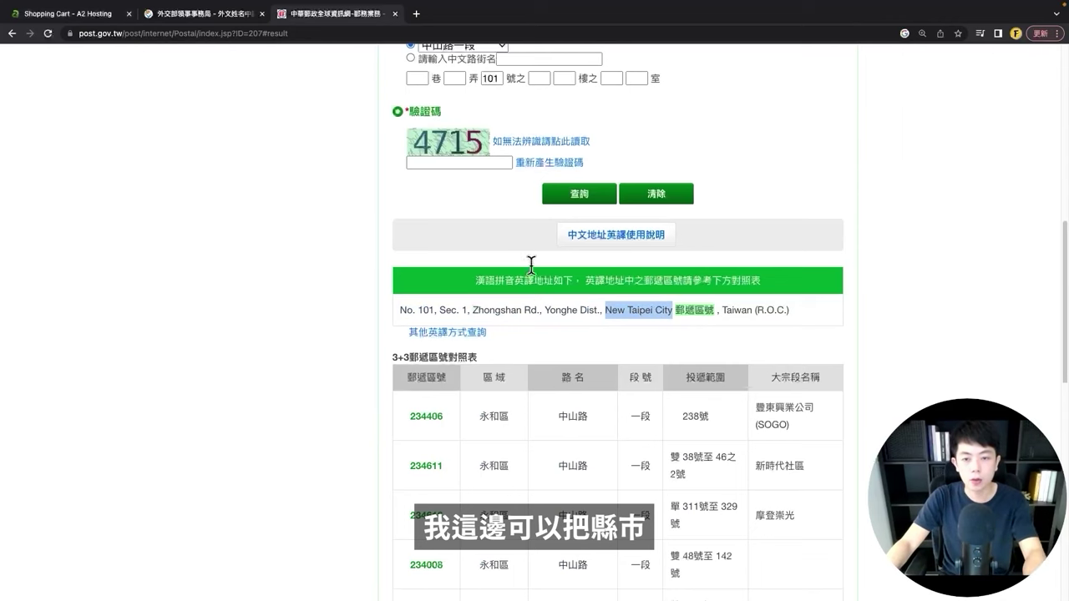
key("super+c")
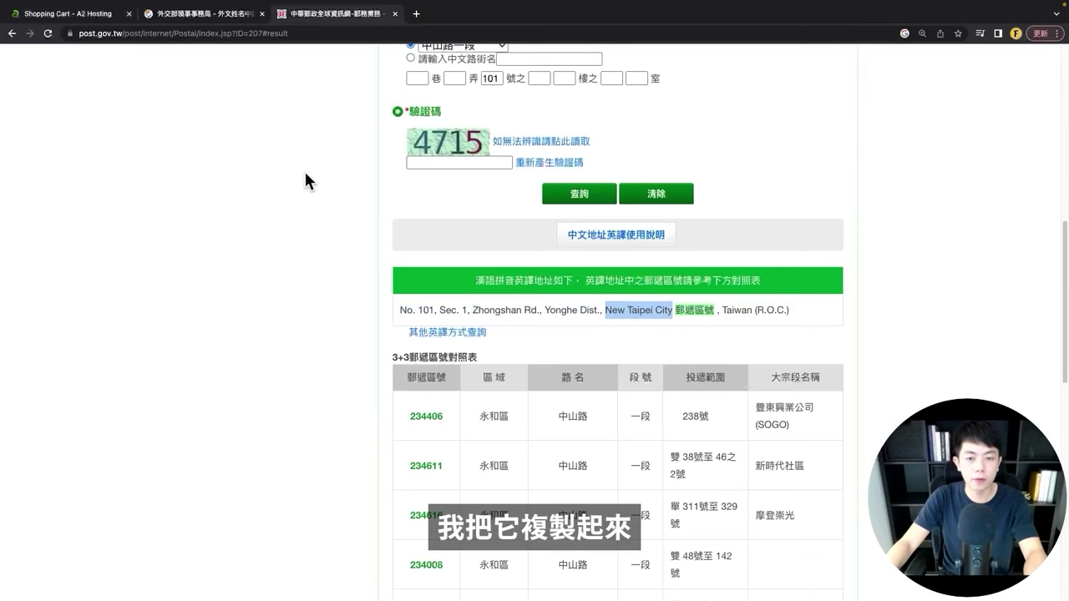
left_click(84, 15)
left_click(338, 400)
key("super+v")
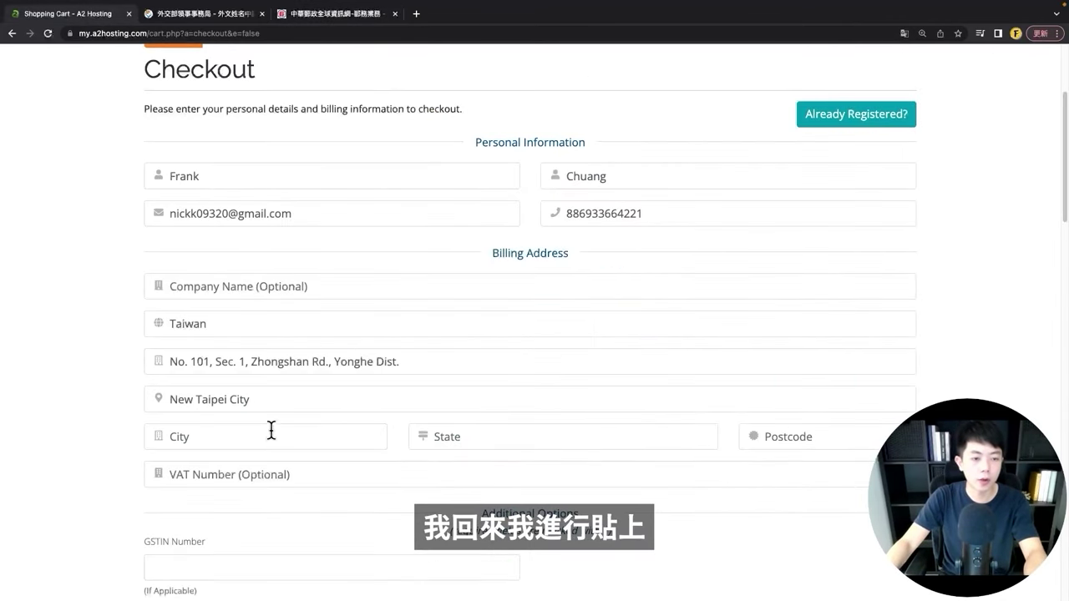
Step: Set City and State to Taiwan and enter the postcode
scroll(270, 431, "down", 1)
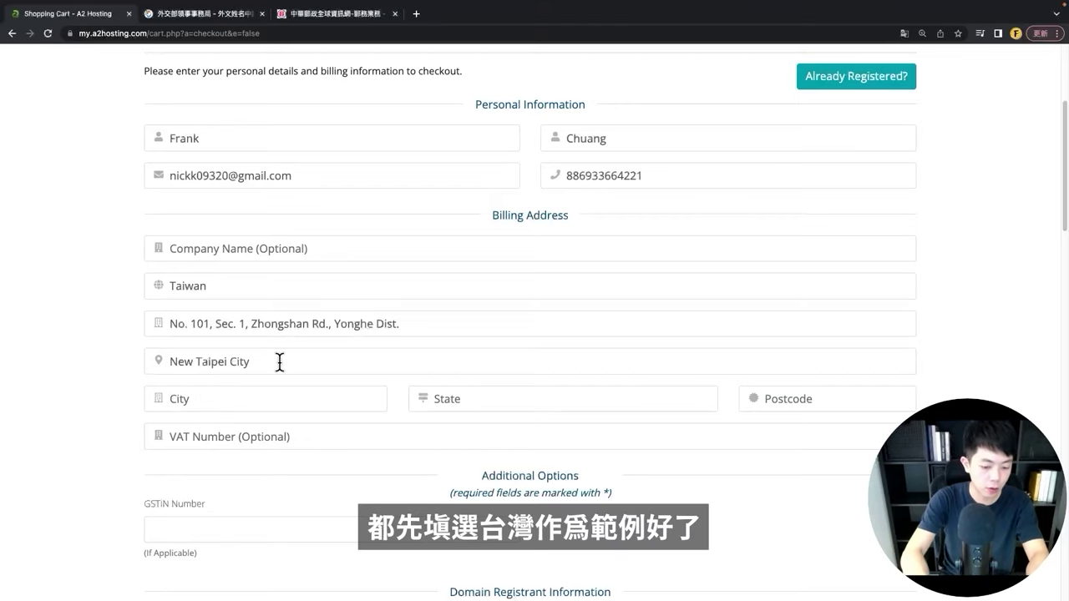
key("Tab")
type("Ta")
type("iwan")
key("Tab")
type("Taiwan")
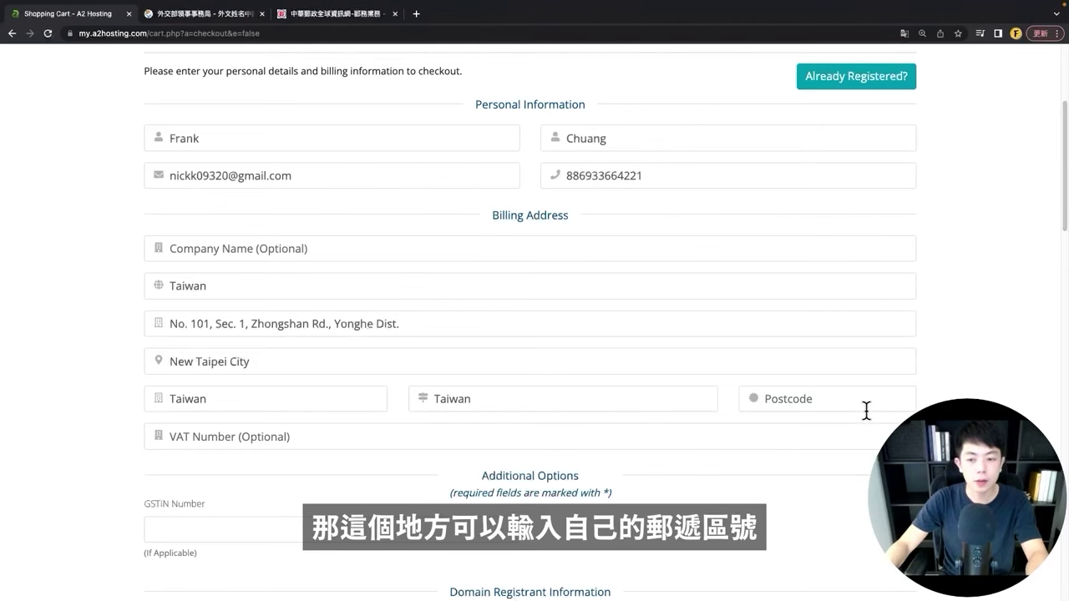
left_click(843, 410)
type("234")
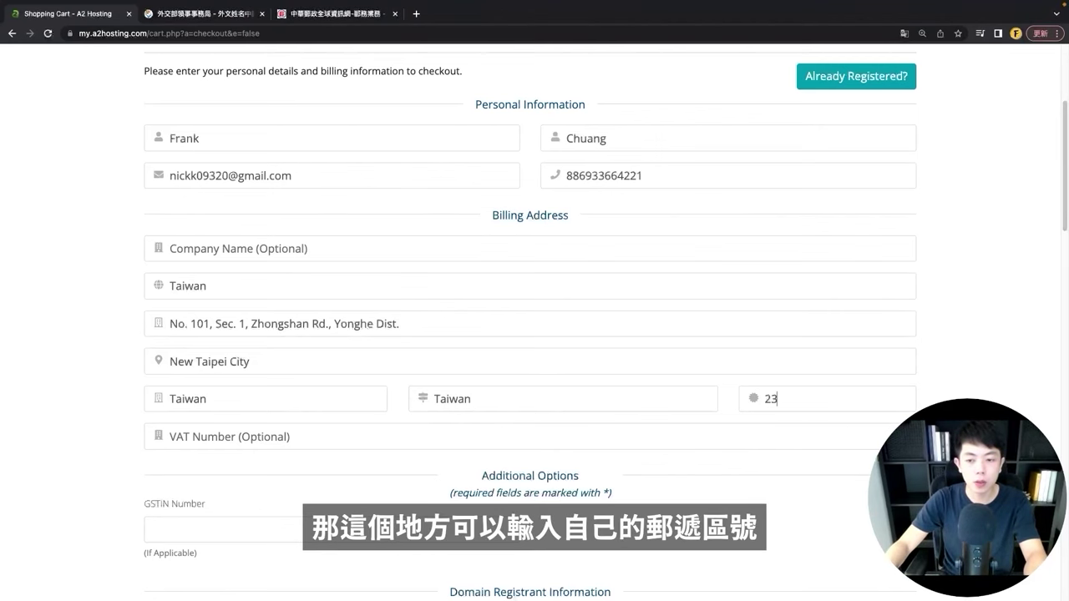
scroll(111, 364, "down", 1)
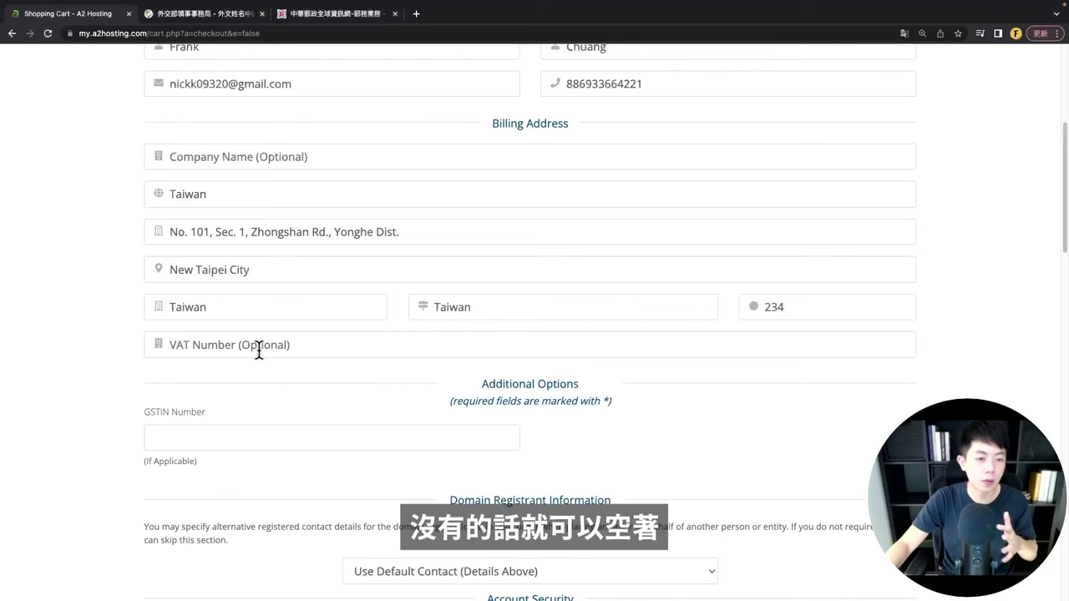
Step: Scroll to Account Security and focus the empty Password field, dismissing Chrome's suggested password
scroll(373, 396, "down", 5)
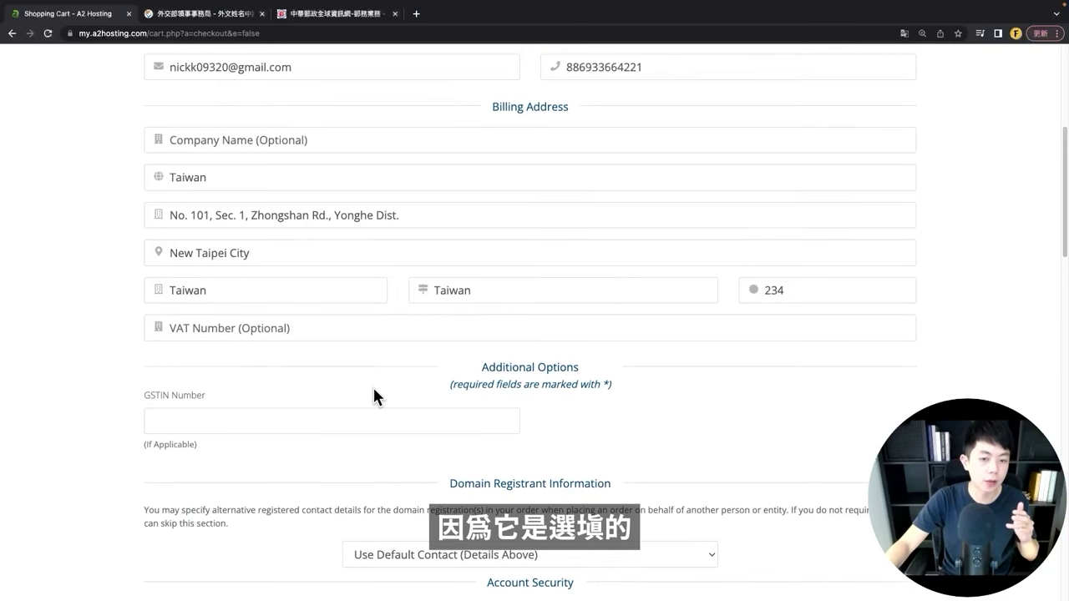
left_click_drag(488, 221, 568, 226)
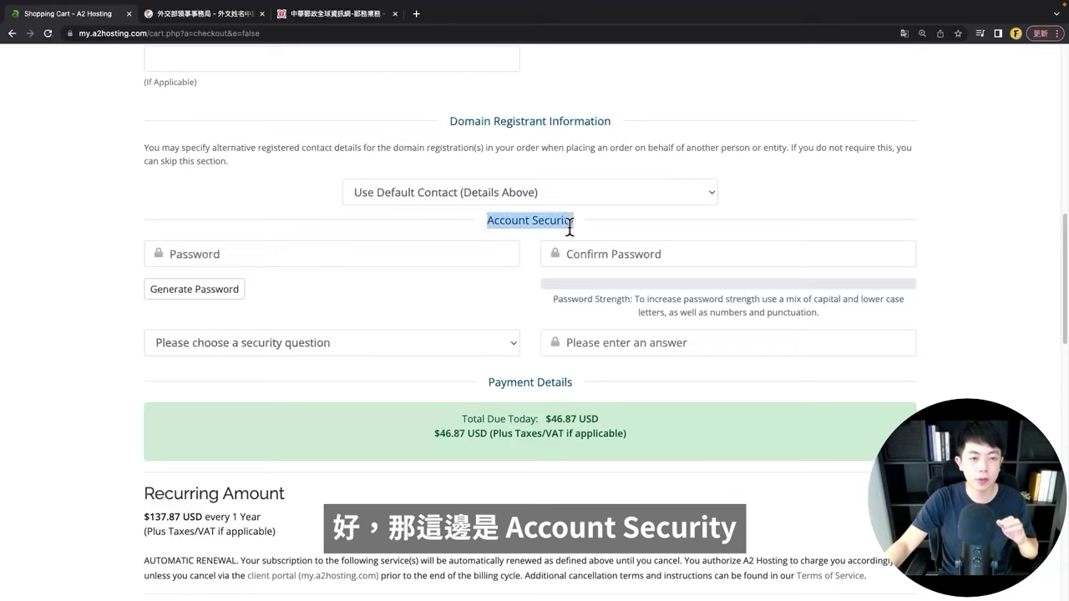
left_click(464, 330)
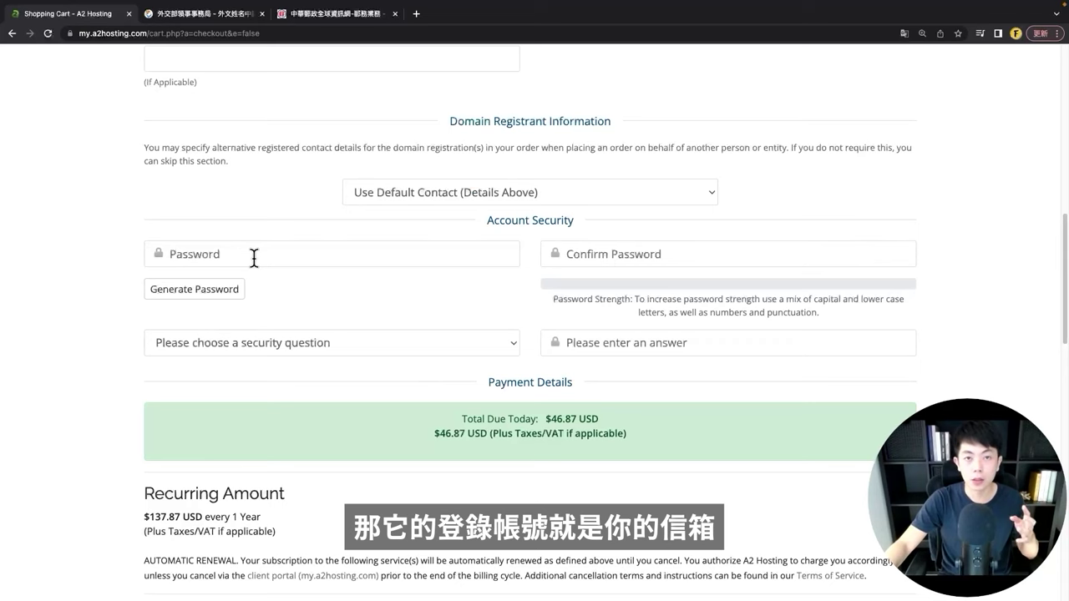
left_click(254, 257)
left_click(384, 292)
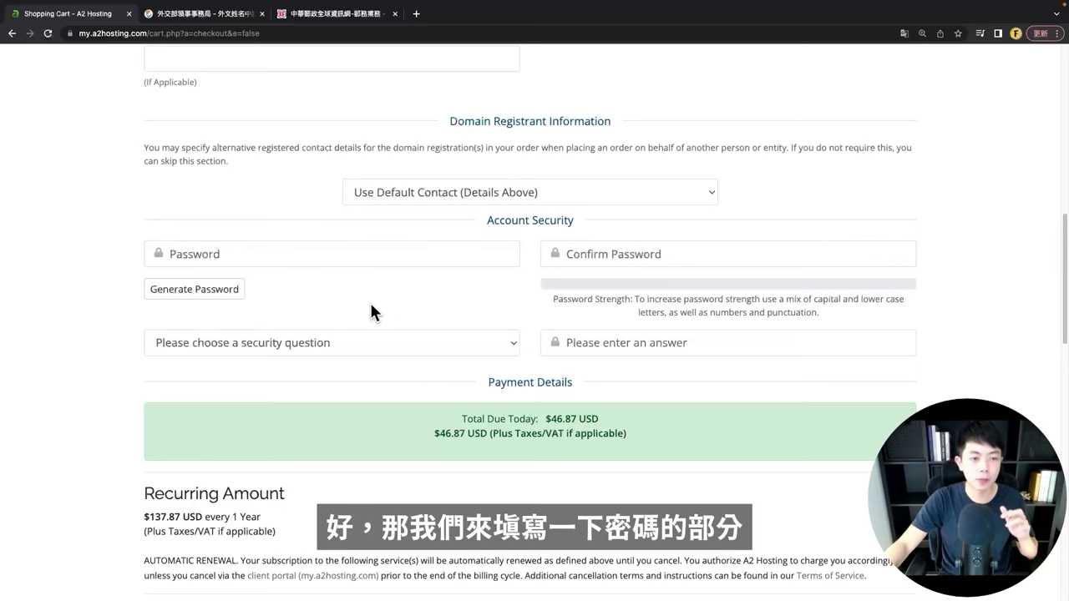
Step: Insert a generated strong password, choose the father's middle name security question, and type an answer
left_click(219, 290)
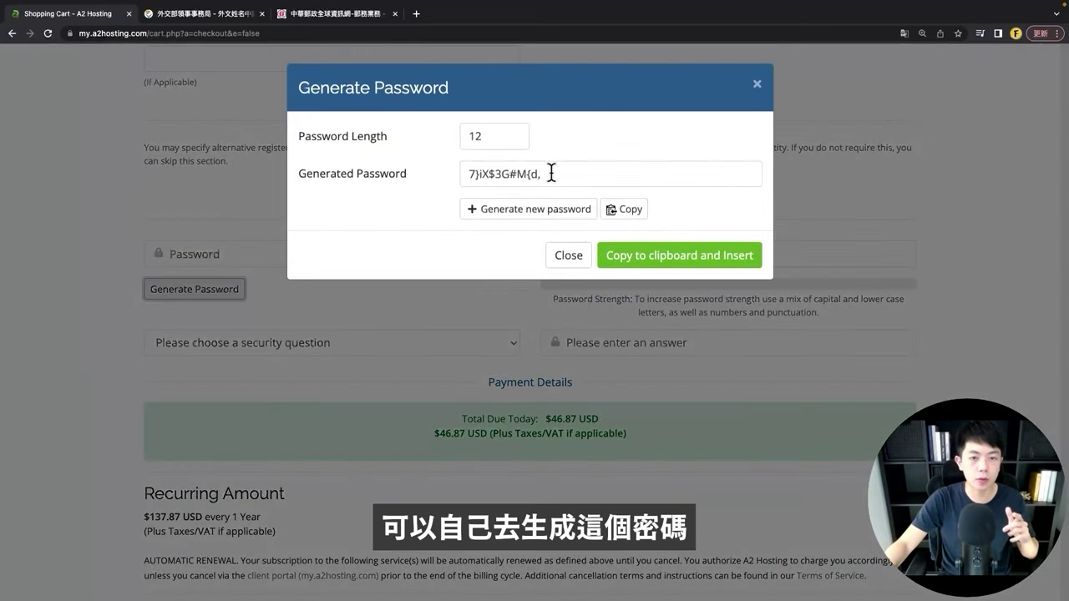
left_click(644, 255)
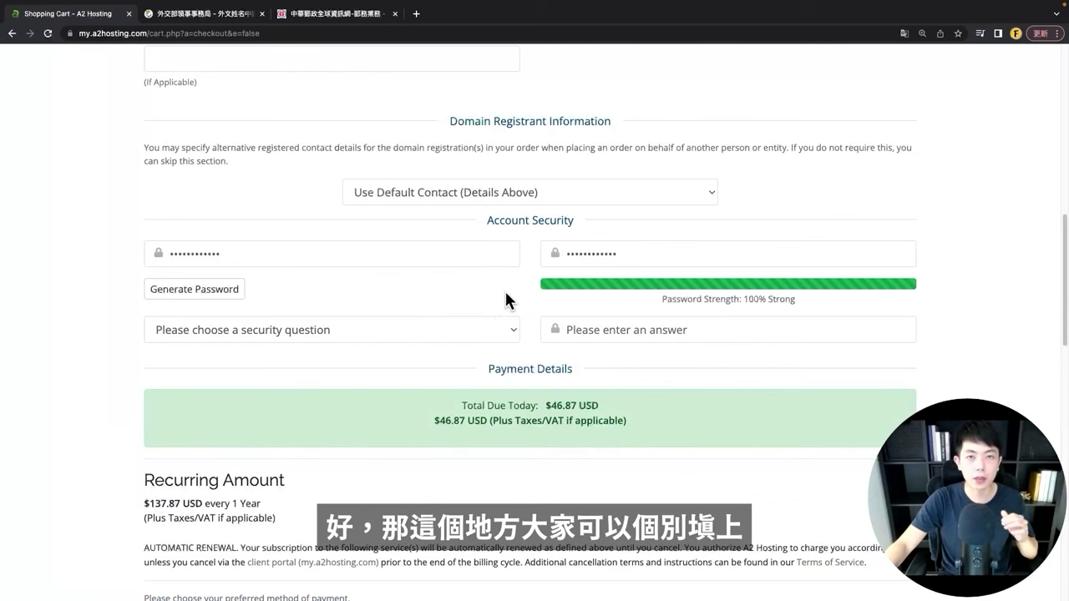
left_click(314, 330)
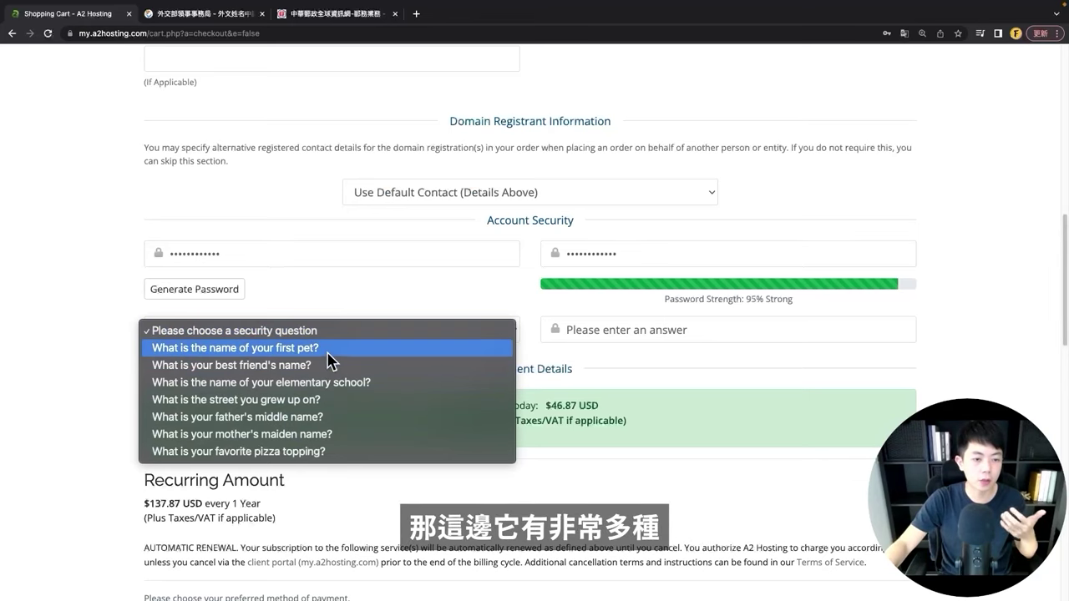
left_click(331, 425)
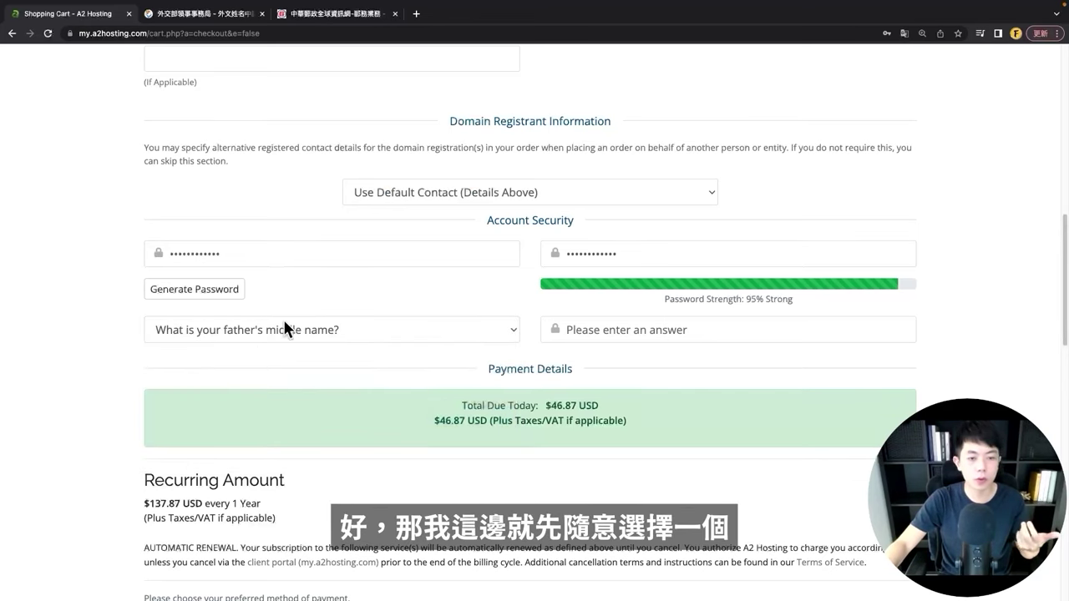
left_click(619, 331)
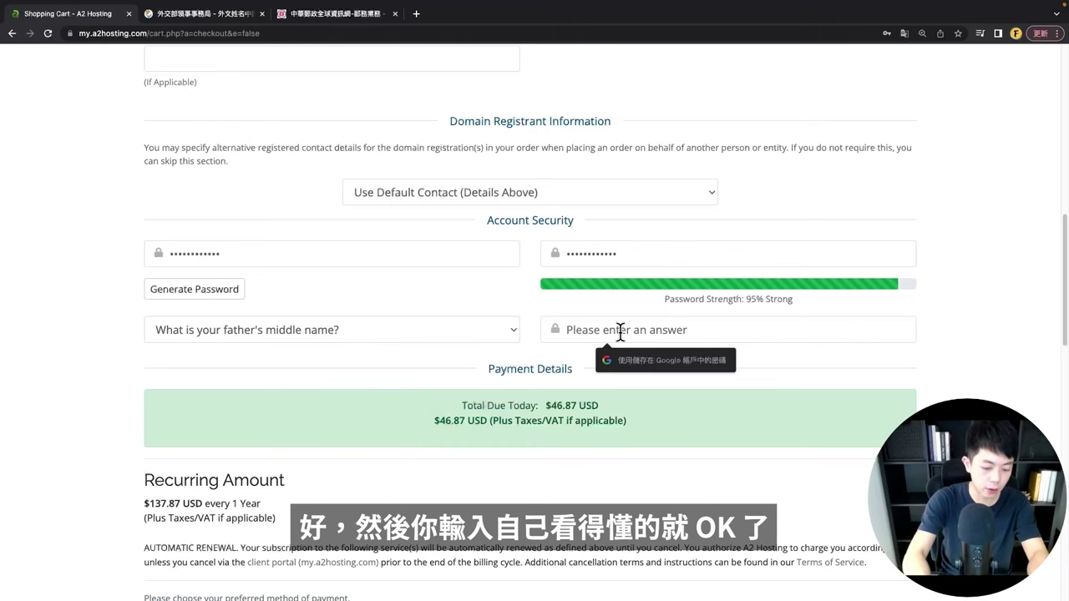
type("abc")
Step: Scroll down to check the $46.87 USD amount due today
scroll(601, 415, "down", 1)
scroll(589, 422, "down", 3)
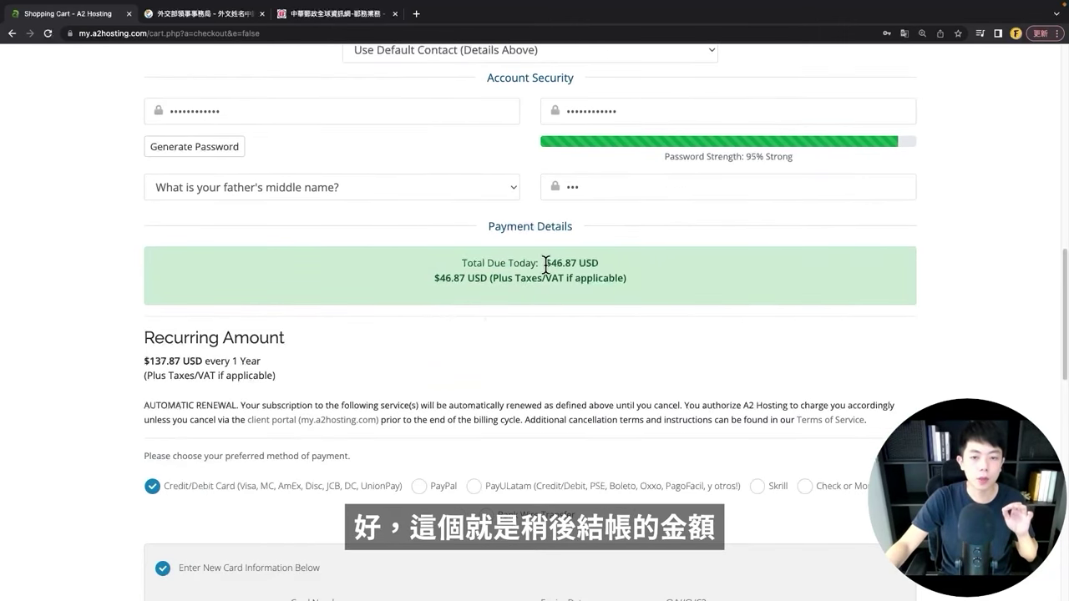
left_click_drag(547, 263, 657, 267)
left_click(561, 276)
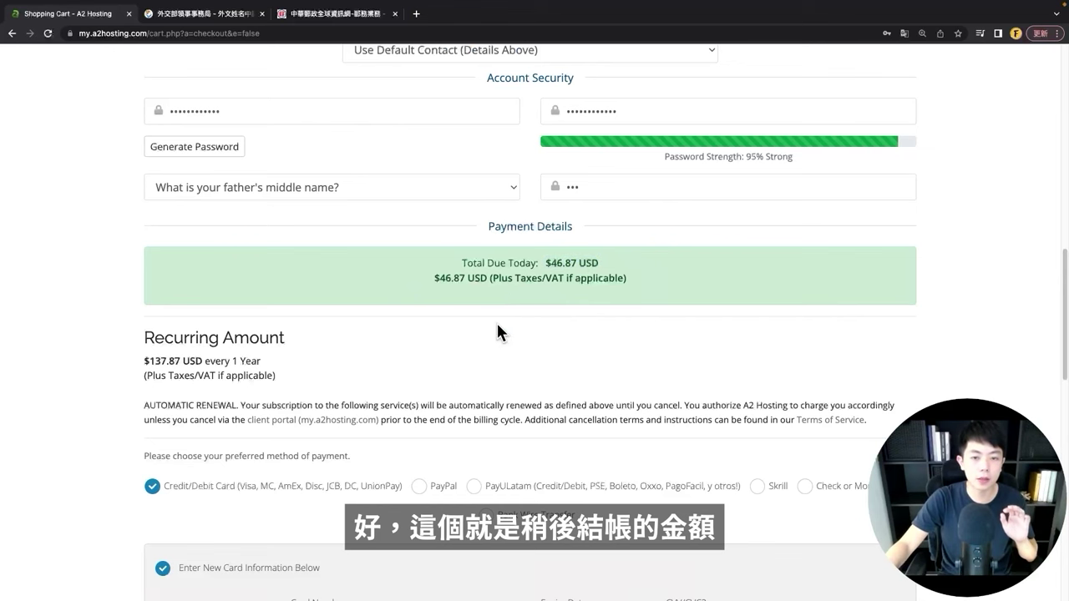
Step: Scroll the checkout page and point out the card number, expiry and CVV fields
scroll(497, 327, "down", 7)
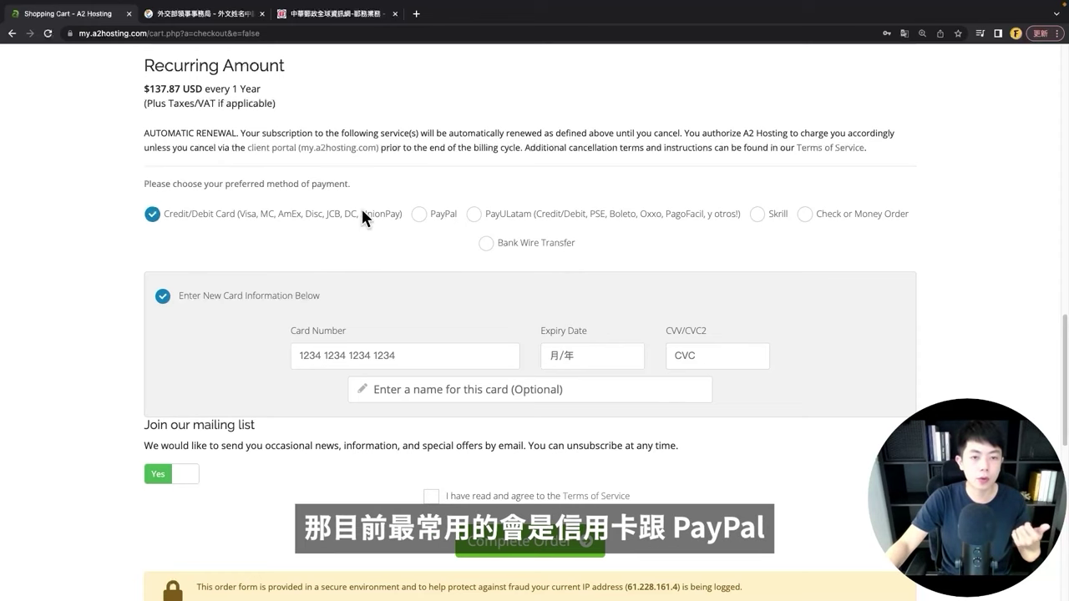
scroll(195, 326, "down", 1)
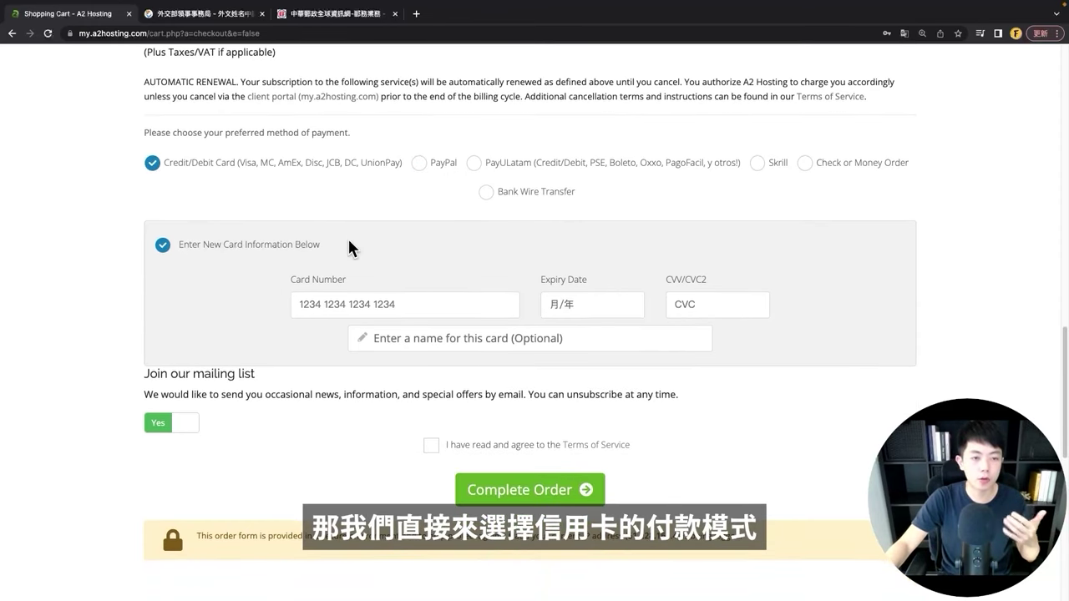
scroll(348, 241, "down", 1)
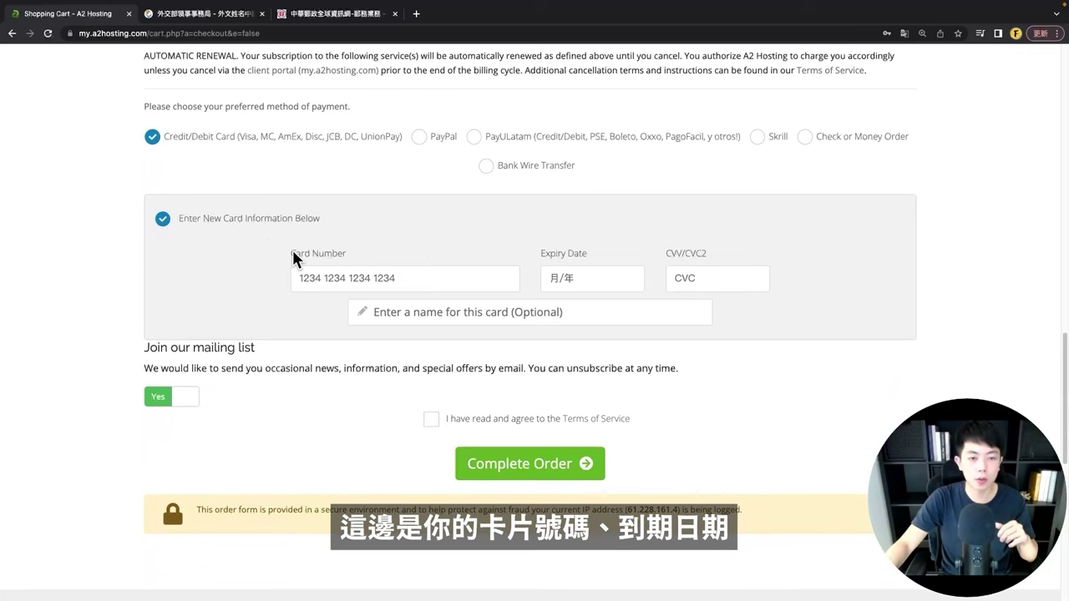
left_click_drag(539, 252, 713, 243)
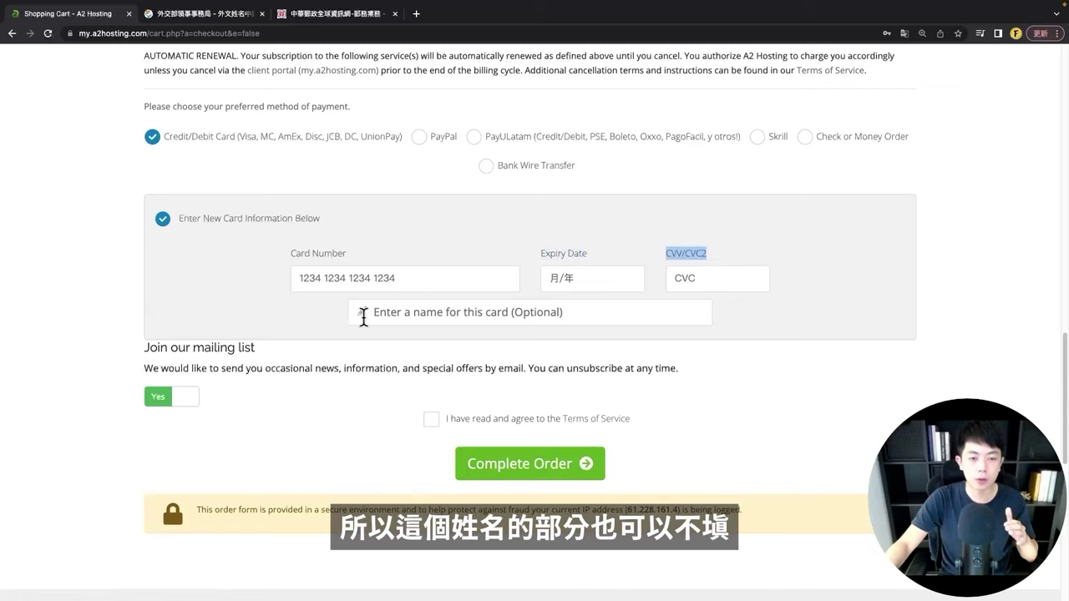
left_click(319, 339)
Step: Opt out of the mailing list and agree to the Terms of Service
scroll(246, 219, "down", 1)
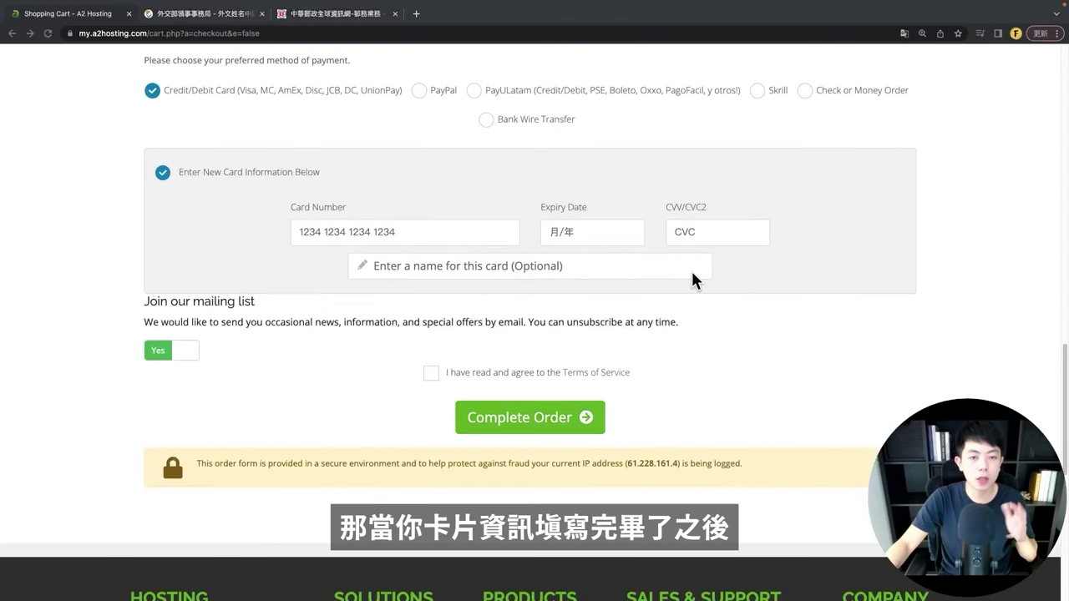
left_click(183, 354)
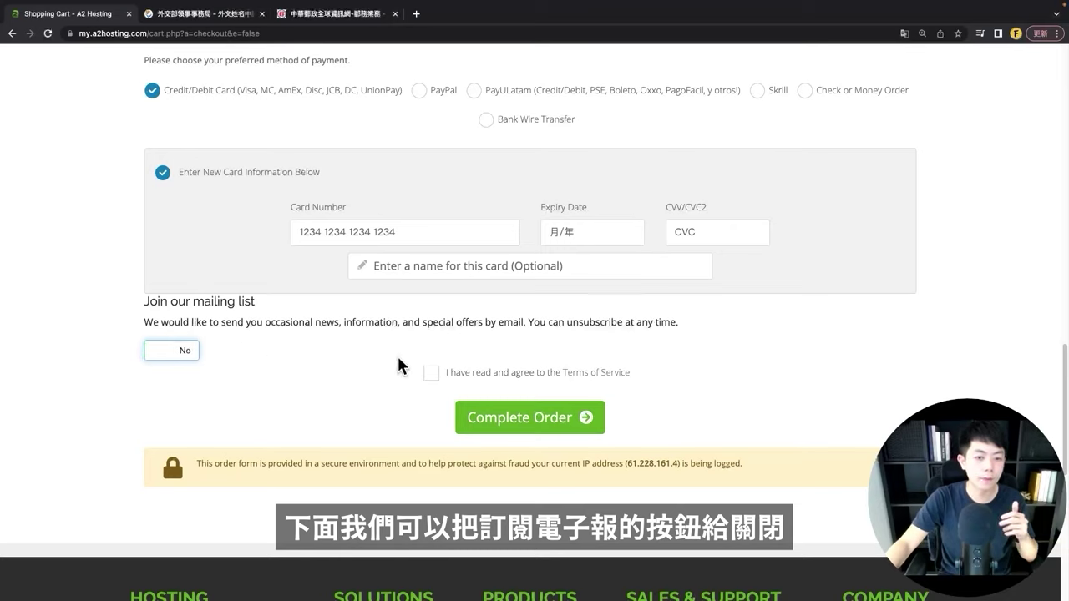
left_click(430, 374)
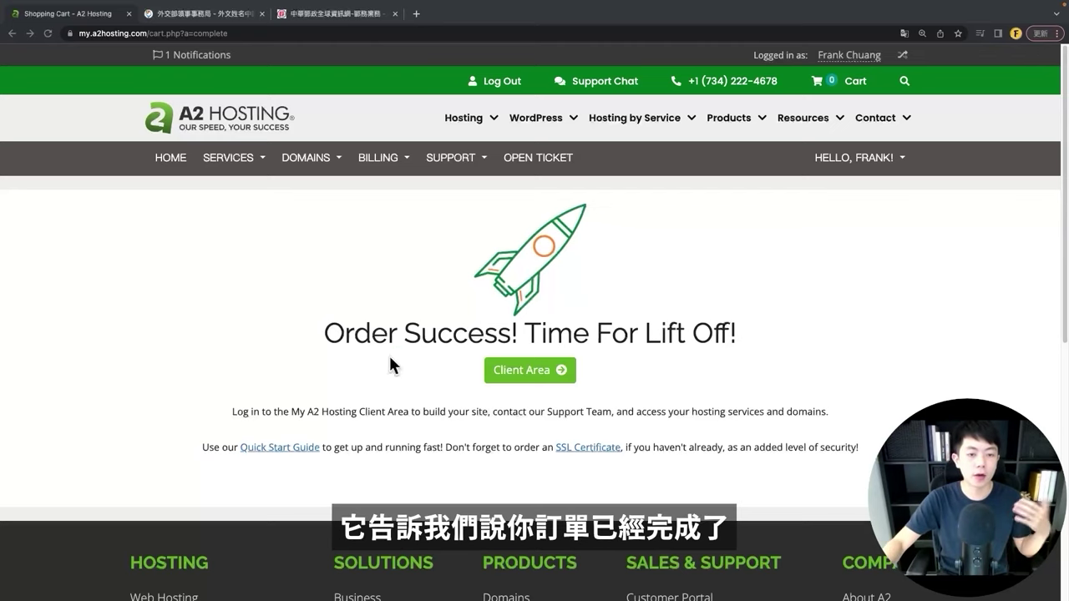
Step: Highlight the 'Order Success!' headline on the A2 Hosting confirmation page
left_click_drag(325, 333, 523, 330)
left_click(524, 329)
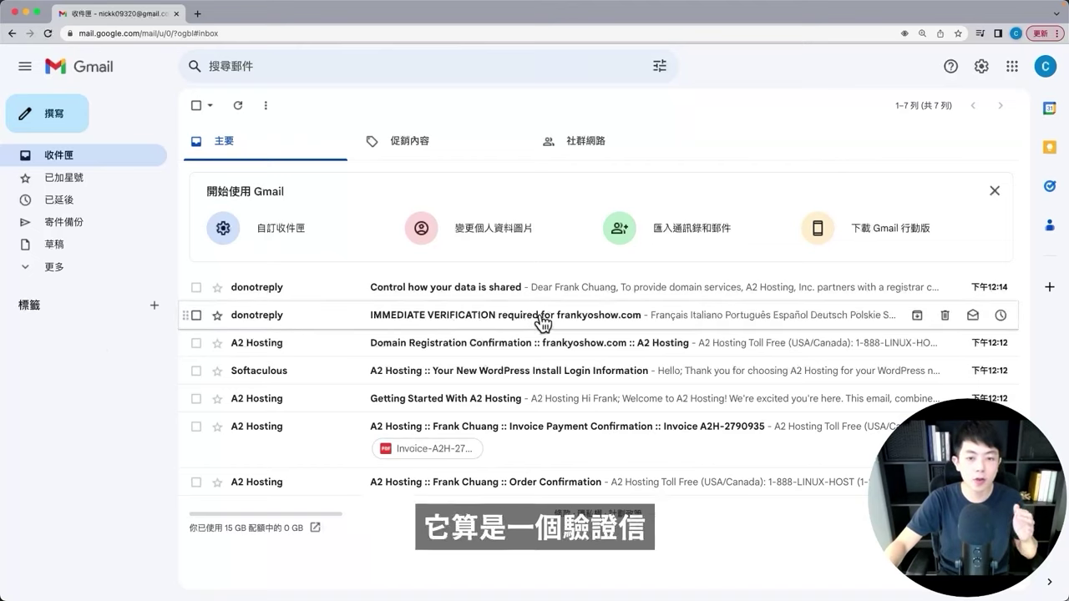
Step: Open the IMMEDIATE VERIFICATION email and follow its link to verify the registrant email address
left_click(476, 317)
scroll(591, 354, "down", 3)
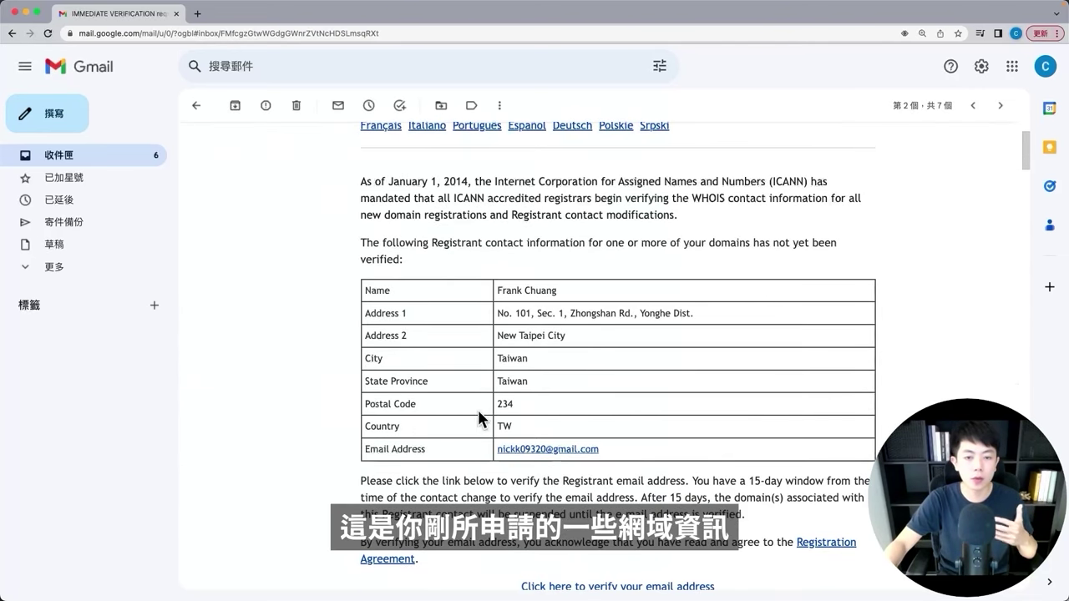
scroll(639, 314, "down", 3)
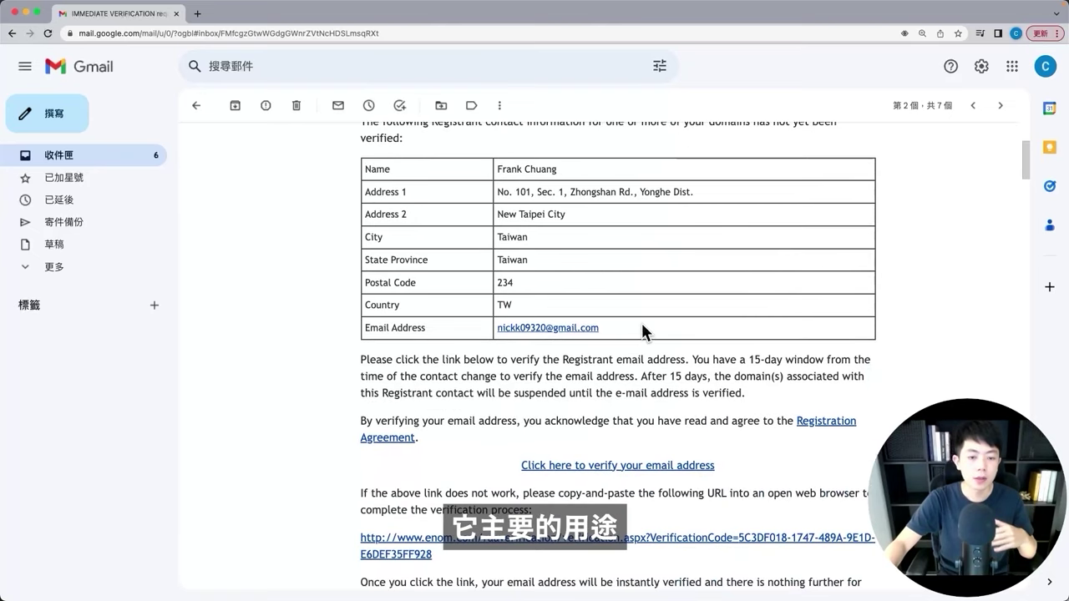
scroll(640, 321, "down", 1)
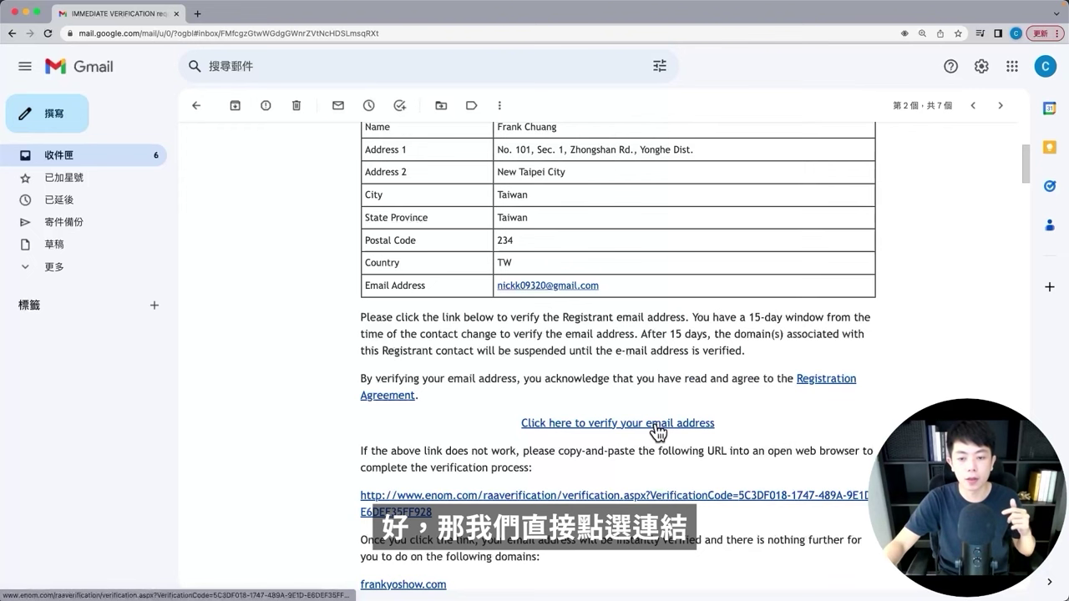
left_click(658, 423)
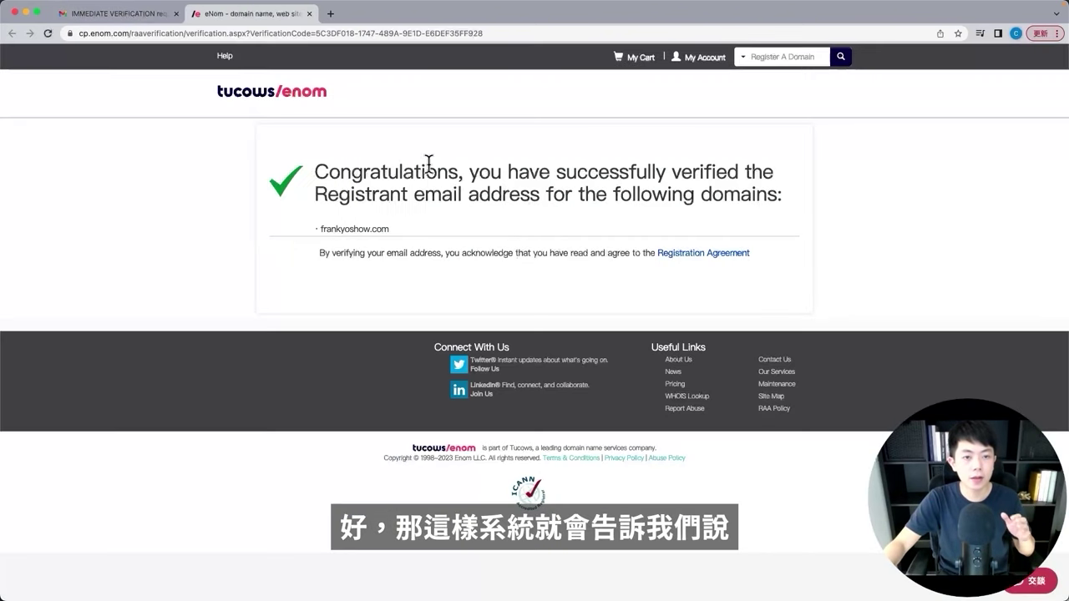
Step: Highlight eNom's Congratulations message confirming the frankyoshow.com registrant email is verified
left_click_drag(312, 176, 448, 167)
left_click(436, 245)
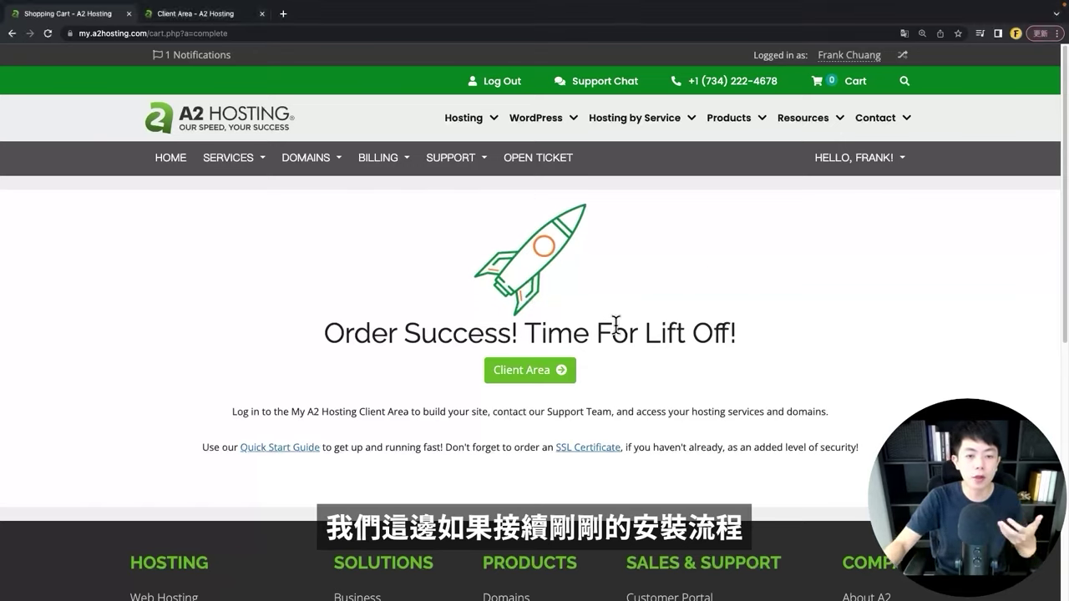
Step: Open the A2 Hosting Client Area in a new tab, sign in, and close the duplicate tab
right_click(541, 377)
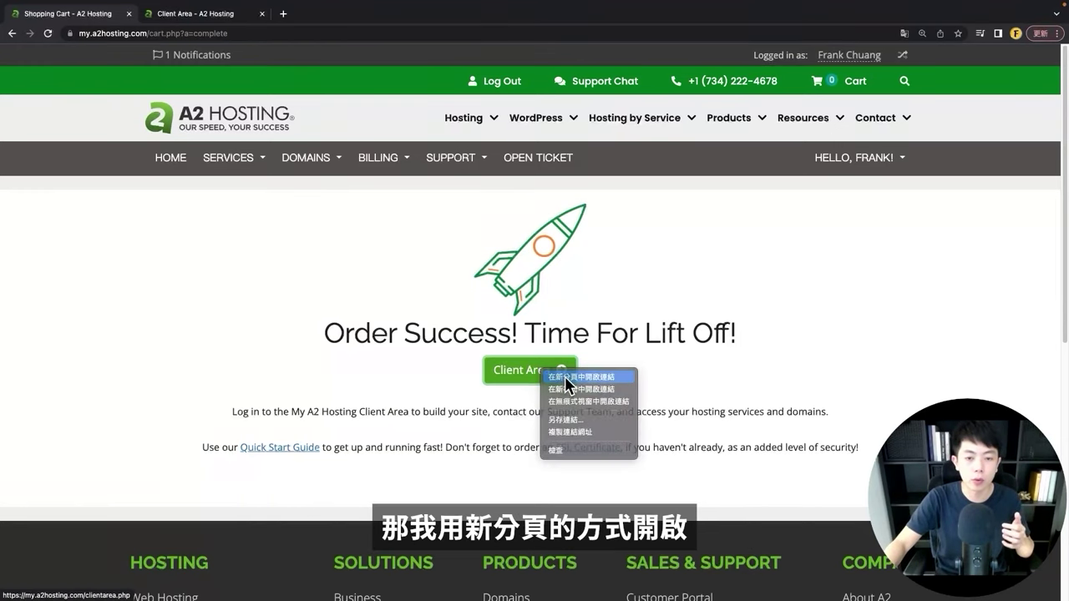
left_click(576, 386)
left_click(226, 24)
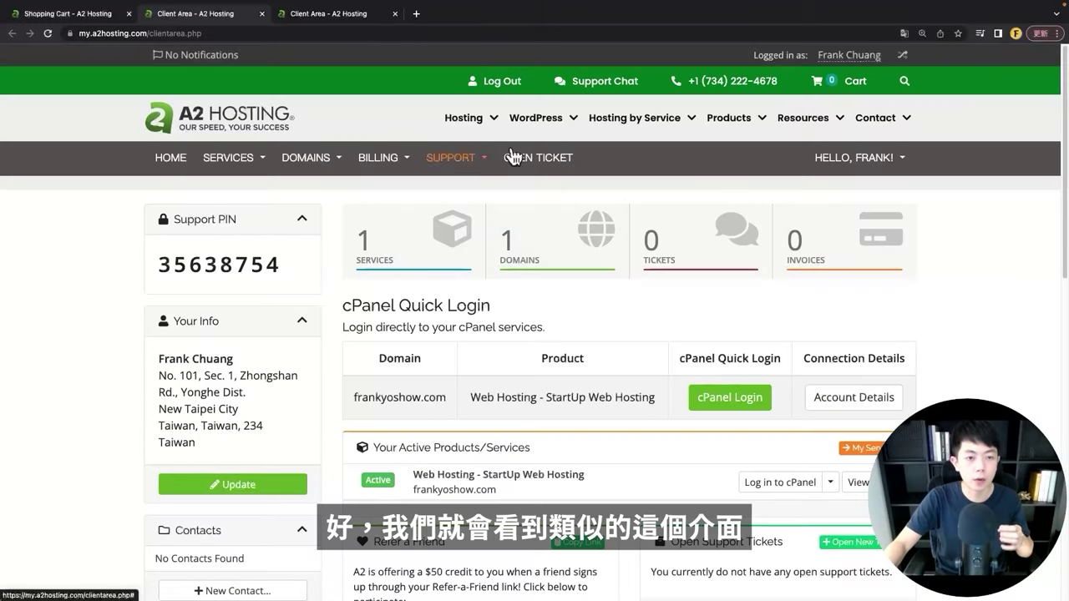
scroll(497, 293, "down", 4)
scroll(497, 294, "up", 4)
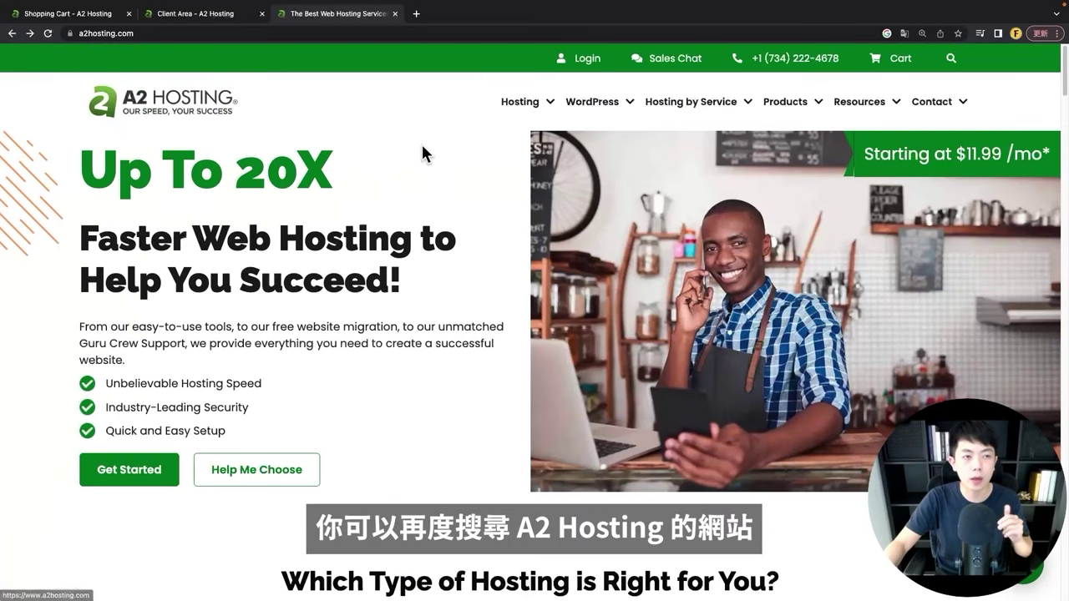
left_click(586, 66)
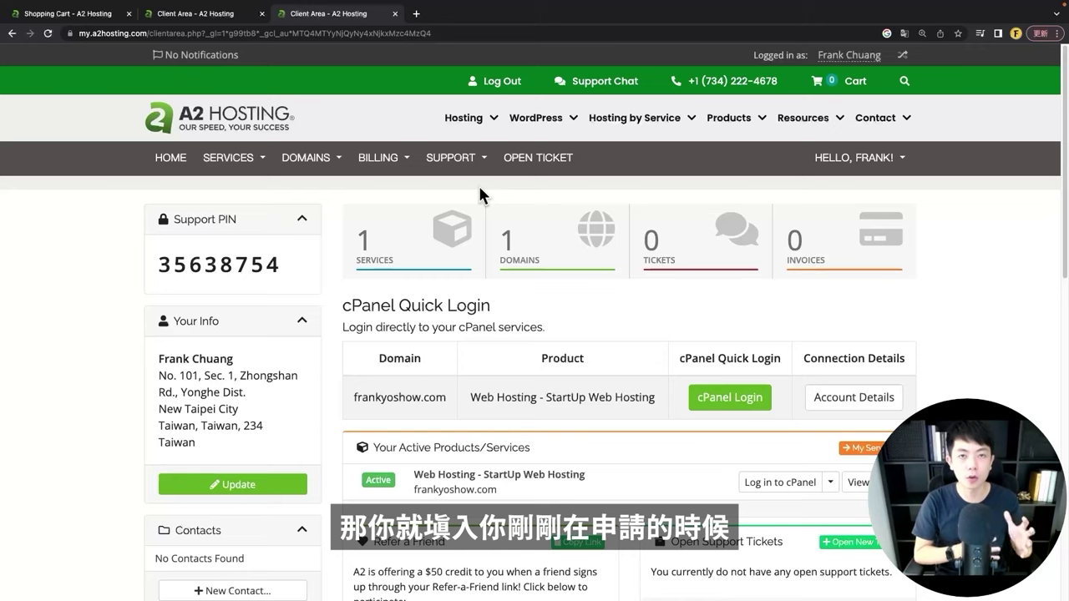
key("super+w")
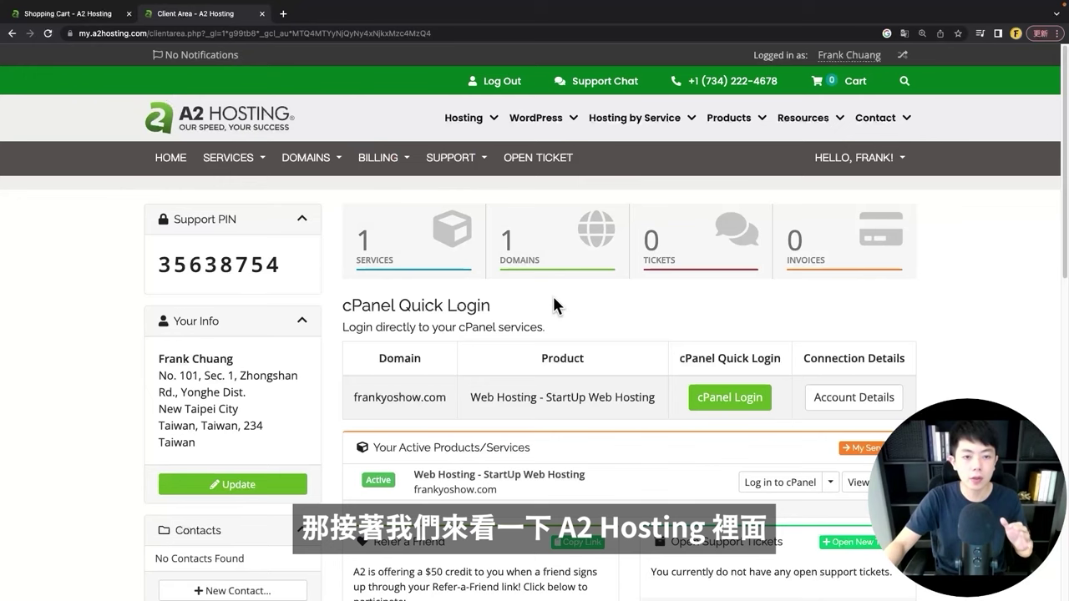
Step: Open the hosting account's cPanel Login in a new tab
scroll(555, 301, "down", 1)
scroll(574, 255, "down", 1)
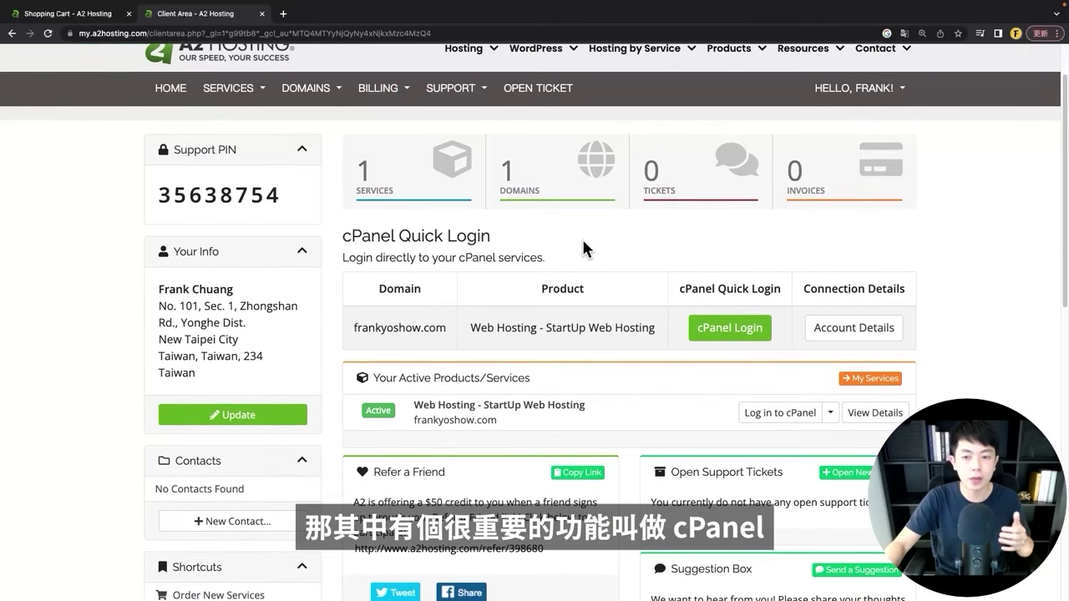
double_click(361, 235)
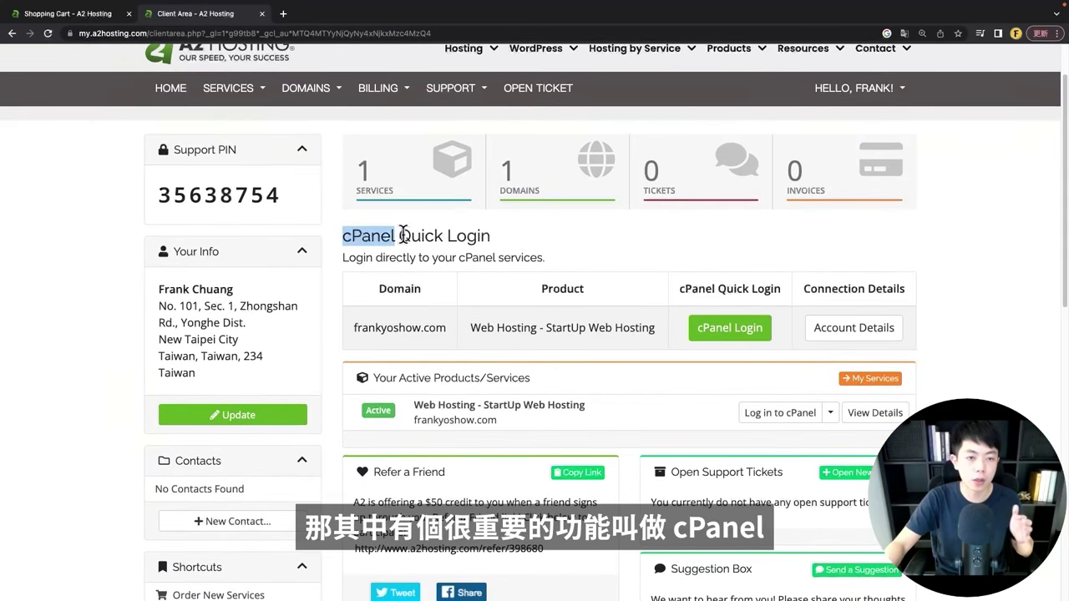
left_click(591, 231)
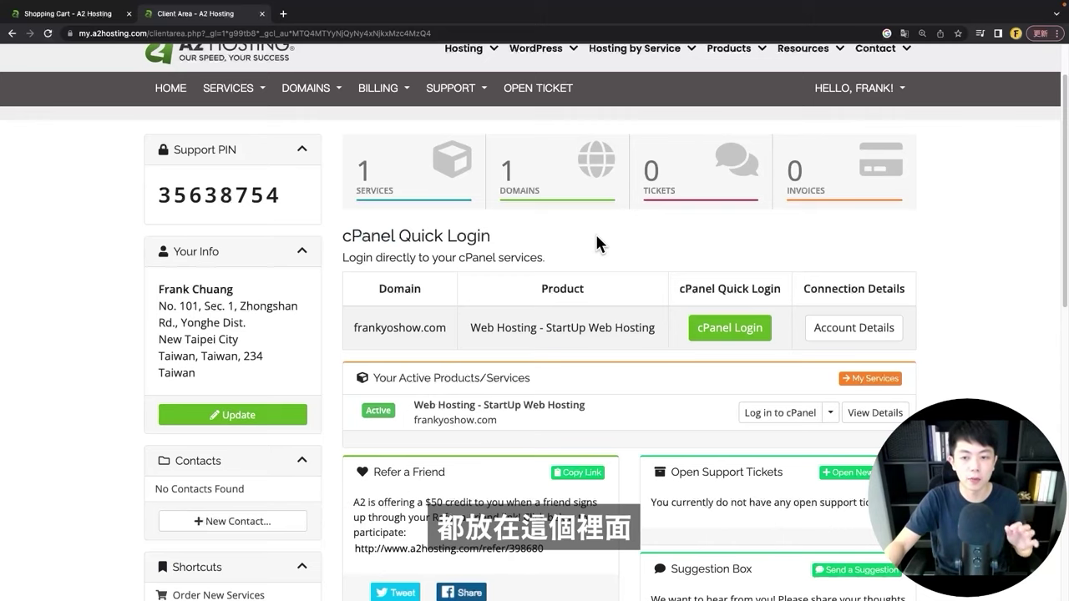
right_click(716, 335)
left_click(739, 341)
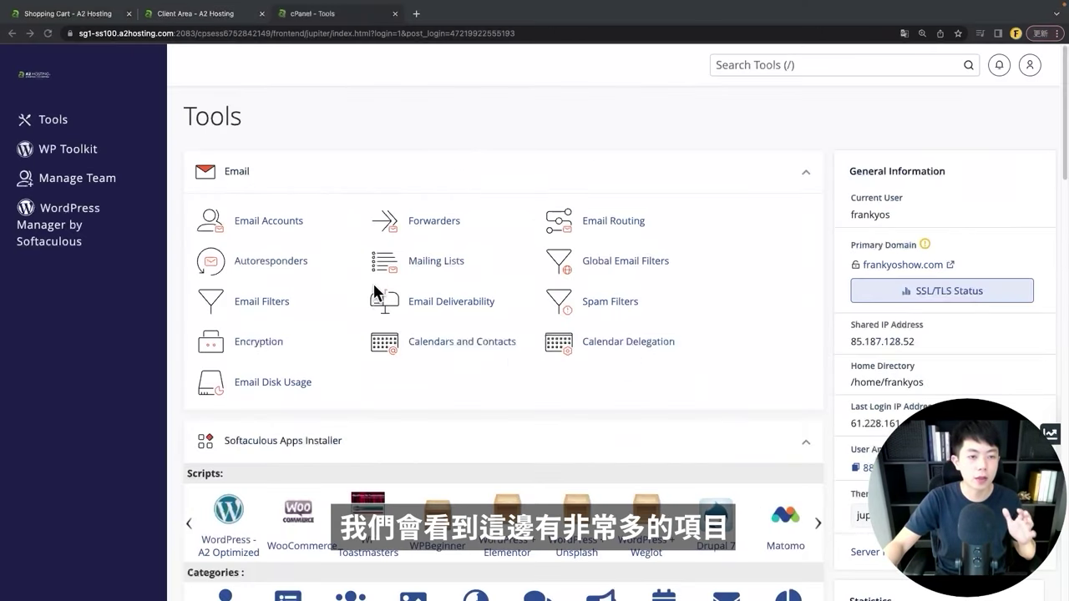
Step: Change the cPanel interface language to Chinese (Taiwan) and return to Tools
scroll(455, 315, "down", 8)
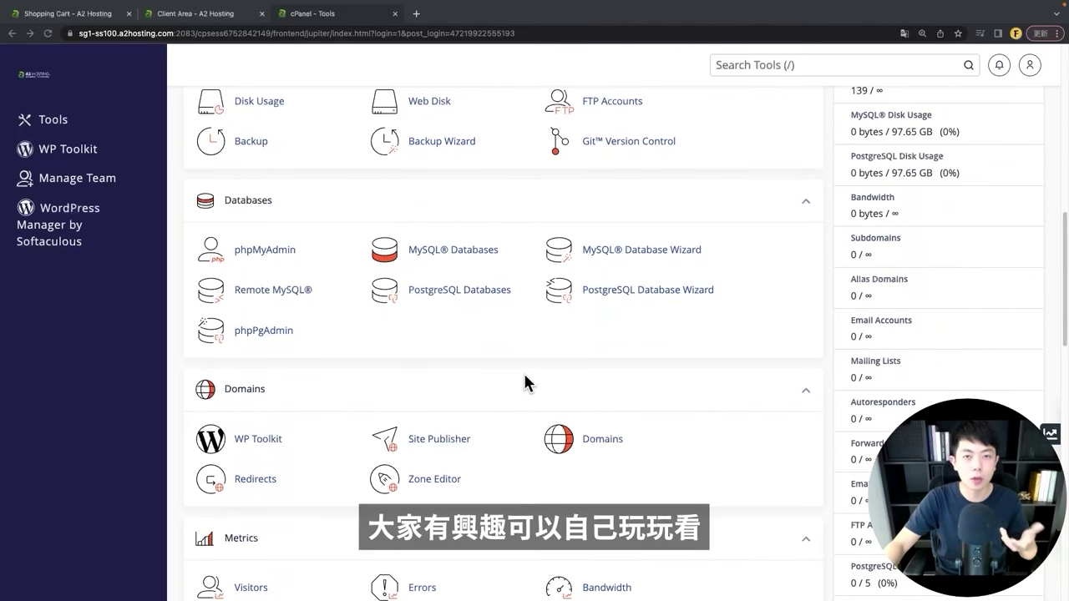
scroll(524, 380, "down", 10)
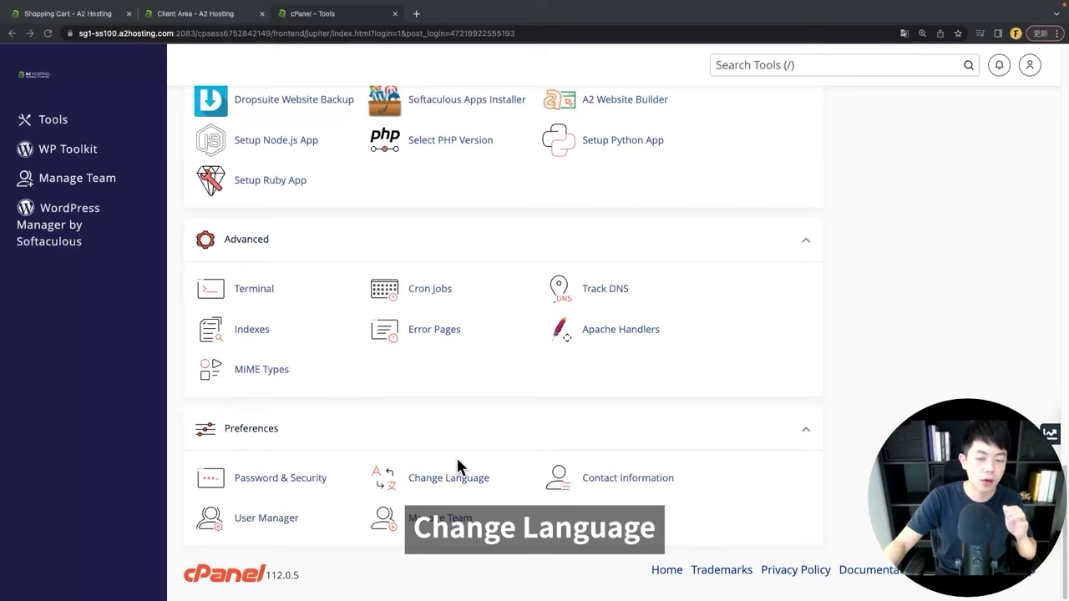
left_click(795, 64)
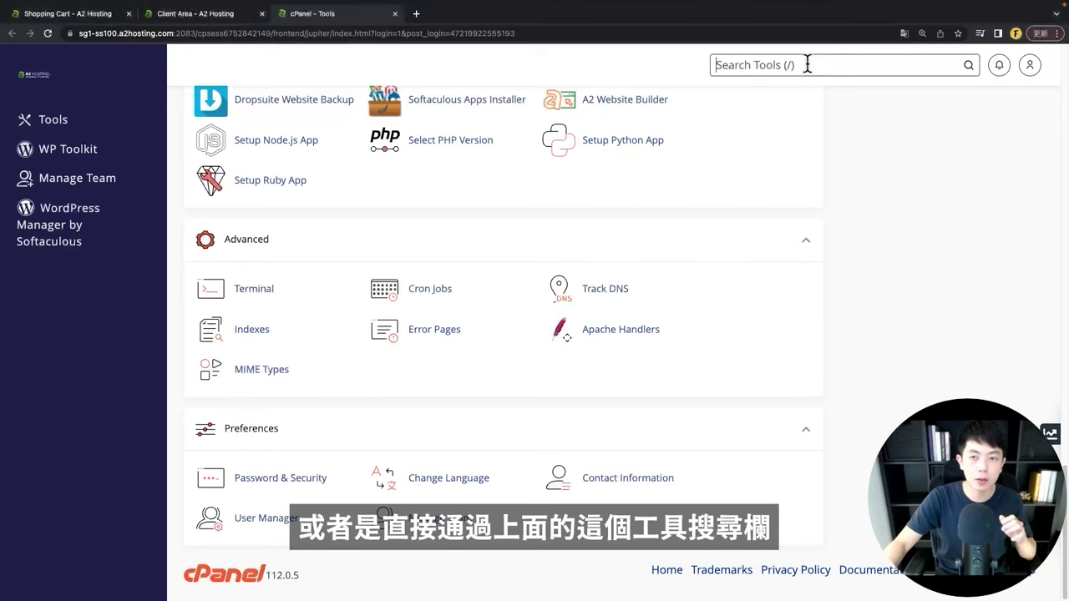
left_click(449, 478)
left_click(375, 290)
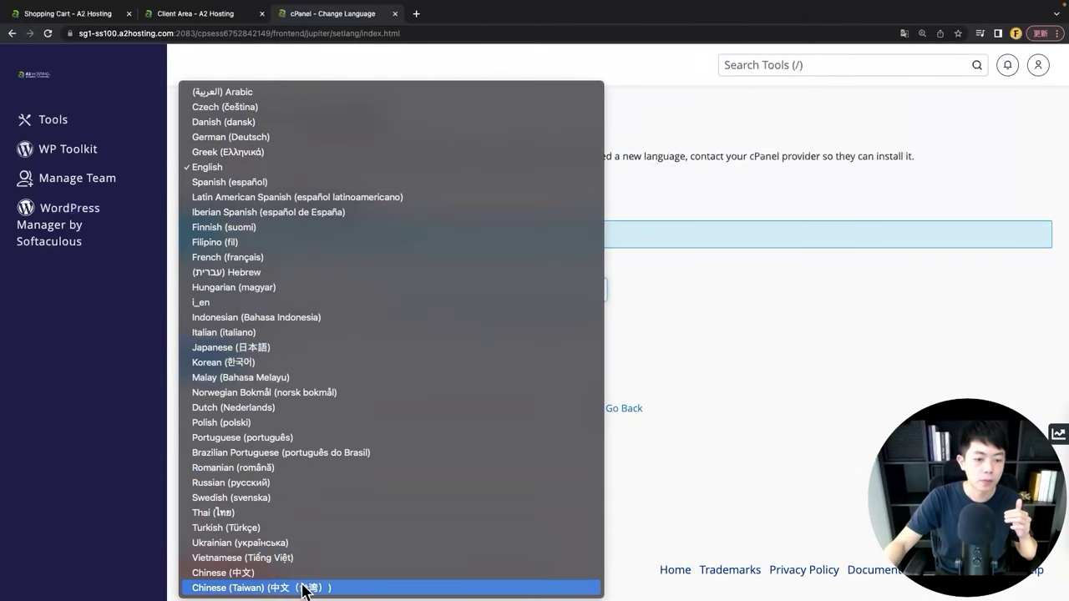
left_click(306, 587)
left_click(217, 363)
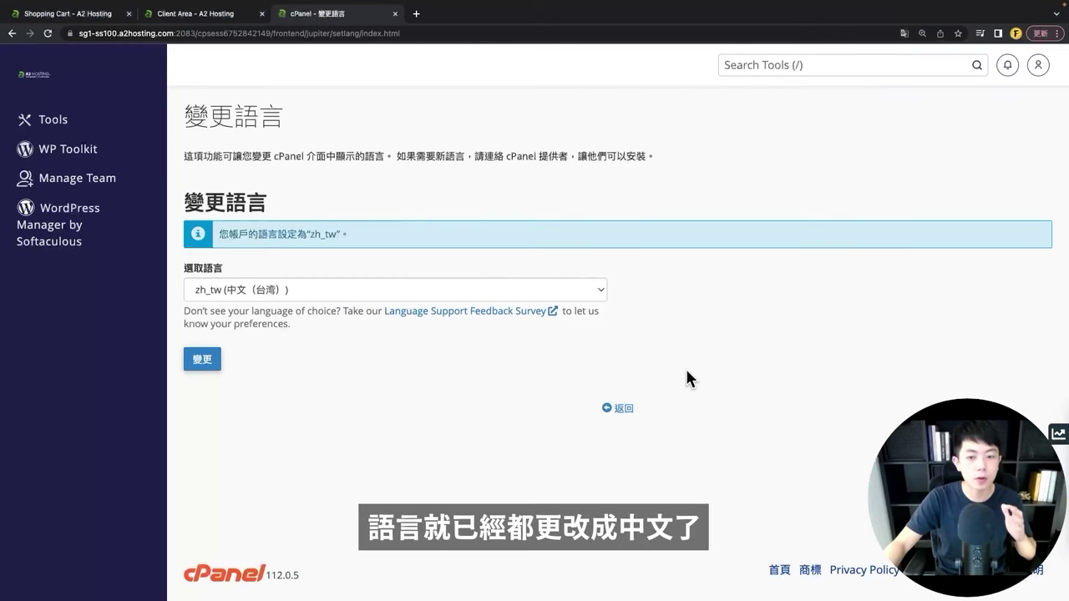
left_click(623, 409)
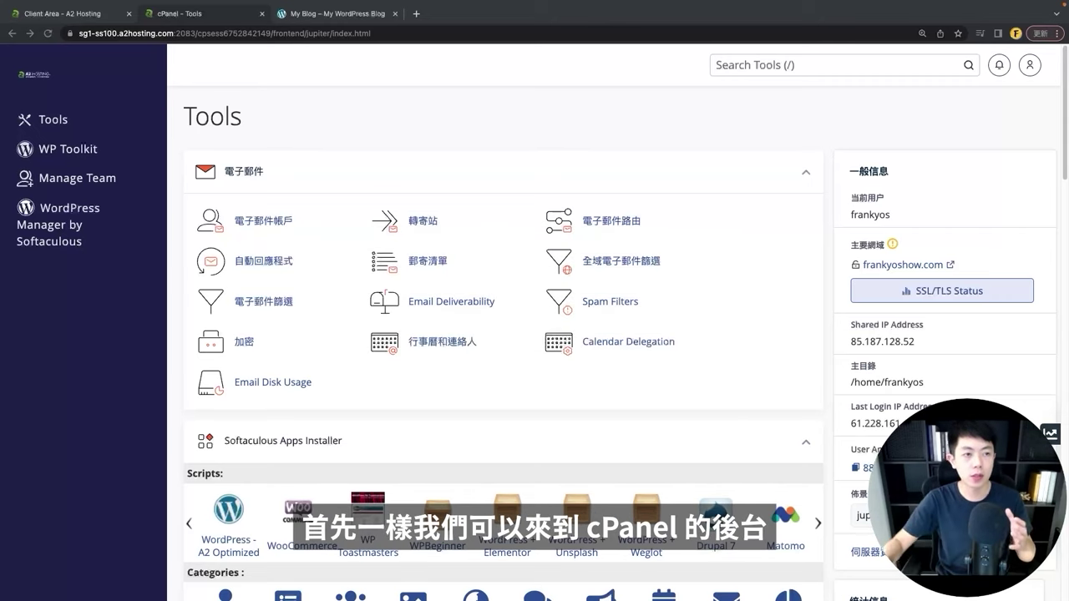
Step: Open the frankyoshow.com primary domain website in a new tab
left_click(797, 307)
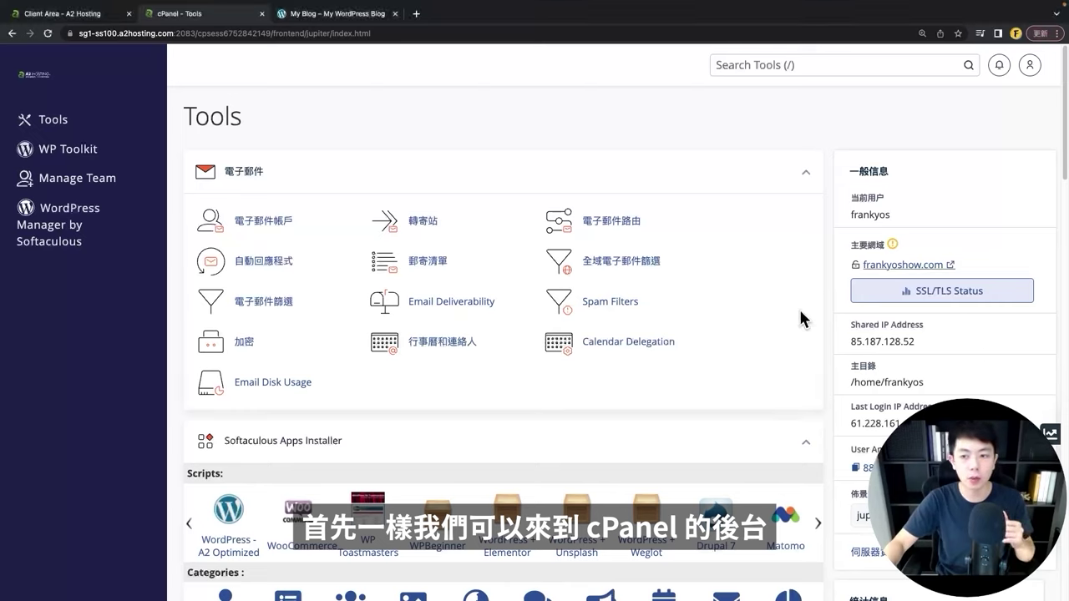
double_click(869, 245)
left_click(1012, 261)
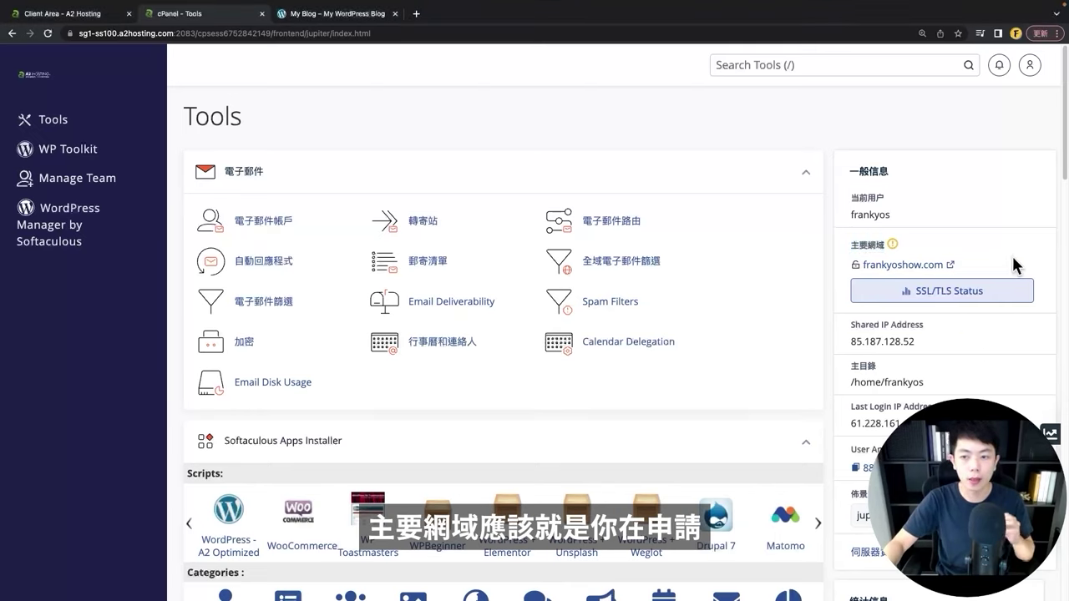
left_click(928, 267)
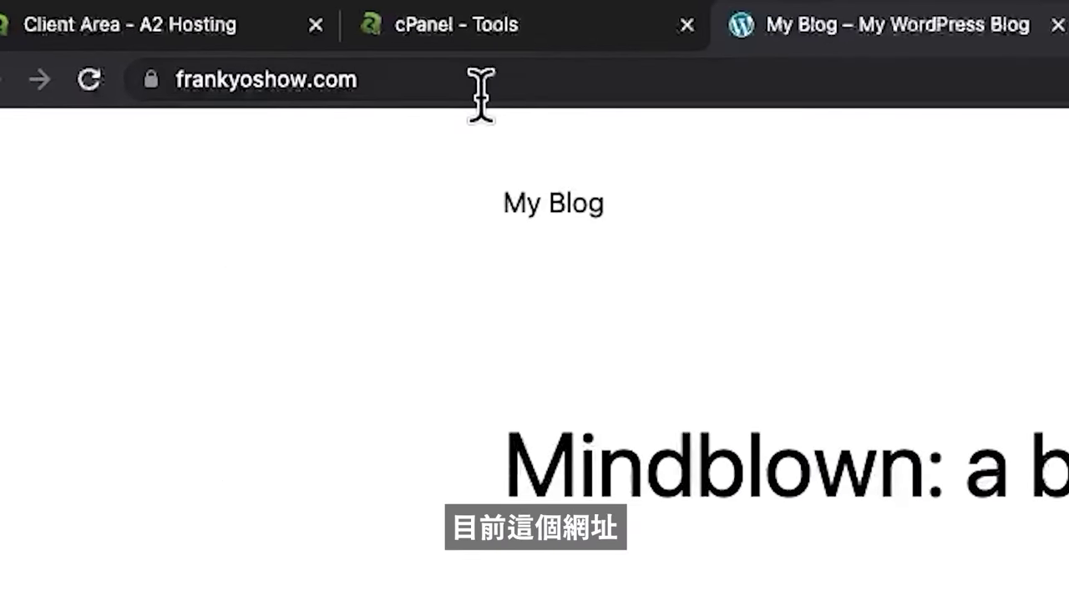
left_click(209, 88)
left_click(171, 142)
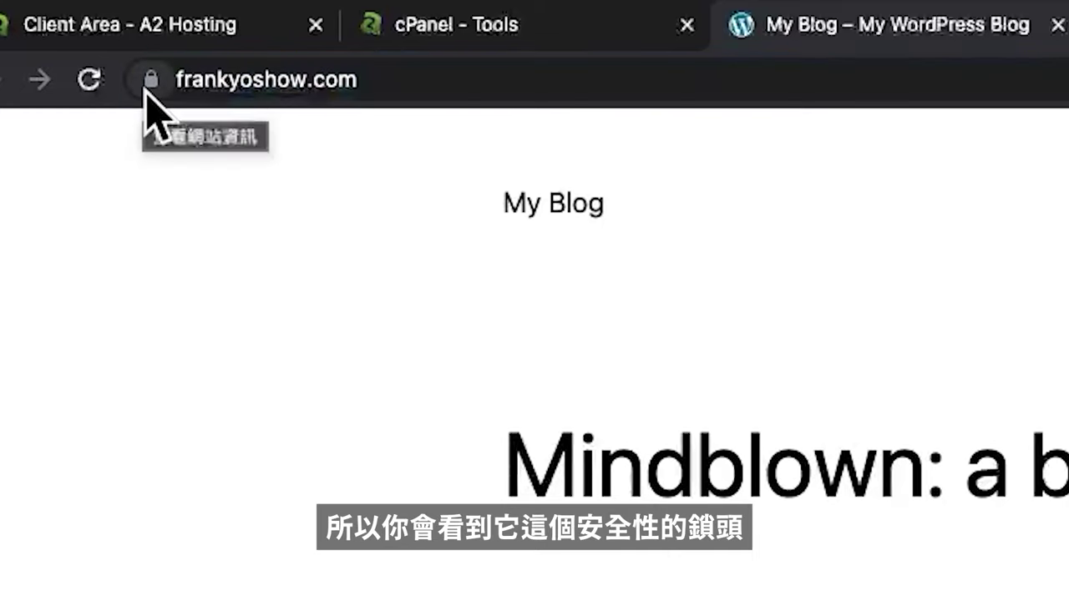
left_click(147, 87)
left_click(226, 79)
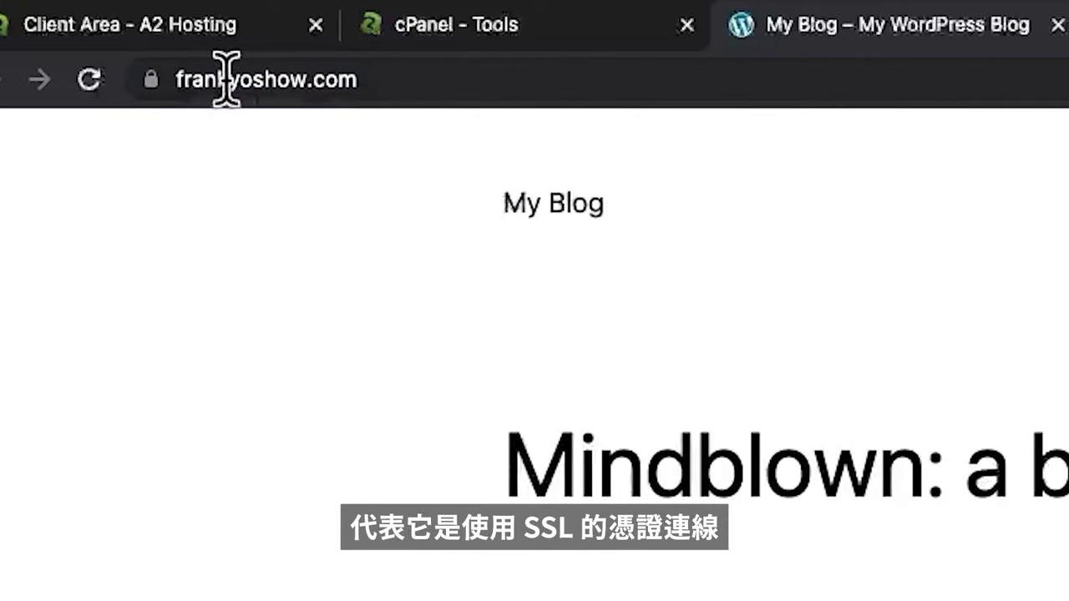
left_click(226, 79)
key("Left")
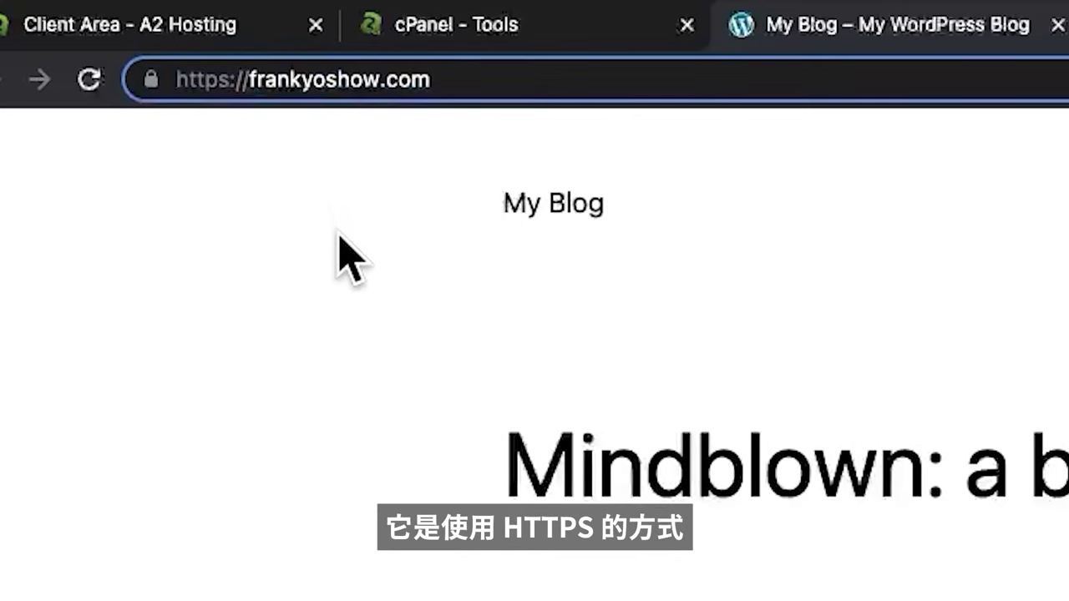
left_click(269, 234)
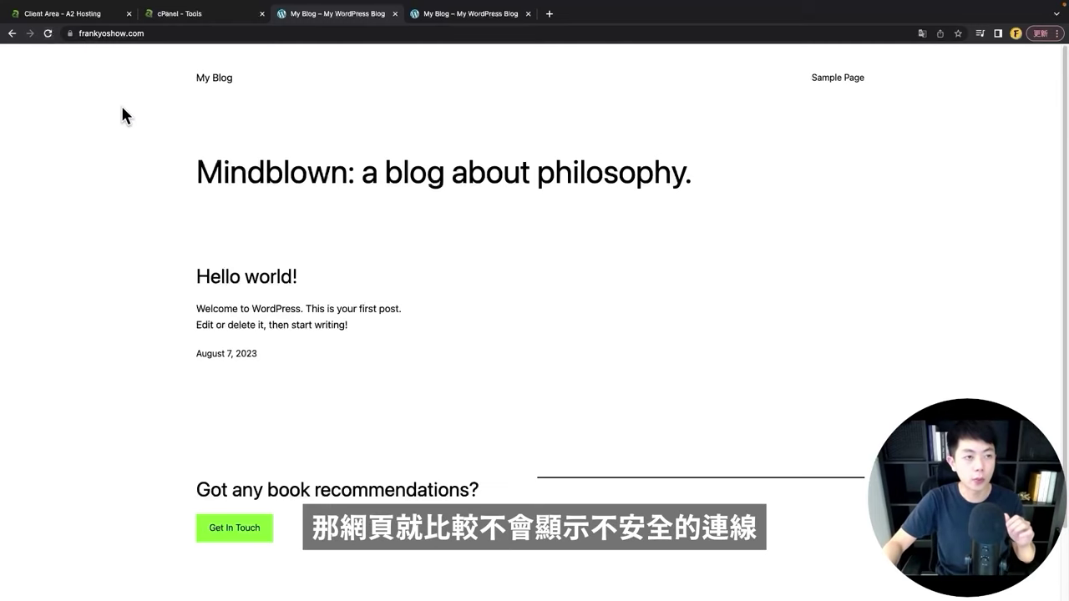
Step: Go to Security > SSL/TLS and open Manage SSL sites
left_click(192, 13)
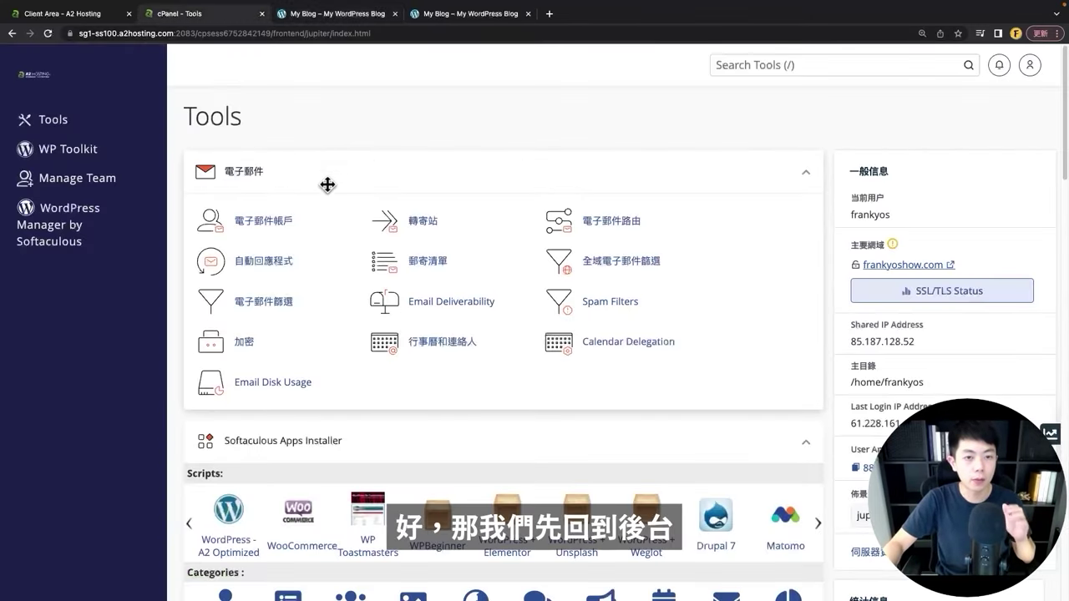
scroll(532, 134, "down", 10)
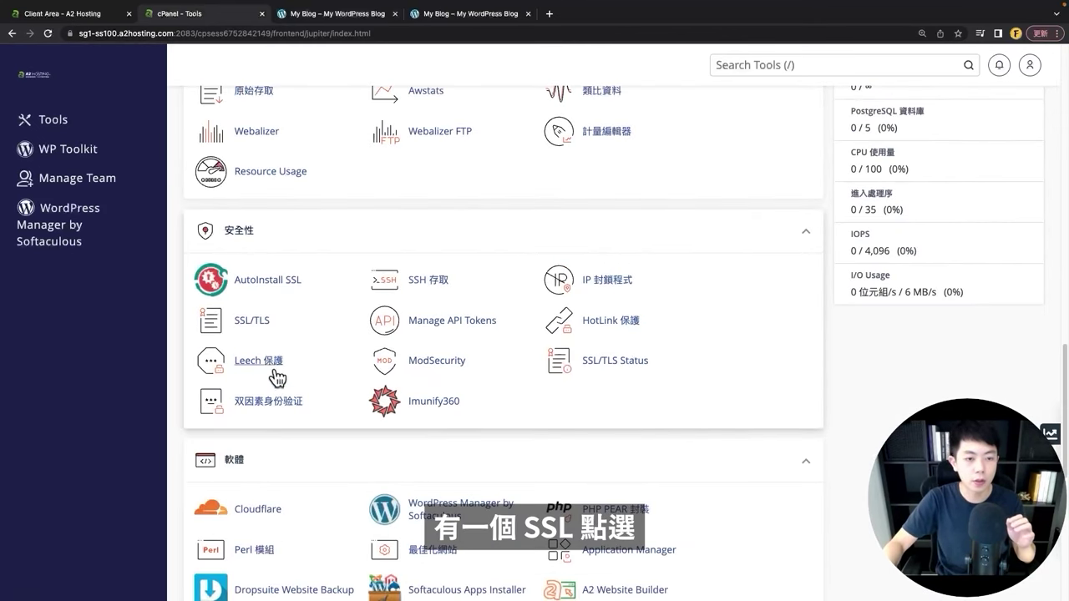
left_click(255, 331)
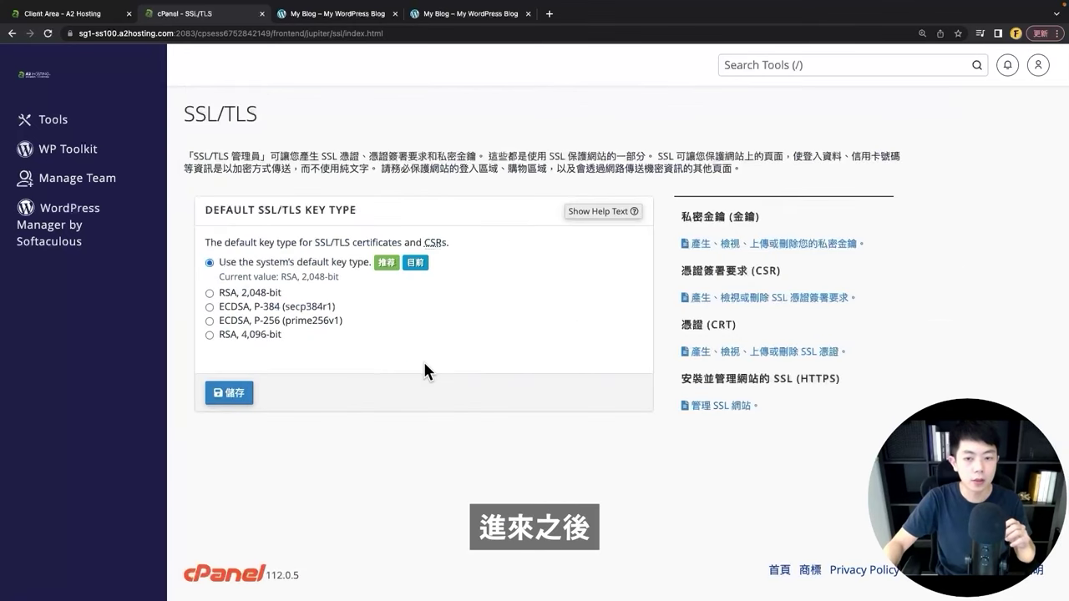
left_click_drag(688, 377, 778, 378)
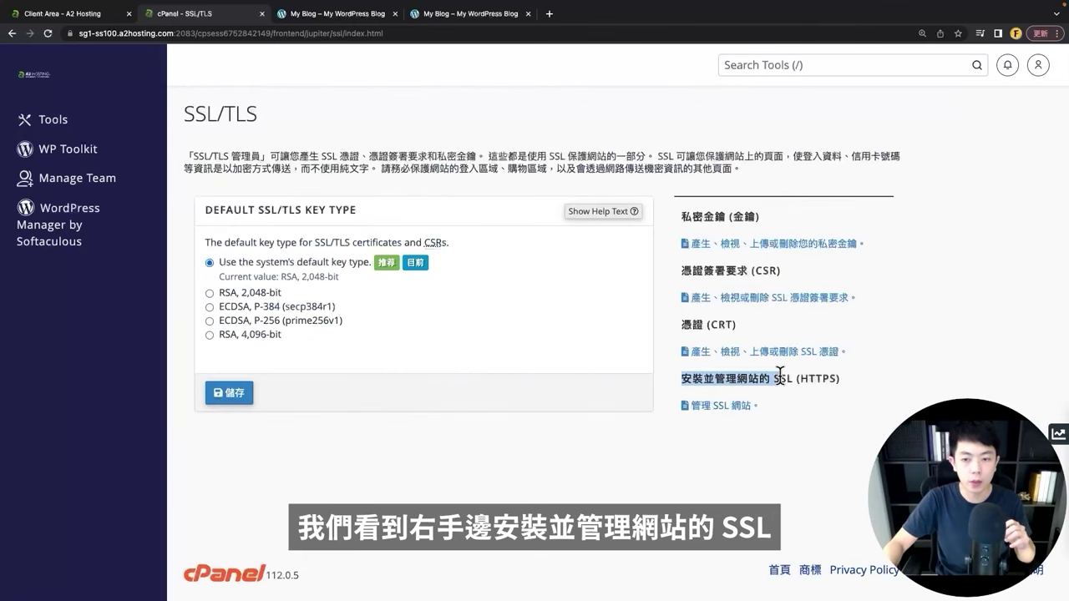
left_click(750, 438)
left_click(735, 407)
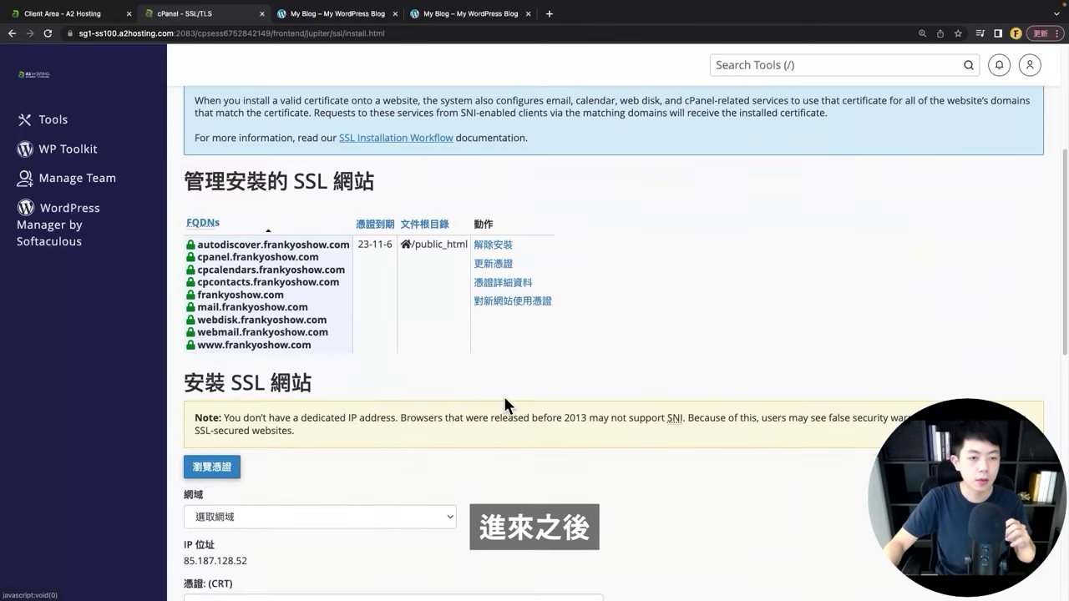
scroll(502, 393, "down", 5)
Step: Select frankyoshow.com, autofill its certificate by domain, and install the certificate
left_click(189, 214)
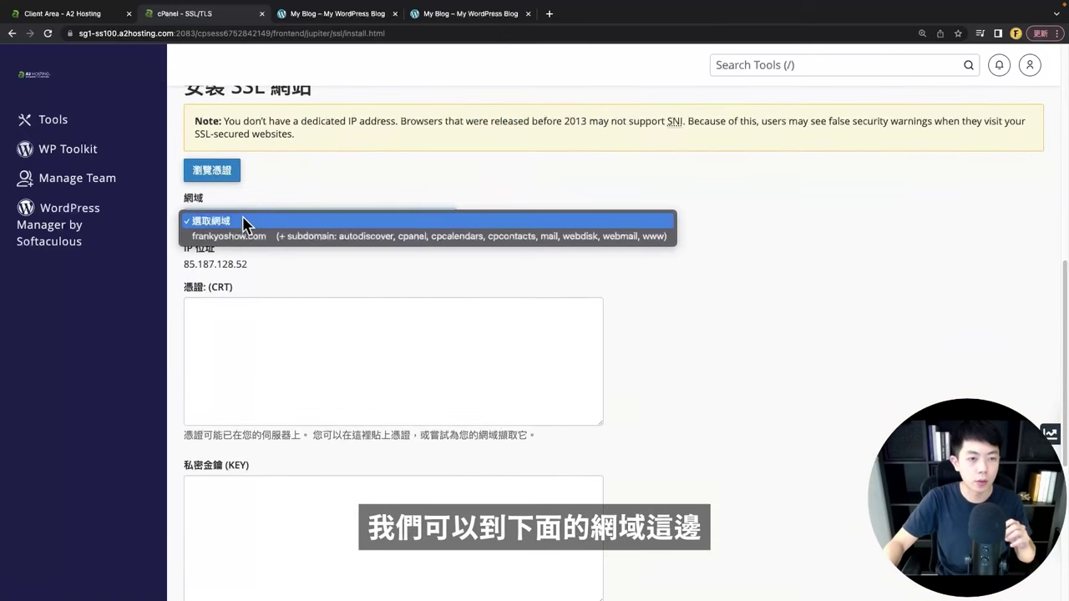
left_click(235, 235)
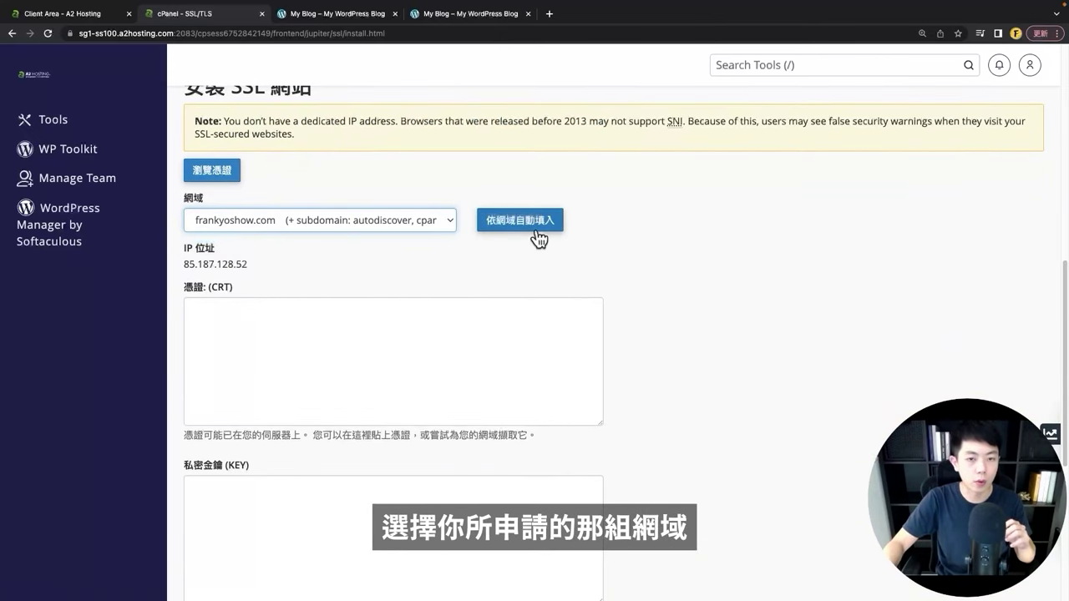
left_click(520, 219)
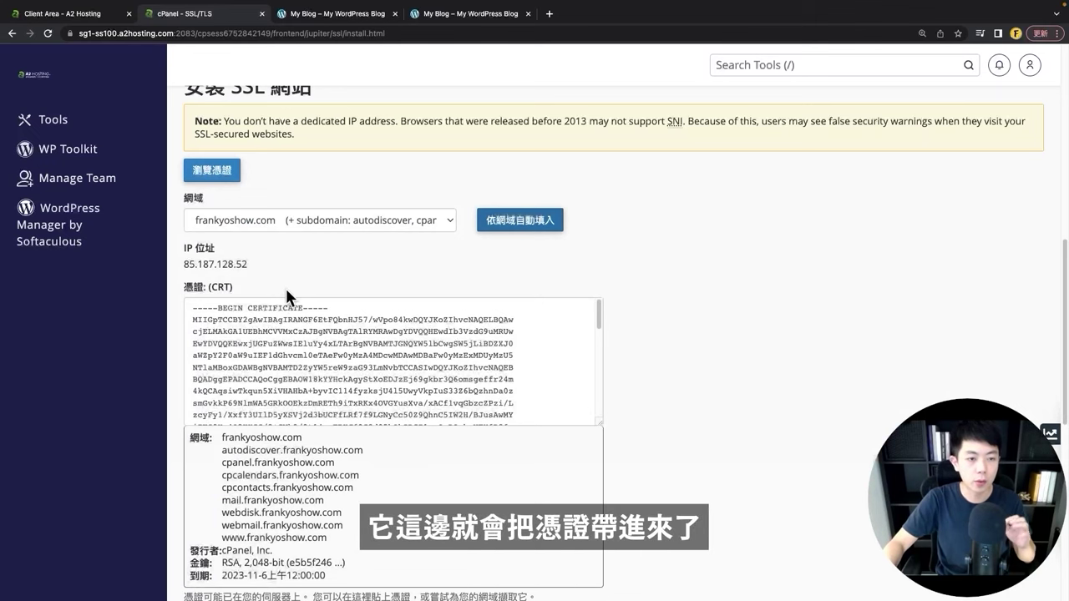
scroll(575, 348, "down", 10)
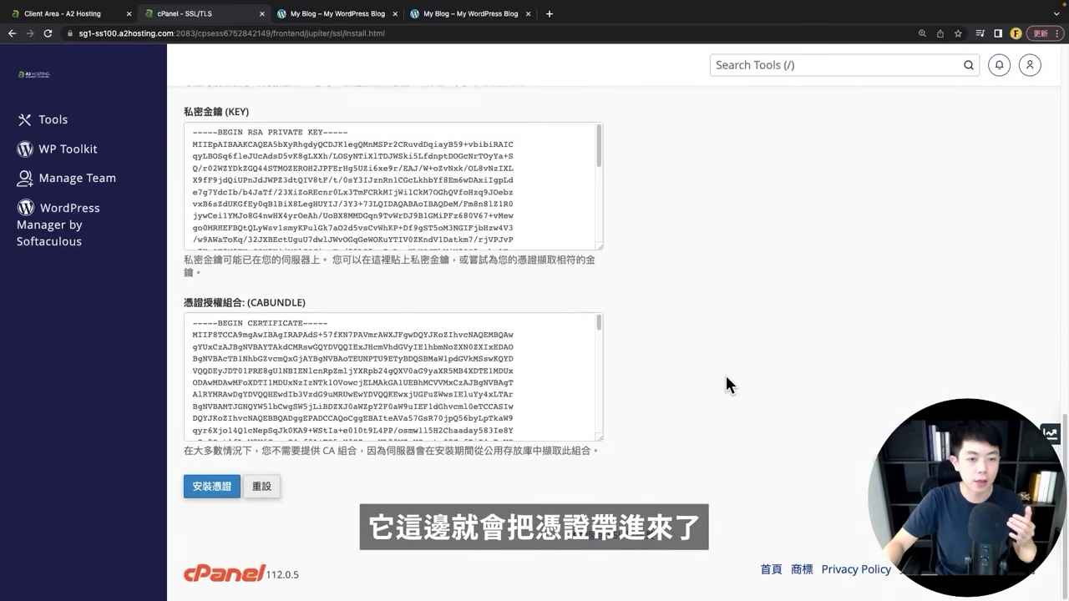
left_click(210, 489)
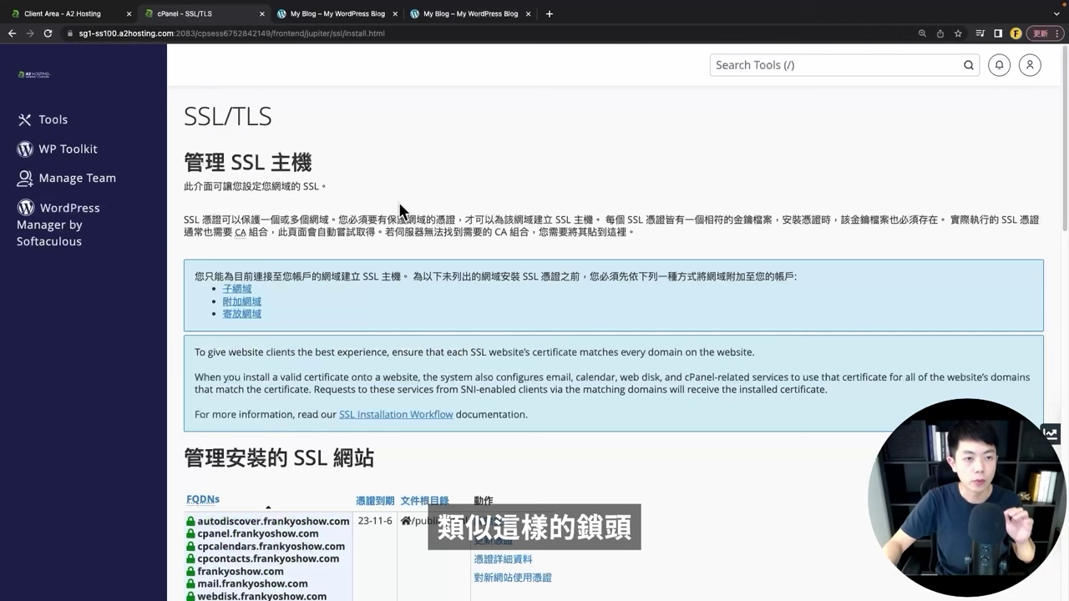
Step: Open Domains and switch on Force HTTPS Redirect for frankyoshow.com
left_click(107, 125)
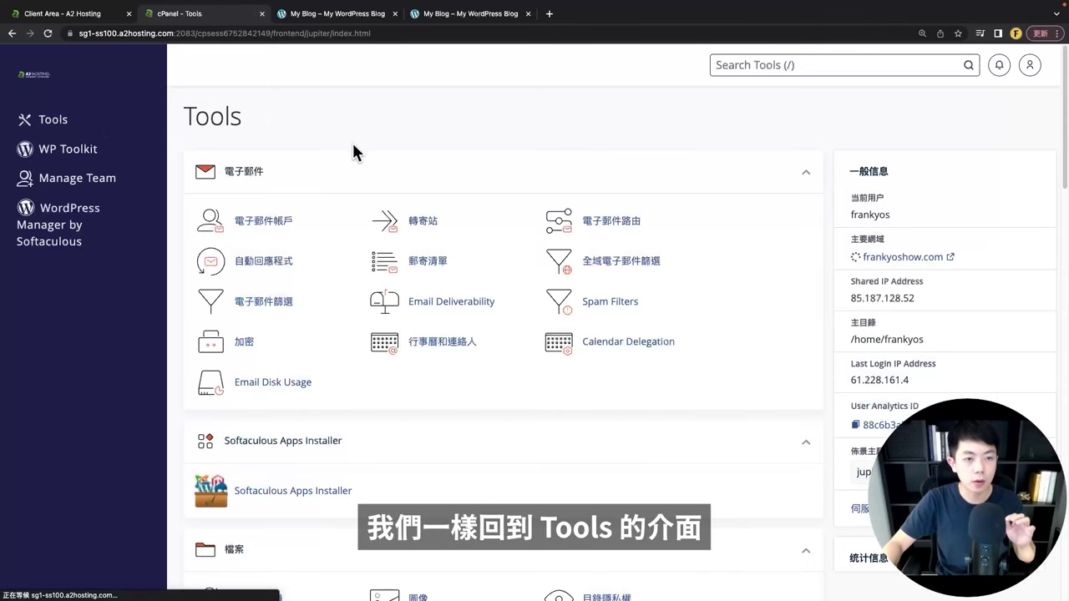
scroll(528, 156, "down", 10)
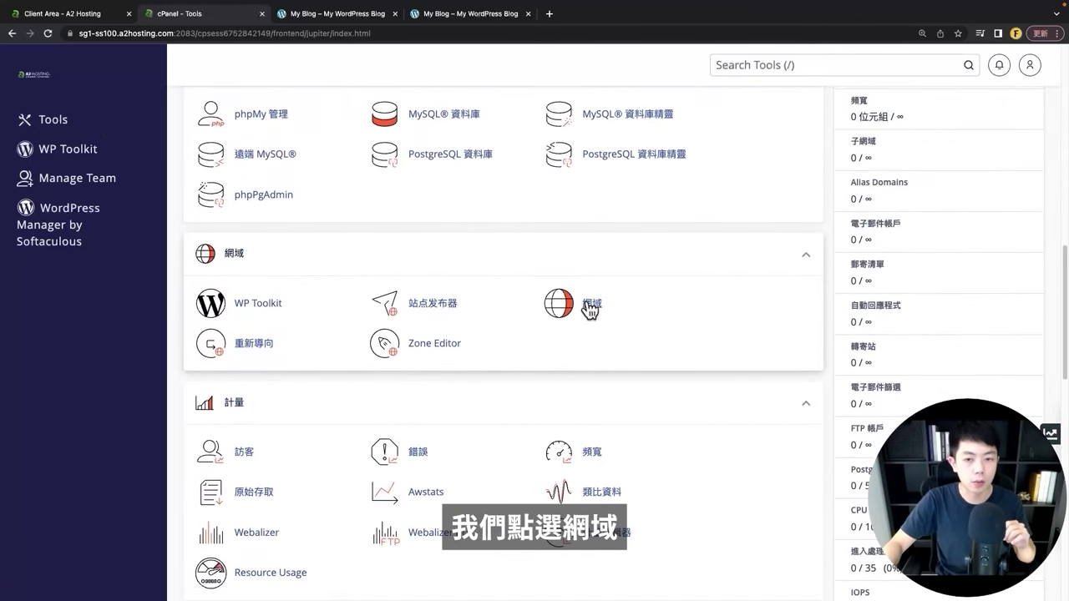
left_click(587, 303)
left_click(566, 306)
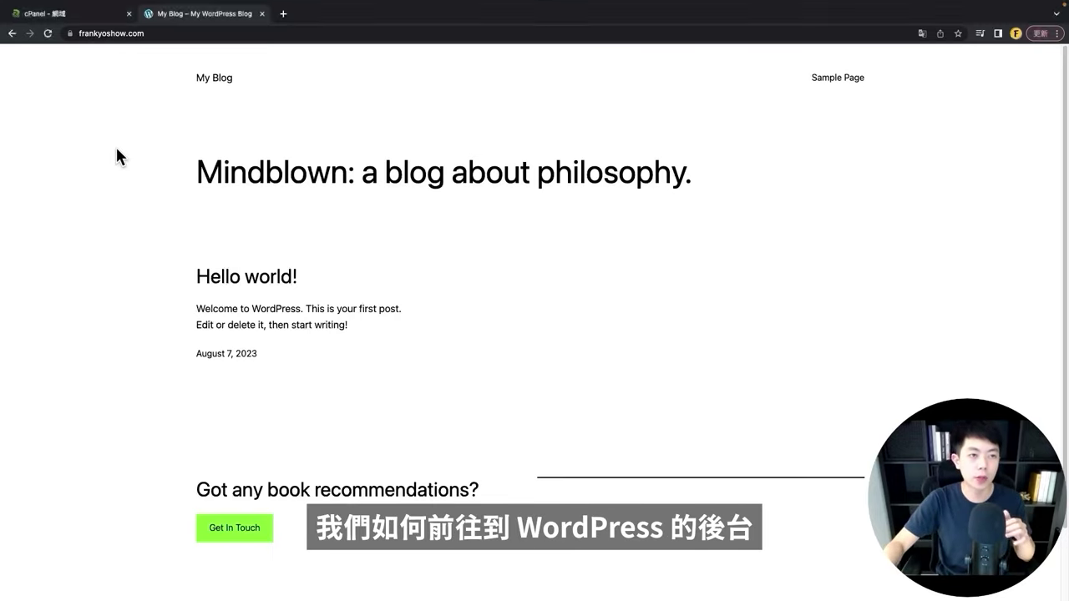
Step: Append /wp-admin to the frankyoshow.com address to load the WordPress admin login
left_click(176, 34)
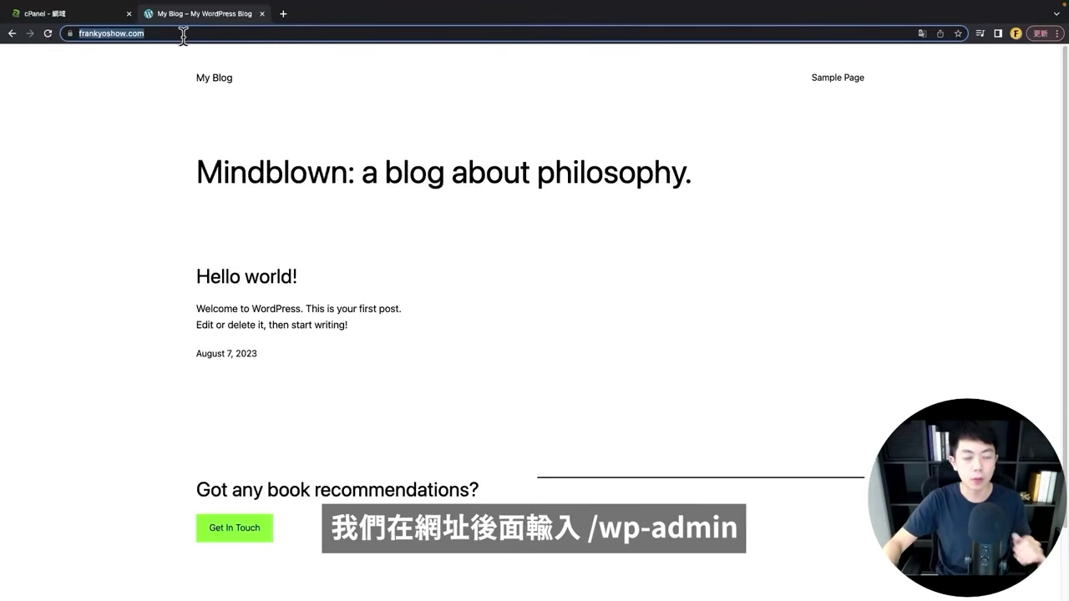
key("End")
type("/wp")
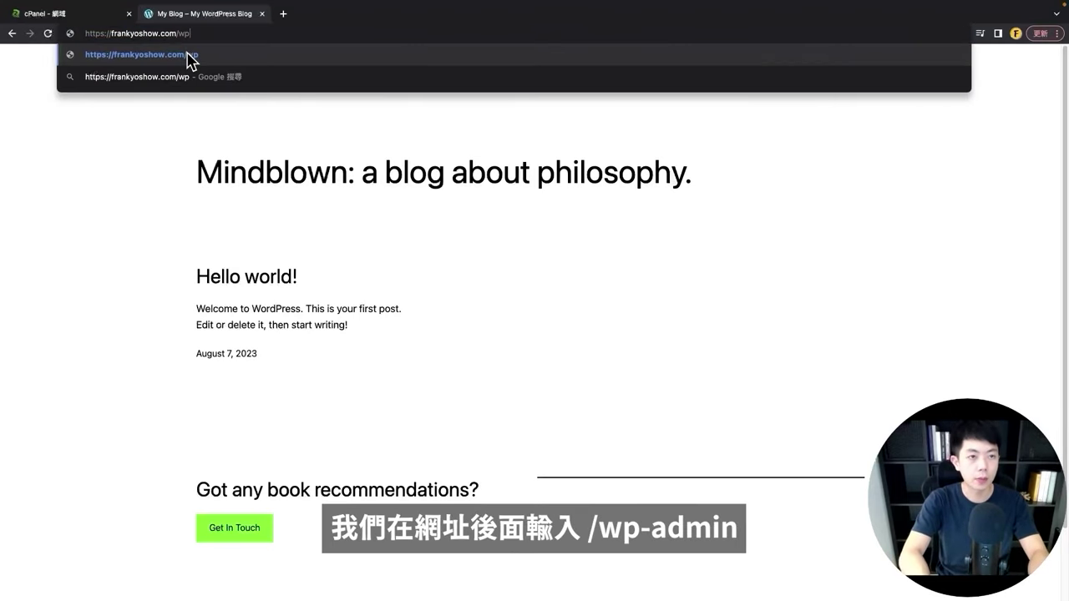
type("-admin")
key("Return")
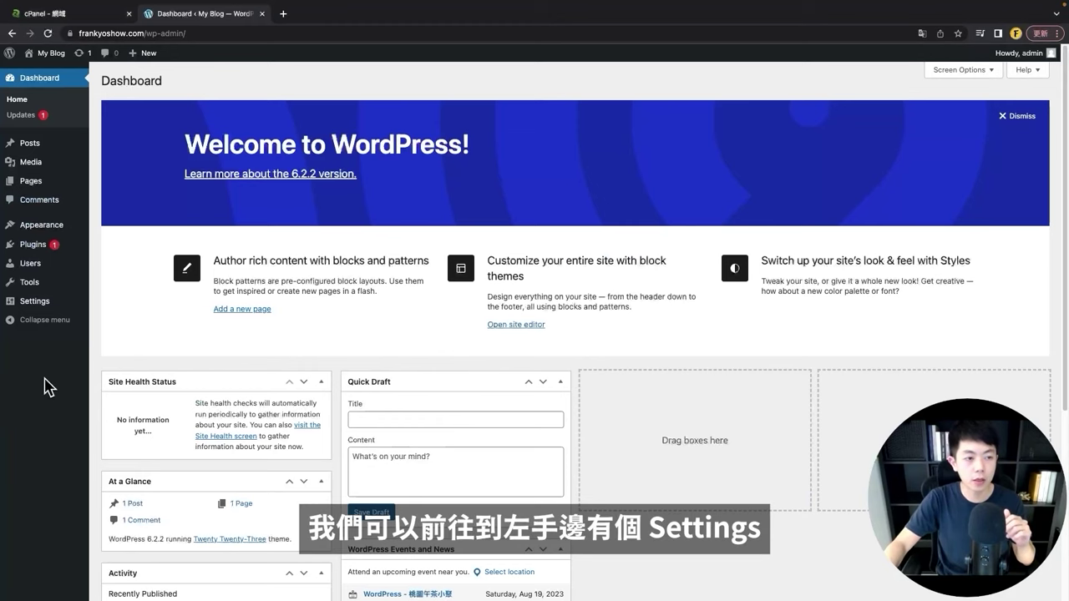
Step: In Settings > General, set Site Language to 繁體中文 and Timezone to UTC+8, then save
mouse_move(35, 307)
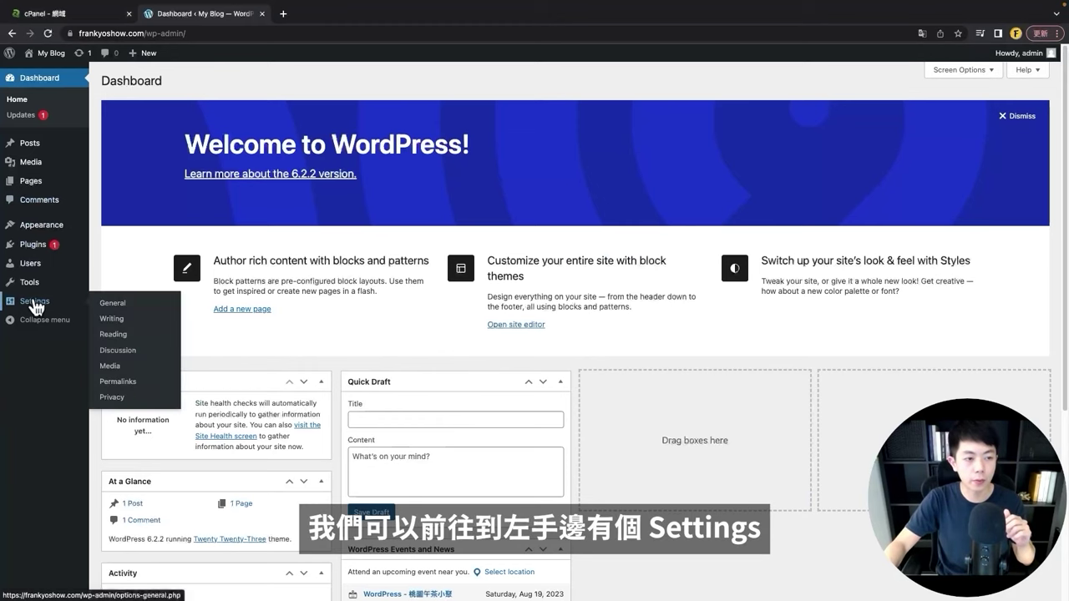
left_click(122, 306)
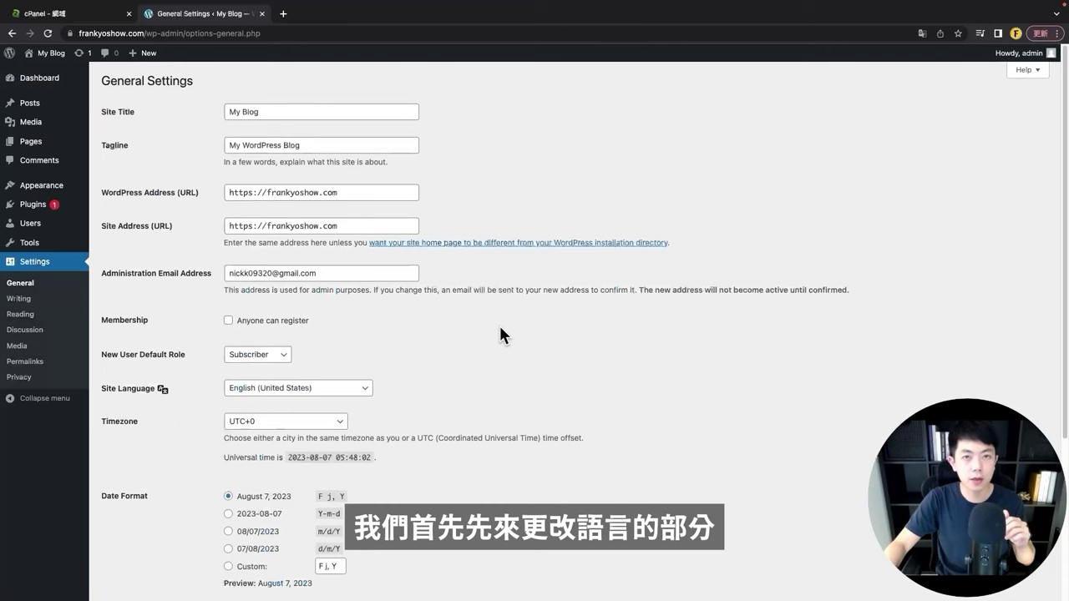
scroll(453, 308, "down", 3)
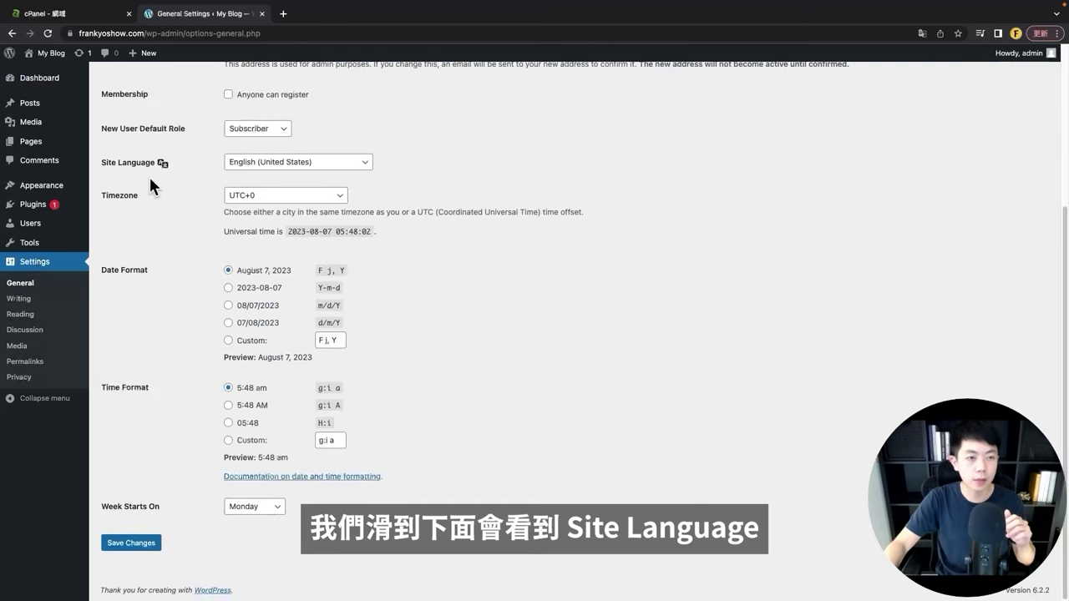
left_click(305, 167)
scroll(293, 353, "down", 5)
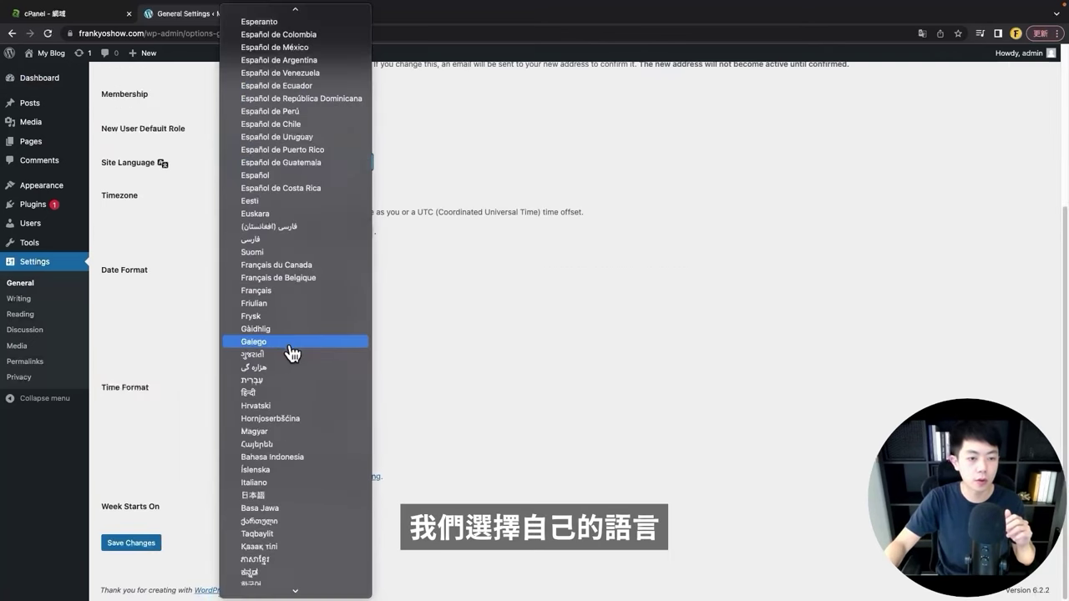
scroll(289, 437, "down", 10)
left_click(289, 522)
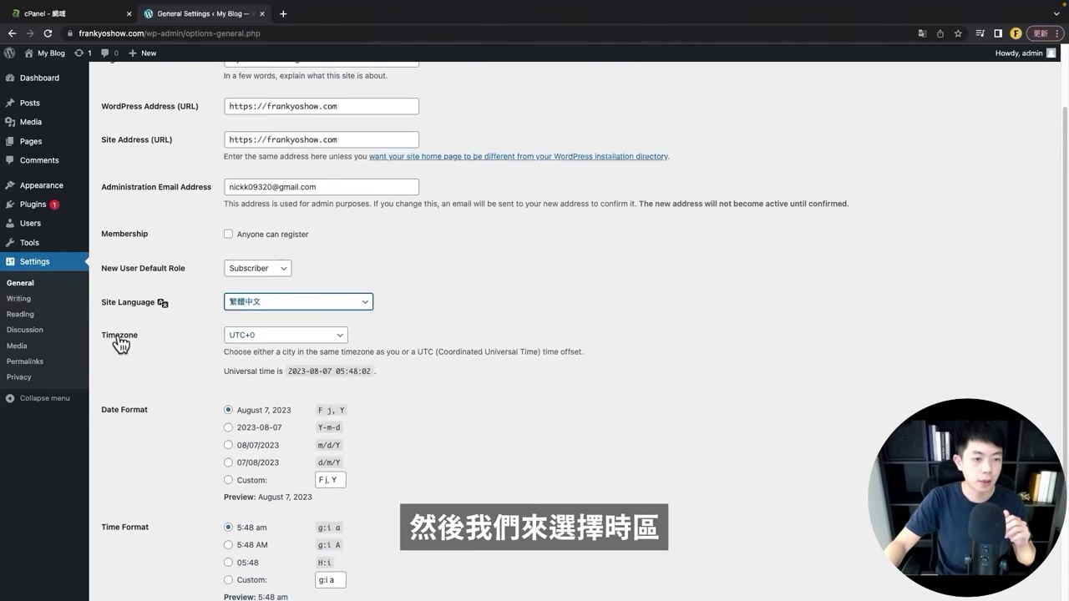
left_click(238, 339)
left_click(291, 365)
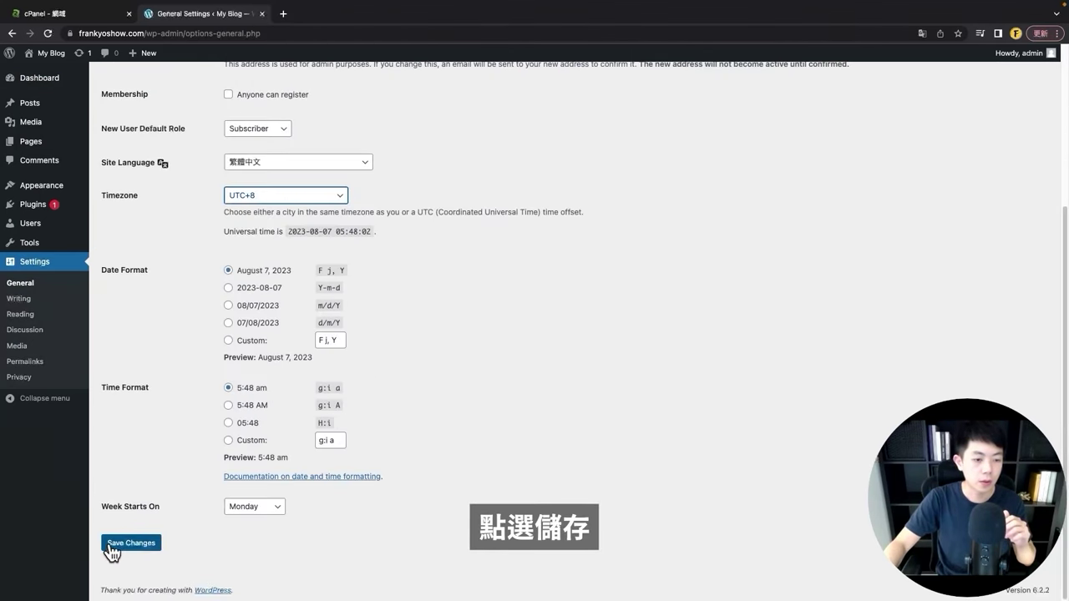
left_click(108, 546)
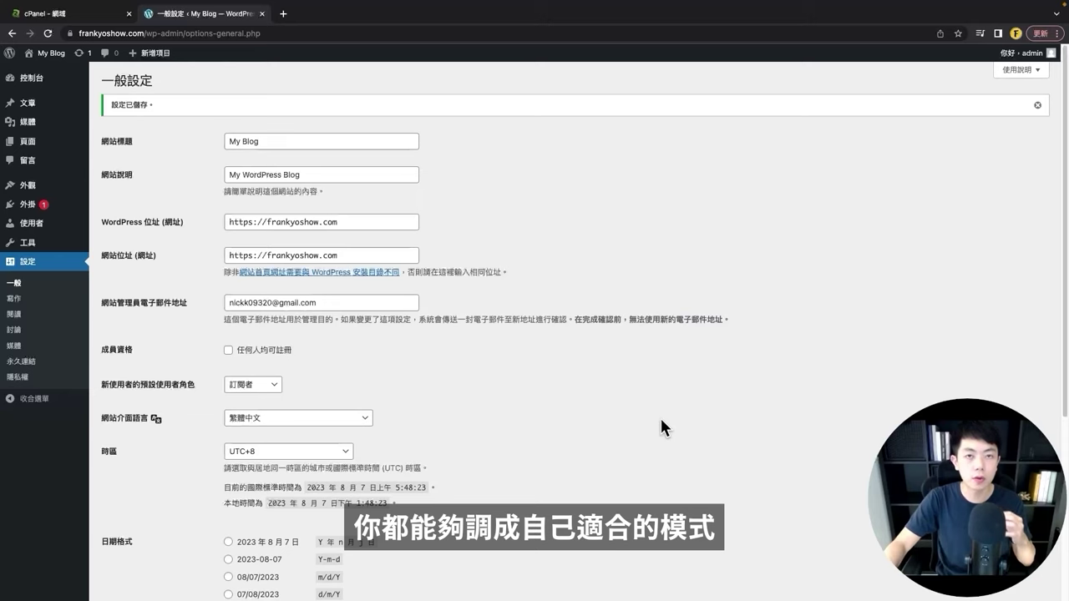
Step: Set the permalinks to the Post name structure (/%postname%/) and save the change
right_click(25, 368)
left_click(126, 363)
left_click(288, 15)
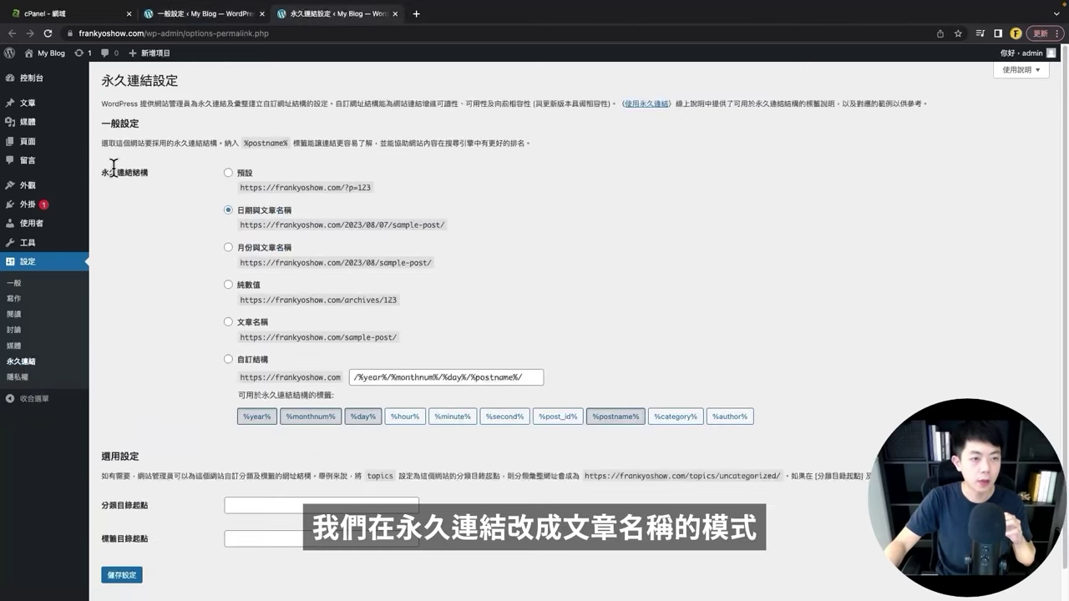
left_click(234, 321)
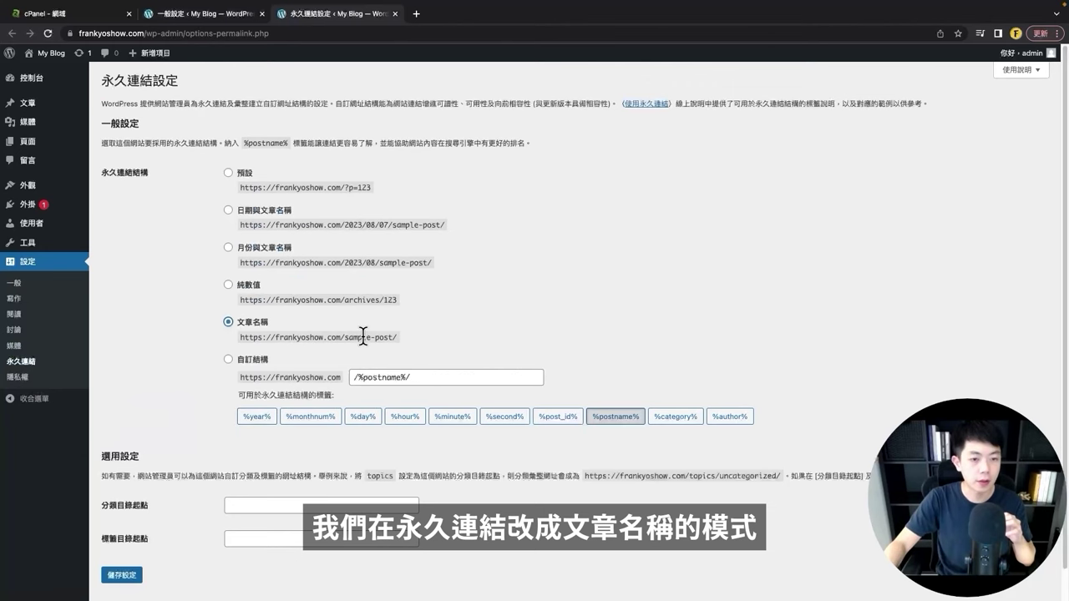
scroll(121, 543, "down", 1)
left_click(121, 543)
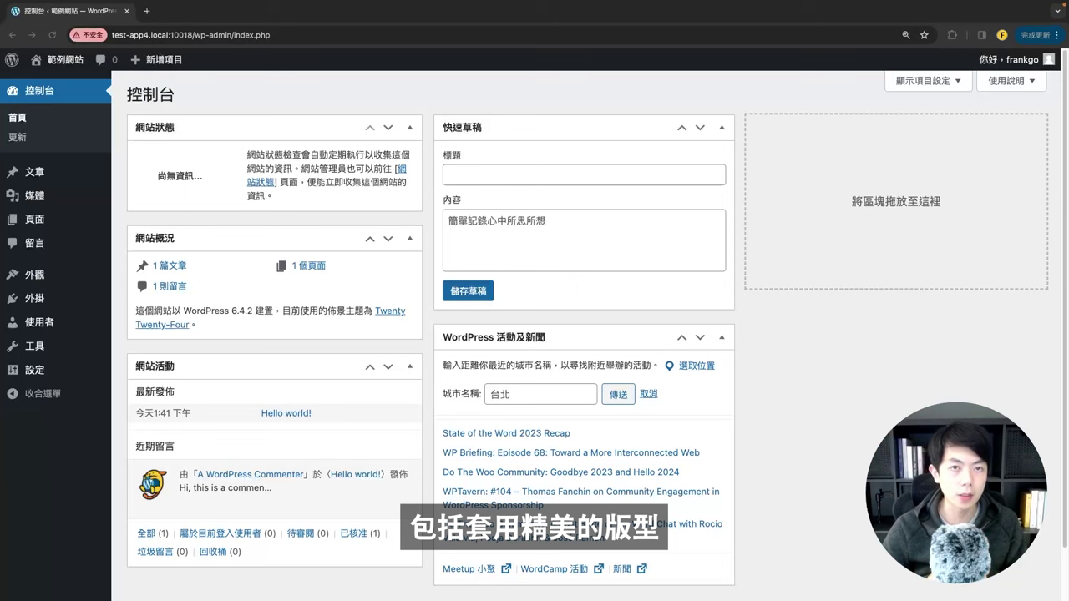
Step: Scroll through the current page, then go back to the WordPress dashboard
left_click(864, 373)
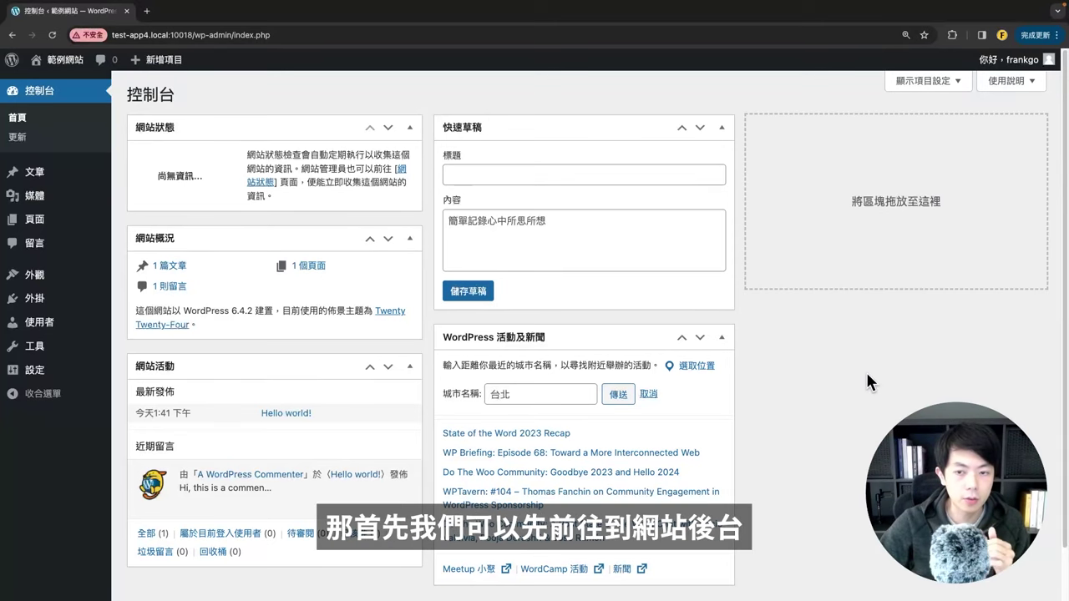
scroll(430, 246, "down", 1)
scroll(430, 245, "up", 1)
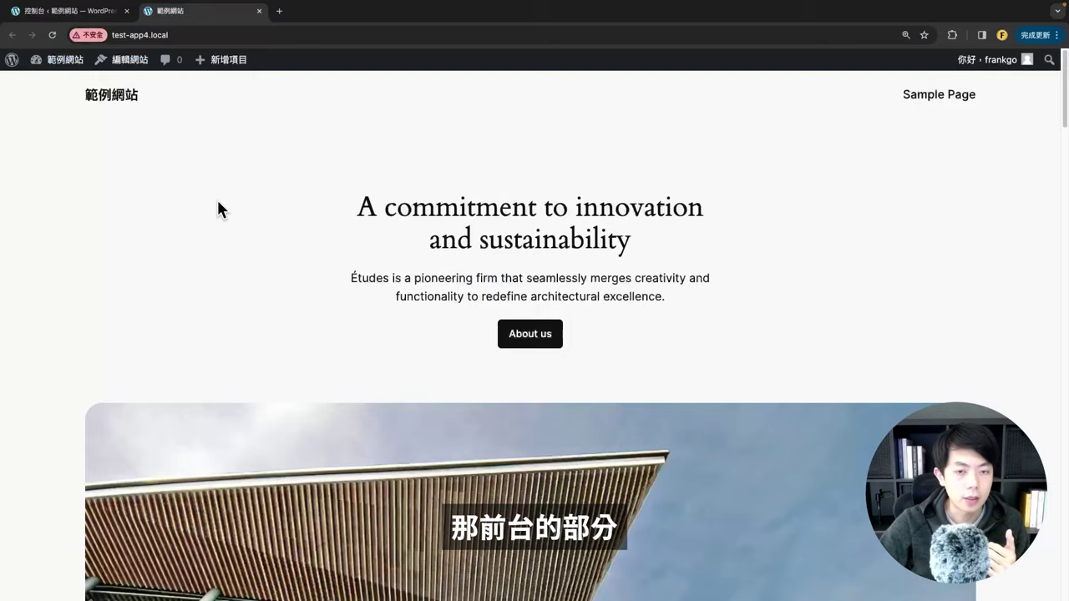
scroll(217, 201, "down", 4)
scroll(229, 209, "up", 4)
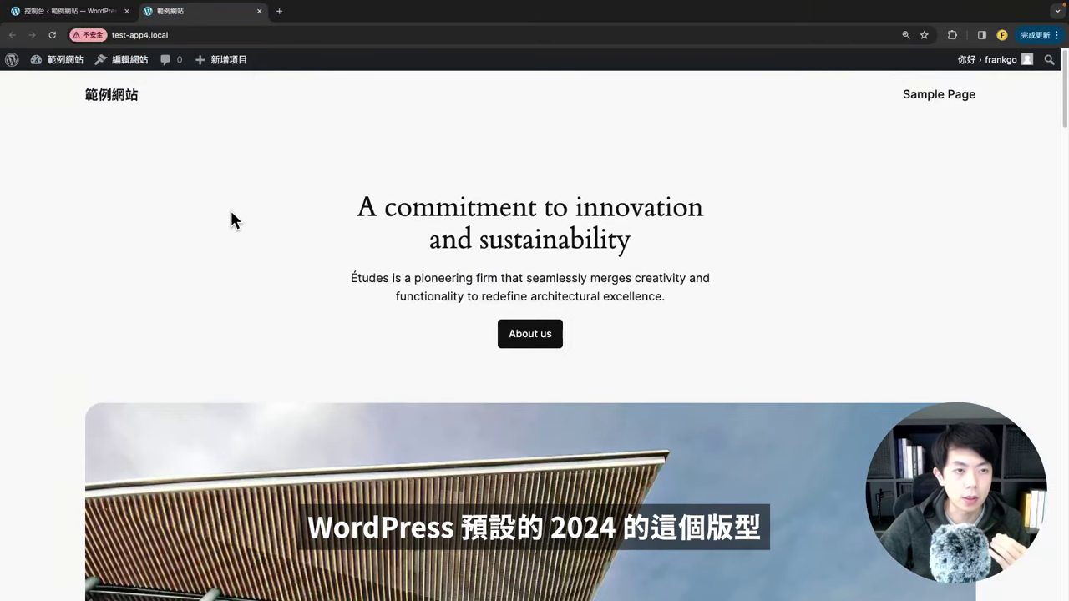
left_click(65, 12)
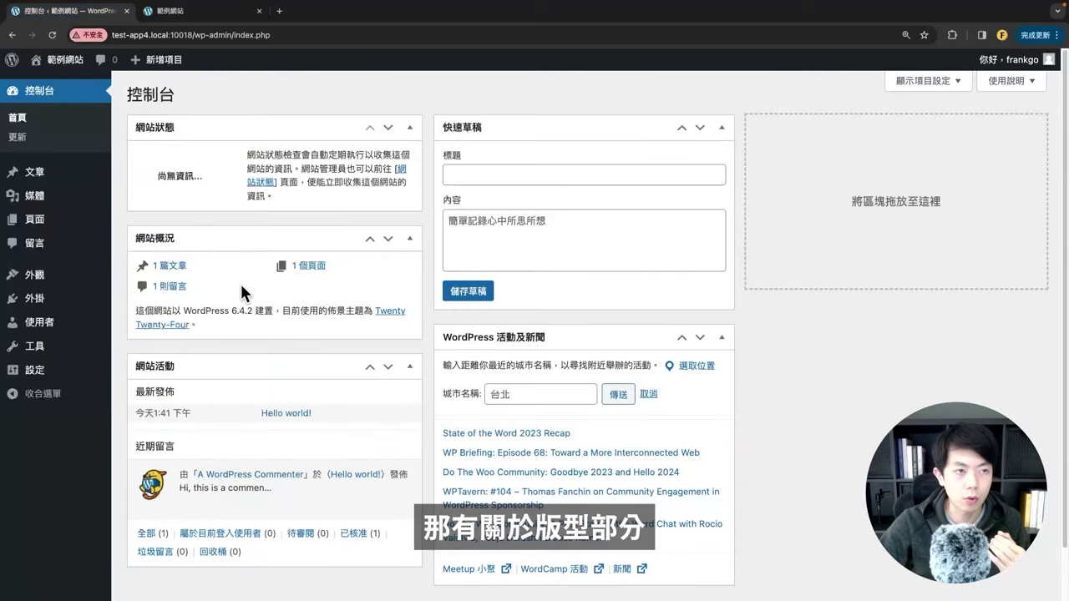
Step: View the active Twenty Twenty-Four theme's details on the Themes page, then close them
mouse_move(48, 284)
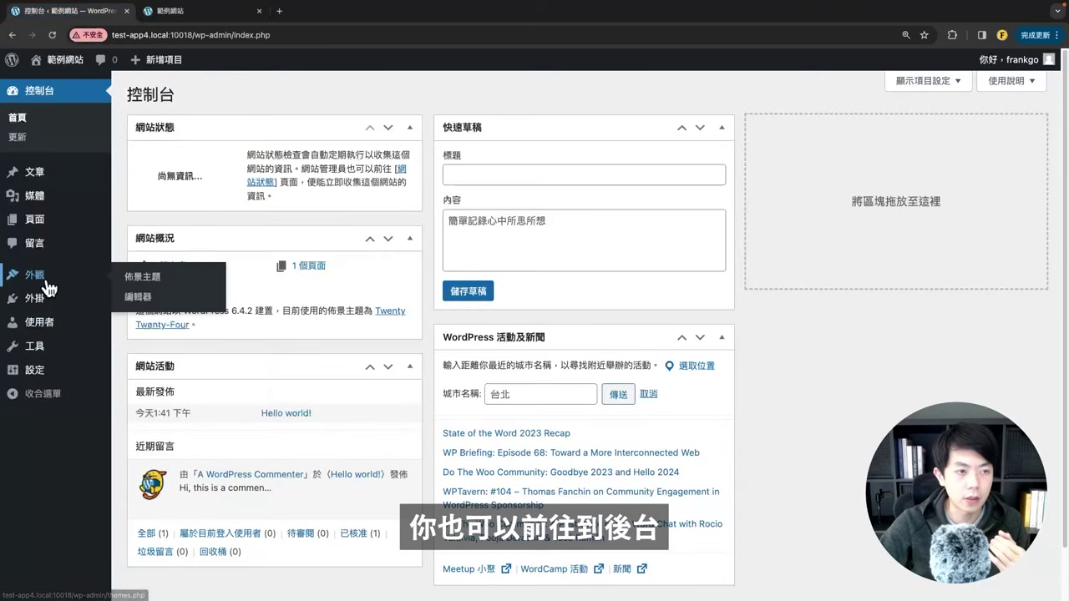
left_click(142, 276)
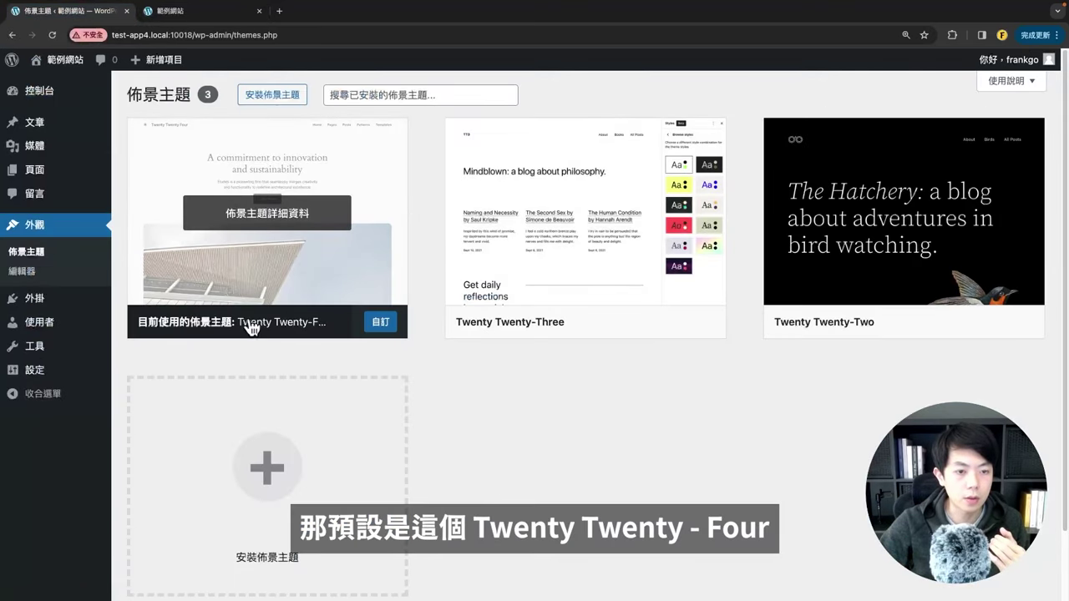
left_click(293, 276)
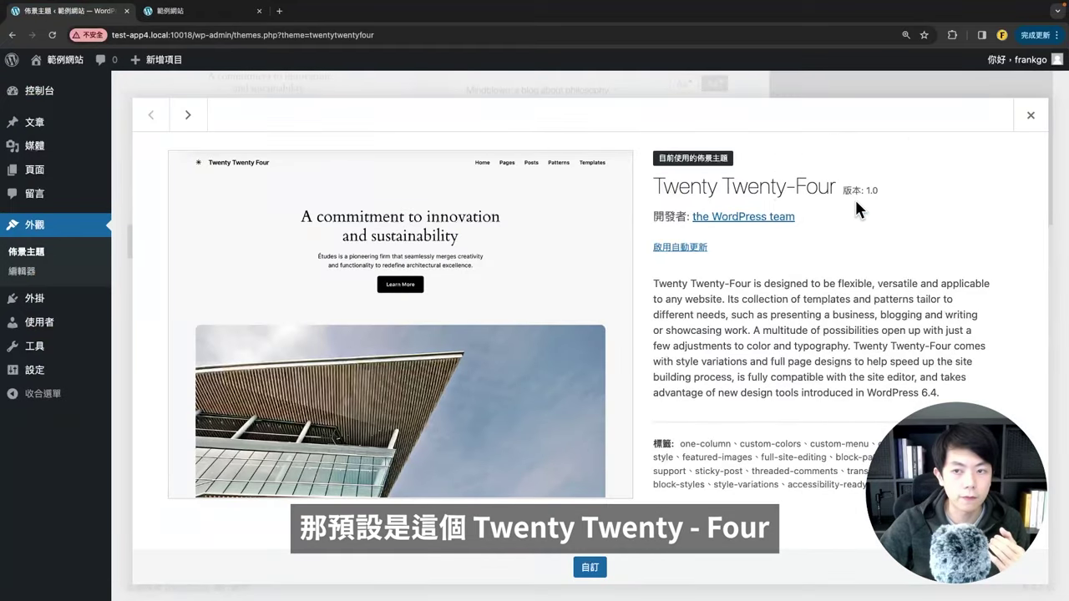
left_click(898, 91)
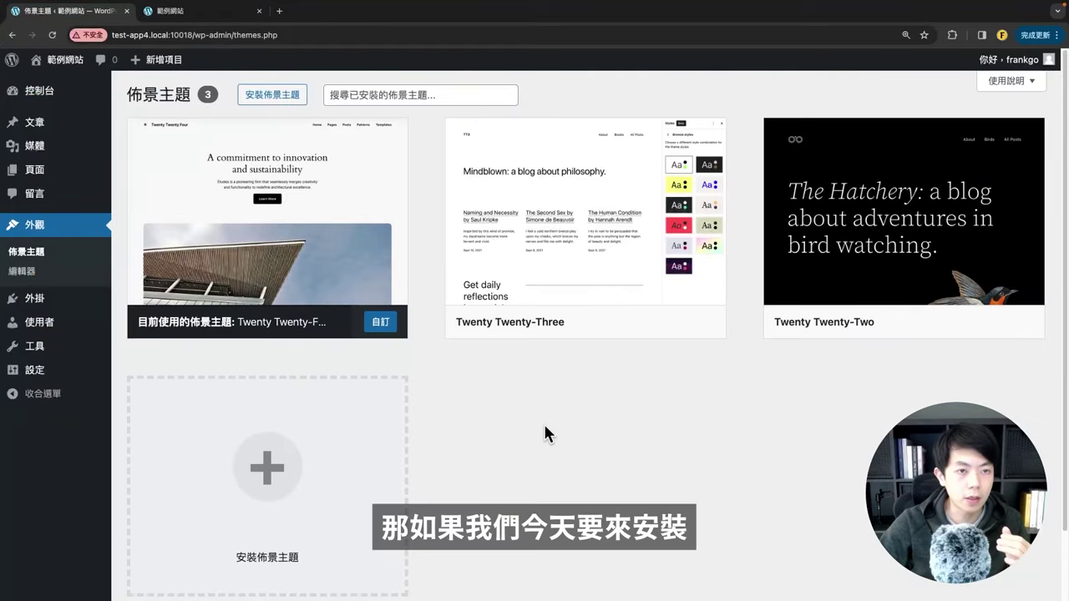
mouse_move(47, 67)
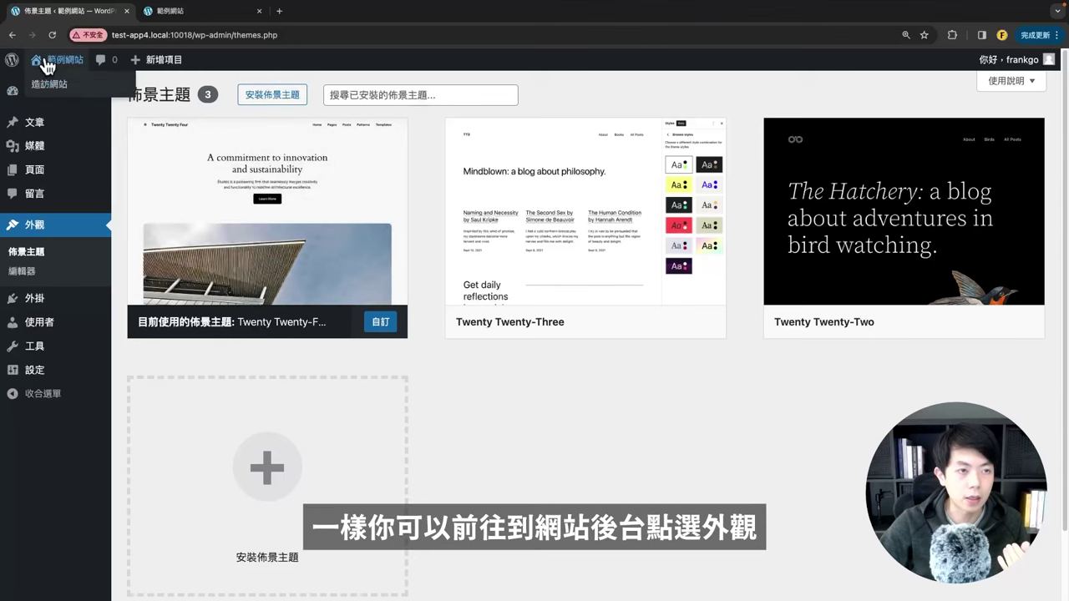
Step: Search the theme directory for 'astra'
left_click(252, 102)
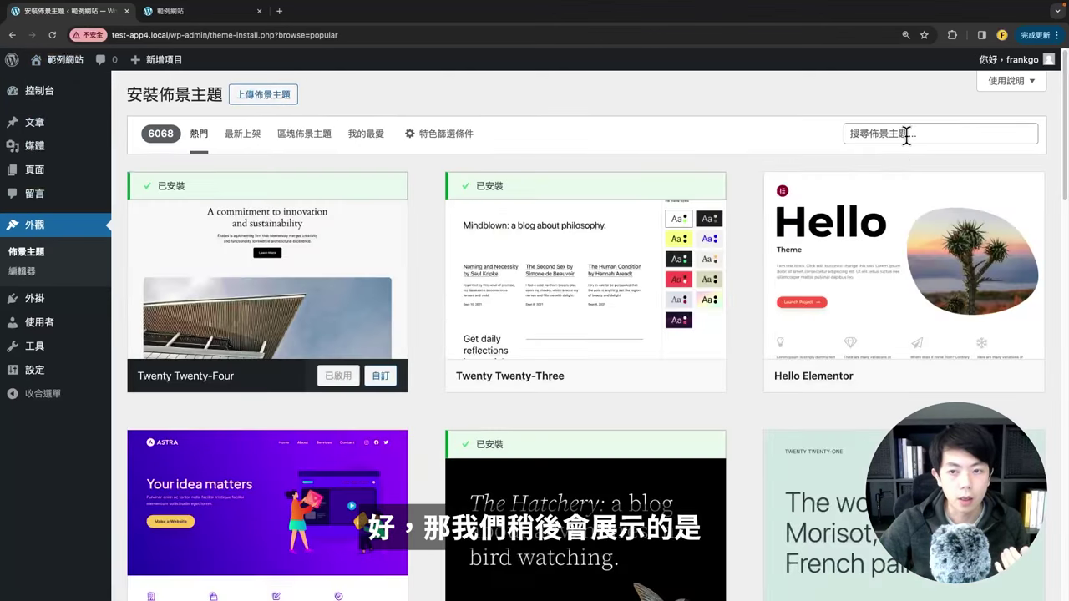
left_click(906, 137)
left_click(913, 161)
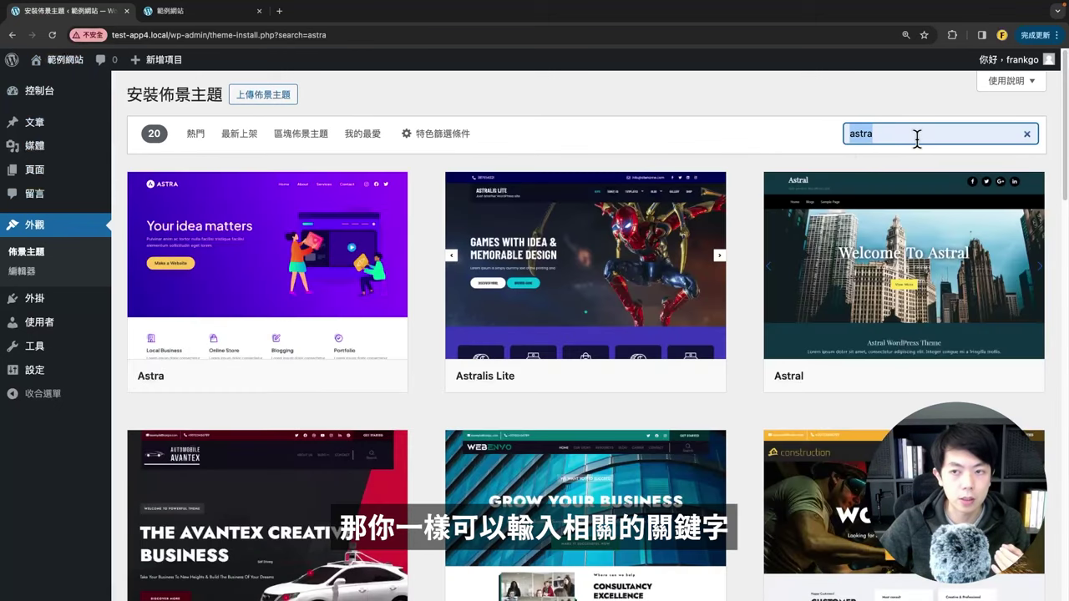
left_click(725, 125)
Step: Install the Astra theme from its details preview and activate it
left_click(210, 310)
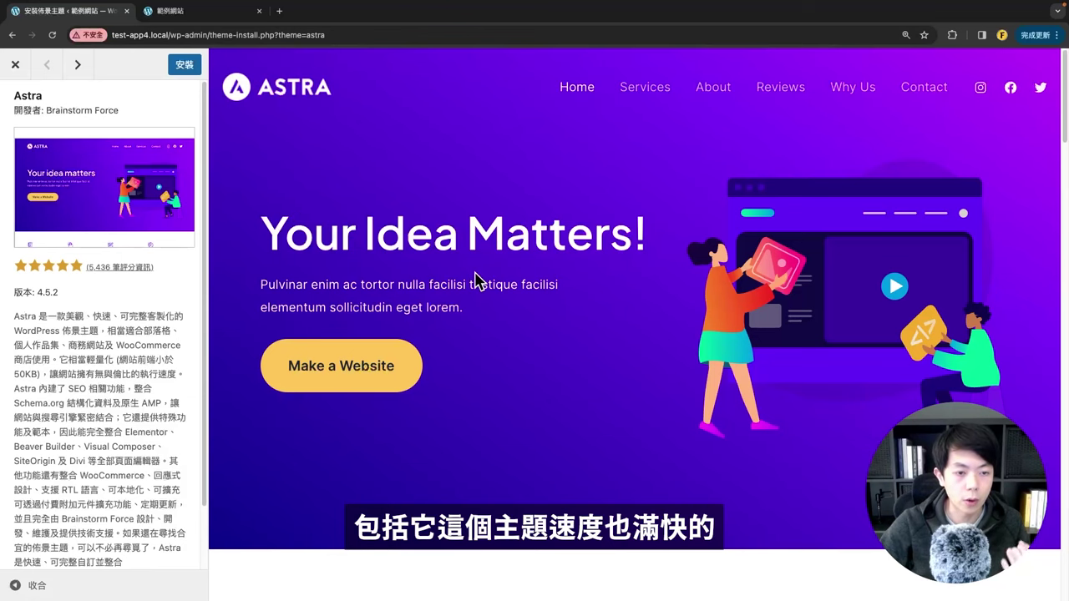
scroll(476, 318, "down", 10)
scroll(475, 320, "up", 10)
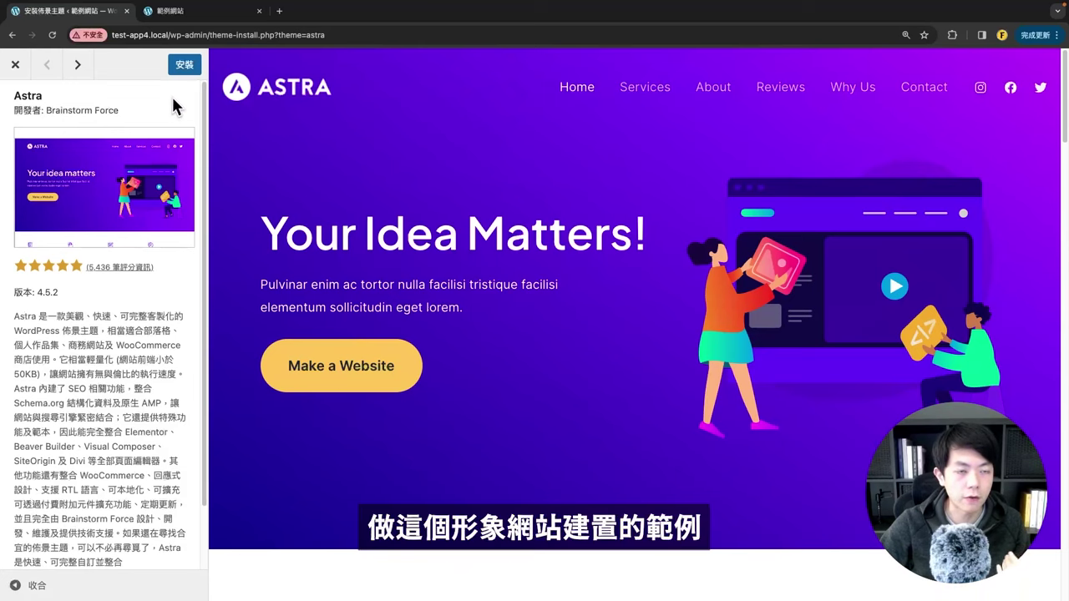
left_click(183, 64)
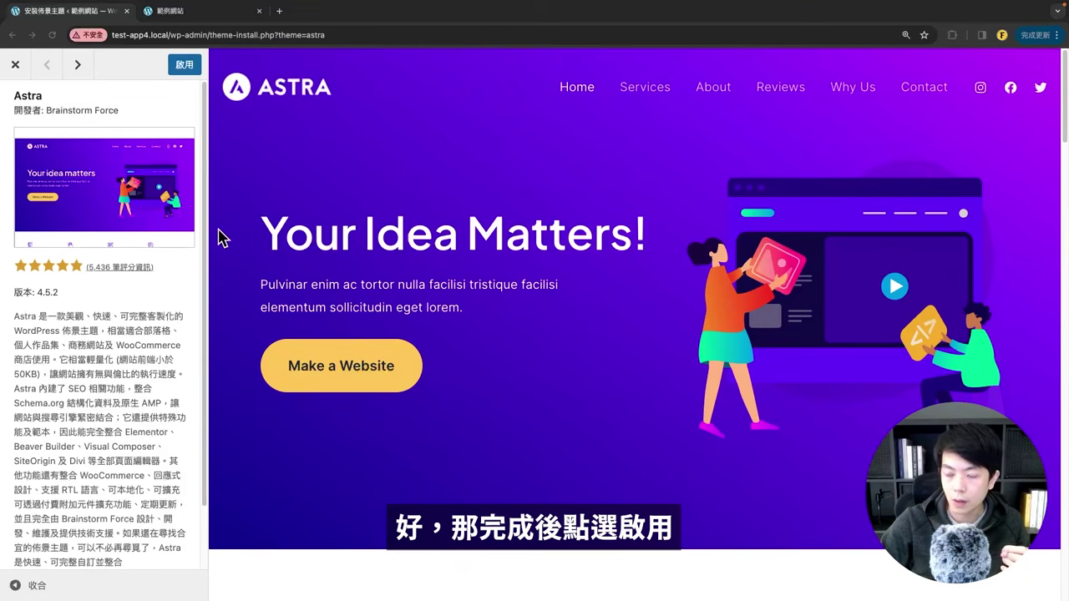
left_click(184, 64)
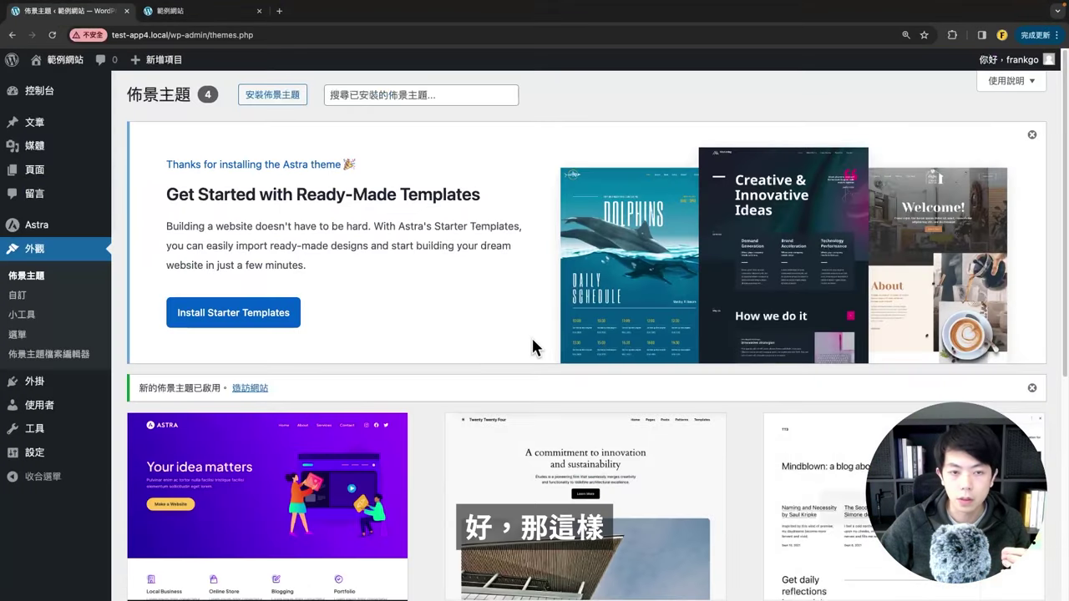
Step: View the live site's Astra front page in a new tab, then return to the admin tab
scroll(529, 332, "down", 4)
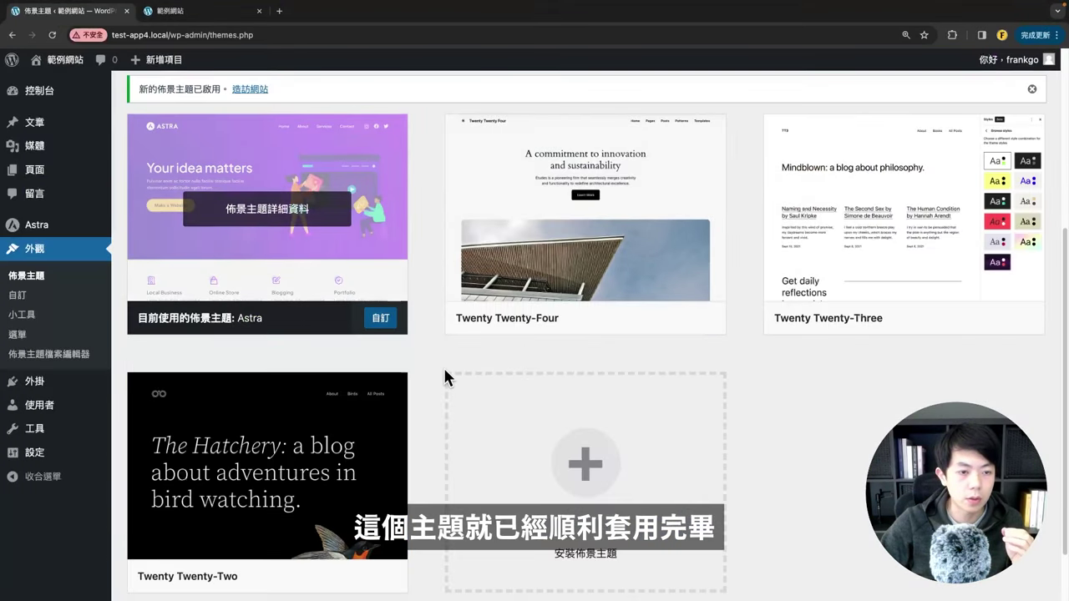
scroll(399, 373, "up", 1)
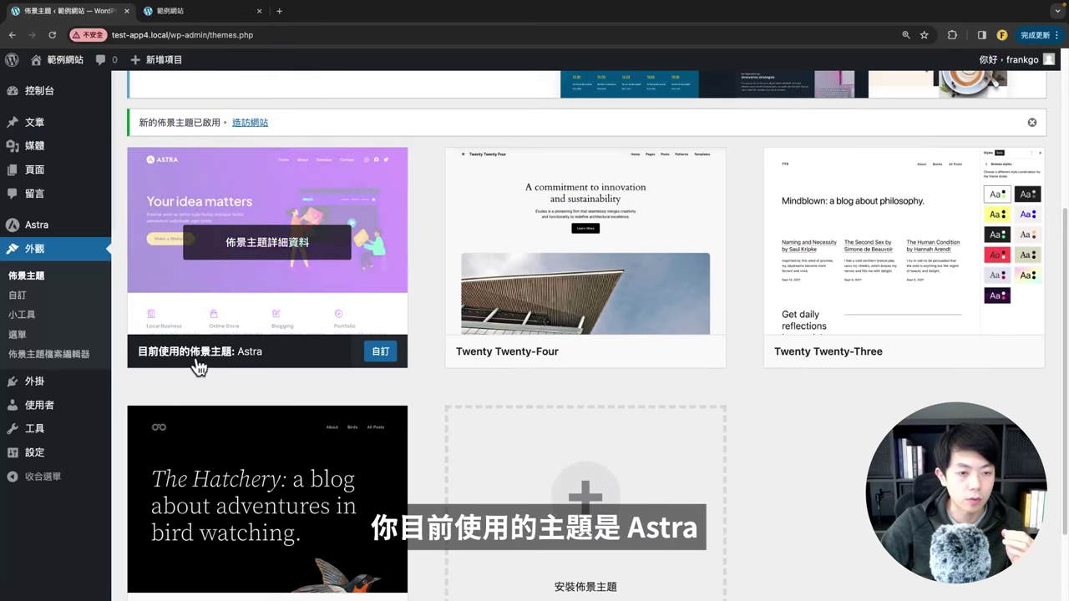
scroll(281, 370, "up", 3)
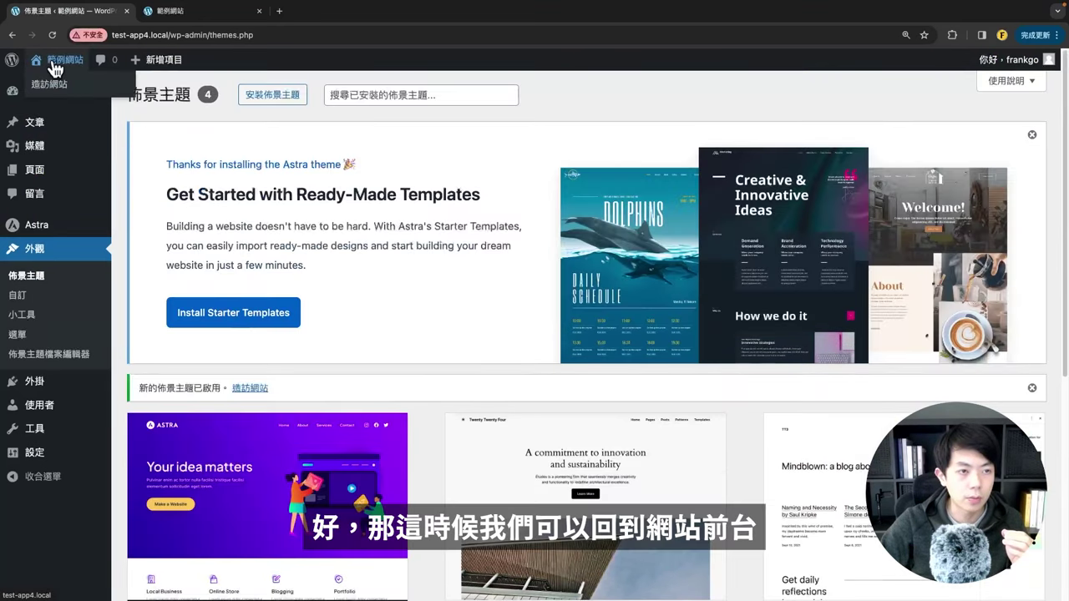
right_click(50, 84)
left_click(92, 87)
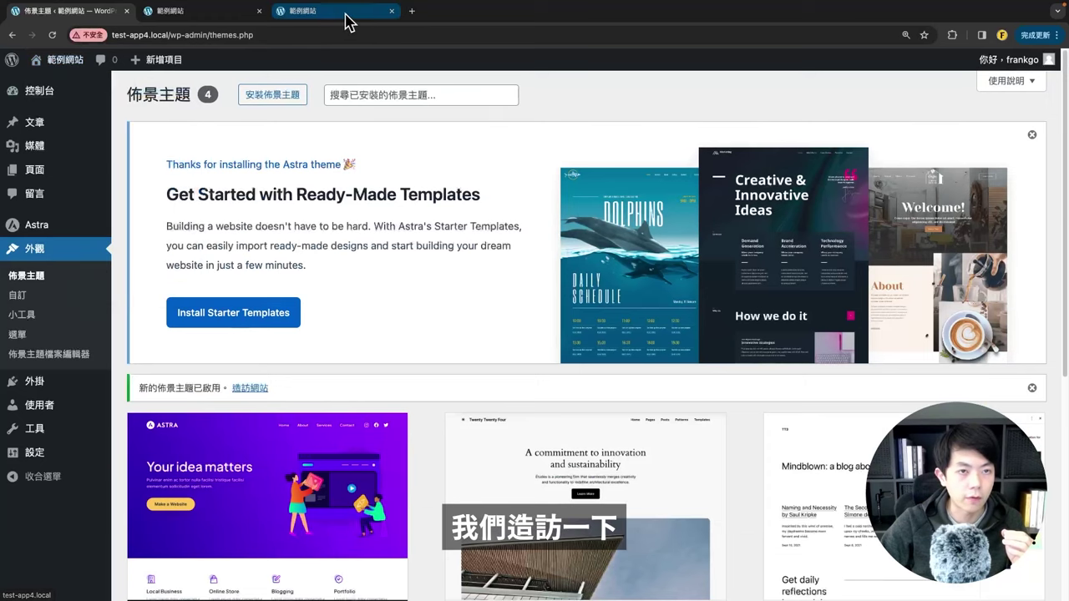
left_click(349, 23)
double_click(122, 97)
left_click(344, 267)
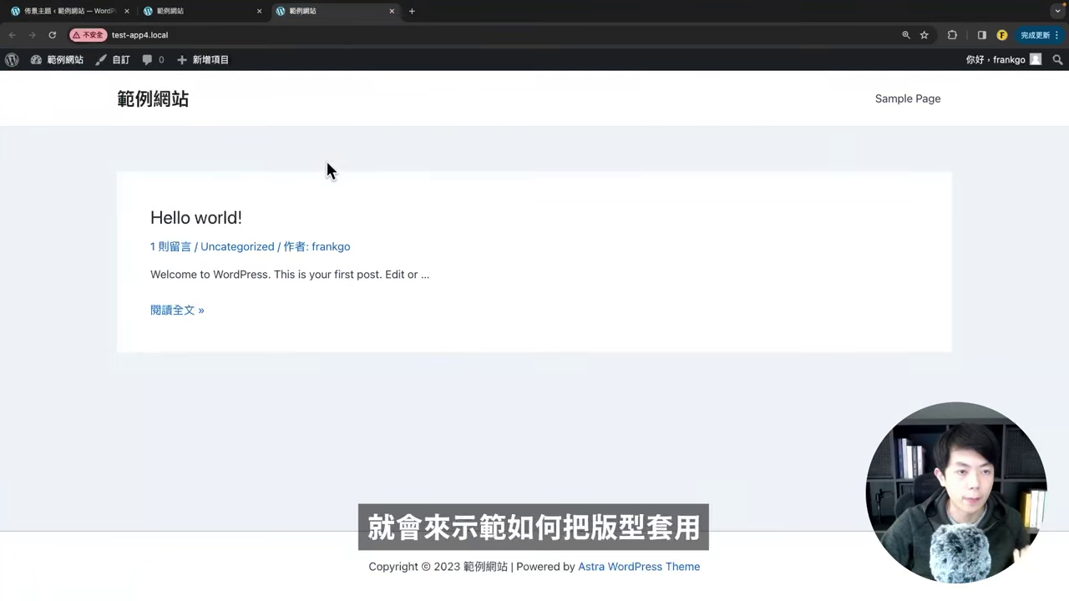
key("super+1")
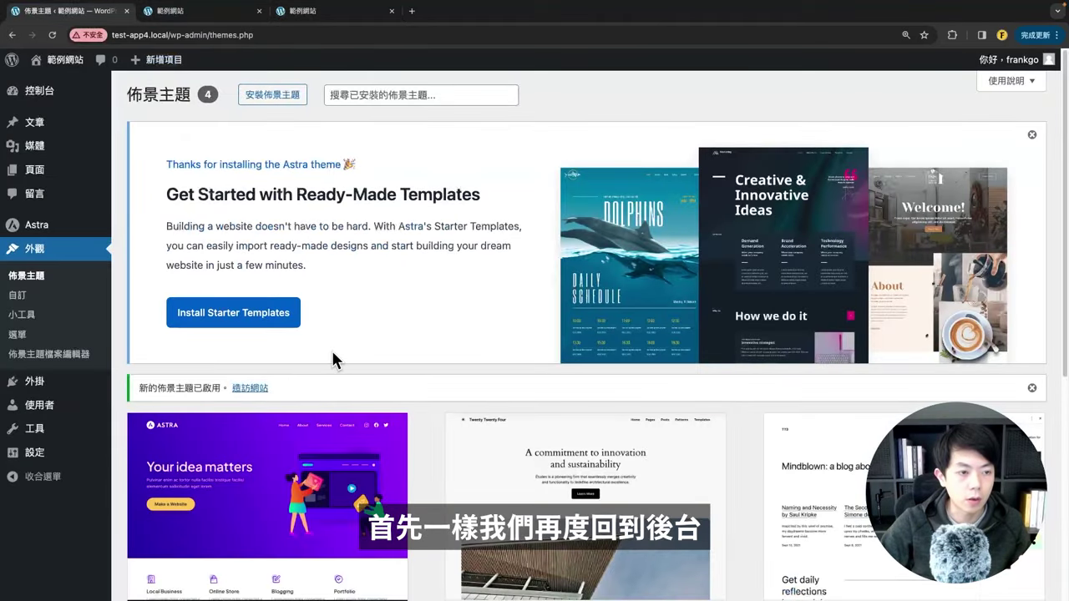
Step: Install Starter Templates from the Astra banner and back out of the page-builder selection
scroll(393, 338, "down", 2)
scroll(457, 325, "up", 2)
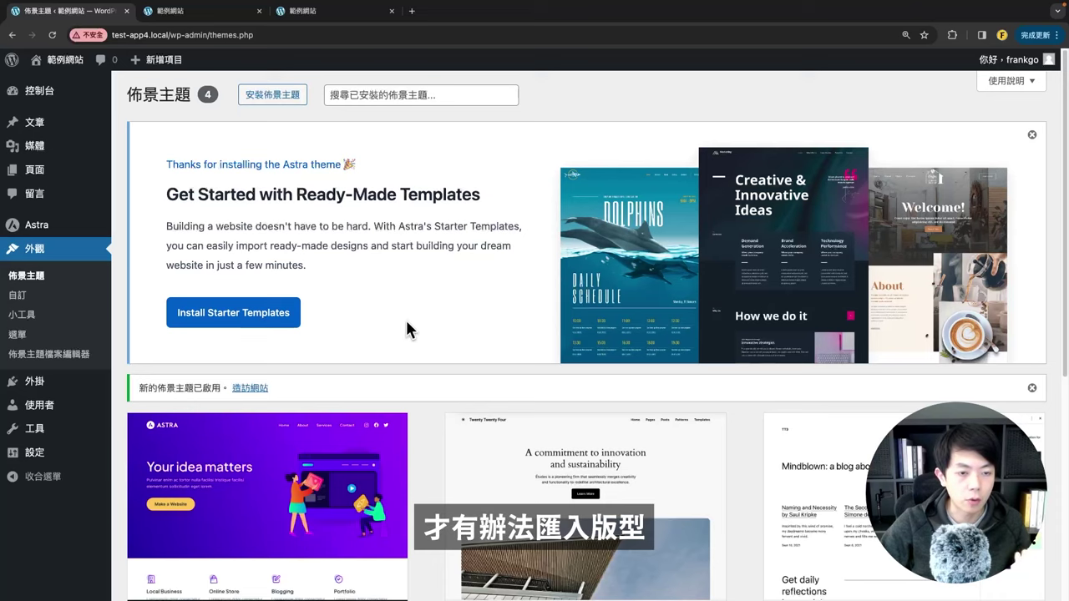
left_click(267, 318)
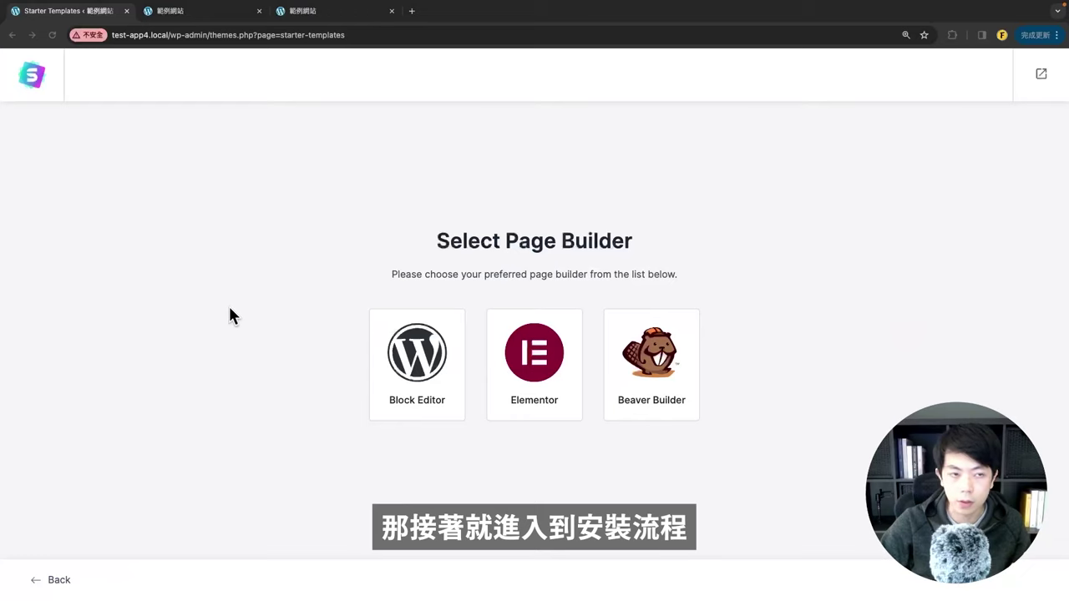
left_click(57, 582)
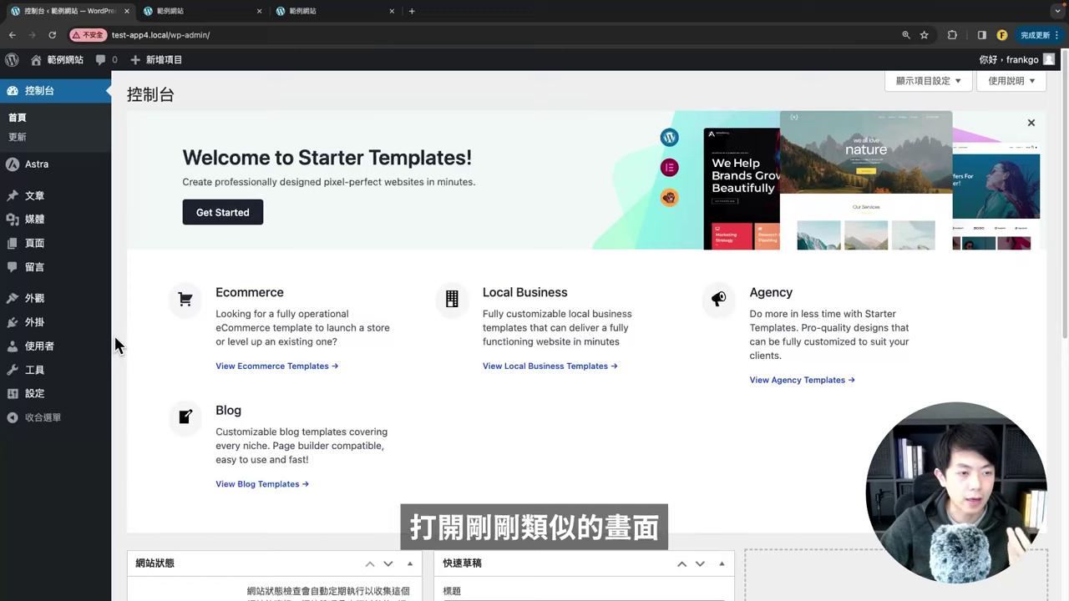
Step: Copy the 'Starter Templates' name from the Installed Plugins list
mouse_move(56, 333)
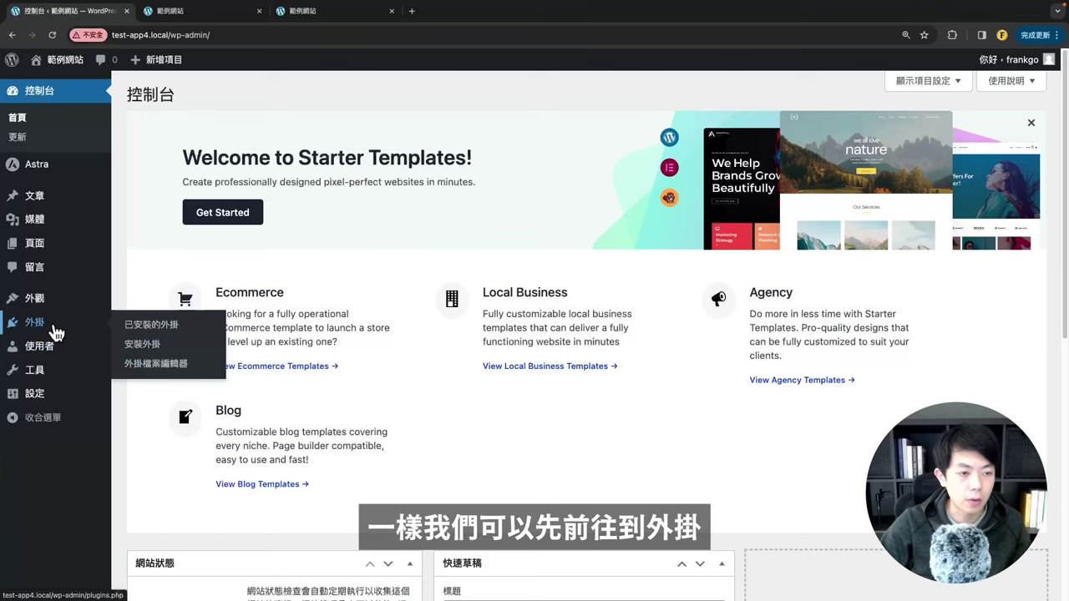
left_click(153, 327)
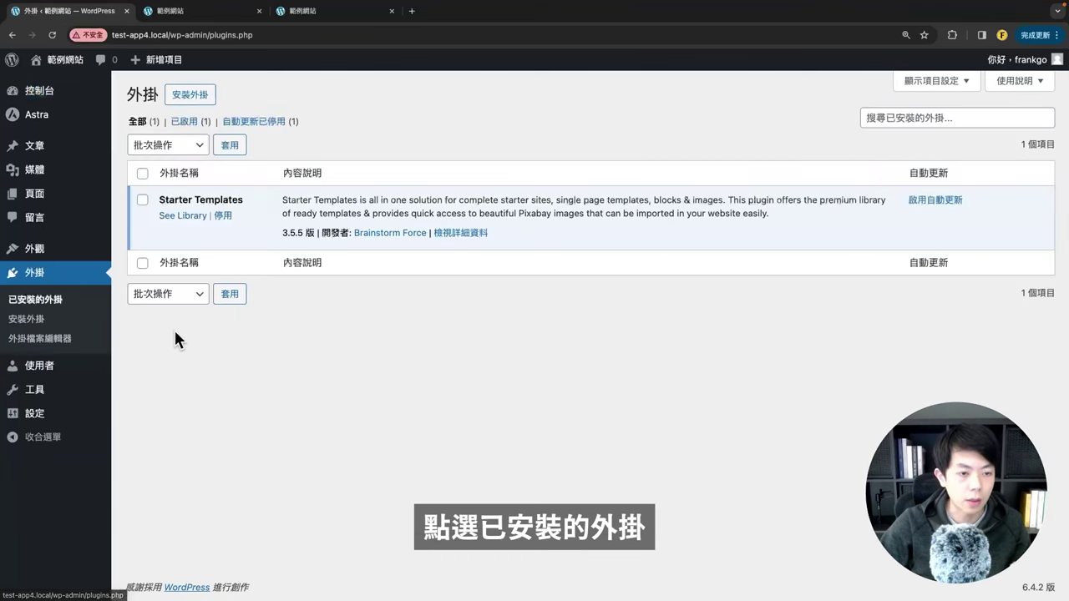
left_click_drag(159, 200, 255, 198)
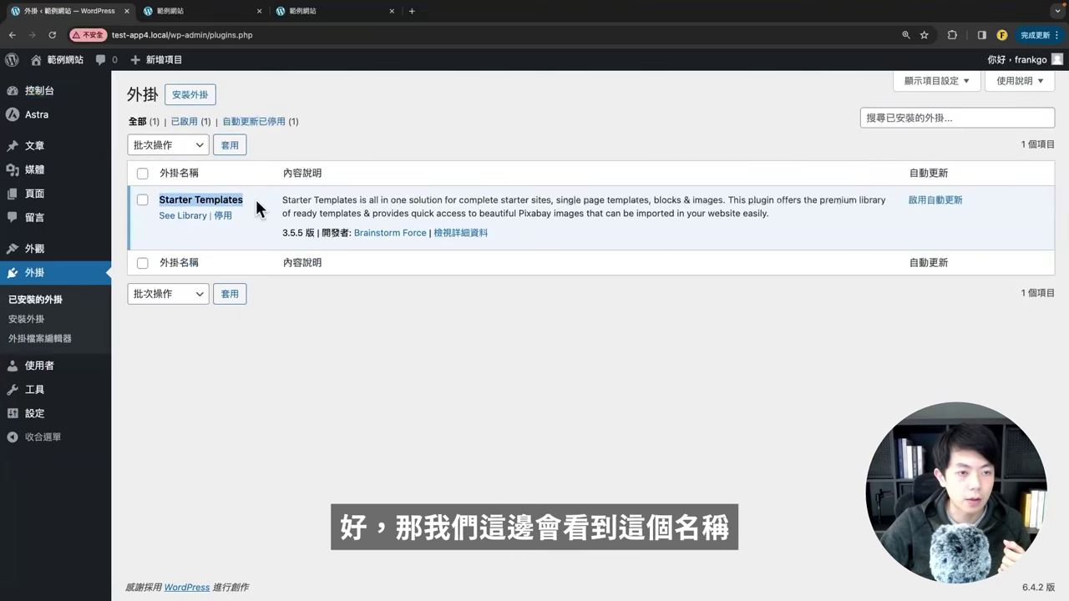
right_click(211, 206)
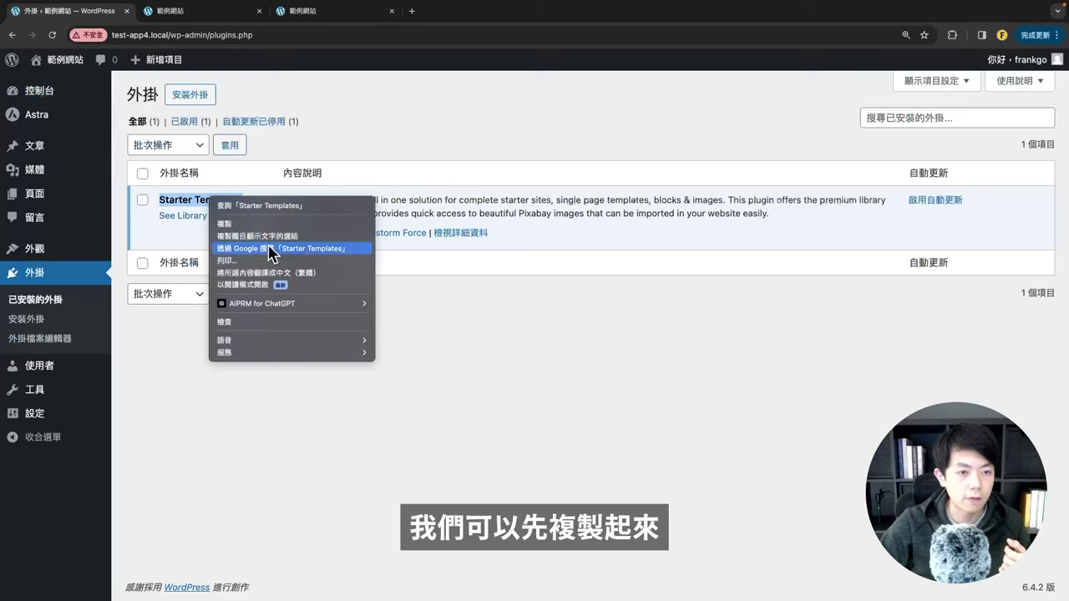
left_click(251, 222)
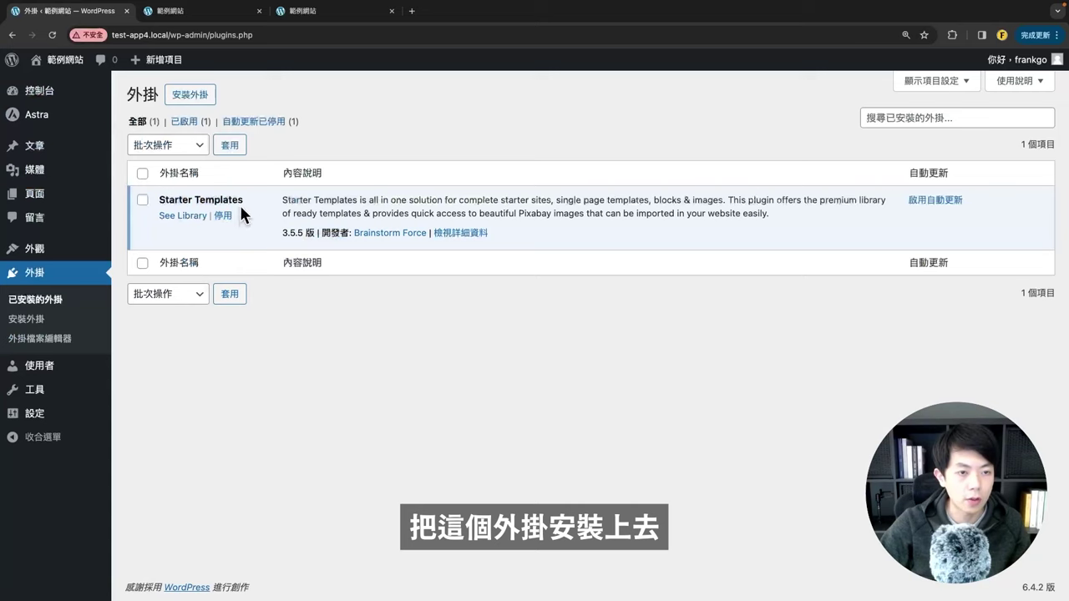
left_click_drag(242, 203, 168, 197)
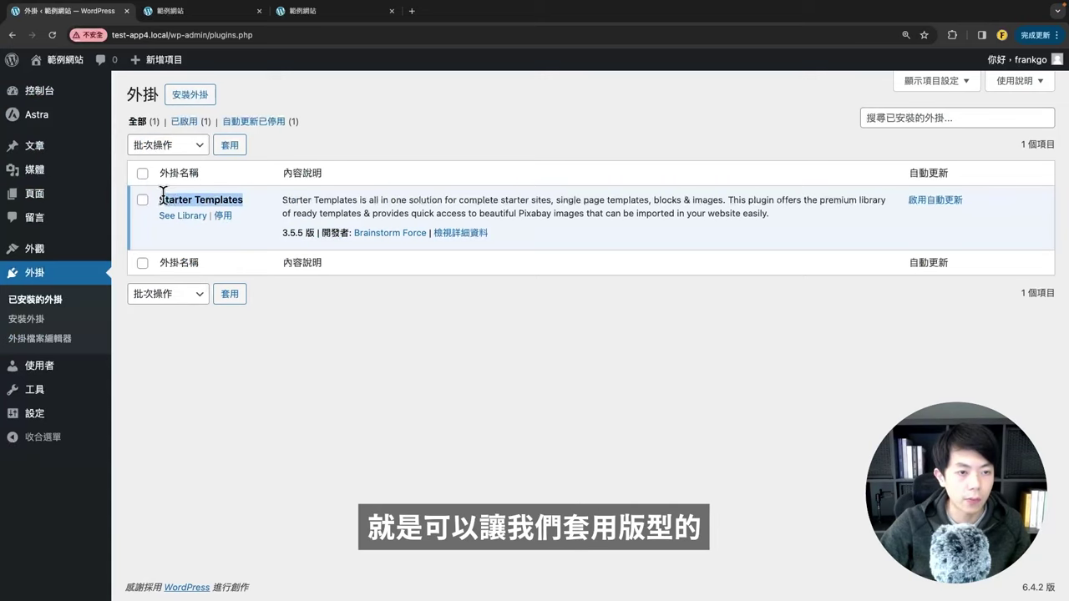
left_click(273, 236)
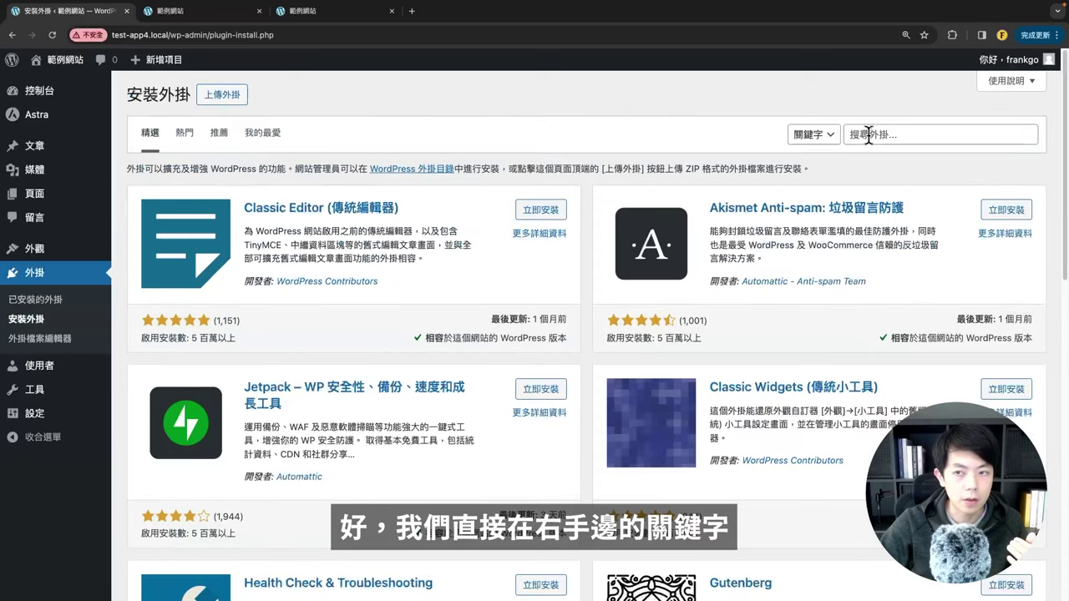
Step: Paste 'Starter Templates' into the plugin search and find it already activated
right_click(869, 136)
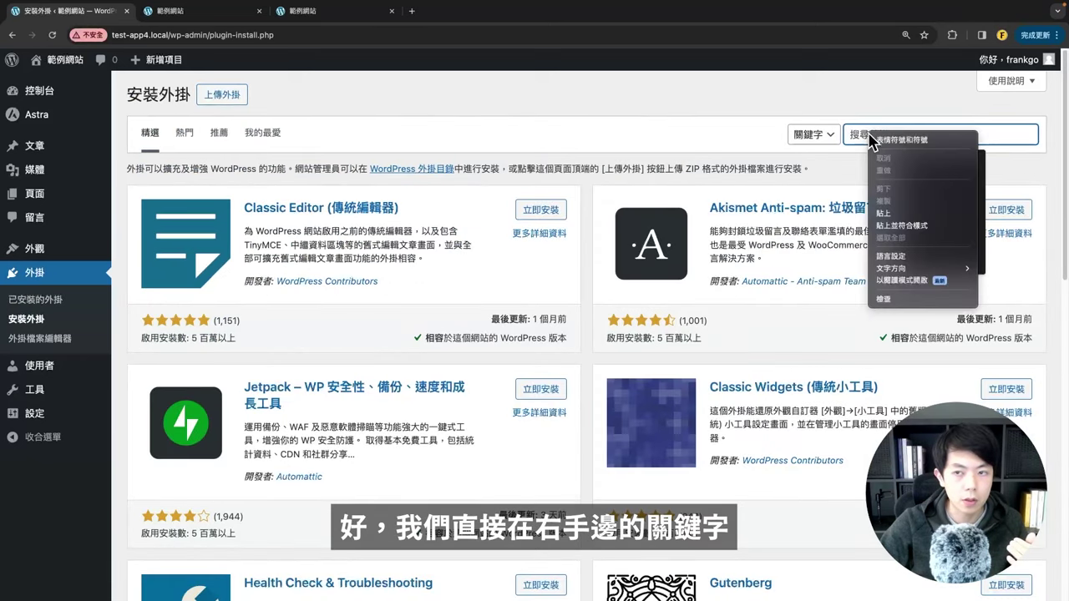
left_click(902, 214)
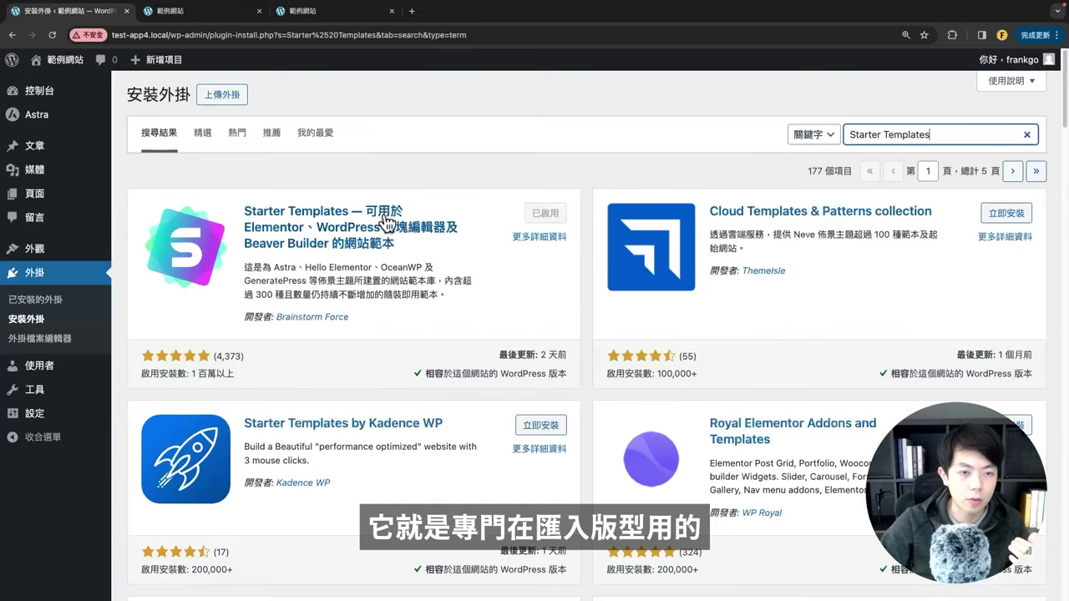
left_click(202, 368)
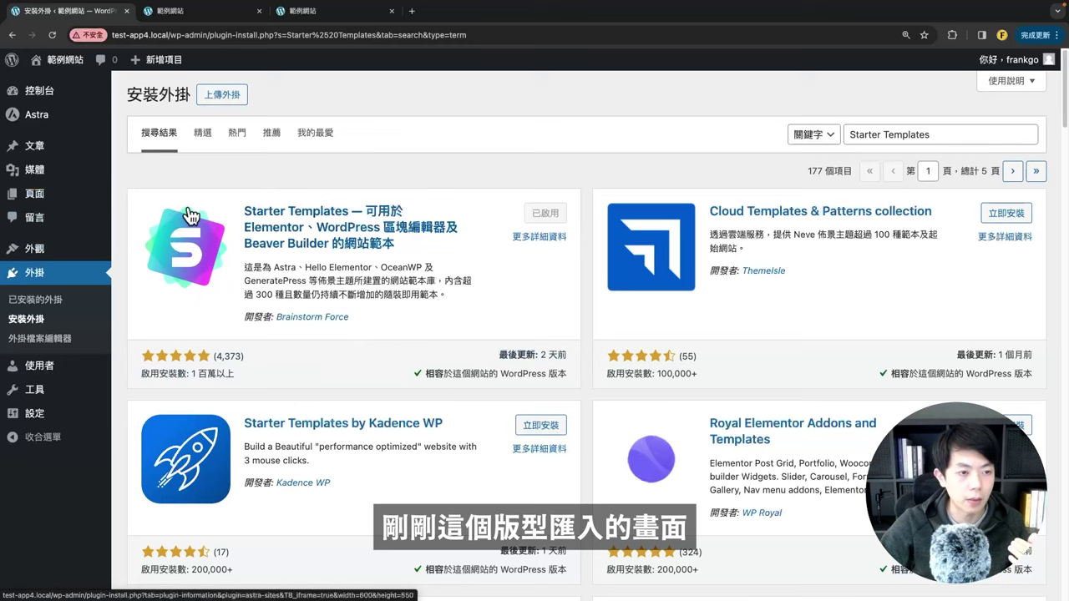
mouse_move(67, 248)
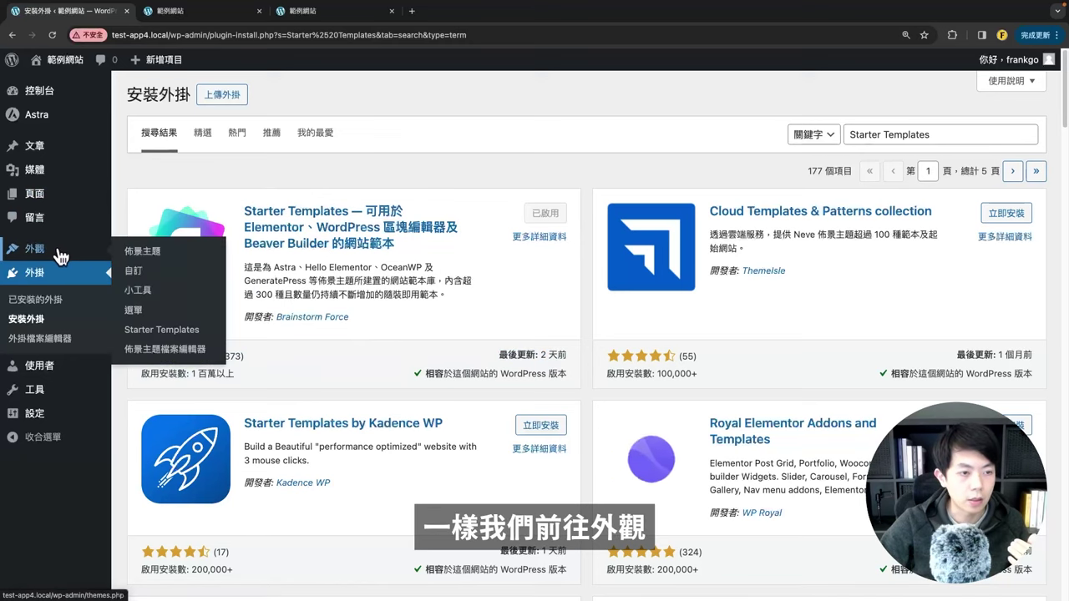
Step: Open the Starter Templates setup and pick the Block Editor as page builder
left_click(161, 334)
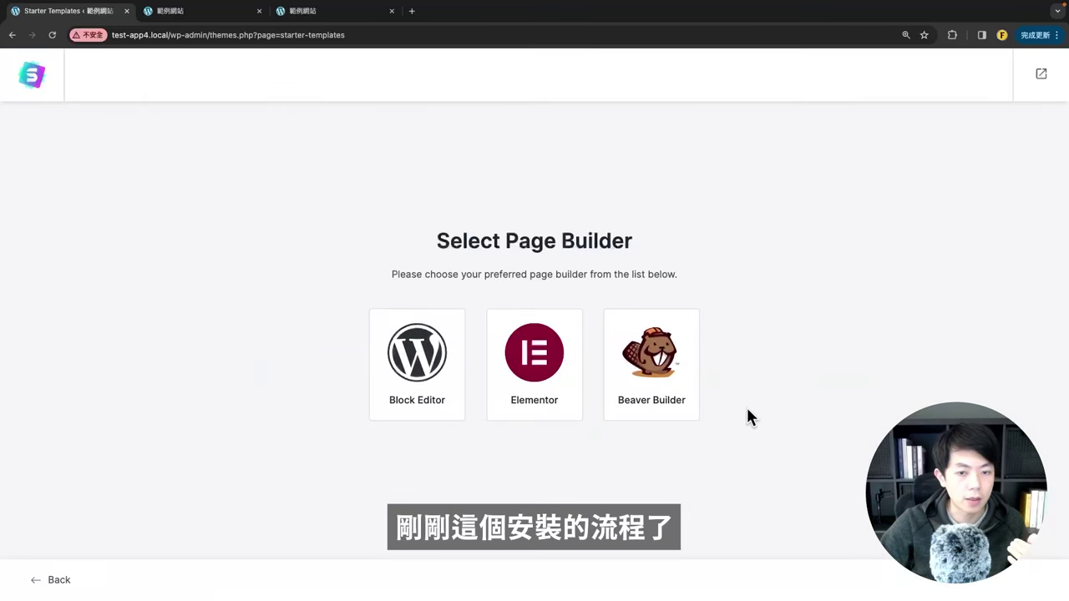
left_click_drag(421, 241, 685, 239)
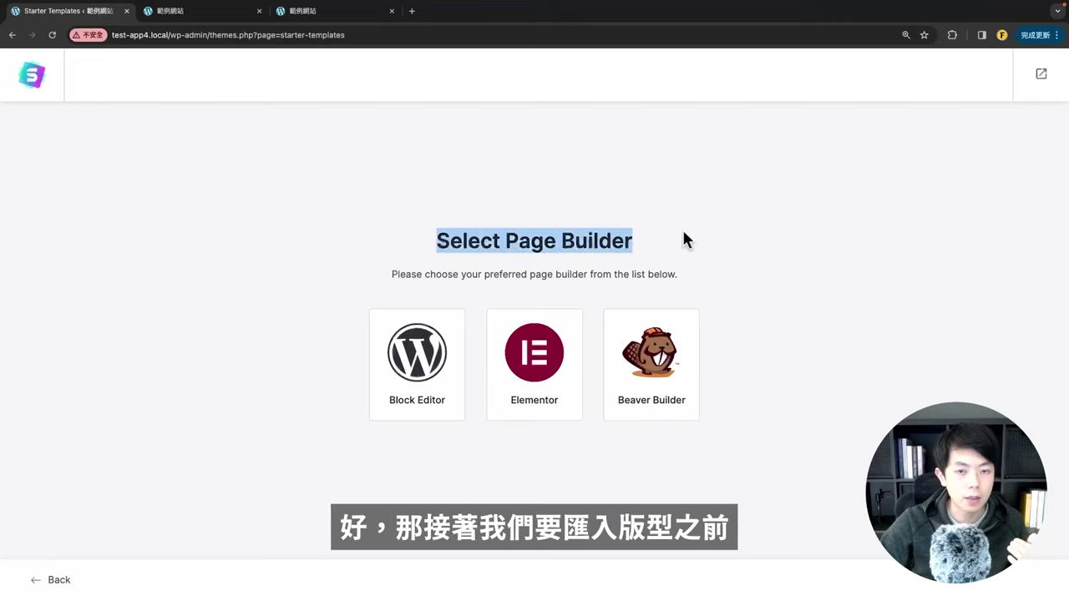
left_click(732, 249)
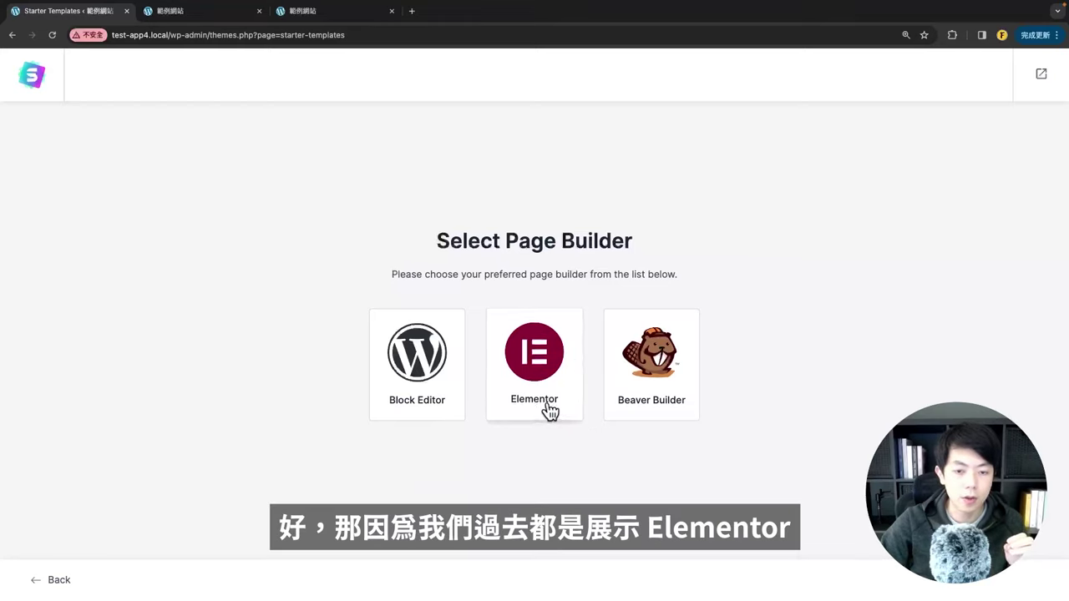
left_click(409, 372)
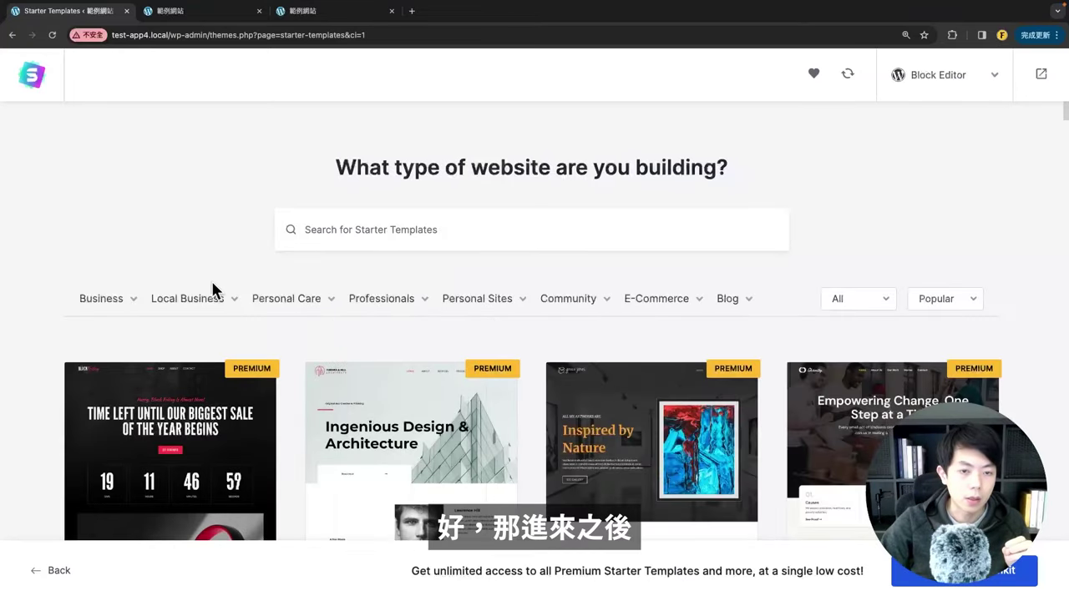
Step: Search the starter templates for 'Digital Agency' and scroll the results
scroll(140, 280, "down", 15)
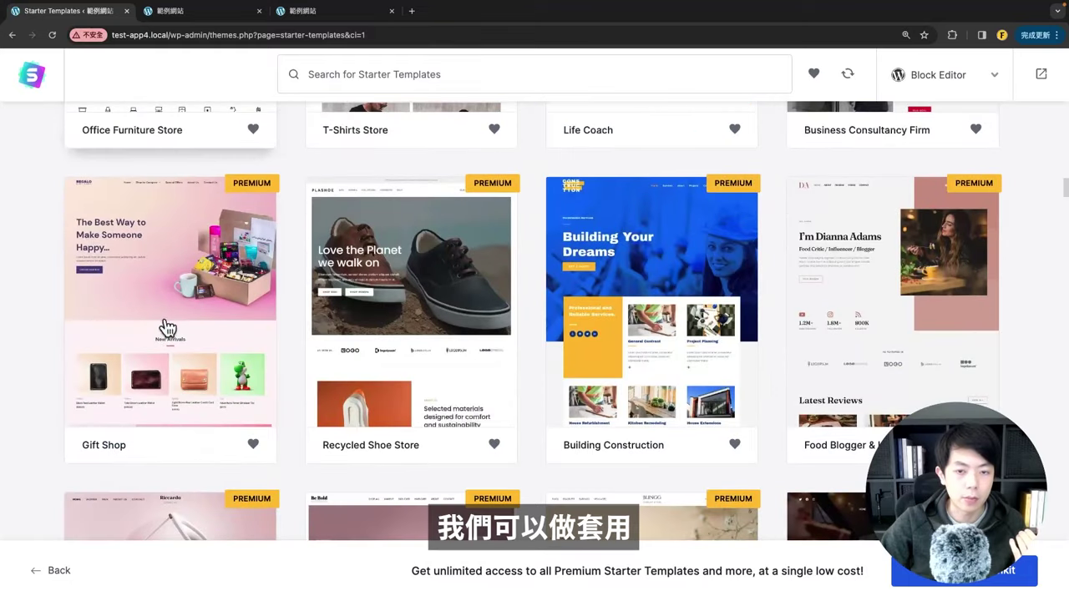
scroll(171, 342, "up", 15)
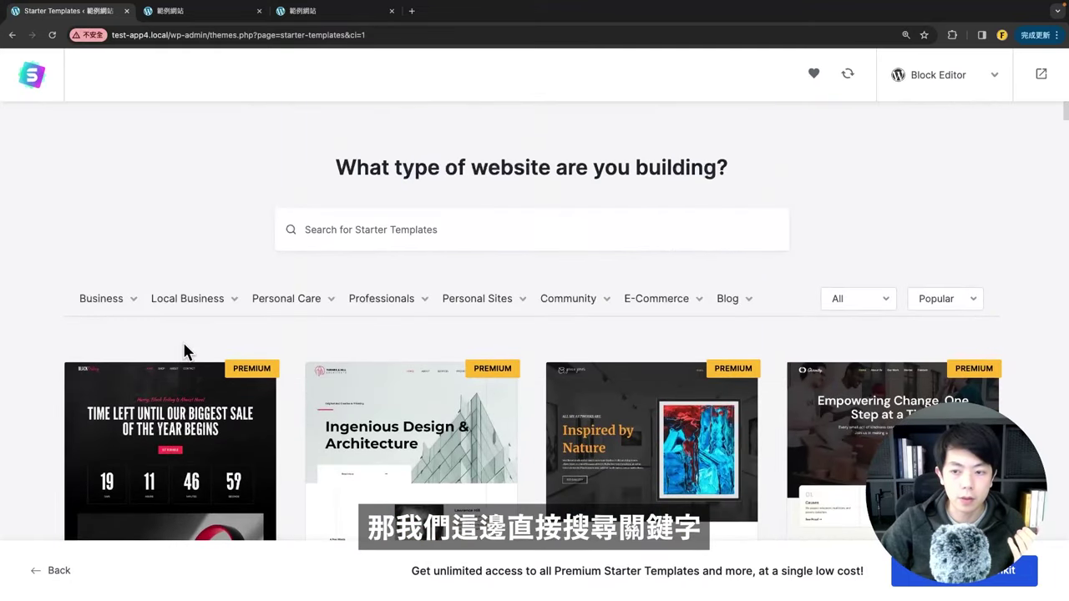
left_click(280, 244)
key("super+v")
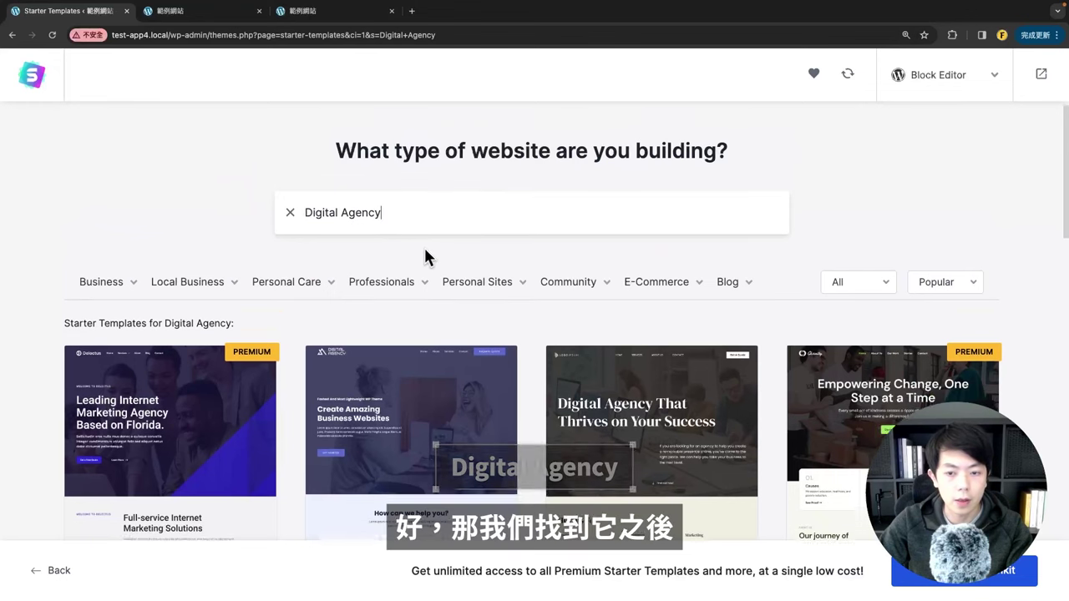
scroll(551, 182, "down", 3)
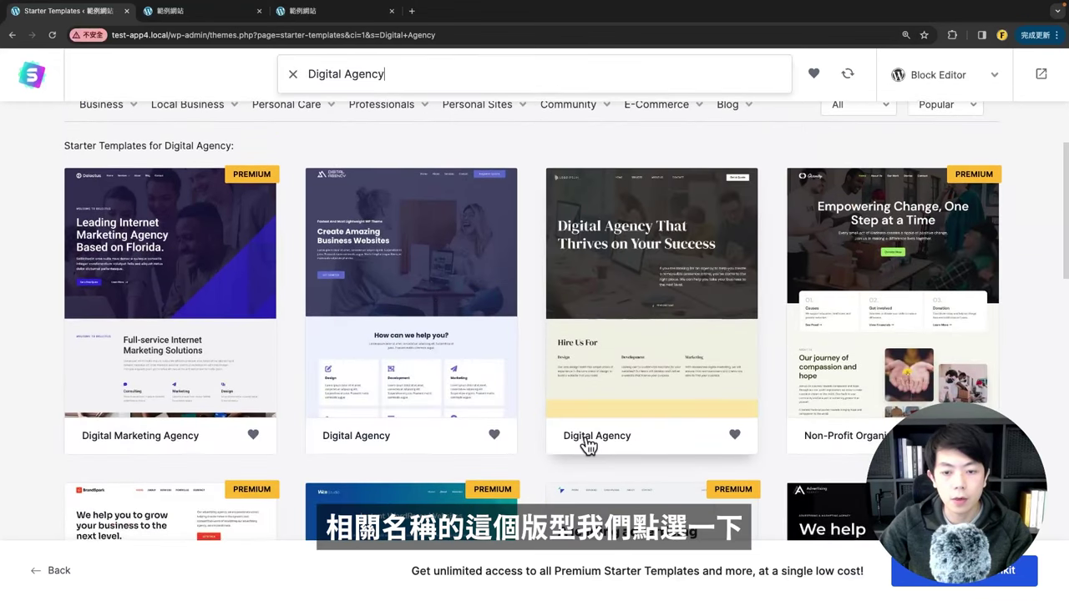
Step: Select the third Digital Agency template and scroll through its full site preview
left_click(638, 311)
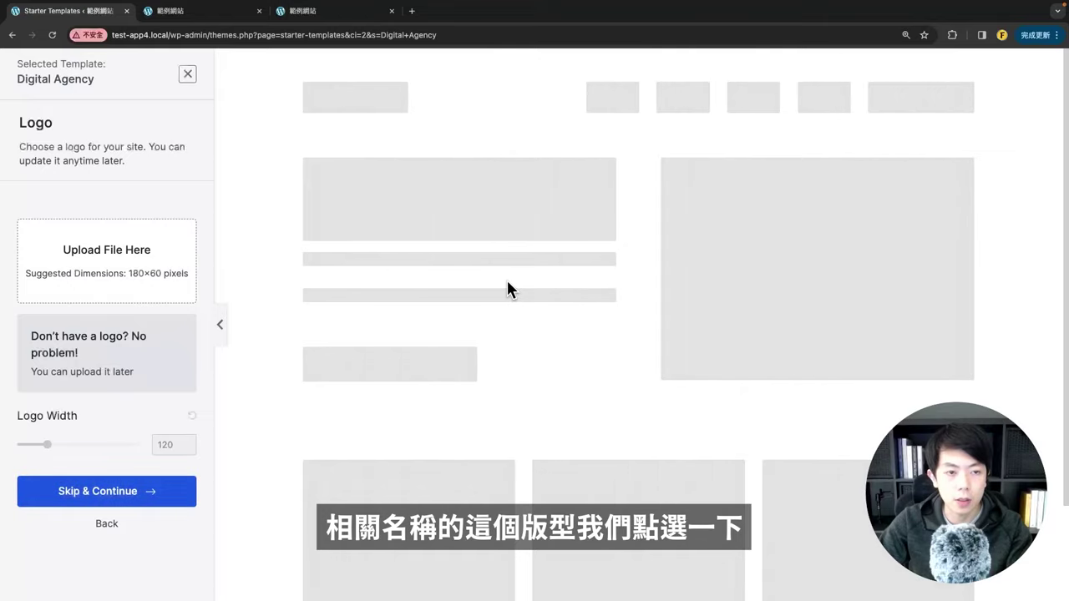
scroll(423, 293, "down", 15)
scroll(422, 285, "down", 15)
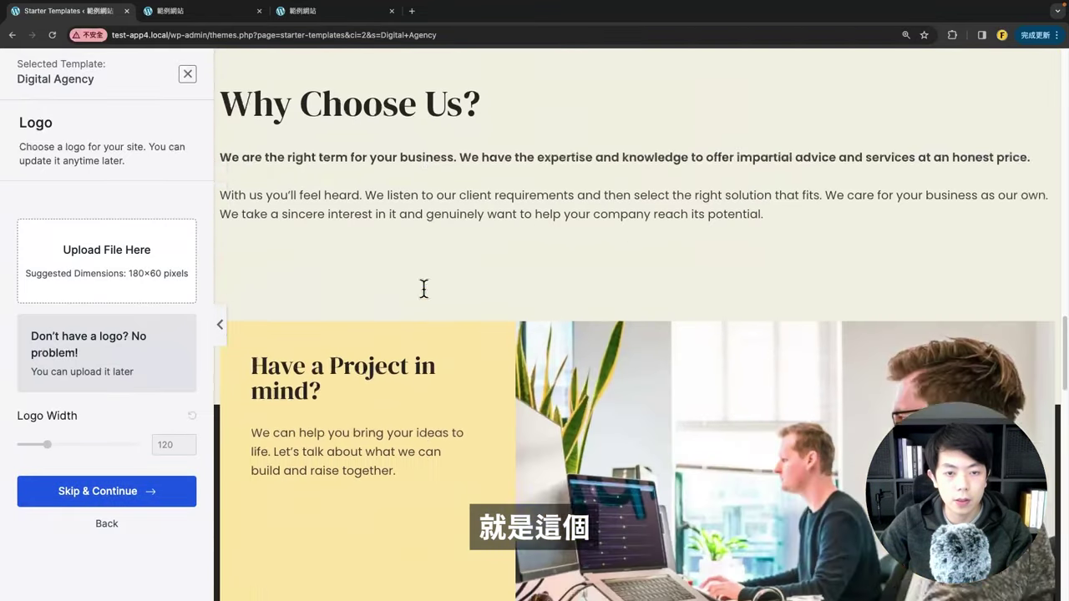
scroll(420, 286, "up", 10)
scroll(442, 339, "up", 15)
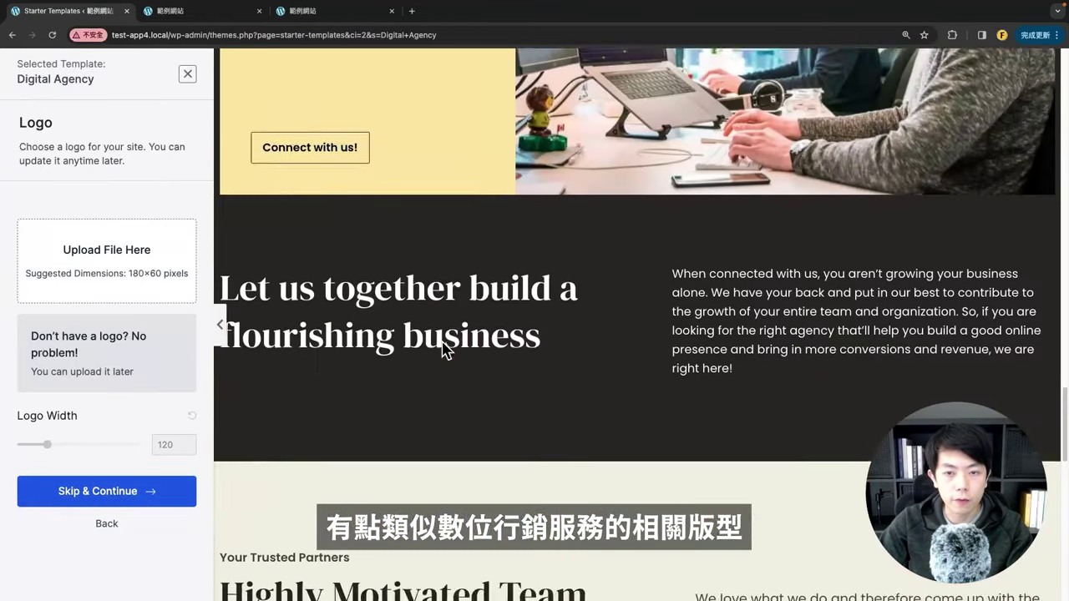
scroll(441, 340, "up", 10)
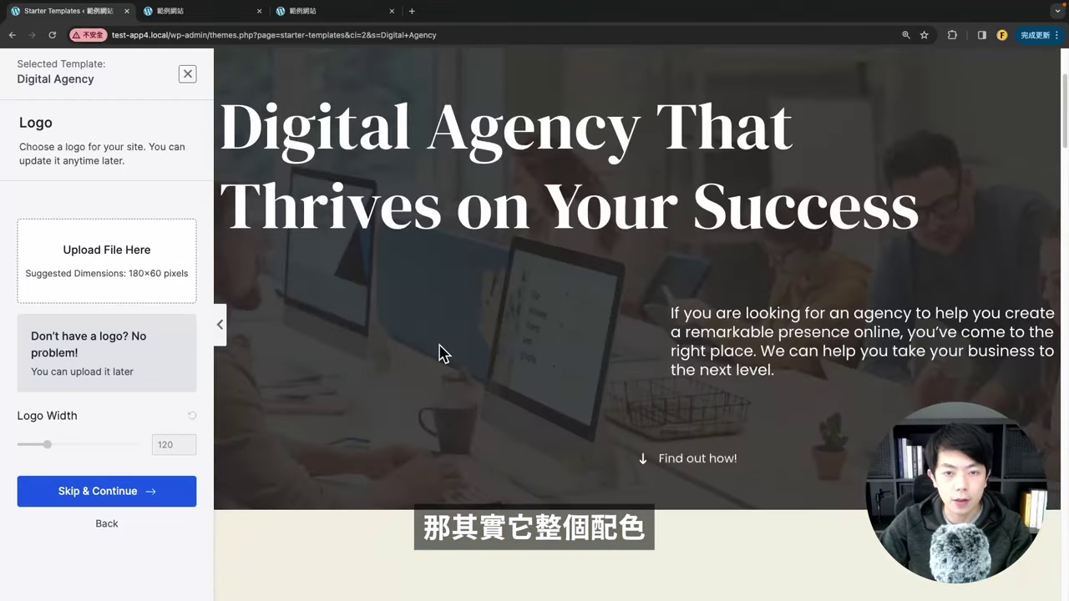
scroll(479, 308, "down", 6)
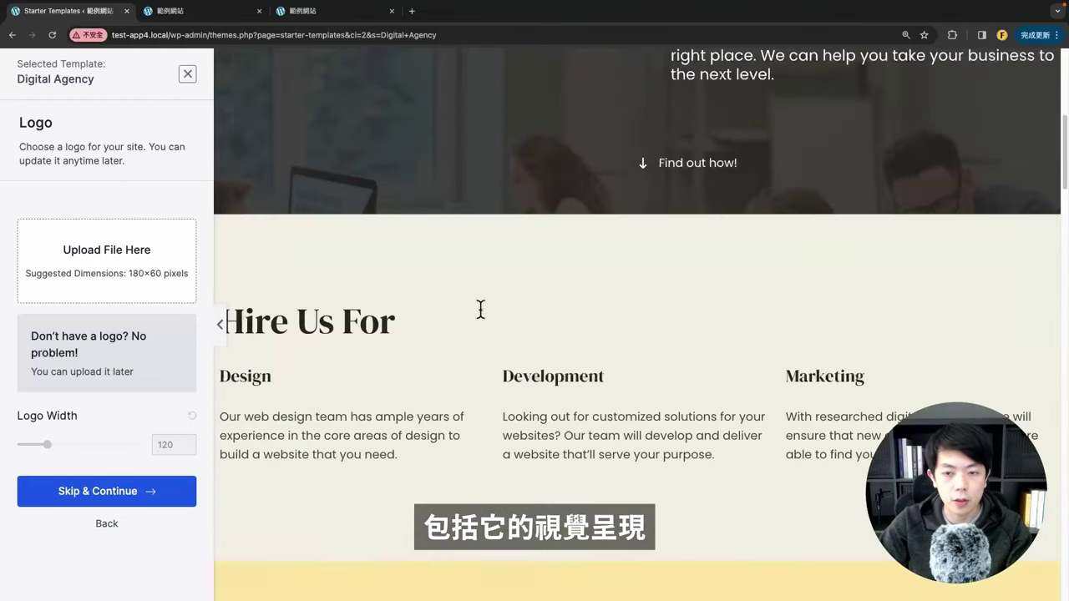
scroll(484, 328, "up", 7)
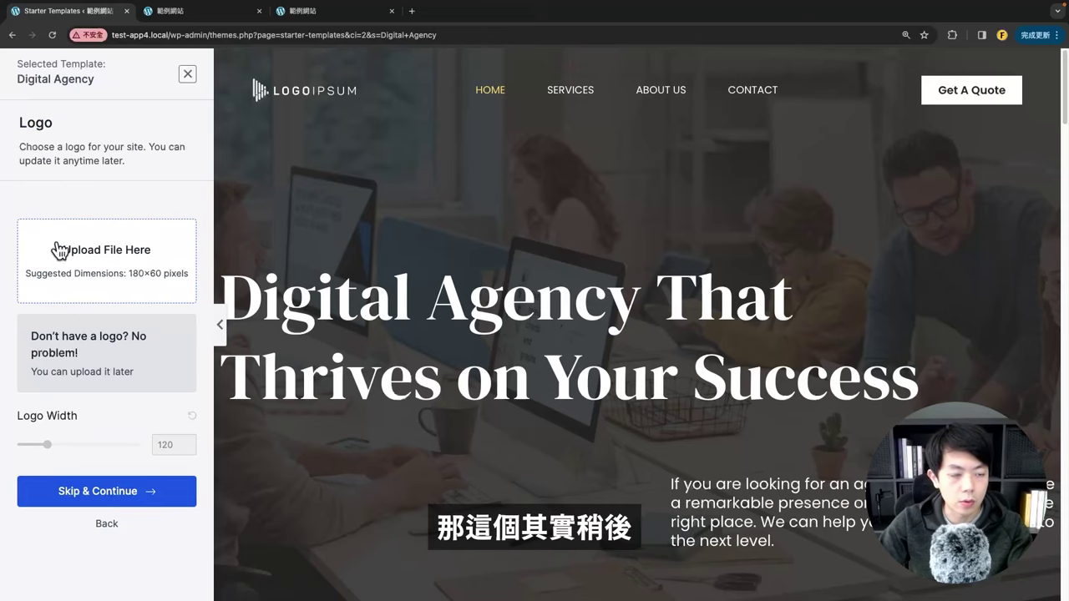
double_click(33, 122)
left_click(134, 147)
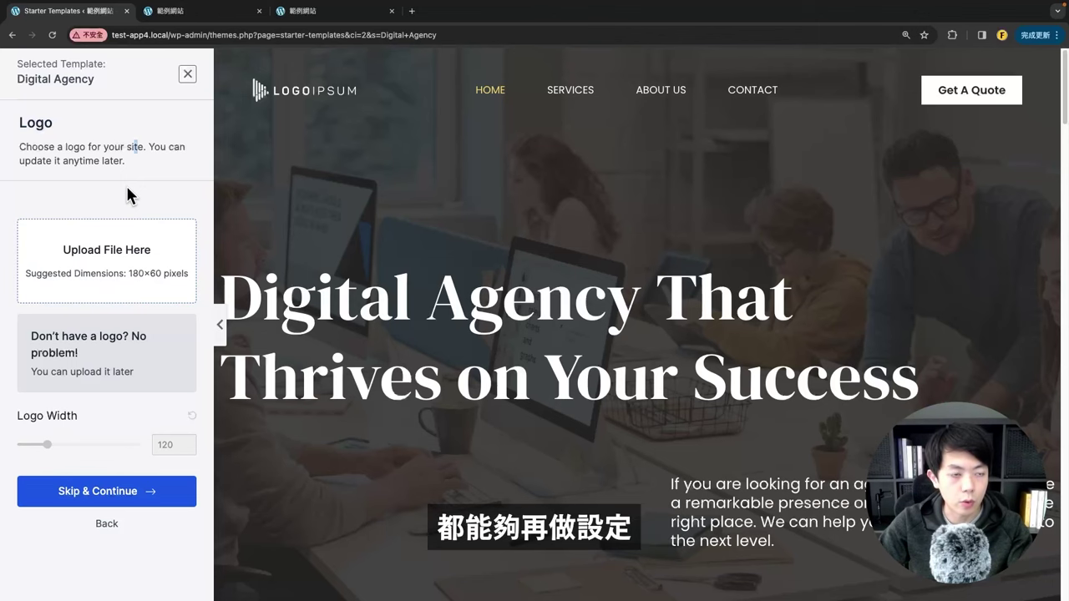
Step: Skip the logo and preview the purple, red, yellow-orange and orange-red palettes
left_click(107, 491)
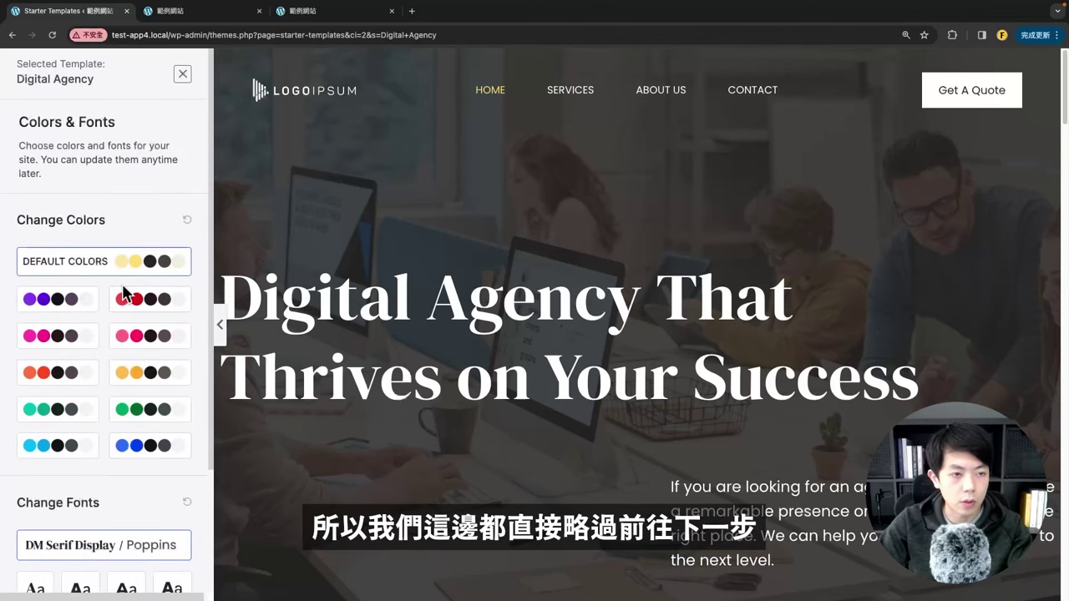
left_click(79, 299)
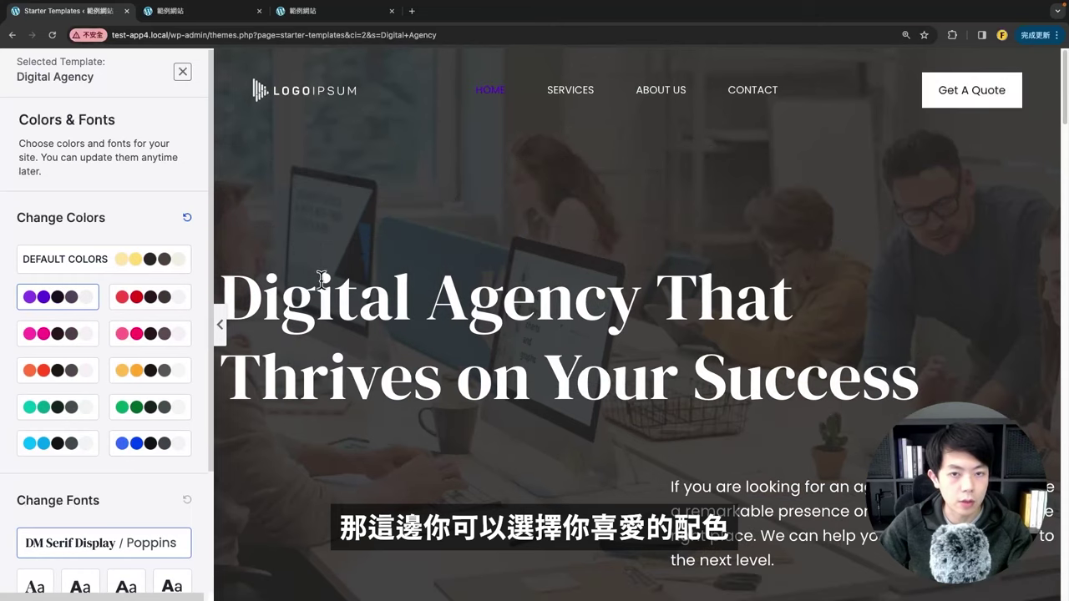
left_click(143, 303)
scroll(496, 382, "down", 8)
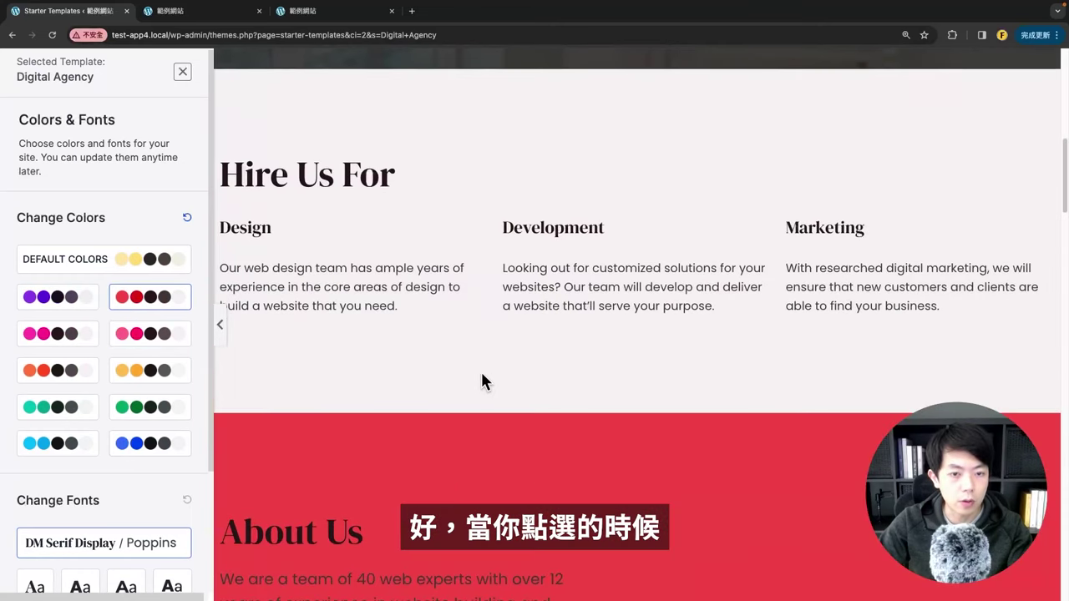
scroll(482, 380, "down", 6)
left_click(153, 370)
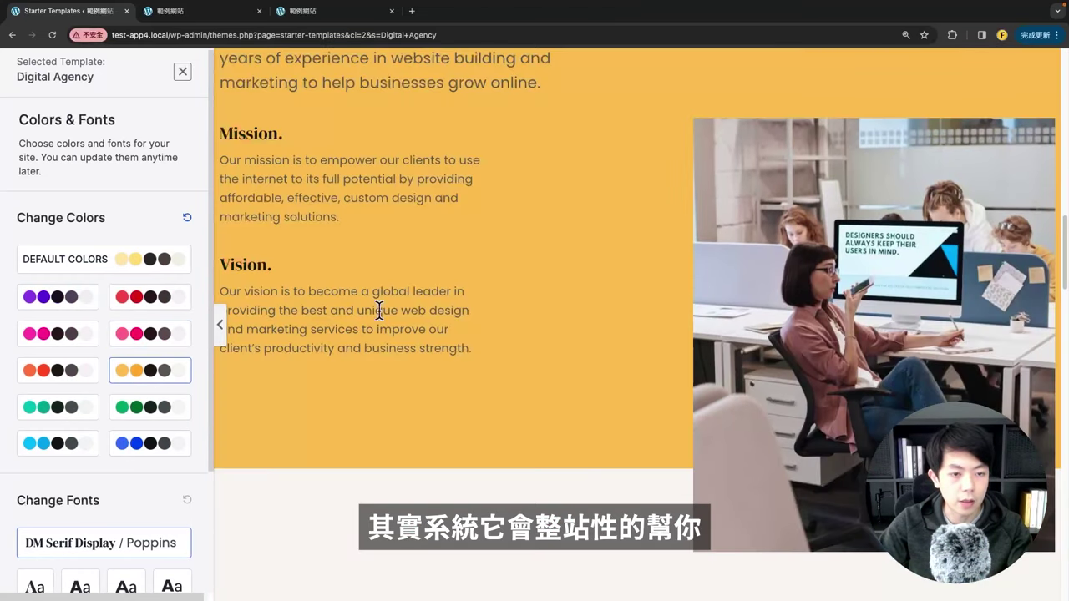
left_click(65, 370)
scroll(455, 374, "down", 4)
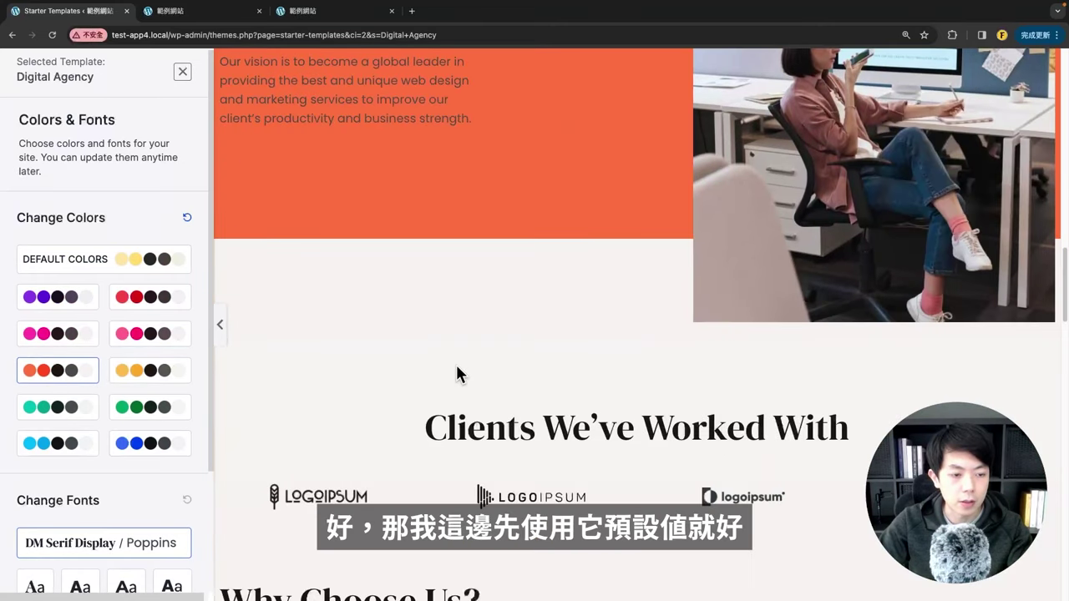
scroll(455, 374, "up", 10)
Step: Restore the default colours and continue with the default fonts
left_click(102, 260)
scroll(415, 390, "up", 8)
scroll(94, 404, "down", 1)
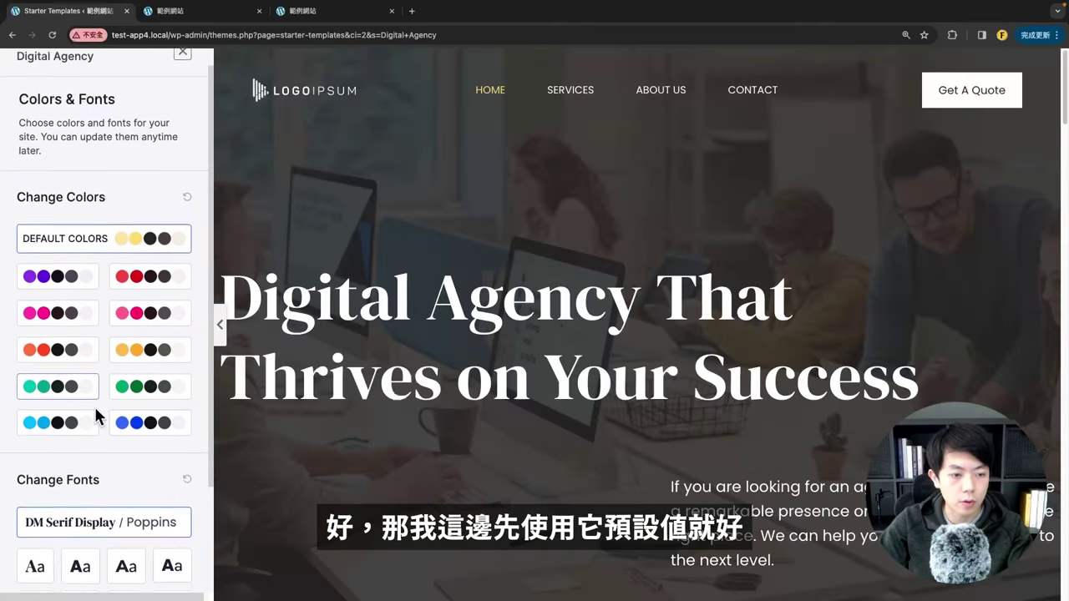
scroll(93, 404, "down", 3)
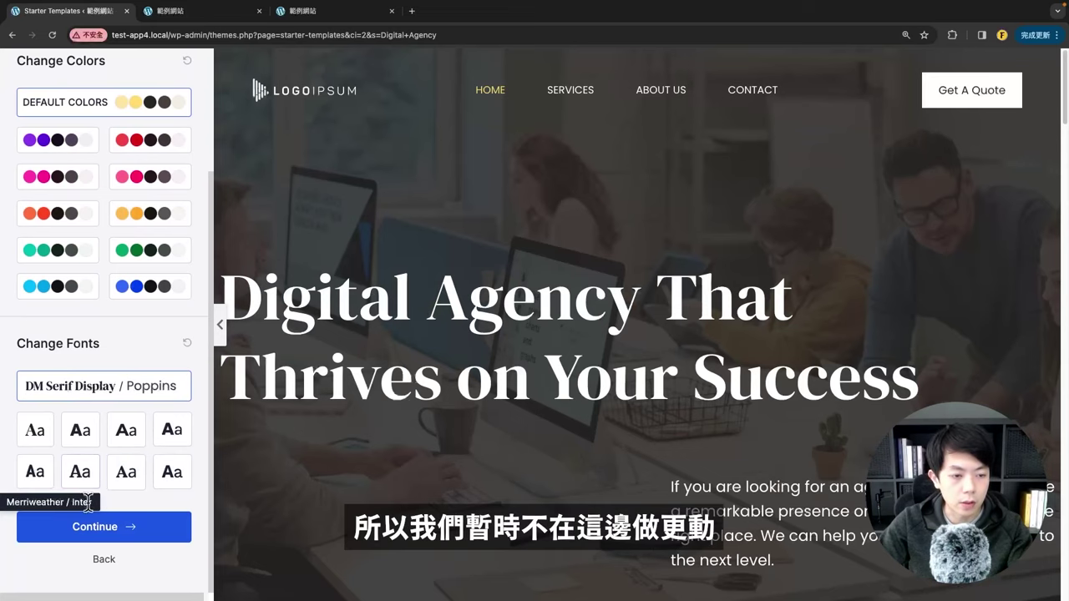
left_click(140, 522)
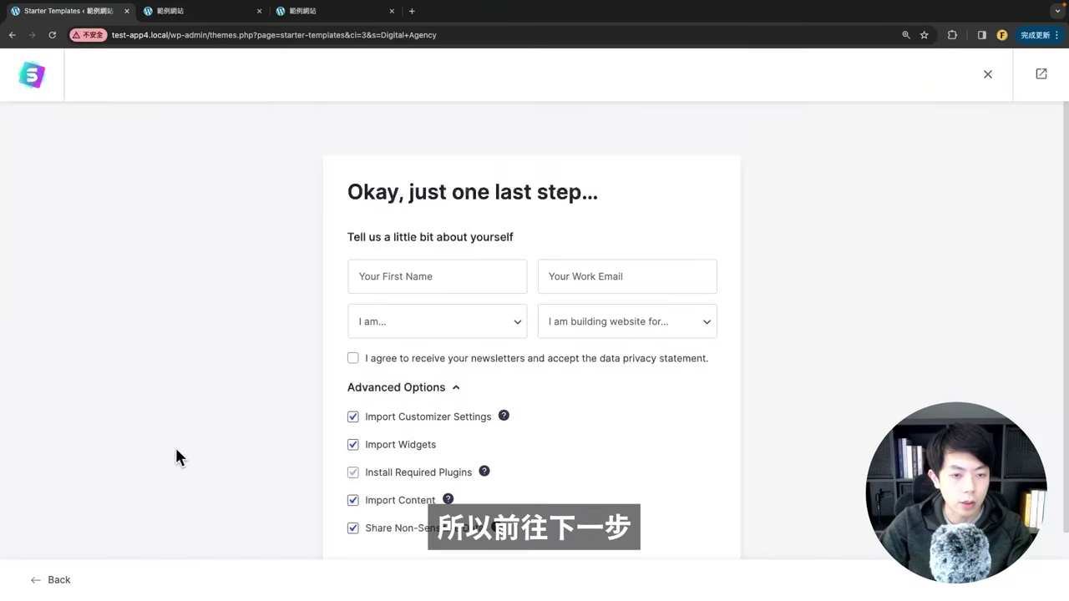
Step: Turn off non-sensitive data sharing and build the Digital Agency website
scroll(466, 367, "down", 2)
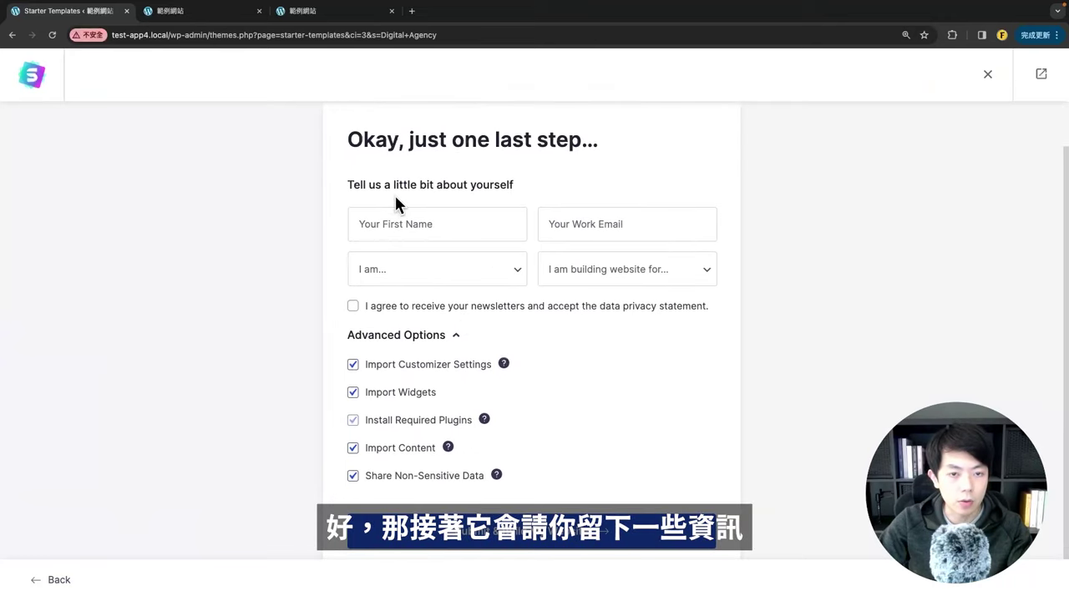
scroll(594, 329, "down", 1)
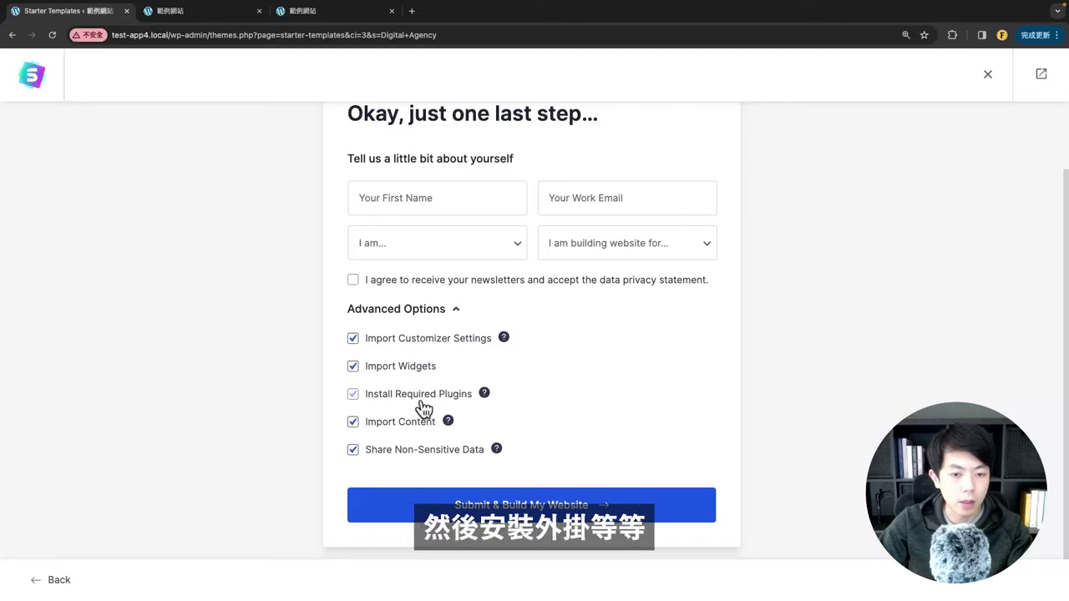
left_click(378, 453)
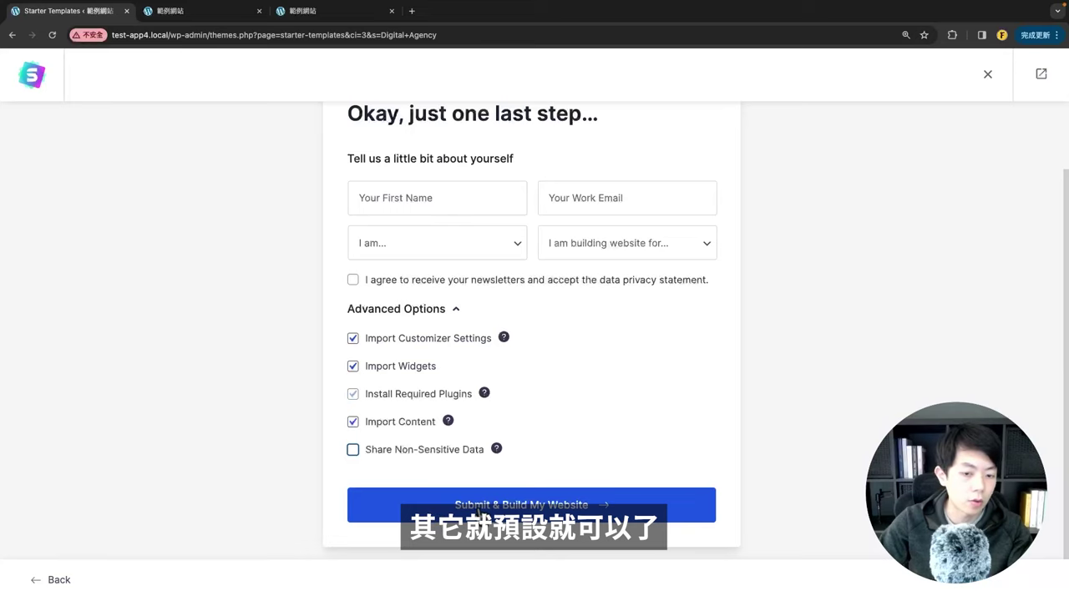
left_click(576, 516)
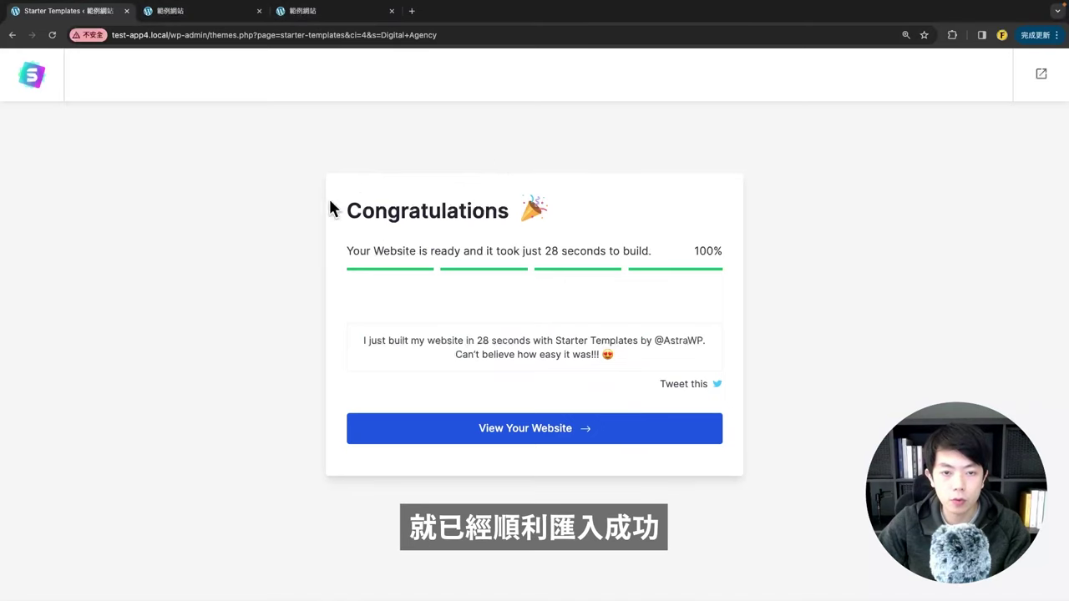
Step: Open the finished Digital Agency website in a new tab and scroll through it
left_click_drag(359, 207, 493, 209)
left_click(361, 351)
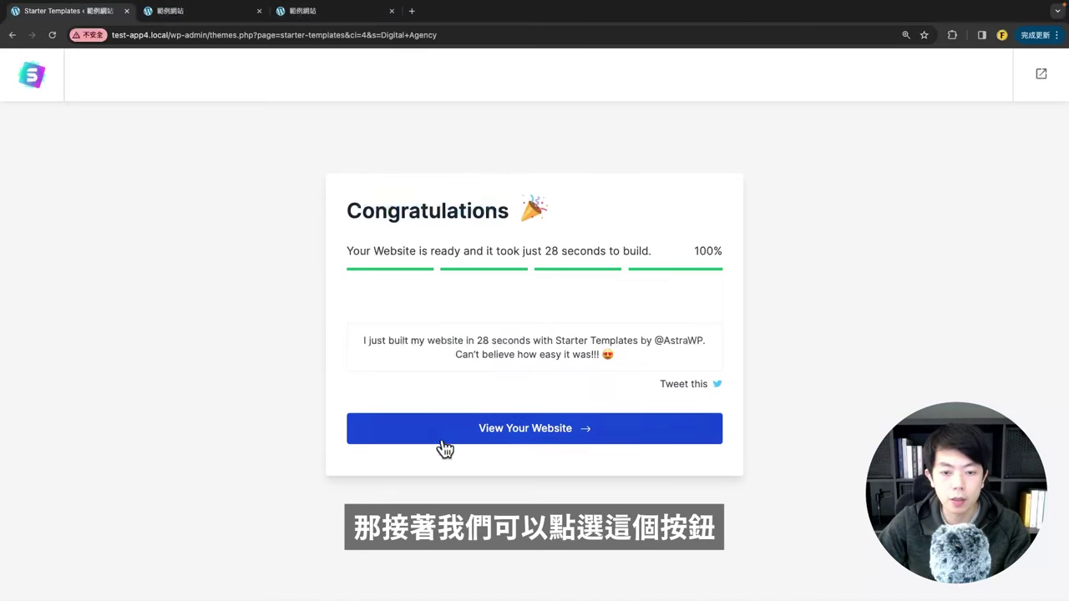
left_click(523, 444)
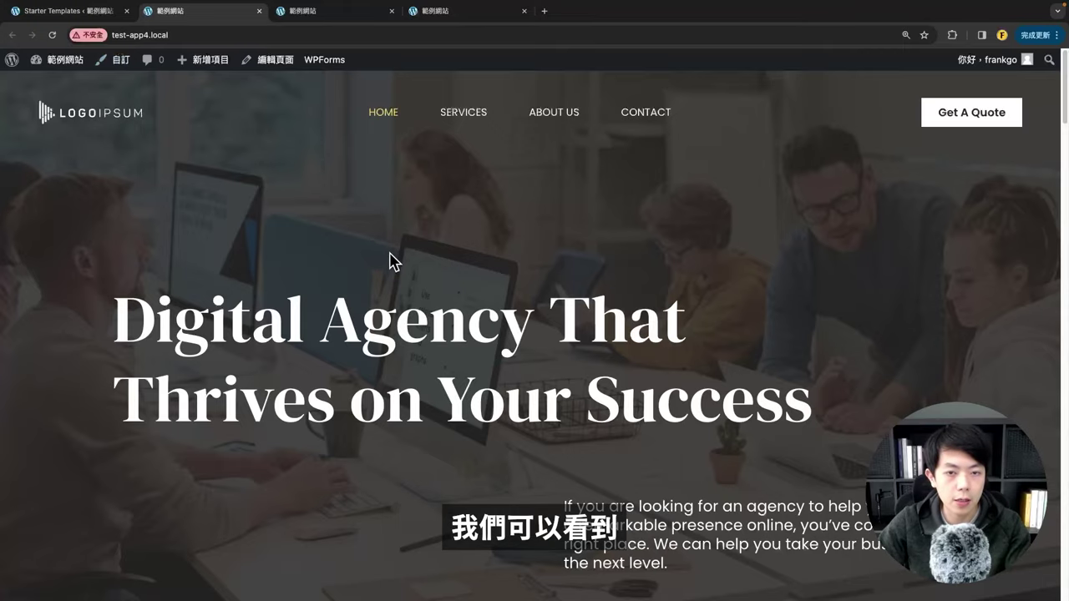
scroll(393, 261, "down", 10)
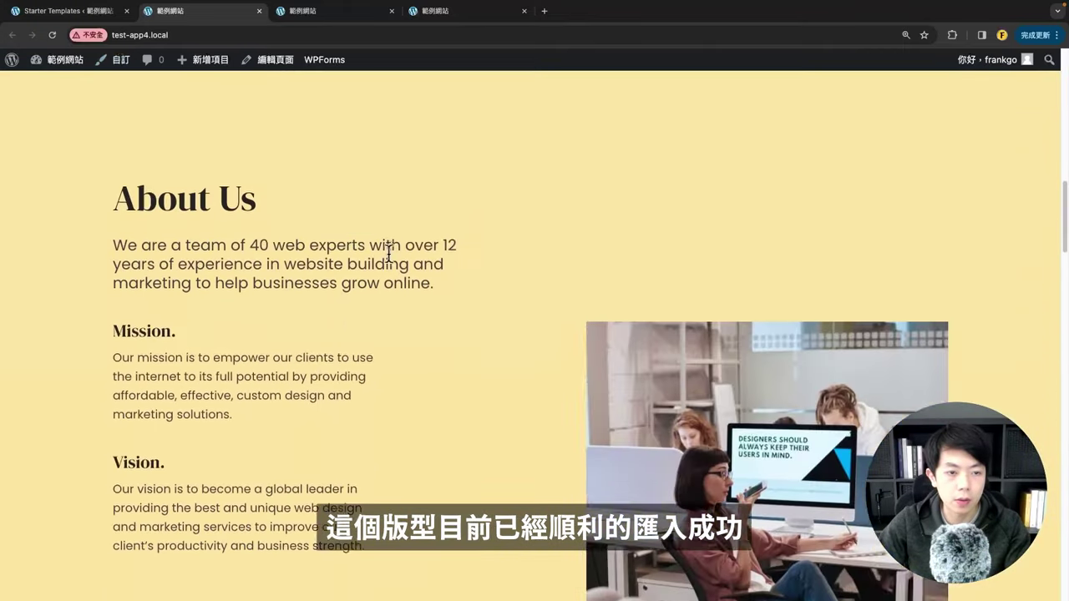
scroll(388, 253, "down", 15)
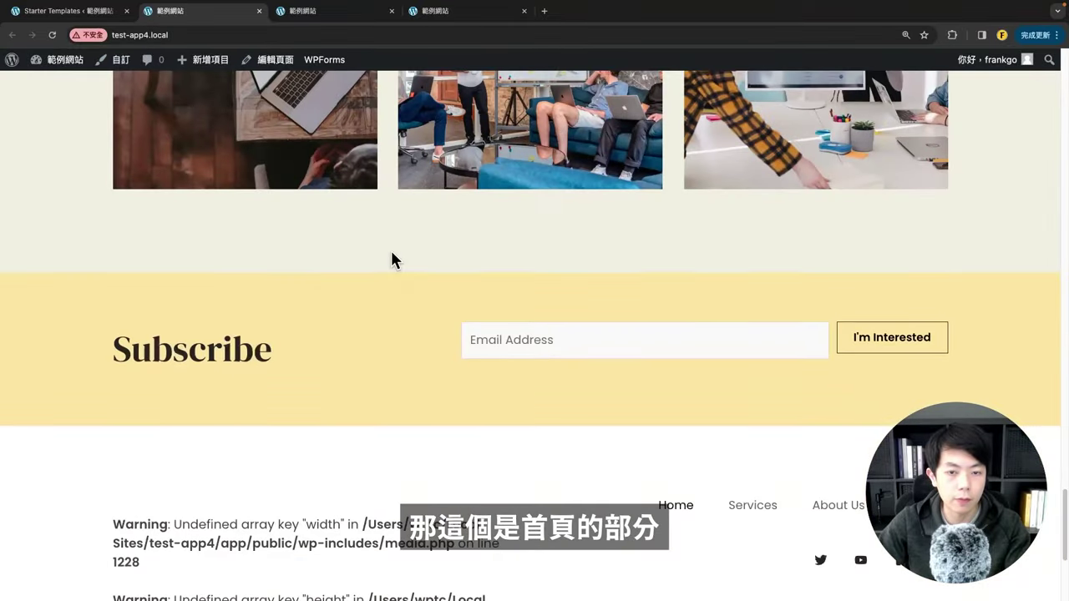
scroll(391, 261, "up", 20)
Step: Visit the Services and Contact pages, then highlight the home page's LOGOIPSUM header logo before going to Canva
left_click(462, 116)
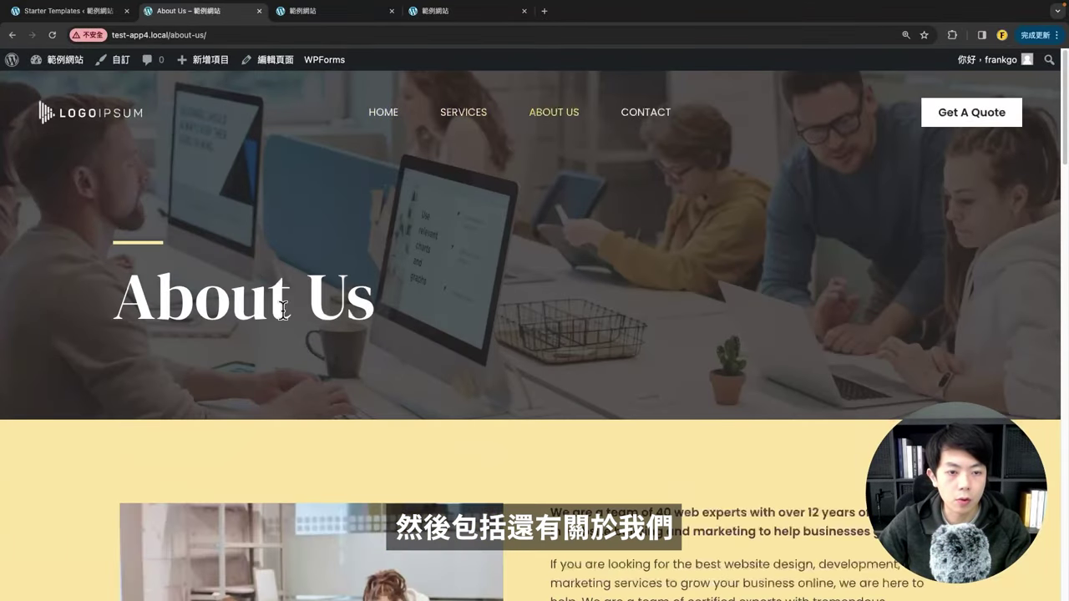
left_click(639, 114)
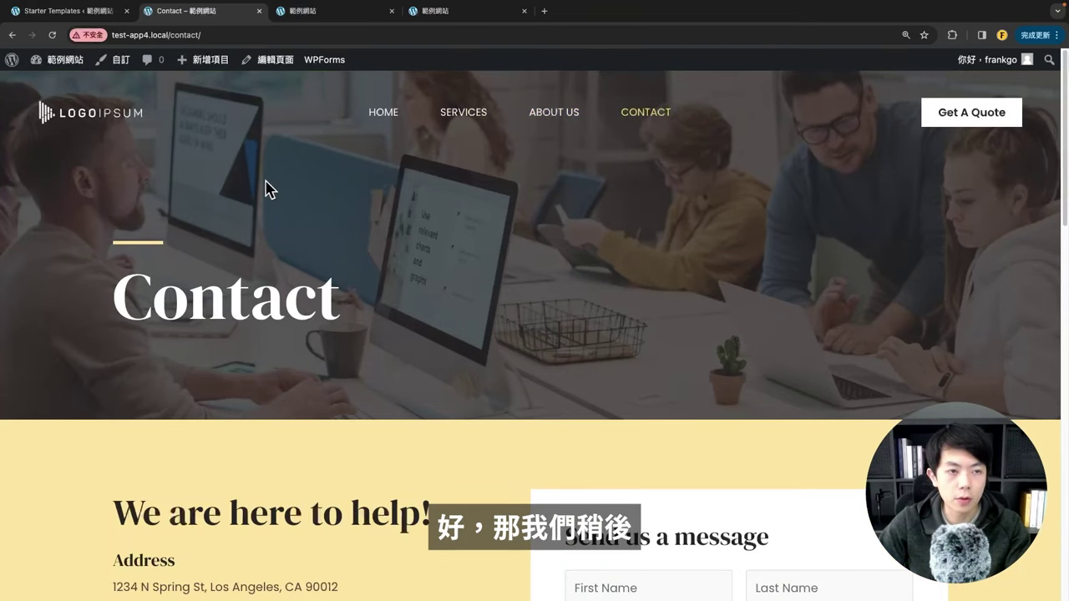
left_click(90, 125)
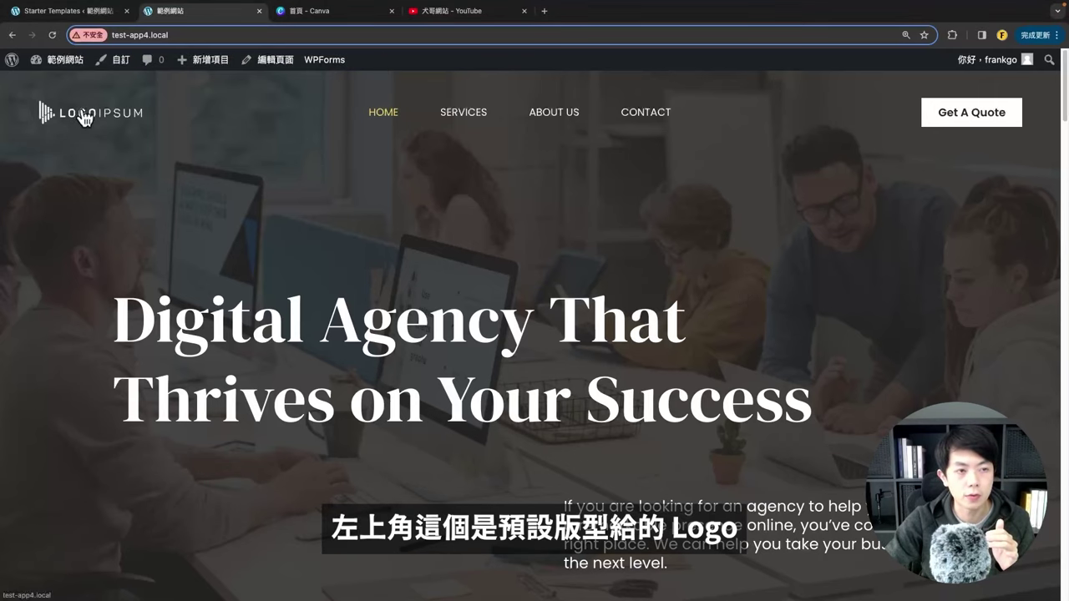
left_click_drag(84, 119, 330, 153)
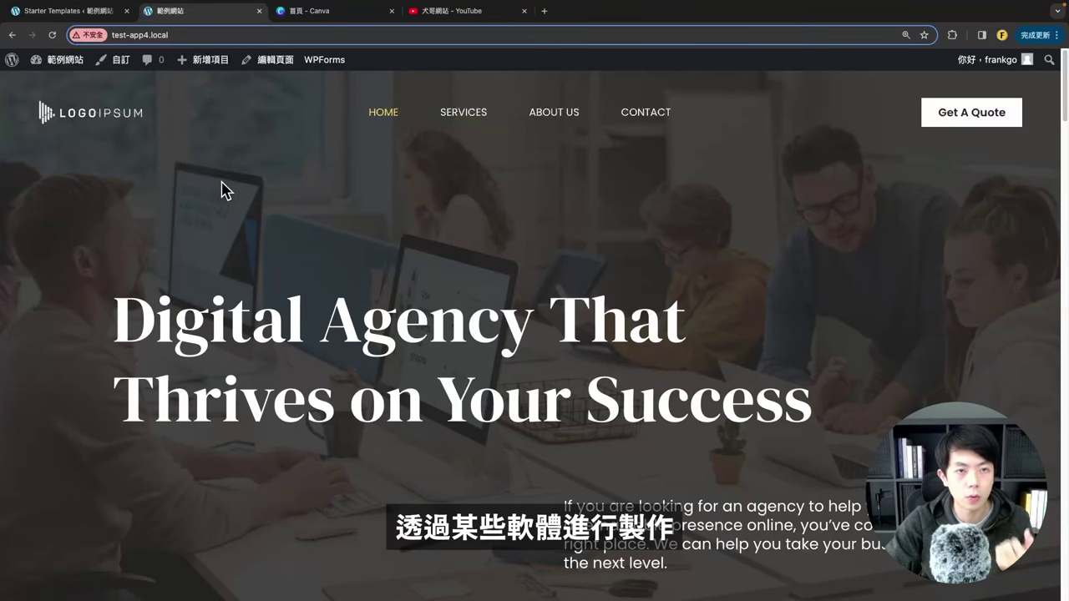
left_click(322, 11)
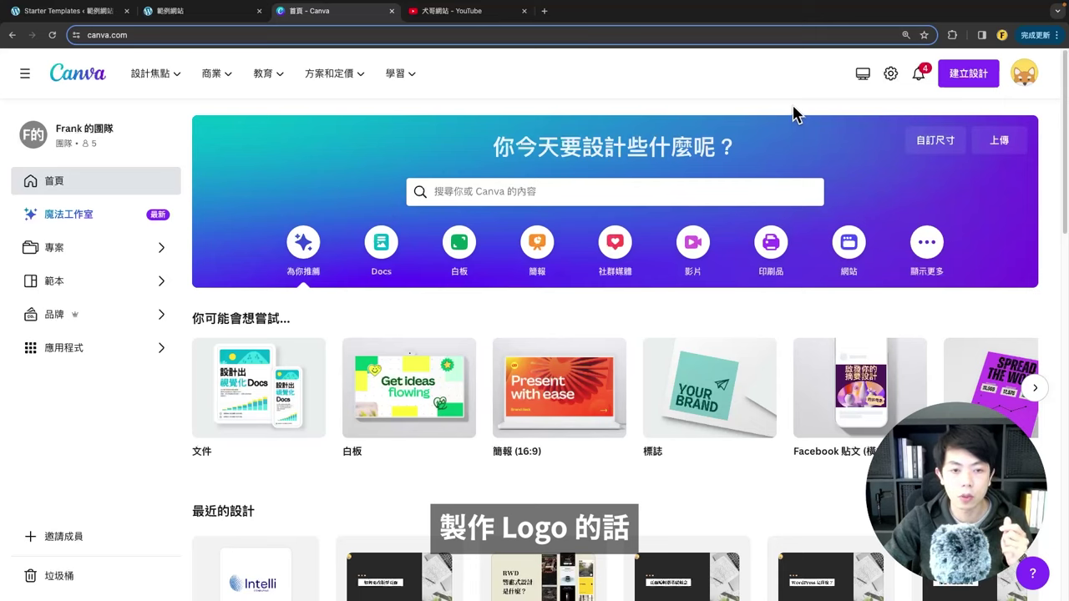
Step: Start a new Canva logo design and browse its templates, trying a custom colour filter
left_click(965, 89)
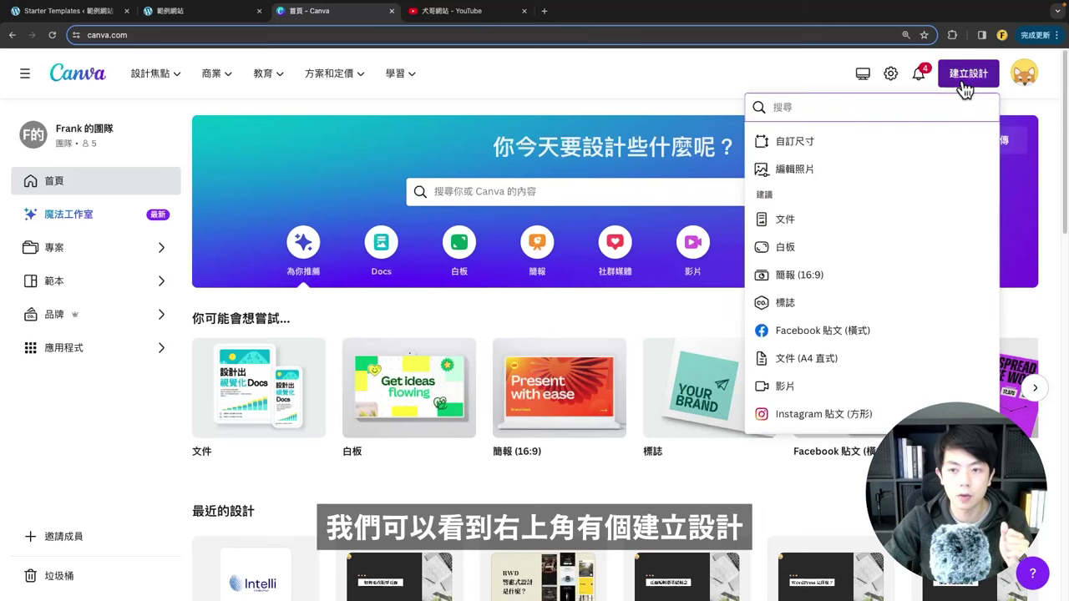
left_click(785, 304)
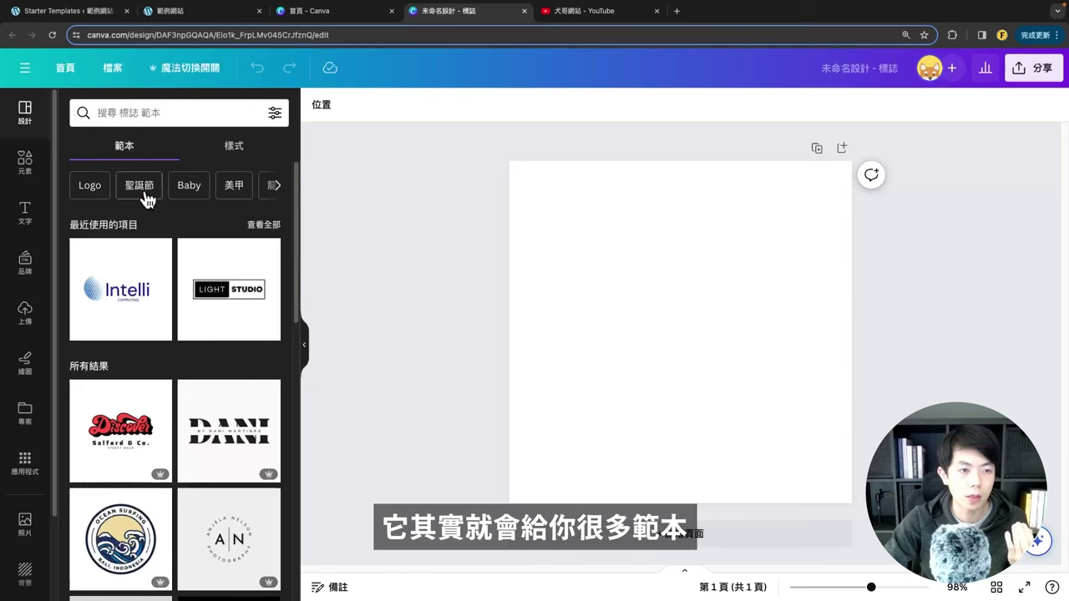
scroll(136, 286, "down", 10)
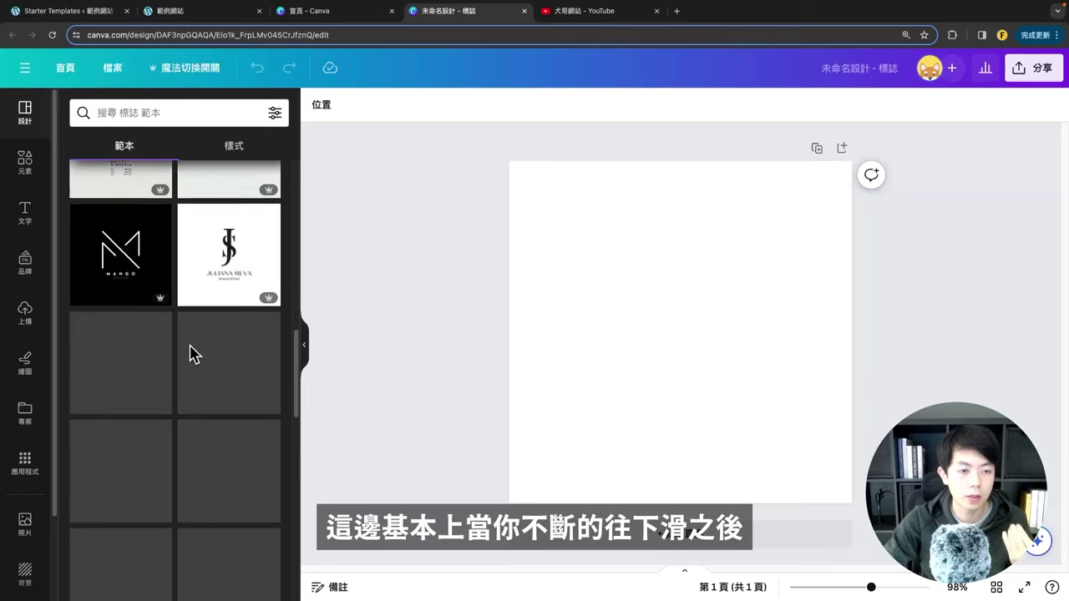
scroll(191, 354, "down", 6)
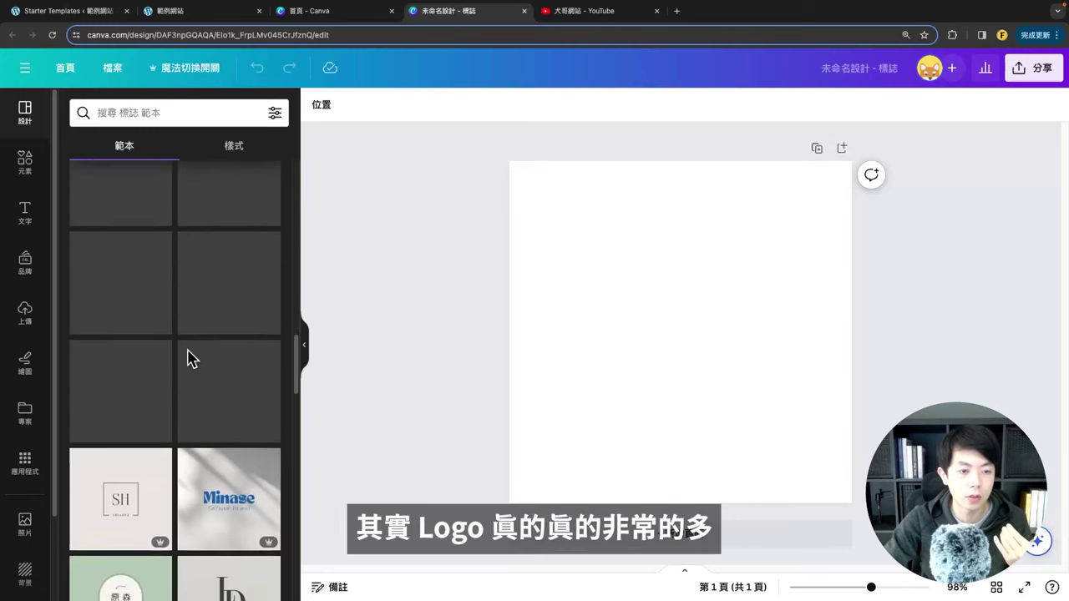
scroll(191, 359, "down", 6)
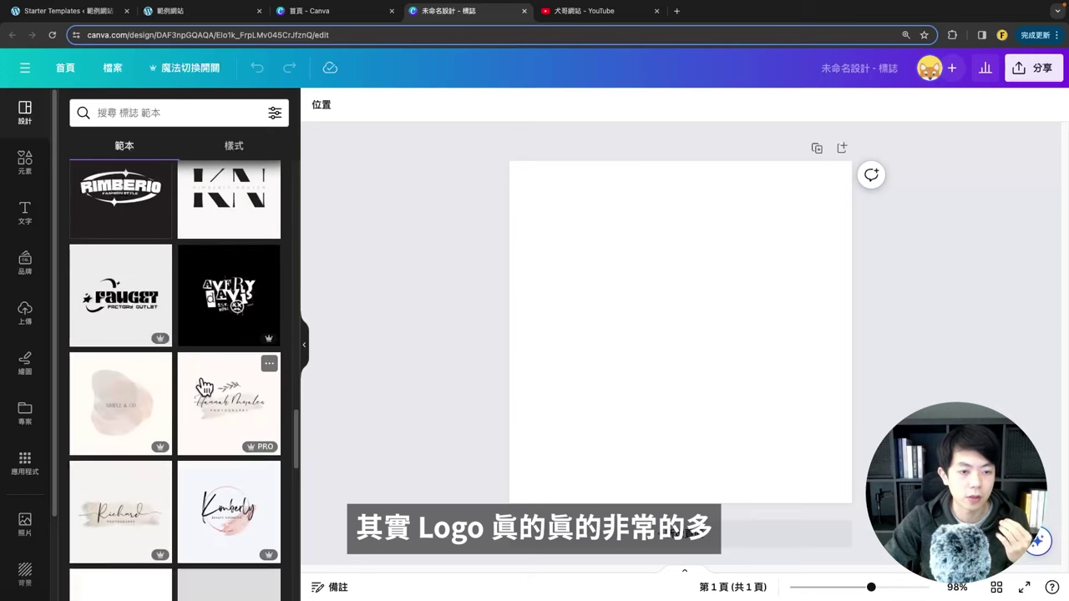
scroll(203, 387, "up", 20)
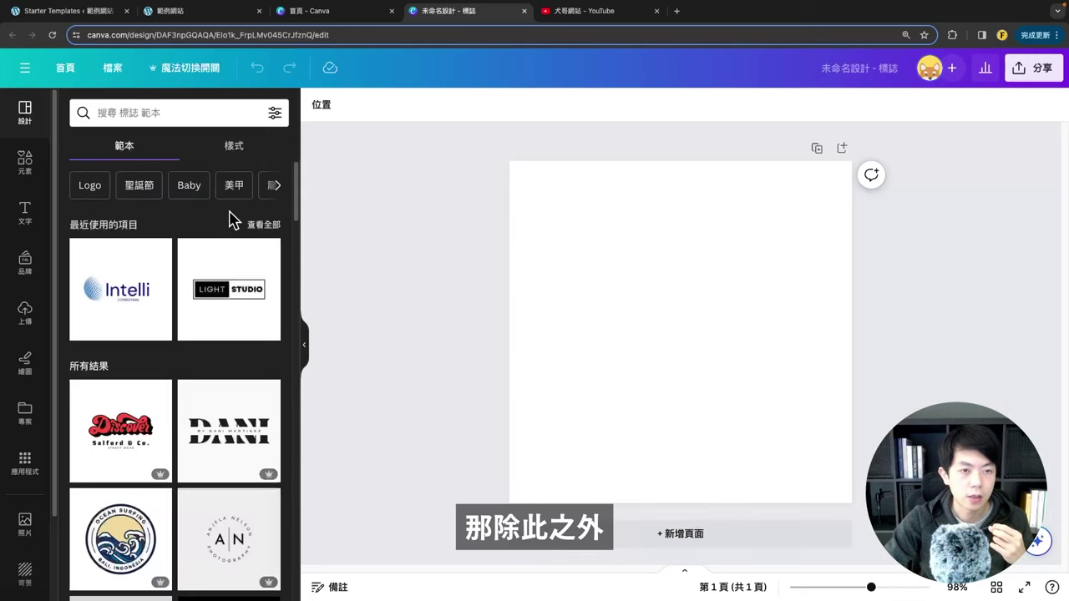
left_click(274, 112)
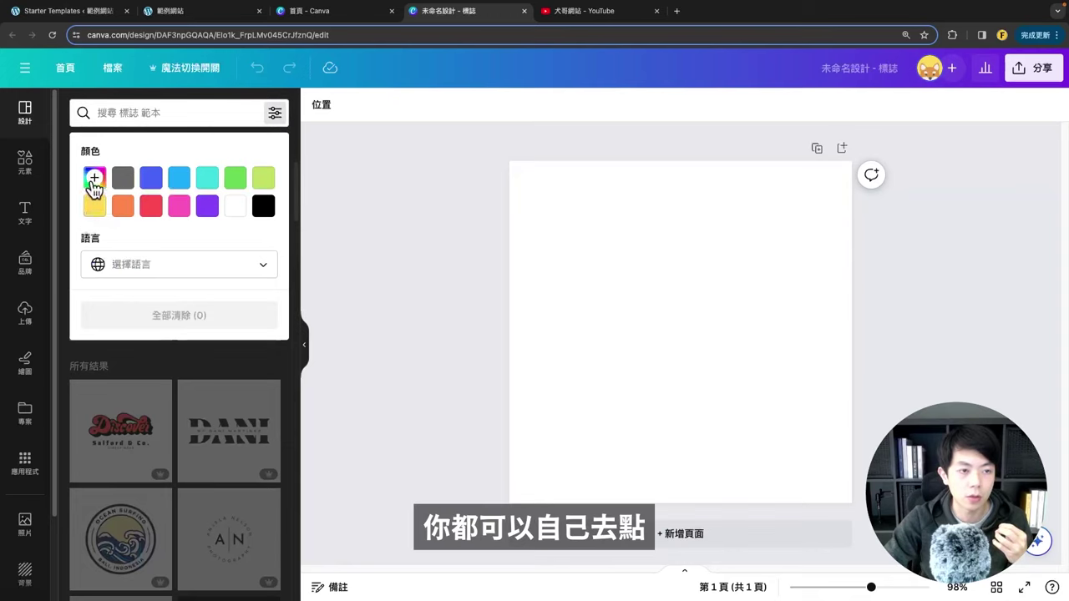
left_click(94, 178)
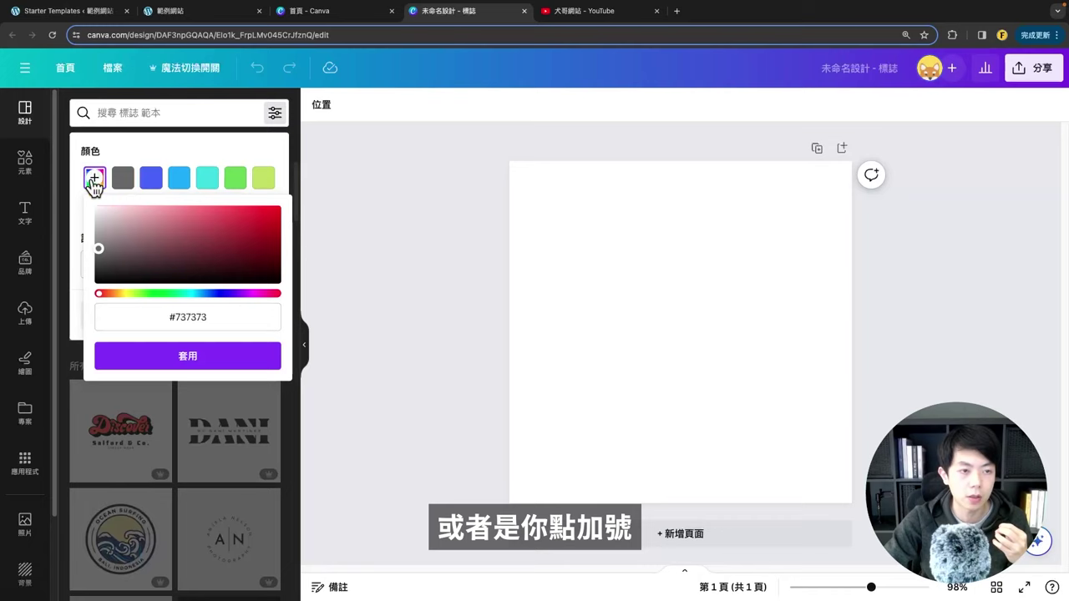
left_click(184, 154)
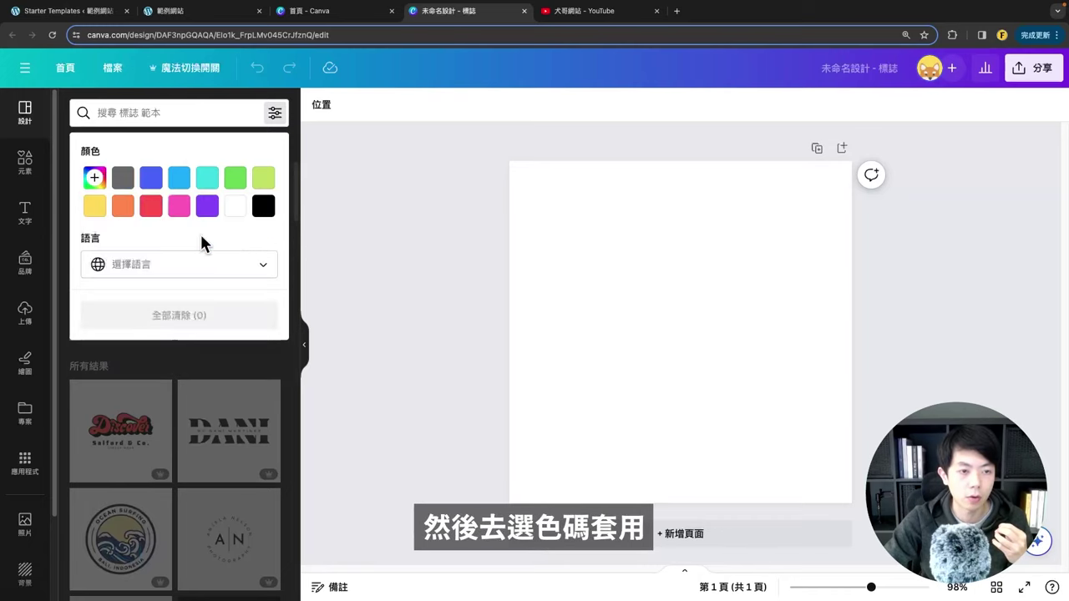
left_click(189, 376)
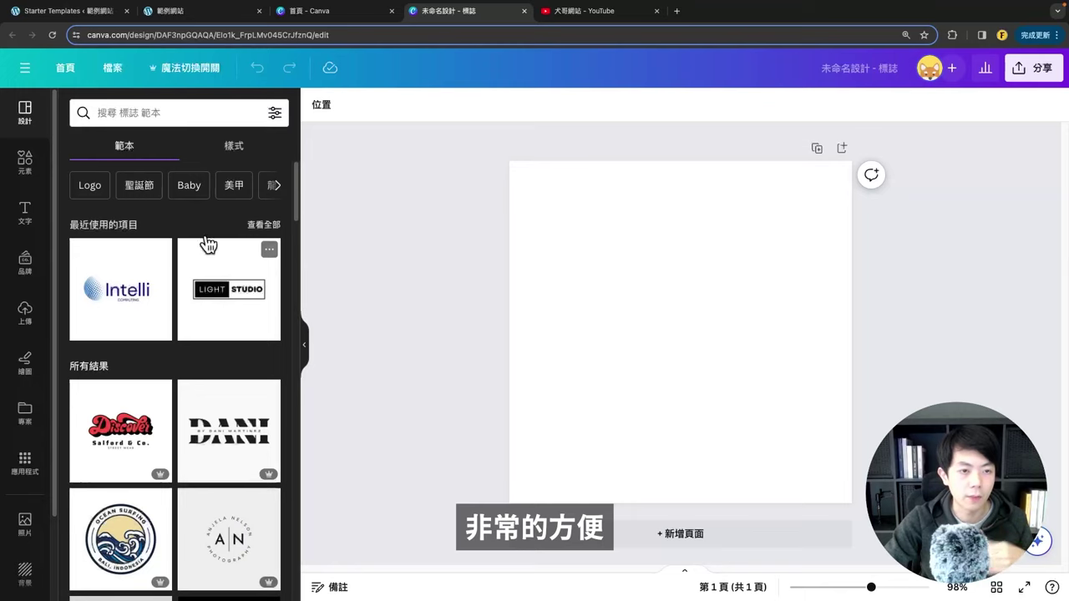
Step: Apply the Intelli Corporate Tech Computer Logo template, then return to the WordPress site
left_click(281, 189)
left_click(281, 189)
left_click(280, 189)
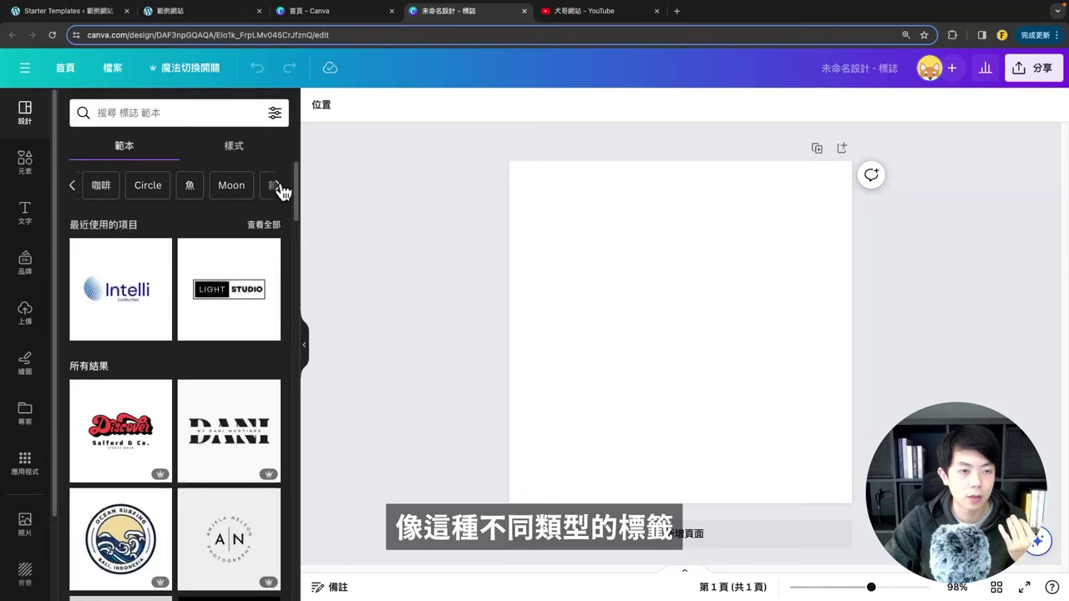
left_click(281, 189)
left_click(281, 188)
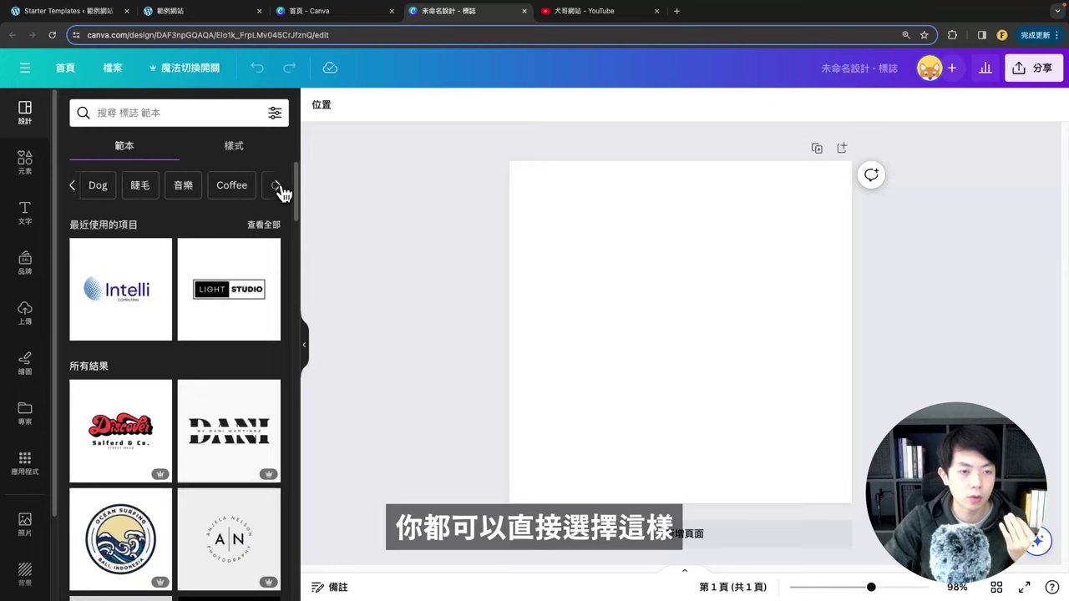
left_click(281, 188)
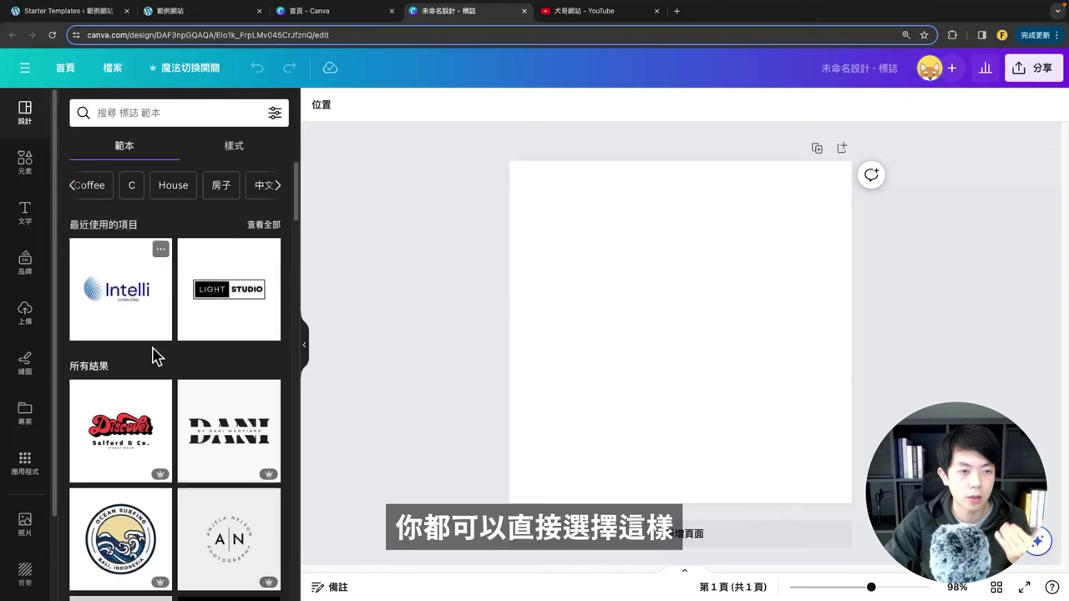
left_click(130, 302)
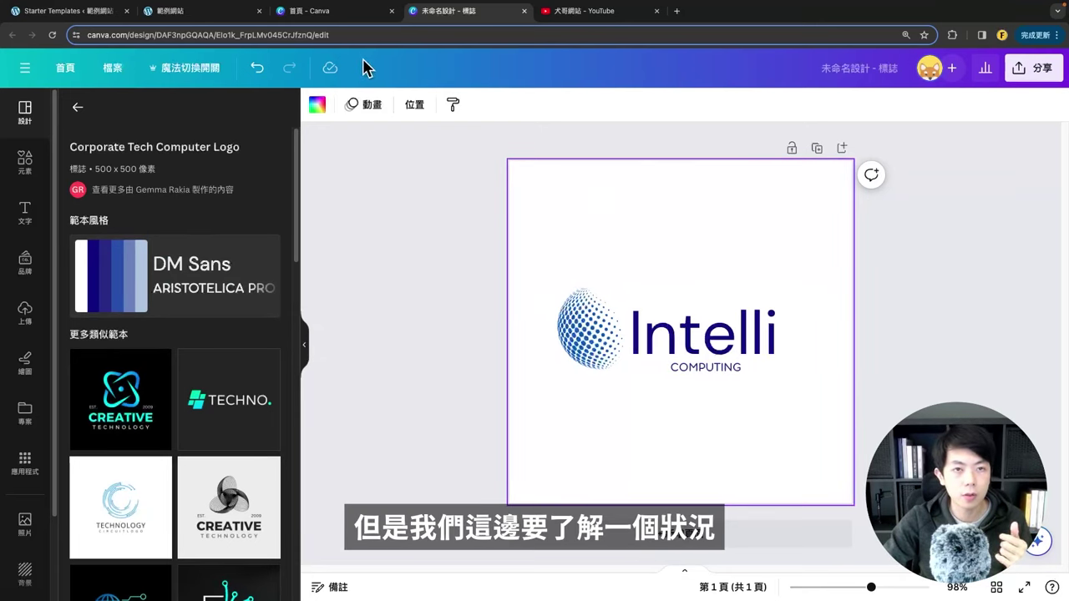
left_click(238, 18)
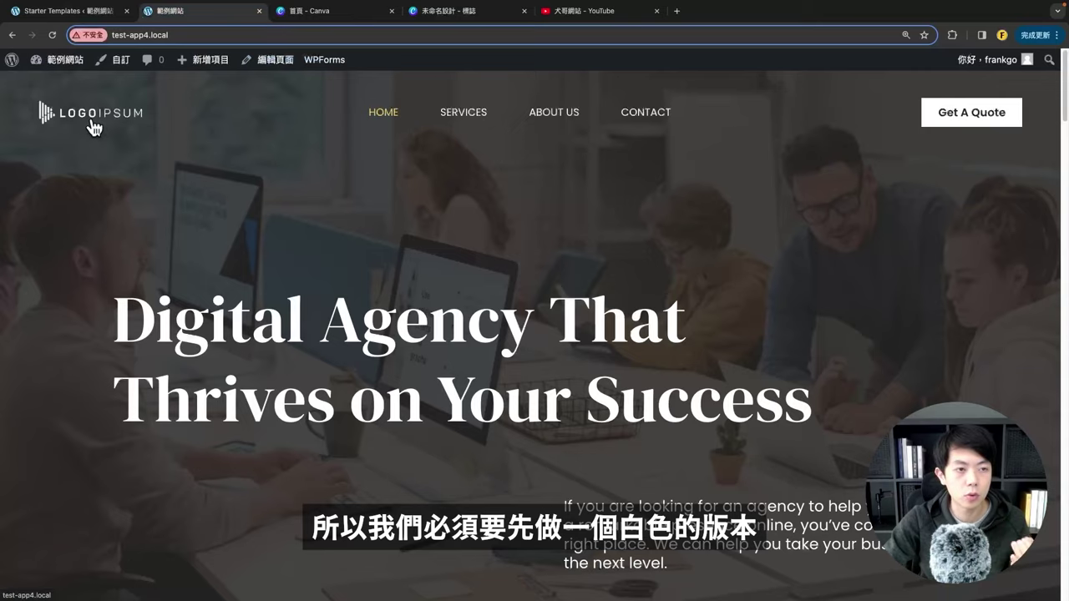
Step: Scroll the WordPress homepage down to the footer logo and back, then return to the Canva design
scroll(131, 182, "down", 20)
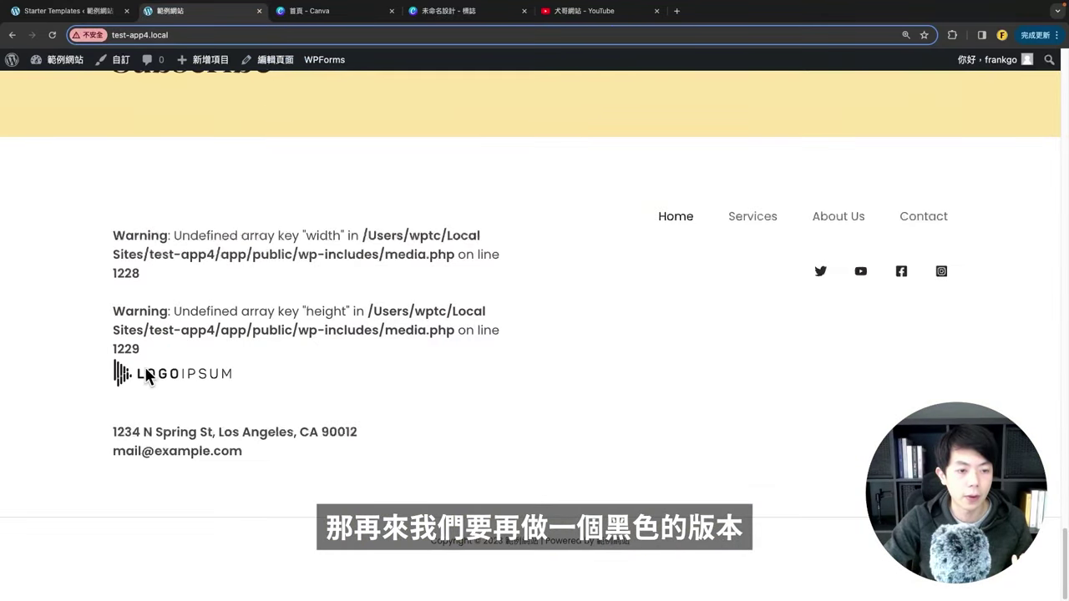
left_click_drag(146, 376, 158, 213)
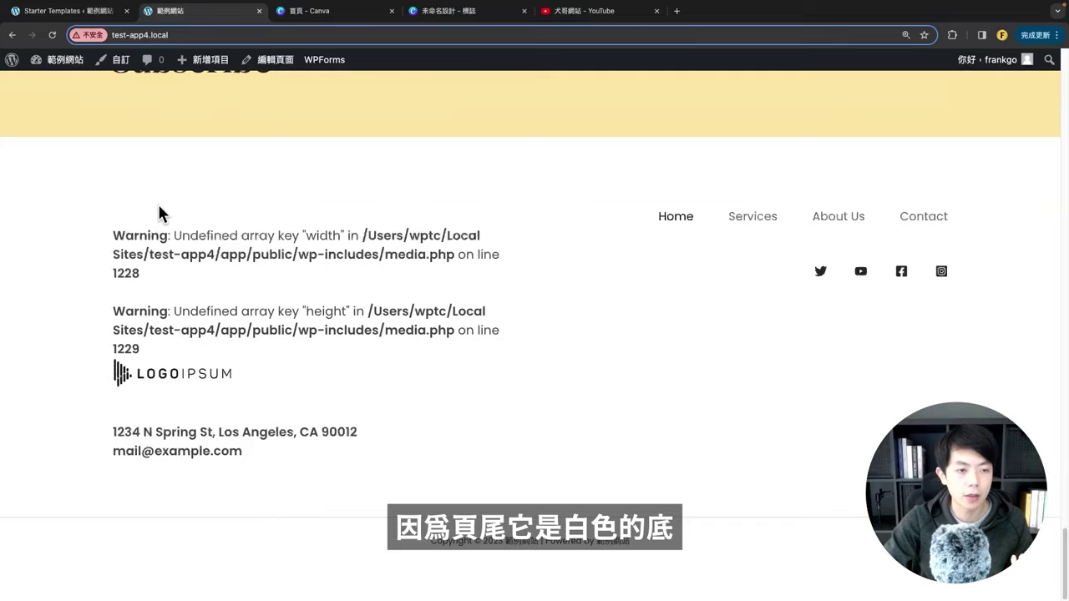
left_click_drag(155, 377, 104, 377)
scroll(313, 285, "up", 15)
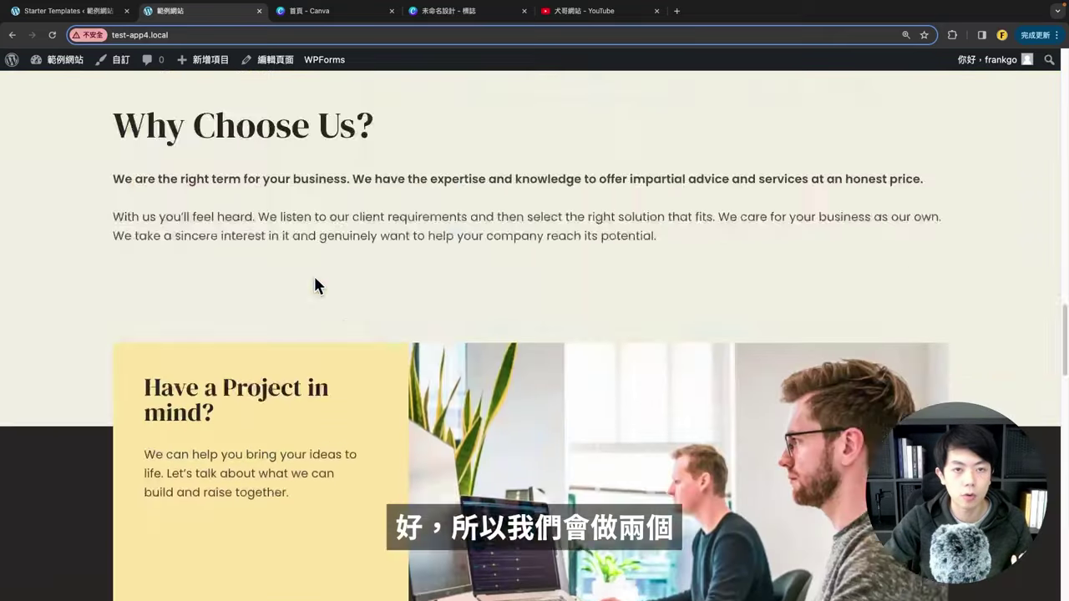
scroll(314, 286, "up", 15)
left_click(432, 10)
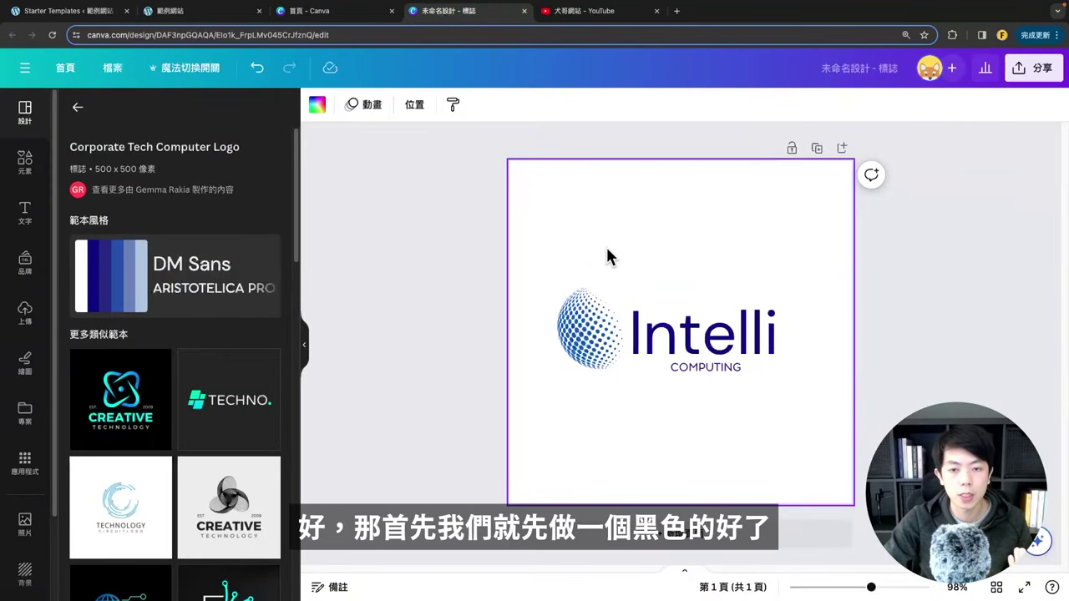
Step: Make the globe graphic black and replace the Intelli wordmark with FNKW
left_click(602, 351)
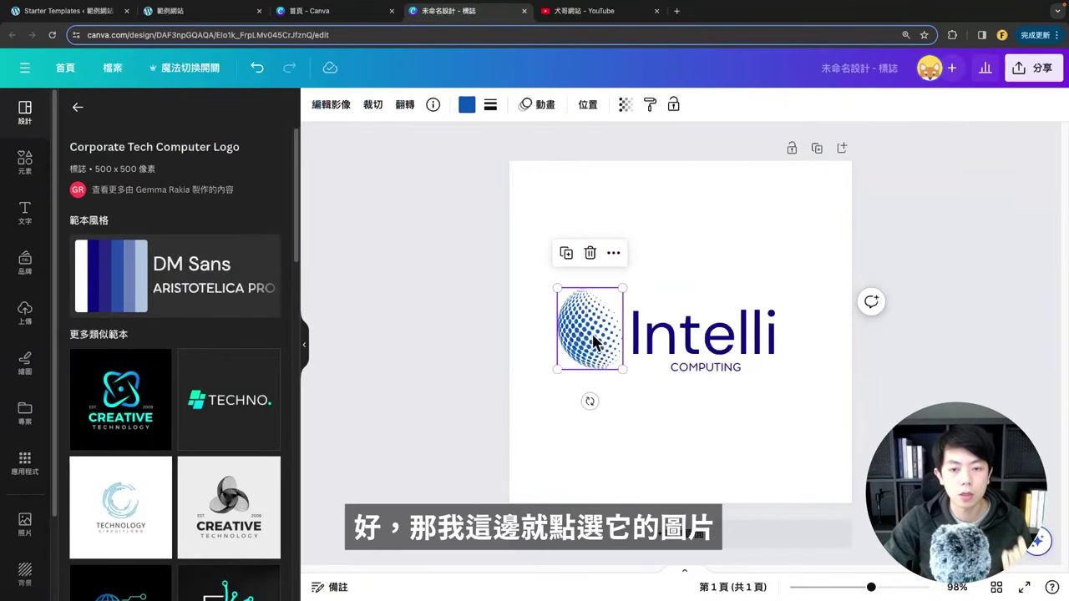
left_click(466, 105)
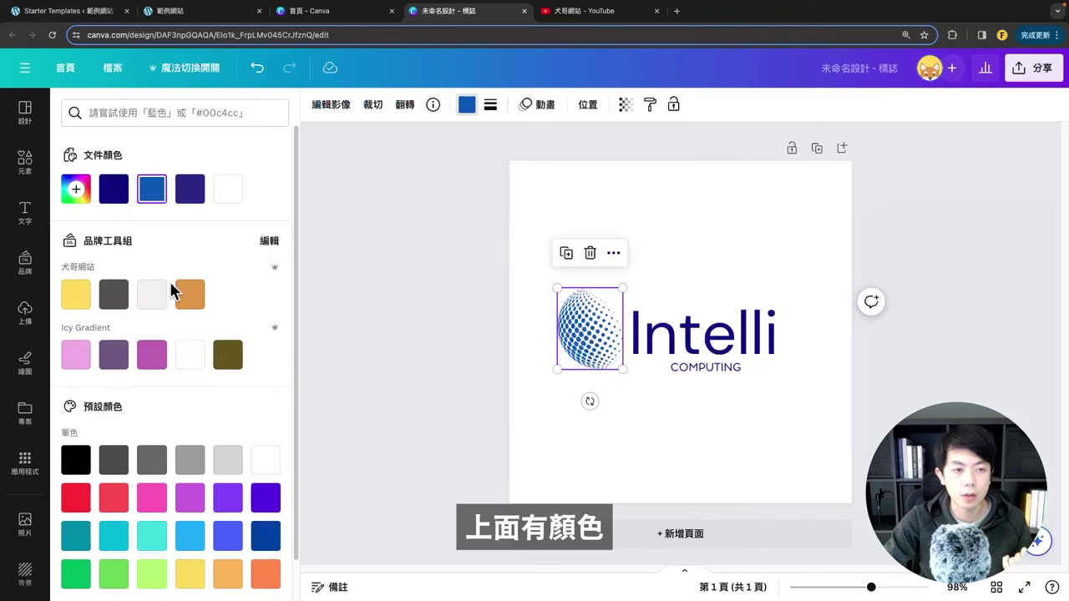
scroll(133, 382, "down", 1)
left_click(77, 420)
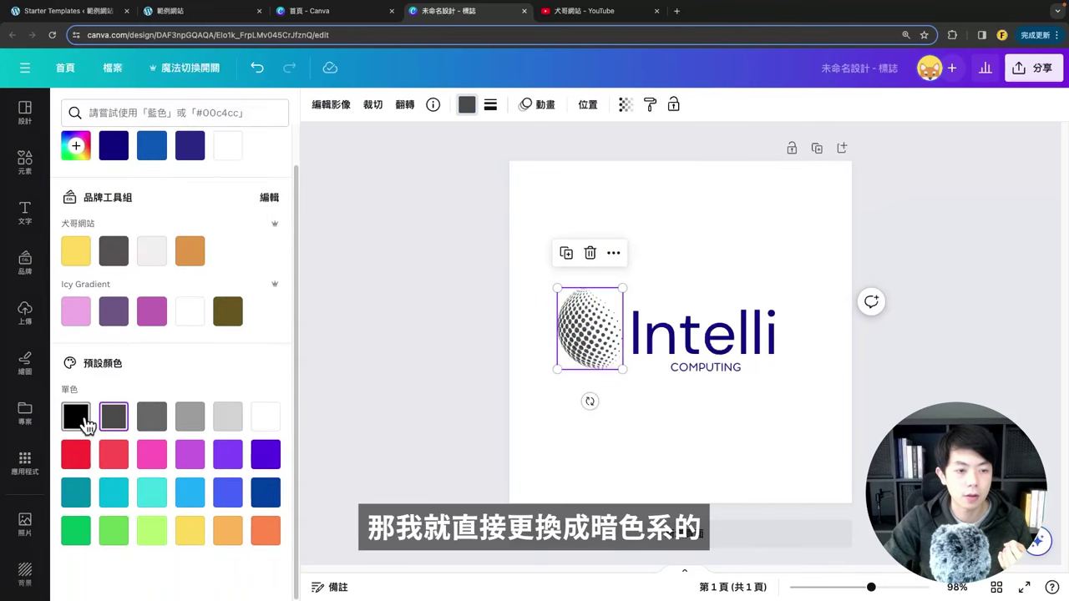
left_click(657, 344)
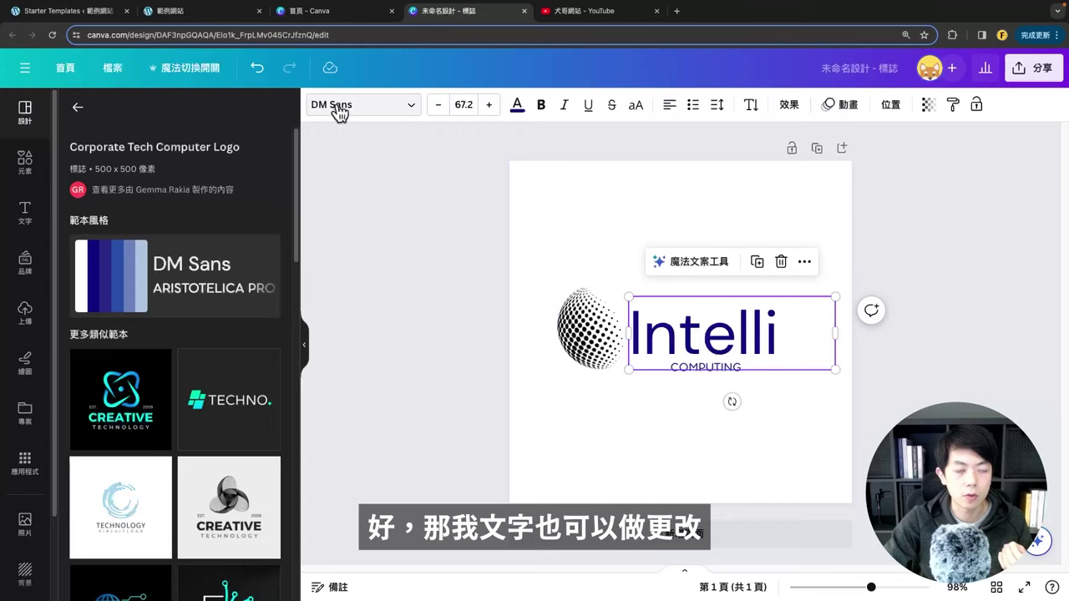
double_click(696, 345)
type("FNKW")
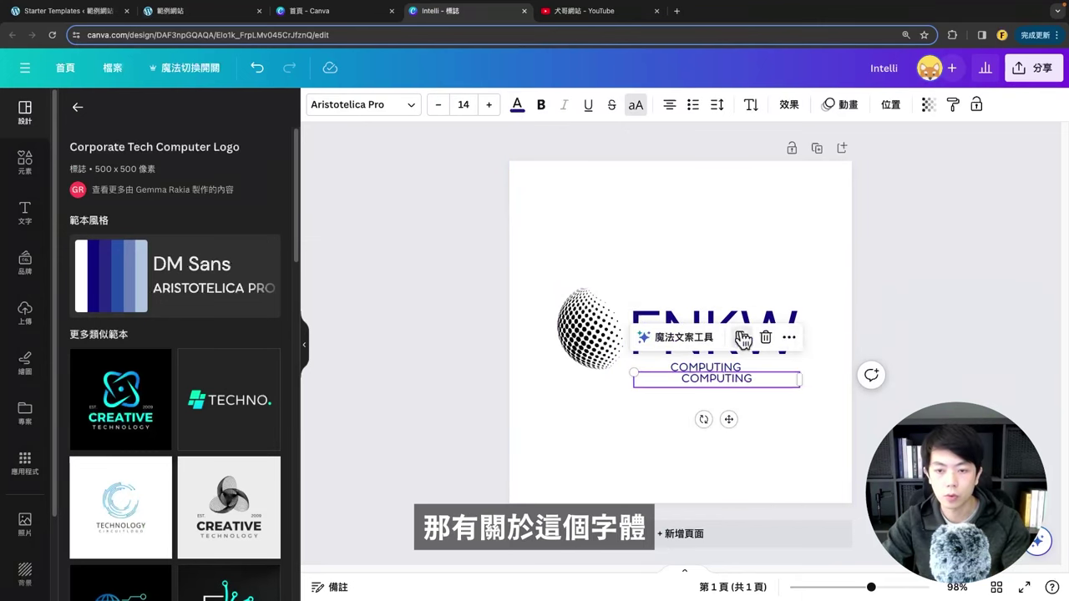
Step: Set FNKW in Noto Serif TC and recolour it dark grey
left_click(365, 112)
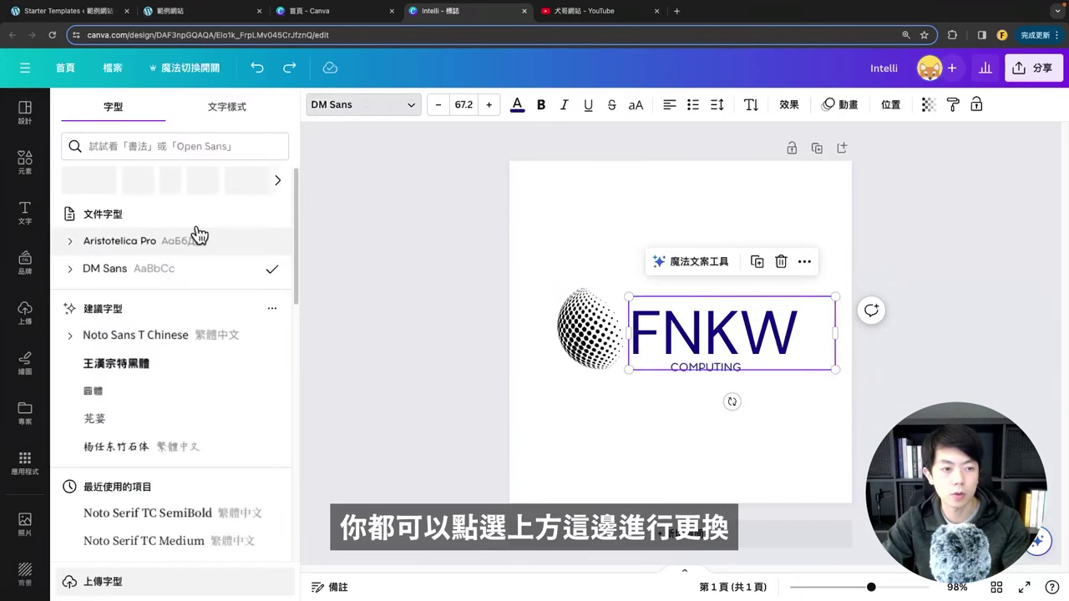
scroll(171, 427, "down", 1)
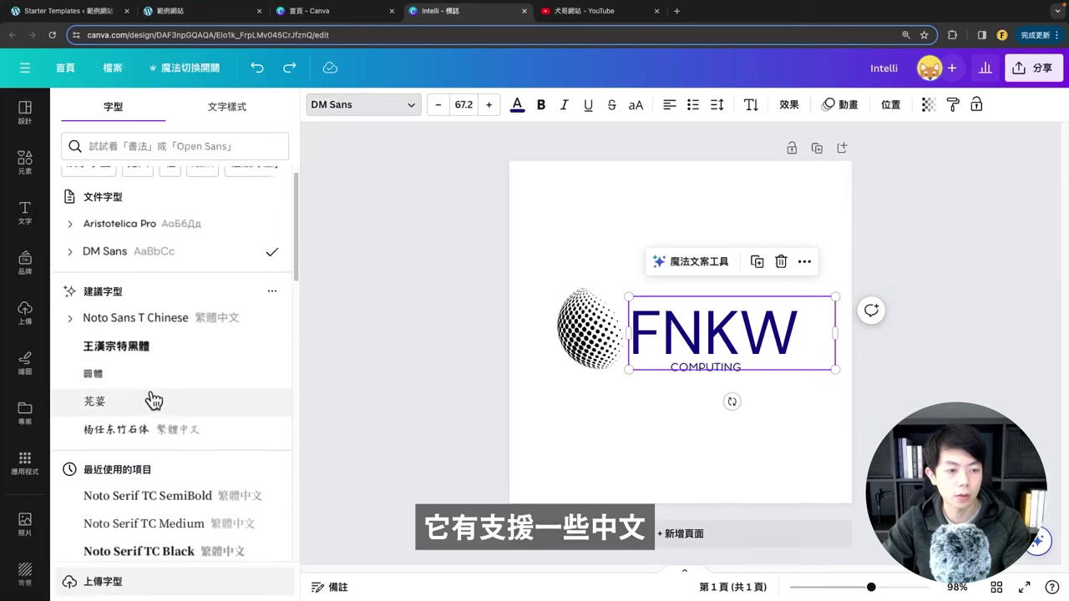
scroll(192, 422, "down", 5)
scroll(190, 417, "down", 8)
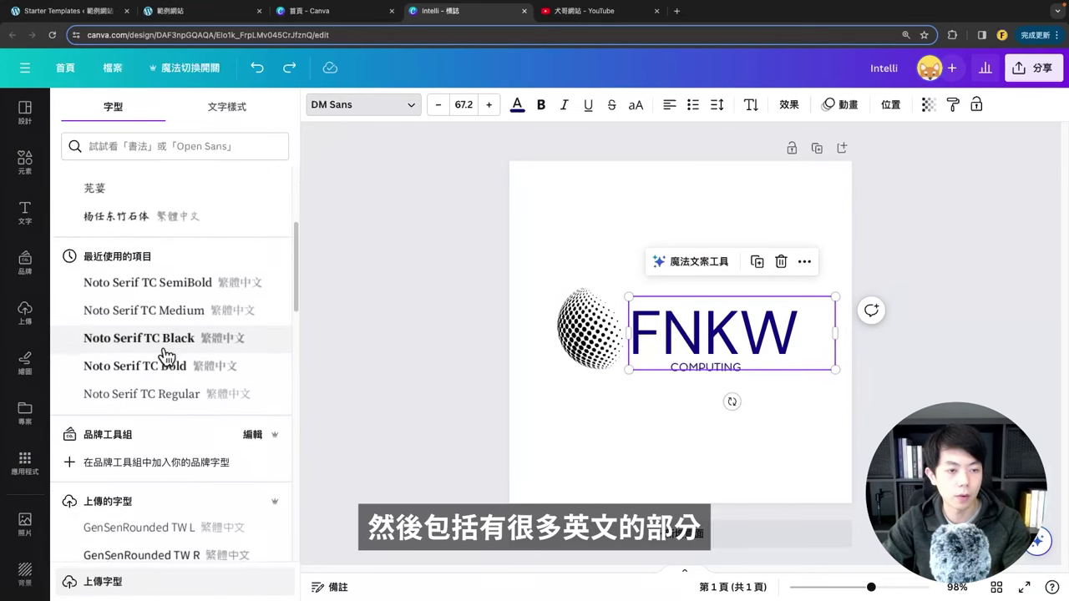
scroll(194, 413, "down", 5)
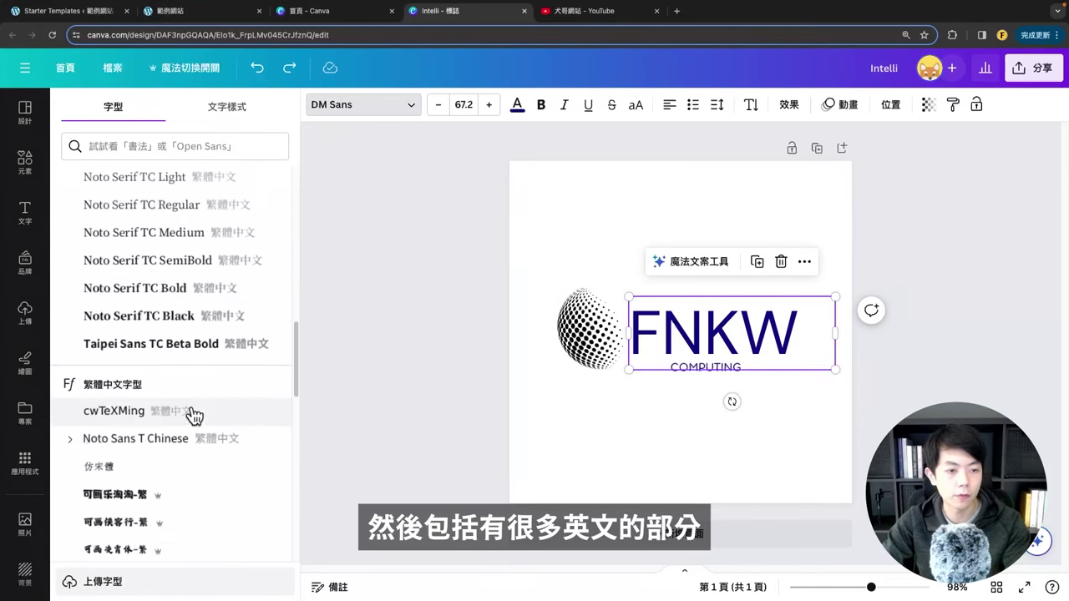
scroll(194, 414, "down", 1)
scroll(193, 415, "up", 5)
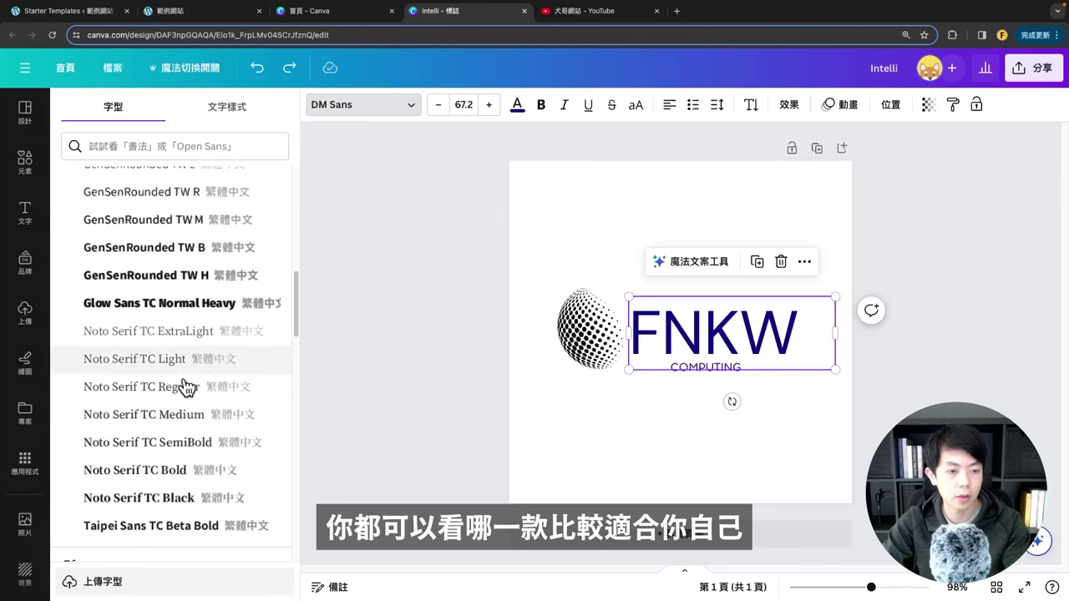
left_click(186, 385)
left_click_drag(692, 334, 688, 328)
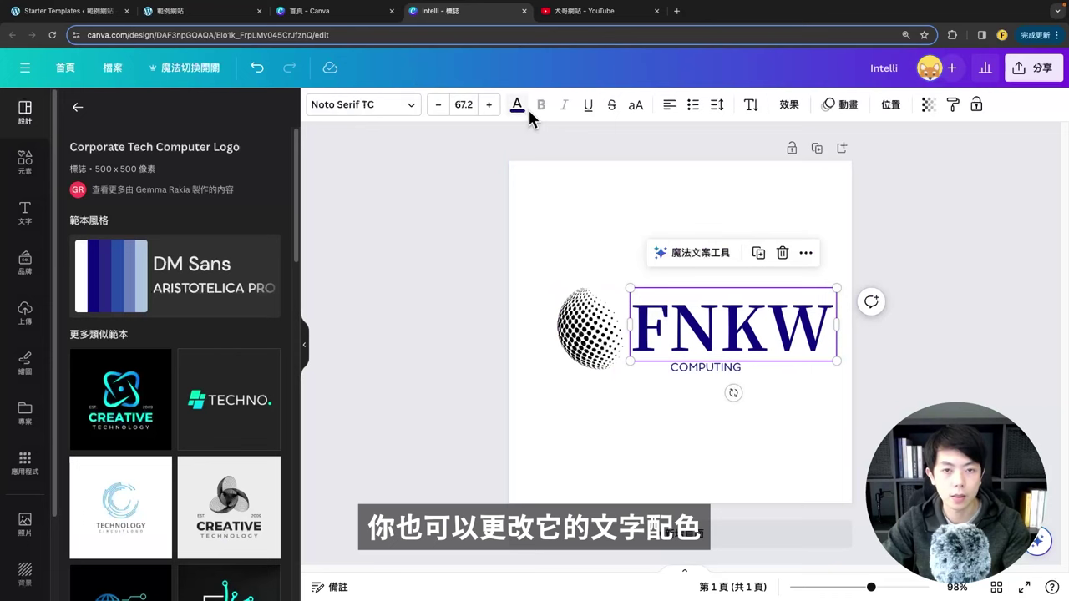
left_click(517, 104)
left_click(112, 457)
Step: Left-align the subtitle under FNKW and colour DIGITAL MARKETING the same dark grey
left_click(692, 367)
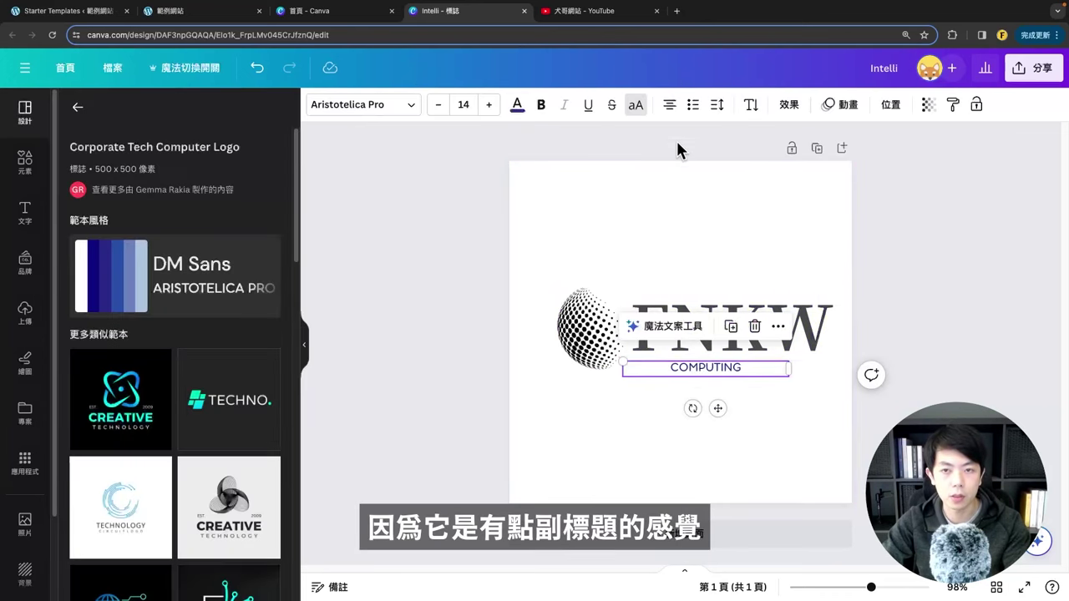
left_click(669, 105)
left_click_drag(660, 371, 672, 365)
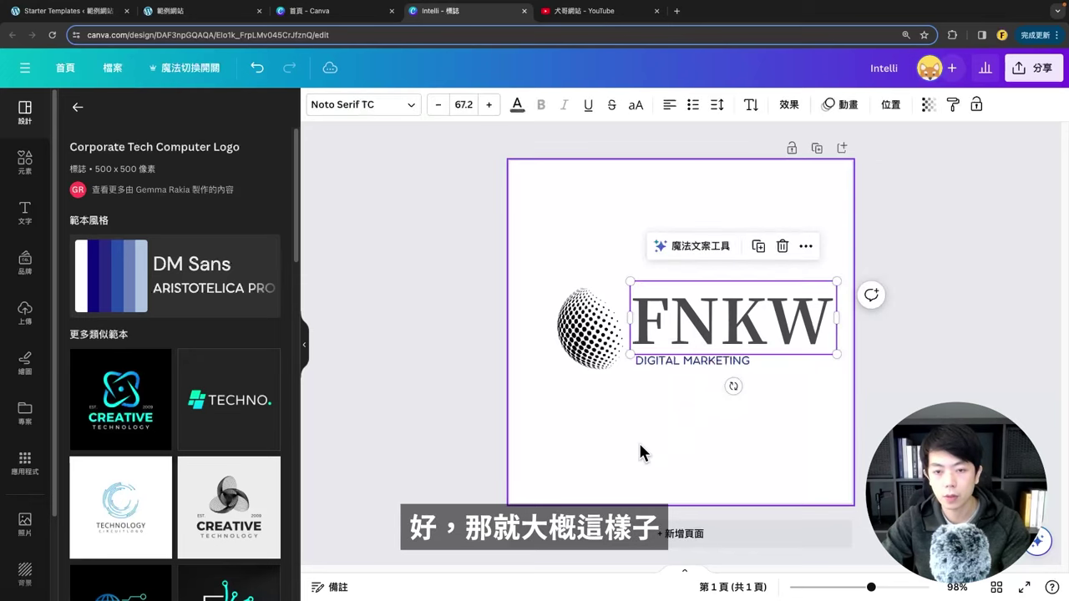
left_click(640, 447)
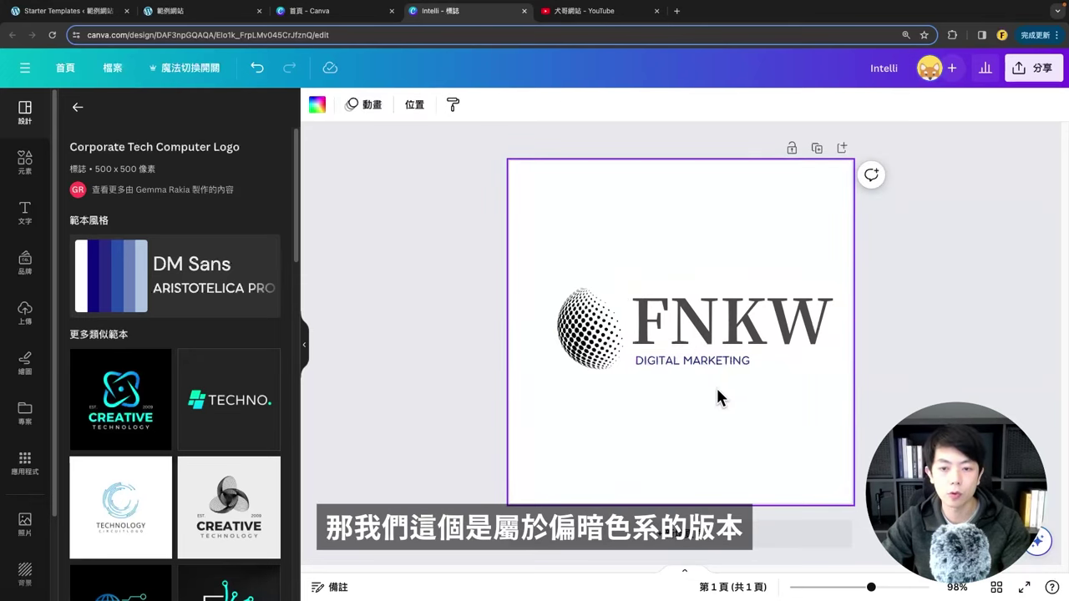
left_click(665, 360)
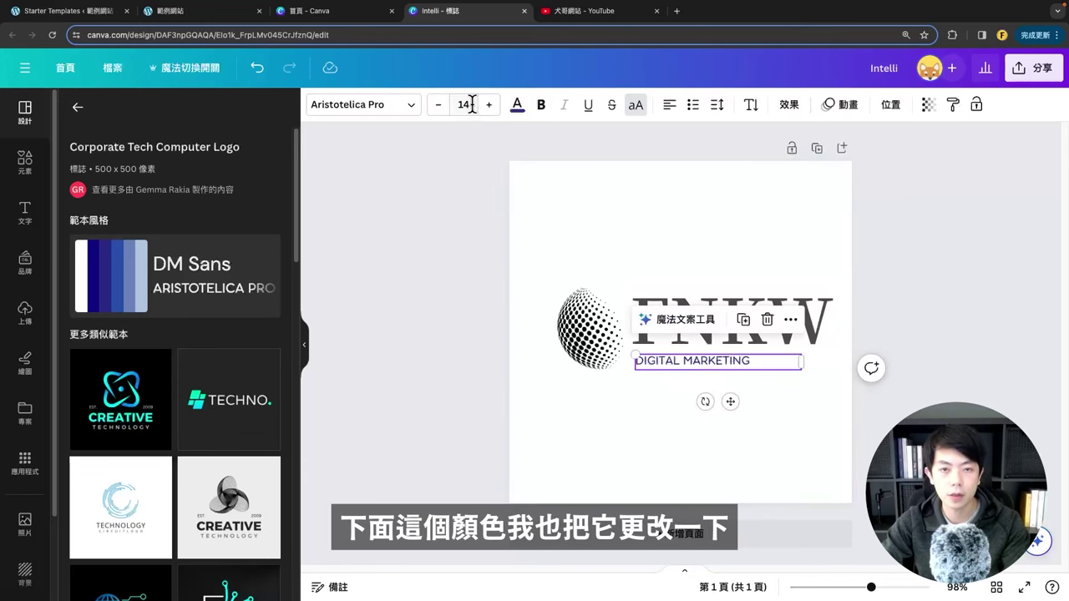
left_click(518, 106)
left_click(109, 474)
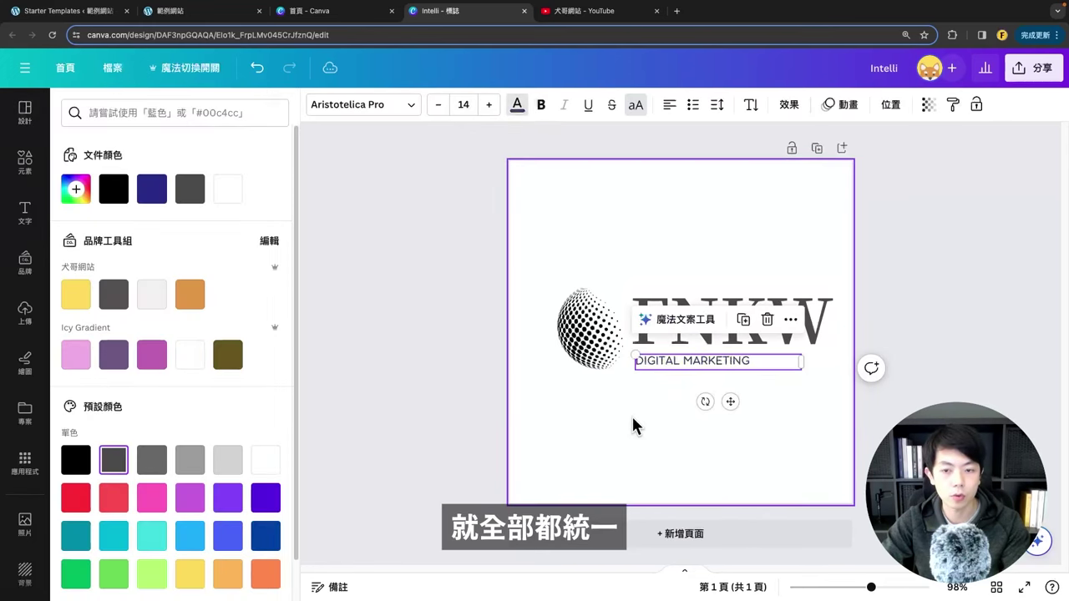
left_click(632, 422)
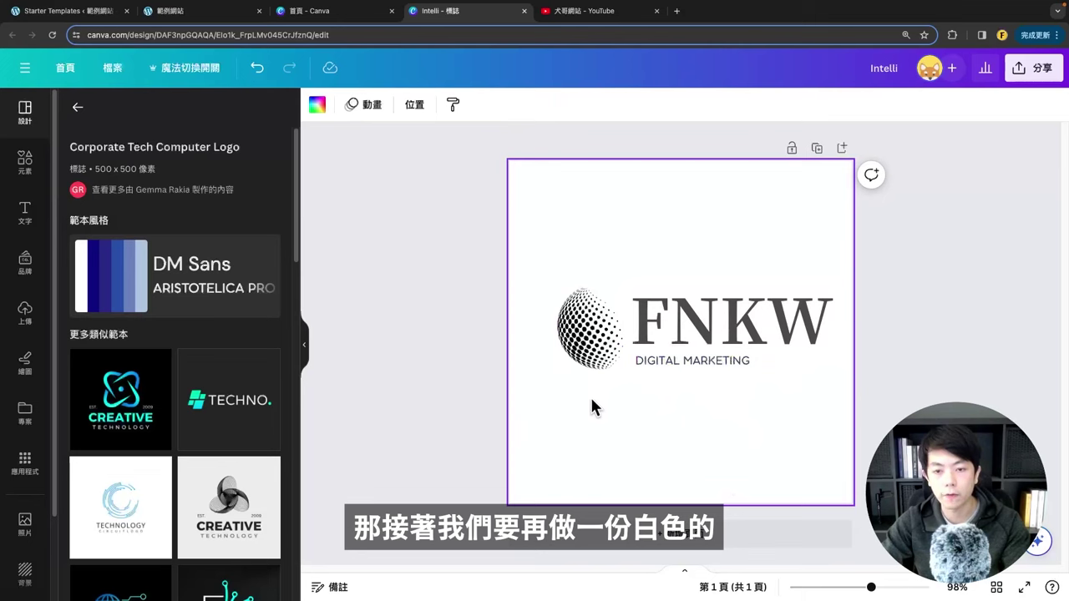
Step: Select the globe and both text lines and enlarge the whole logo
left_click_drag(554, 399, 693, 289)
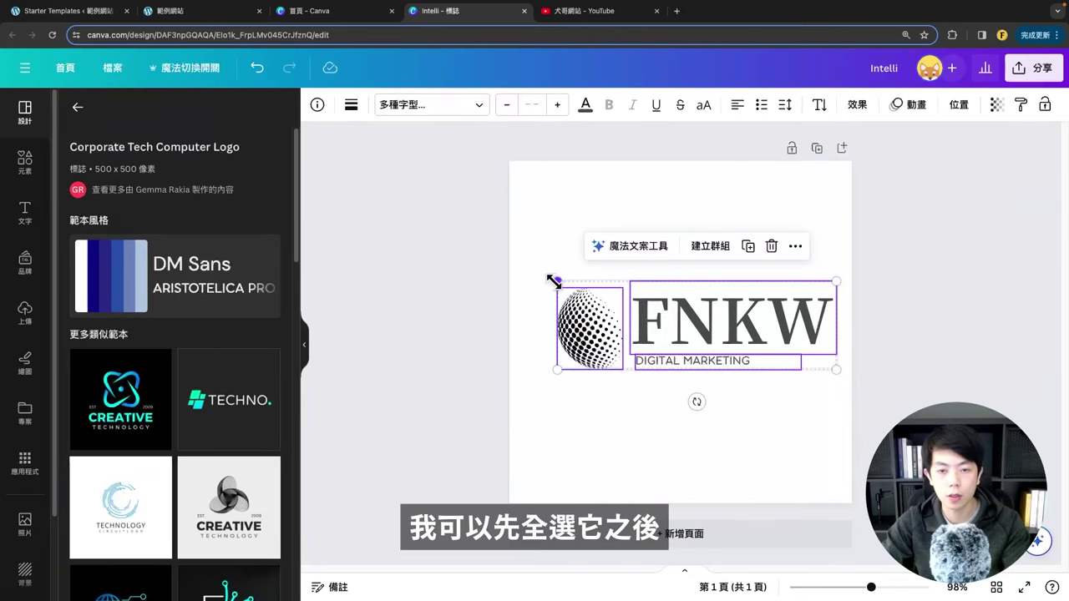
left_click_drag(556, 281, 529, 269)
left_click(668, 217)
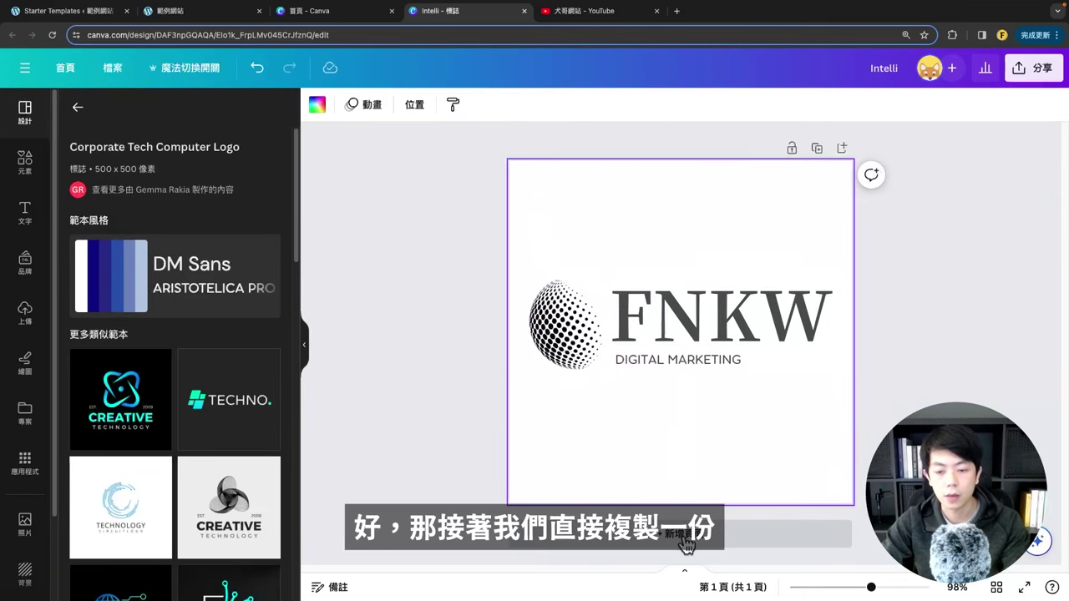
Step: Duplicate the page and give page 2 a black background with a white globe and text
left_click(817, 149)
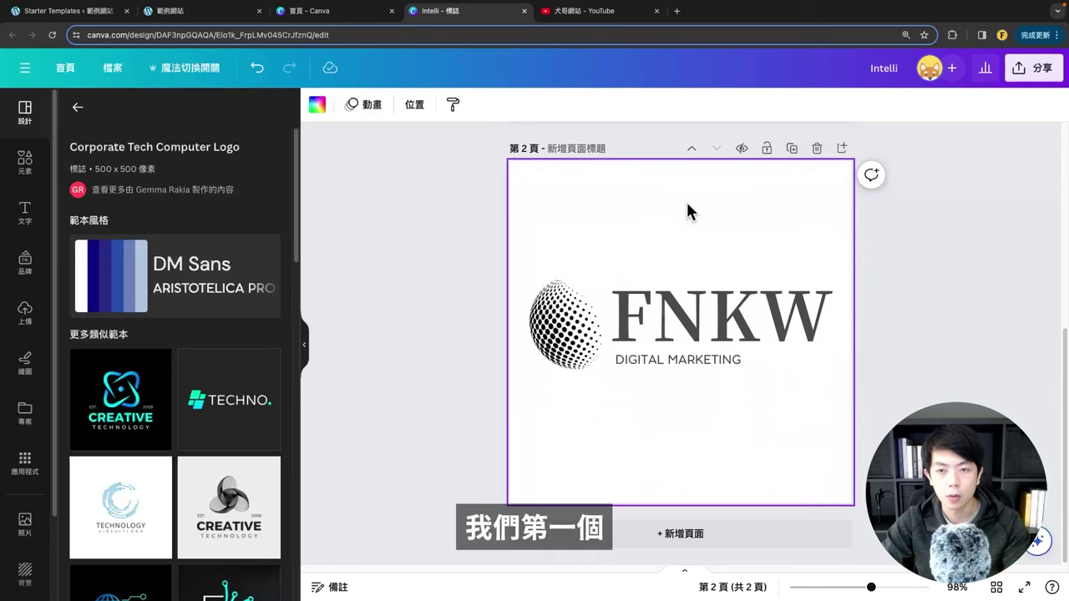
left_click(321, 109)
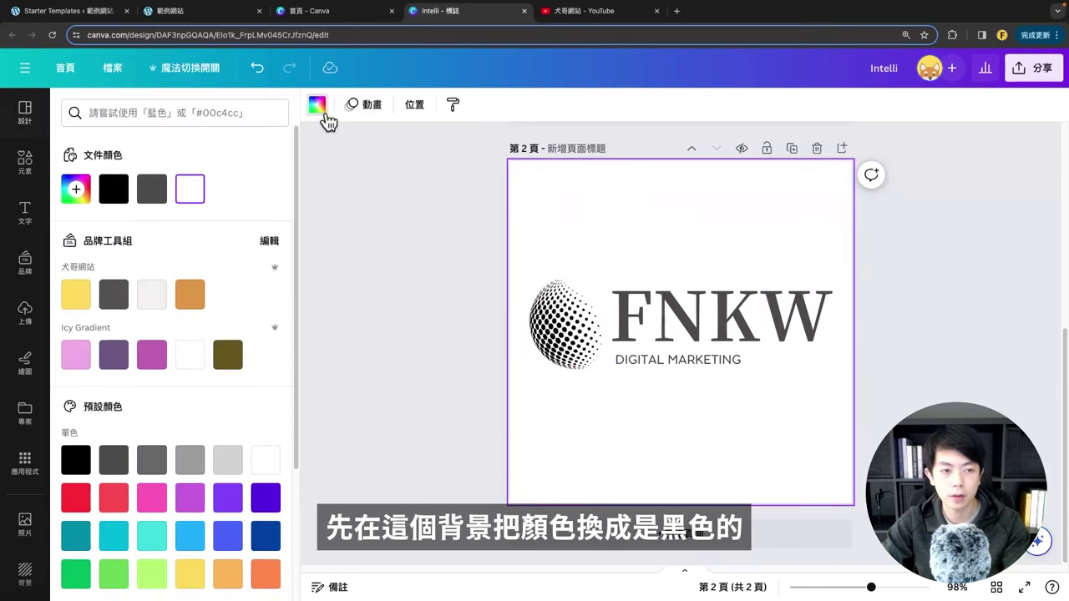
left_click(113, 188)
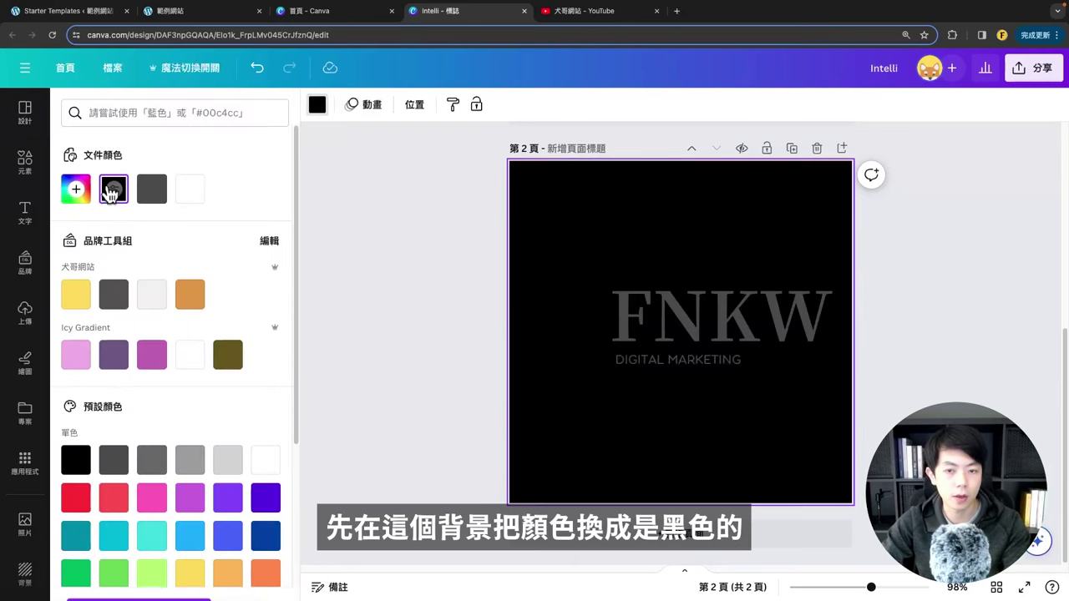
left_click(572, 316)
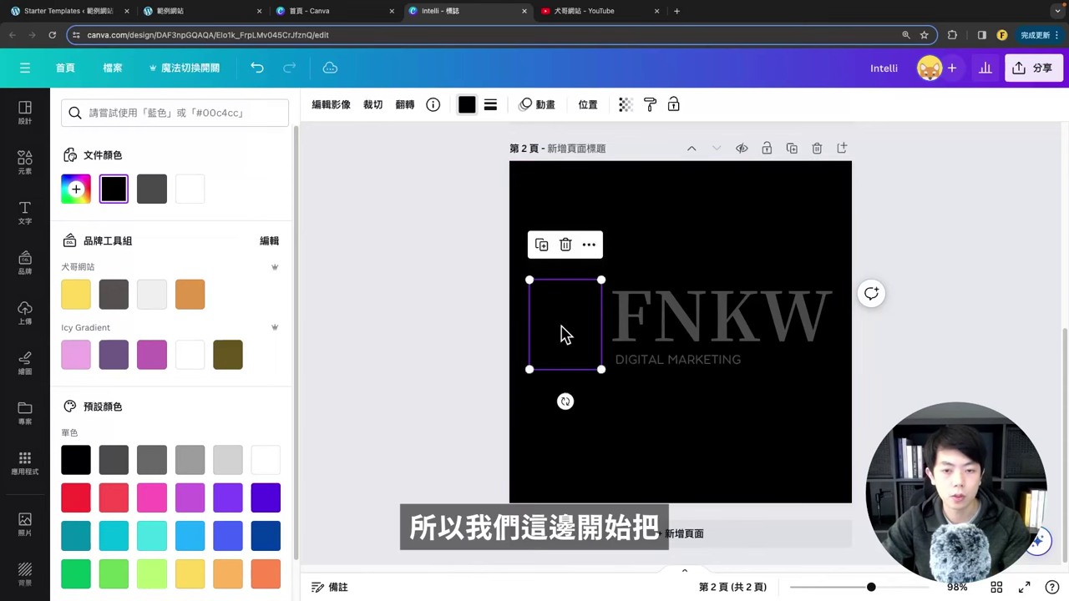
key("Escape")
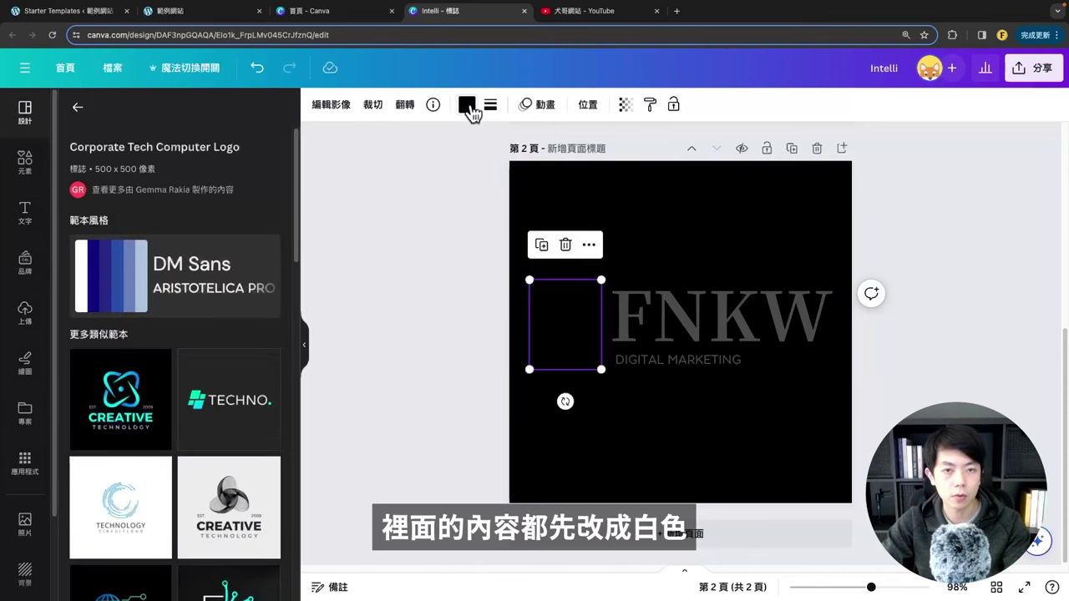
left_click(466, 104)
left_click(196, 188)
left_click(622, 437)
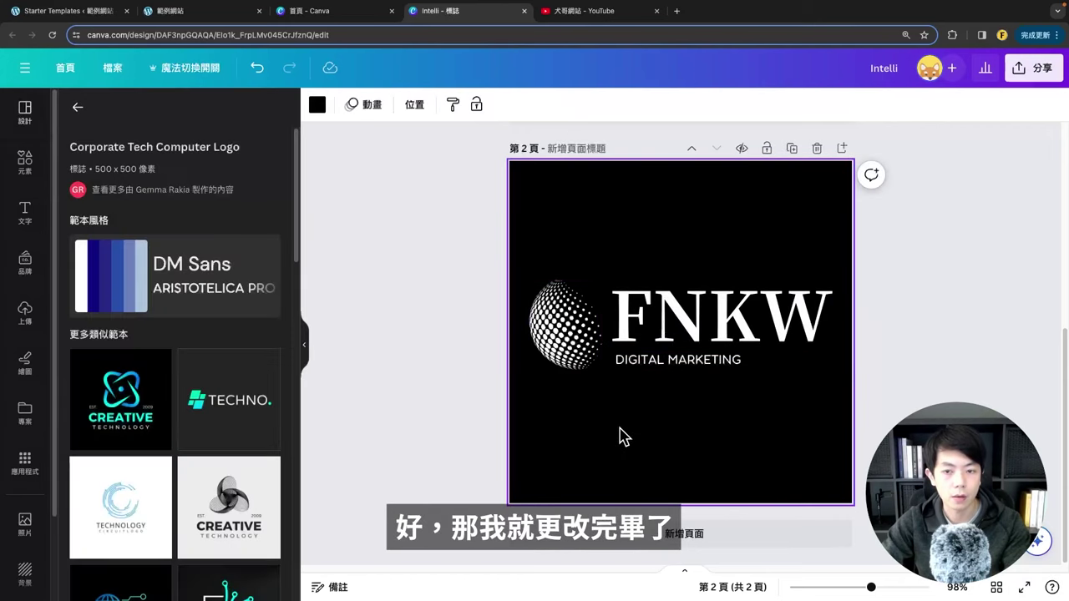
scroll(677, 435, "up", 5)
scroll(598, 354, "down", 2)
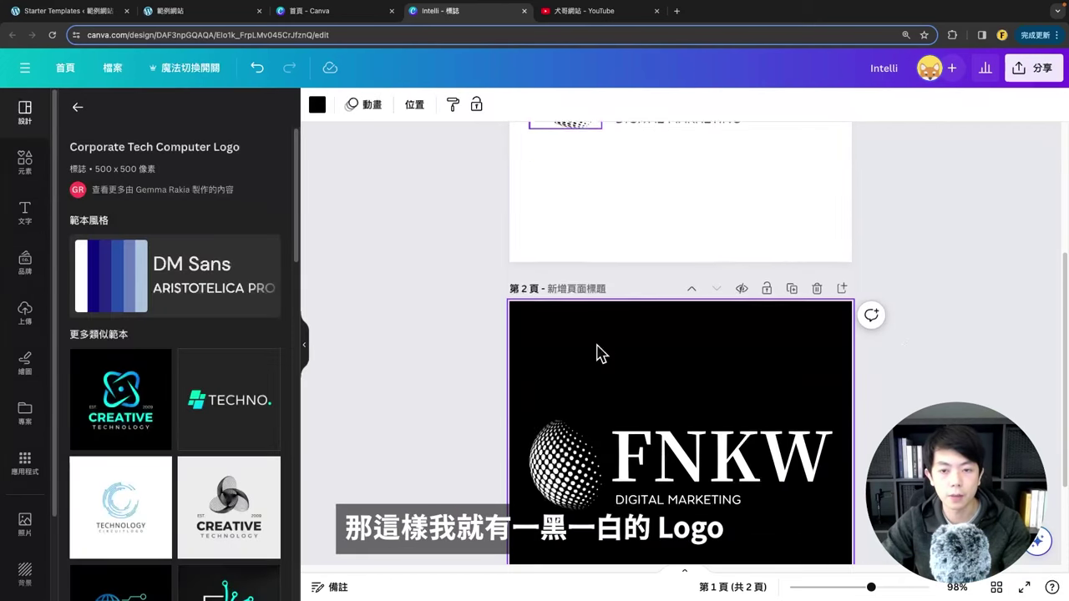
scroll(602, 353, "up", 3)
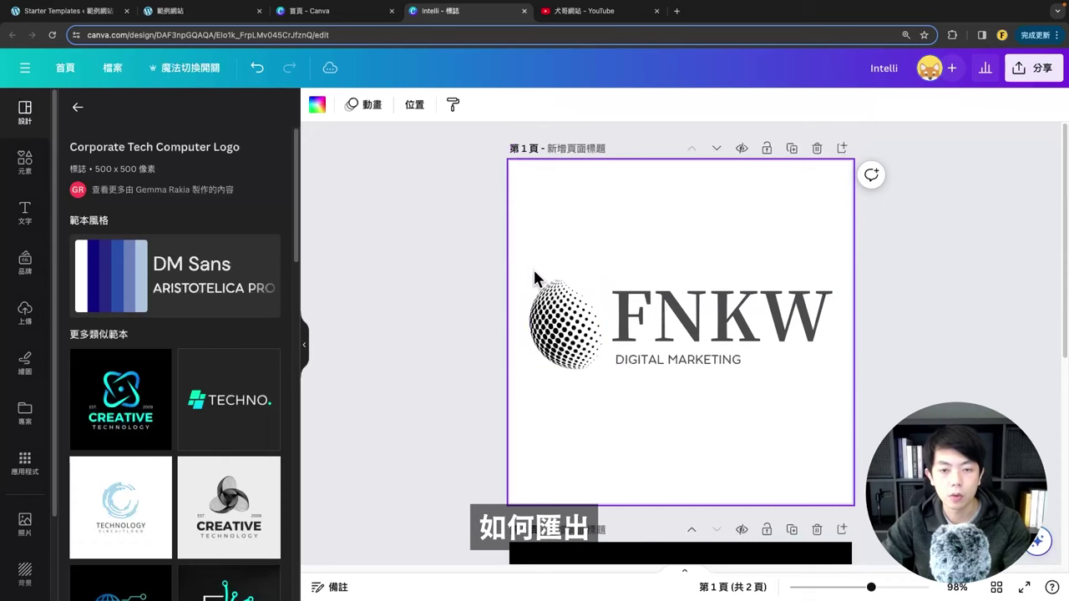
Step: Download just the page 1 logo as a transparent PNG scaled to 1.375× (759 × 441 px)
left_click_drag(527, 253, 702, 413)
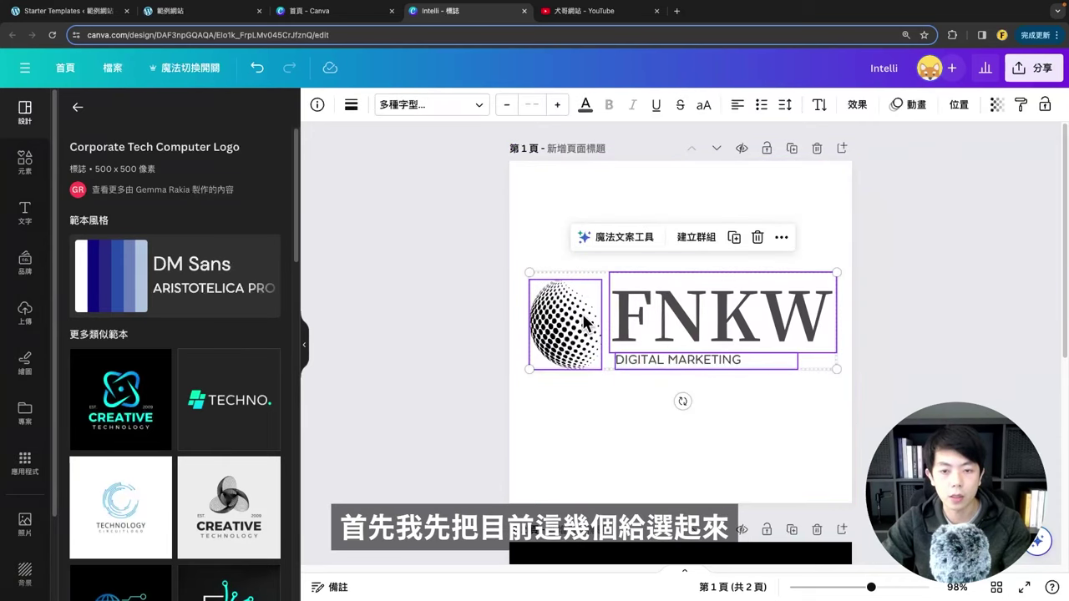
right_click(673, 317)
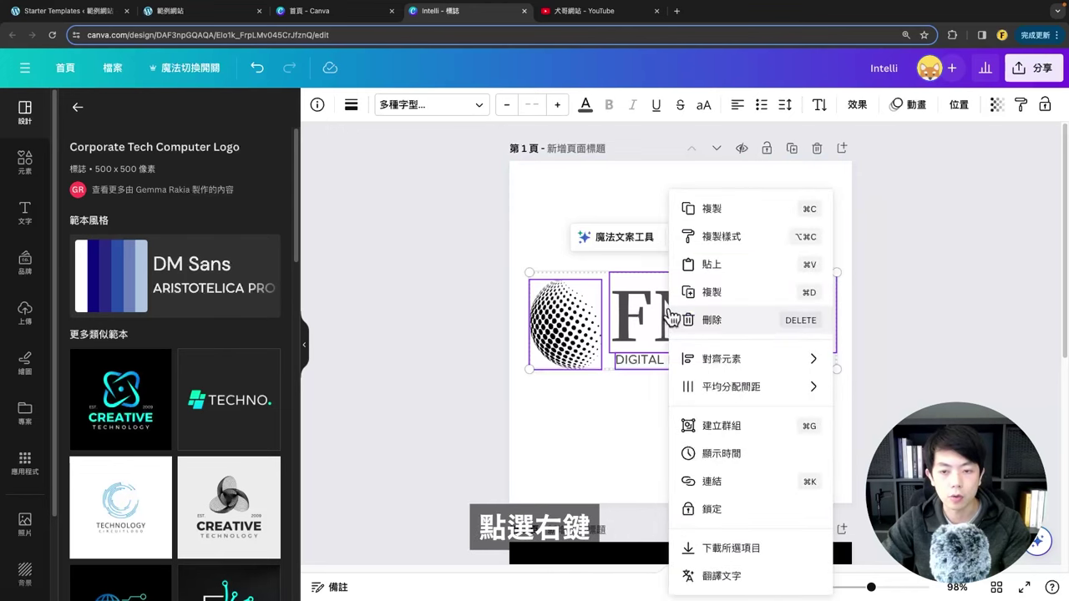
left_click(734, 553)
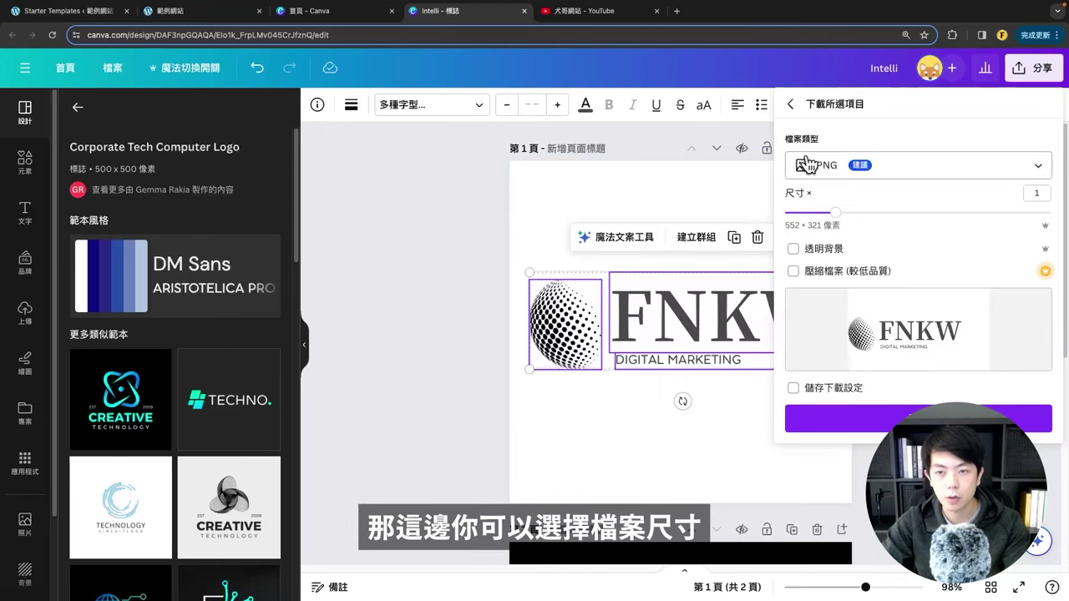
left_click(833, 172)
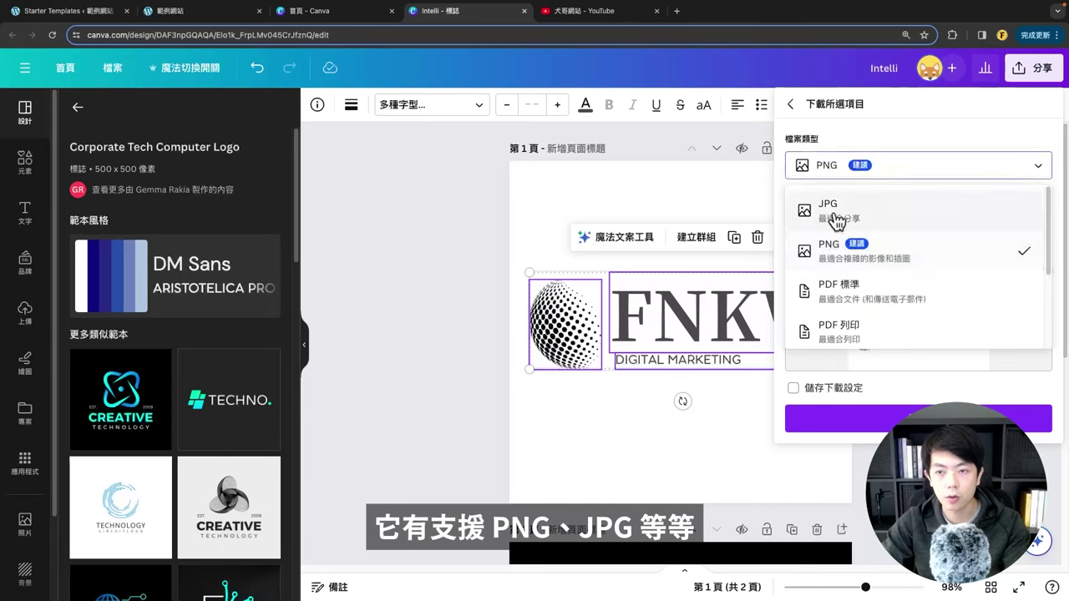
left_click(811, 248)
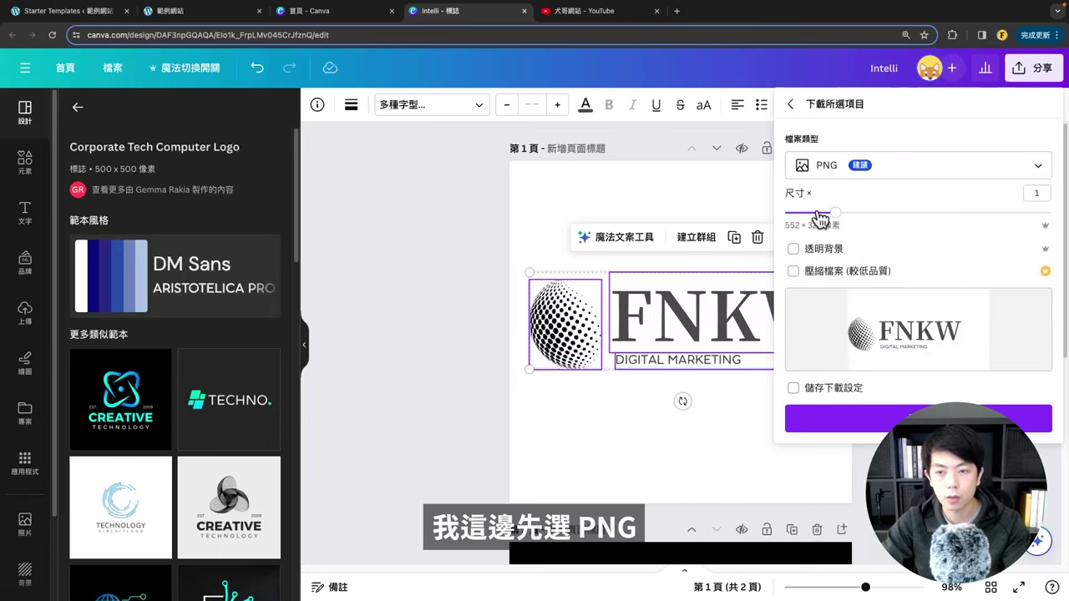
left_click_drag(836, 216, 873, 219)
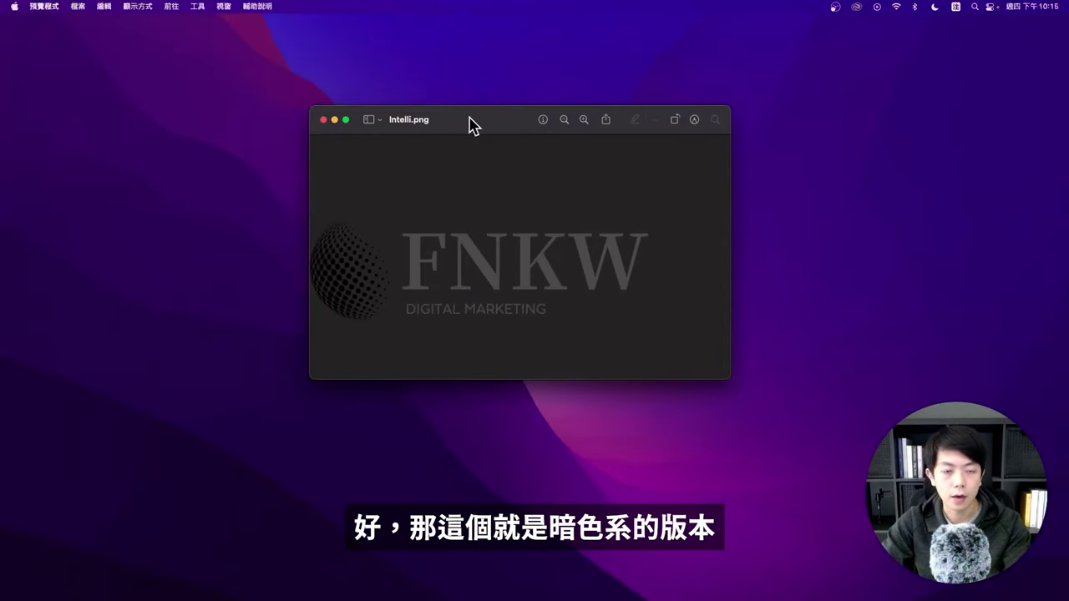
Step: Centre Intelli.png in Preview, inspect the logo's margins, then close the image
left_click_drag(470, 124, 533, 107)
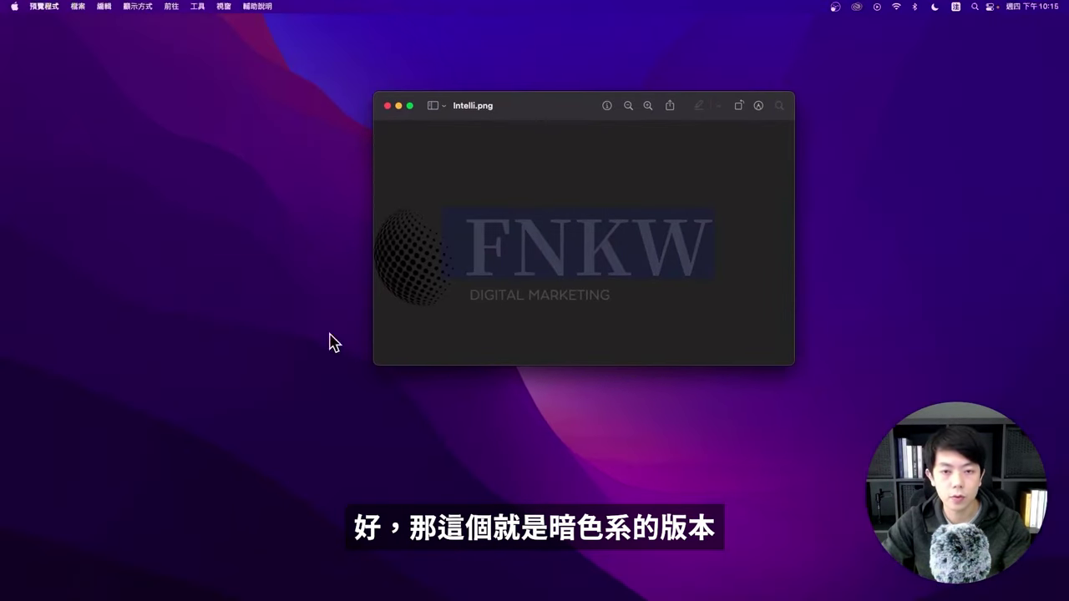
left_click(449, 377)
left_click(500, 267)
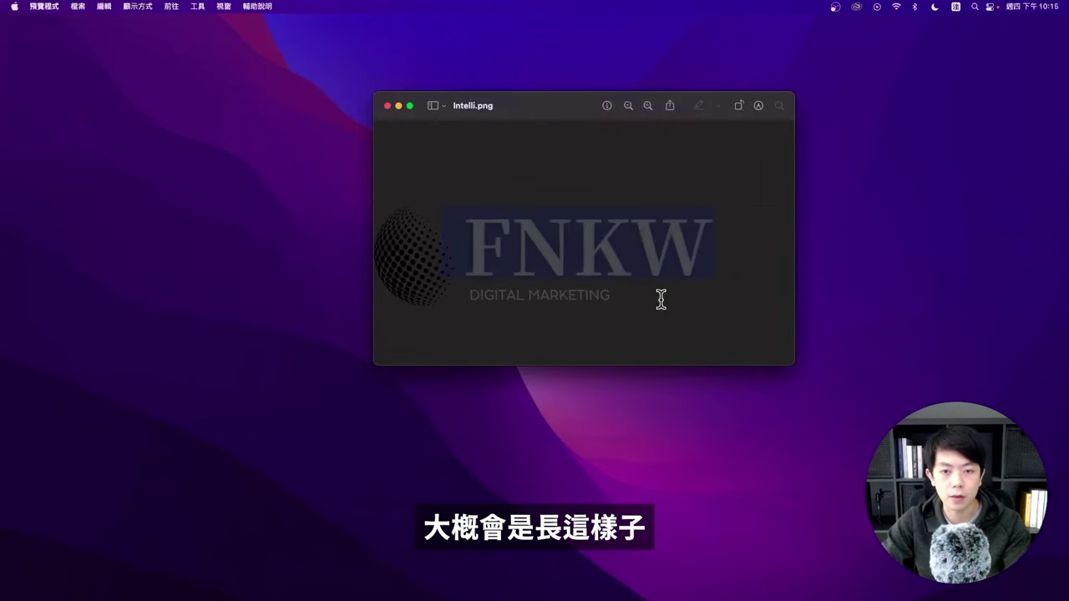
left_click(538, 325)
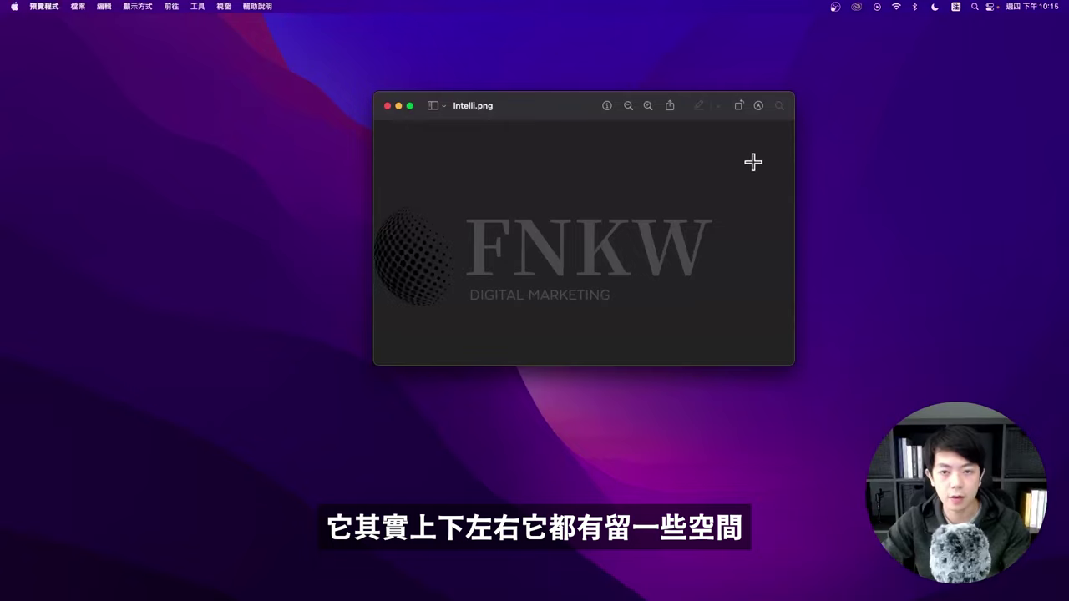
left_click_drag(738, 284, 725, 342)
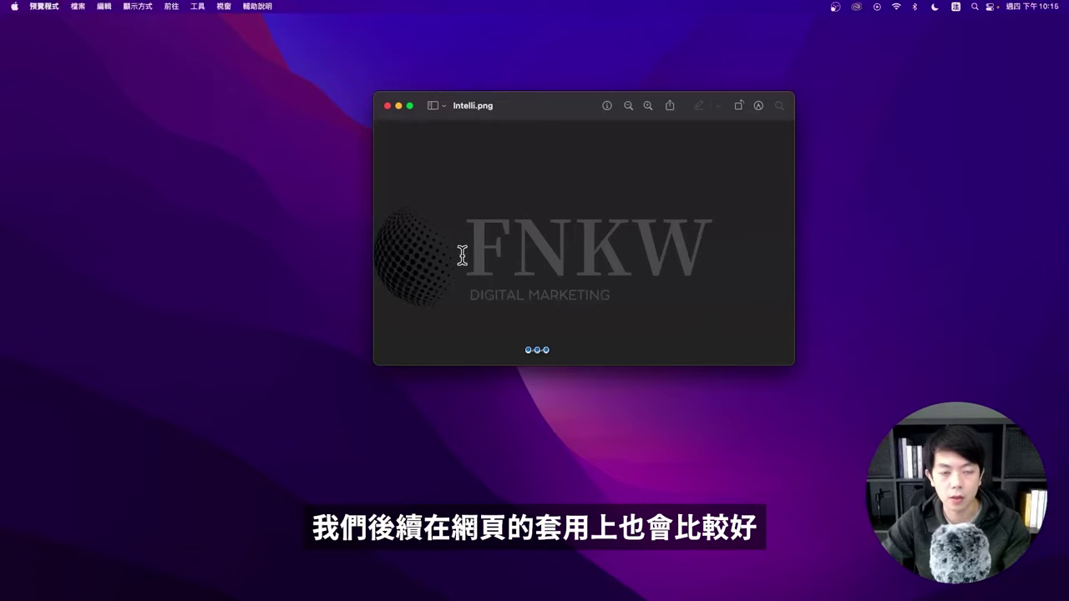
left_click(387, 105)
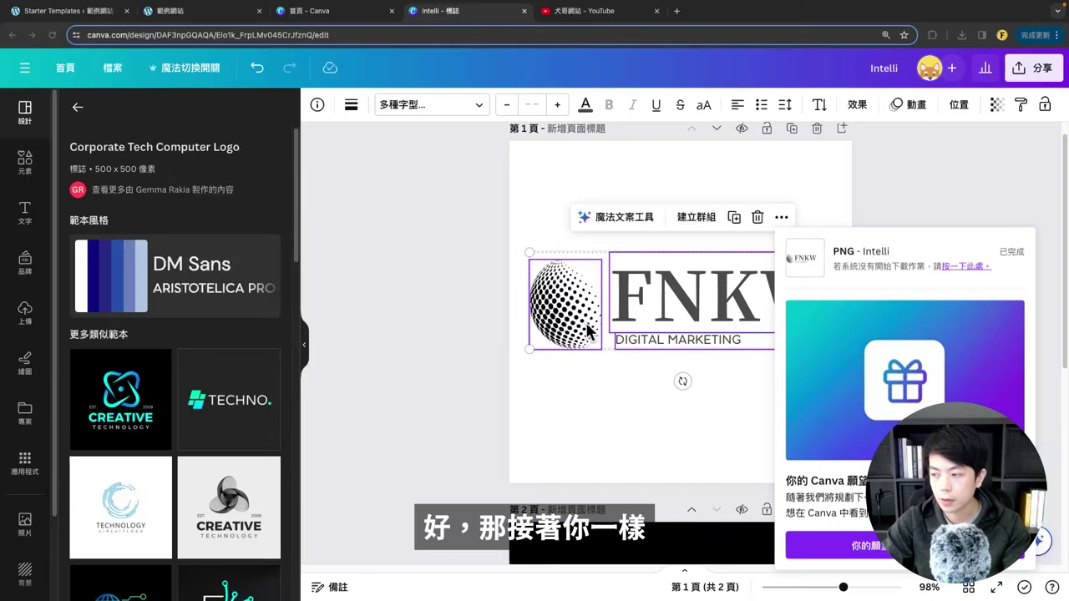
Step: Select every element of the white-on-black logo on page 2 and open its download options
scroll(1011, 257, "down", 5)
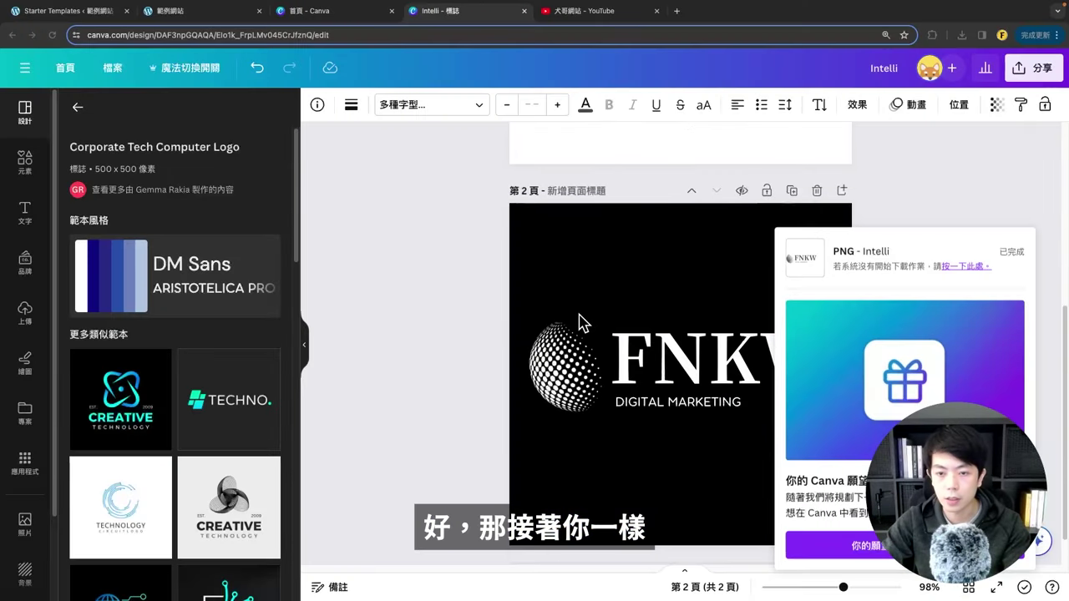
left_click(558, 326)
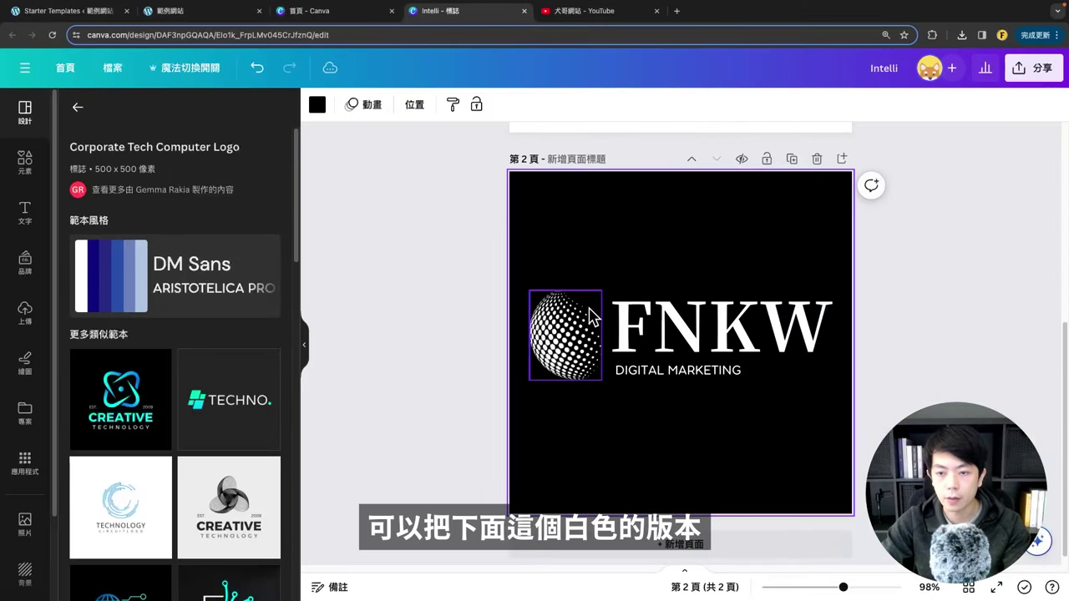
left_click(573, 422)
key("super+a")
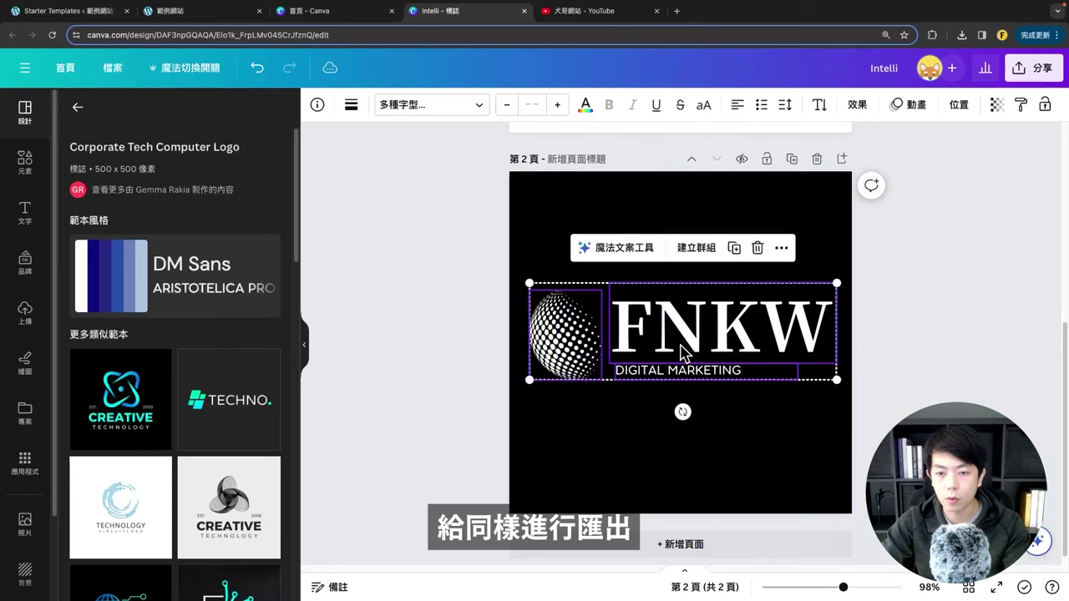
left_click(804, 359)
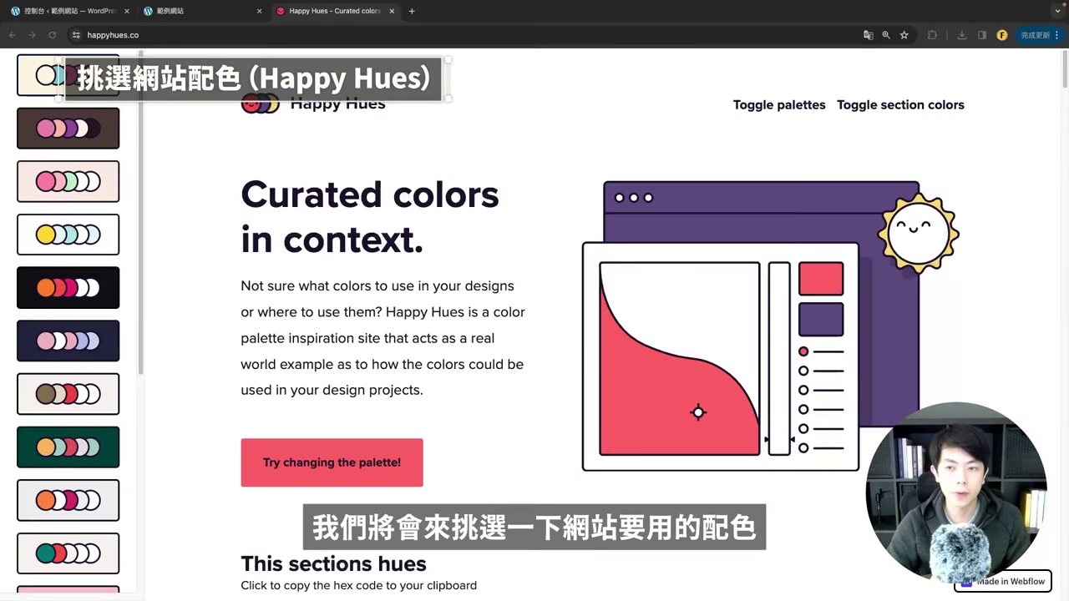
Step: Review the WordPress sample site's colours, then come back to Happy Hues
left_click(171, 12)
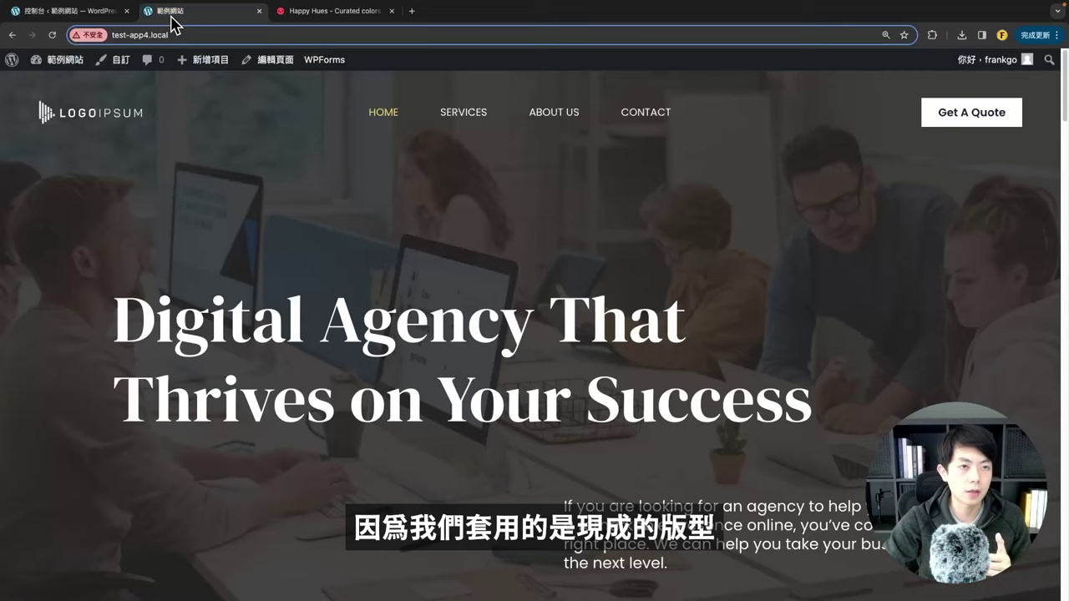
scroll(350, 275, "down", 15)
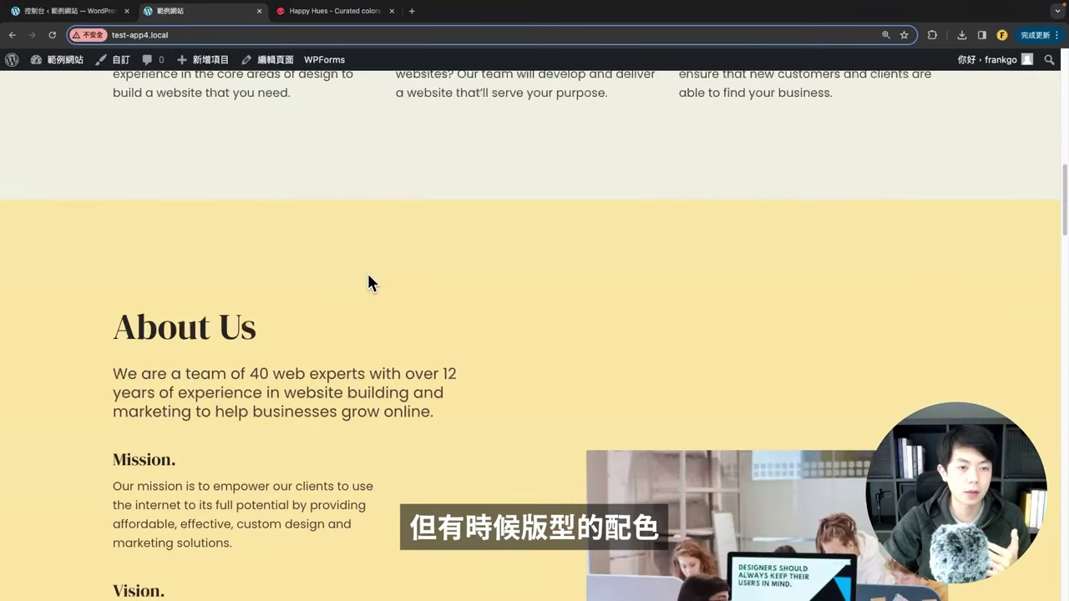
scroll(368, 281, "up", 15)
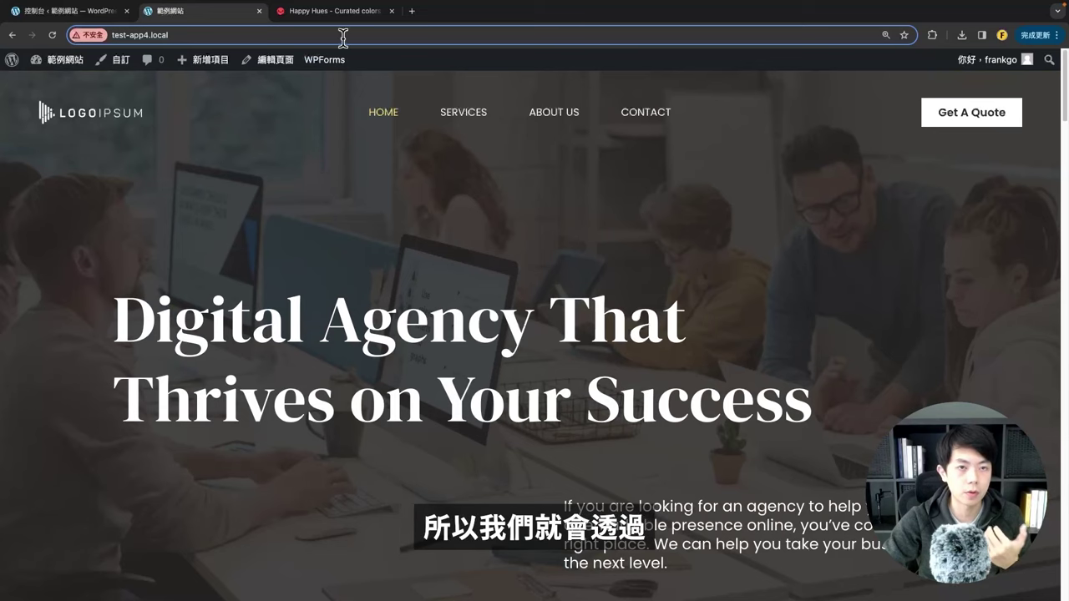
left_click(334, 12)
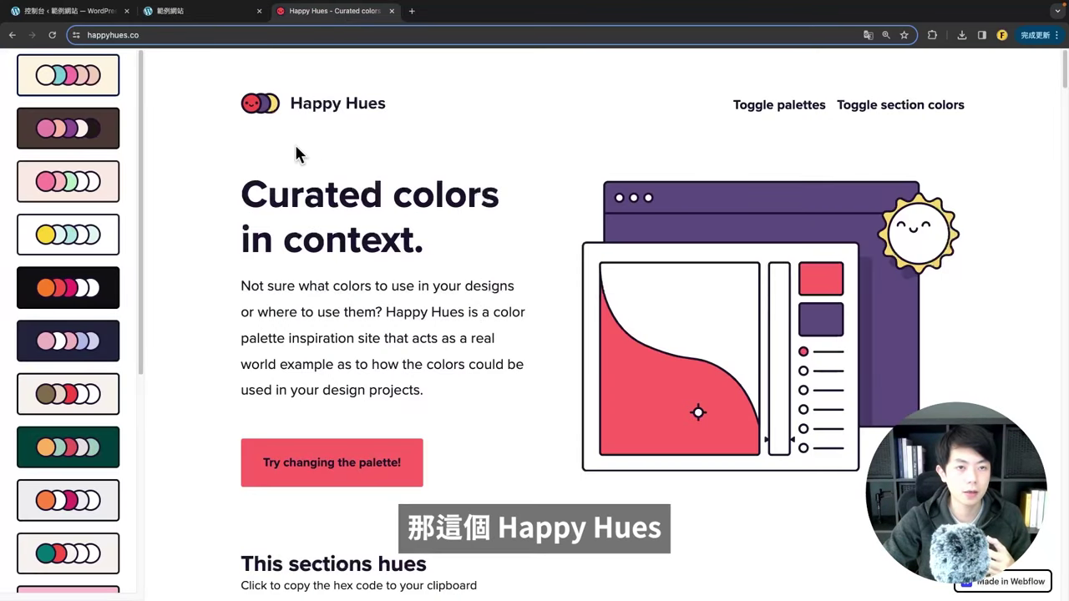
Step: Apply the dark brown and pink palette 13 and scroll through the recoloured demo page
left_click(75, 137)
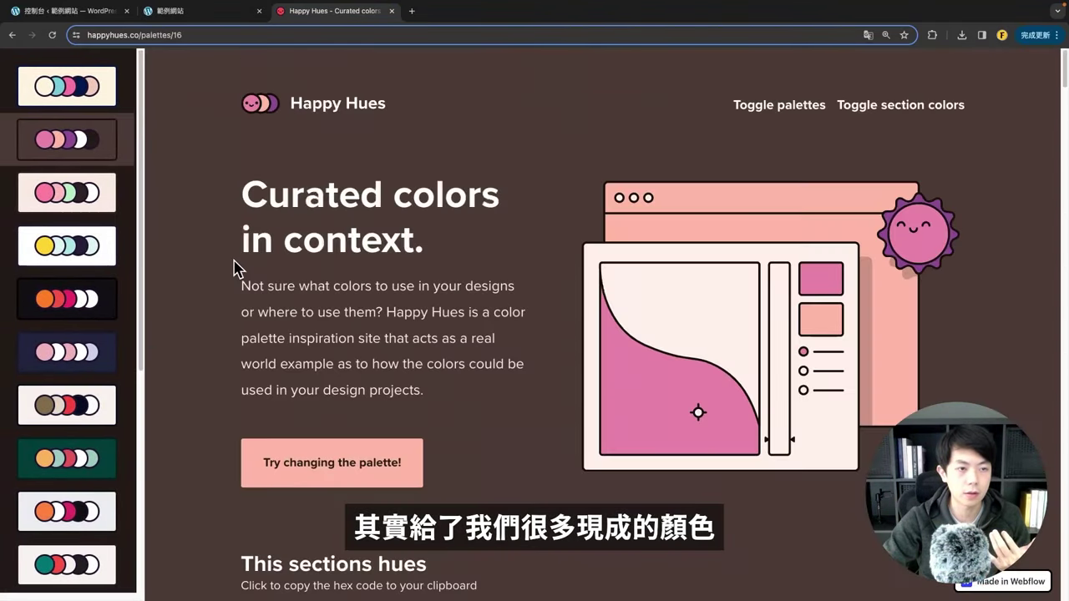
scroll(422, 259, "down", 6)
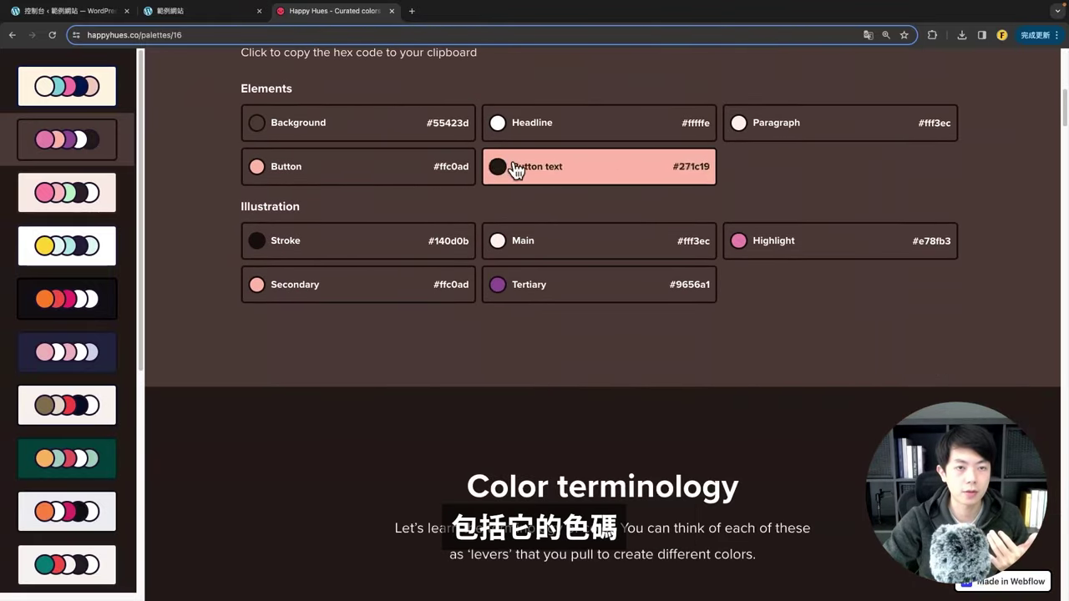
scroll(479, 309, "down", 3)
scroll(479, 309, "down", 6)
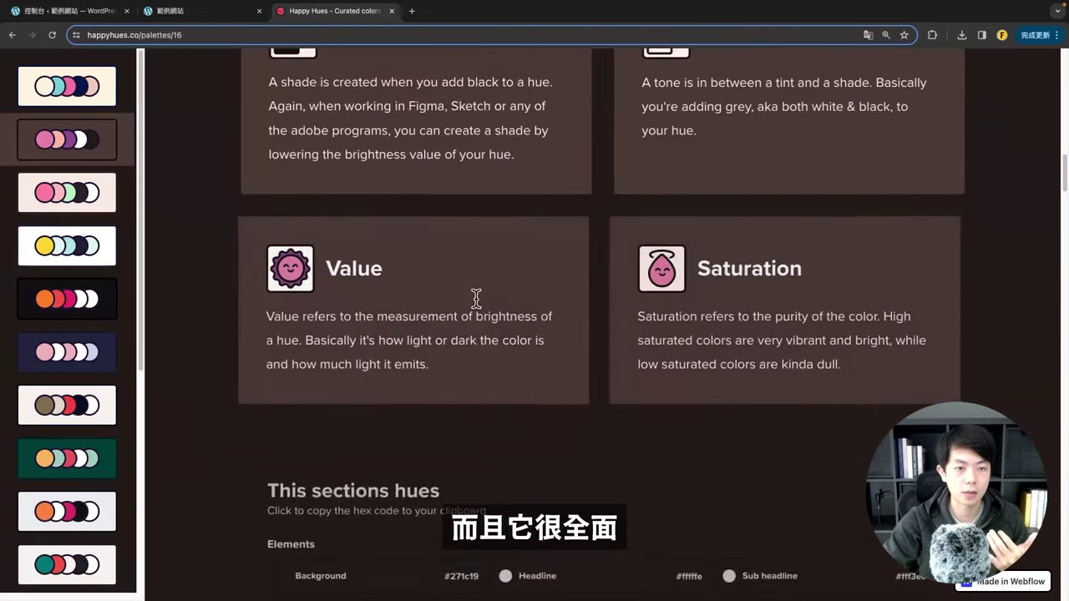
scroll(477, 300, "up", 5)
scroll(443, 261, "down", 15)
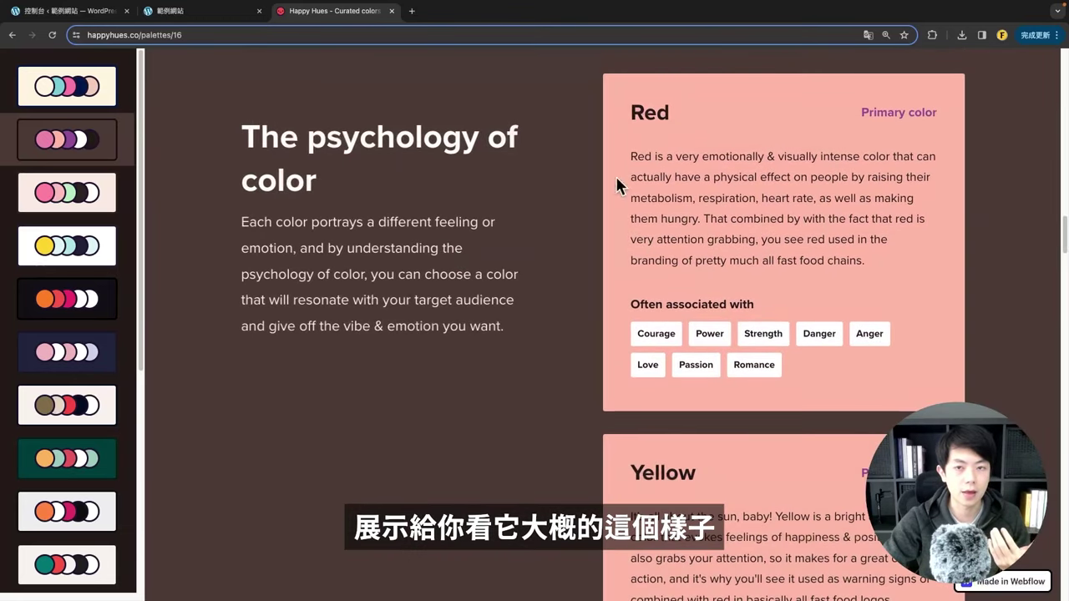
scroll(418, 242, "down", 4)
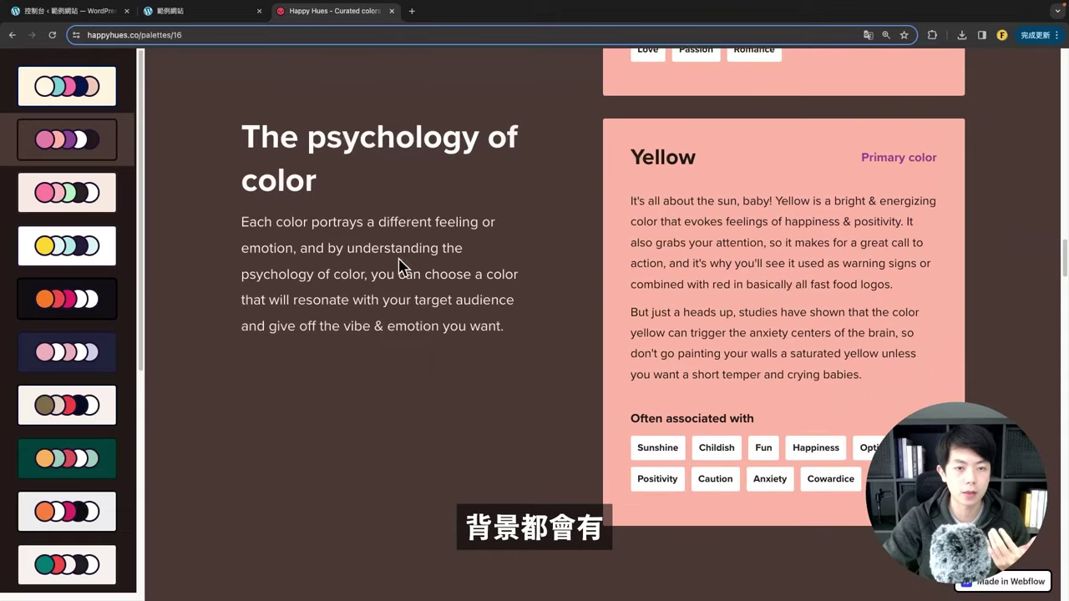
scroll(399, 267, "down", 3)
Step: Try the yellow and dark-orange palettes, then apply the beige and brown coffee palette
left_click(71, 246)
left_click(78, 298)
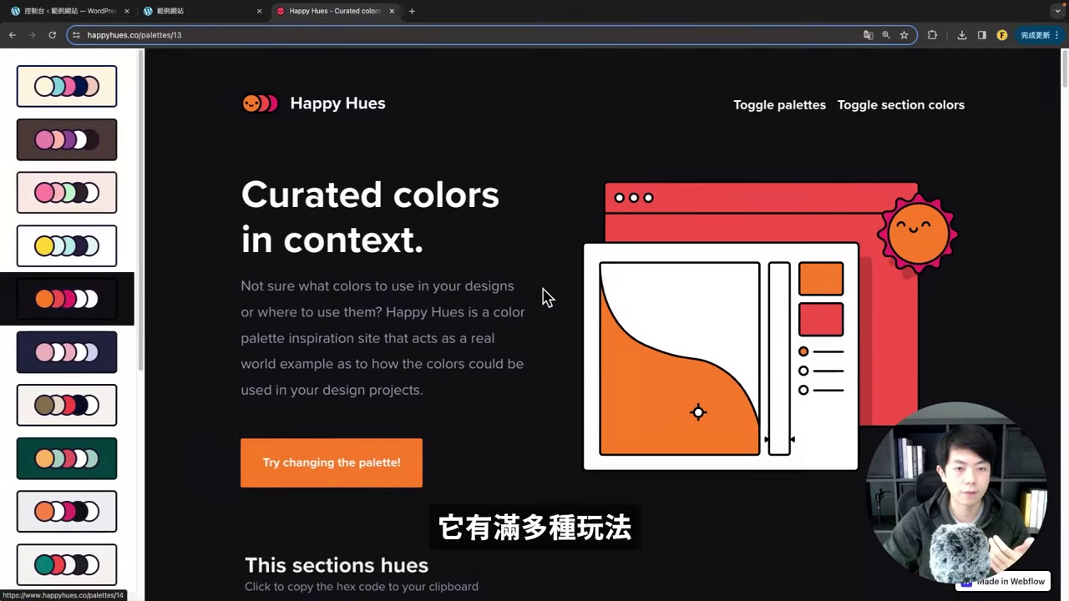
scroll(539, 288, "down", 20)
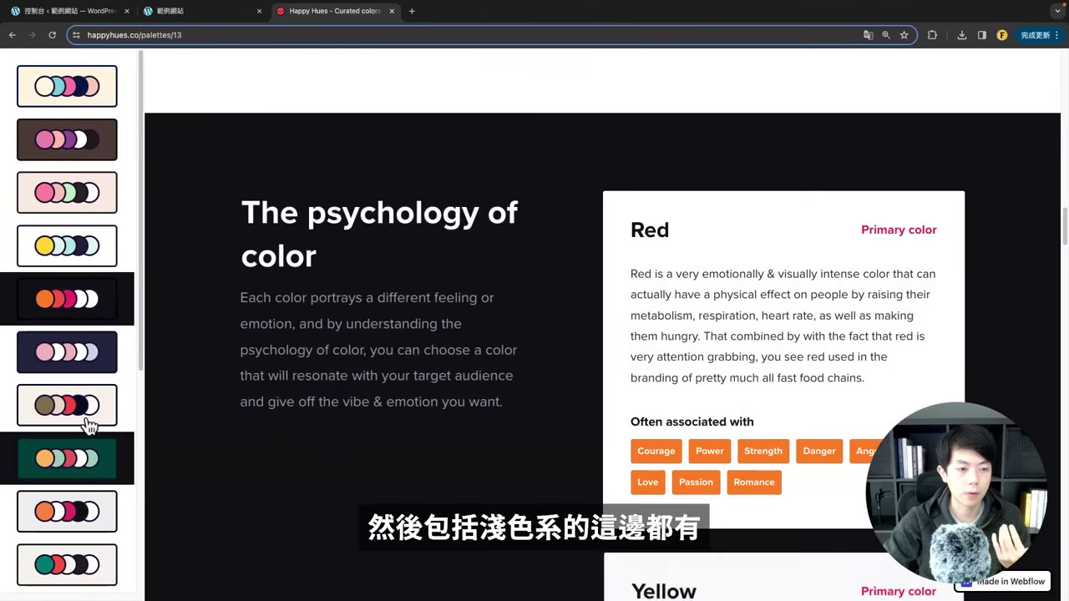
left_click(73, 405)
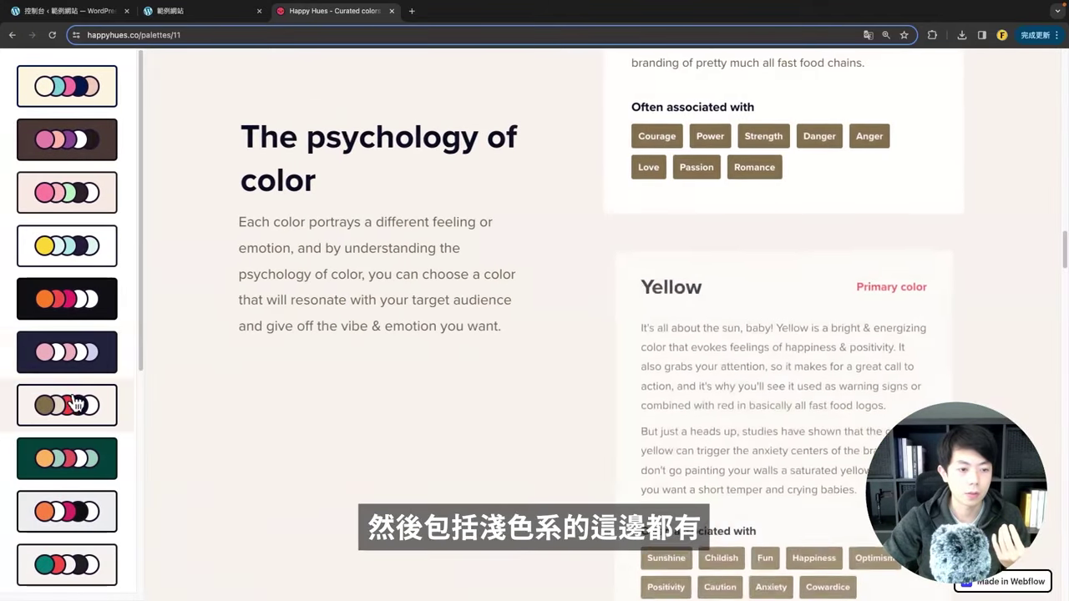
scroll(73, 405, "down", 5)
scroll(100, 418, "up", 7)
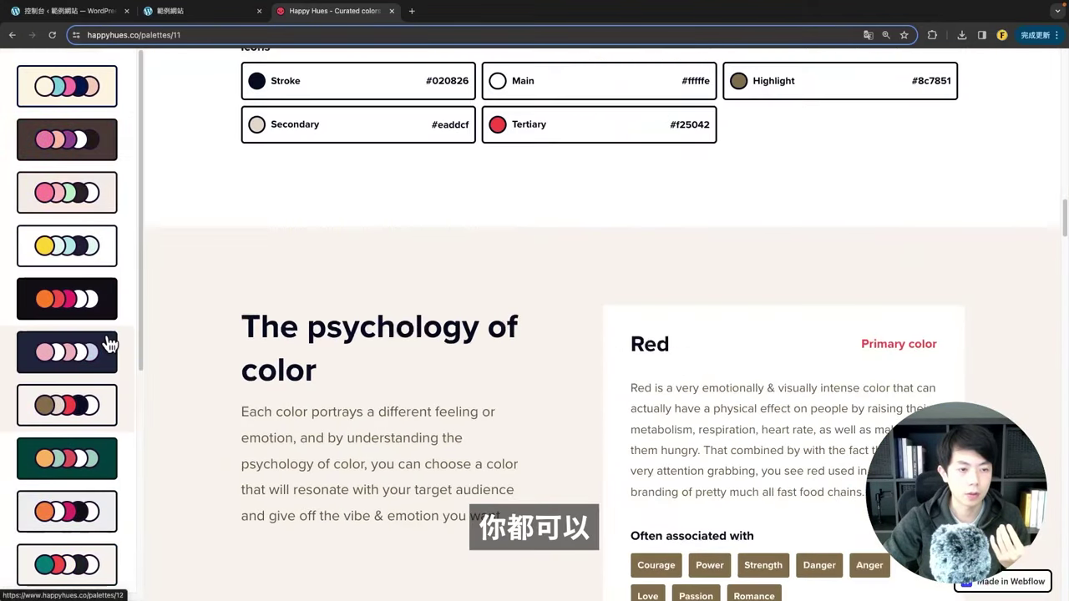
scroll(92, 250, "up", 10)
scroll(343, 251, "up", 15)
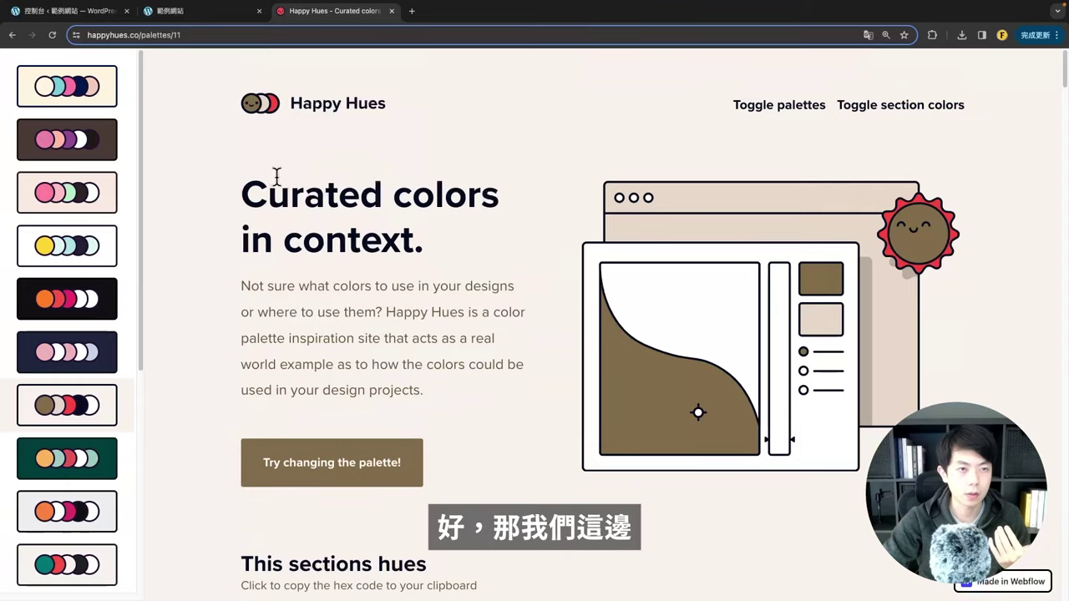
Step: Compare the coffee palette against the yellow scheme on the WordPress sample site
left_click(186, 14)
scroll(292, 242, "down", 10)
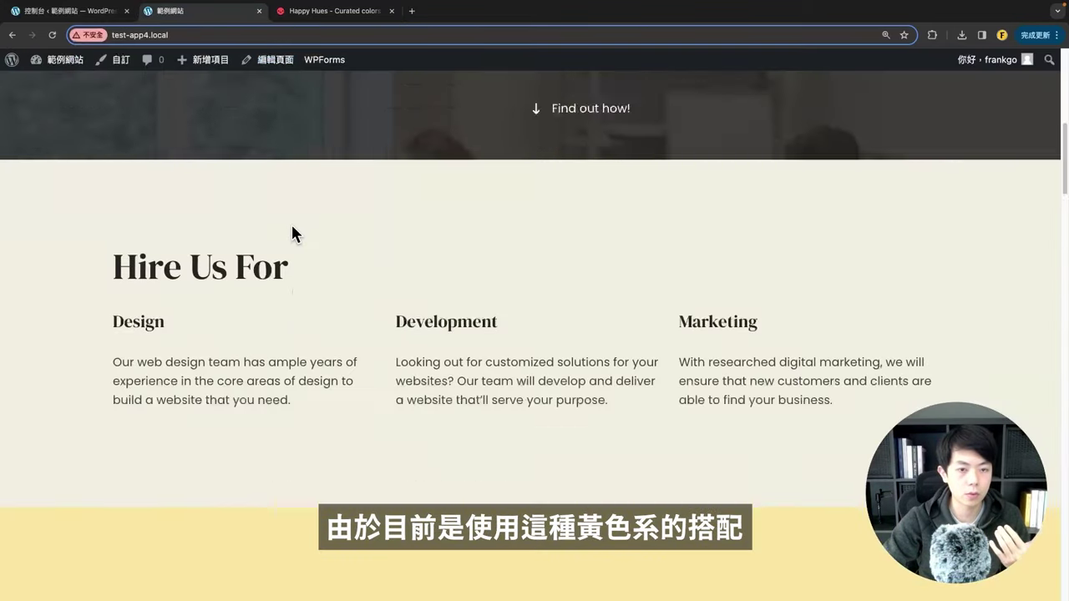
scroll(187, 223, "up", 1)
scroll(288, 227, "down", 6)
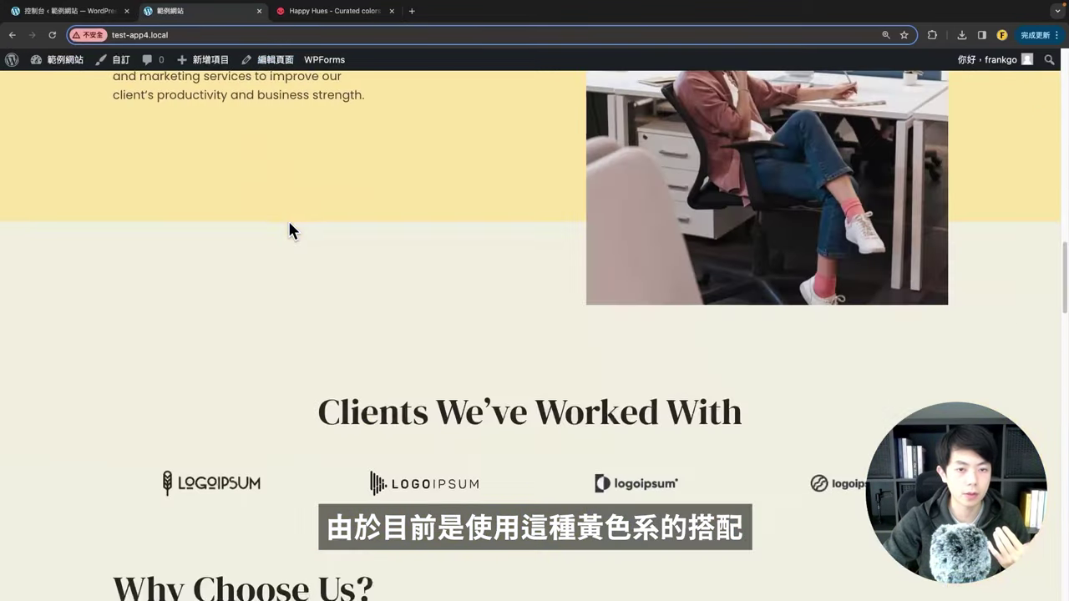
scroll(307, 235, "up", 15)
Step: Review palette 11's 'This sections hues' colors: background #f9f4ef, paragraph #716040, button #8c7851
left_click(308, 19)
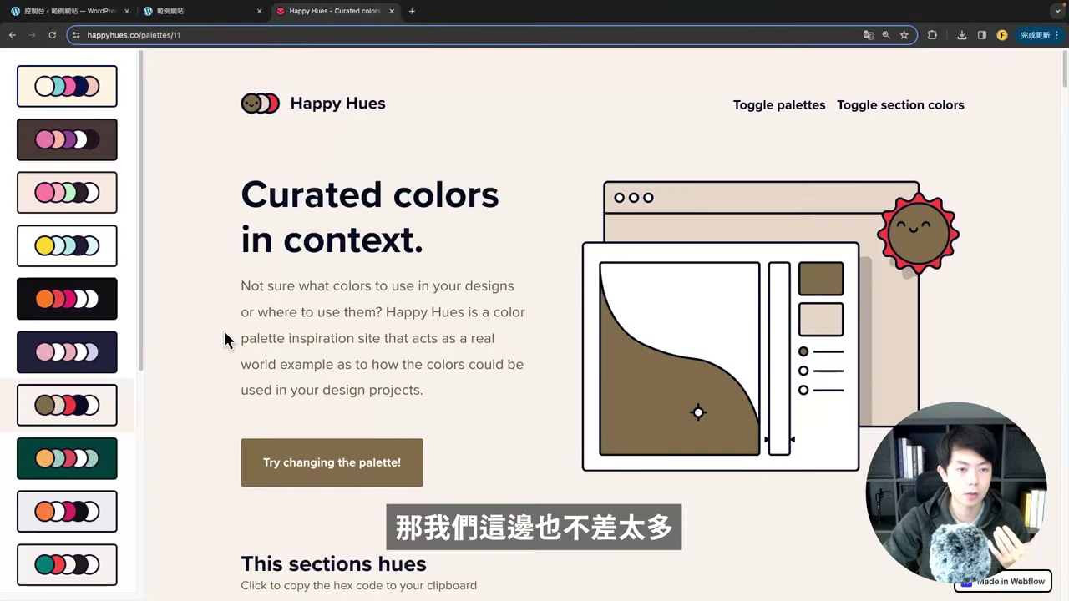
scroll(200, 334, "down", 2)
scroll(92, 434, "down", 2)
scroll(150, 384, "down", 2)
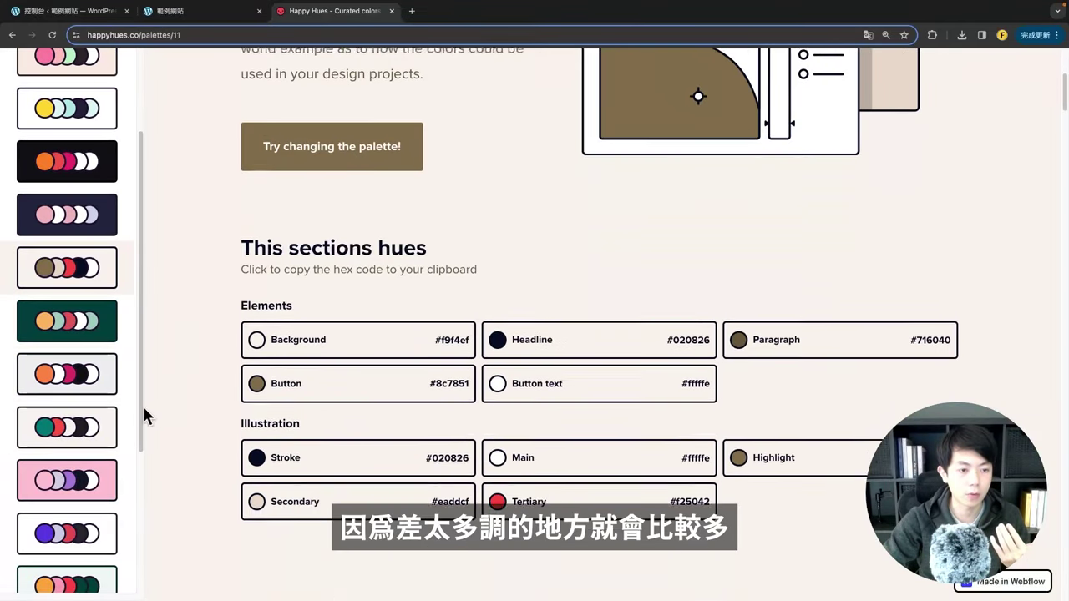
scroll(96, 375, "down", 7)
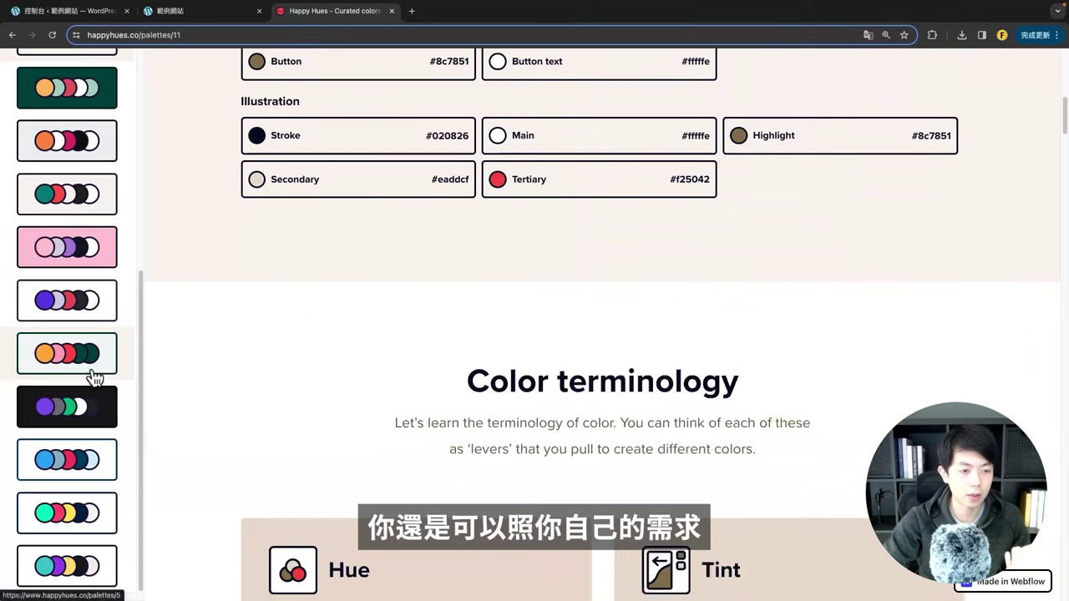
scroll(215, 368, "up", 10)
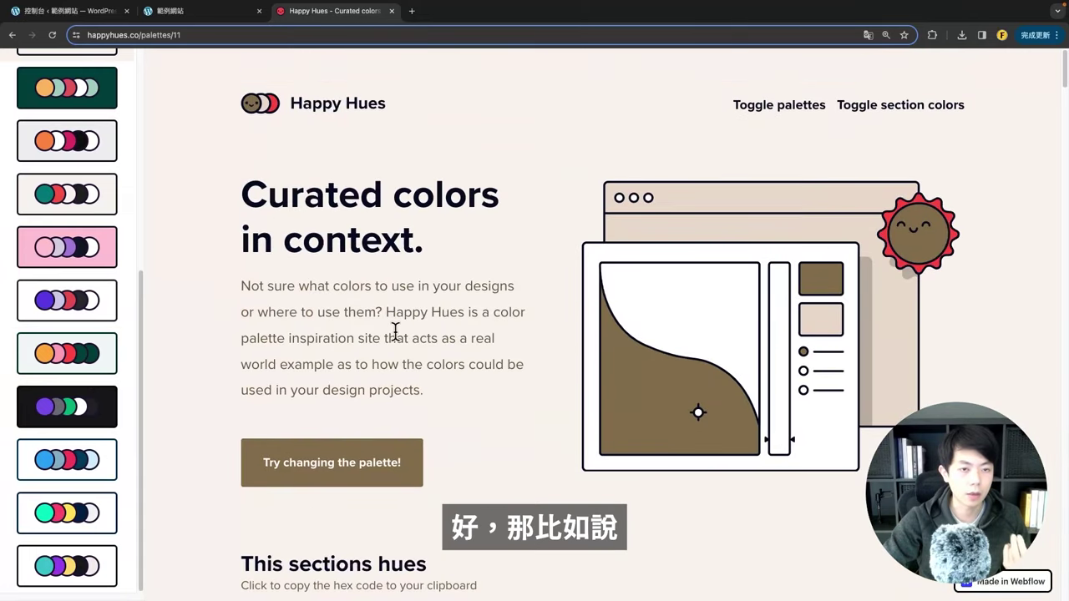
scroll(396, 332, "down", 1)
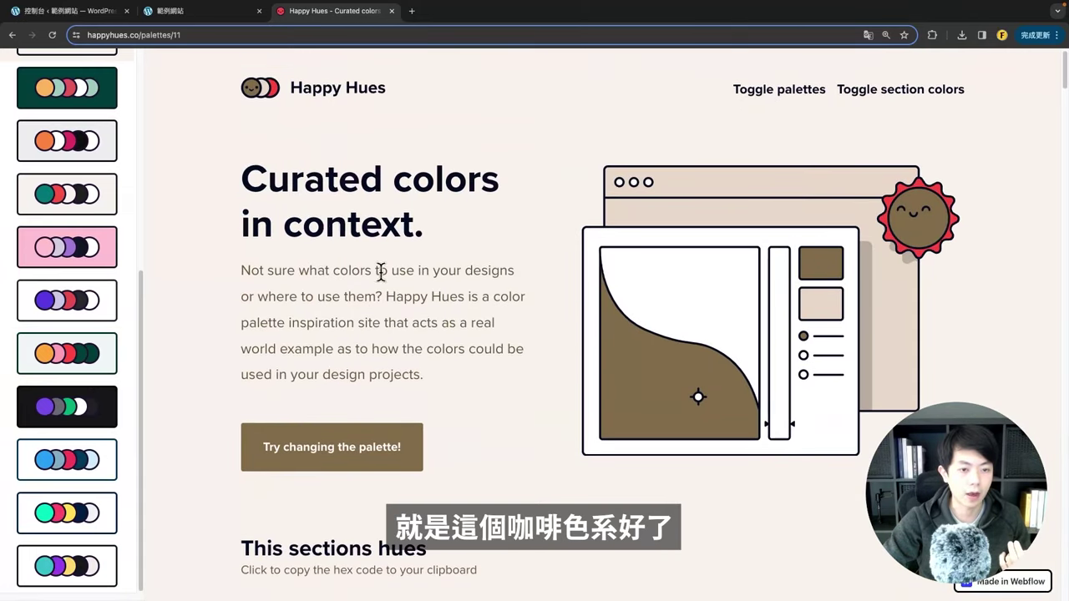
scroll(380, 272, "down", 5)
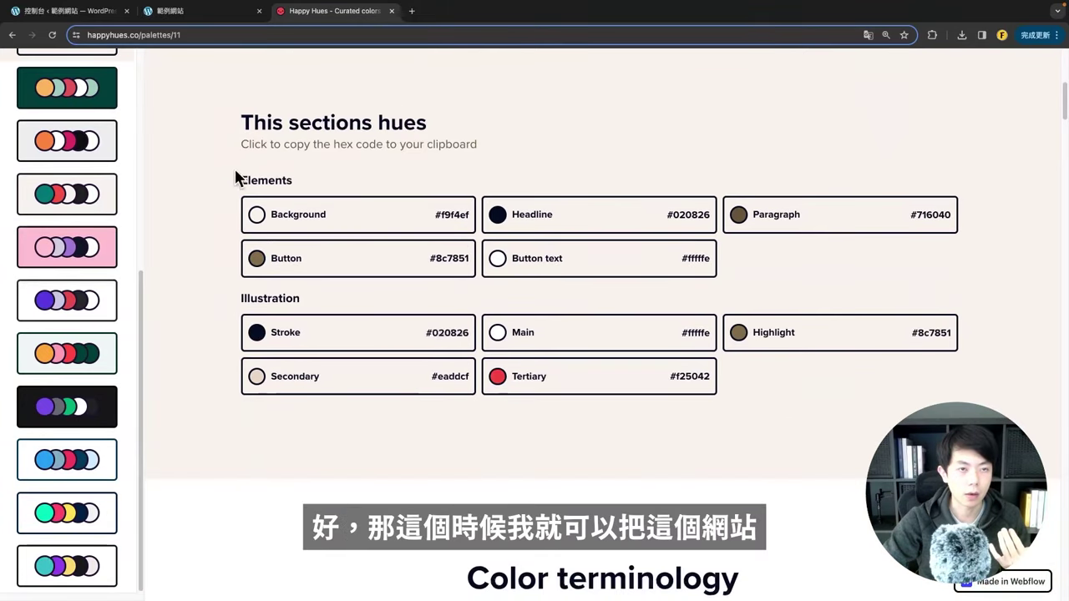
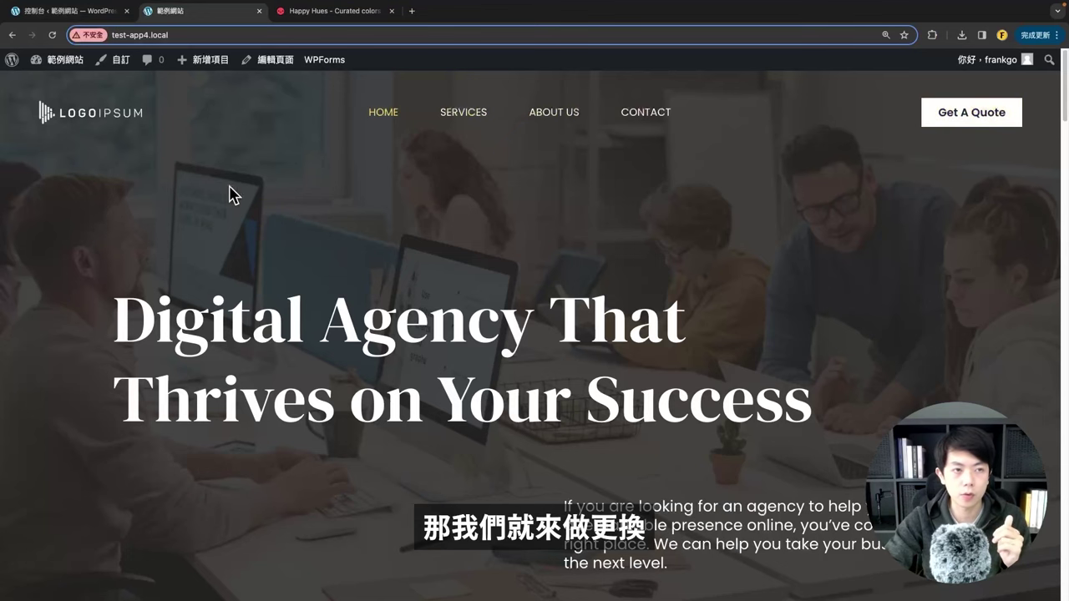
Step: From the dashboard, go to Appearance > Customize (自訂) and open the Header Builder (頁首編輯器)
left_click(30, 12)
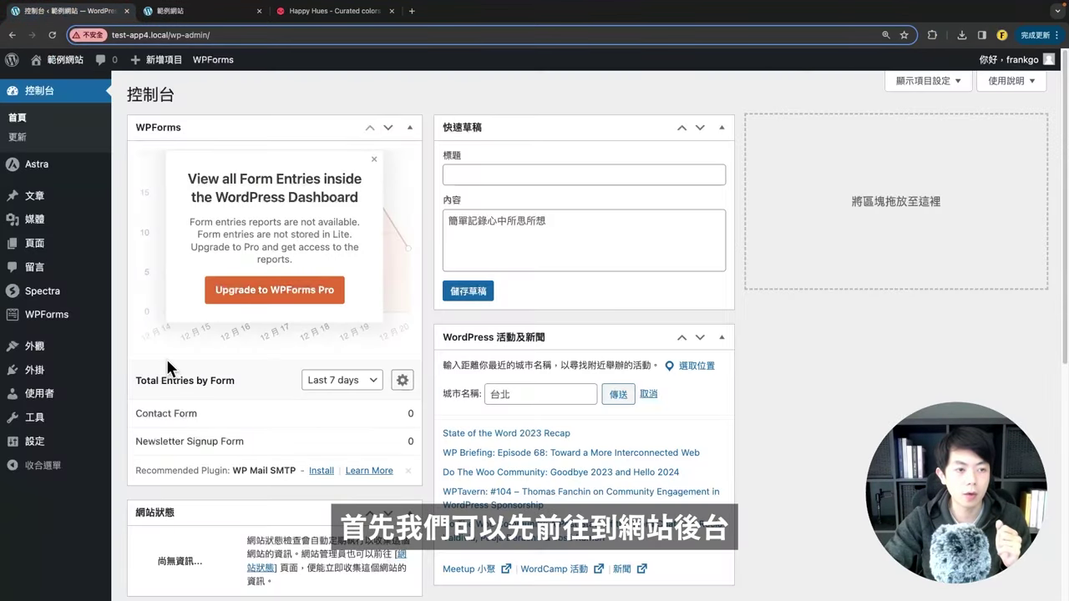
mouse_move(46, 359)
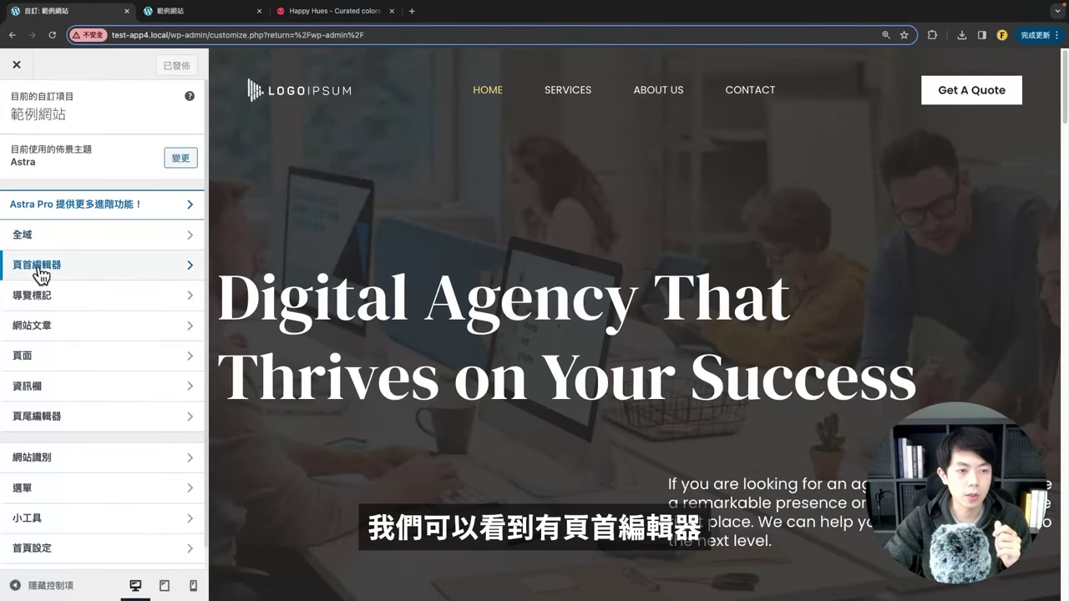
left_click(38, 266)
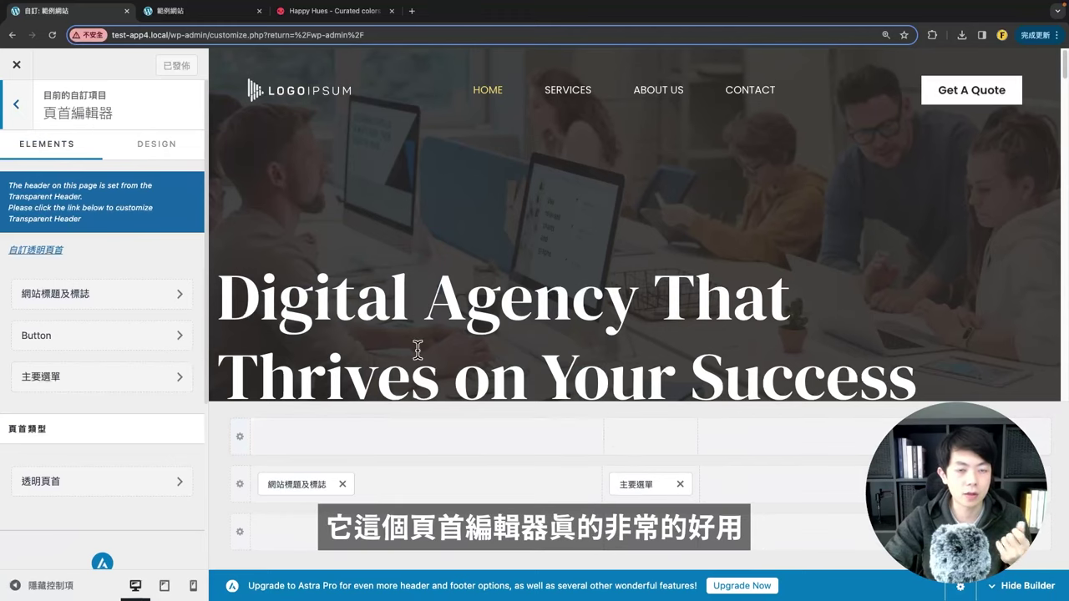
scroll(664, 318, "down", 1)
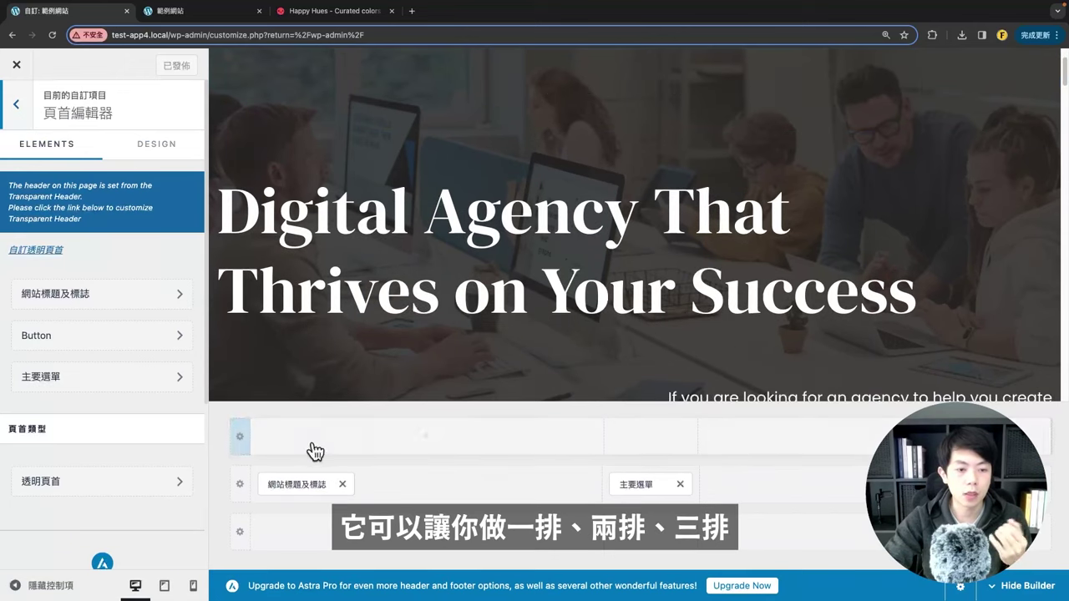
scroll(444, 262, "up", 1)
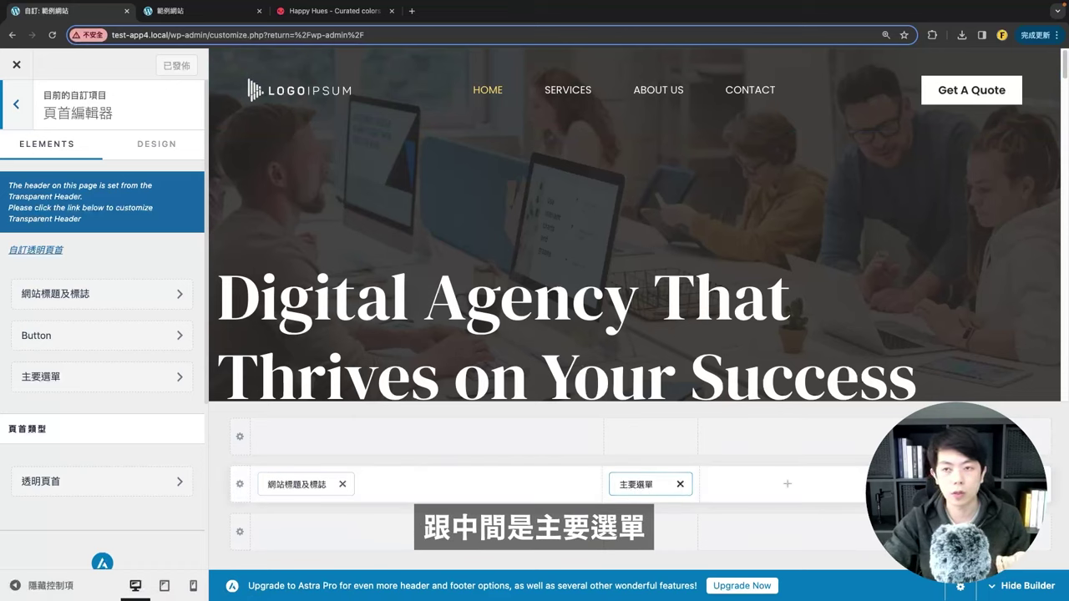
Step: Upload fnkw-w.png and set it as the site logo in place of LOGOIPSUM, skipping cropping
left_click(301, 486)
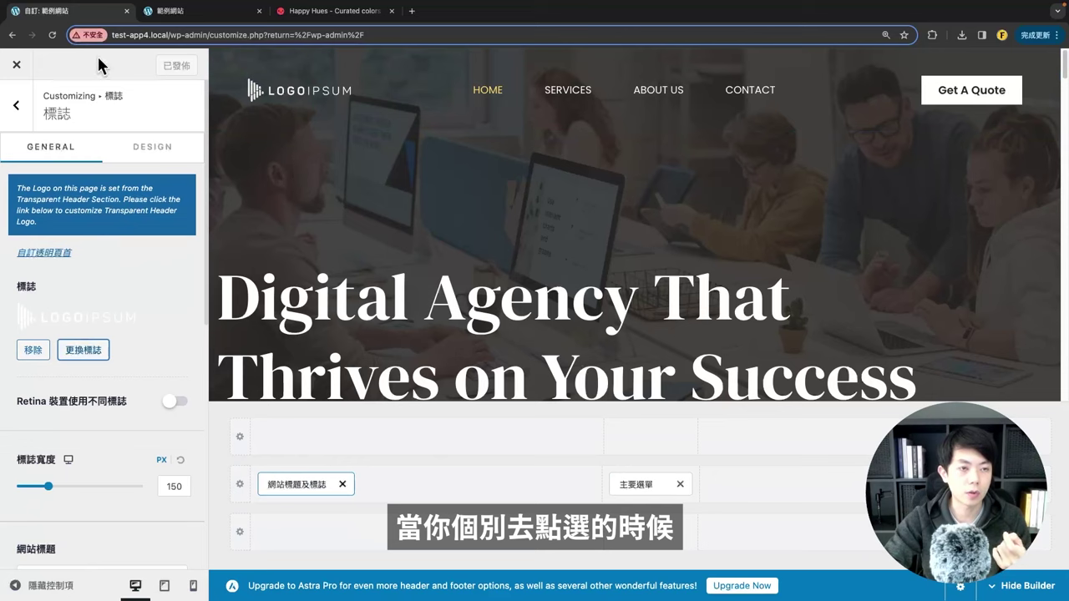
scroll(131, 337, "down", 4)
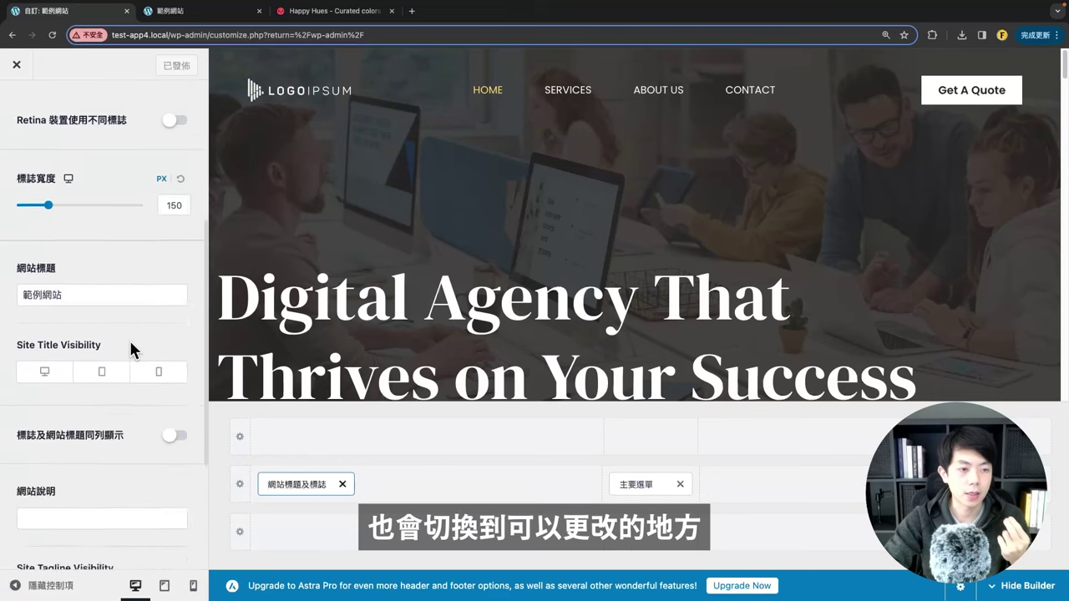
scroll(129, 338, "down", 2)
scroll(127, 343, "up", 6)
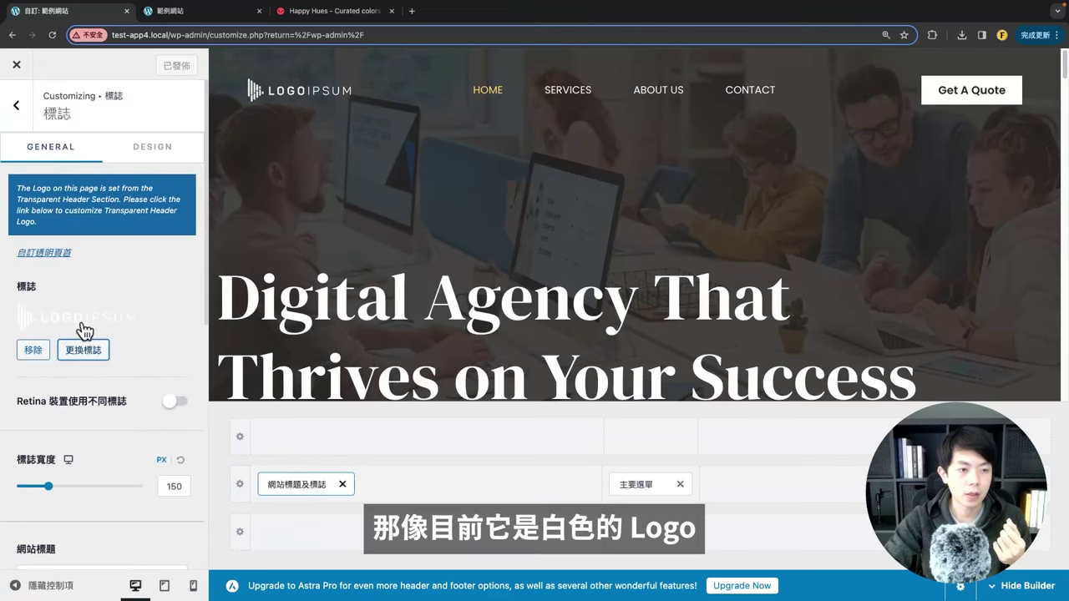
left_click(84, 352)
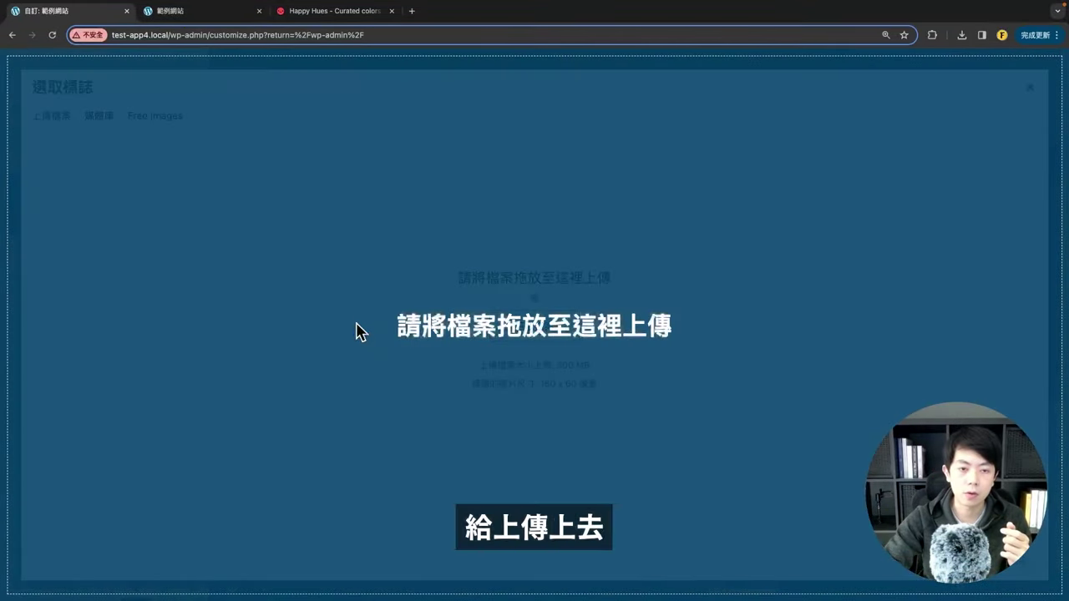
left_click_drag(358, 329, 327, 378)
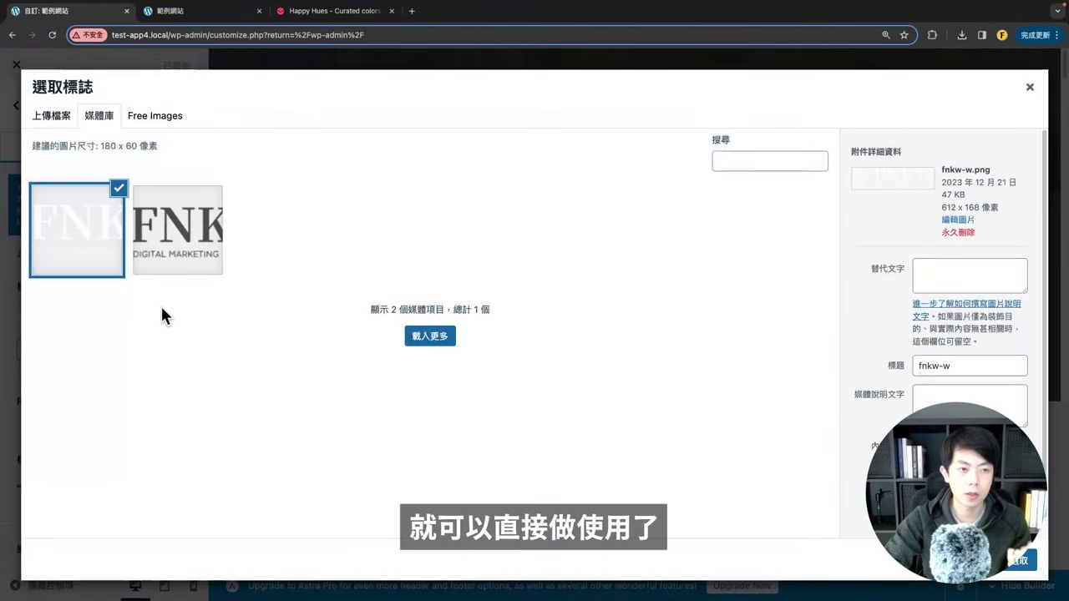
left_click(87, 120)
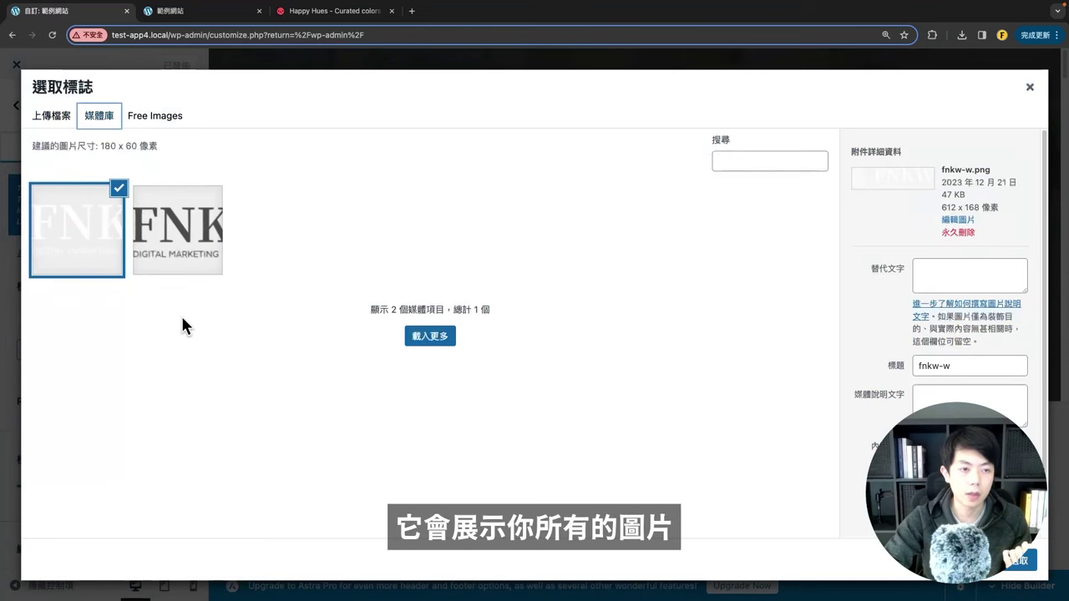
left_click(1013, 568)
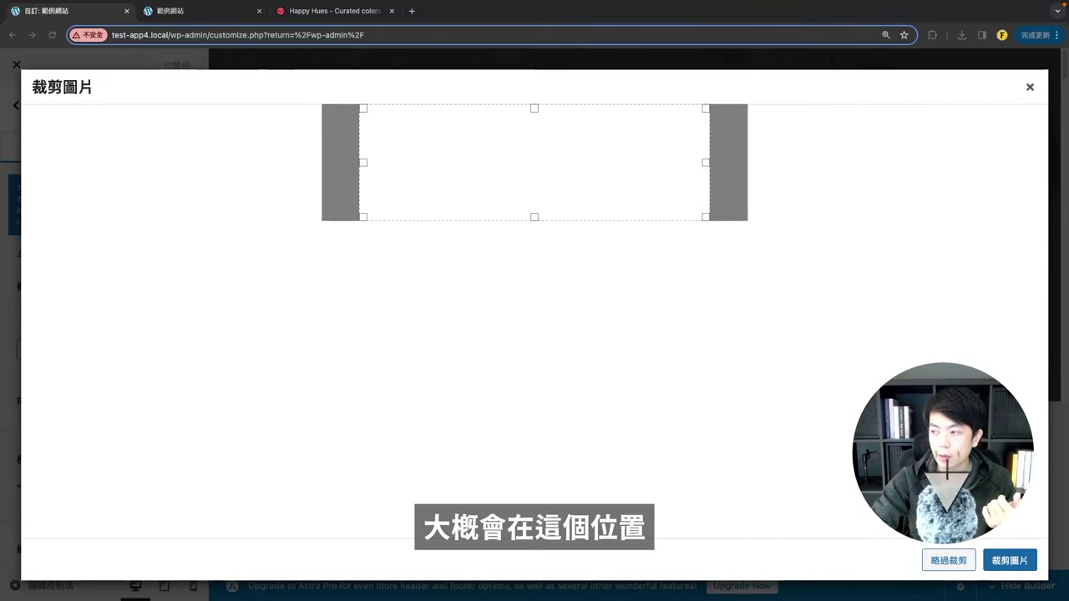
left_click(949, 561)
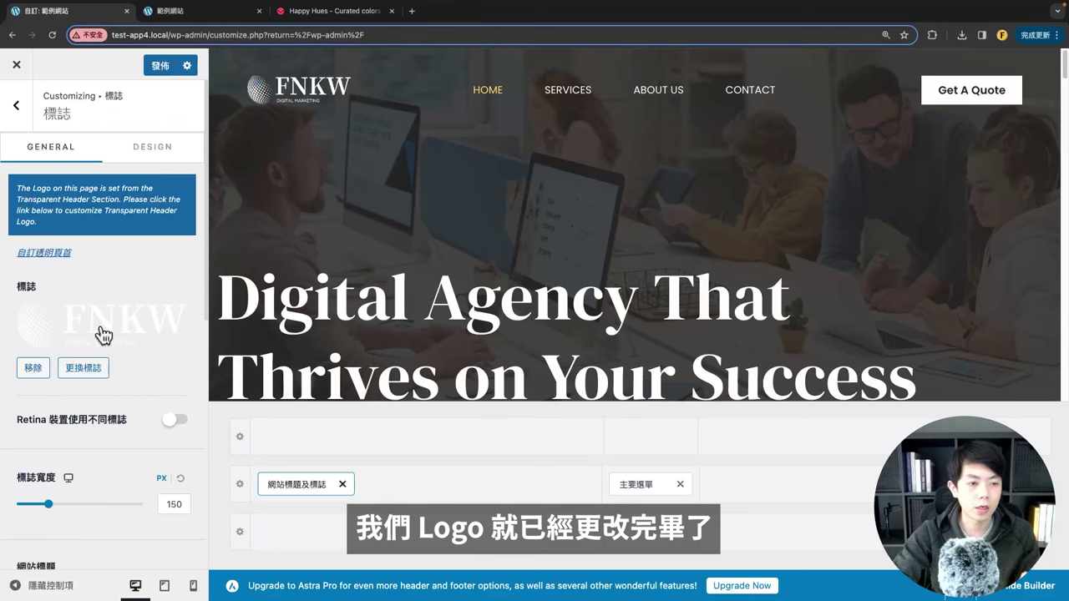
Step: Reset the logo width to 150 px and publish the new logo
scroll(105, 330, "down", 5)
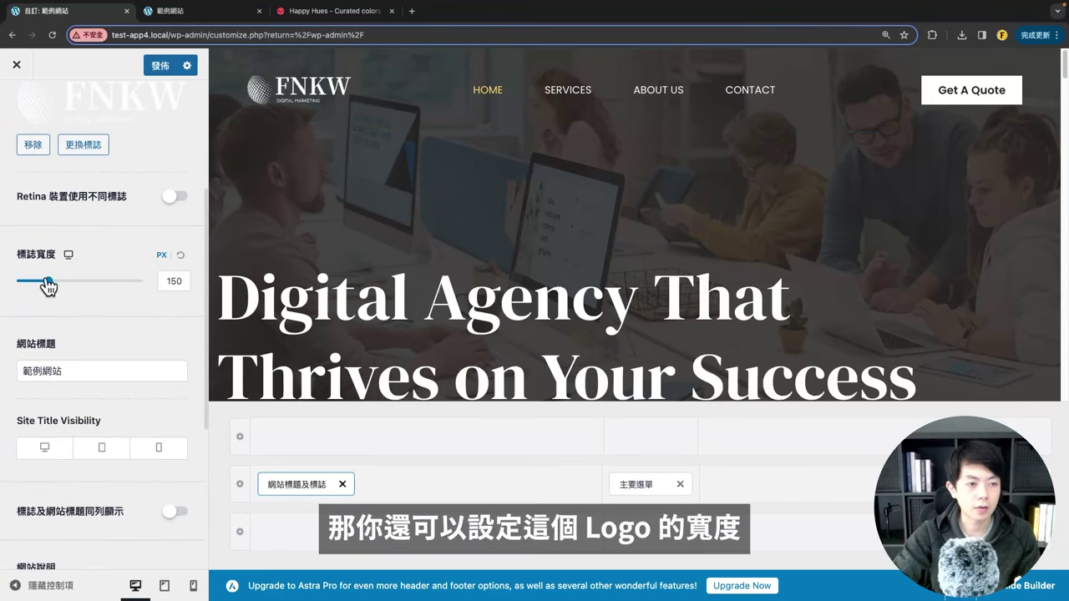
left_click_drag(48, 287, 54, 281)
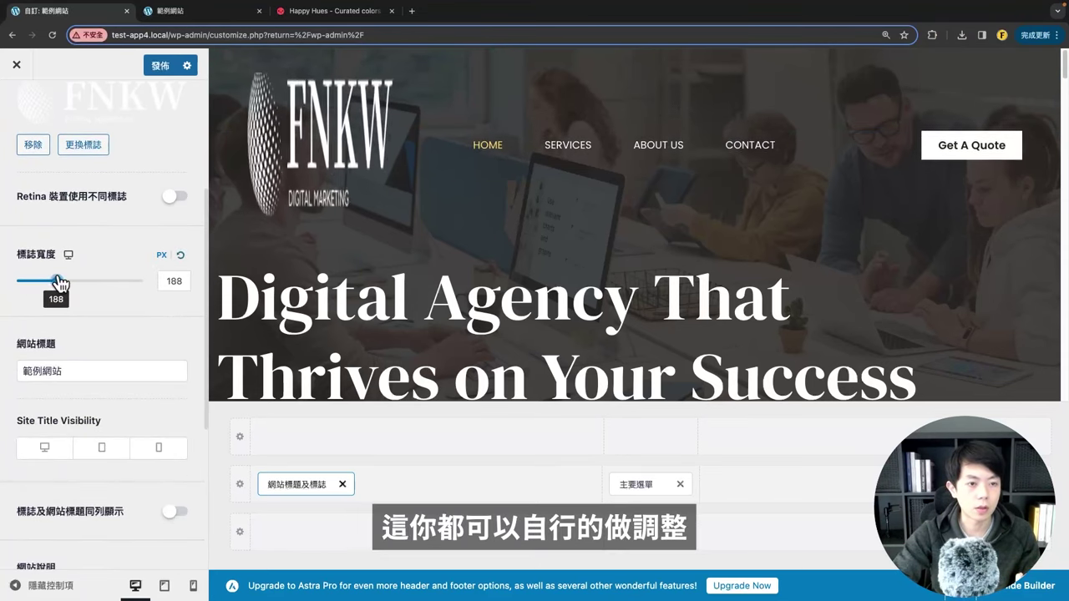
left_click(179, 255)
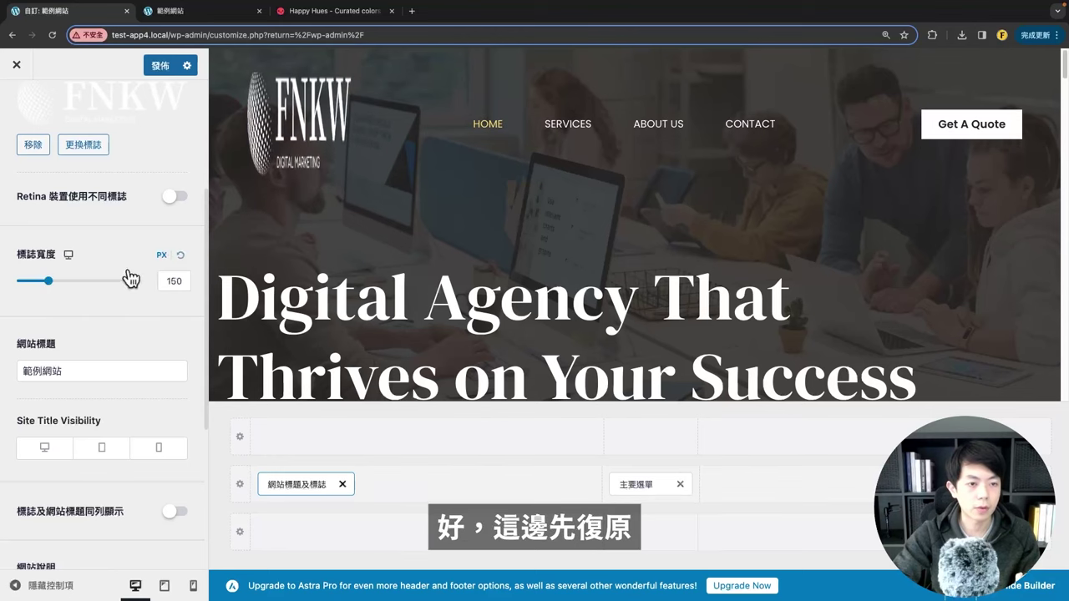
left_click(288, 115)
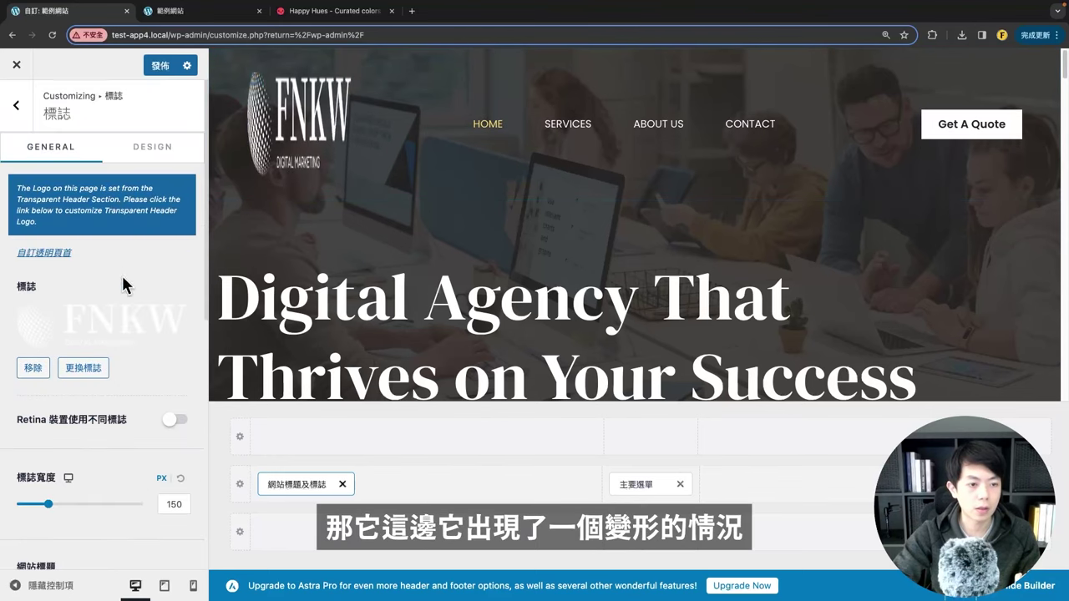
left_click(158, 65)
Step: Check the live homepage for the new logo, then widen it to 210 px and reload the Customizer
left_click(217, 12)
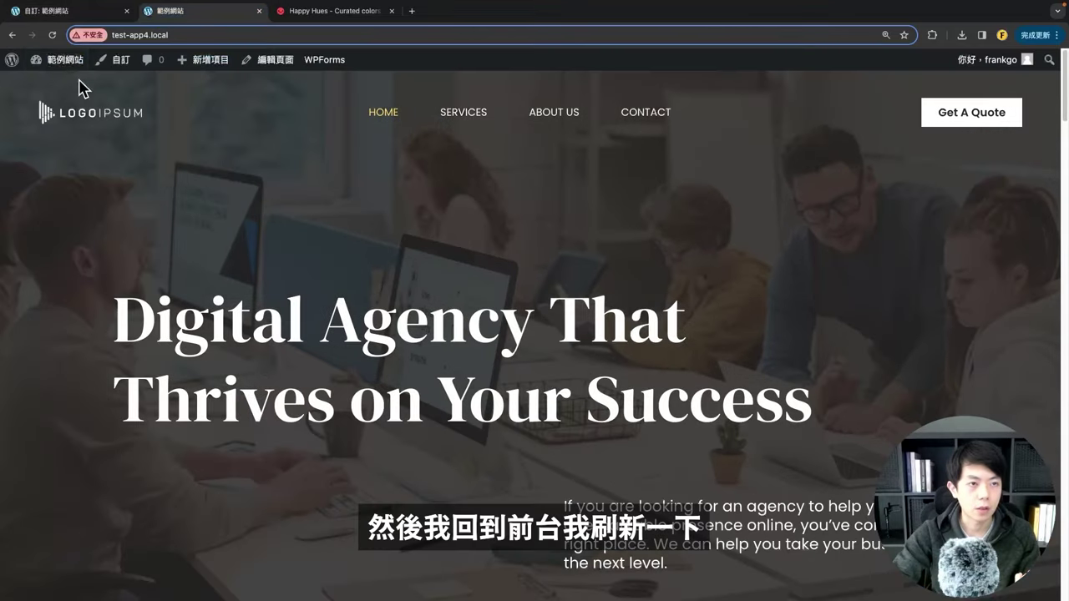
left_click(54, 37)
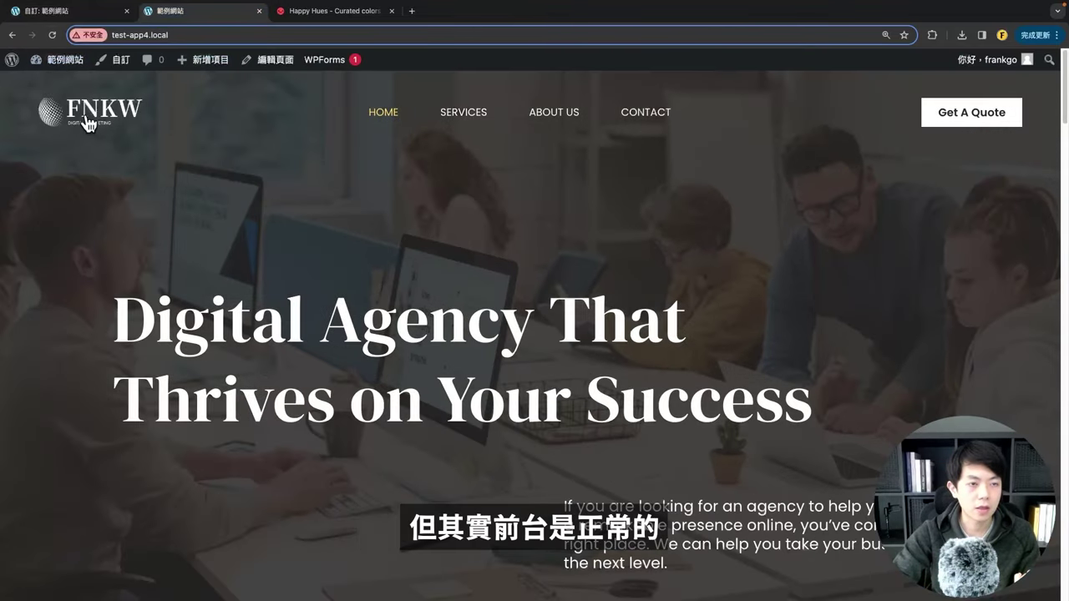
left_click(74, 14)
scroll(104, 335, "down", 3)
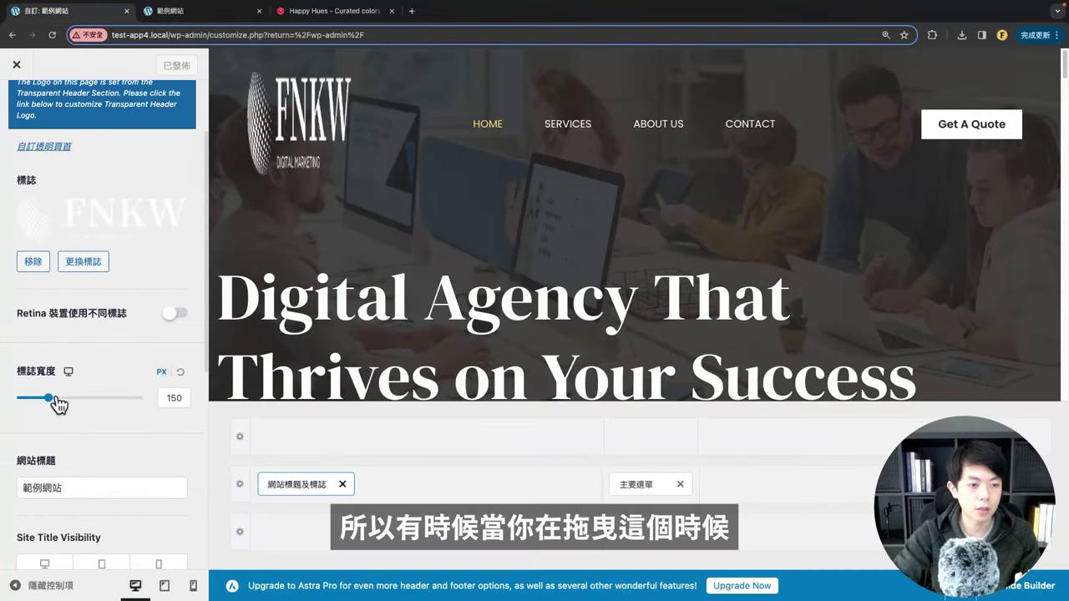
left_click_drag(48, 398, 61, 399)
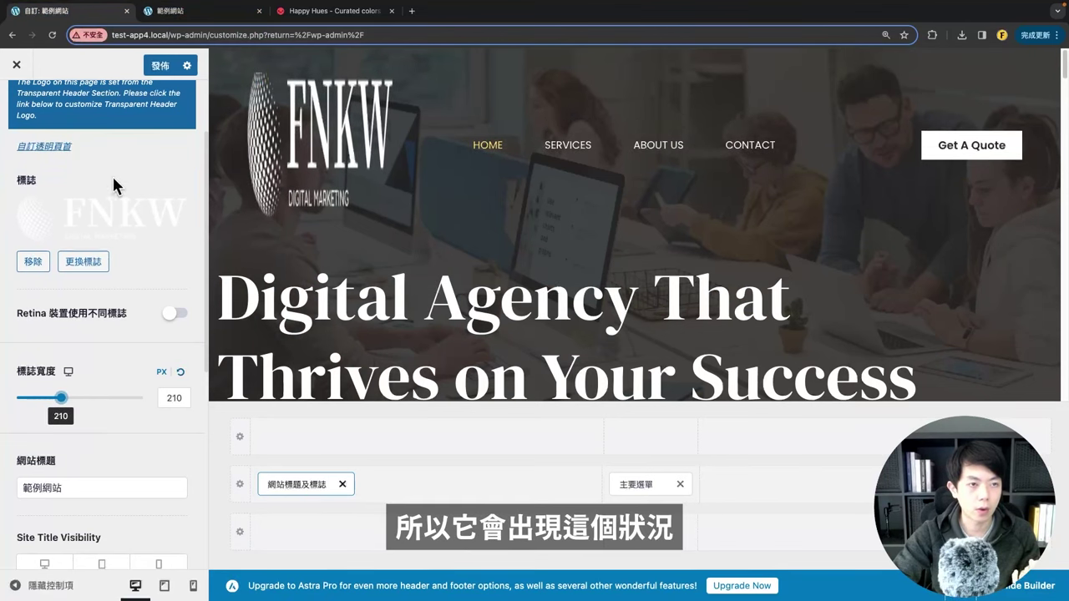
left_click(51, 35)
left_click(574, 220)
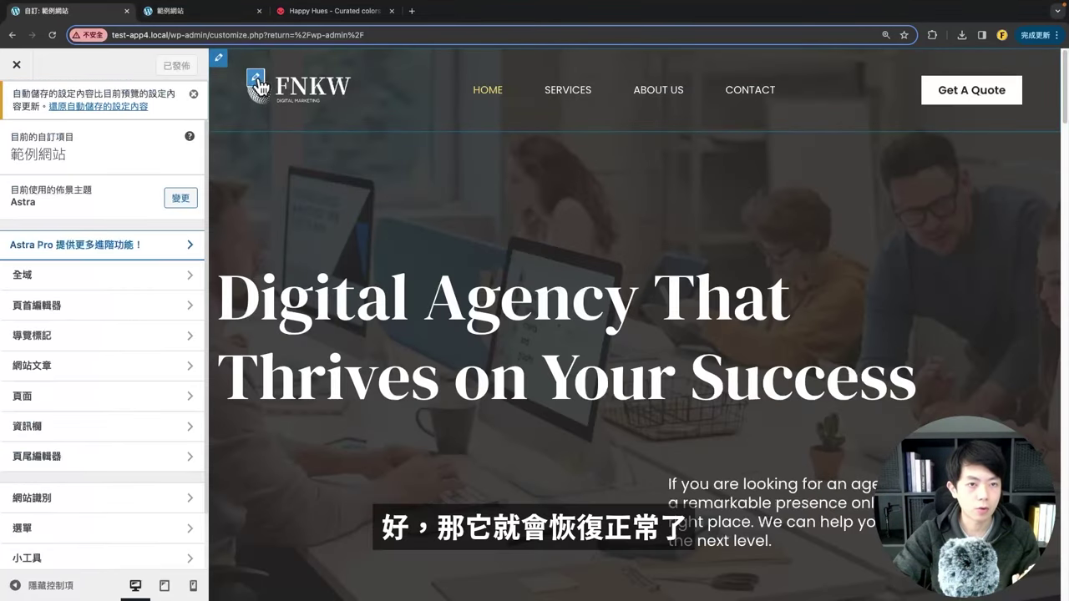
Step: Review the logo's site title and design options, leaving the title unchanged
left_click(257, 80)
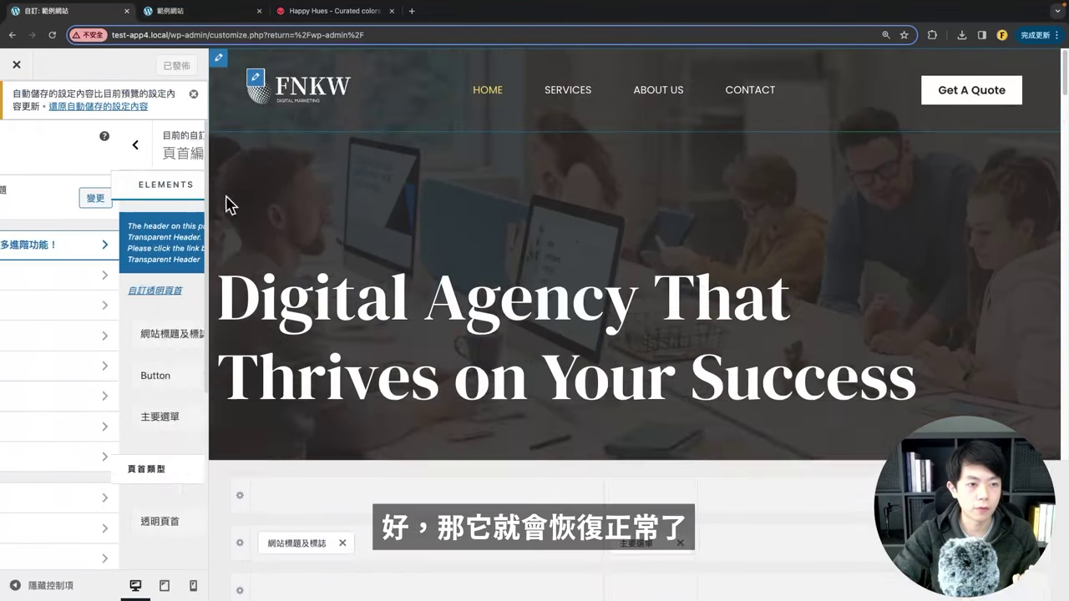
scroll(75, 367, "down", 4)
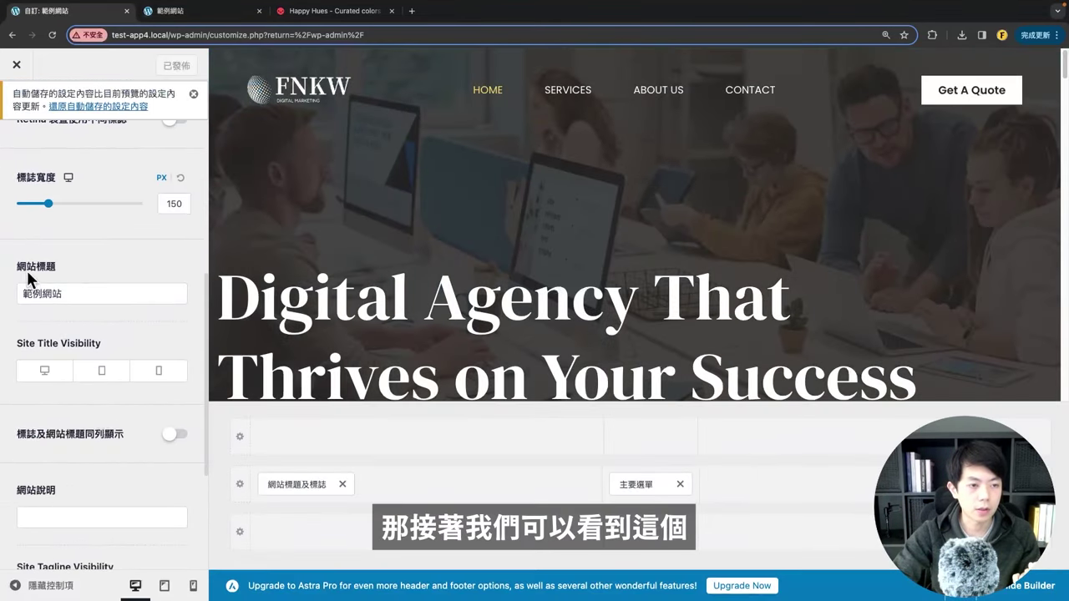
left_click_drag(61, 294, 17, 294)
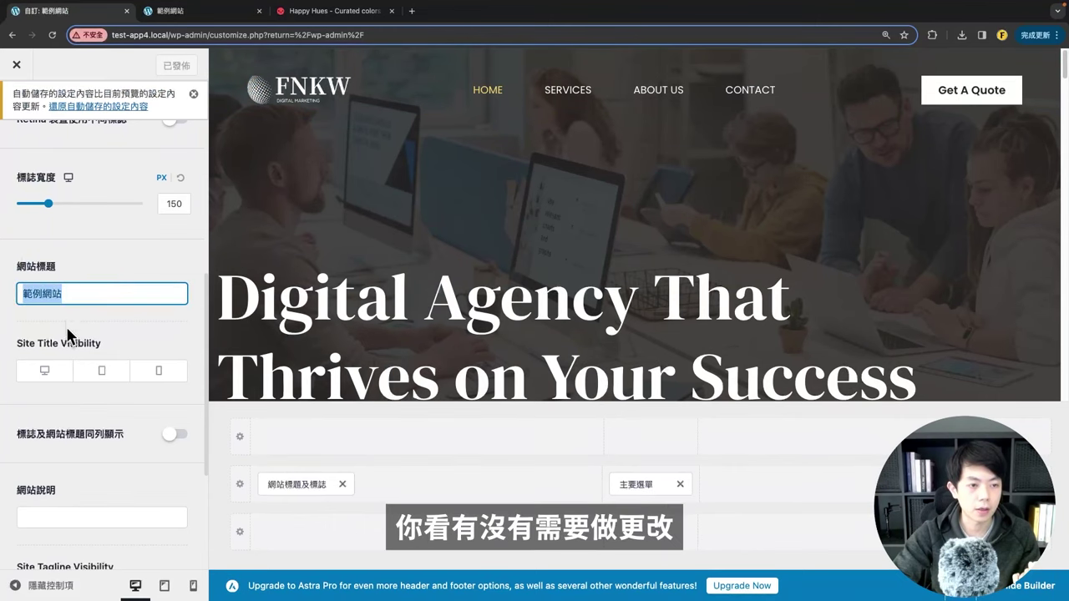
left_click(90, 346)
scroll(85, 348, "down", 3)
scroll(48, 127, "up", 10)
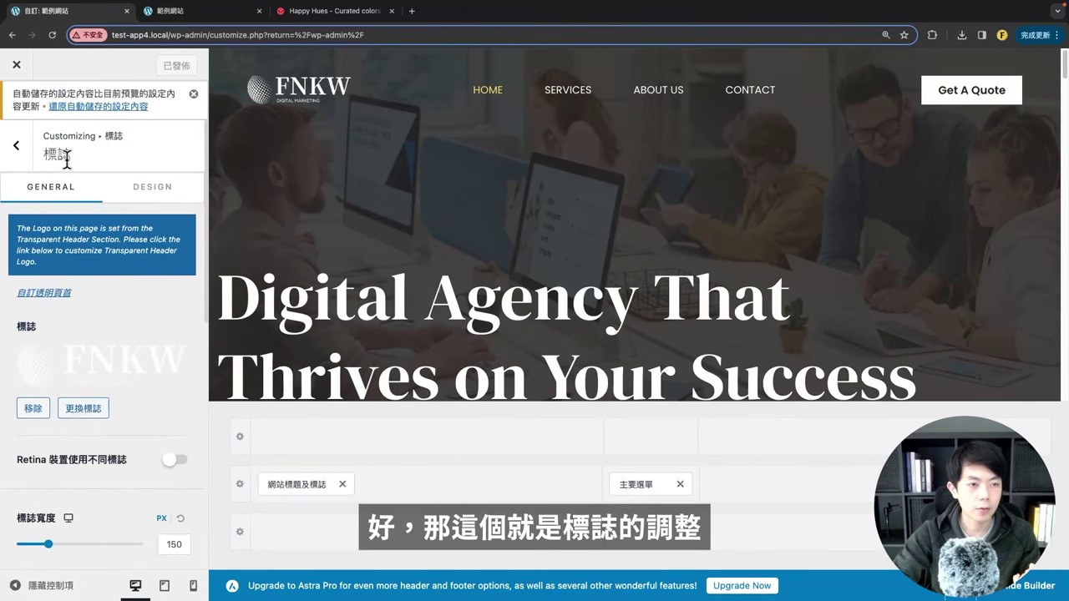
left_click(146, 206)
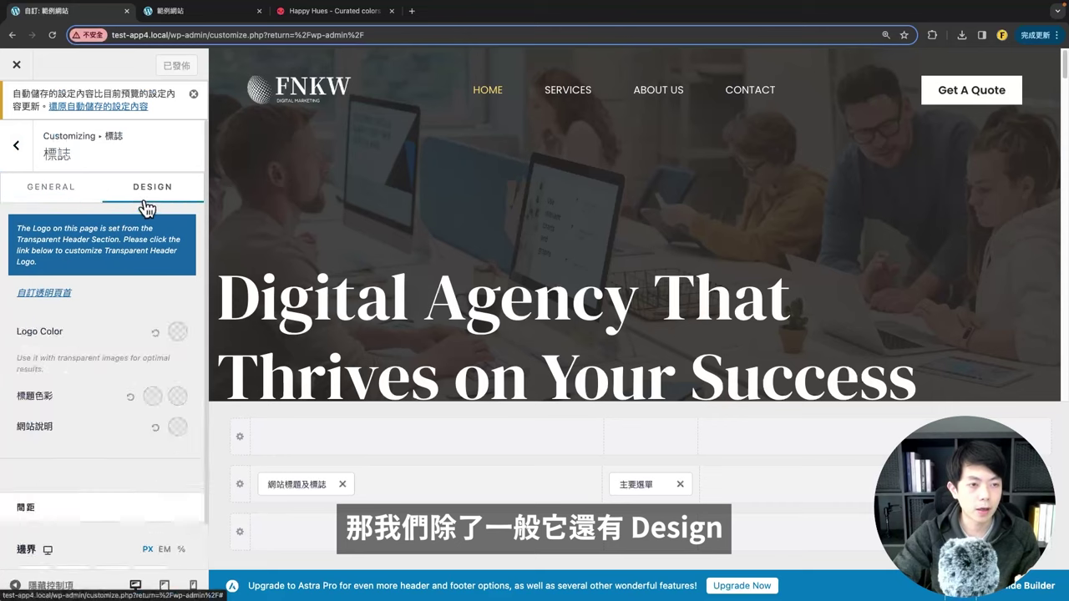
scroll(125, 326, "down", 1)
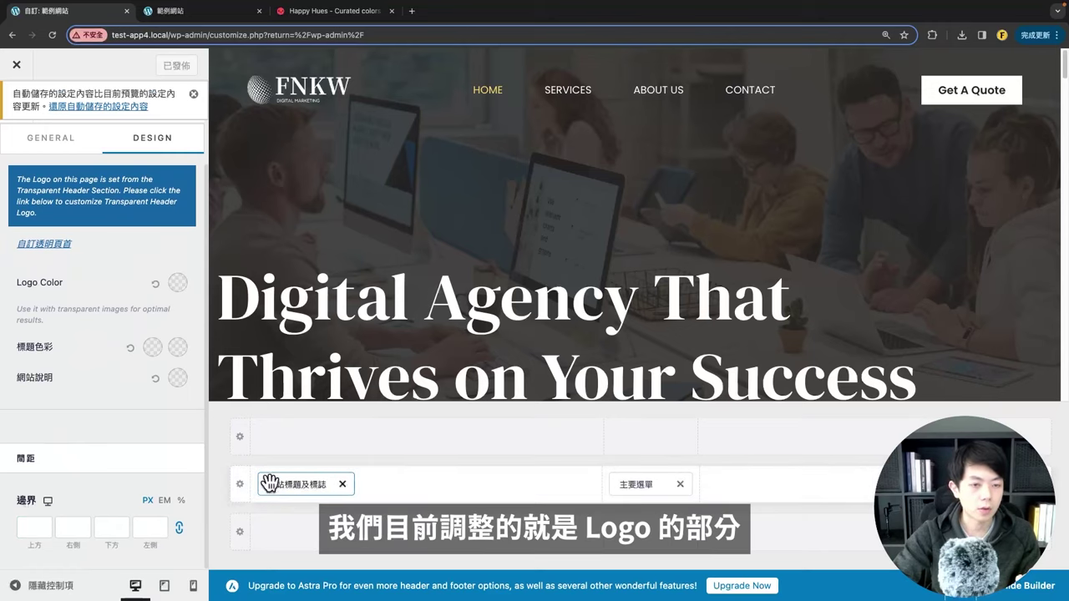
Step: Look through the primary menu's design options
left_click(652, 482)
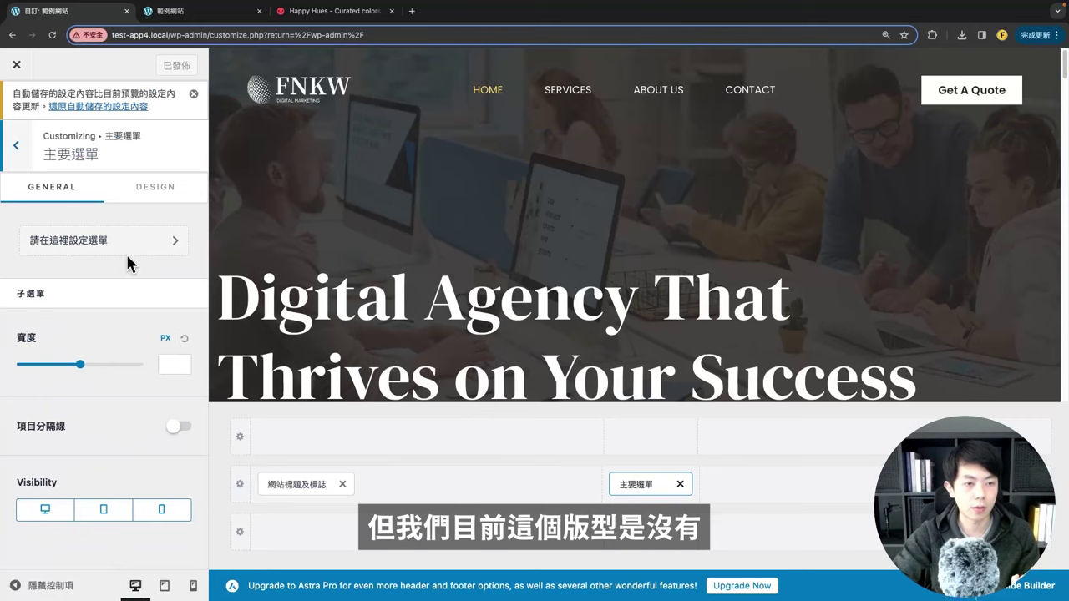
left_click(152, 188)
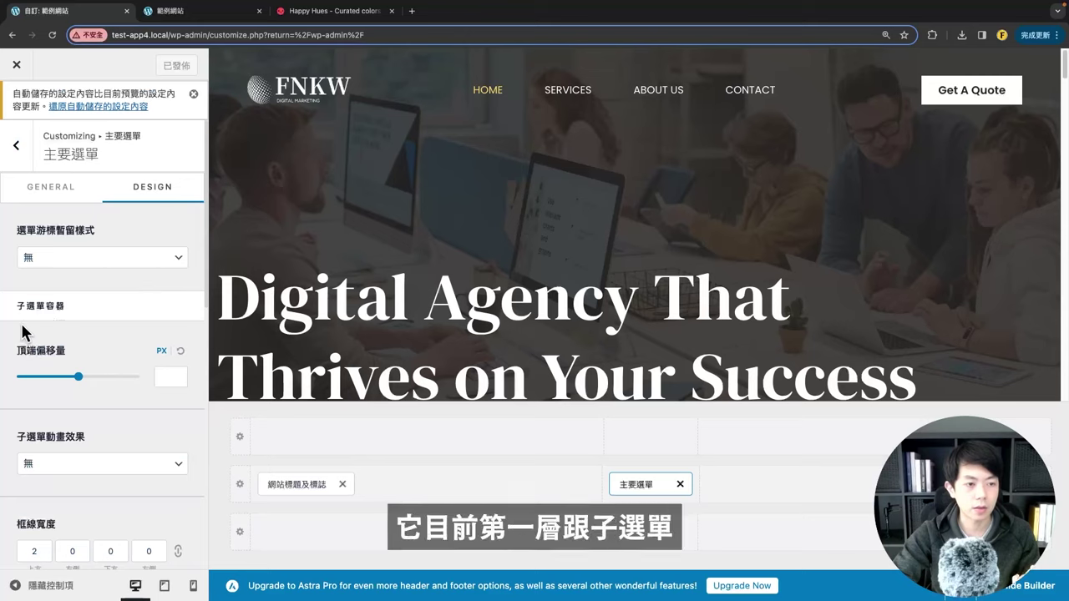
scroll(75, 322, "down", 6)
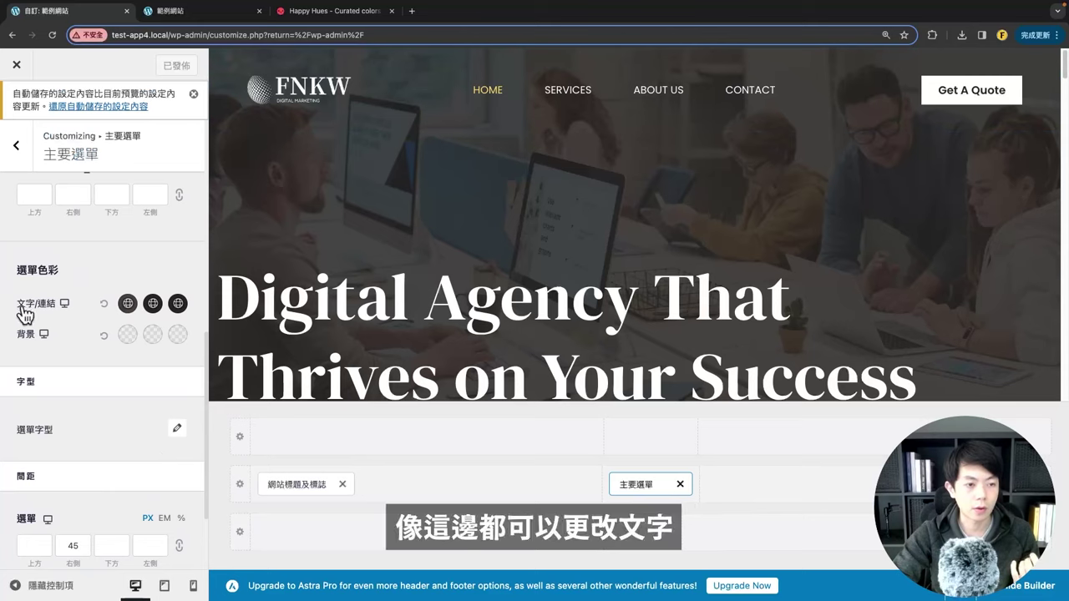
scroll(133, 409, "down", 3)
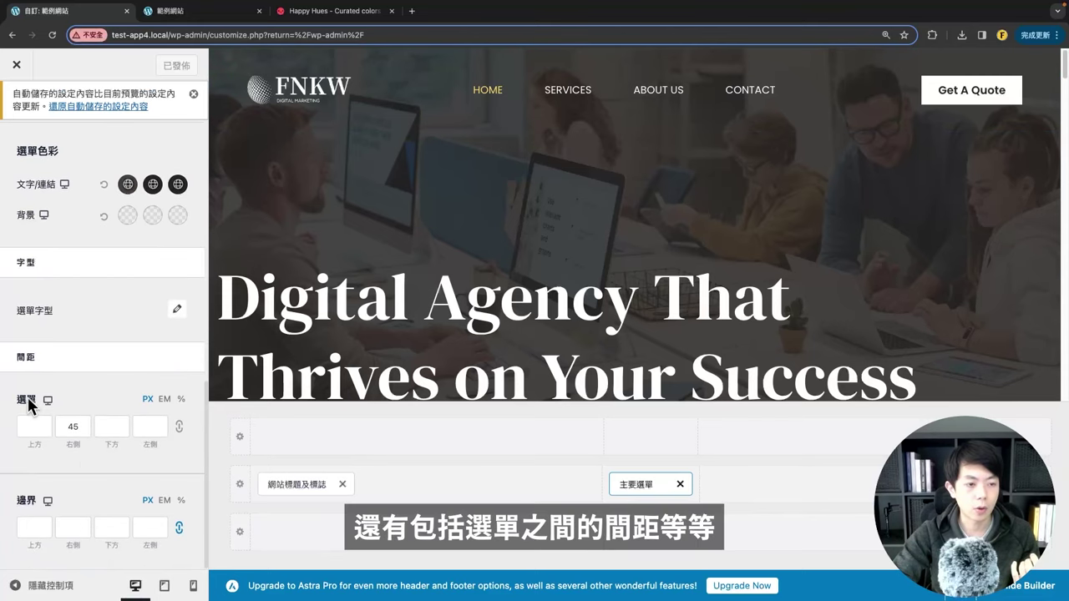
scroll(84, 376, "up", 10)
Step: Change the header button label from 'Get A Quote' to '立即諮詢' and check its link
left_click(16, 142)
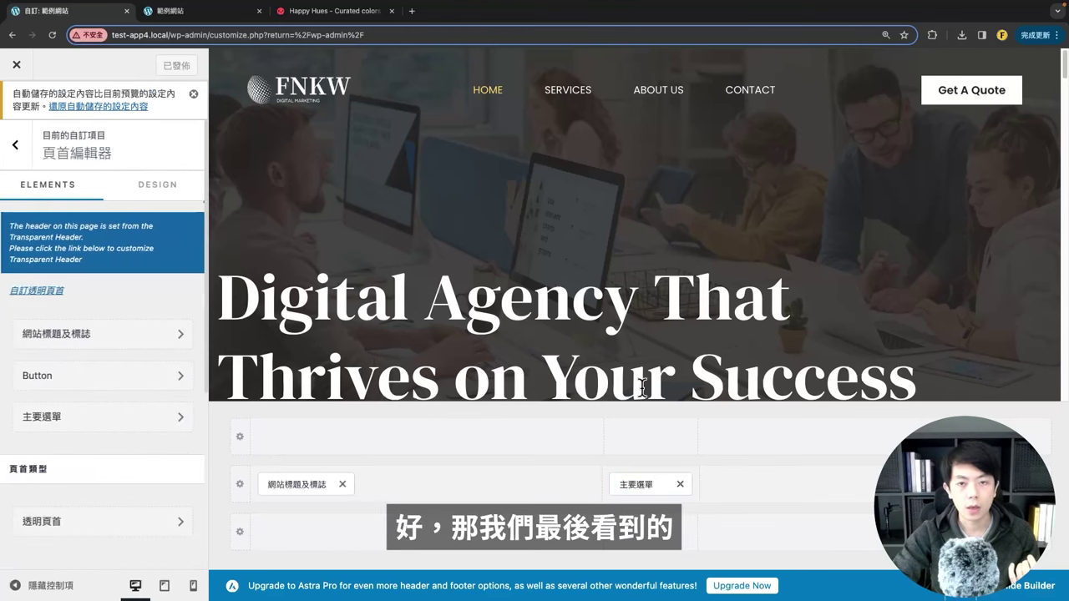
left_click(952, 88)
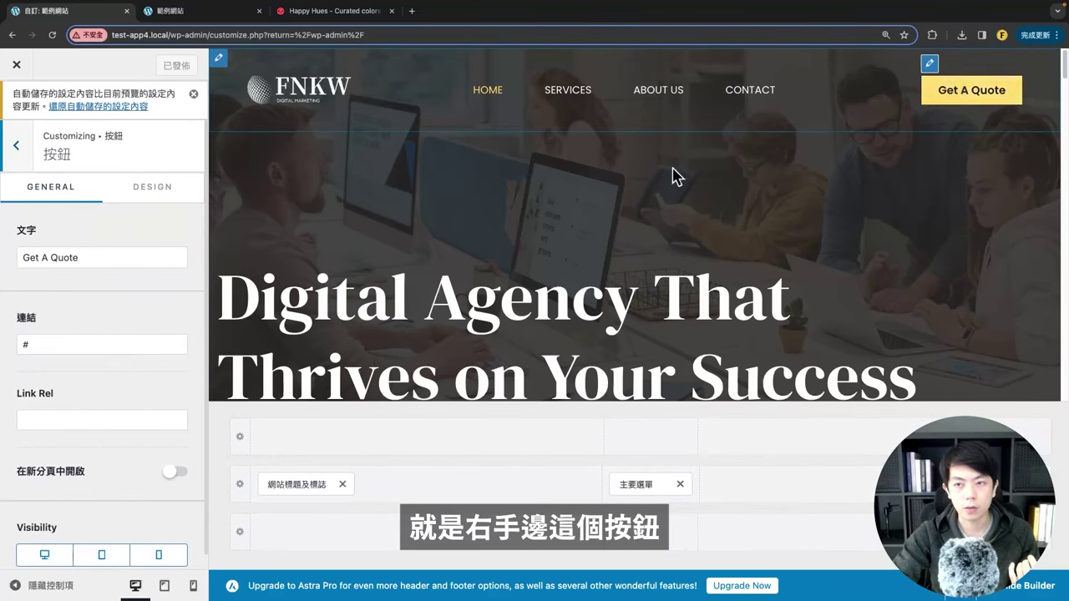
left_click_drag(100, 258, 30, 282)
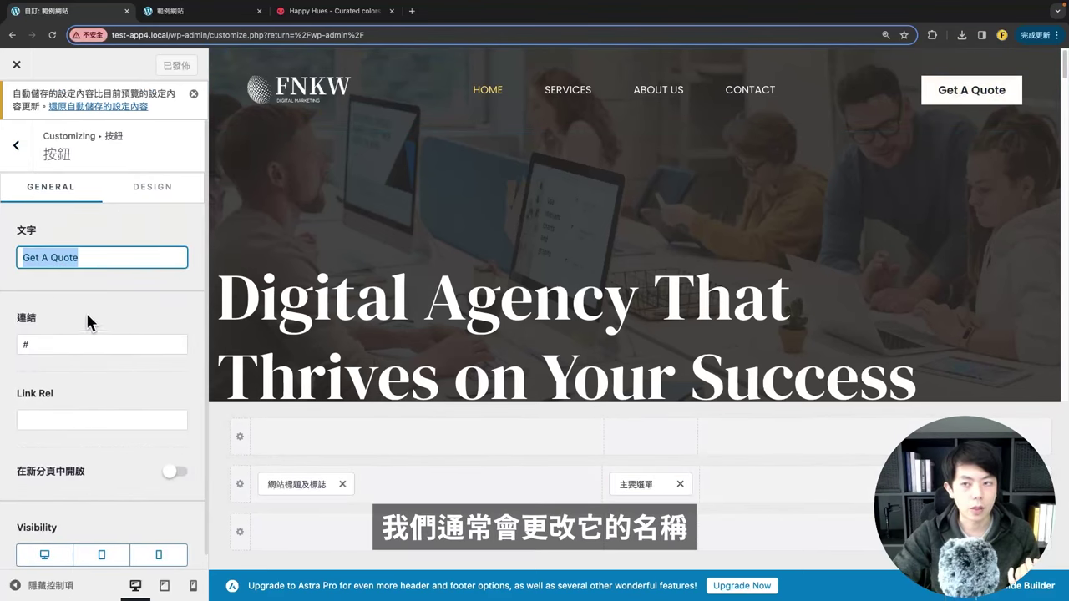
type("立即諮詢")
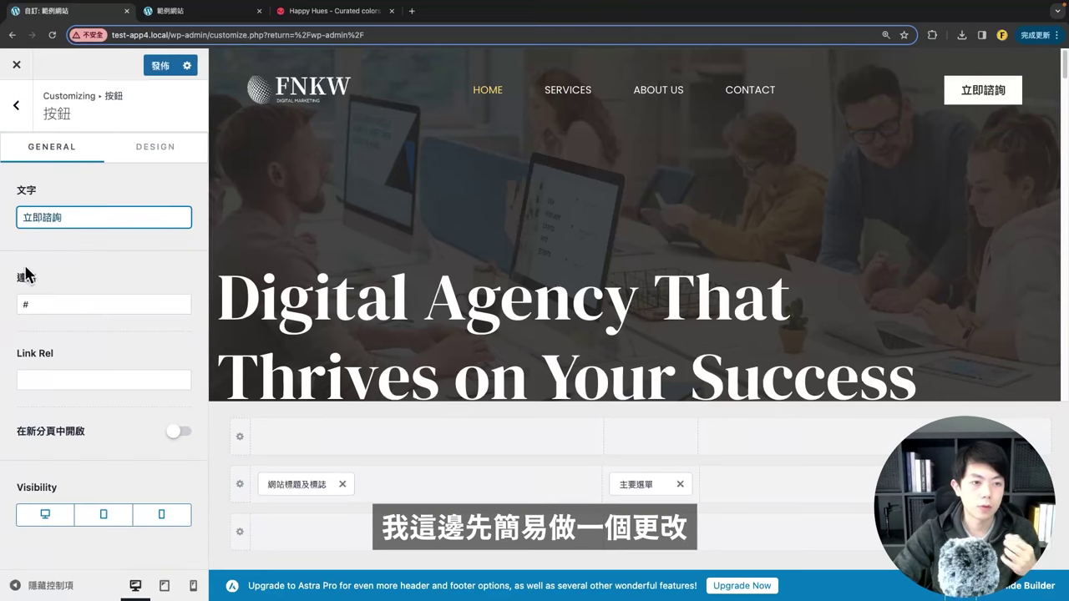
left_click(67, 306)
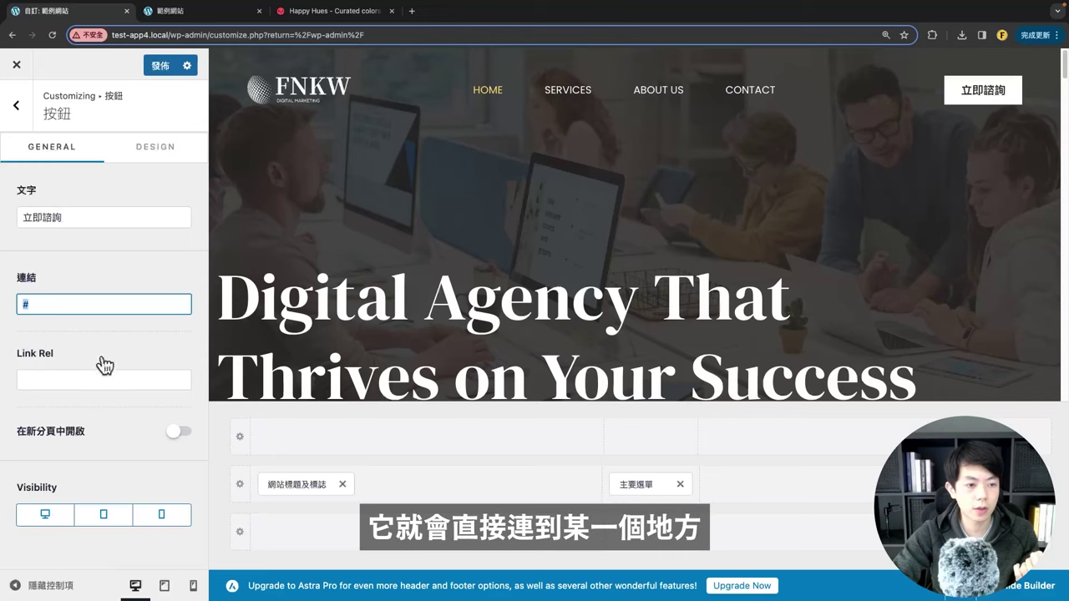
left_click(156, 154)
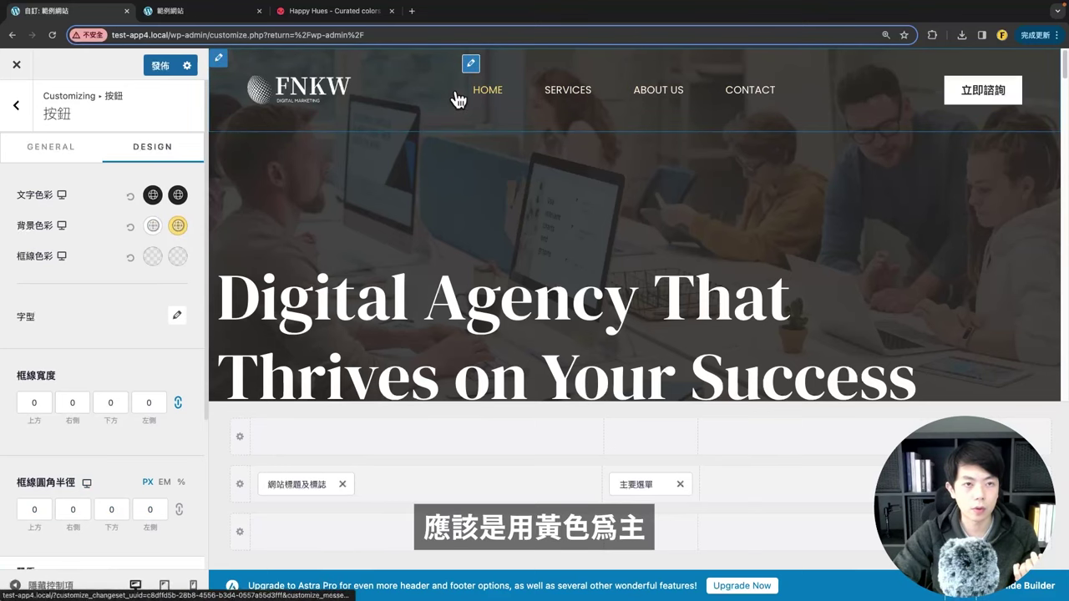
Step: Set the button's hover background colour to Happy Hues Secondary #eaddcf
left_click(310, 13)
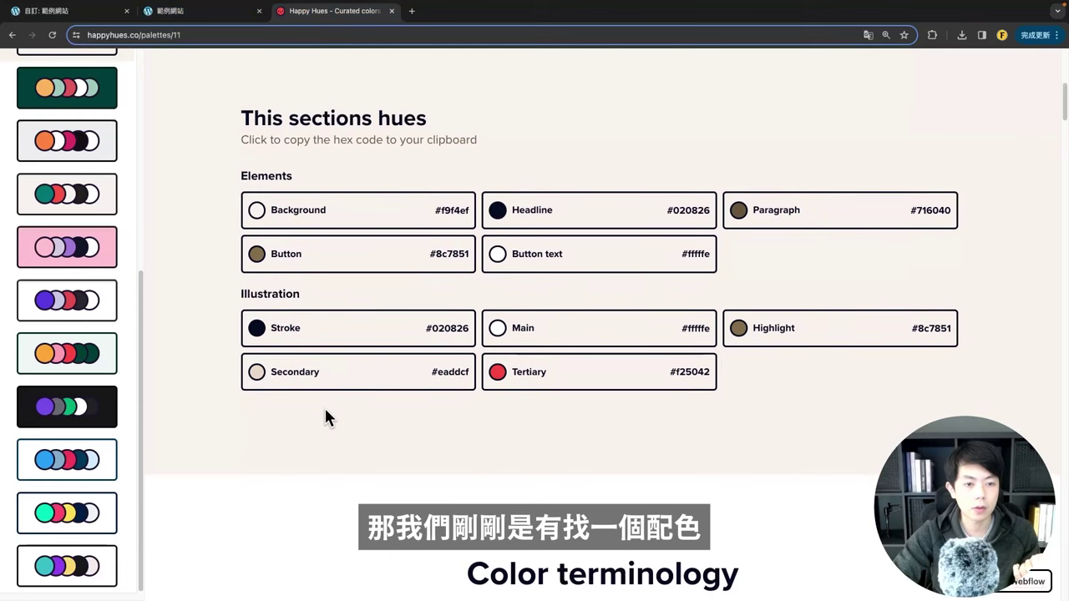
scroll(334, 384, "down", 1)
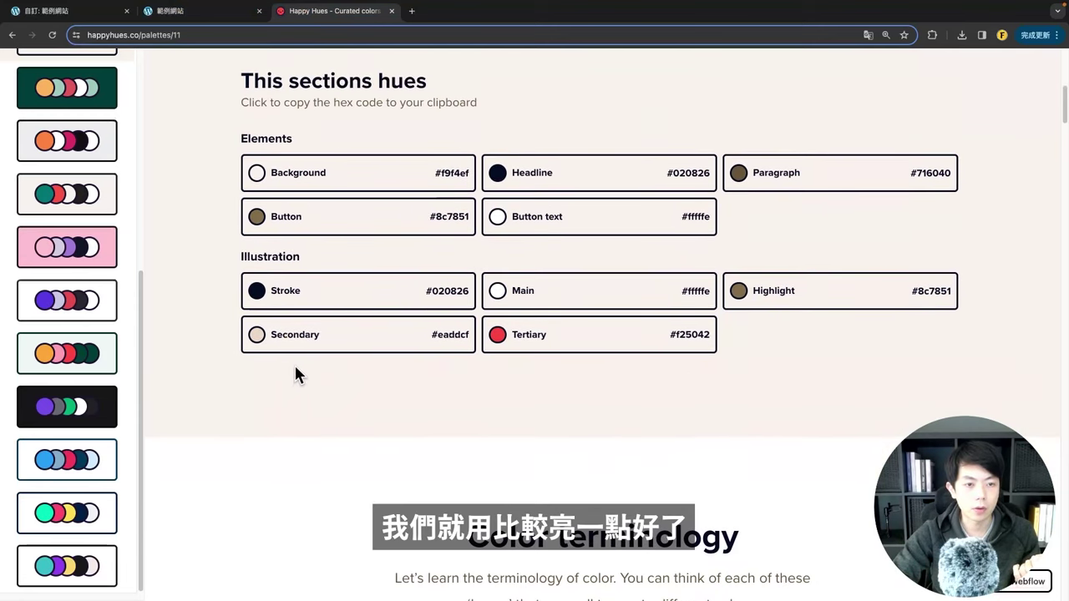
double_click(451, 338)
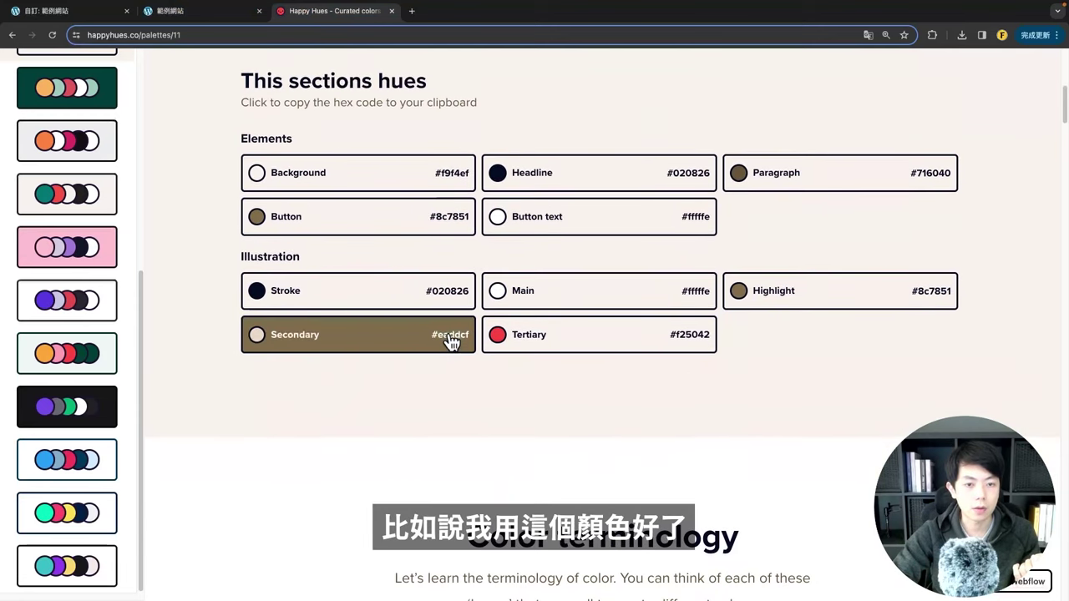
left_click(96, 13)
left_click(178, 226)
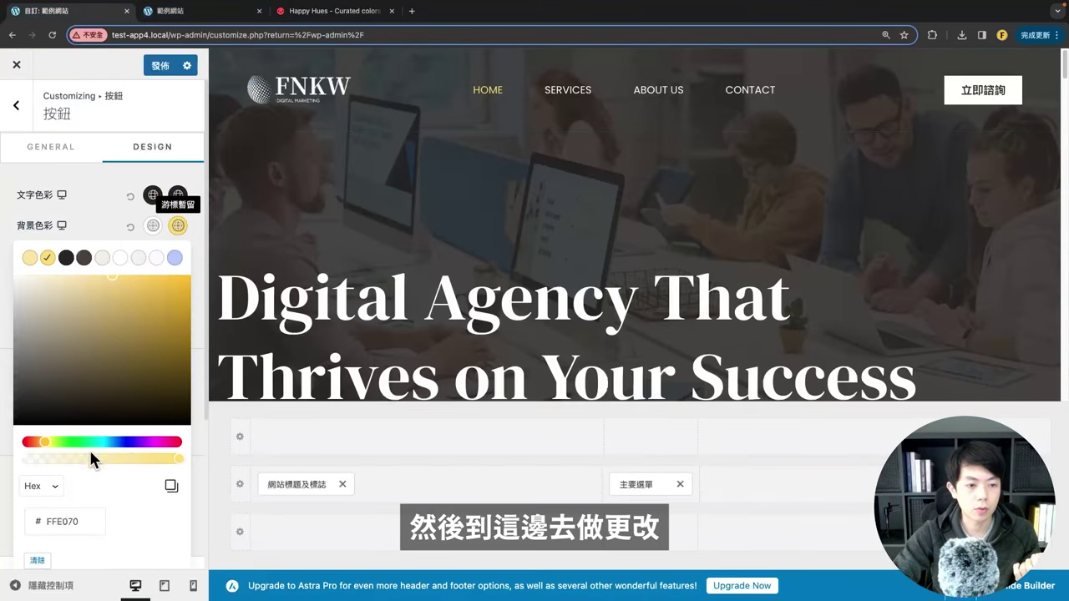
scroll(67, 487, "down", 2)
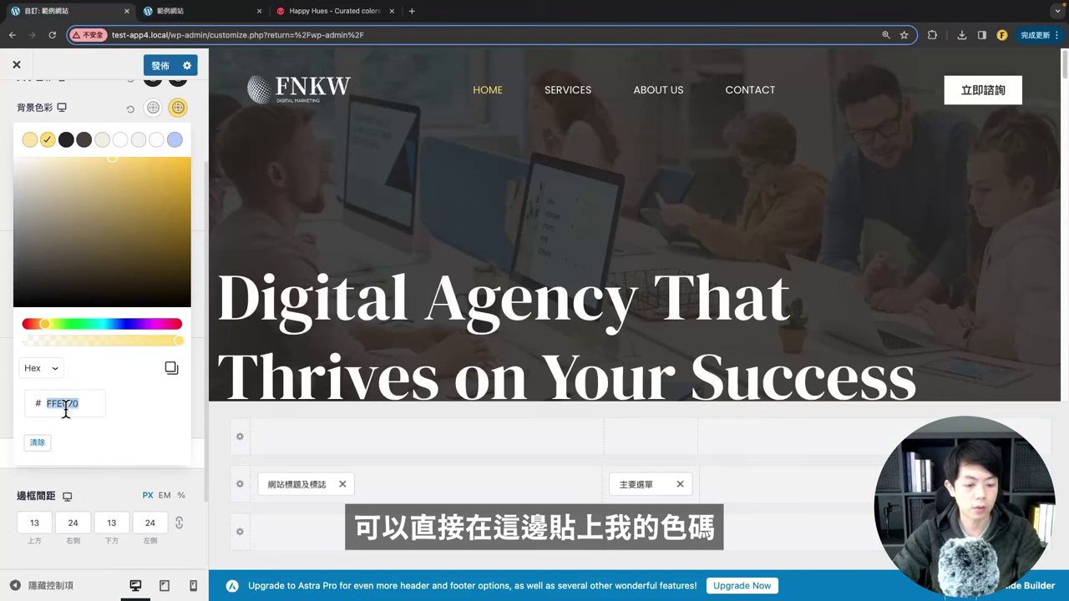
key("ctrl+v")
left_click(100, 100)
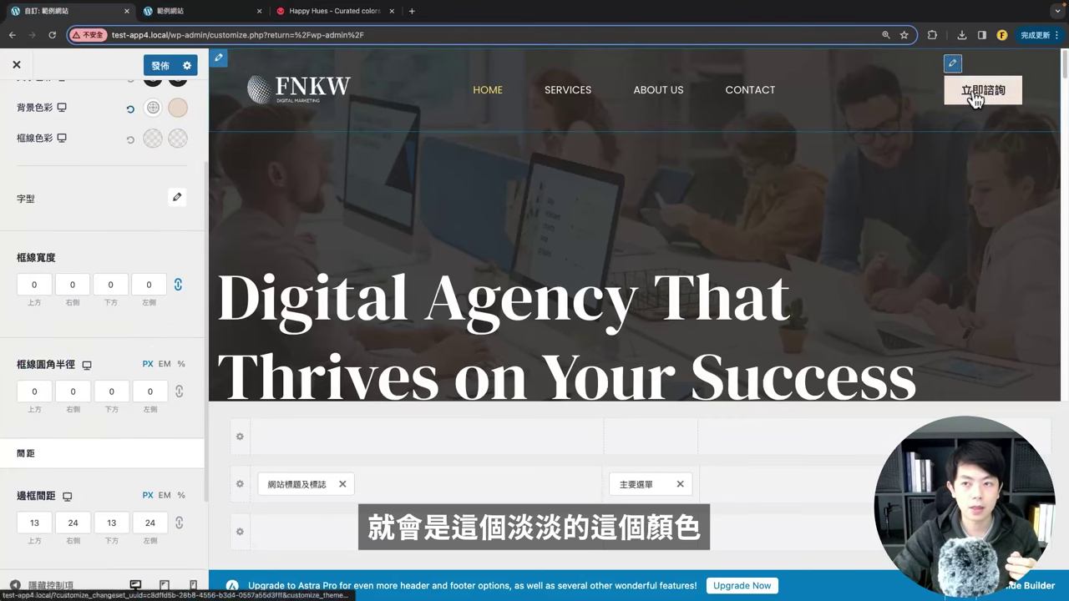
Step: Look at the button's font settings, then return to the Header Builder panel
scroll(105, 254, "up", 3)
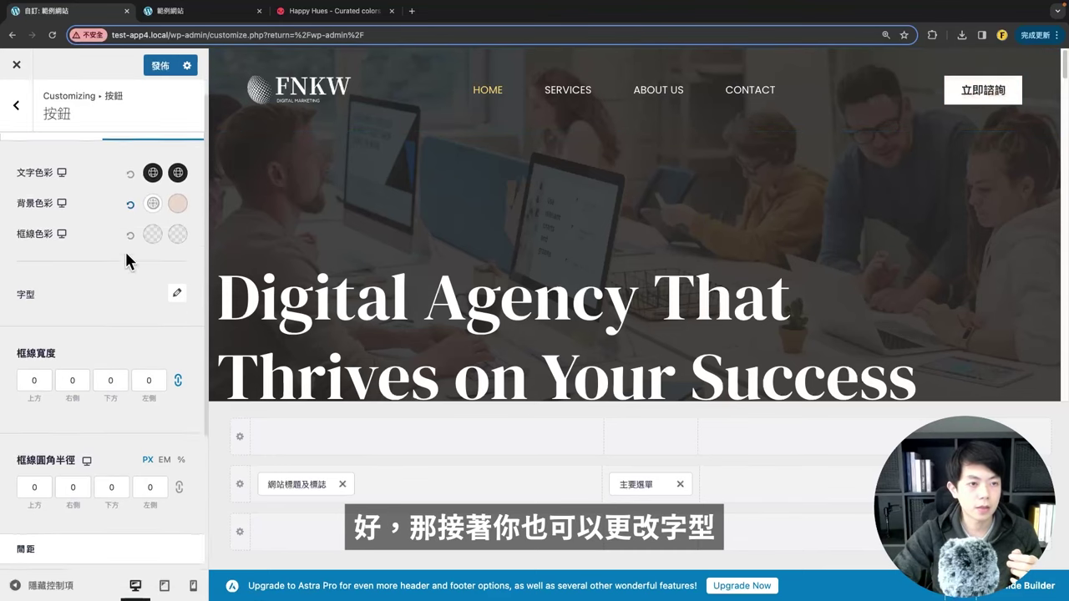
left_click(177, 317)
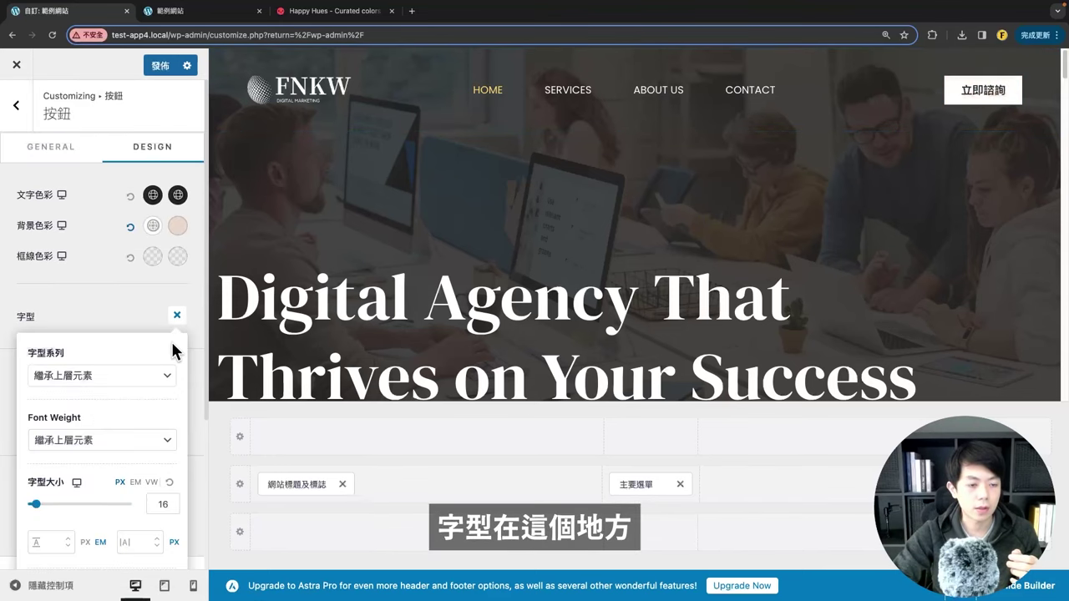
scroll(159, 346, "down", 3)
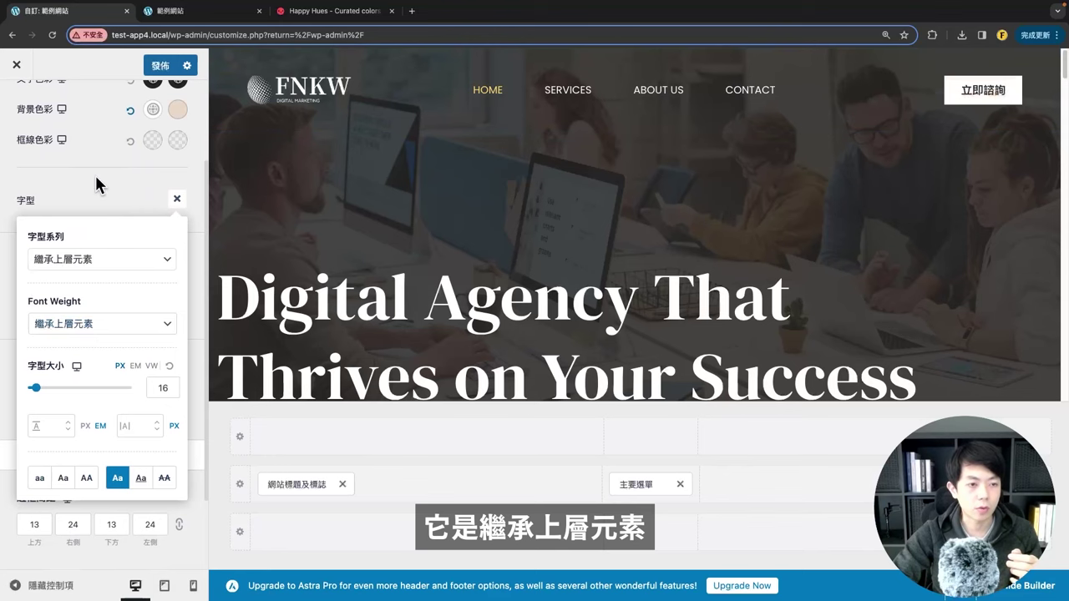
left_click(96, 184)
scroll(120, 255, "up", 3)
left_click(18, 106)
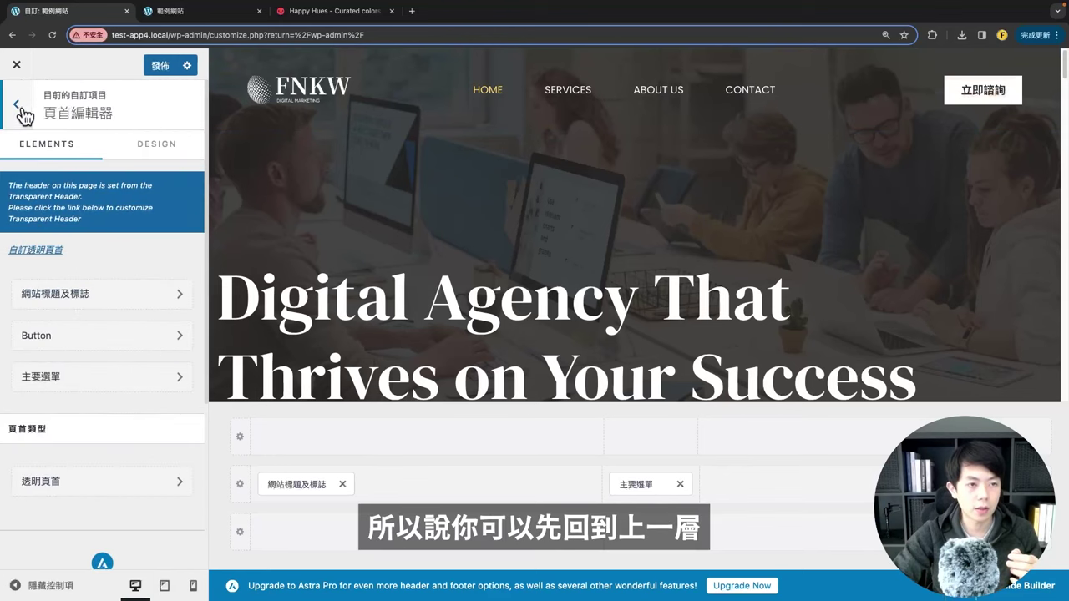
Step: In Global > Typography (排版樣式), set the body font (內文字型) to Noto Sans TC
left_click(17, 106)
left_click(31, 243)
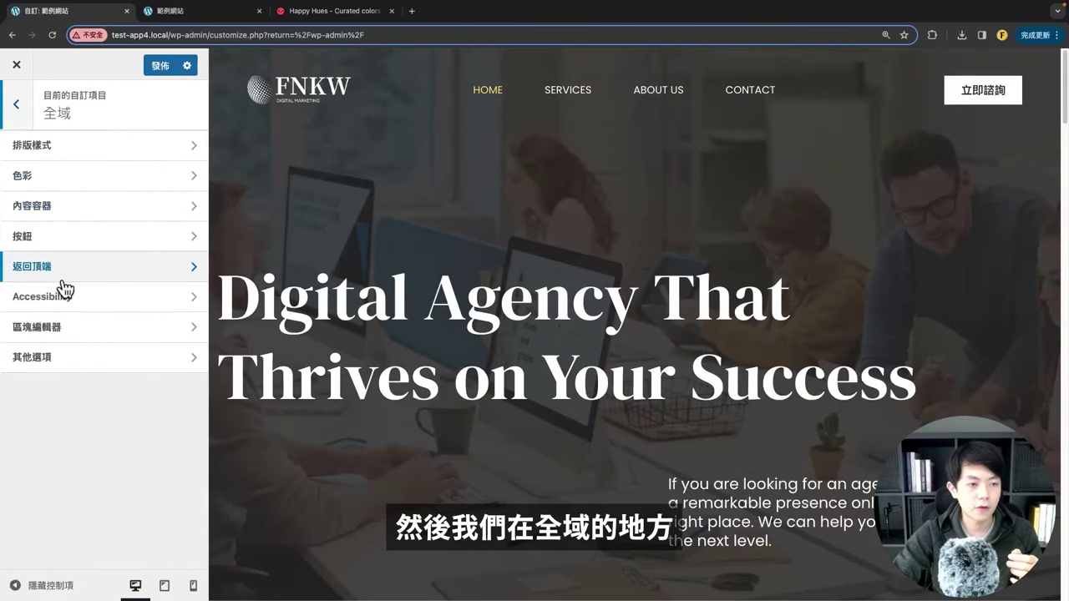
left_click(48, 152)
scroll(104, 367, "down", 3)
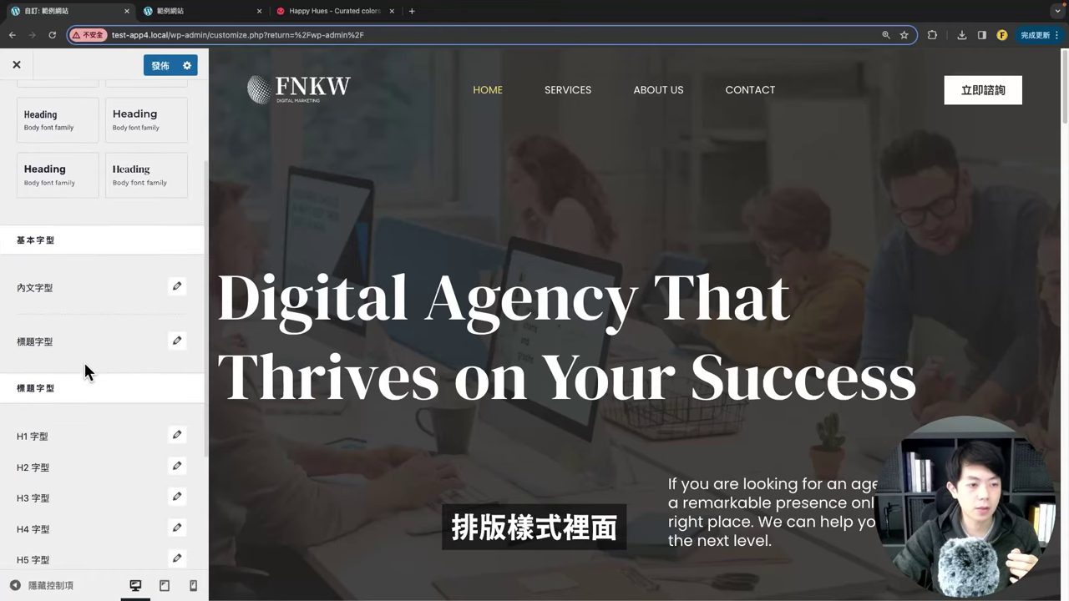
scroll(89, 367, "down", 3)
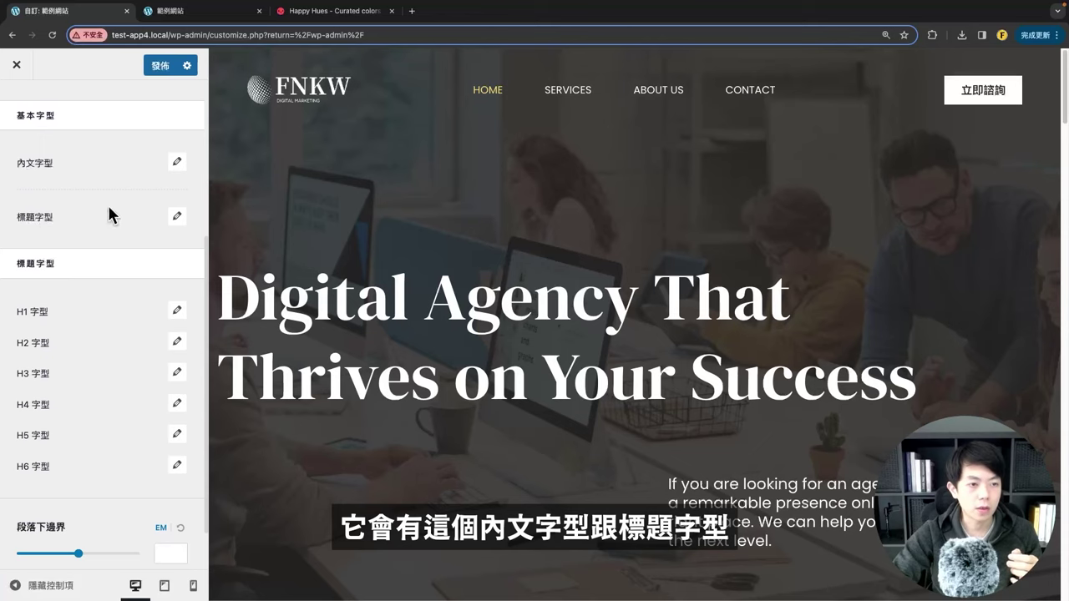
left_click(174, 167)
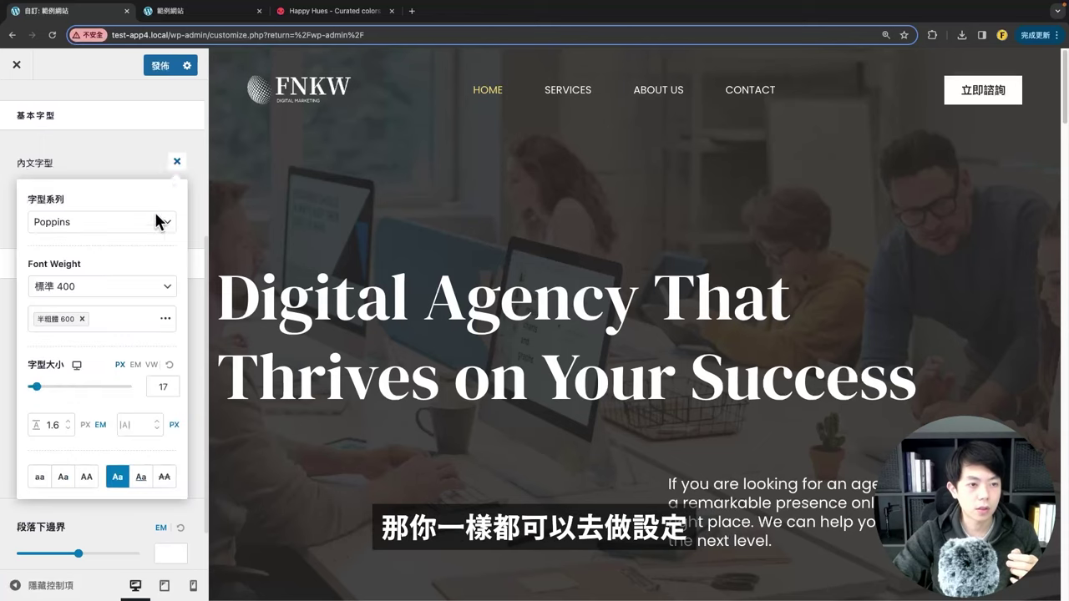
left_click(65, 224)
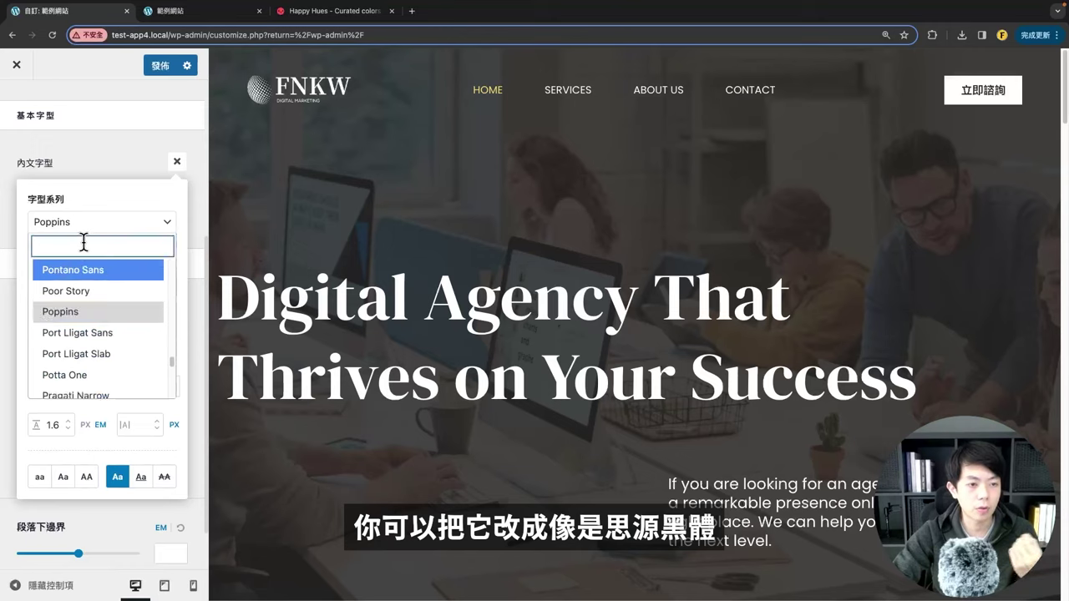
type("noto sans tc")
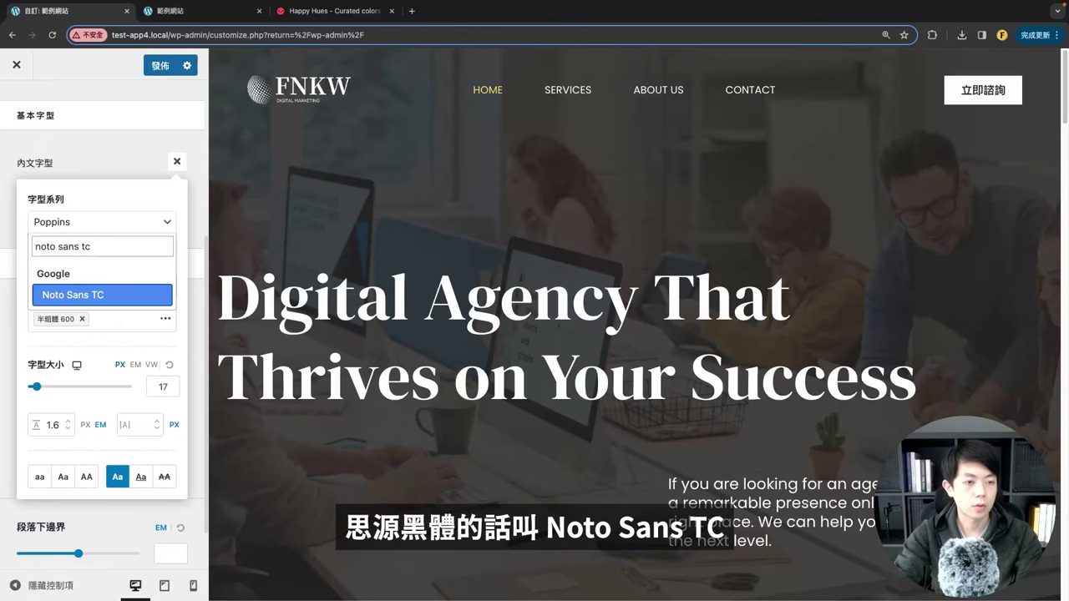
triple_click(38, 244)
right_click(52, 245)
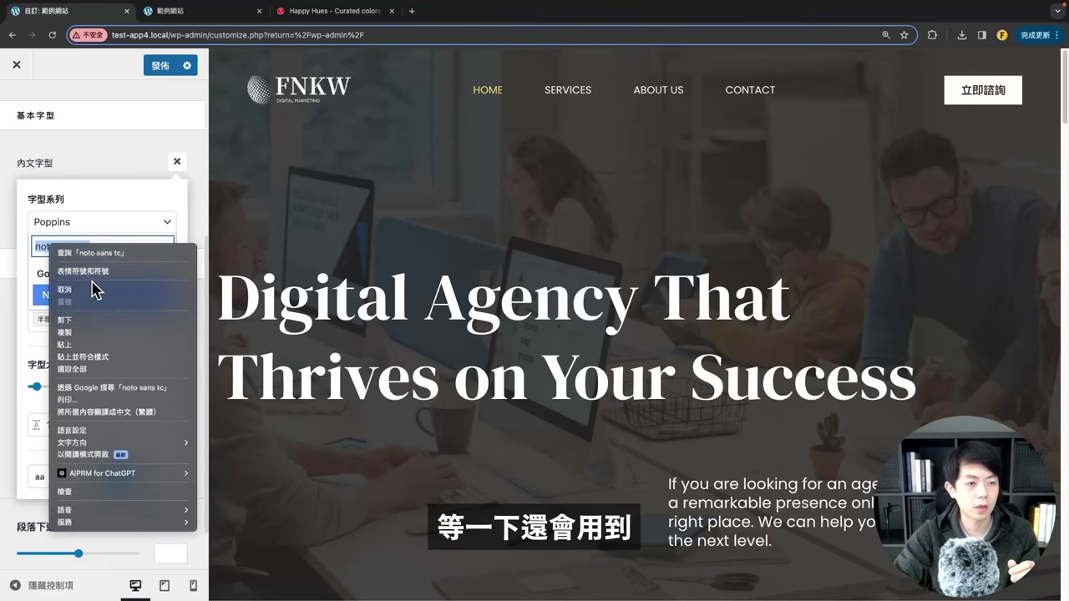
left_click(88, 338)
left_click(113, 296)
left_click(129, 153)
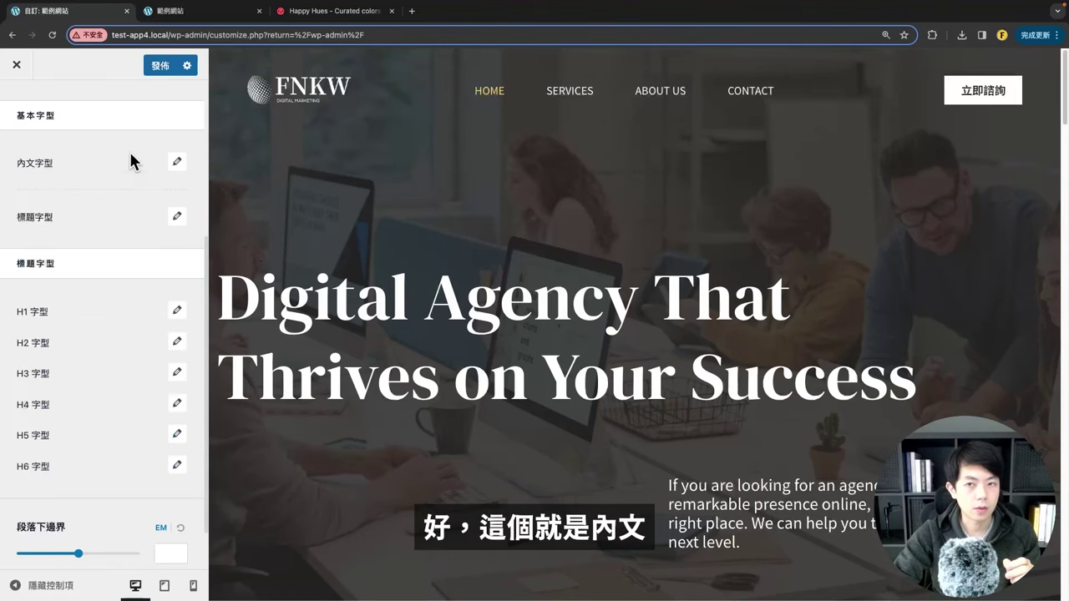
Step: Set the heading font (標題字型) to Noto Sans TC
left_click(176, 218)
left_click(100, 289)
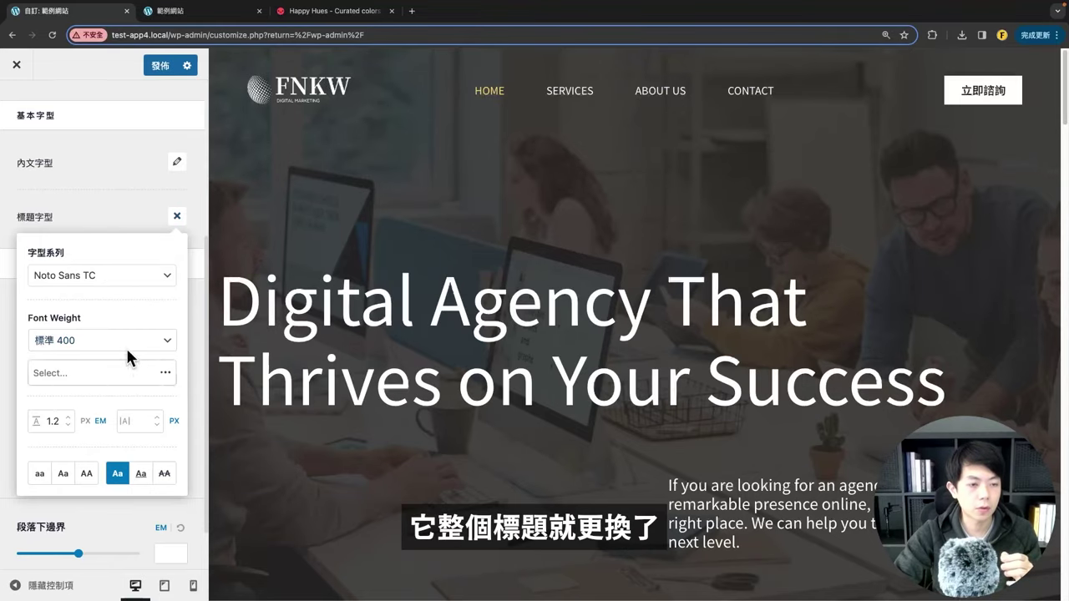
scroll(354, 341, "down", 10)
scroll(411, 279, "up", 10)
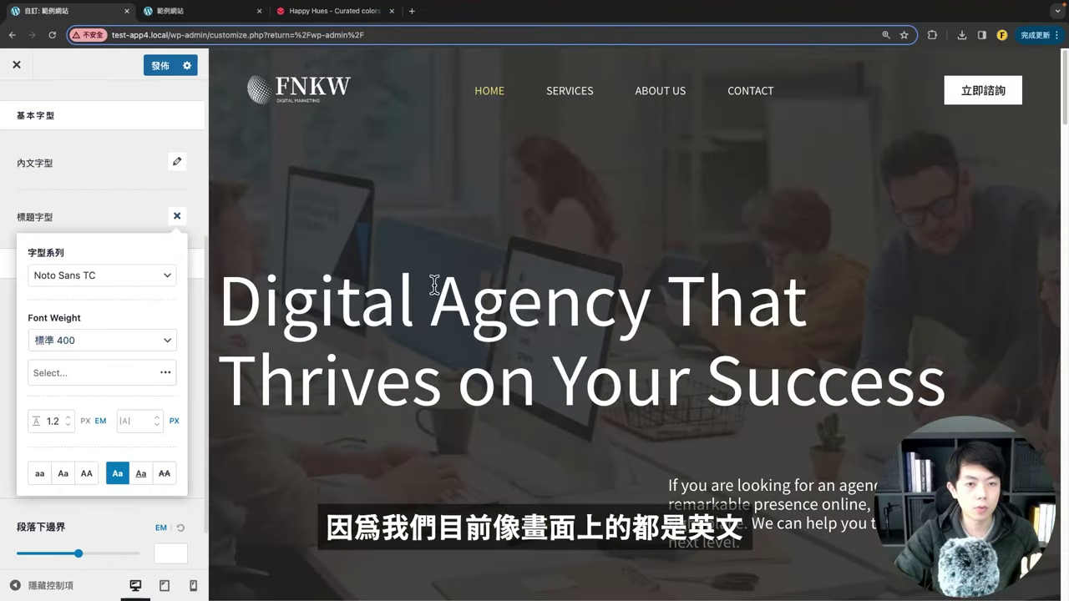
scroll(434, 285, "down", 10)
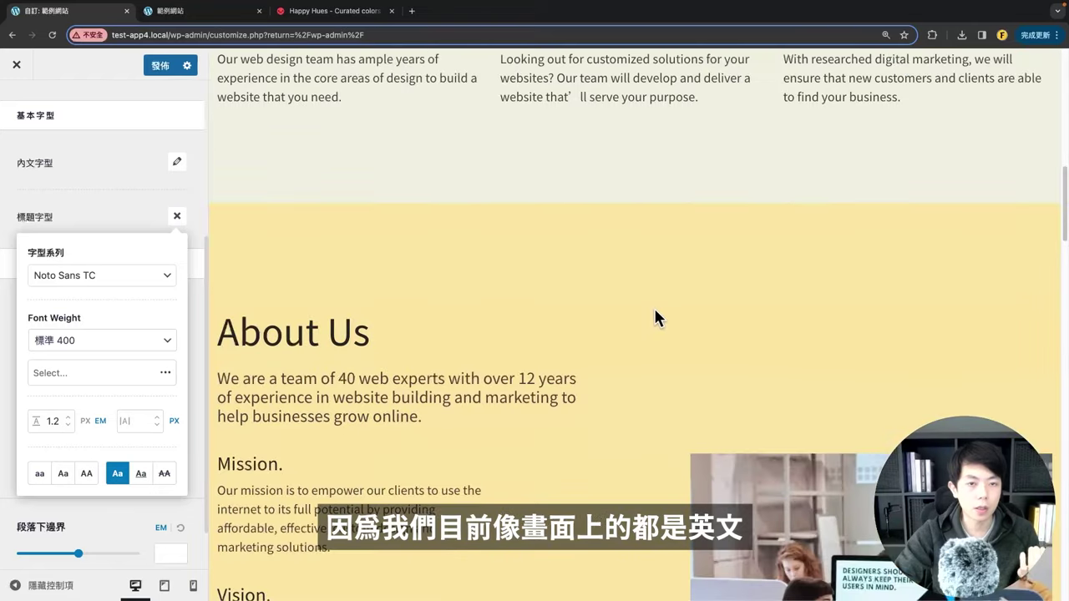
scroll(653, 306, "down", 5)
scroll(628, 338, "up", 15)
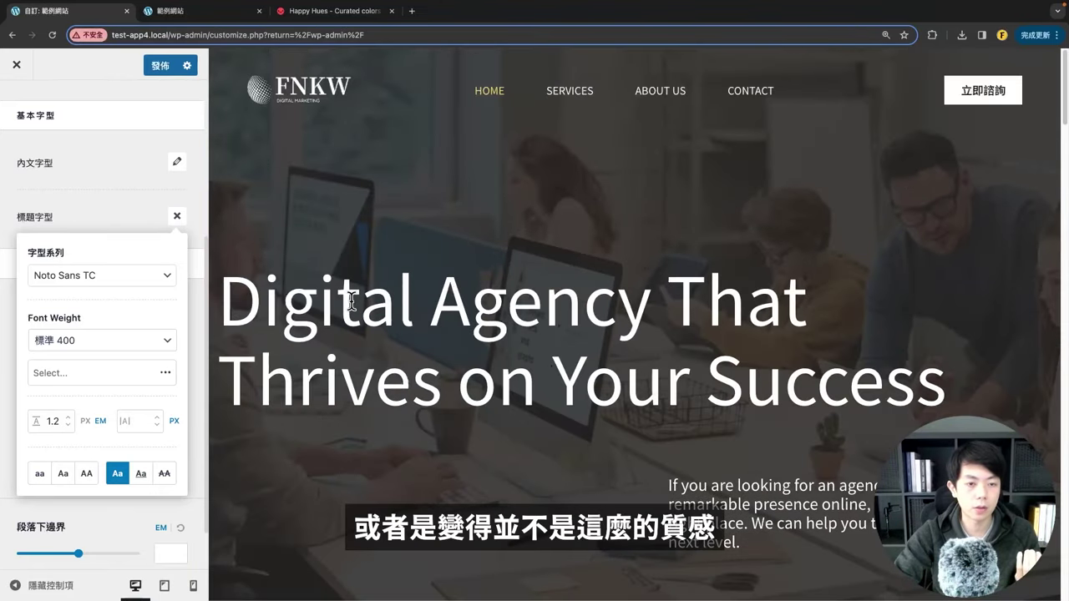
Step: Change the heading font family to Noto Serif TC
left_click(115, 282)
type("Noto Serif TC")
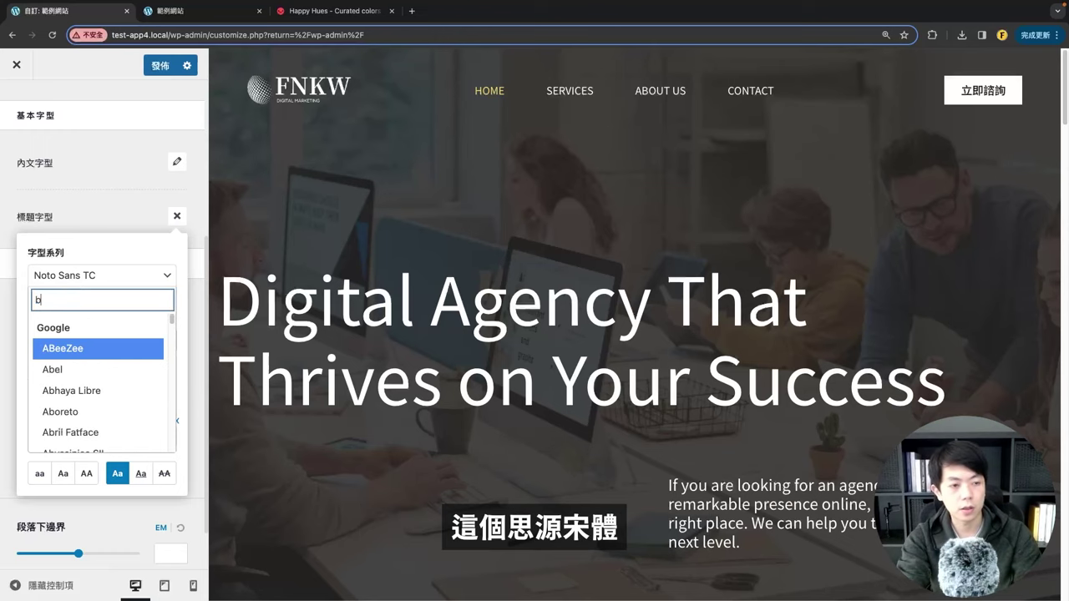
key("Return")
scroll(450, 409, "down", 5)
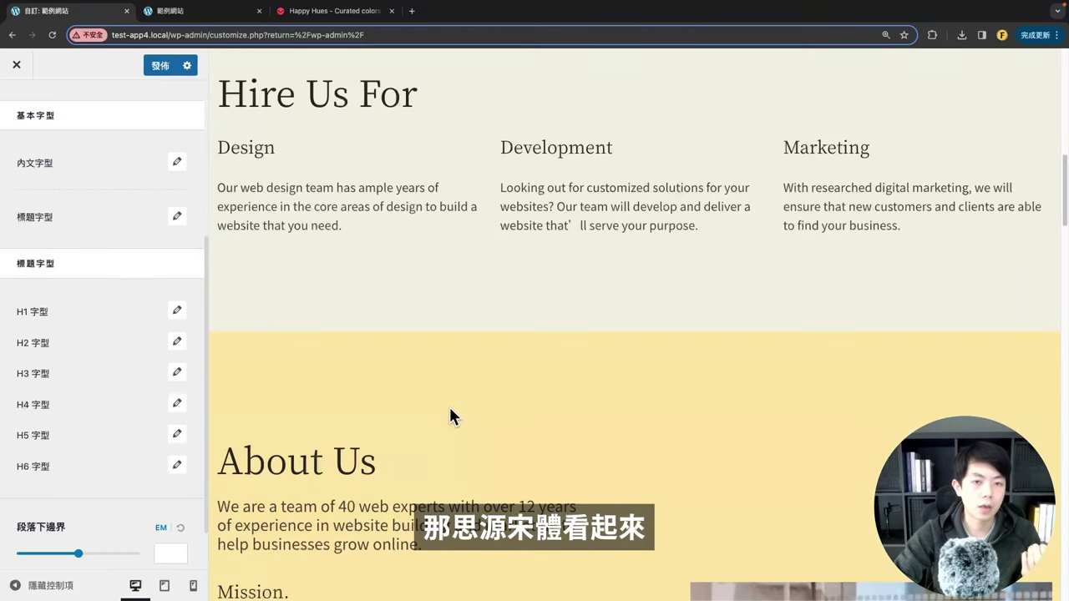
scroll(367, 384, "up", 5)
scroll(156, 337, "up", 2)
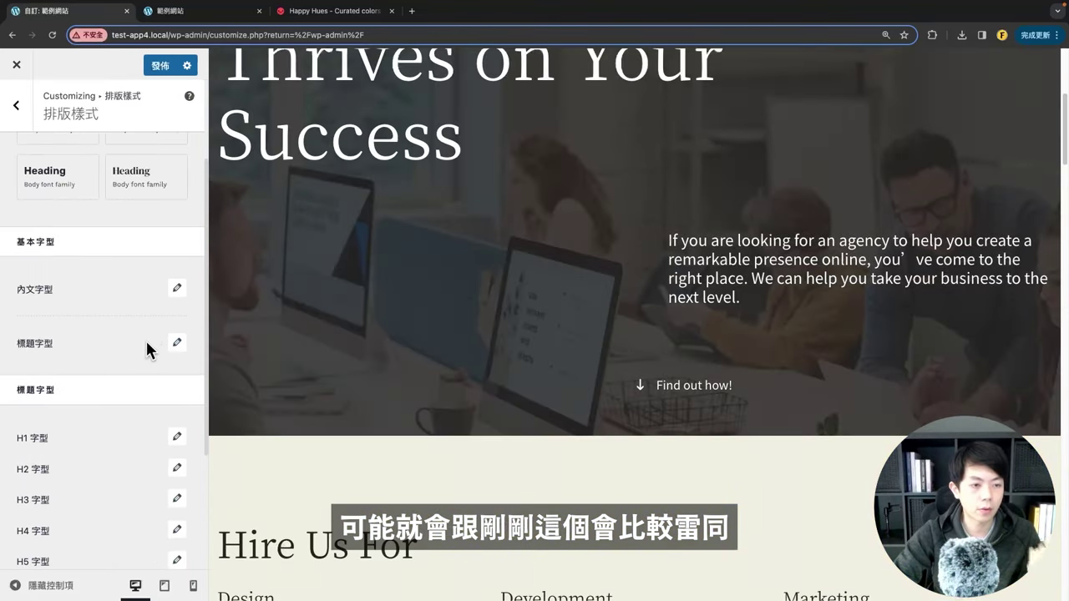
Step: Change the body font family to Noto Serif TC
left_click(177, 289)
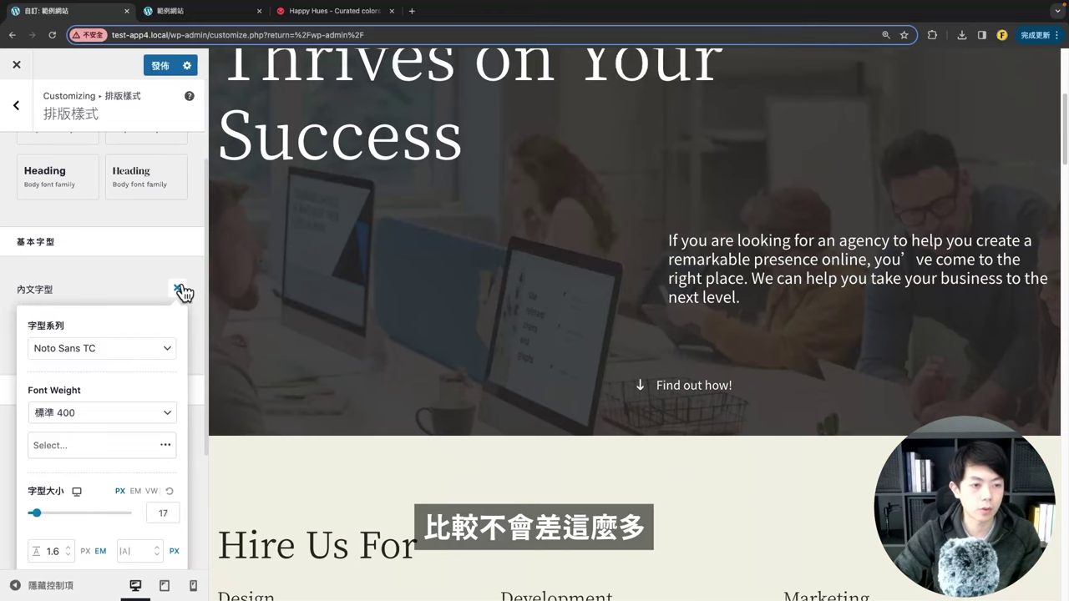
left_click(100, 348)
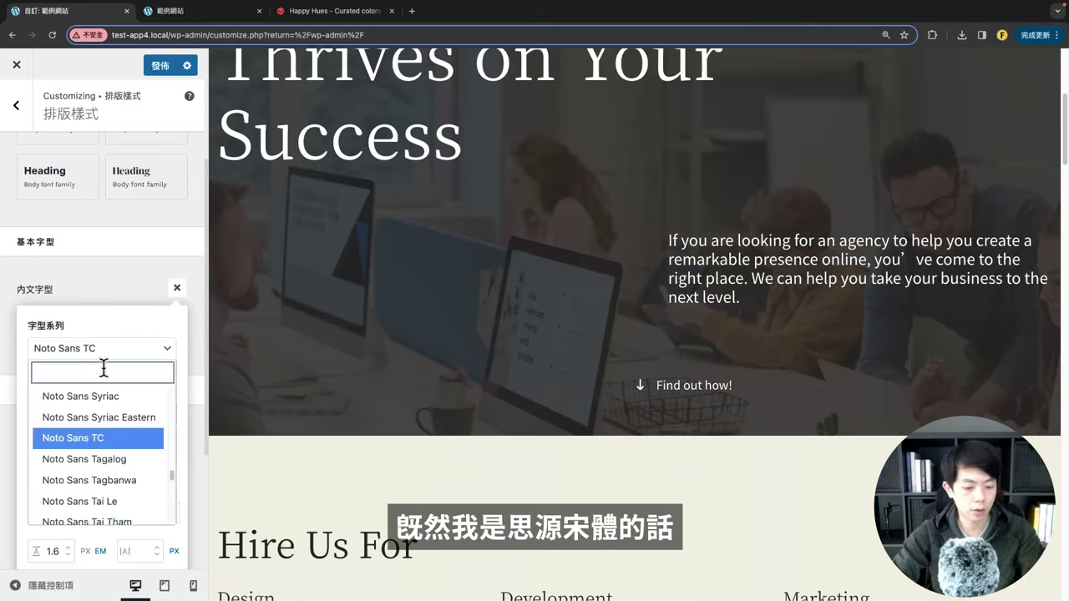
type("noto serif tc")
left_click(95, 418)
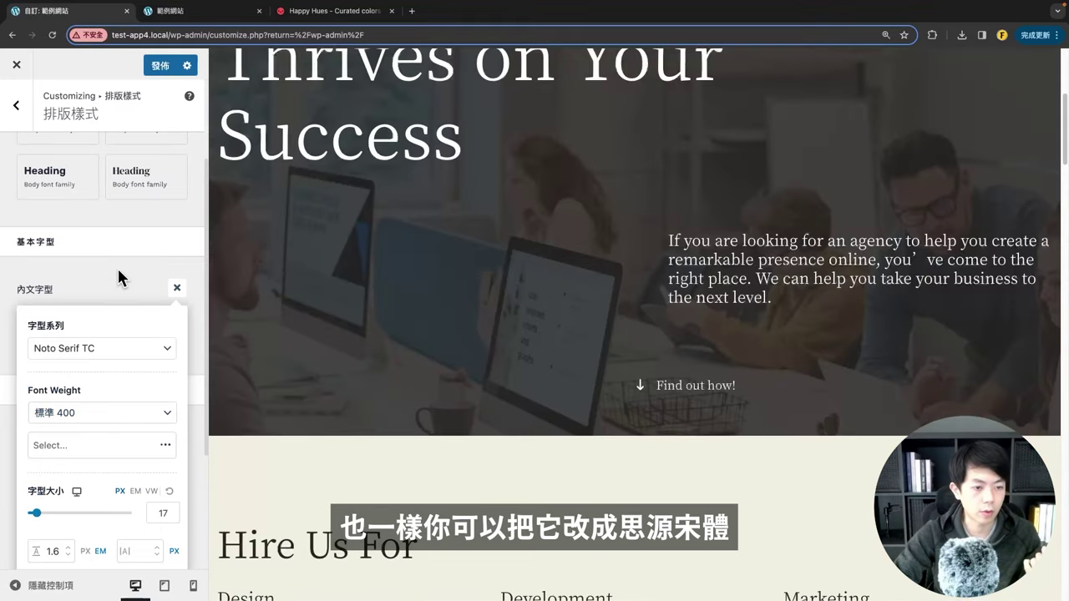
left_click(177, 288)
Step: Keep the heading font weight at 400
left_click(175, 342)
scroll(79, 376, "down", 1)
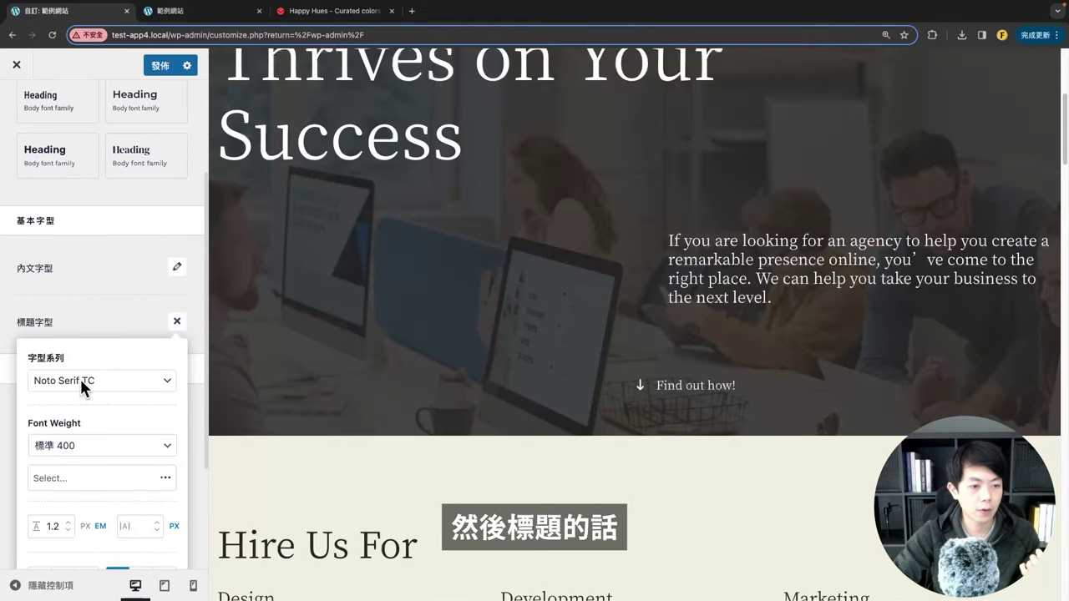
left_click(67, 447)
left_click(120, 332)
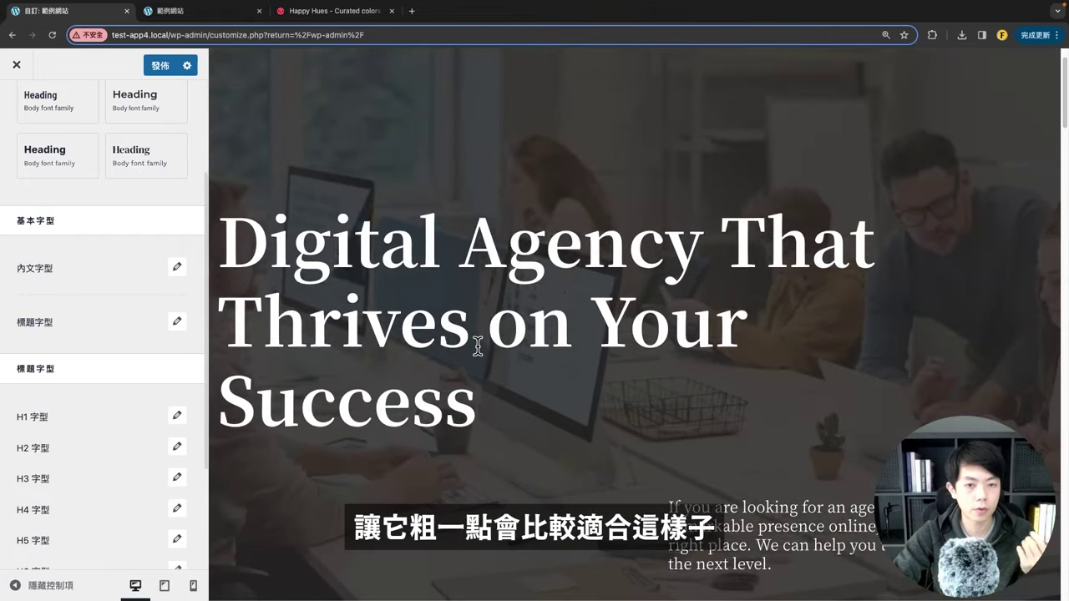
scroll(105, 368, "down", 3)
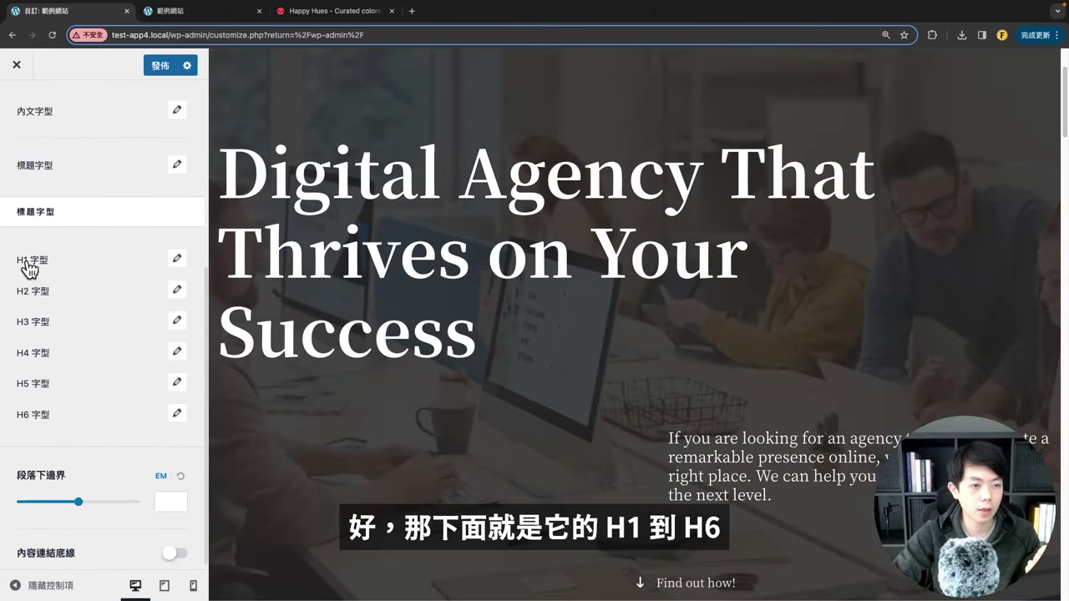
Step: Check the H1 font settings, leaving them to inherit, and return to the Global list
left_click(177, 262)
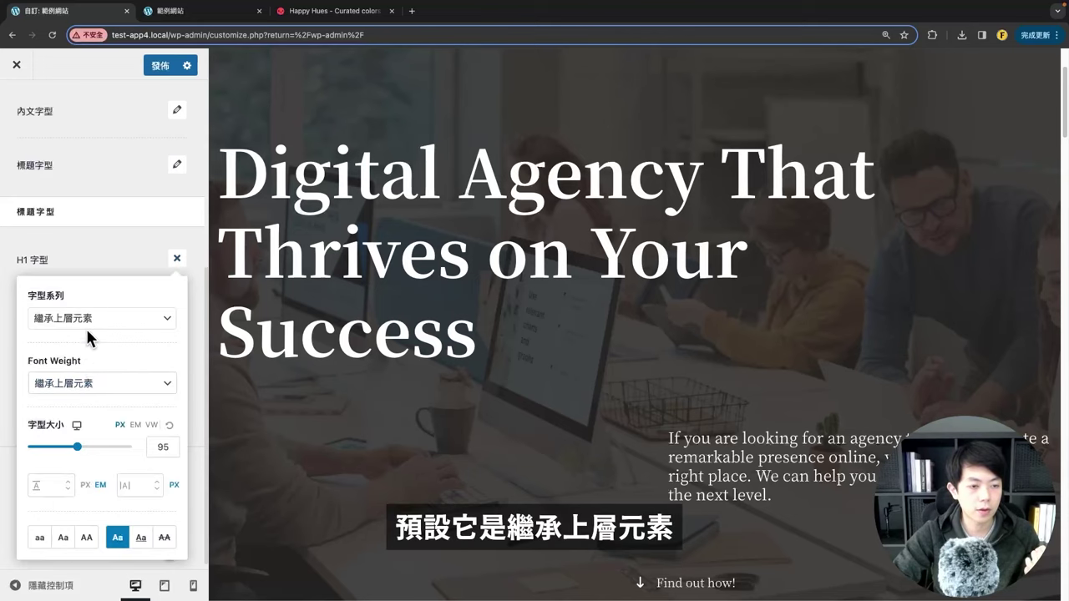
double_click(100, 258)
scroll(53, 272, "up", 2)
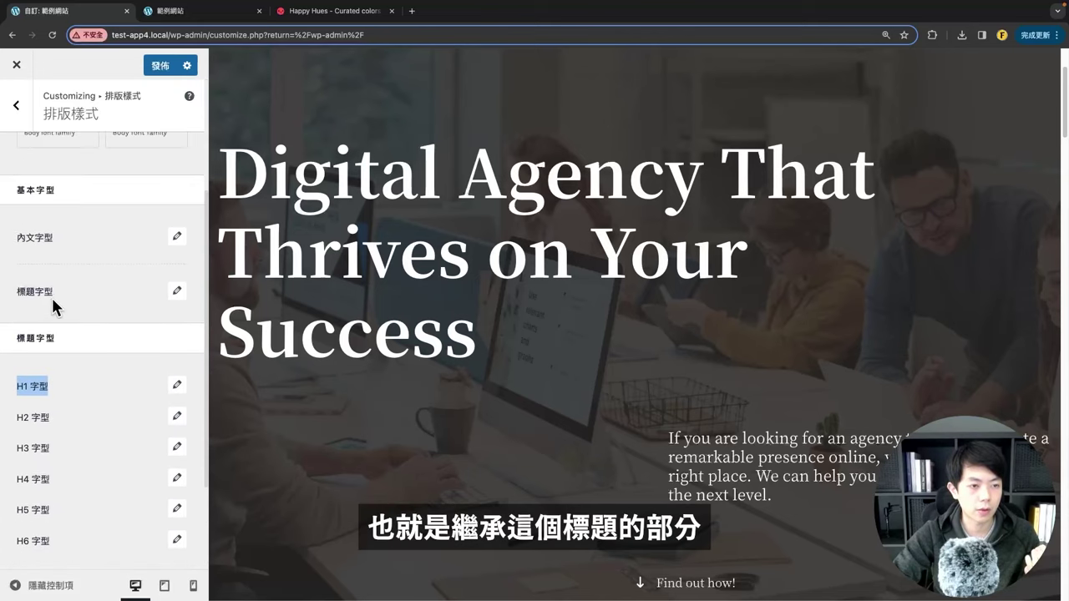
scroll(559, 327, "down", 6)
scroll(559, 327, "up", 4)
scroll(117, 242, "up", 2)
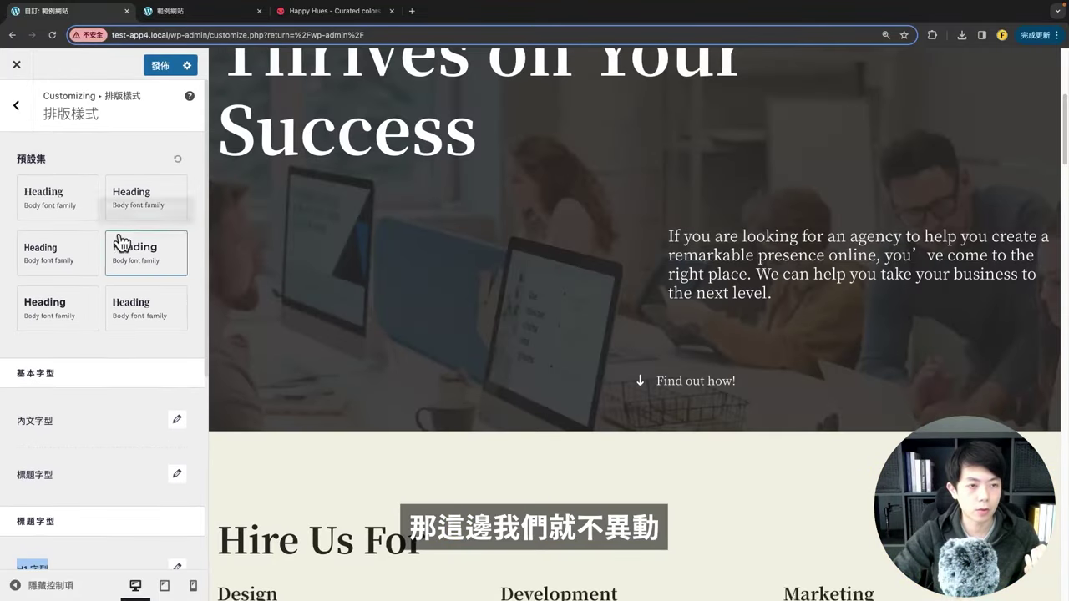
scroll(119, 384, "down", 4)
scroll(119, 384, "up", 5)
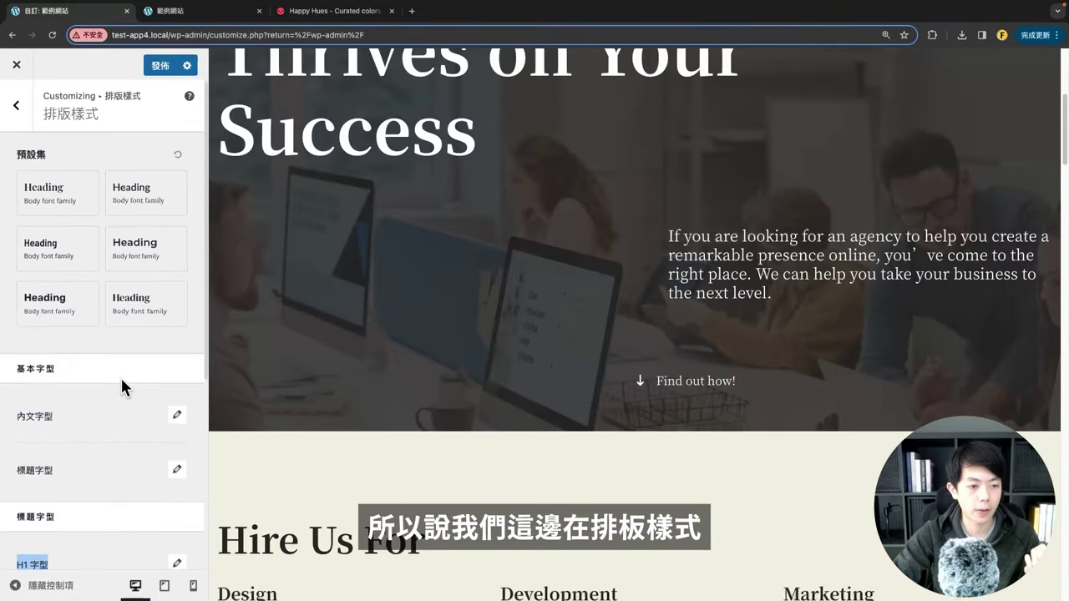
left_click(16, 104)
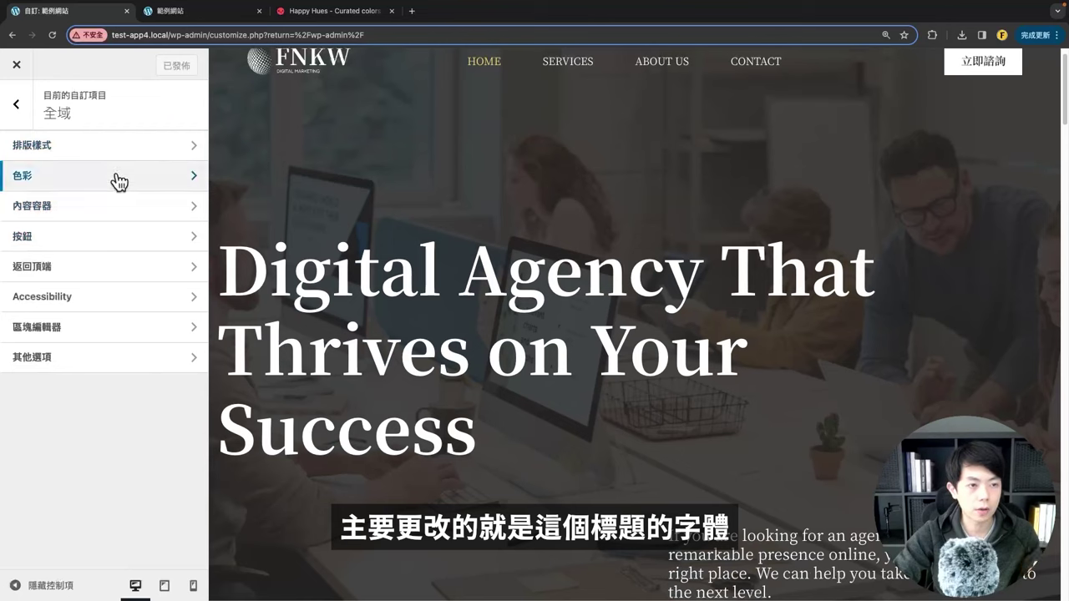
Step: Set the global accent colour to Happy Hues Secondary #eaddcf
left_click(117, 177)
scroll(125, 348, "down", 2)
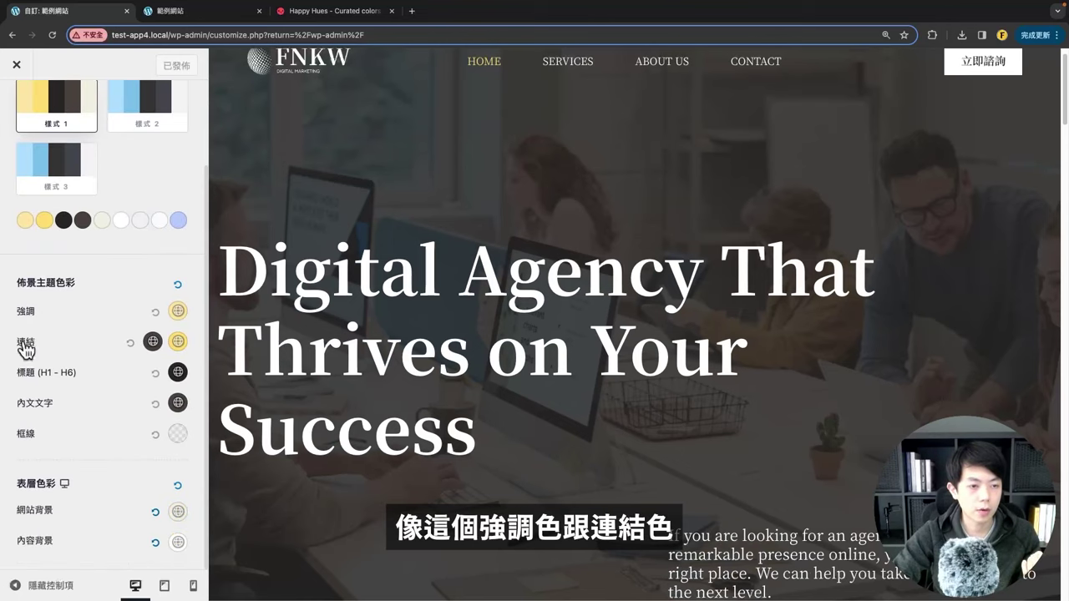
scroll(125, 392, "up", 3)
left_click(328, 11)
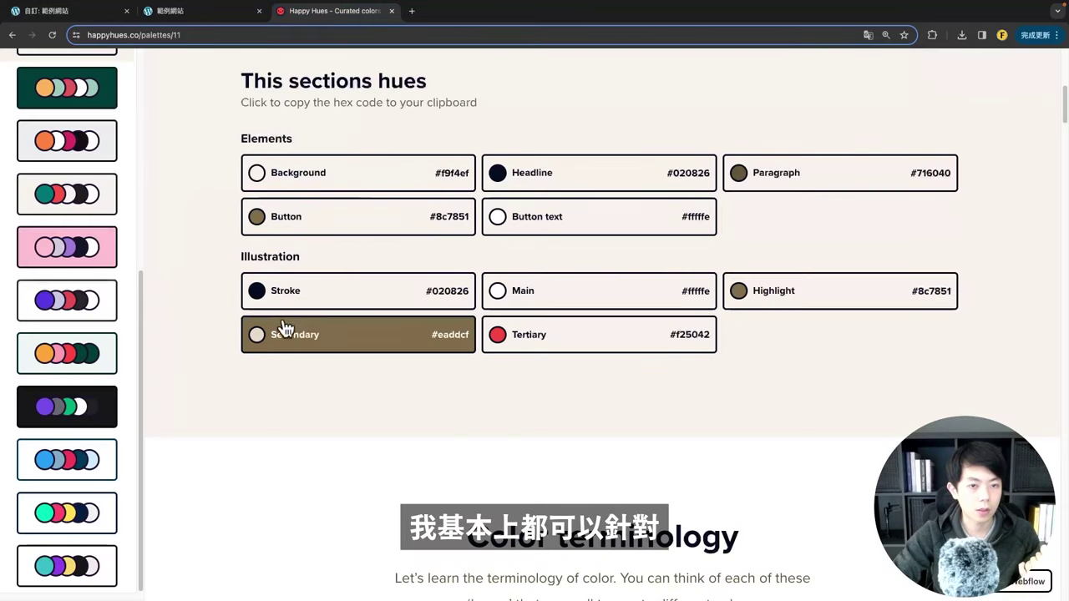
left_click(311, 339)
left_click(443, 338)
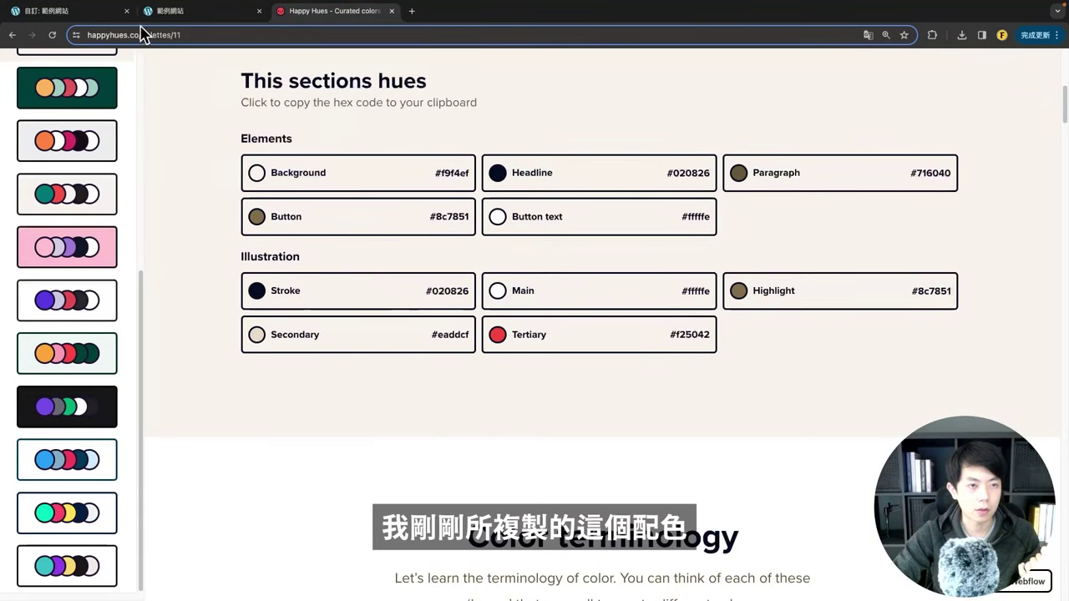
left_click(75, 11)
left_click(178, 416)
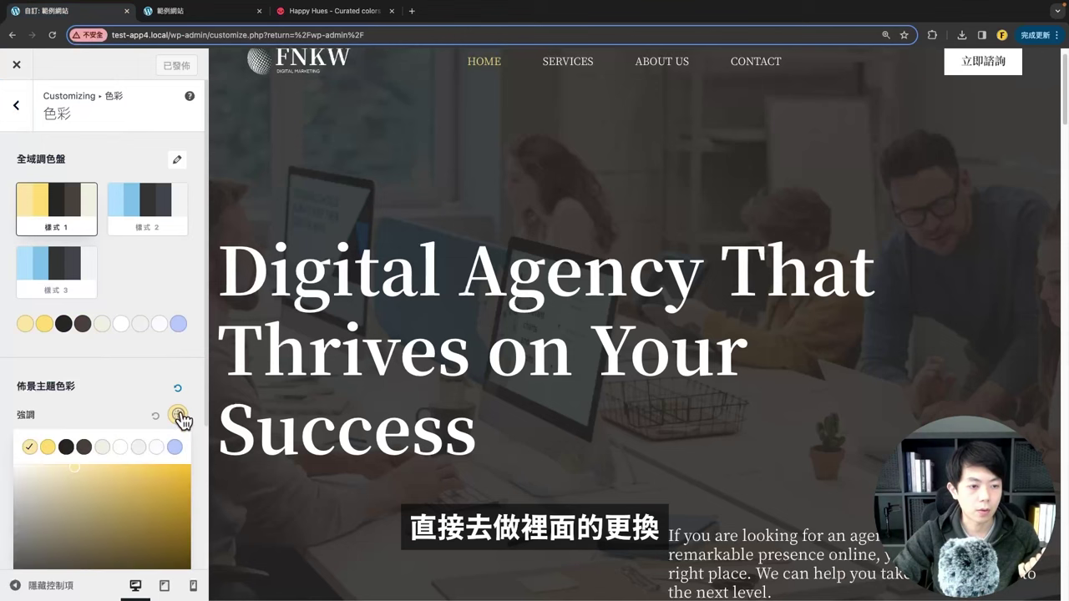
scroll(101, 447, "down", 3)
double_click(64, 509)
key("ctrl+v")
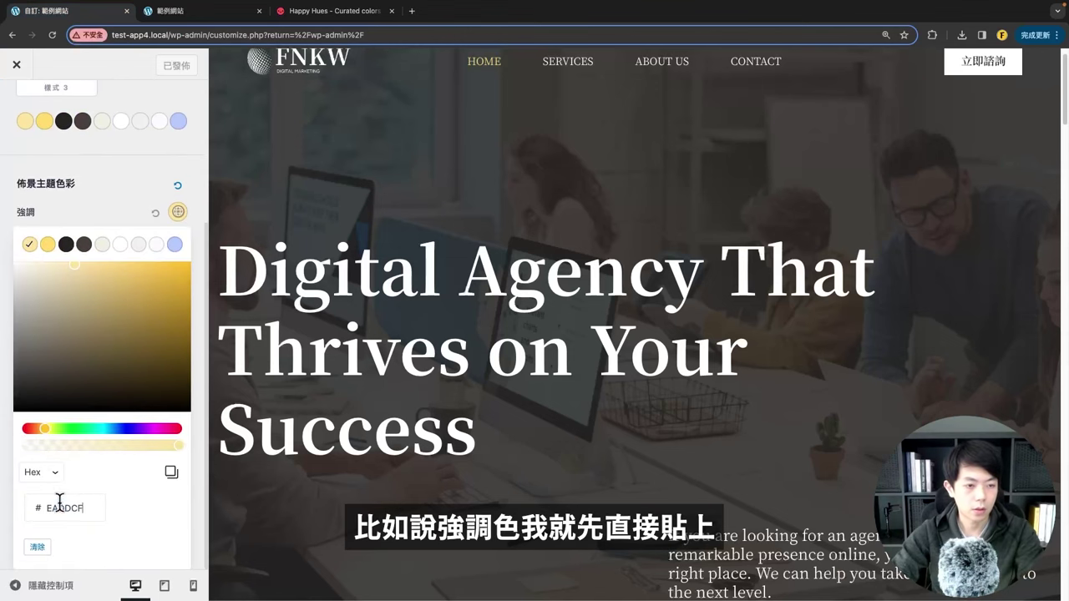
left_click(96, 223)
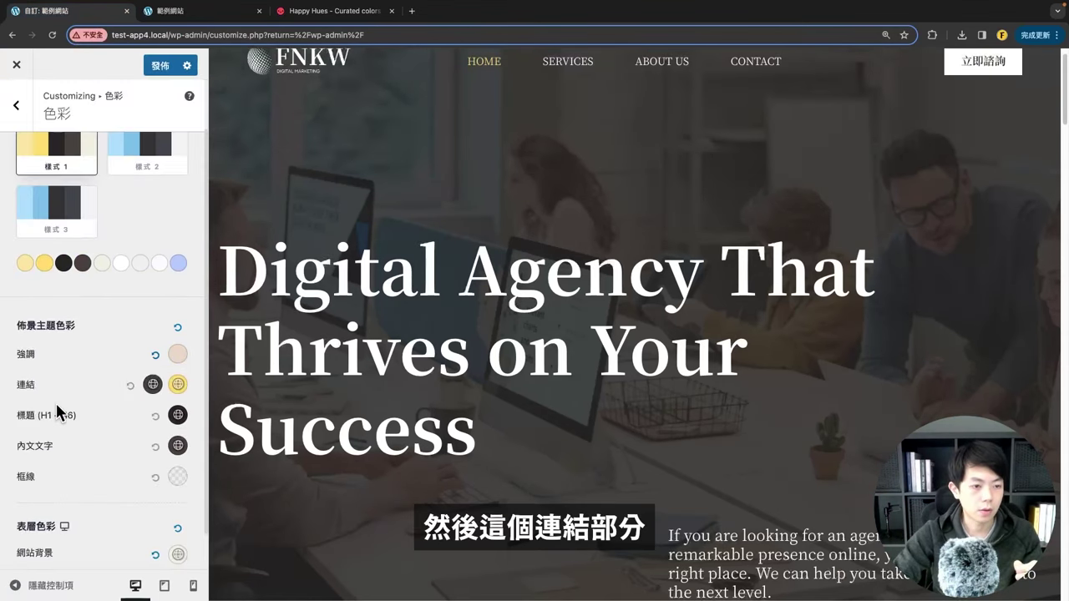
Step: Adjust the link colour to a deeper beige ECDFBE, then return to the main menu
left_click(178, 385)
scroll(83, 418, "down", 3)
double_click(62, 509)
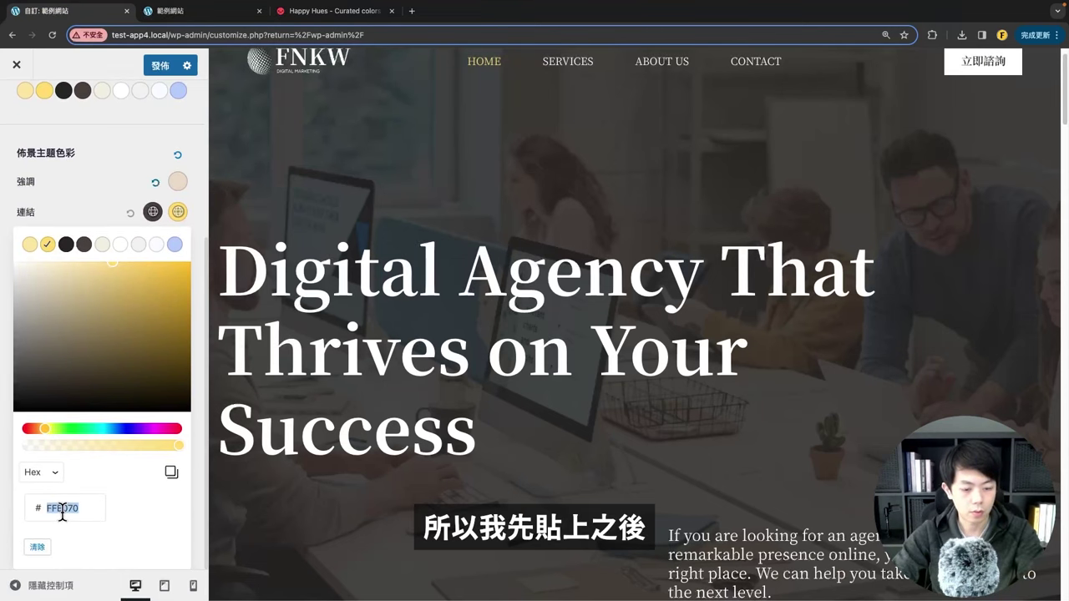
left_click_drag(37, 268, 49, 269)
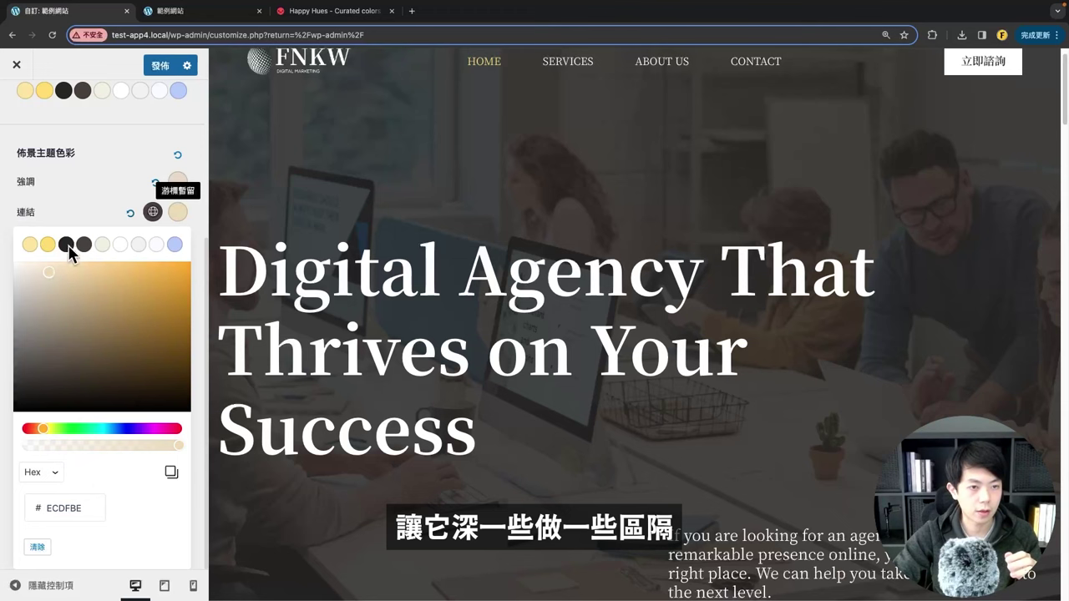
left_click(104, 223)
scroll(560, 90, "up", 1)
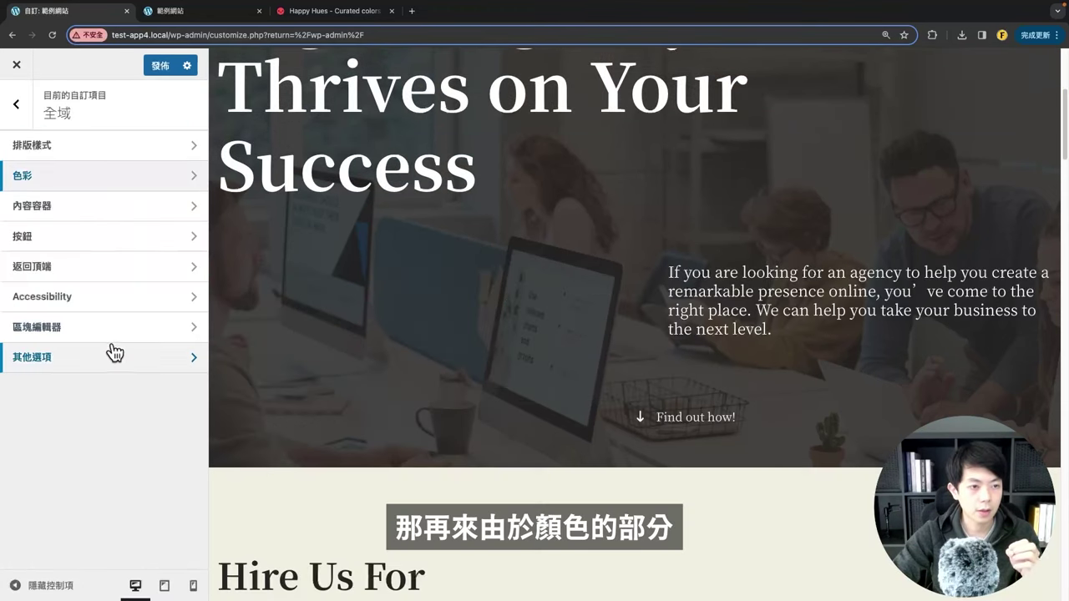
scroll(592, 270, "up", 3)
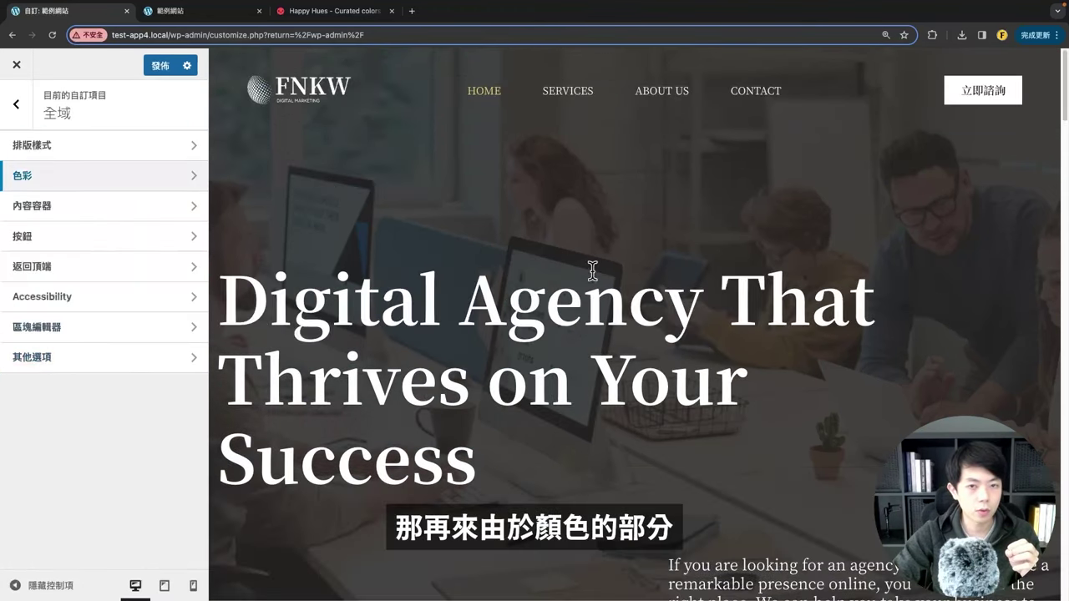
left_click(9, 115)
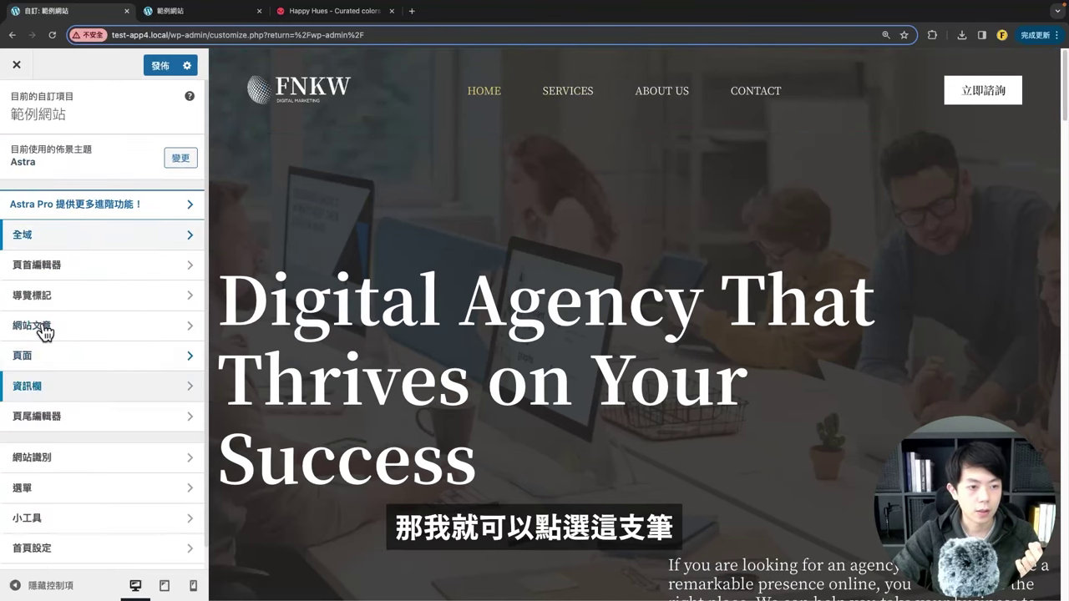
Step: Review the header primary menu's design settings
left_click(544, 96)
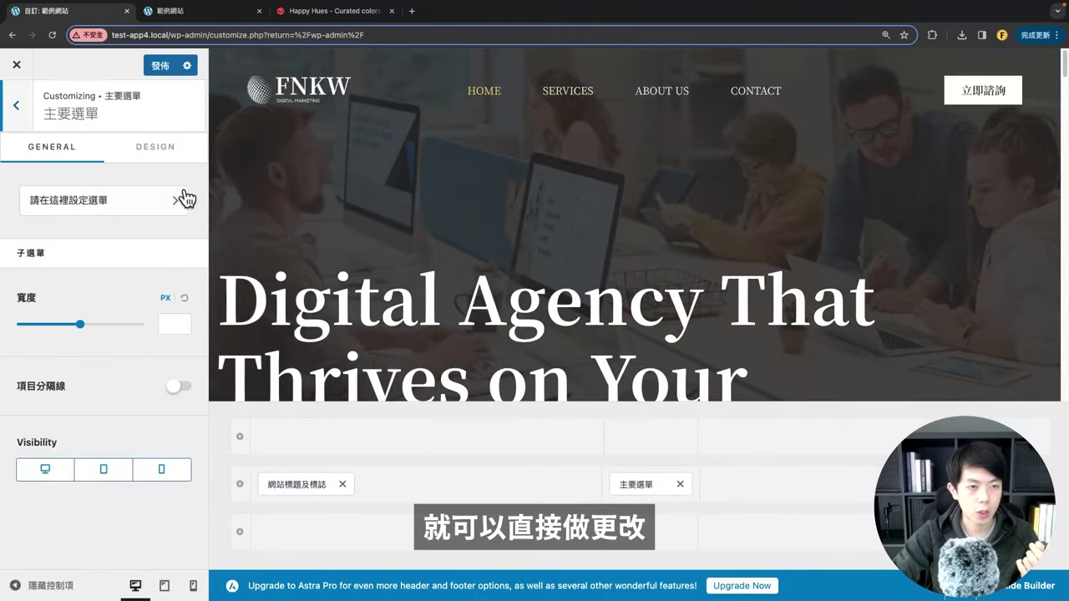
left_click(161, 152)
scroll(179, 267, "down", 8)
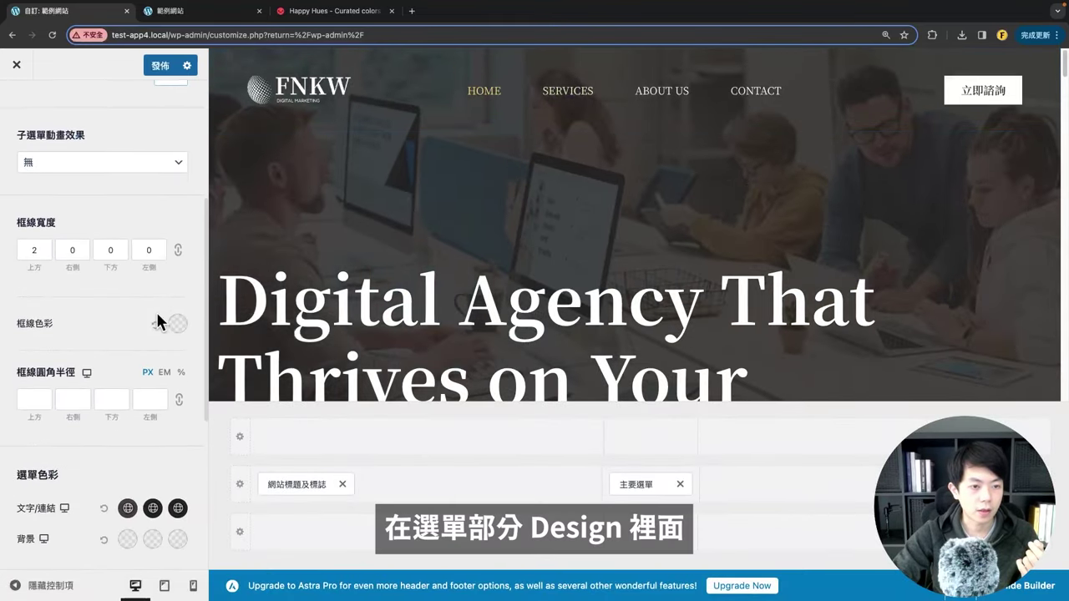
scroll(158, 376, "up", 2)
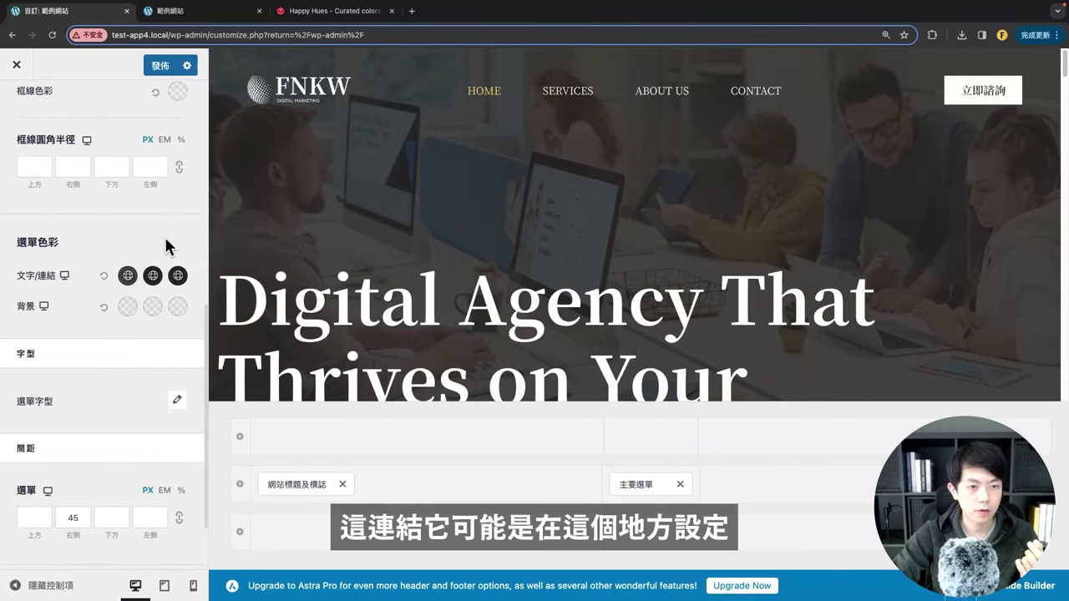
scroll(142, 319, "down", 2)
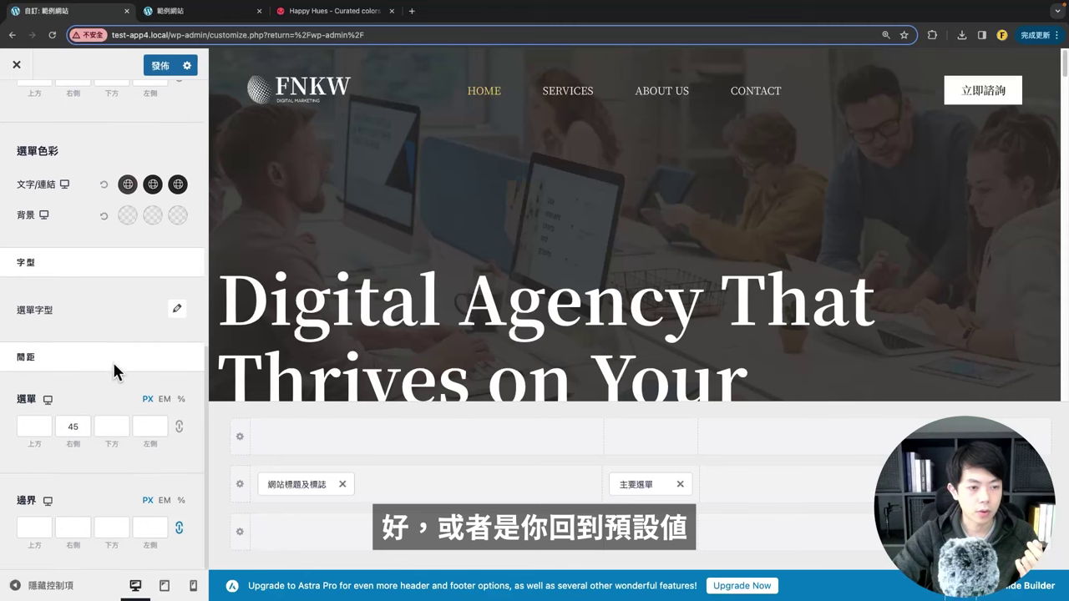
scroll(114, 370, "up", 8)
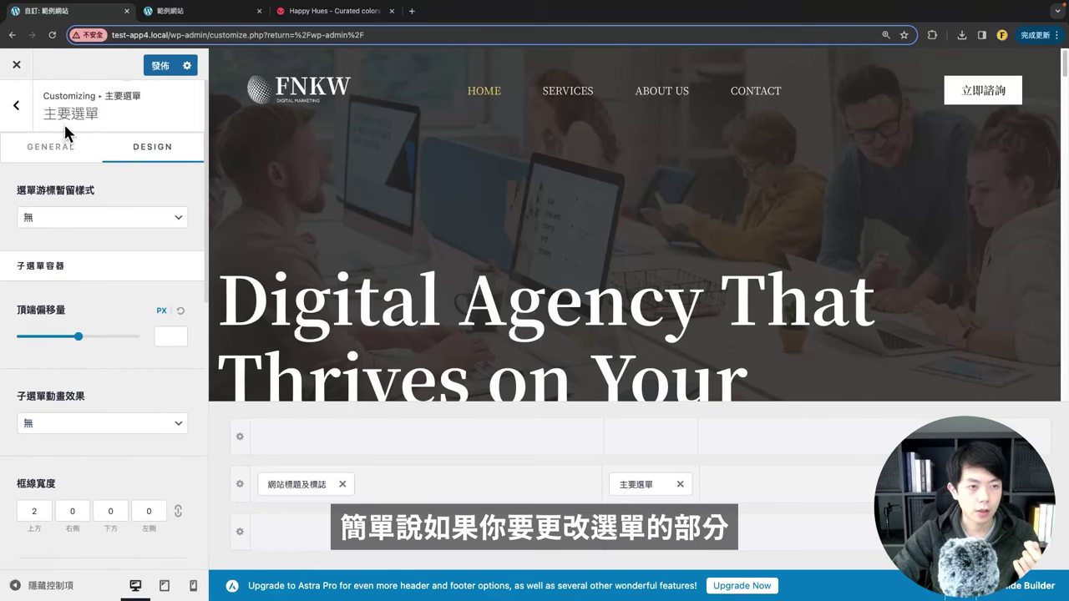
scroll(114, 334, "down", 5)
scroll(51, 298, "up", 5)
Step: Return to the Global section, check its Colors settings, and go back to the Global list
left_click(16, 105)
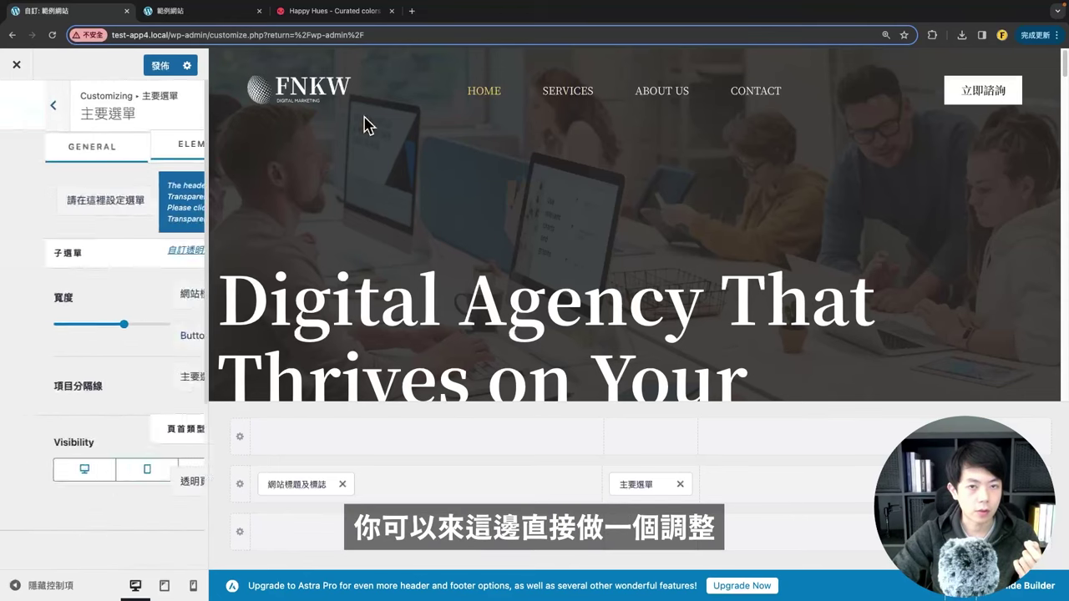
left_click(16, 105)
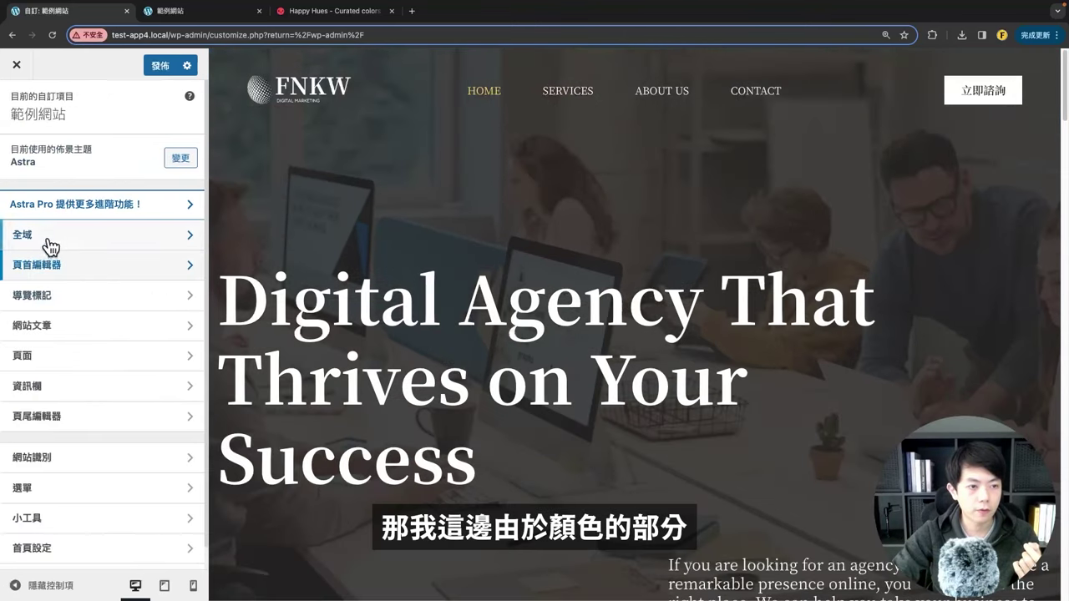
left_click(48, 240)
left_click(57, 179)
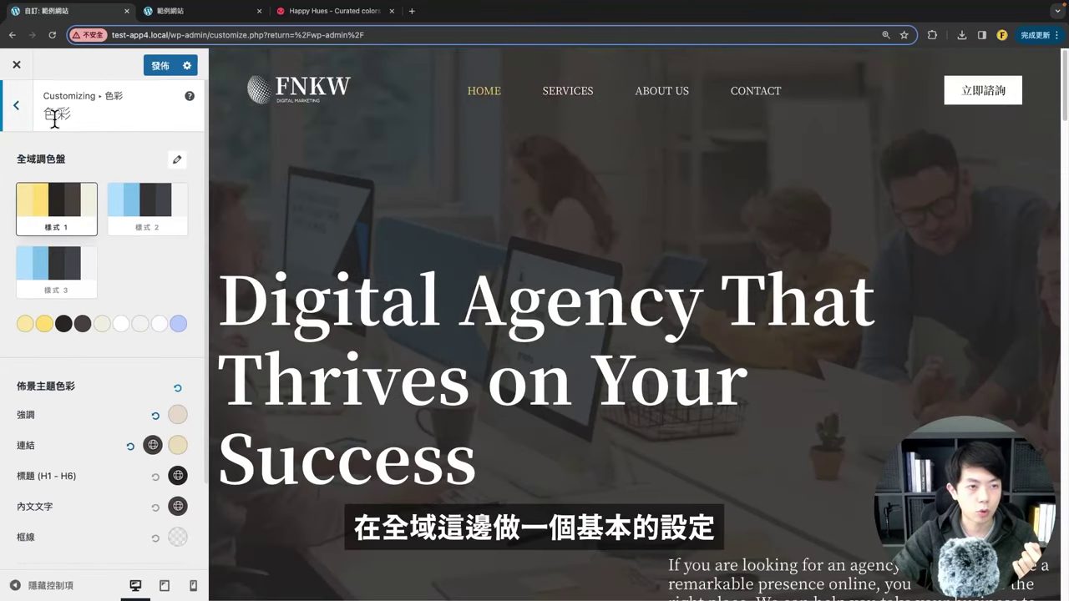
scroll(178, 305, "down", 3)
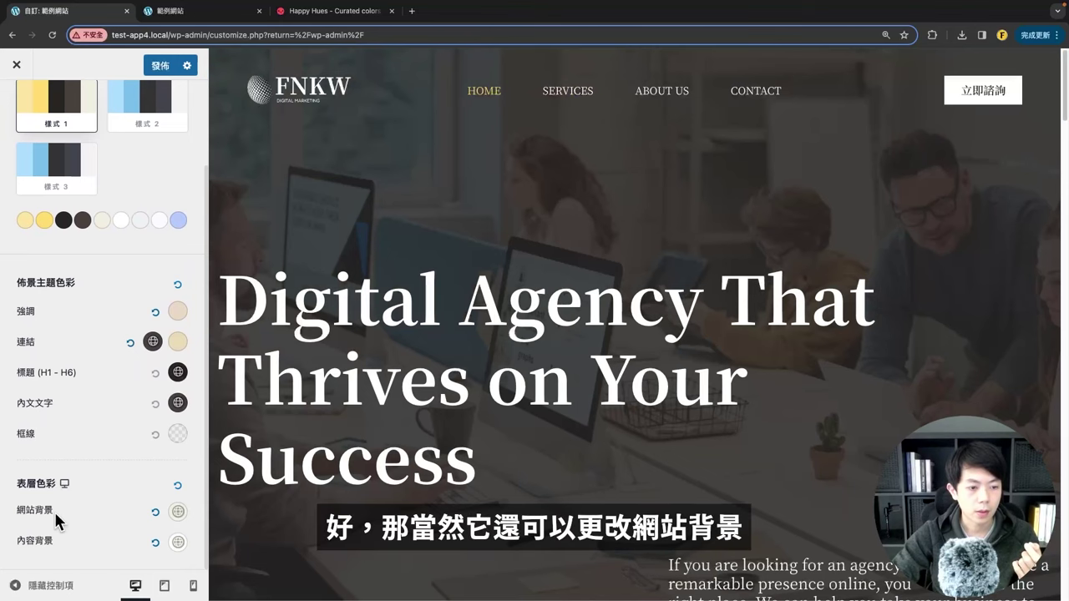
scroll(83, 334, "up", 5)
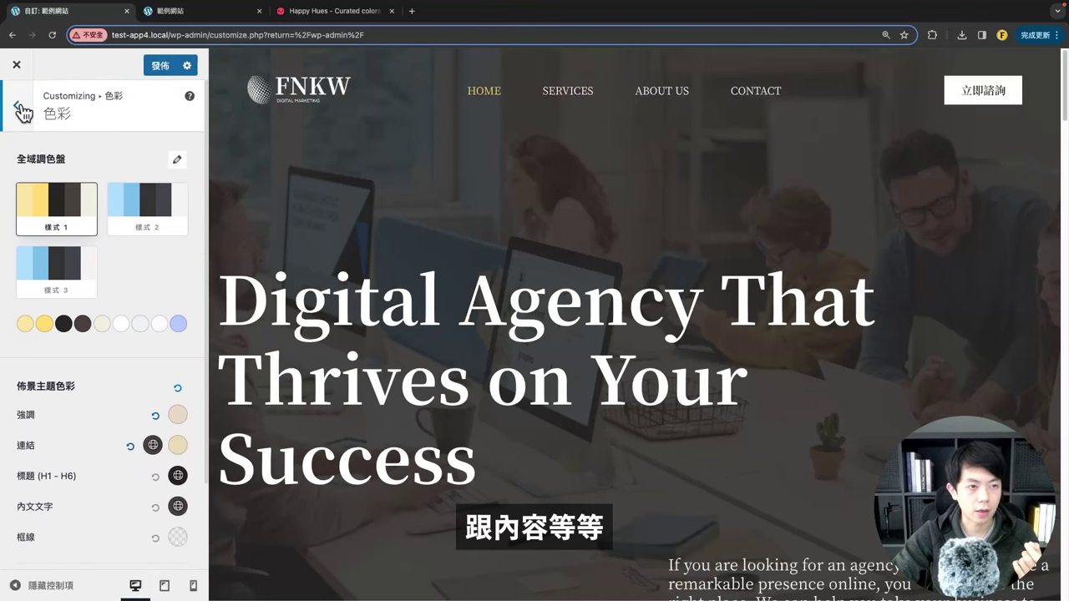
left_click(17, 105)
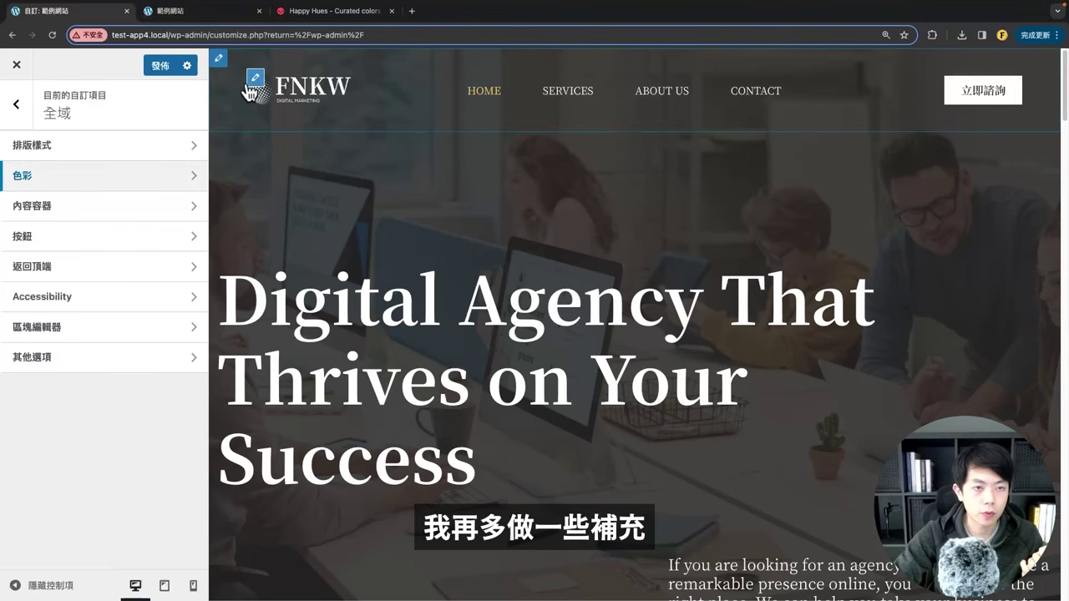
Step: In the header builder, rearrange the logo and primary menu, then bring up the top row's element list
left_click(219, 61)
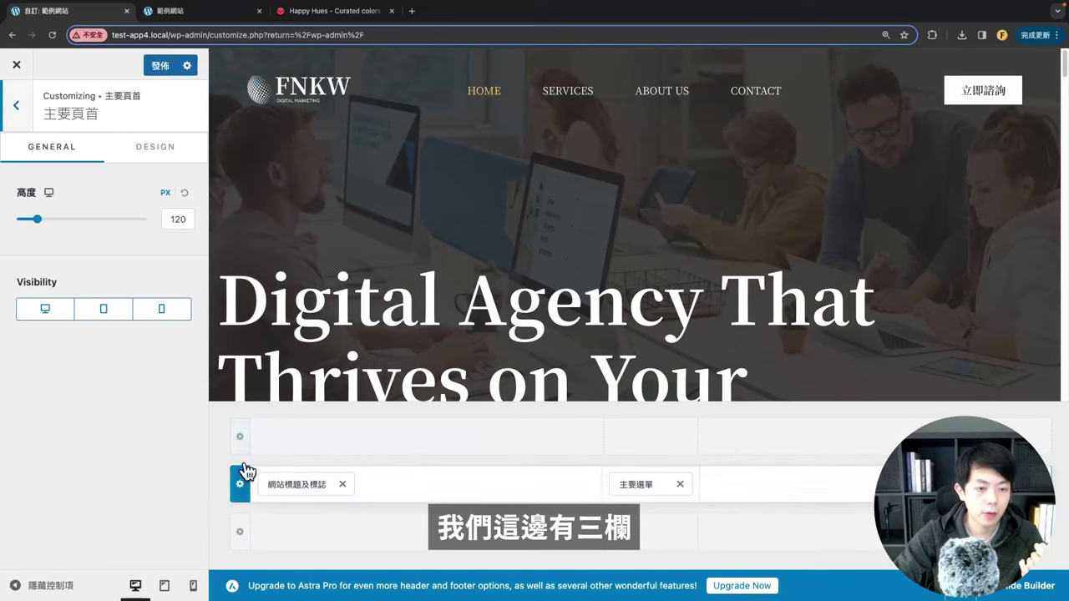
left_click_drag(305, 484, 588, 481)
left_click_drag(682, 485, 365, 484)
left_click_drag(635, 484, 656, 479)
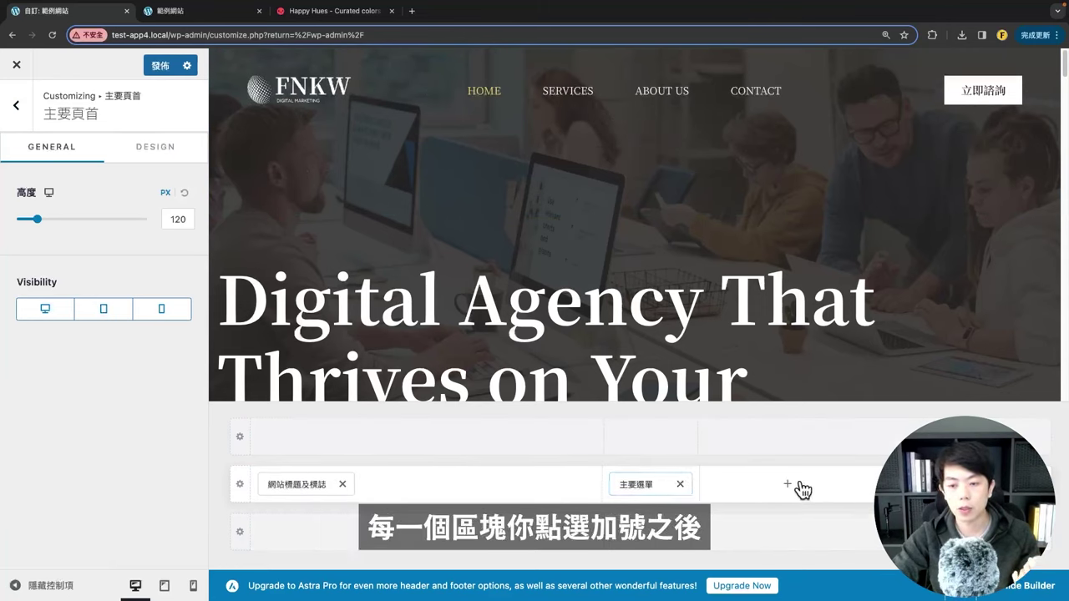
left_click(787, 484)
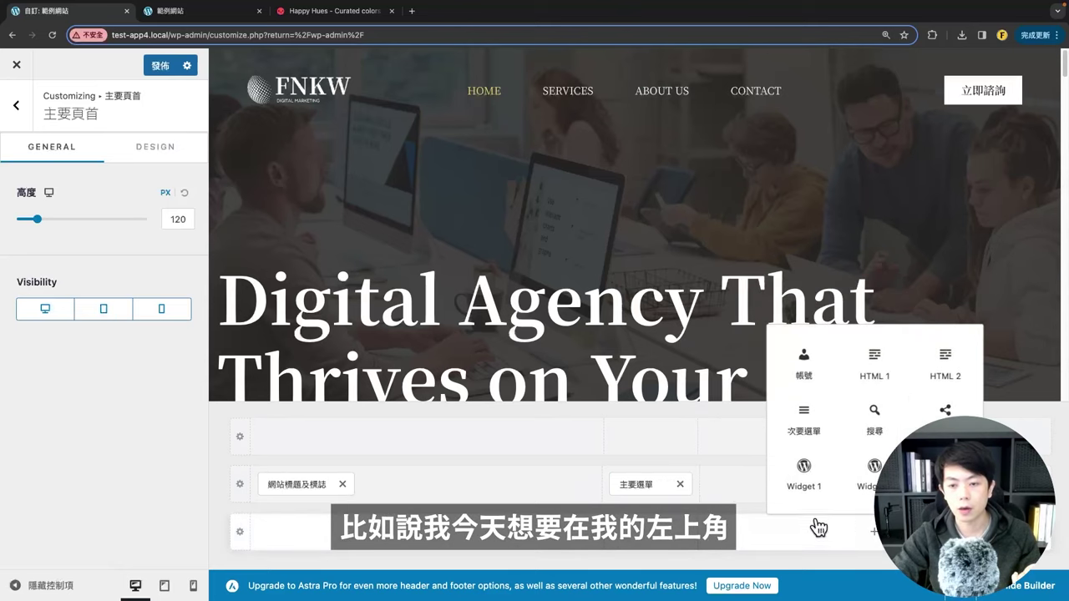
left_click(426, 435)
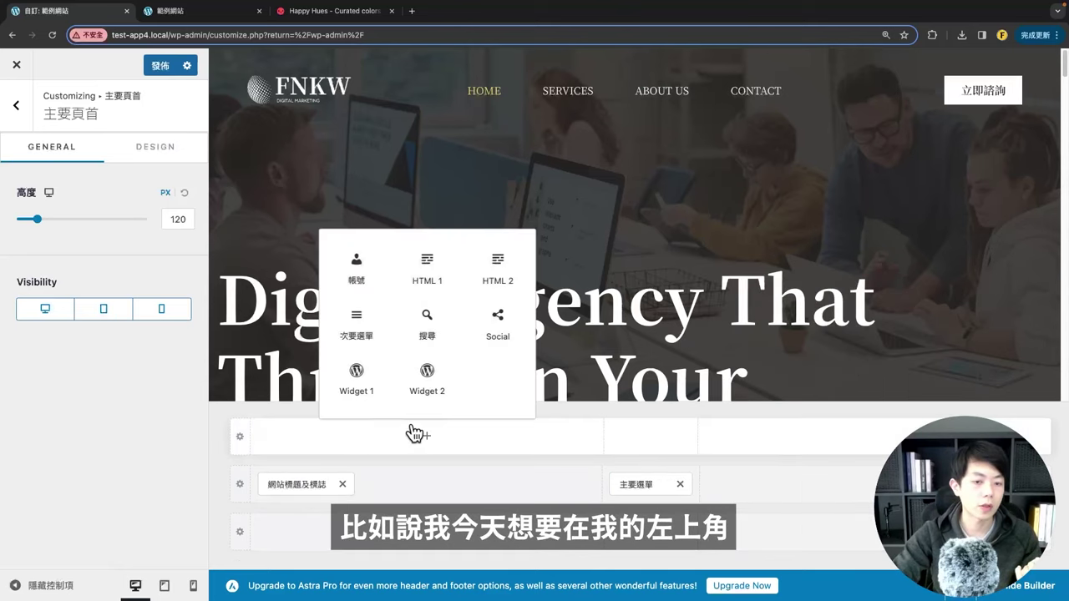
Step: Add an HTML 1 element to the top row and replace its placeholder with the pasted contact phone line
left_click(428, 284)
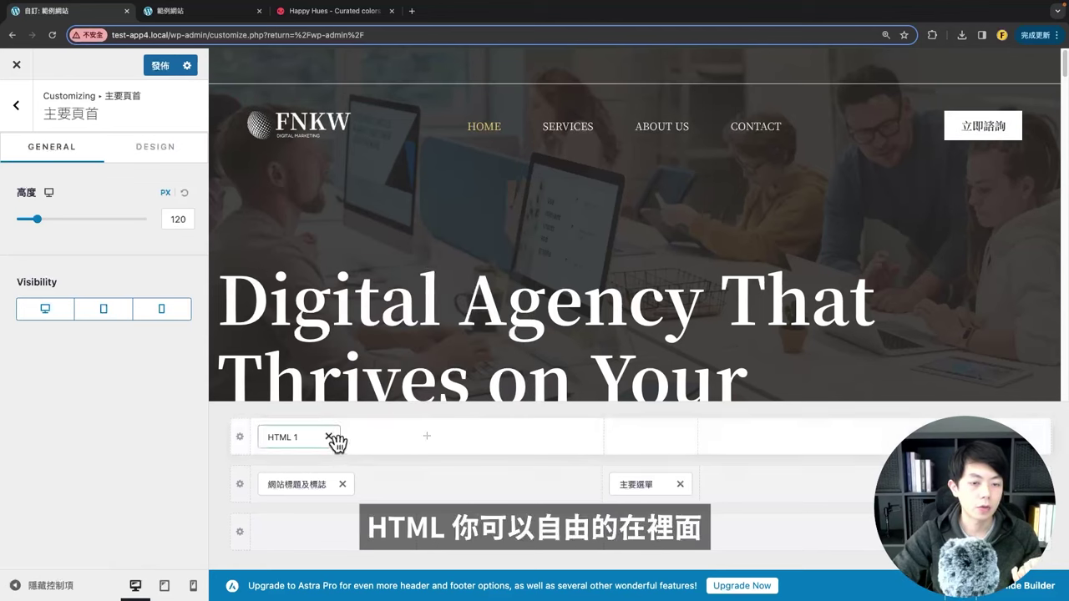
left_click(280, 436)
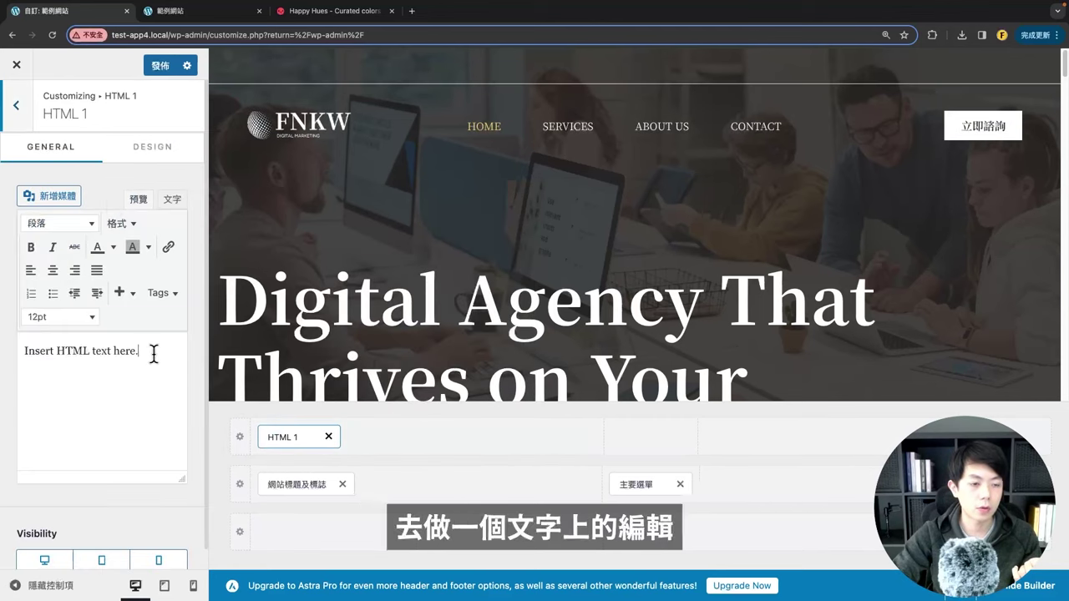
triple_click(140, 349)
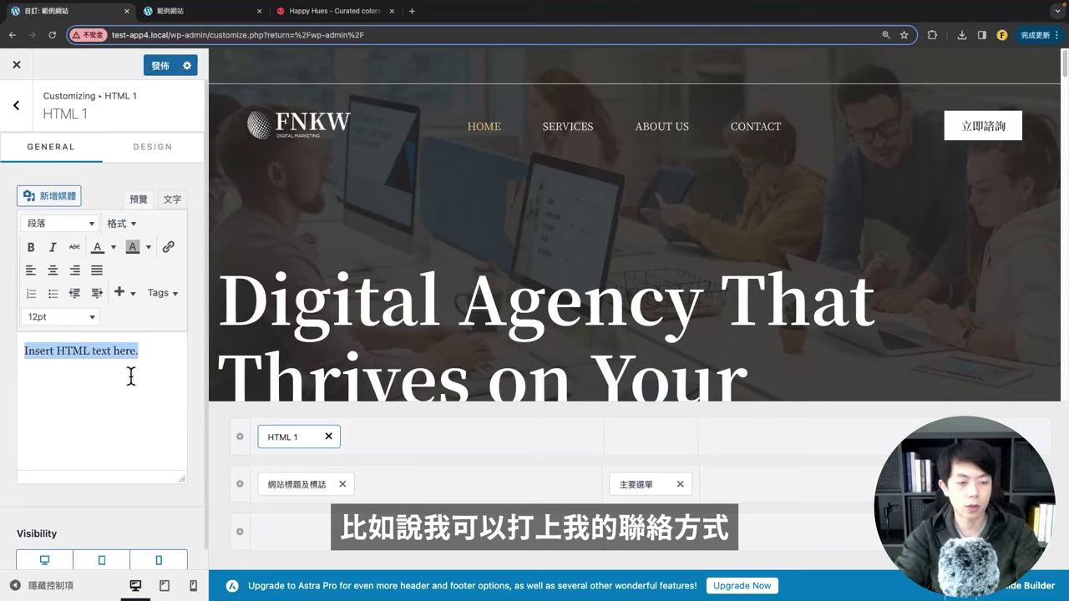
type("d")
key("super+v")
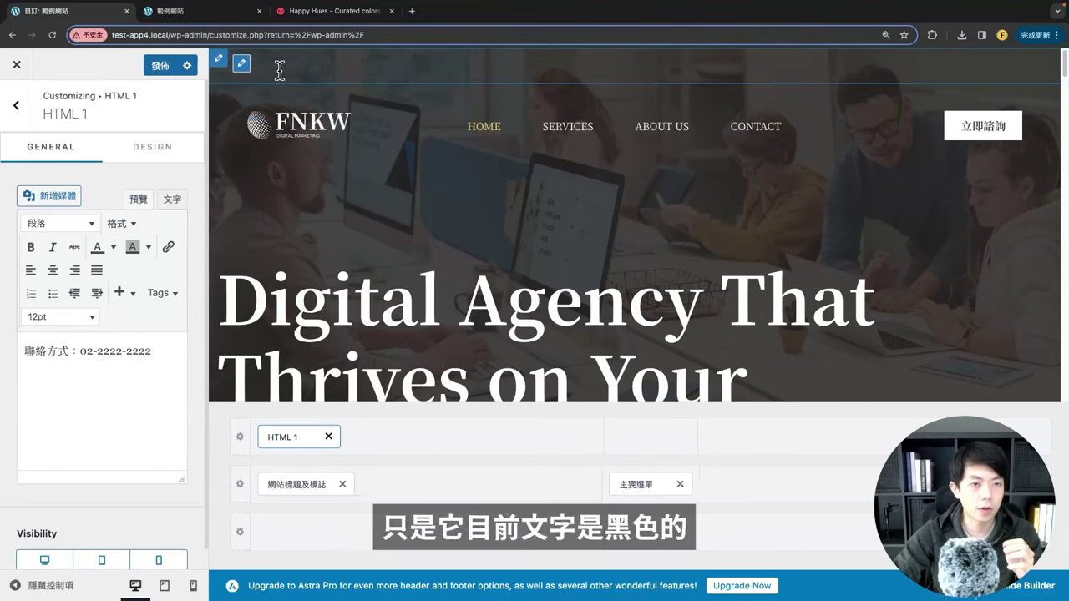
Step: Set the HTML 1 text colour to white and preview it in the header
left_click(149, 152)
left_click(179, 197)
left_click_drag(97, 300, 16, 242)
left_click(117, 182)
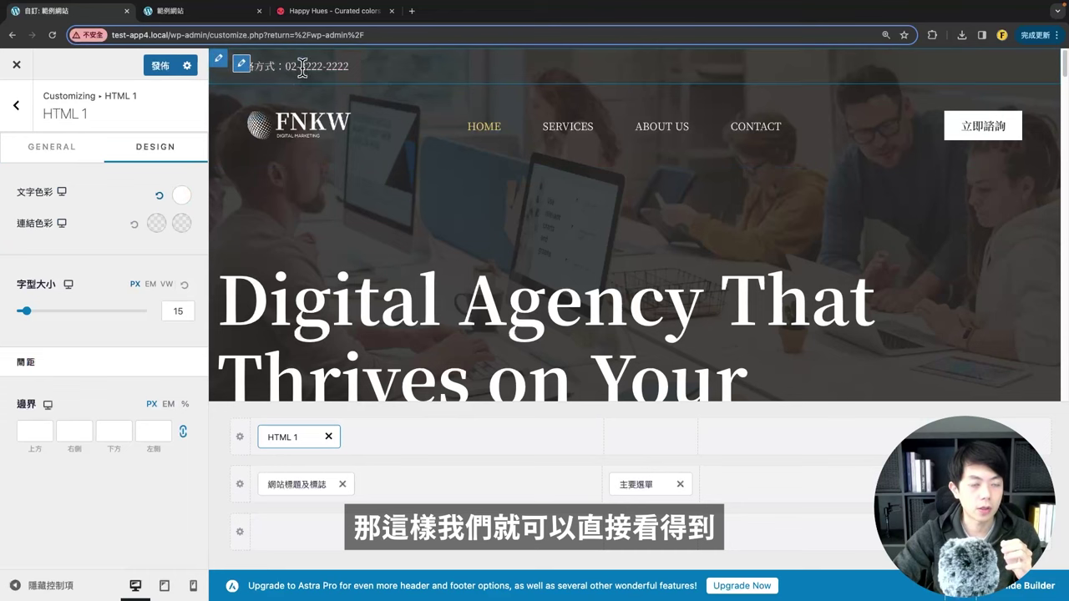
left_click(37, 585)
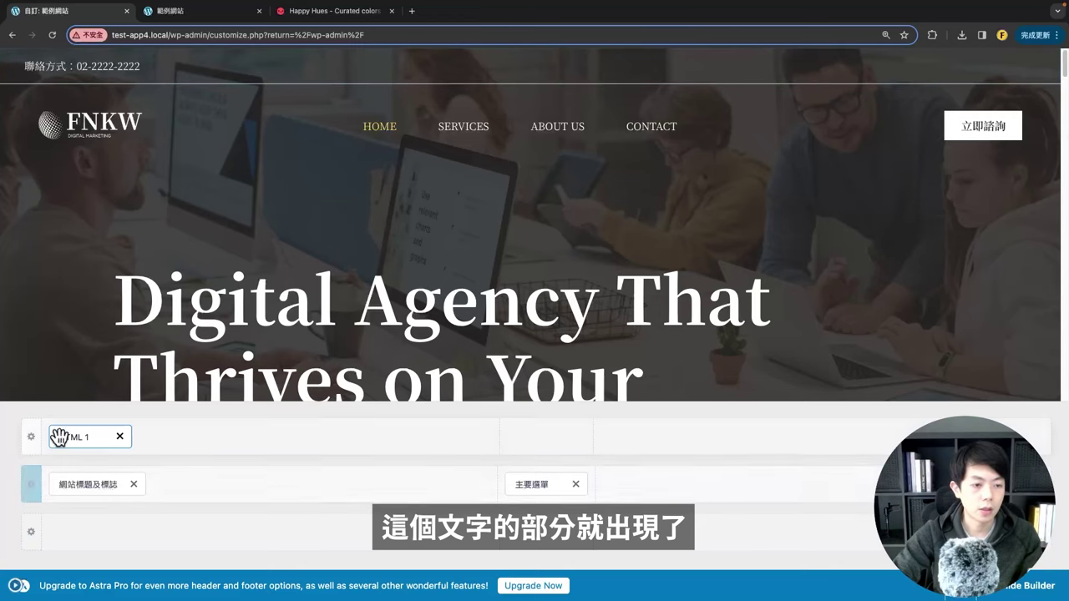
left_click_drag(70, 436, 284, 455)
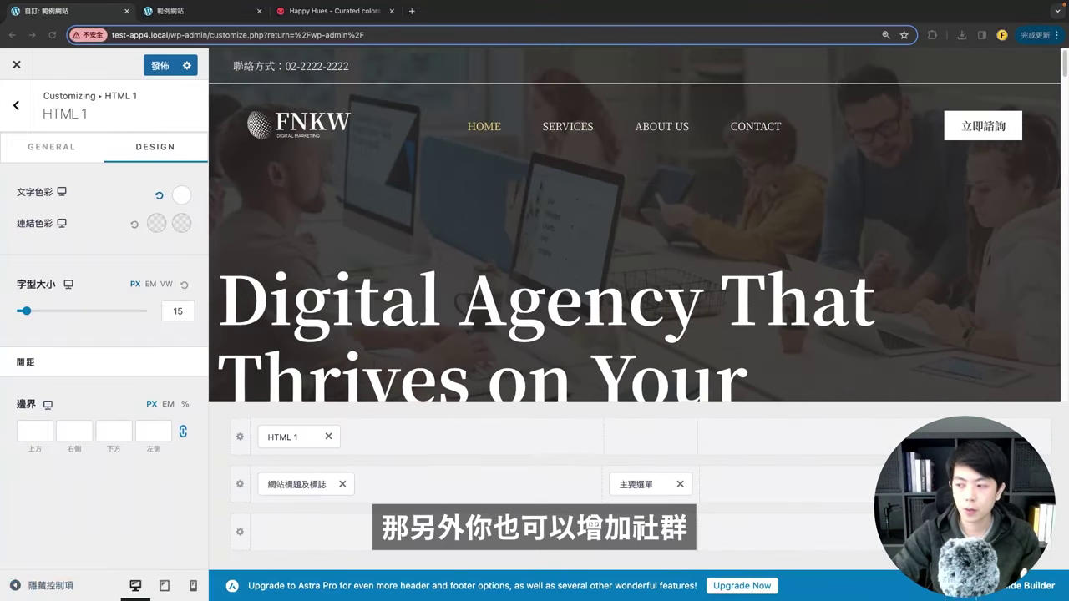
Step: Add the Social element to the top row's right slot and make its icons white
left_click(875, 443)
left_click(873, 327)
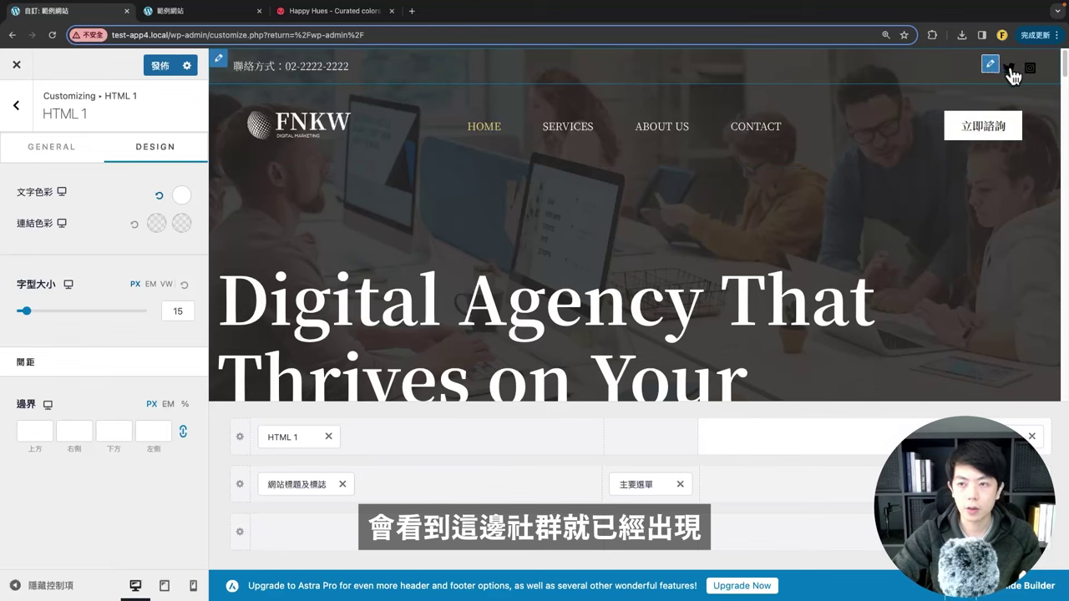
left_click(990, 66)
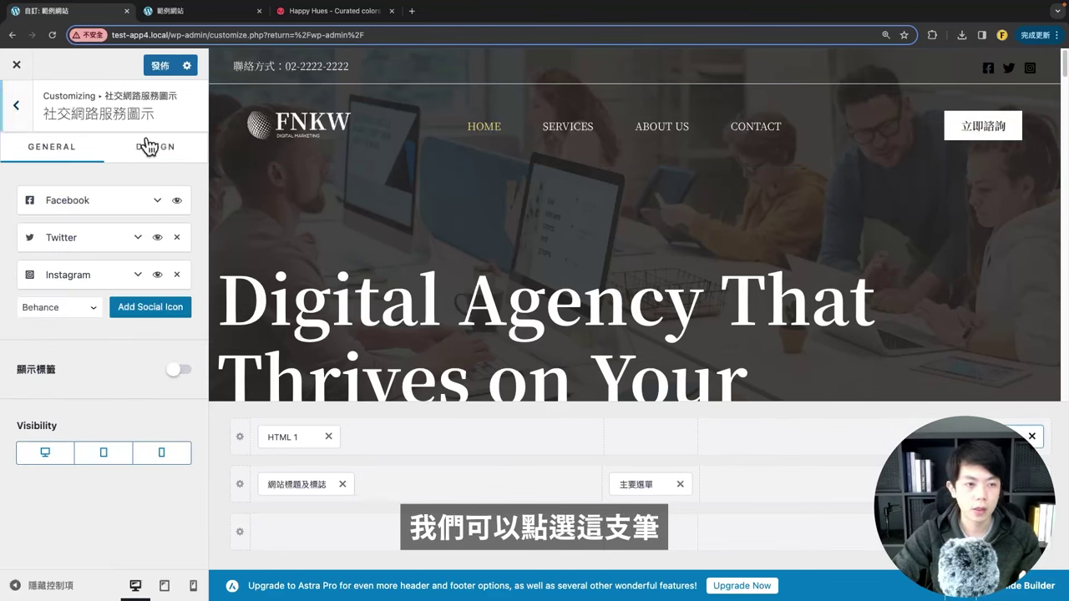
left_click(149, 147)
left_click(151, 275)
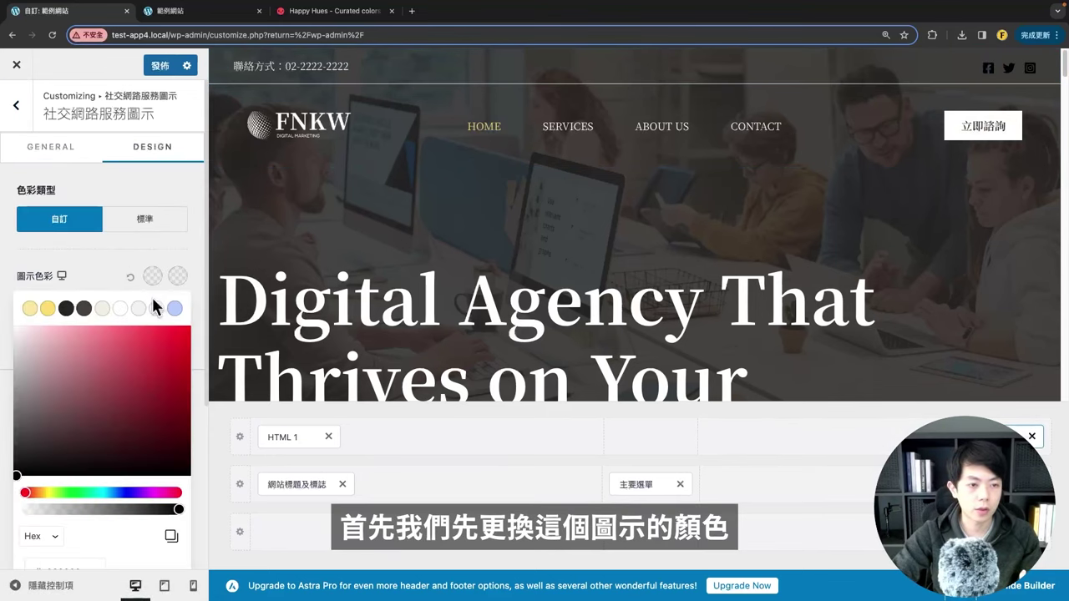
left_click(157, 308)
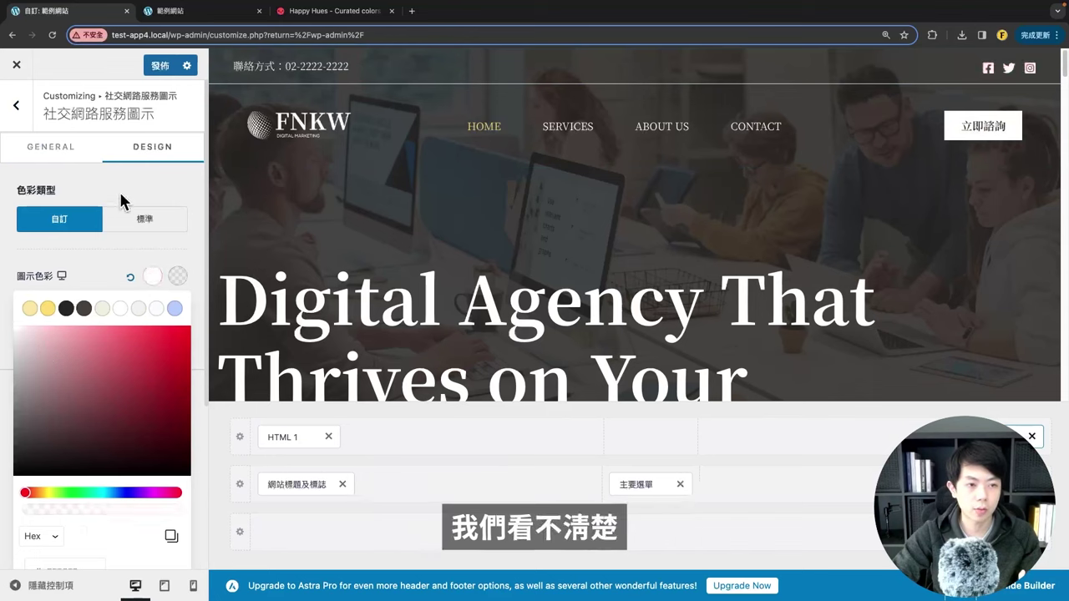
Step: Review the Facebook, Twitter and Instagram entries and their link fields, then preview the header
left_click(72, 150)
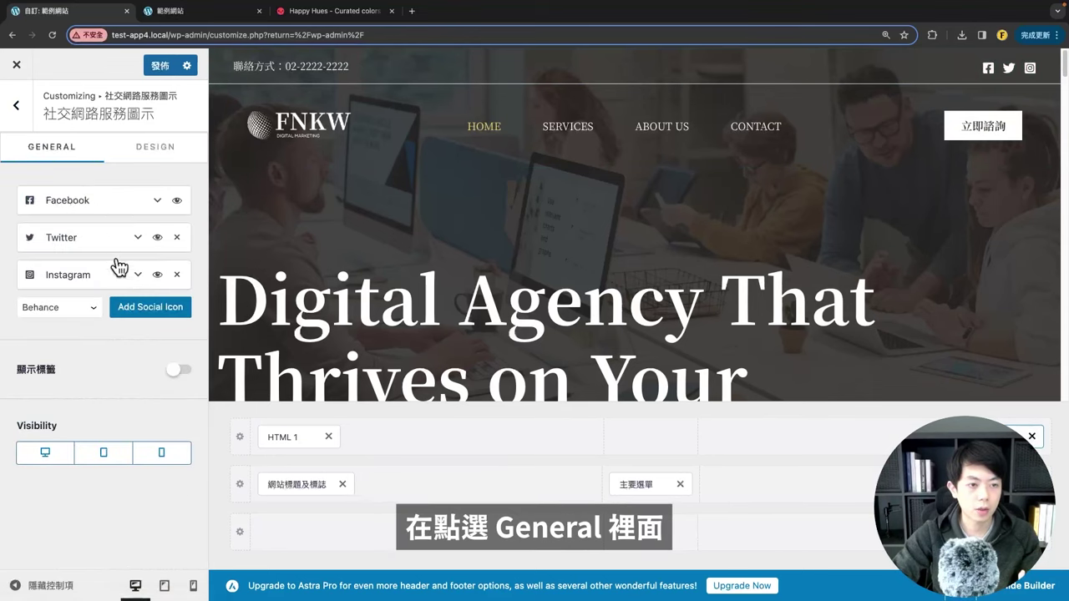
left_click(79, 309)
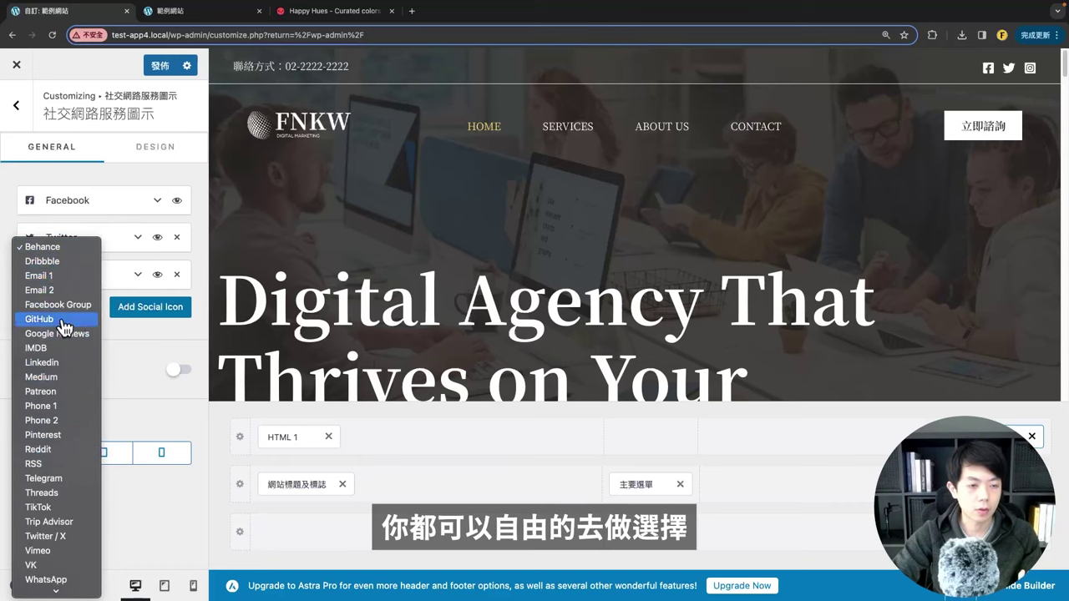
left_click(105, 203)
left_click(105, 203)
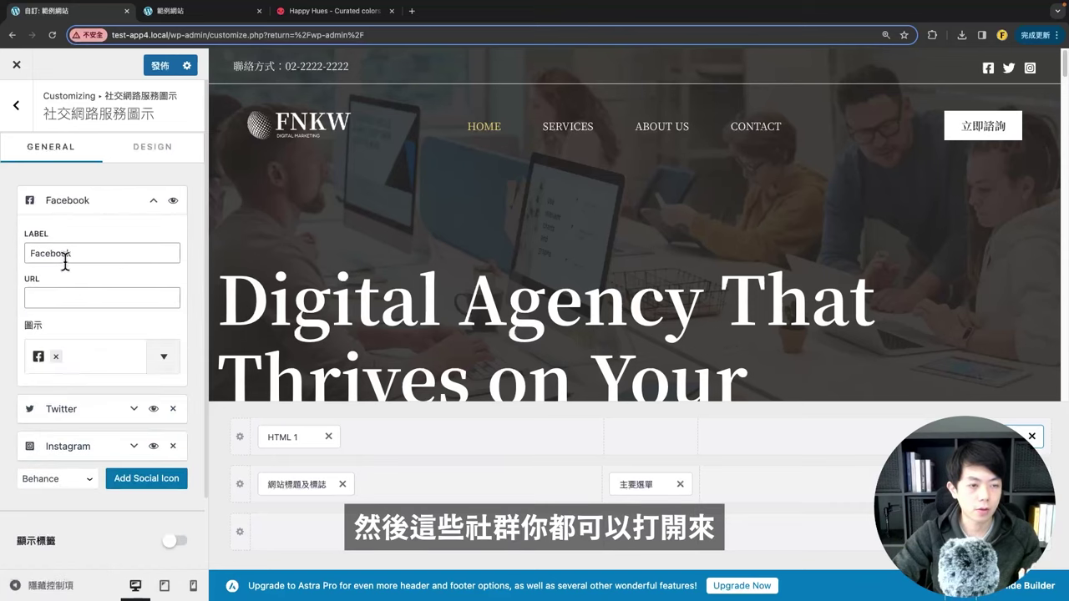
left_click(50, 300)
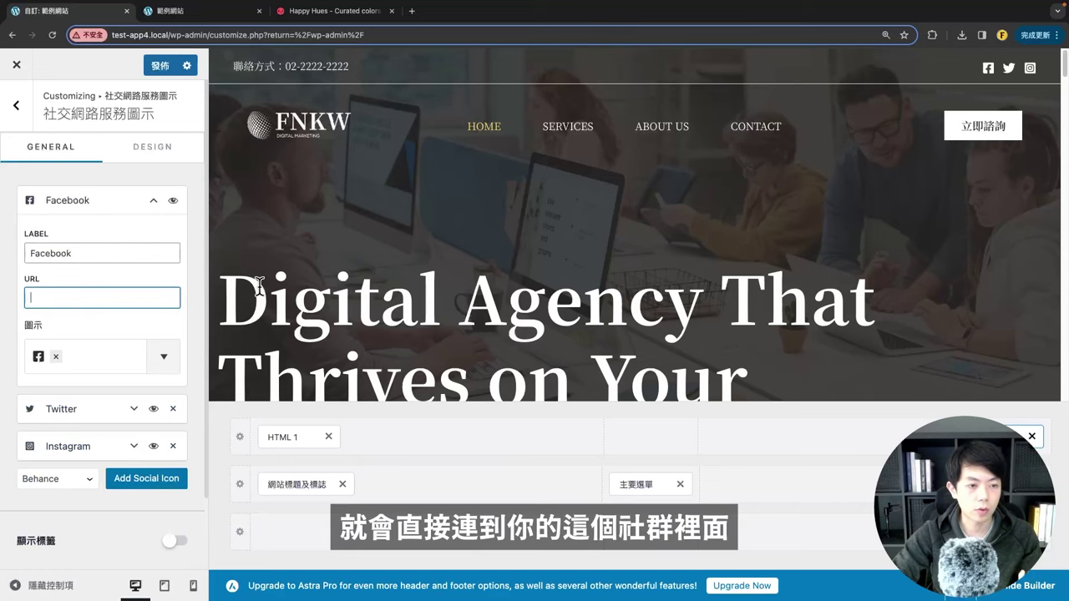
left_click(95, 214)
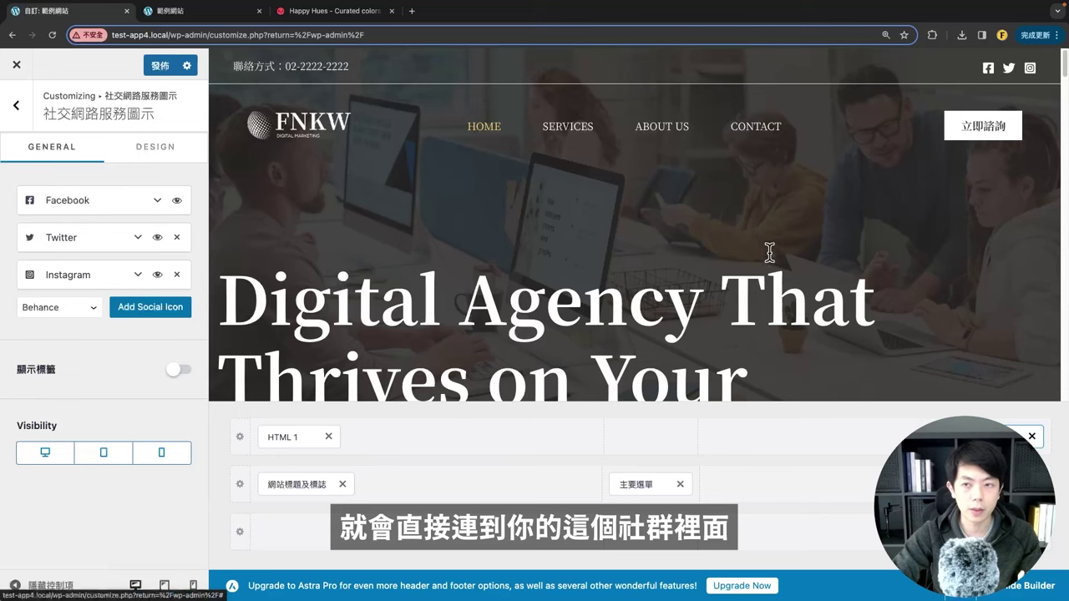
left_click(33, 588)
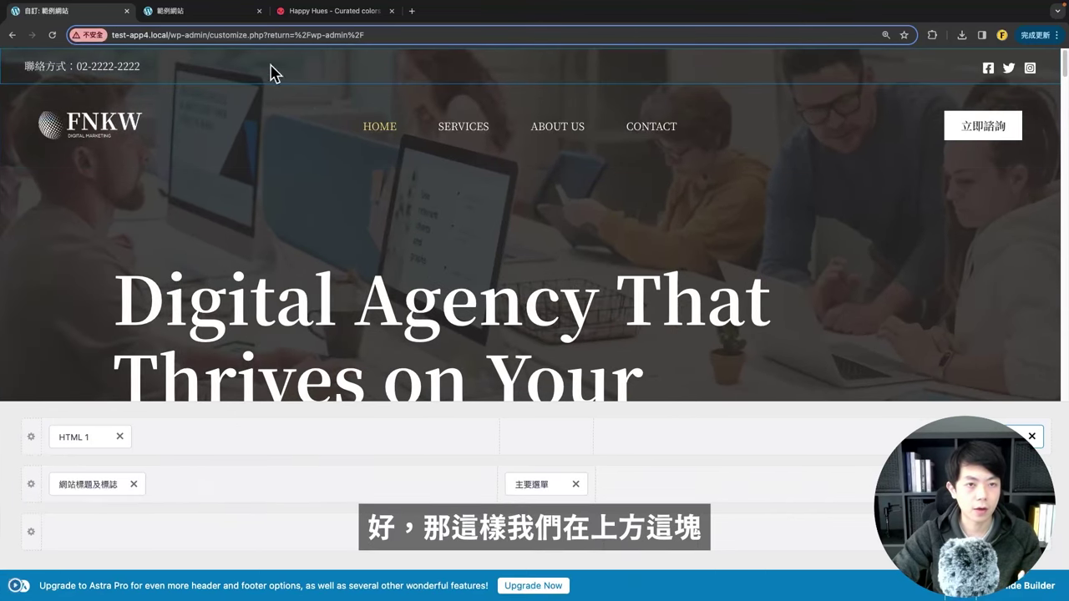
left_click(17, 587)
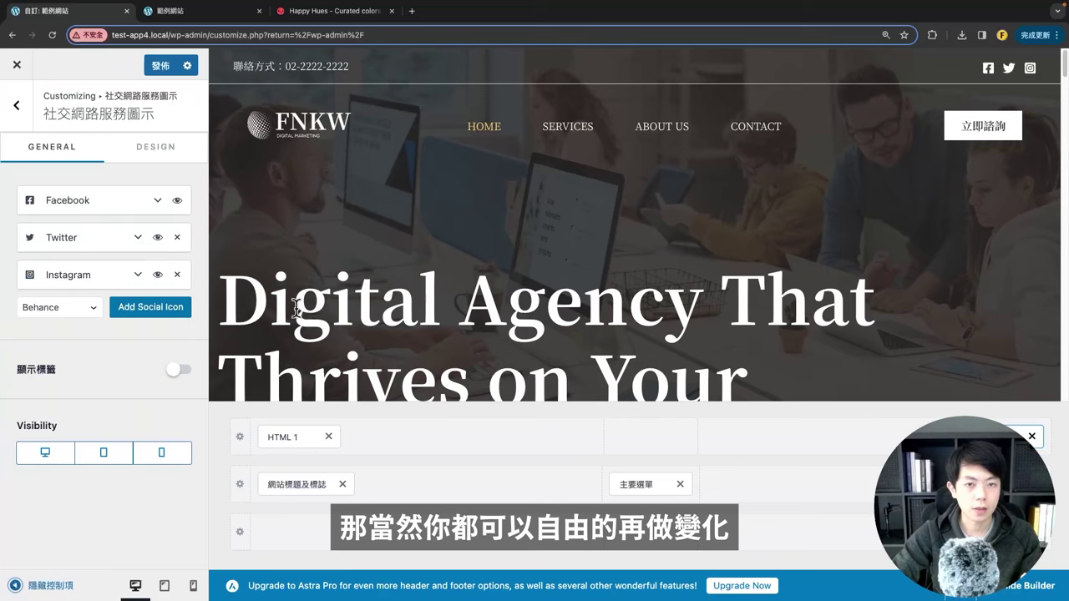
Step: Lower the top header row's height in its row settings
left_click(239, 438)
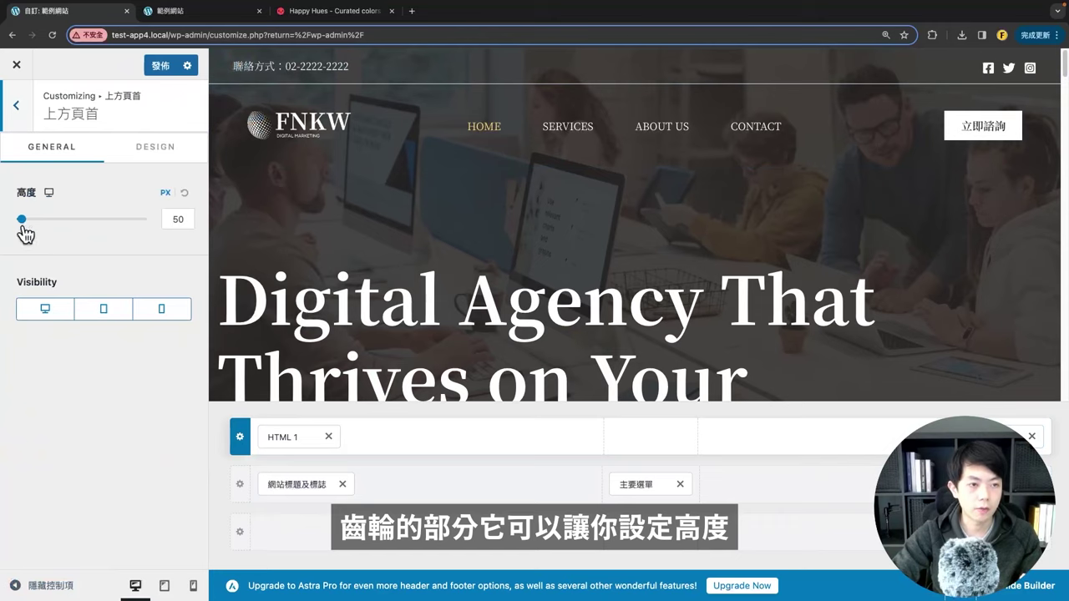
left_click_drag(22, 220, 21, 222)
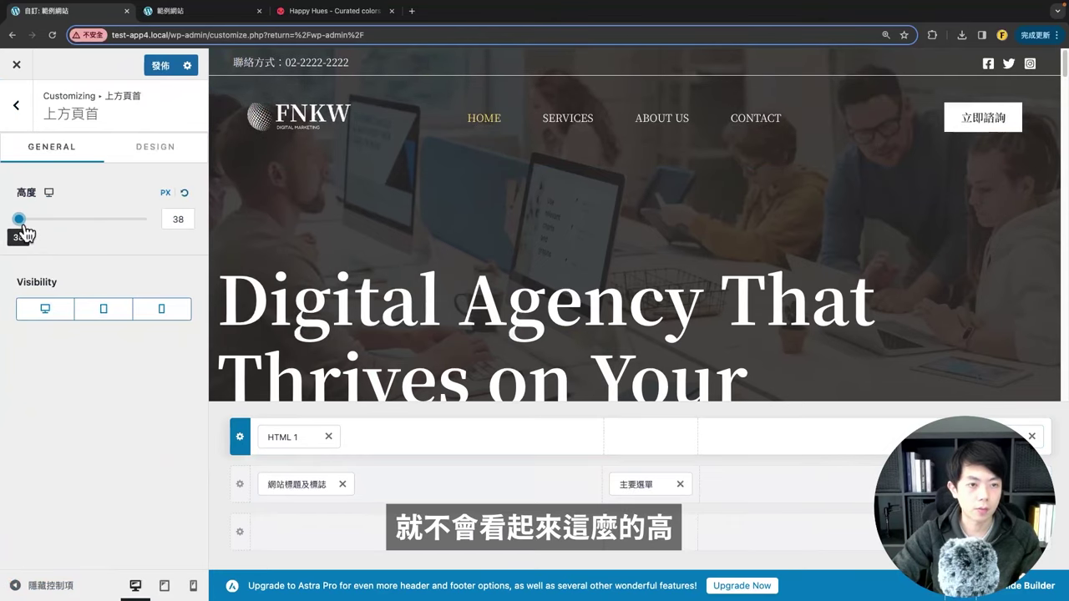
left_click(140, 163)
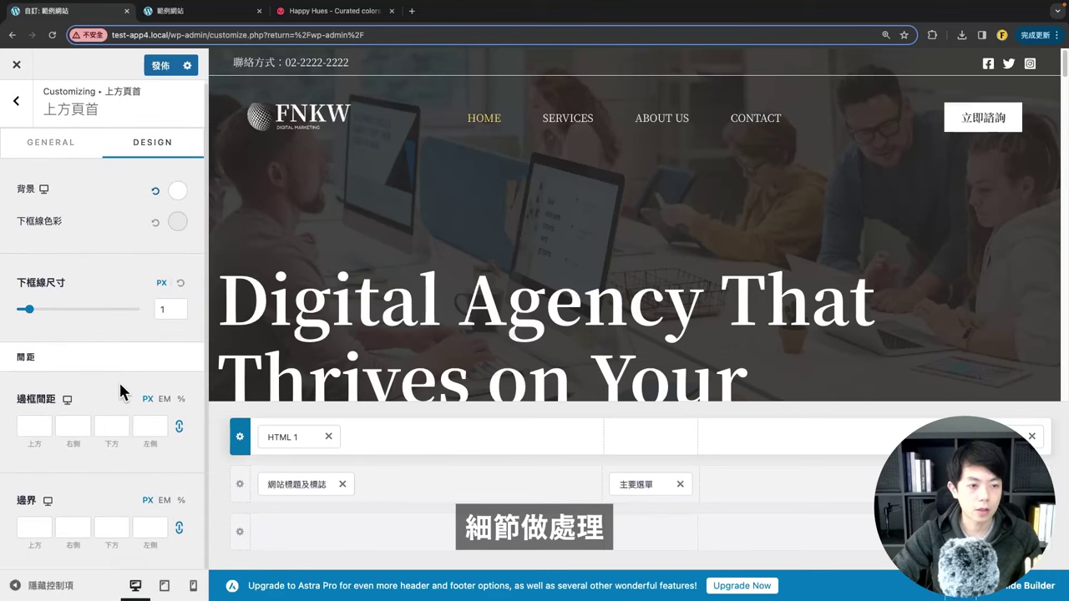
left_click(17, 106)
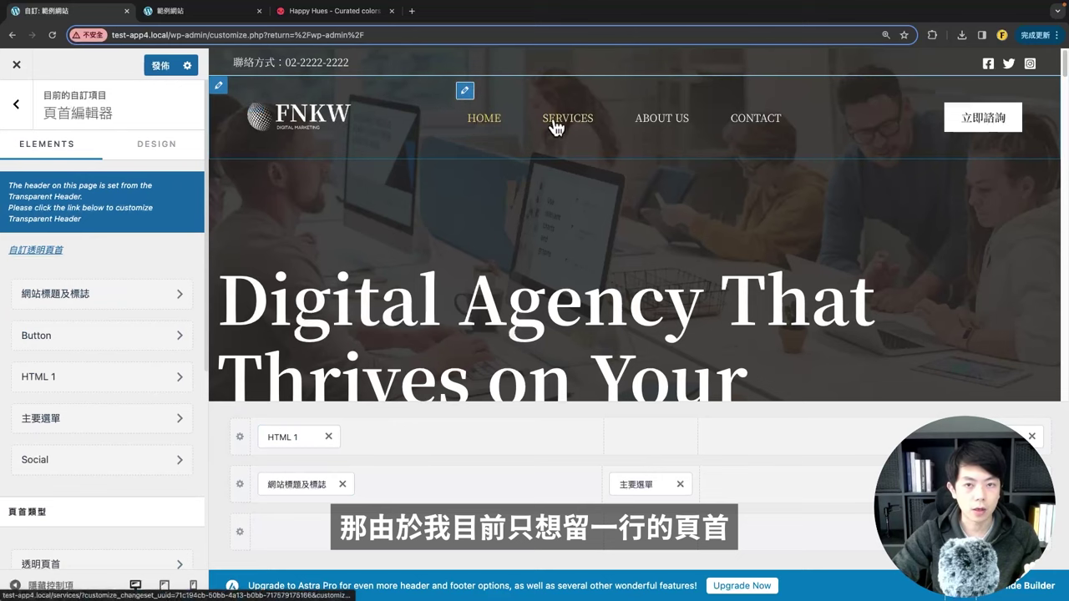
Step: Remove the HTML 1 contact line and Social icons from the top row and preview the header
left_click(328, 436)
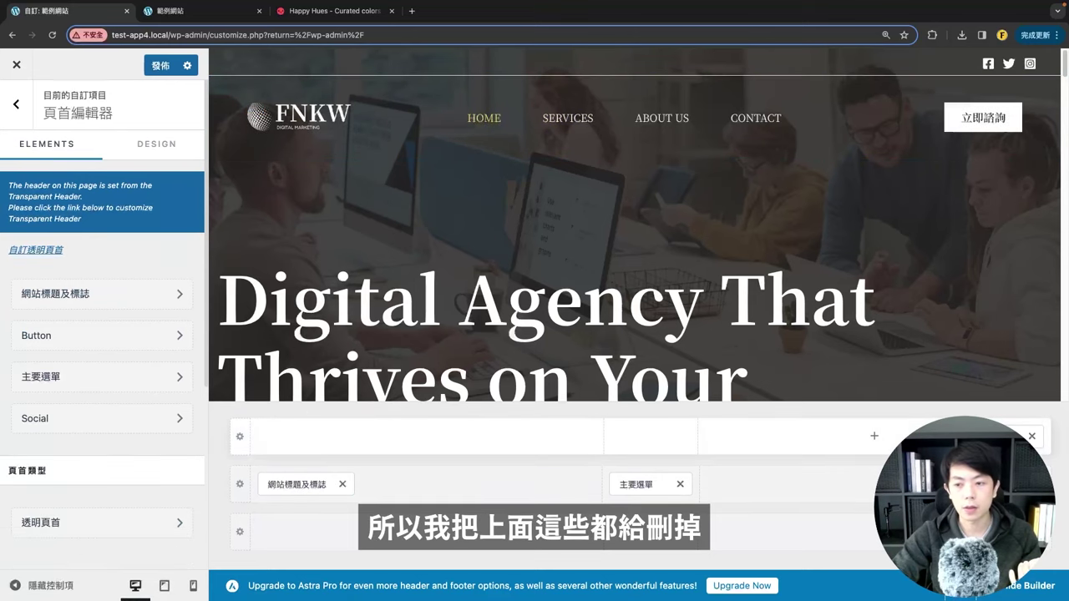
left_click(1033, 436)
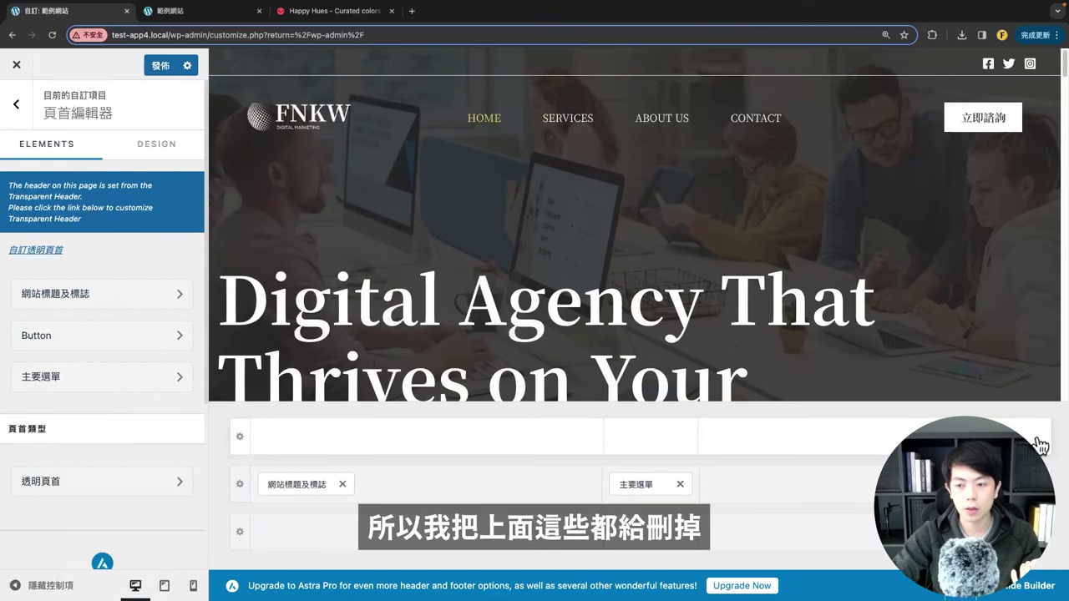
left_click(15, 586)
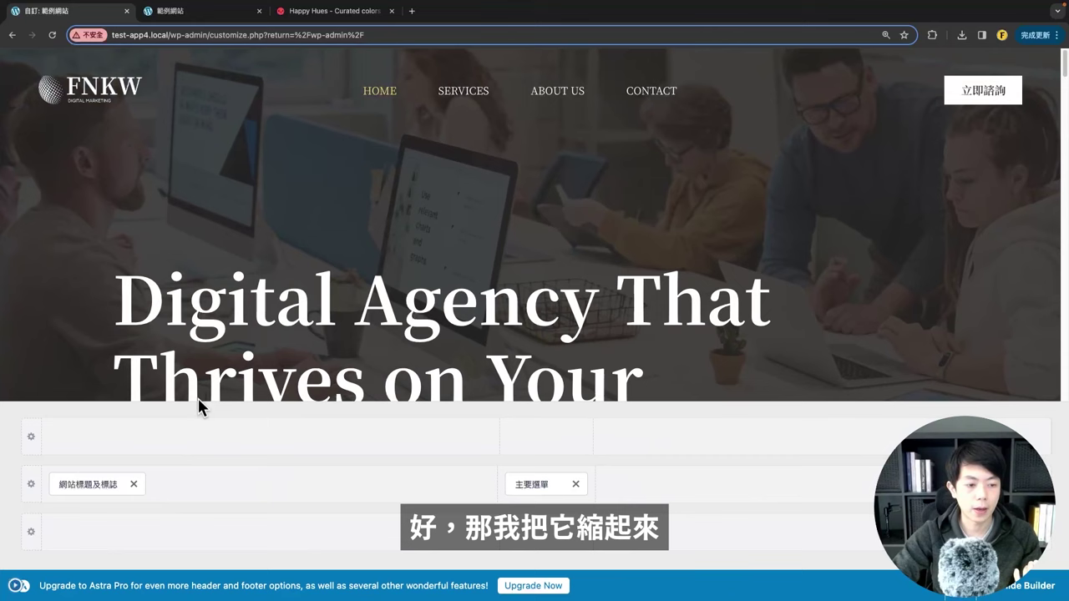
left_click(15, 590)
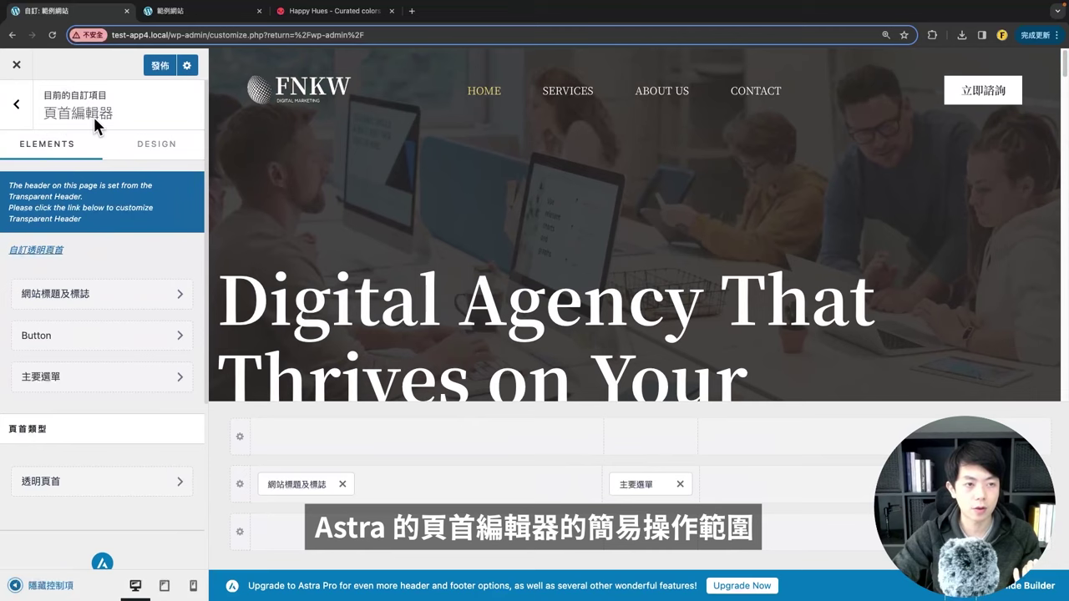
Step: Publish the header changes, reload the live site to check them, and return to the dashboard tab
left_click(151, 67)
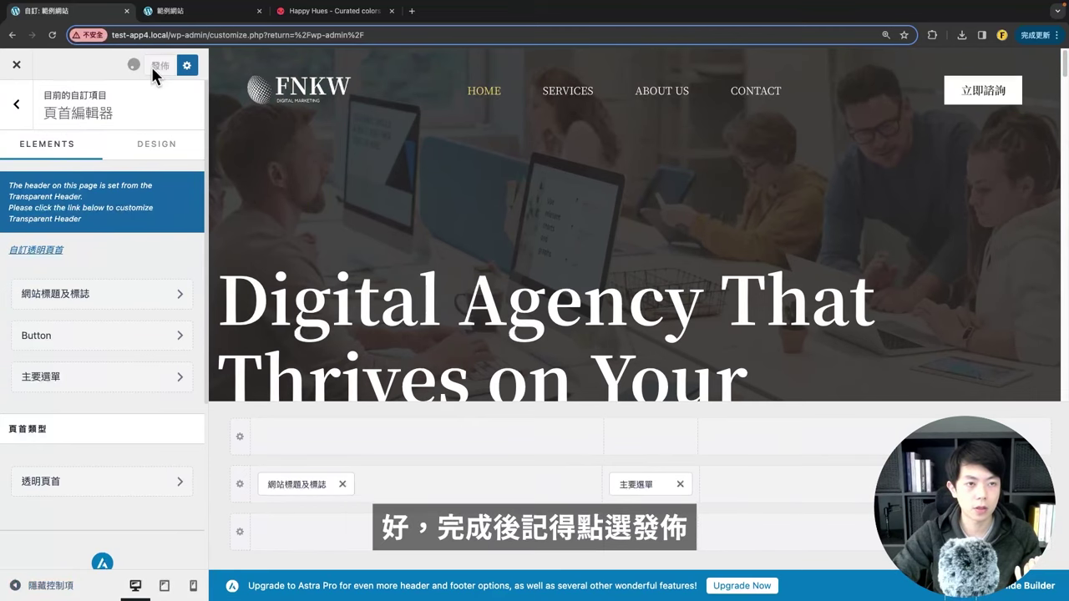
left_click(175, 25)
left_click(52, 35)
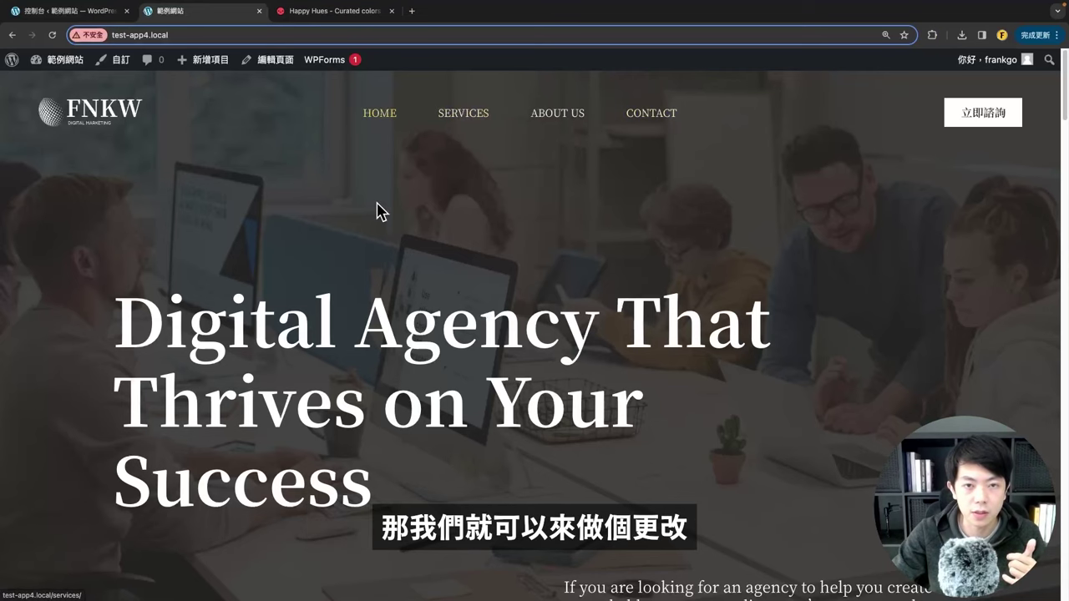
left_click(90, 19)
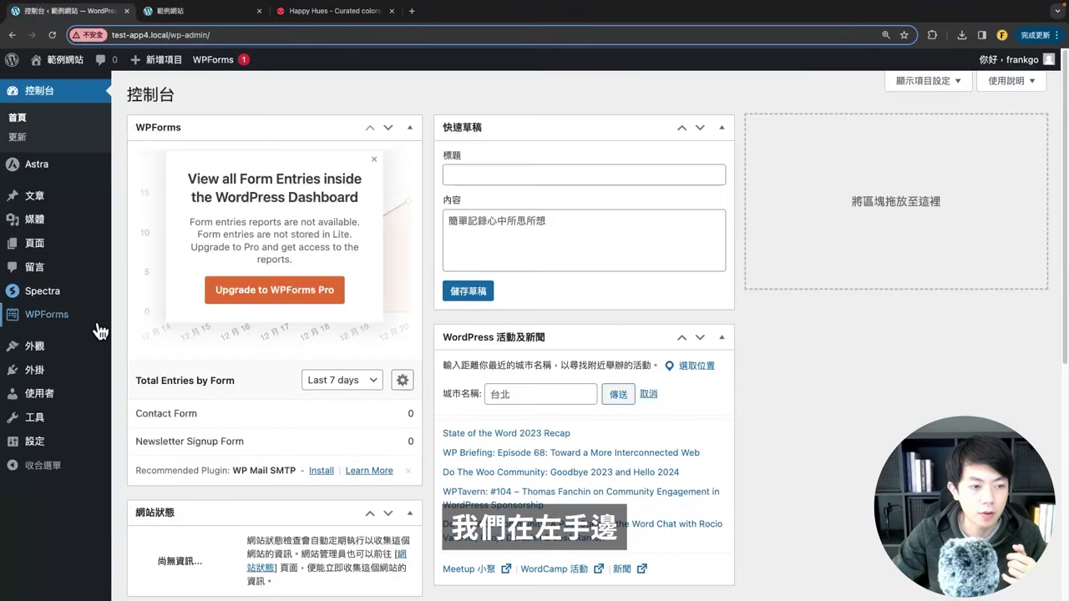
Step: In 外觀 > 選單, change the menu name from Primary Menu to 網站主選單
mouse_move(76, 352)
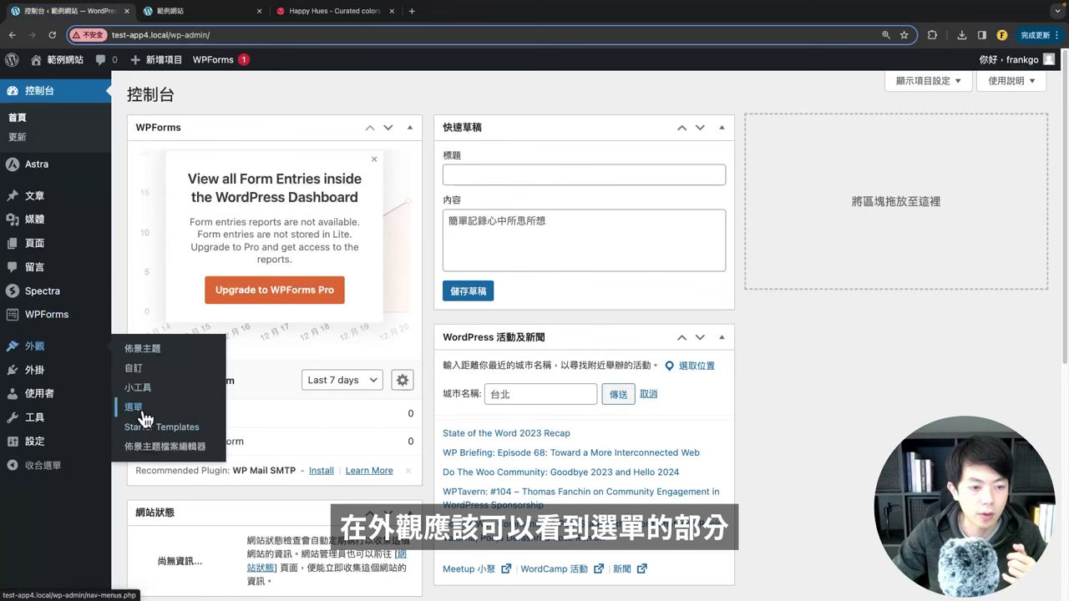
left_click(136, 407)
scroll(364, 233, "down", 2)
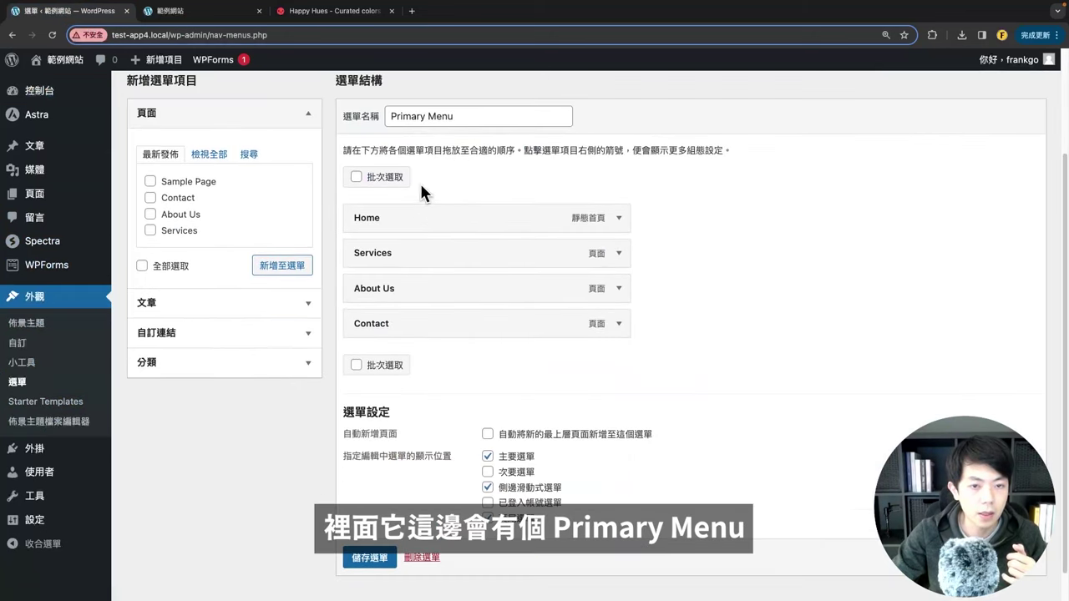
left_click_drag(510, 224, 368, 229)
left_click(455, 242)
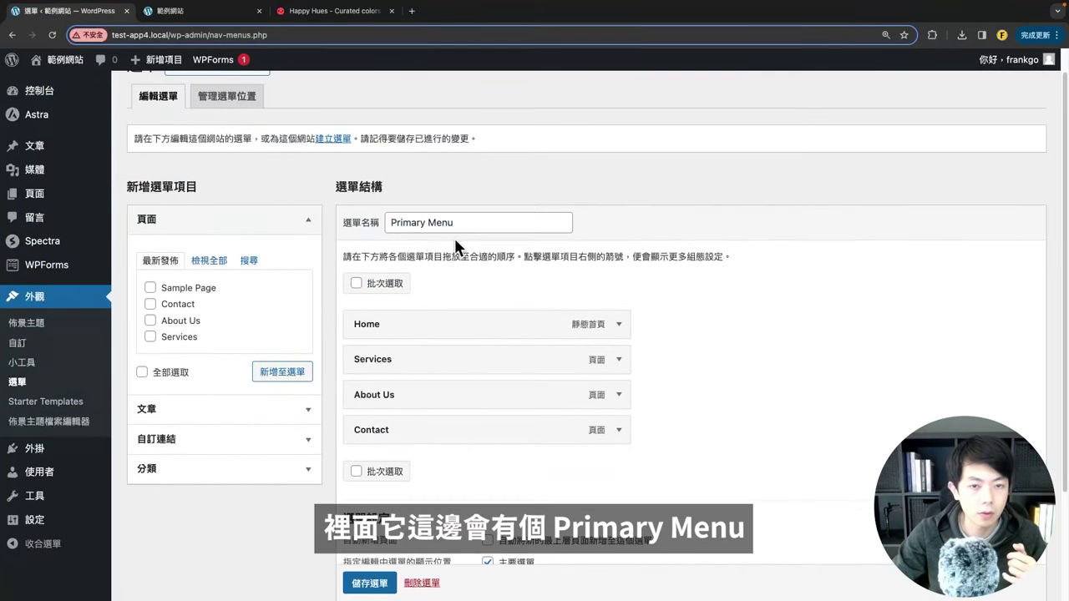
left_click_drag(469, 223, 248, 232)
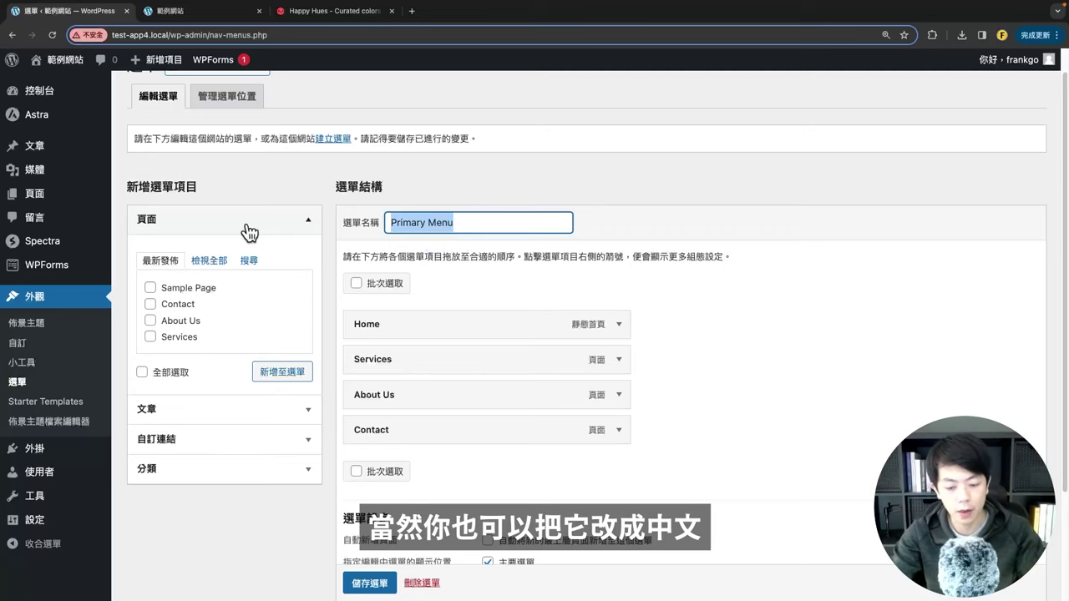
key("BackSpace")
type("網站主選單")
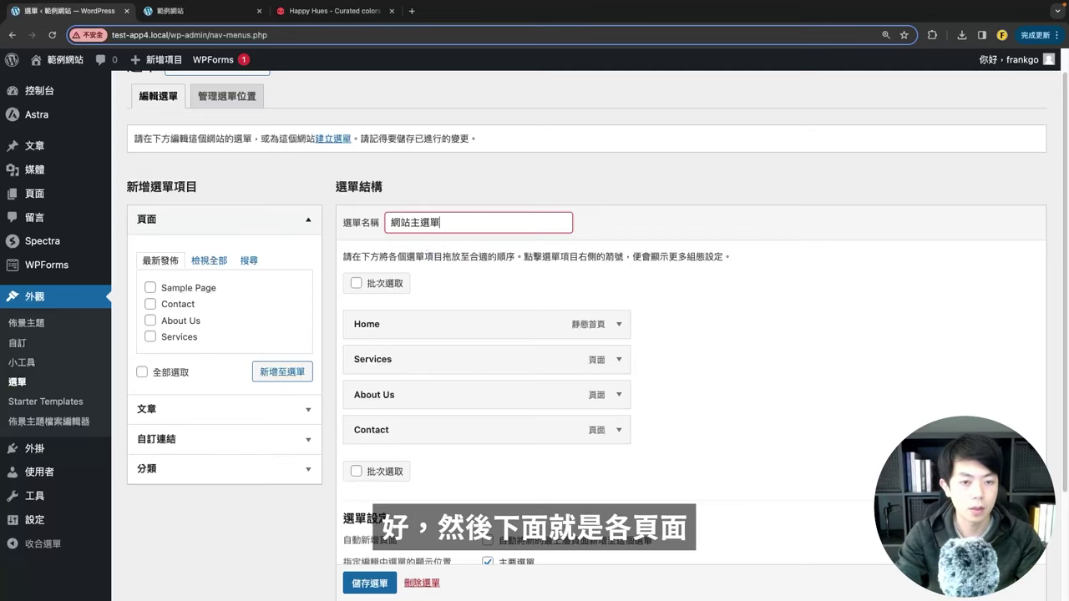
scroll(401, 312, "down", 3)
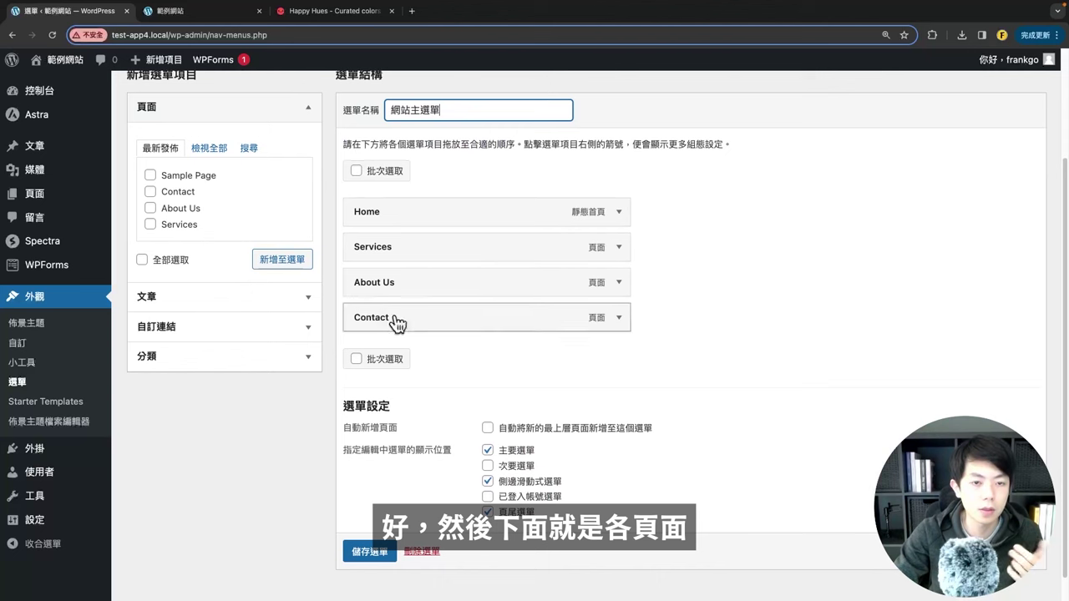
Step: Move Home down and back to the top, then save the 網站主選單 menu
left_click(185, 11)
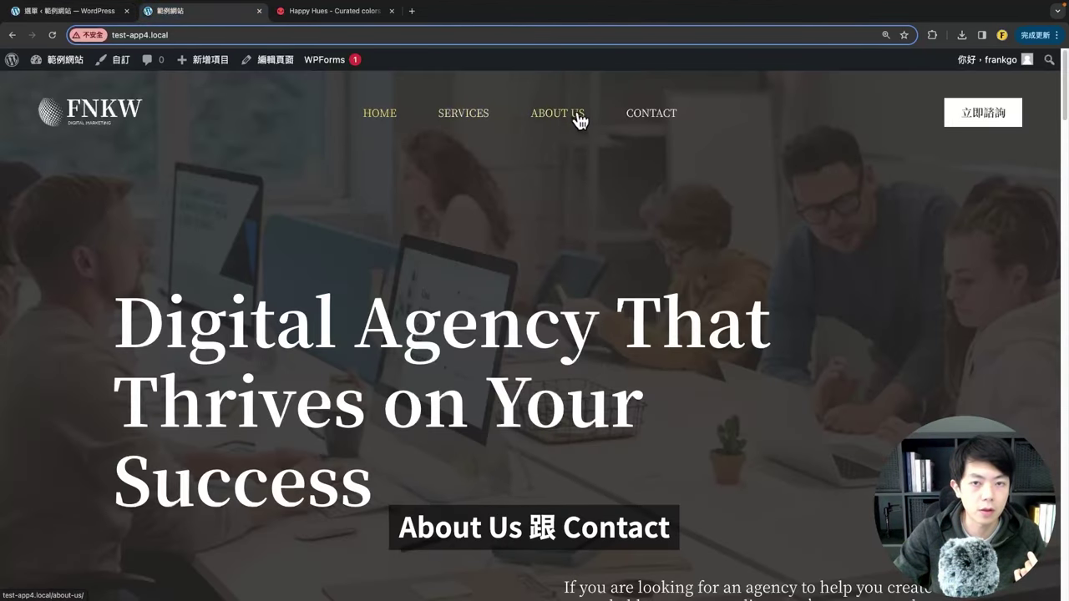
left_click(84, 11)
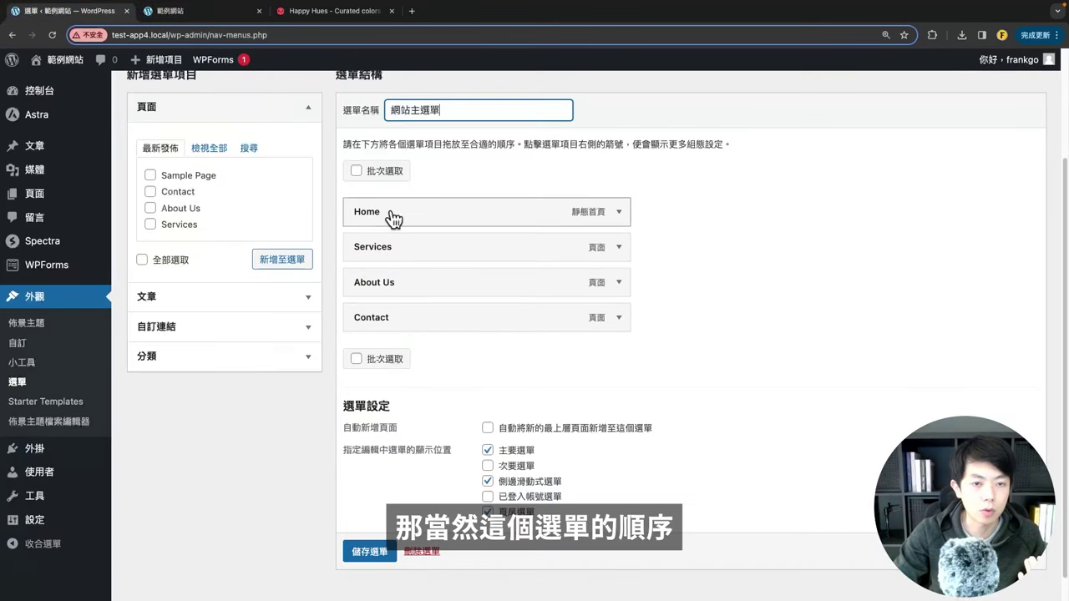
left_click_drag(396, 248, 346, 276)
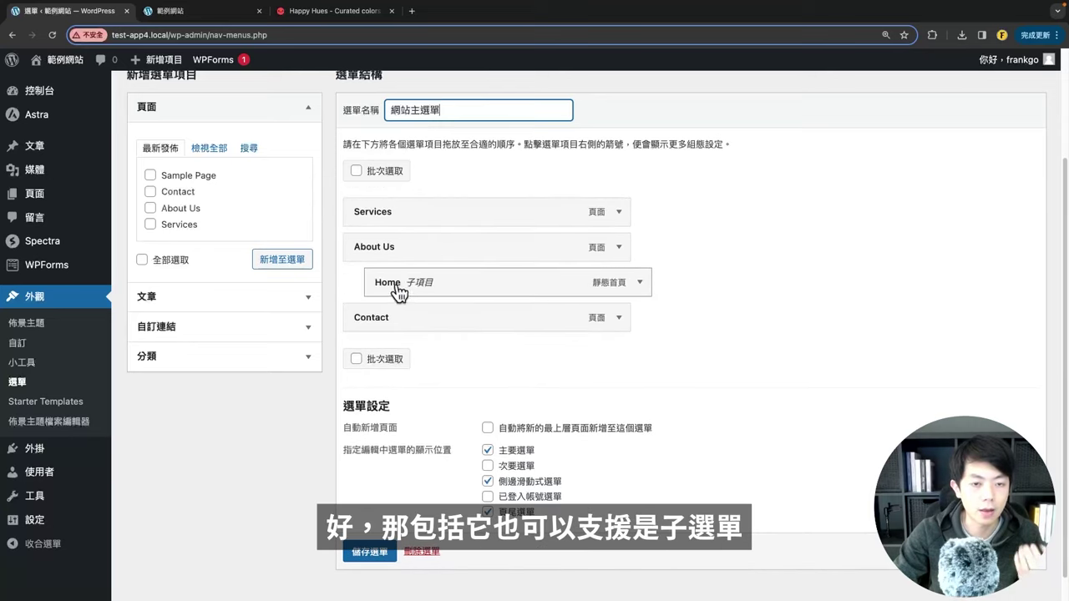
left_click_drag(405, 288, 334, 213)
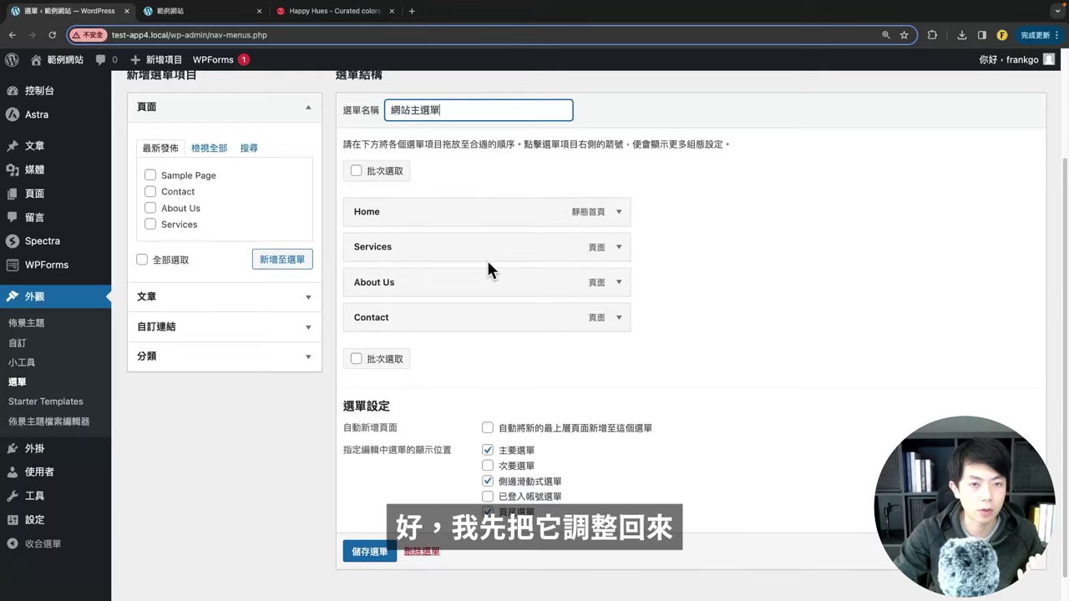
scroll(388, 278, "down", 1)
left_click(365, 523)
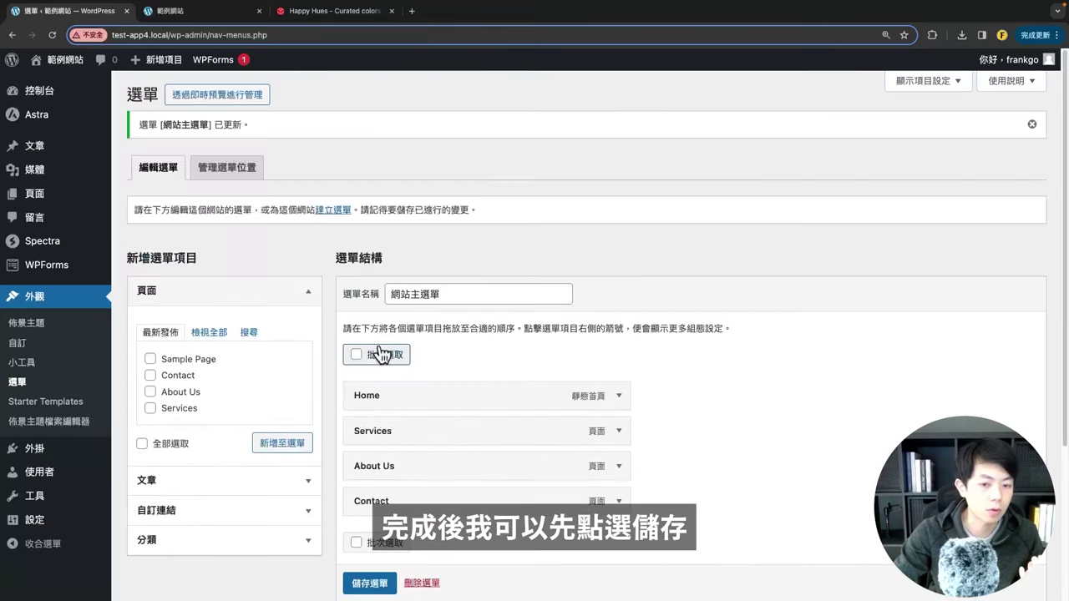
Step: Browse the pages available to add to the menu and compare with the live site's navigation
scroll(402, 358, "down", 3)
scroll(387, 303, "up", 3)
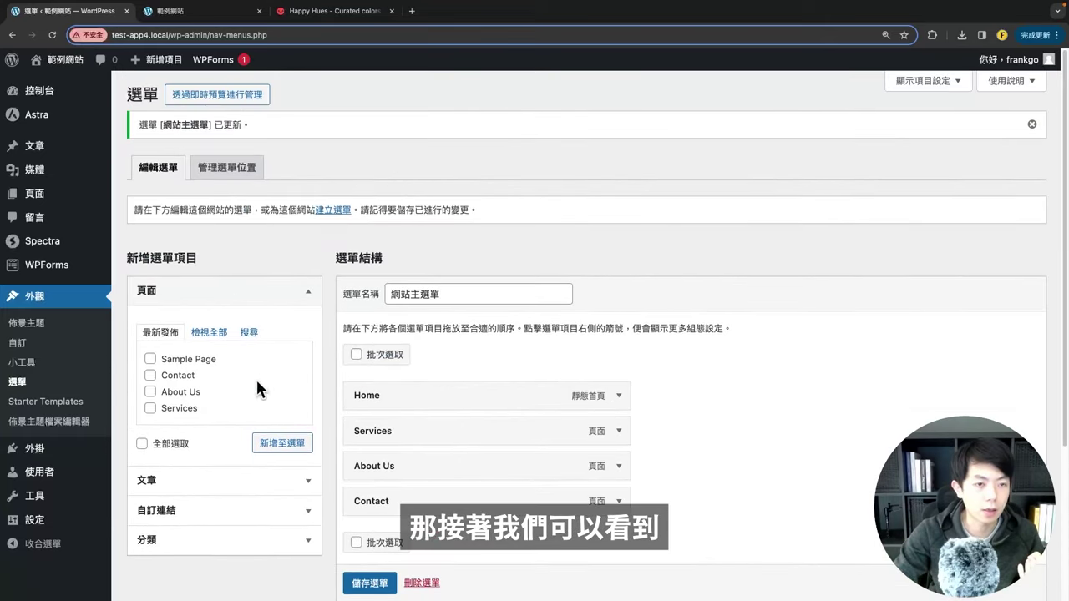
scroll(255, 325, "down", 2)
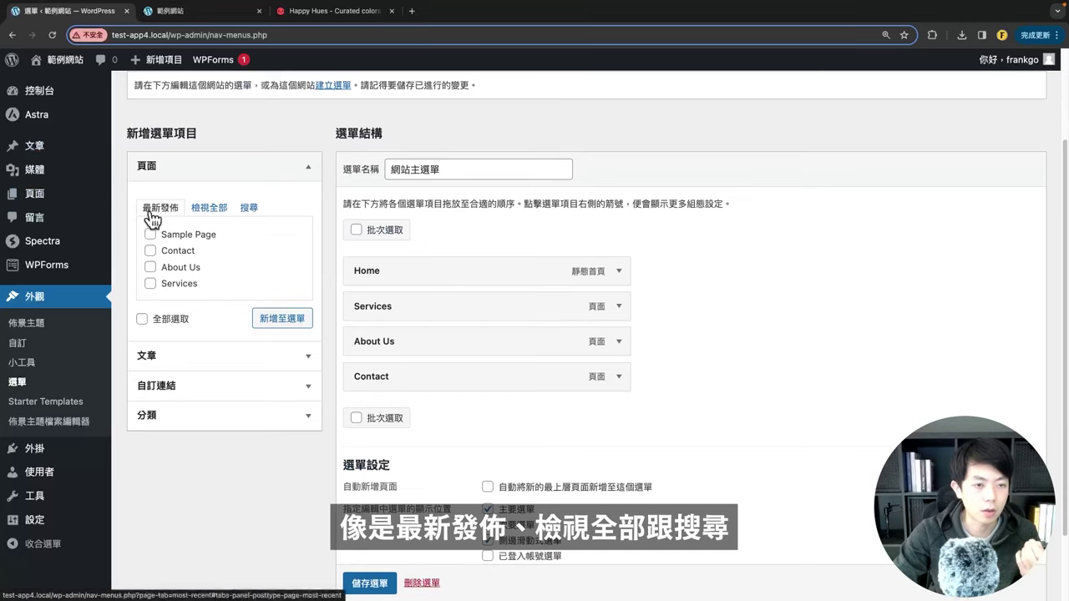
left_click(203, 211)
left_click(243, 207)
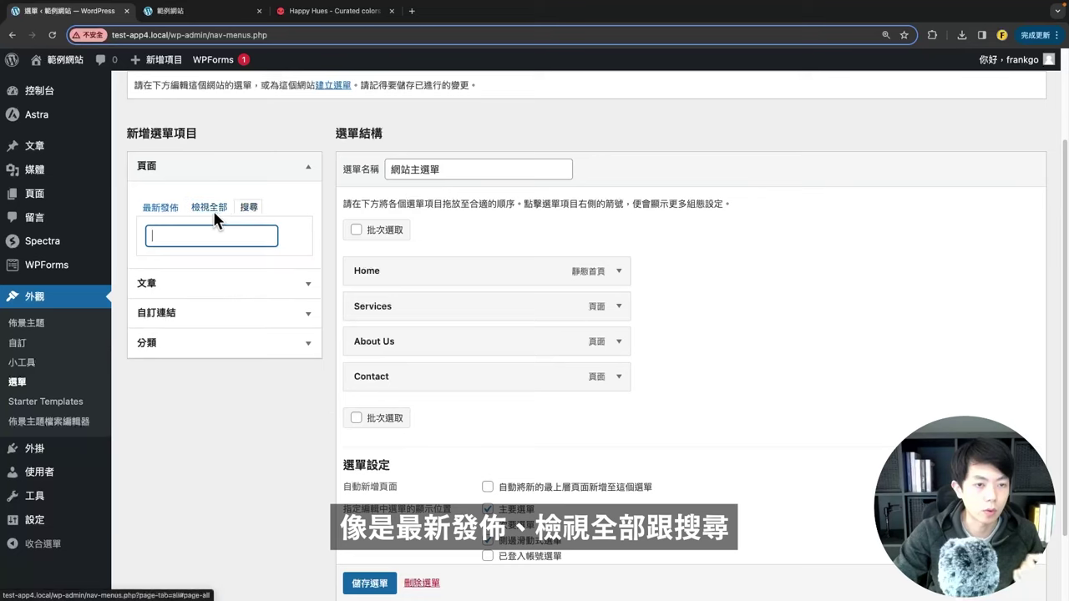
left_click(213, 209)
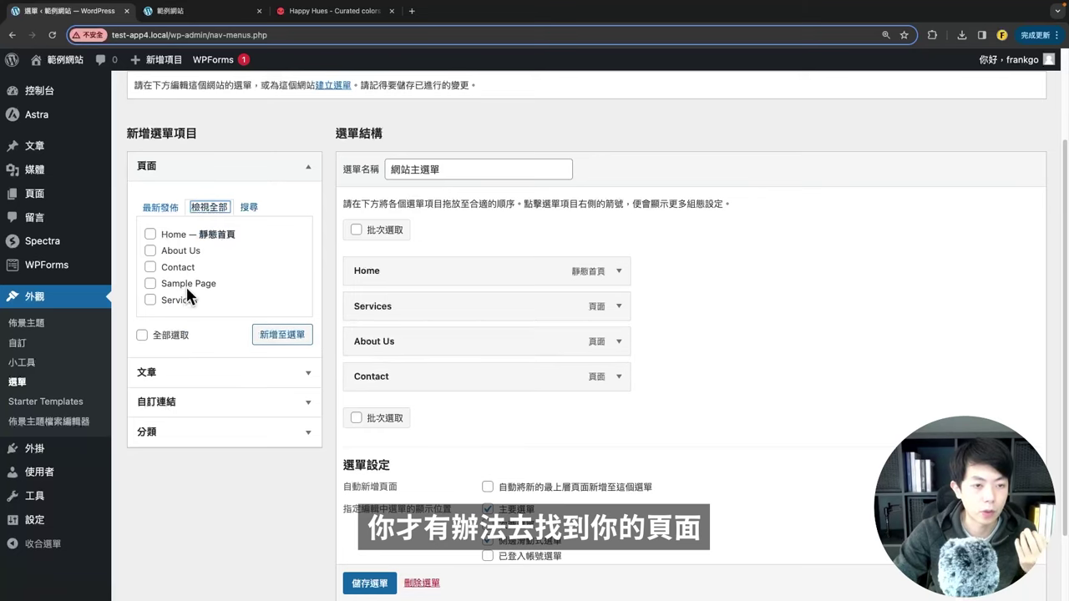
scroll(460, 291, "down", 1)
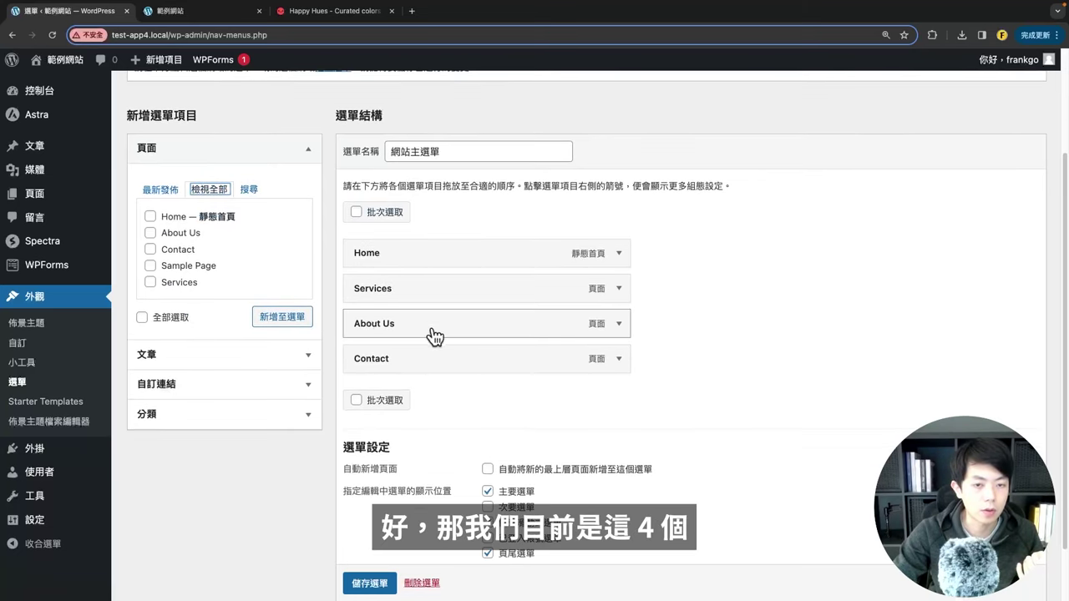
scroll(394, 286, "down", 2)
scroll(394, 287, "up", 3)
left_click(192, 10)
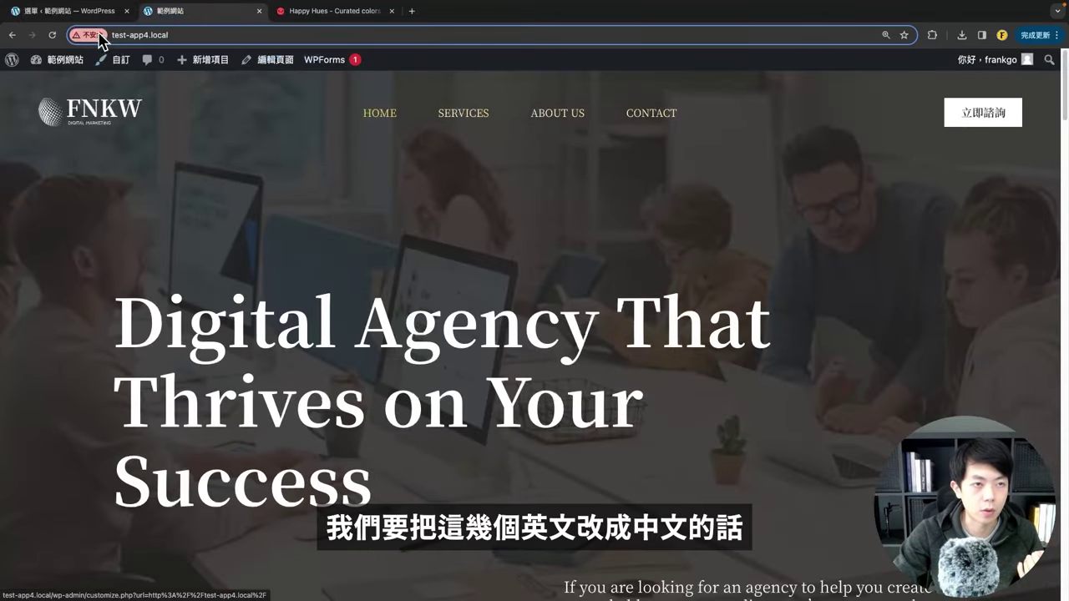
left_click(63, 11)
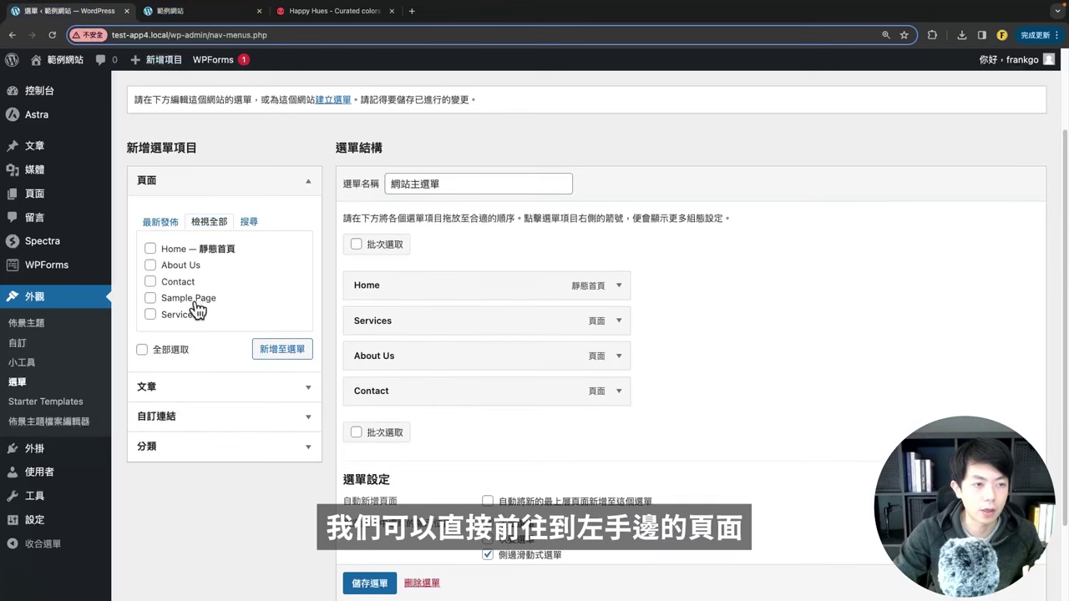
scroll(198, 309, "up", 2)
Step: Open 全部頁面 in a new tab and Quick Edit the Home page's title to 首頁
mouse_move(34, 205)
right_click(163, 205)
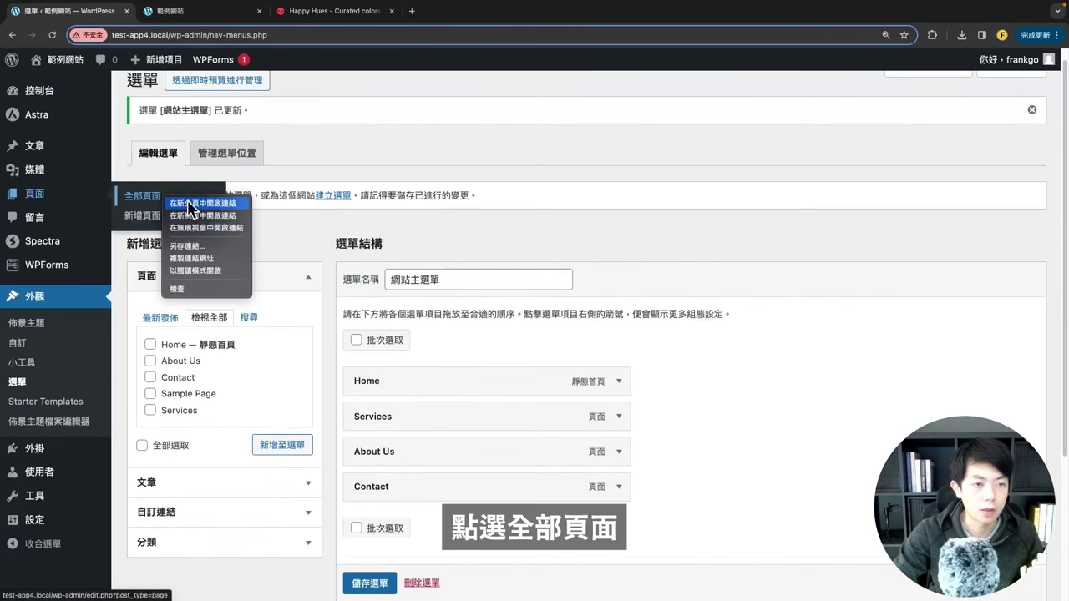
left_click(196, 208)
left_click(238, 12)
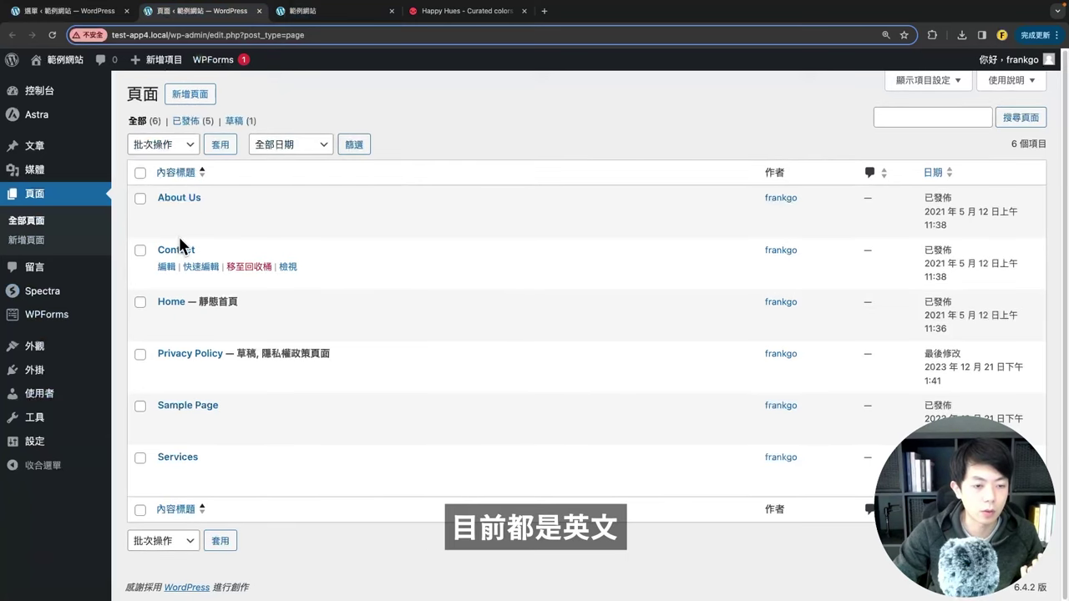
left_click(208, 324)
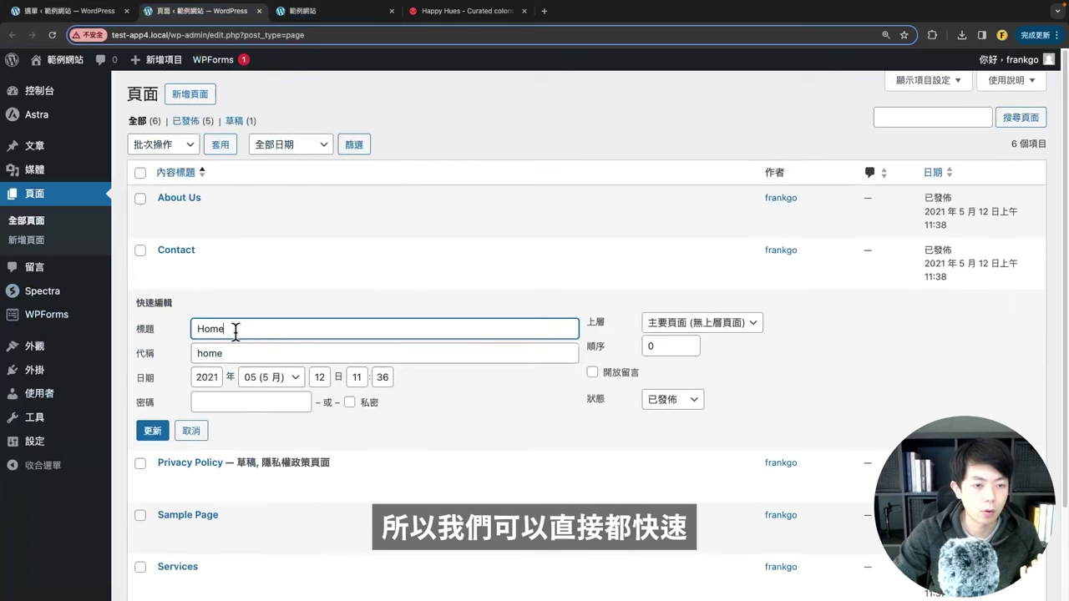
left_click(191, 429)
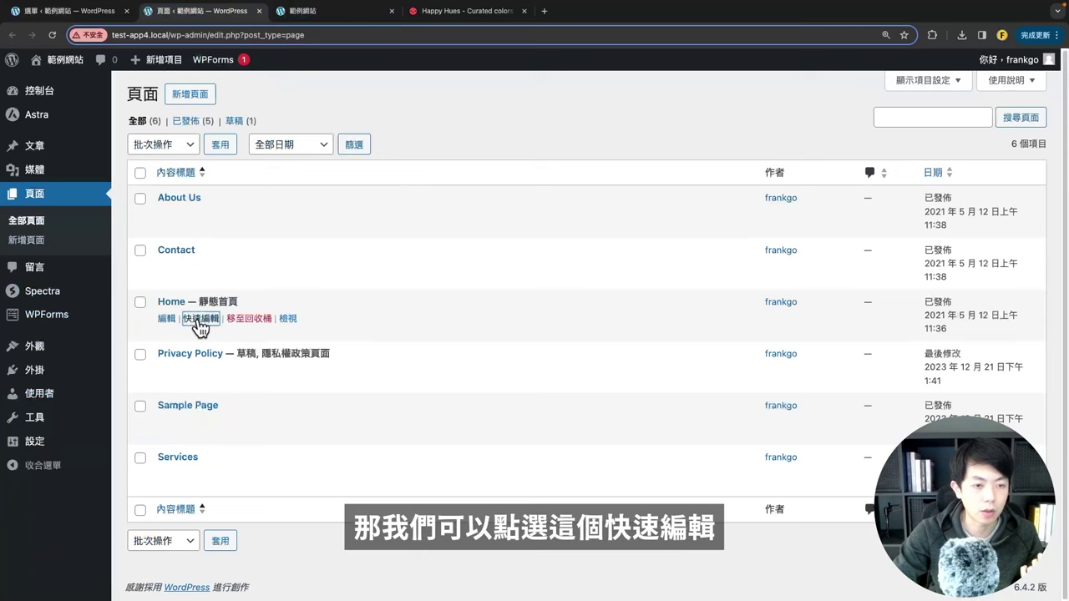
left_click(200, 322)
left_click_drag(234, 330, 125, 334)
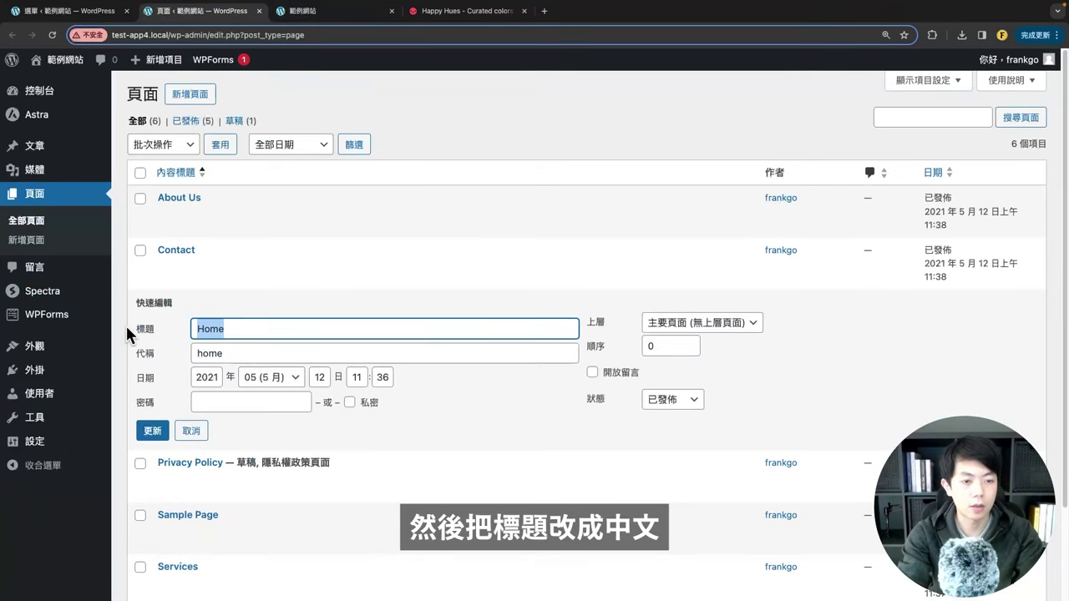
type("首頁")
key("Return")
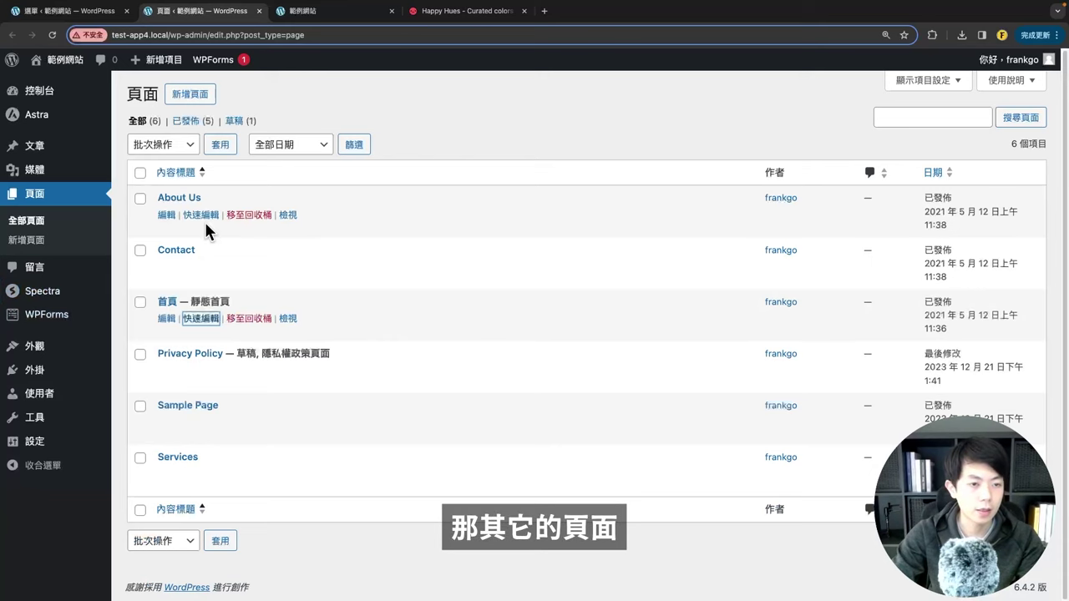
Step: Retitle About Us, move Sample Page to the trash, and switch back to the menu editor
left_click(202, 216)
left_click_drag(246, 228, 132, 237)
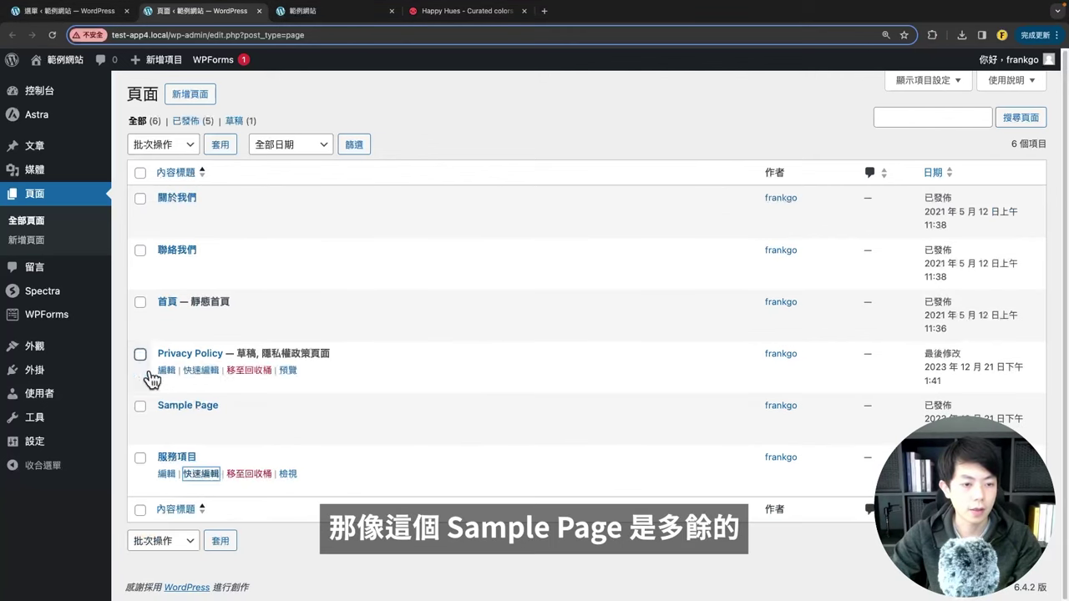
left_click(257, 423)
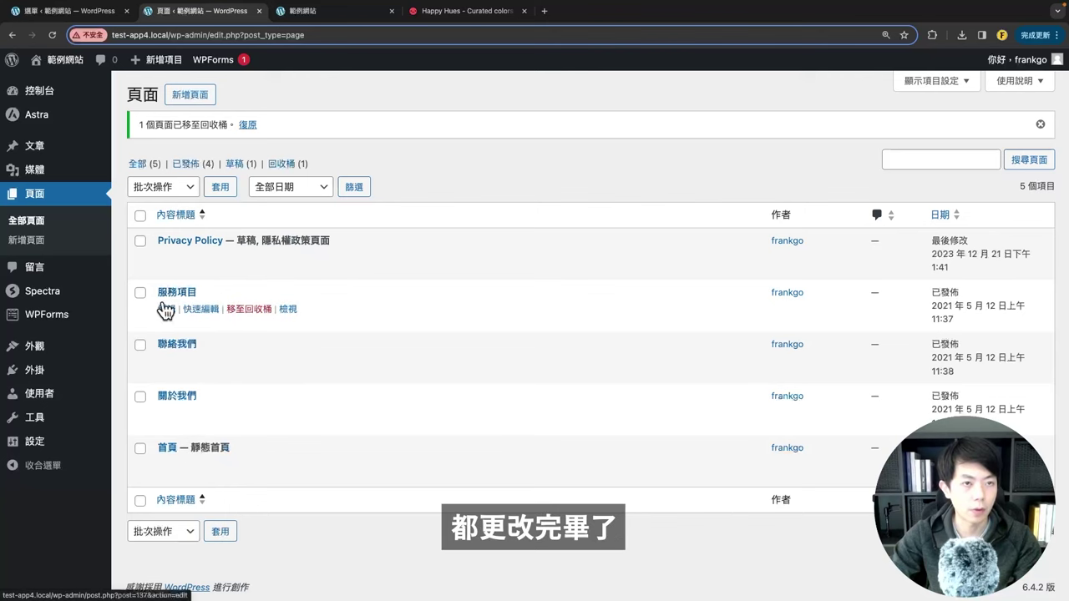
left_click(69, 11)
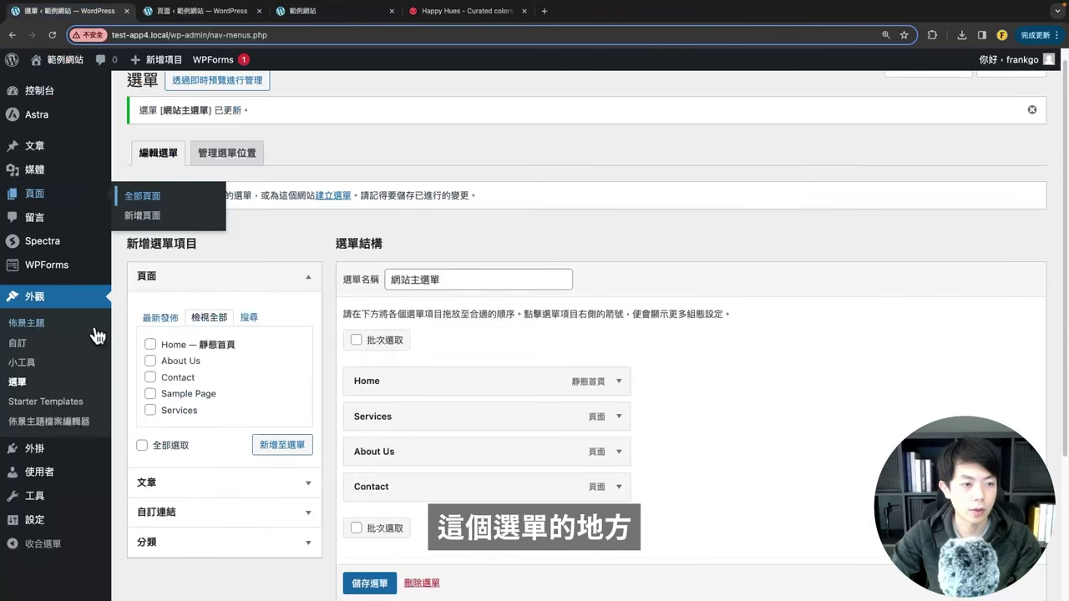
Step: Reload the menu editor and live site, visit 服務項目, 關於我們 and 首頁, then return to 選單
left_click(51, 36)
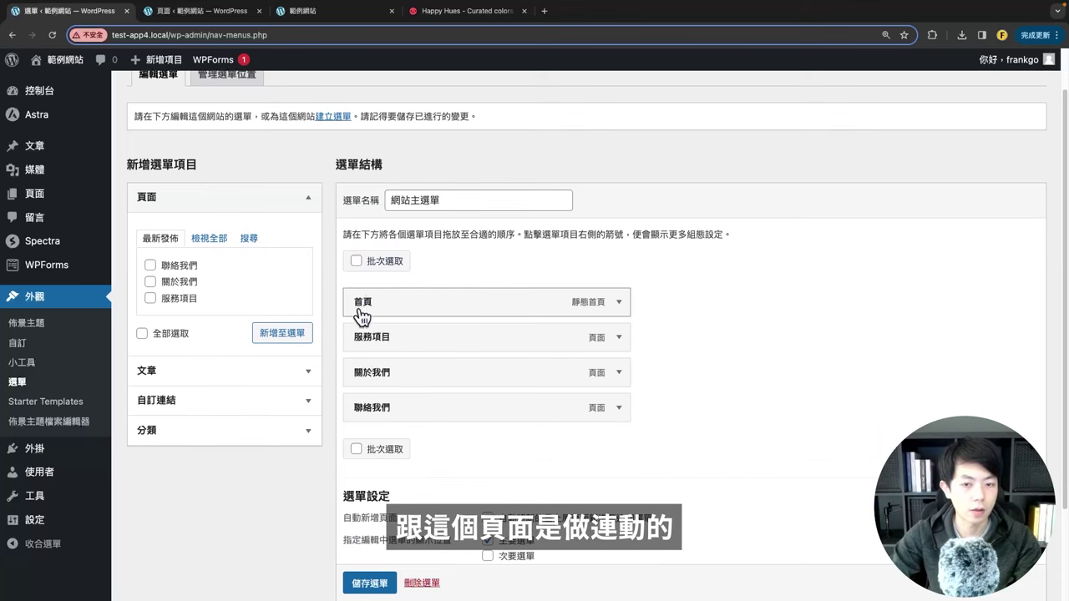
scroll(396, 447, "down", 1)
left_click(291, 17)
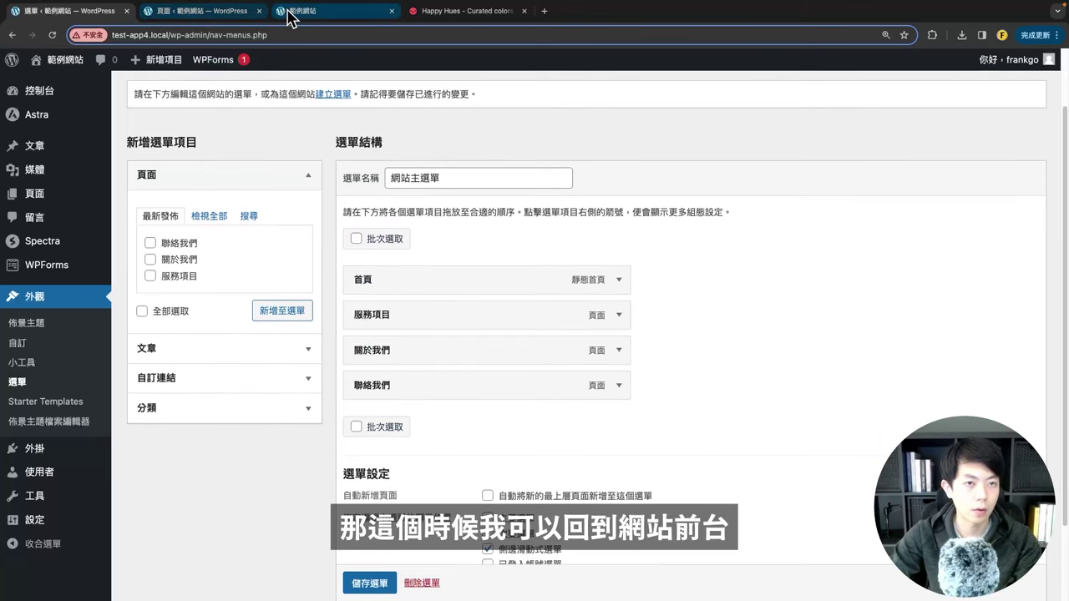
left_click(52, 35)
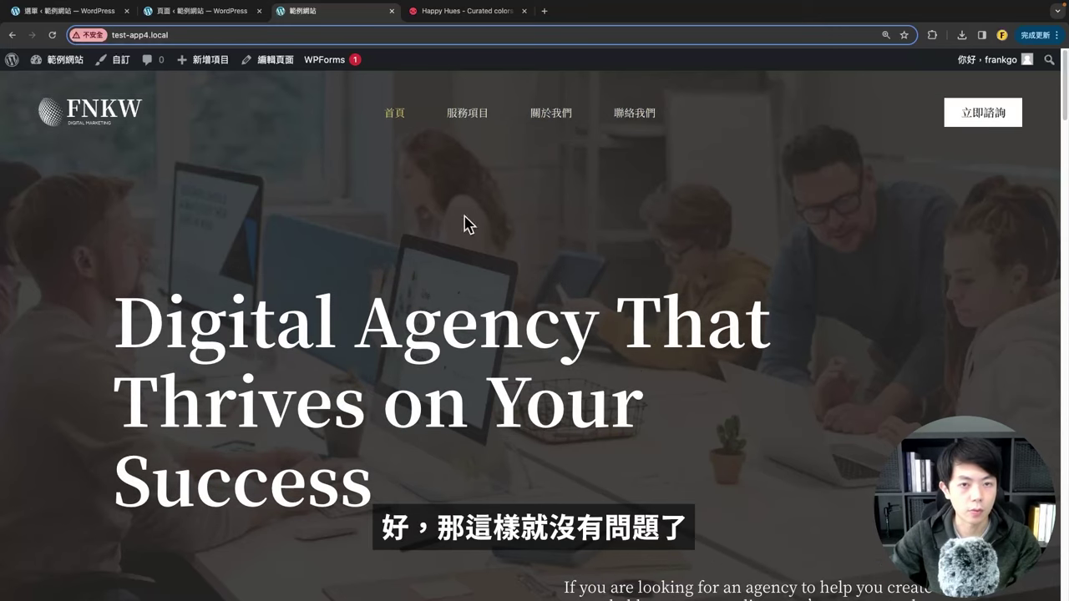
left_click(480, 117)
scroll(470, 203, "down", 2)
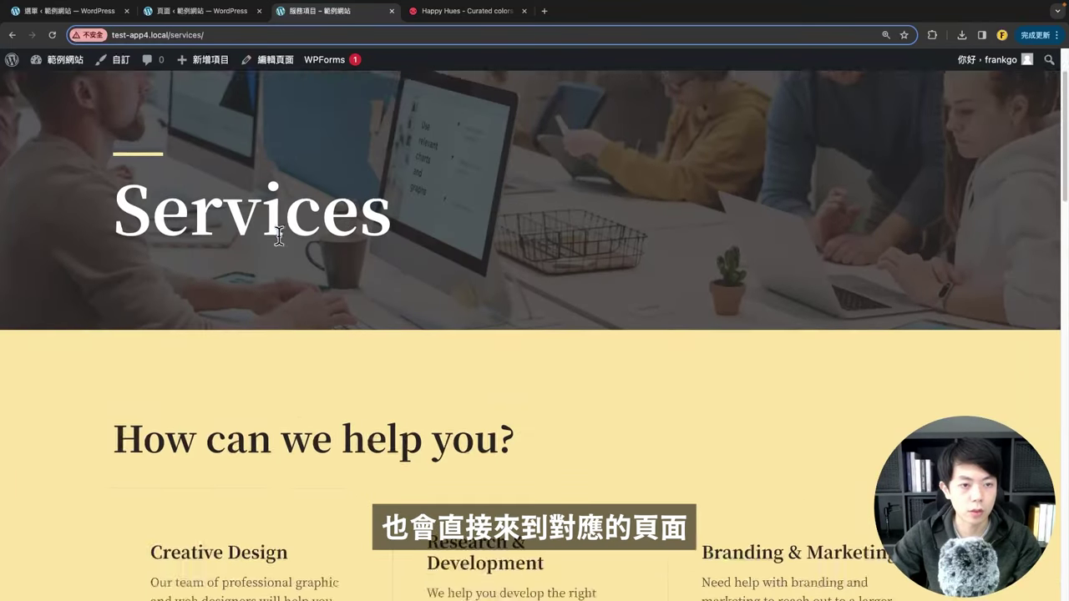
scroll(317, 250, "up", 2)
left_click(551, 114)
left_click(393, 114)
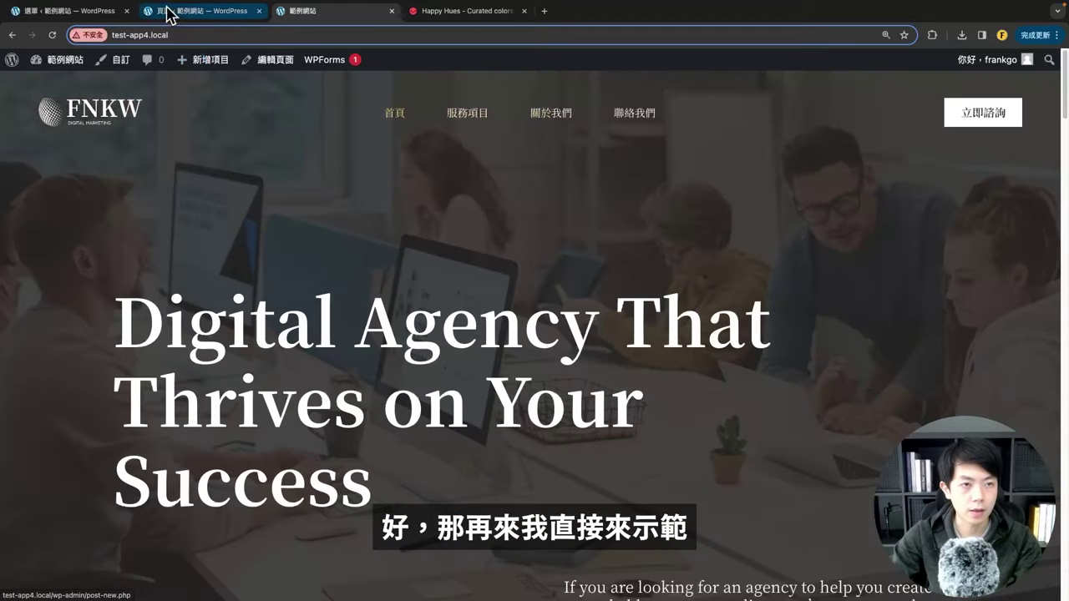
left_click(65, 12)
scroll(453, 309, "down", 1)
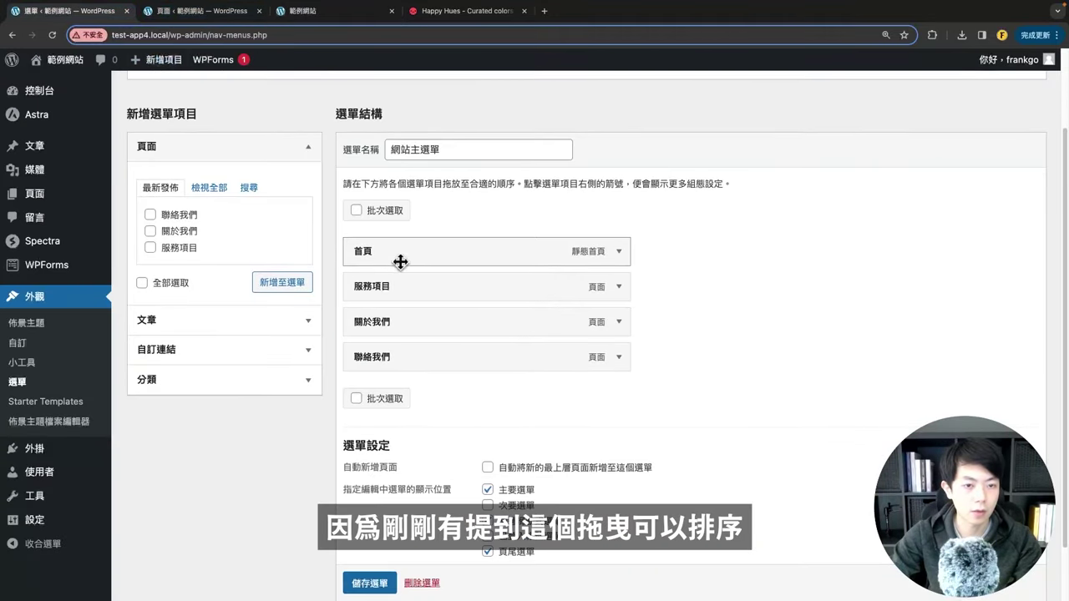
Step: Move 服務項目 above 首頁, nest 關於我們 under 首頁, save, and check the live dropdown
left_click_drag(387, 294, 418, 272)
left_click_drag(389, 334, 417, 333)
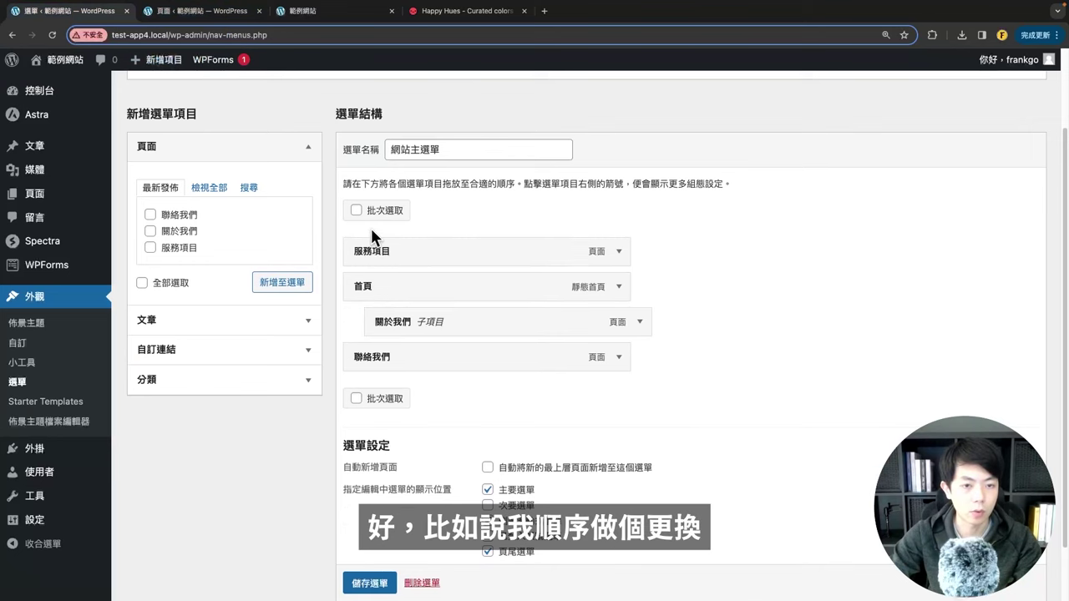
left_click(386, 583)
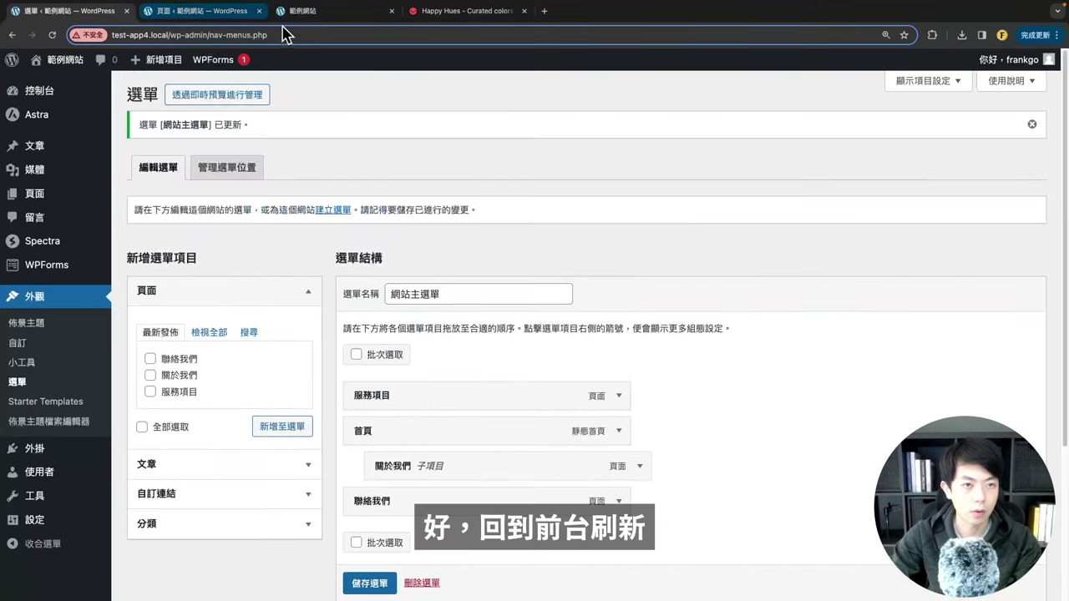
left_click(332, 11)
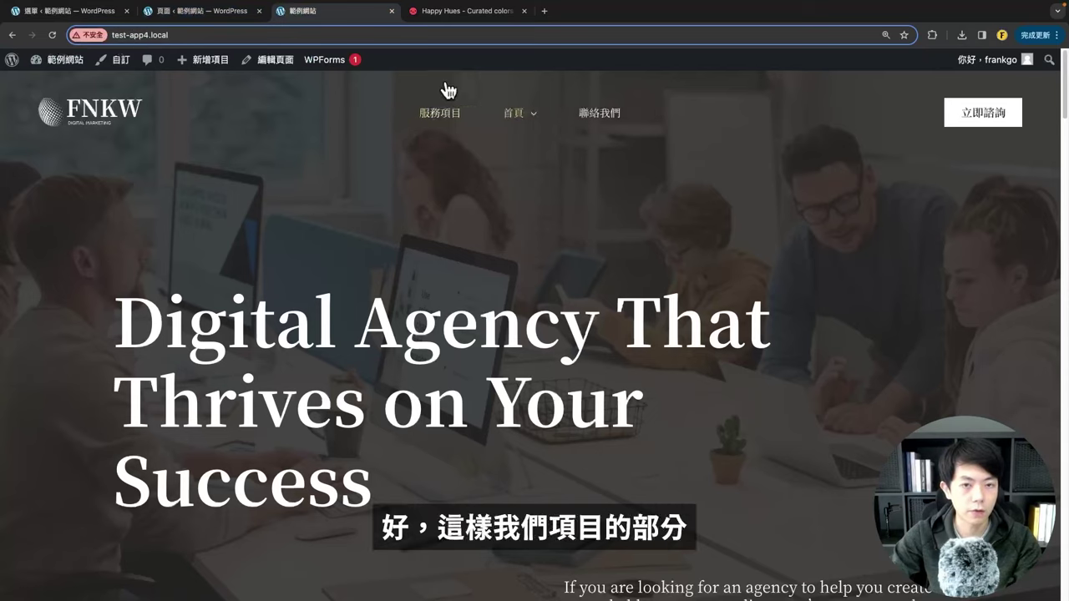
mouse_move(516, 122)
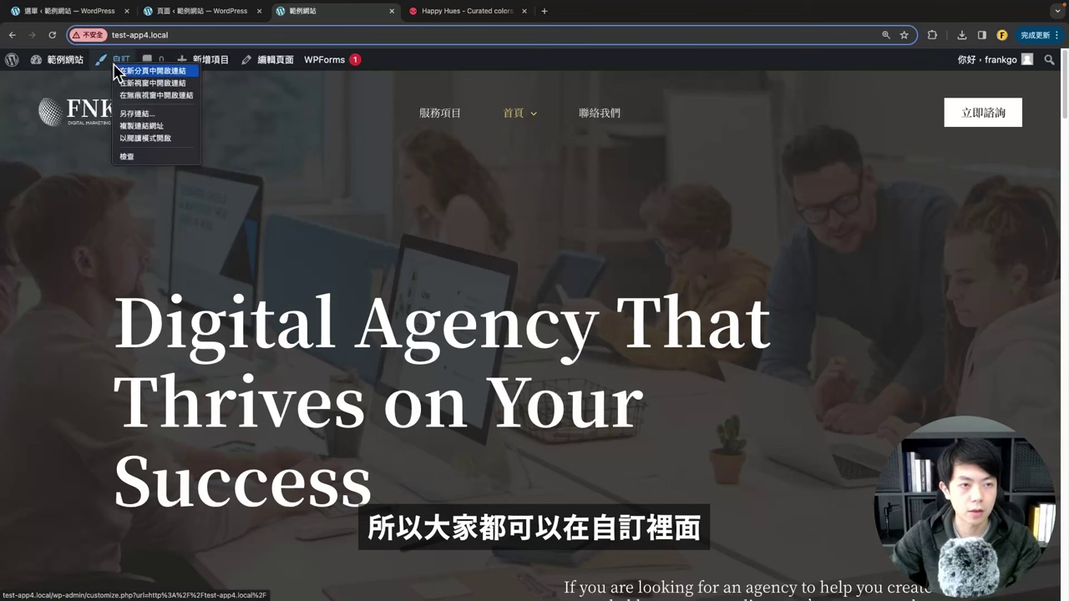
Step: Open the Customizer in a new tab and review the primary menu's General and Design settings
left_click(122, 60, "ctrl")
left_click(451, 10)
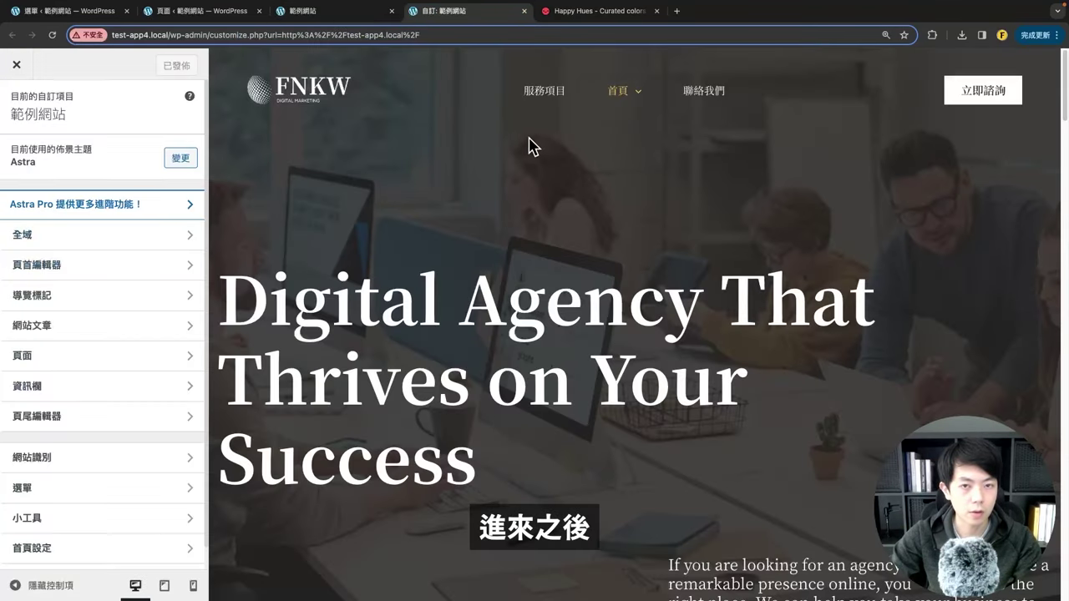
left_click(522, 67)
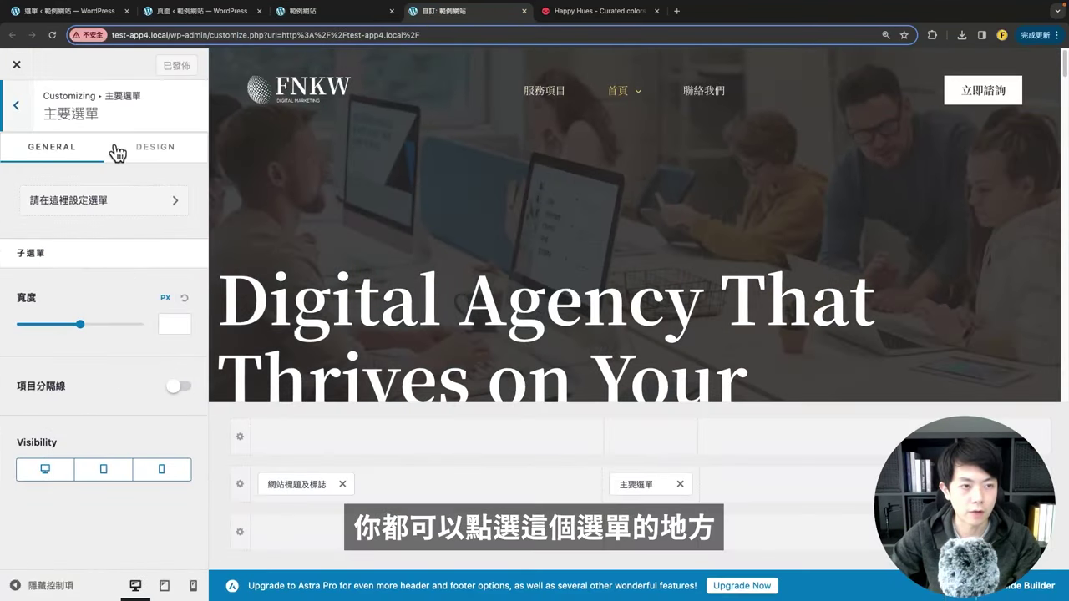
left_click(136, 144)
scroll(115, 370, "down", 5)
scroll(114, 343, "up", 5)
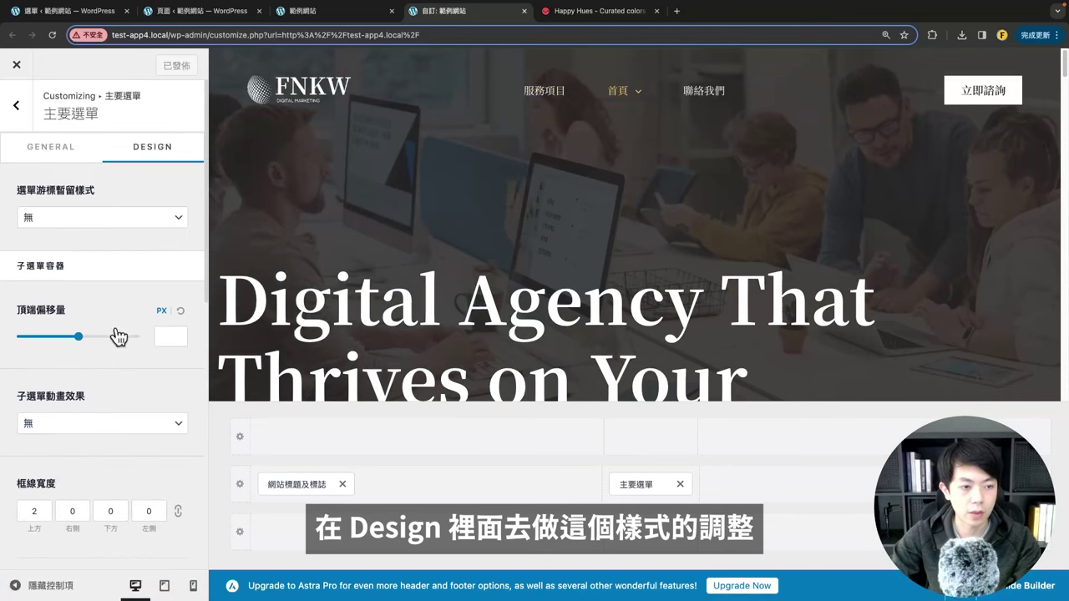
Step: Close the Customizer and drag 首頁 back to the top of the main menu
left_click(525, 12)
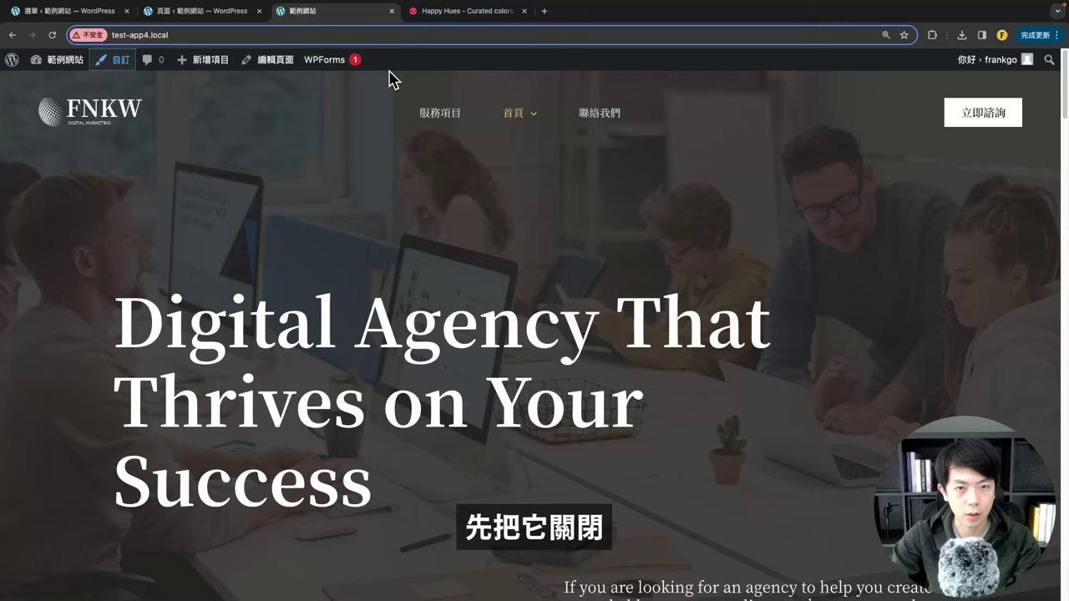
left_click(195, 12)
left_click(65, 11)
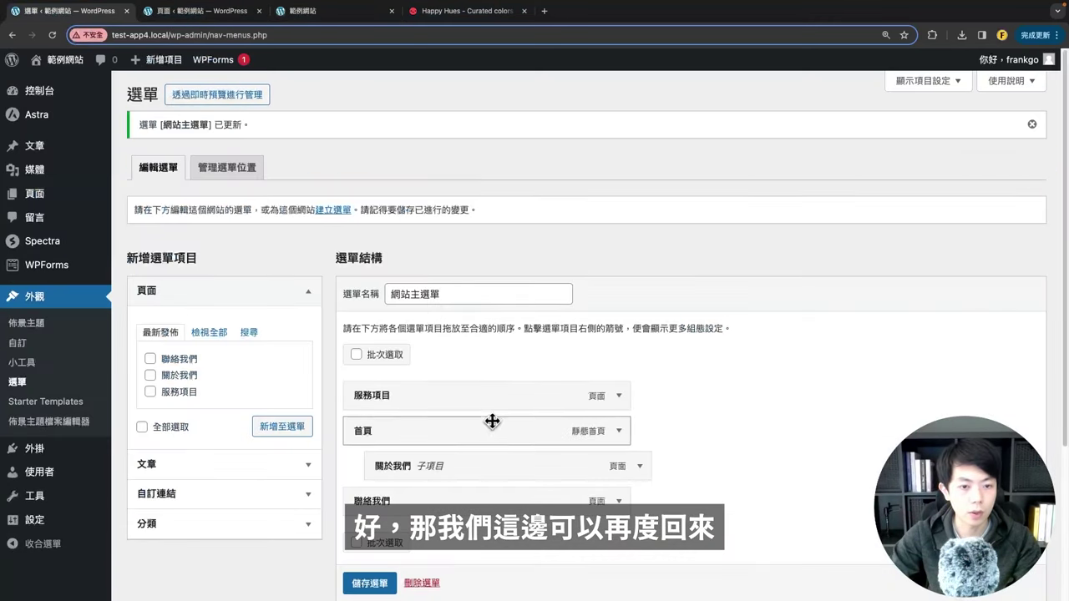
scroll(492, 421, "down", 5)
left_click_drag(413, 220, 351, 178)
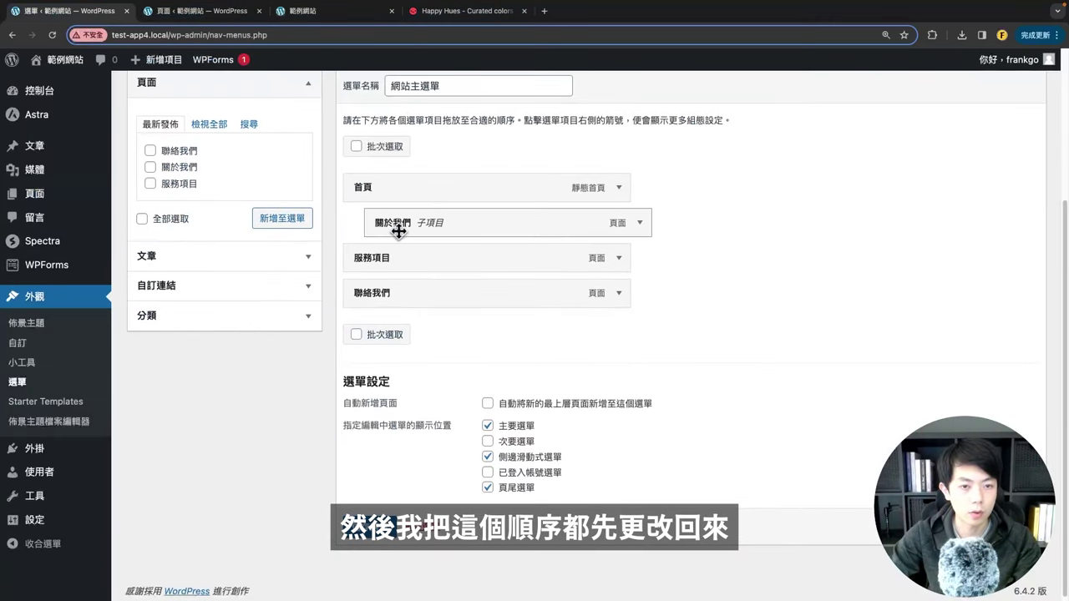
Step: Make 關於我們 a top-level item again, save the menu, and reload the live site
left_click_drag(402, 232, 380, 232)
left_click(373, 522)
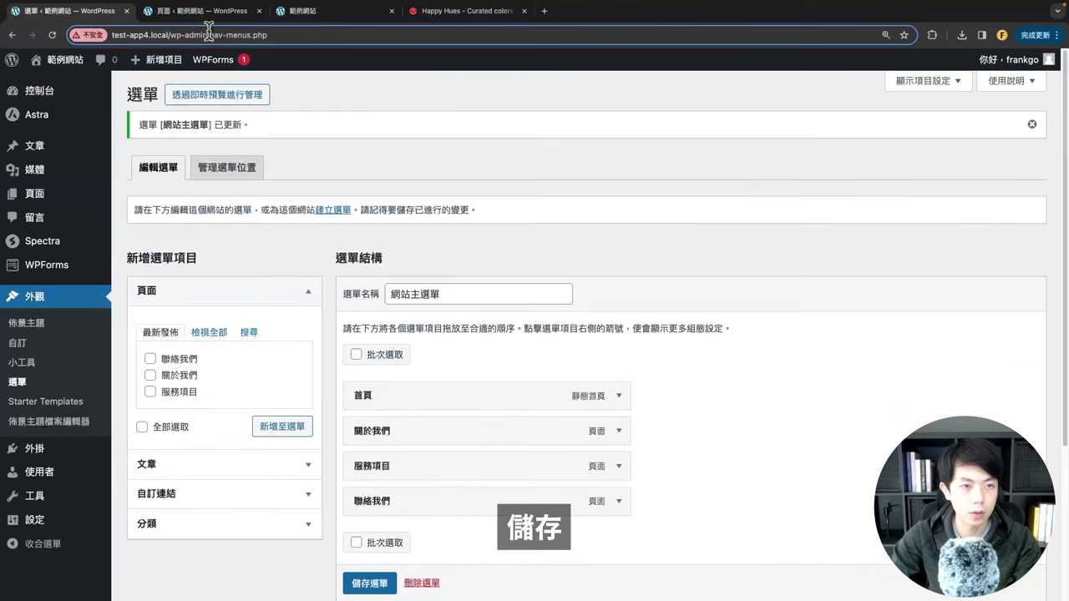
left_click(325, 11)
left_click(52, 35)
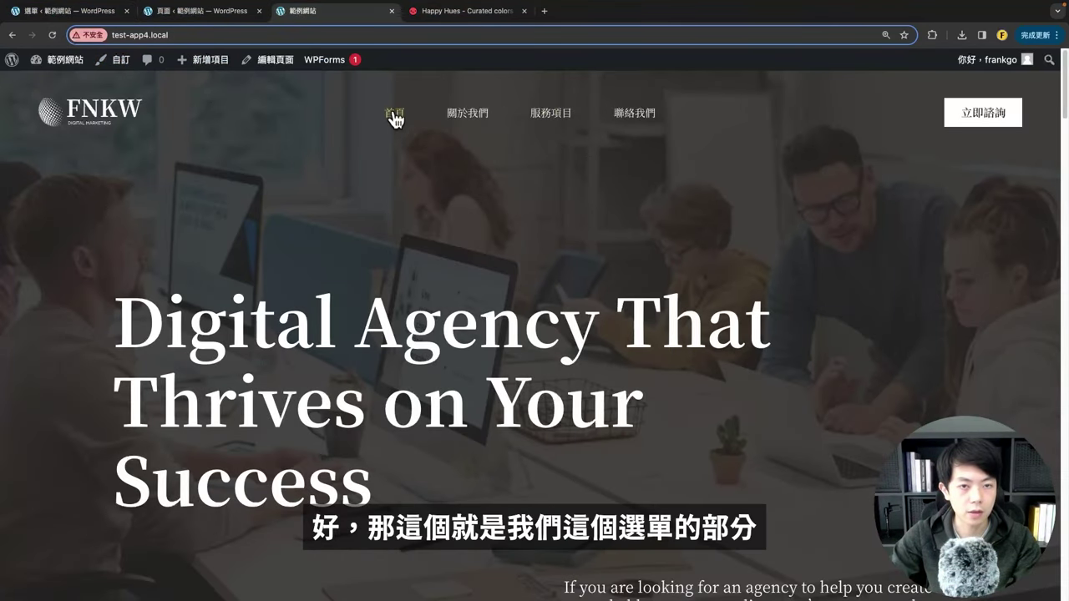
Step: Expand the 文章 box and open the 全部文章 list in a new tab to review the posts
left_click(62, 11)
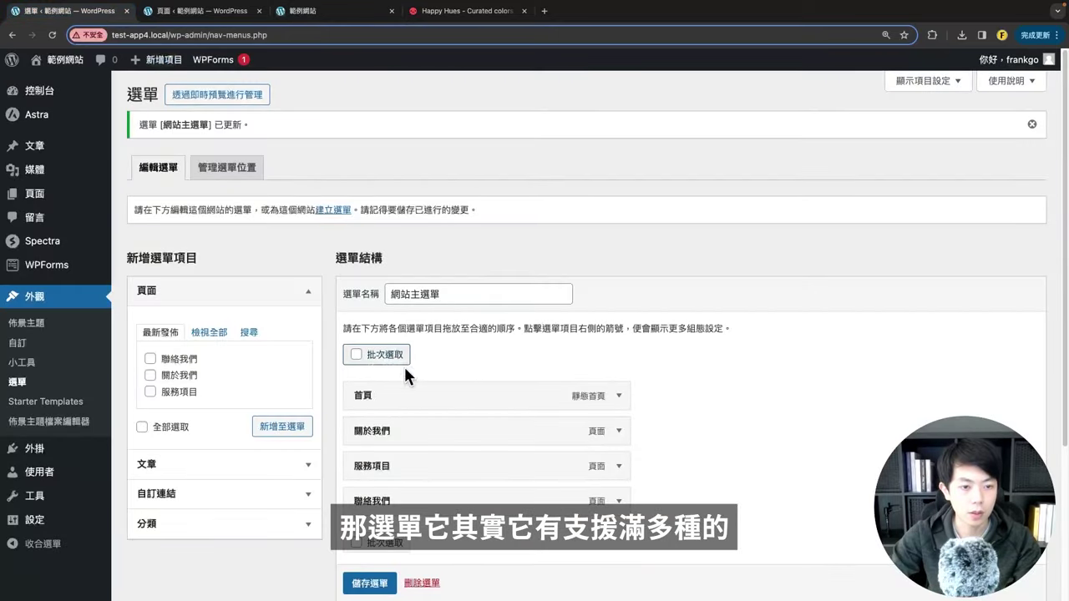
scroll(384, 351, "down", 3)
scroll(334, 314, "up", 1)
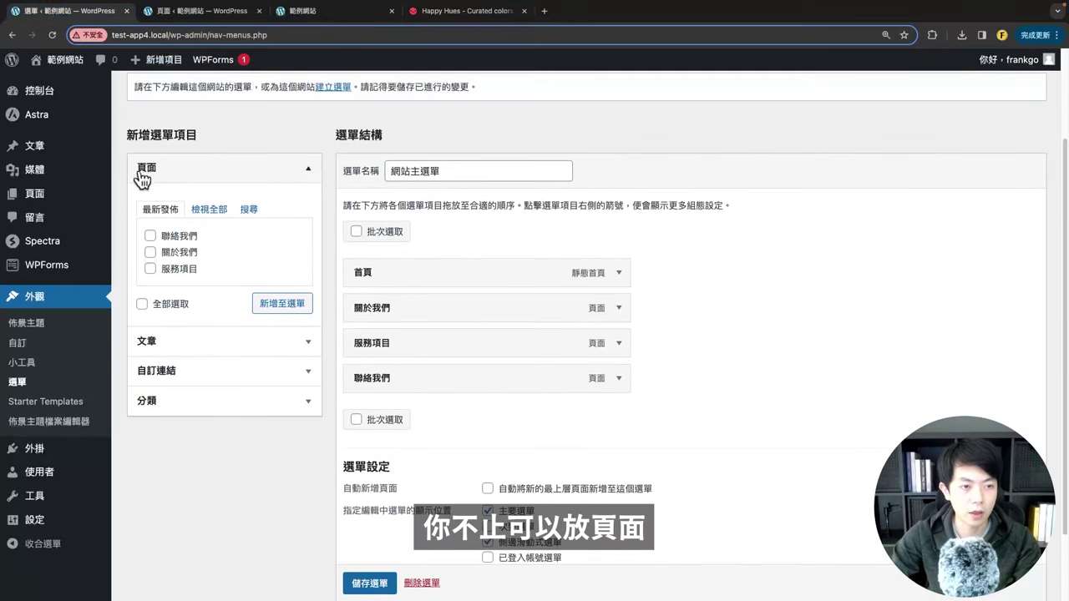
left_click(171, 340)
scroll(179, 298, "up", 1)
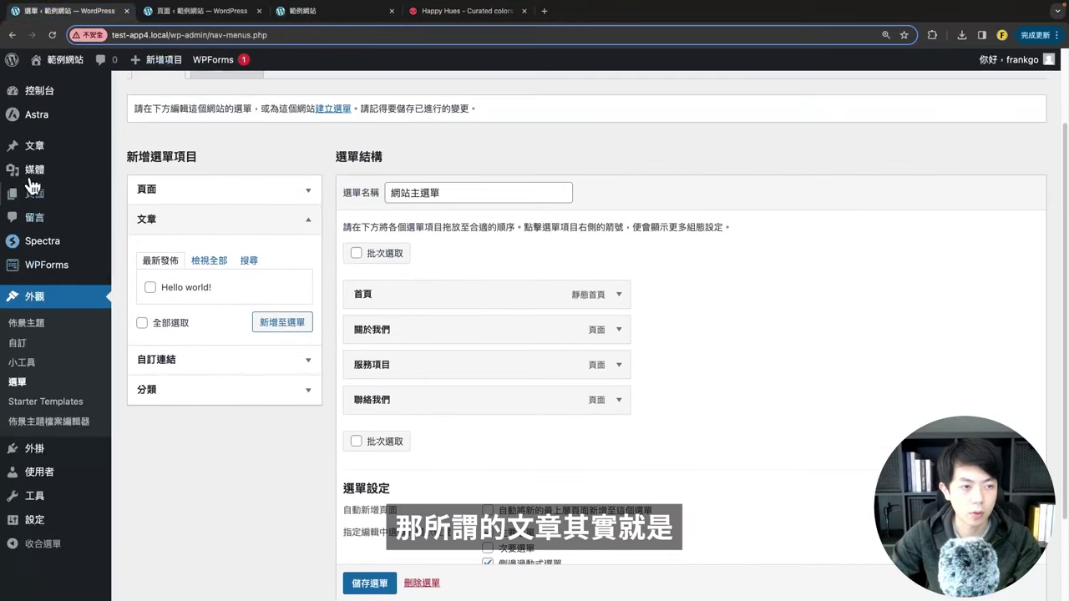
mouse_move(99, 156)
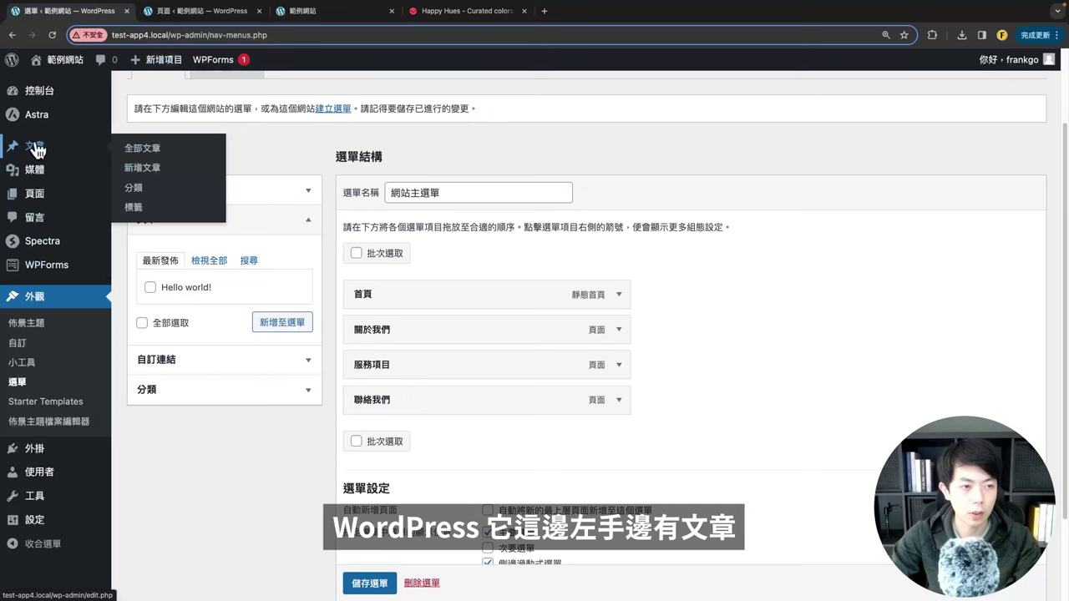
right_click(151, 147)
left_click(172, 152)
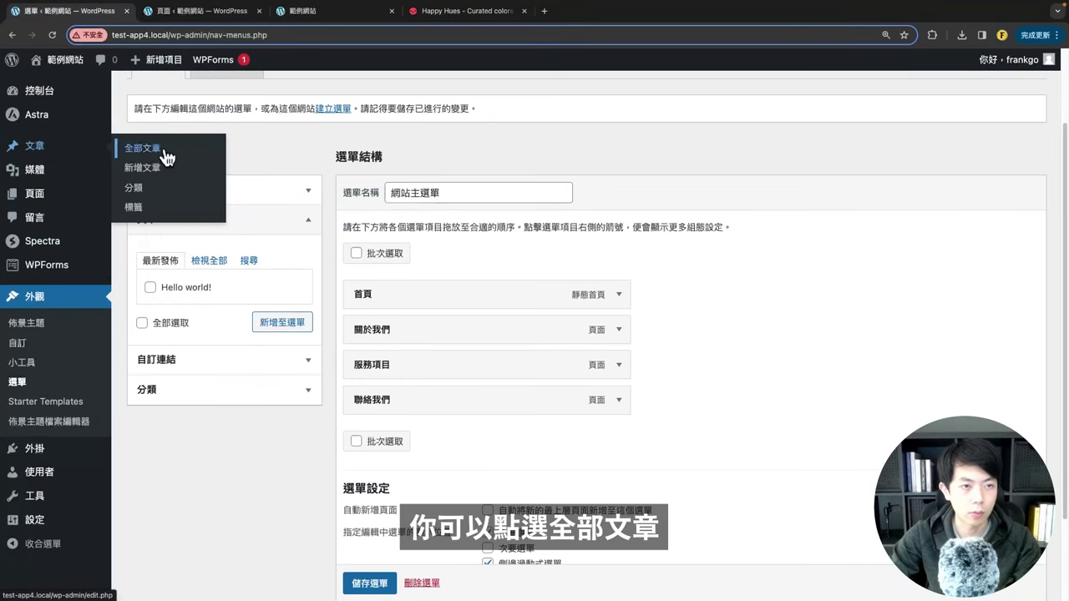
left_click(180, 10)
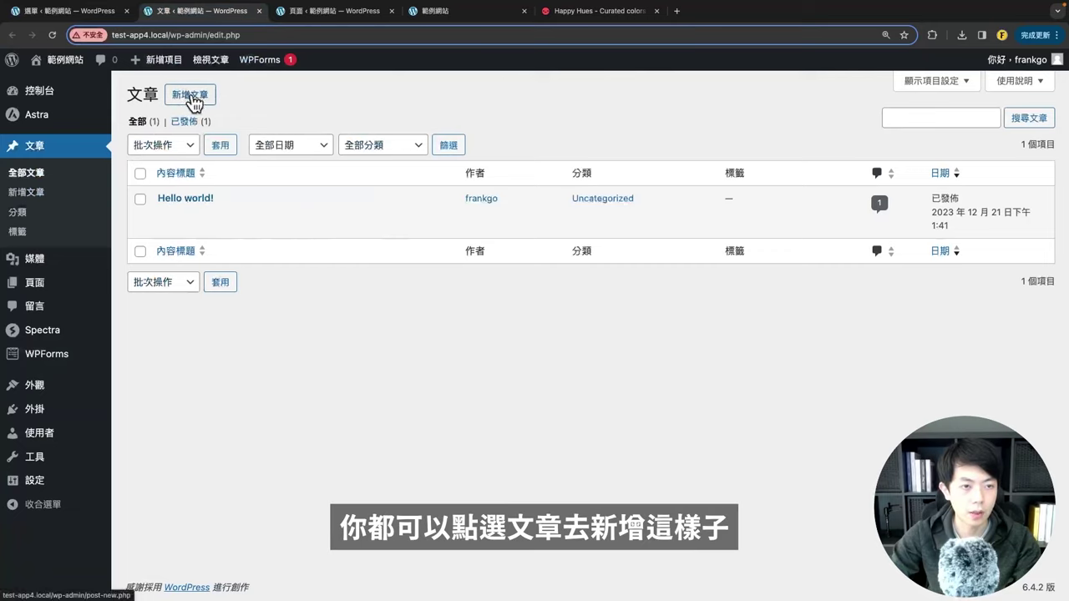
Step: In the menu editor, list every post available for the menu with 檢視全部
left_click(63, 11)
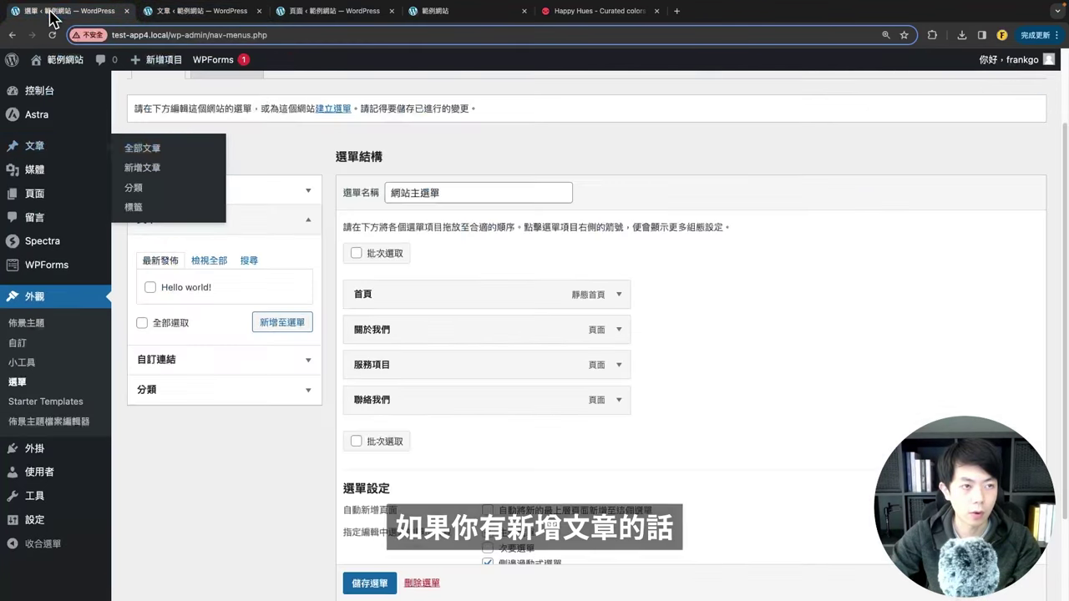
scroll(343, 323, "down", 1)
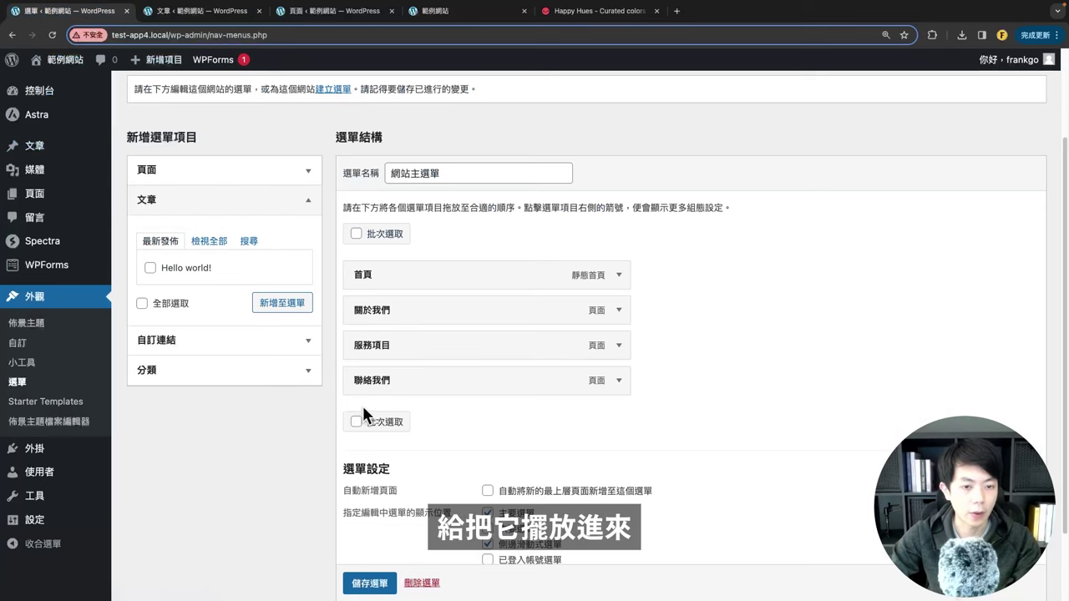
left_click(211, 240)
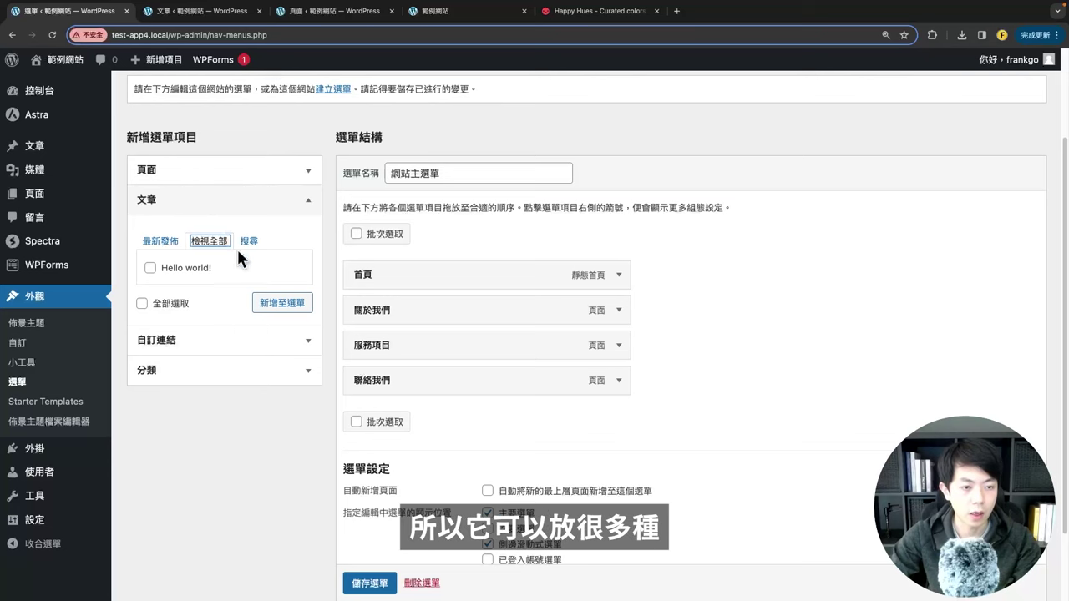
scroll(219, 347, "down", 2)
Step: Add a 犬哥網站 custom link with the pasted site URL to the menu and save it
left_click(160, 253)
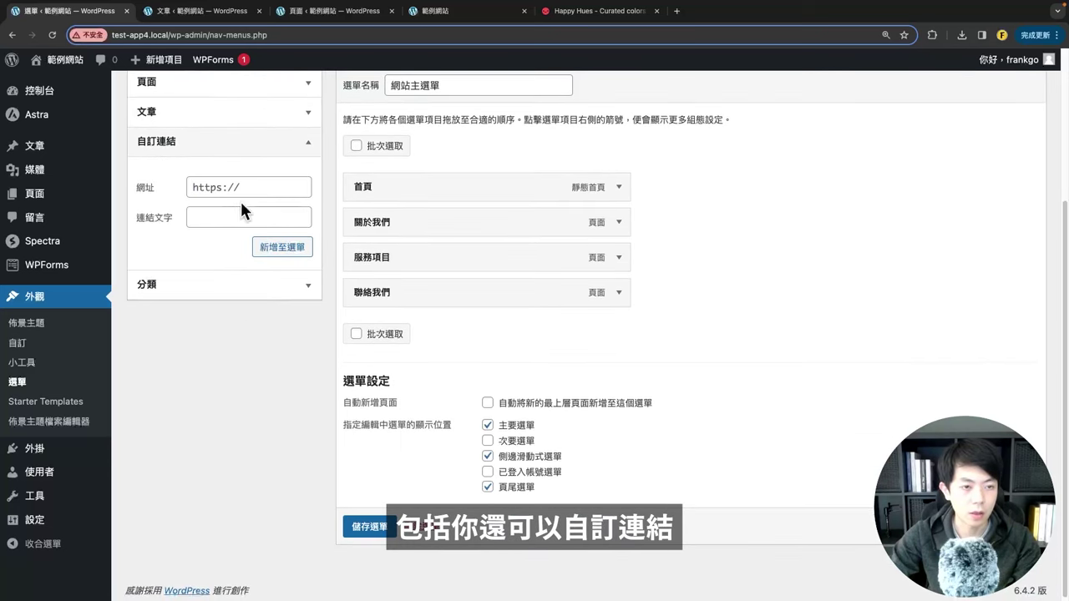
left_click(251, 215)
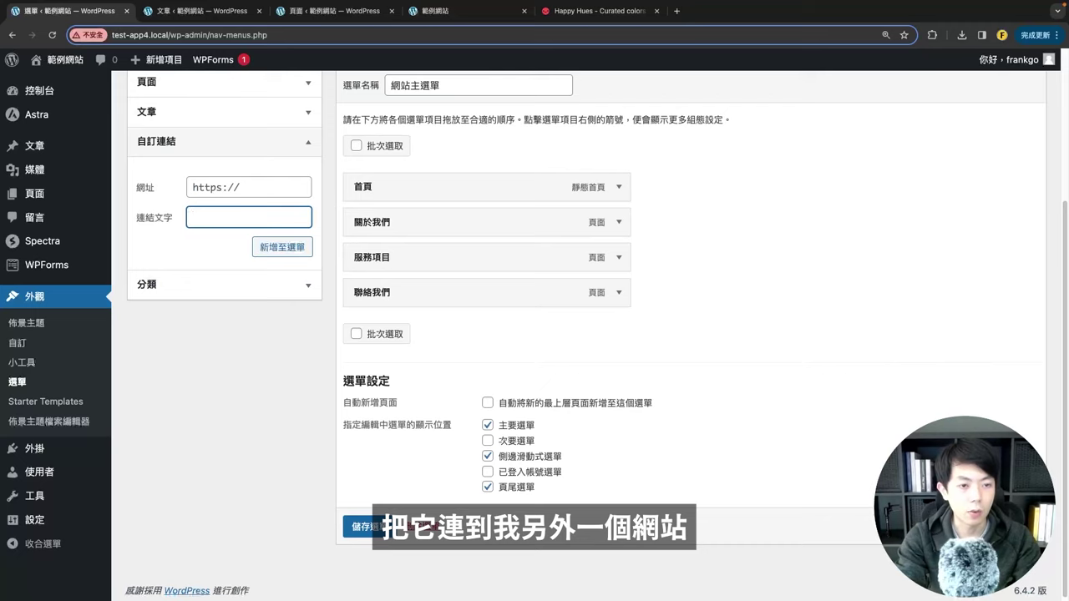
type("ㄑㄩㄢ")
type("哥網站")
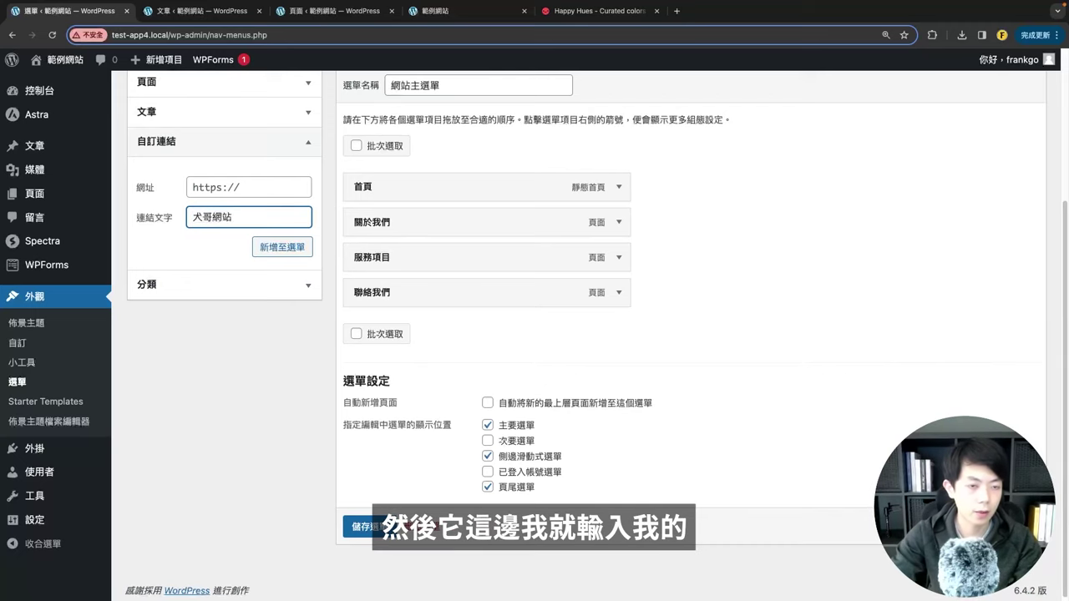
left_click(219, 184)
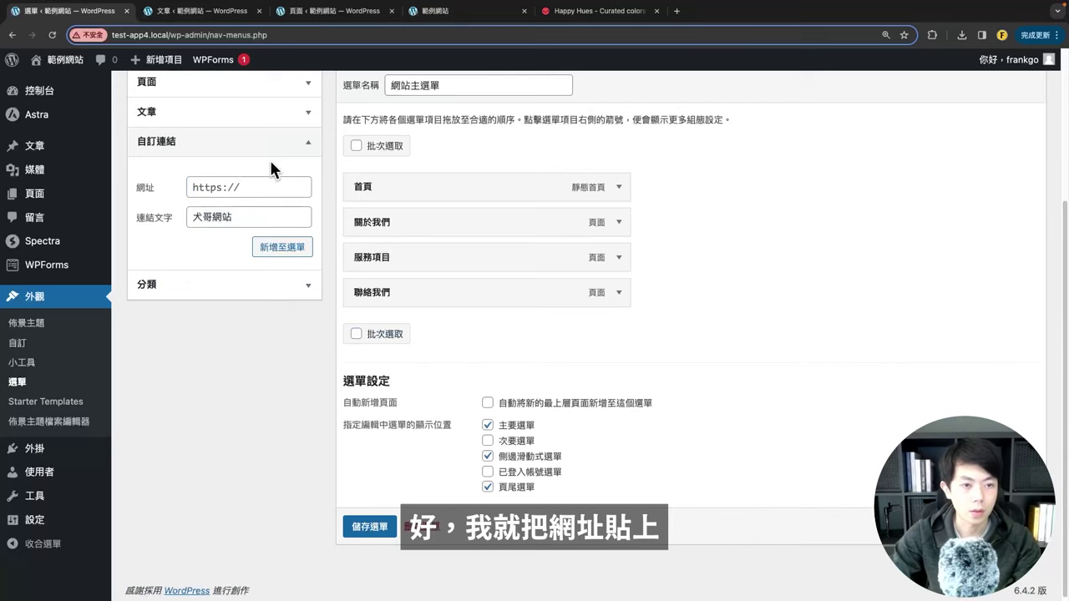
key("super+v")
left_click(276, 249)
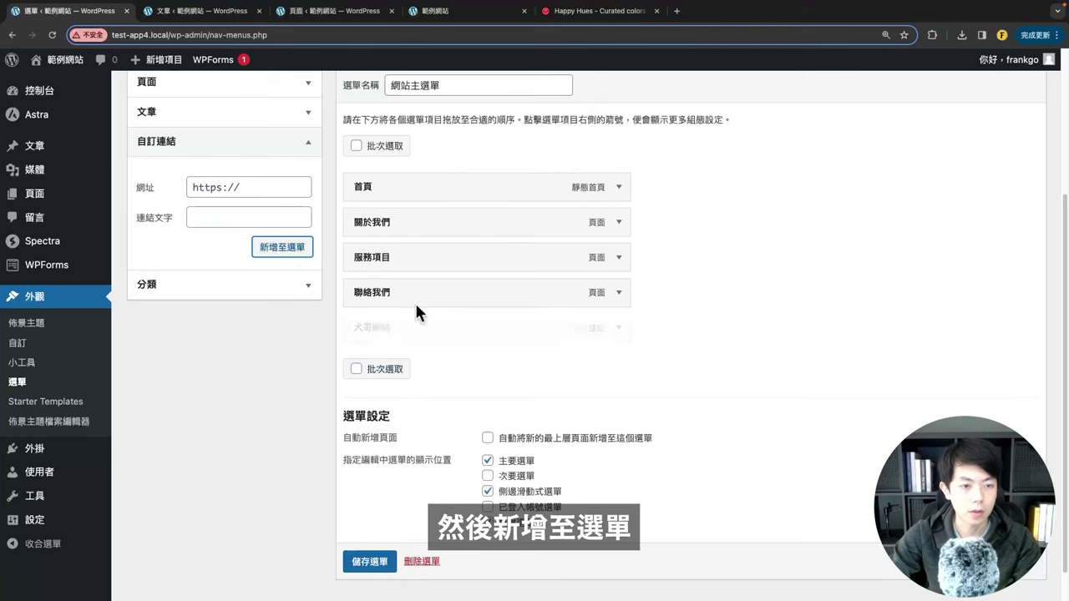
scroll(451, 468, "down", 1)
left_click(345, 543)
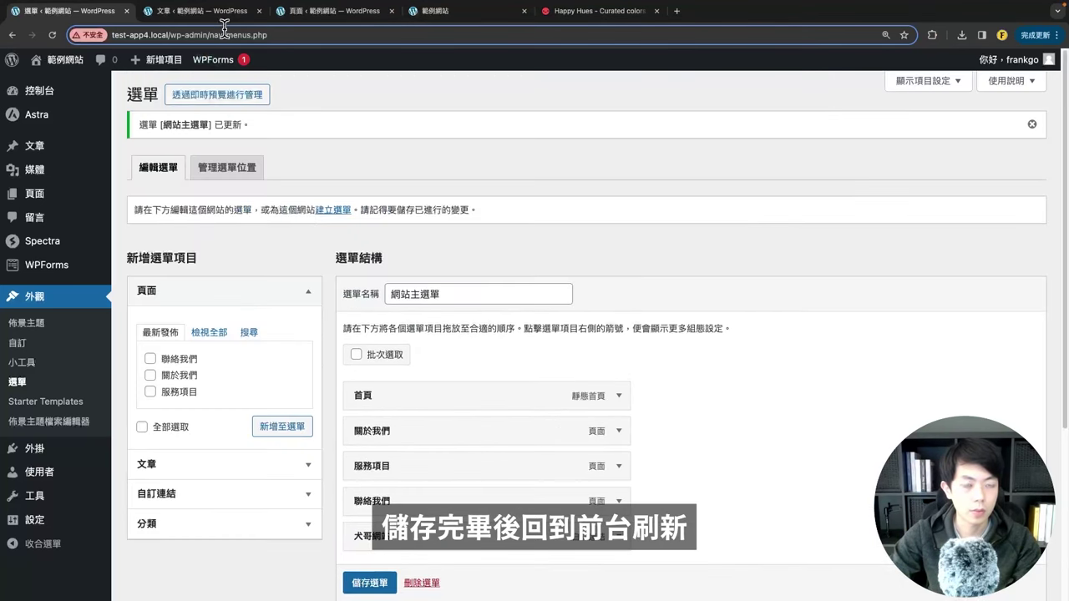
Step: Test the 犬哥網站 link in the reloaded live site header, then come back
left_click(467, 11)
left_click(51, 35)
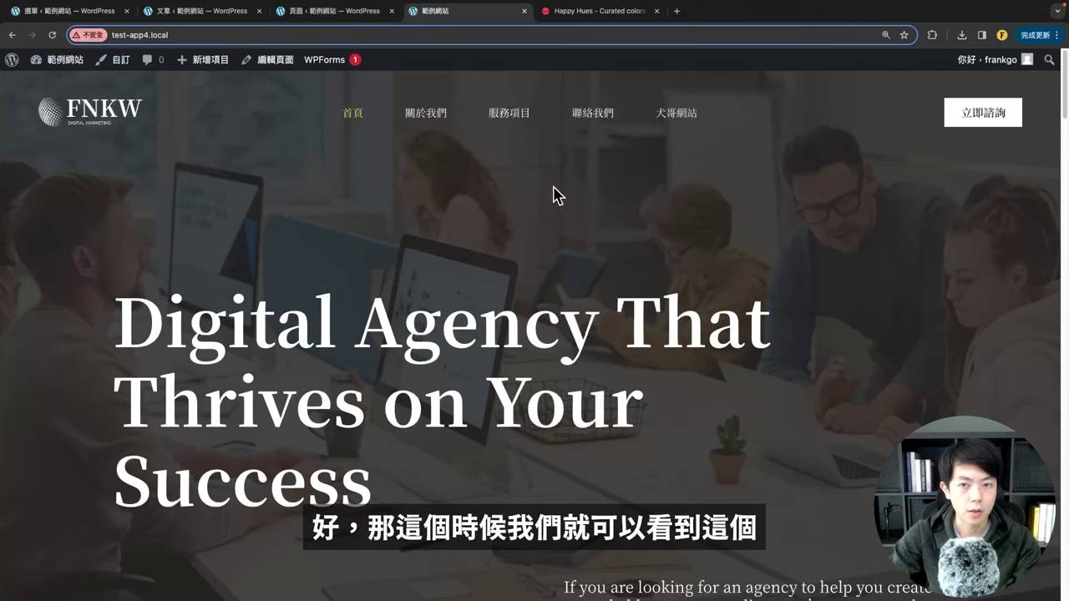
left_click(676, 119)
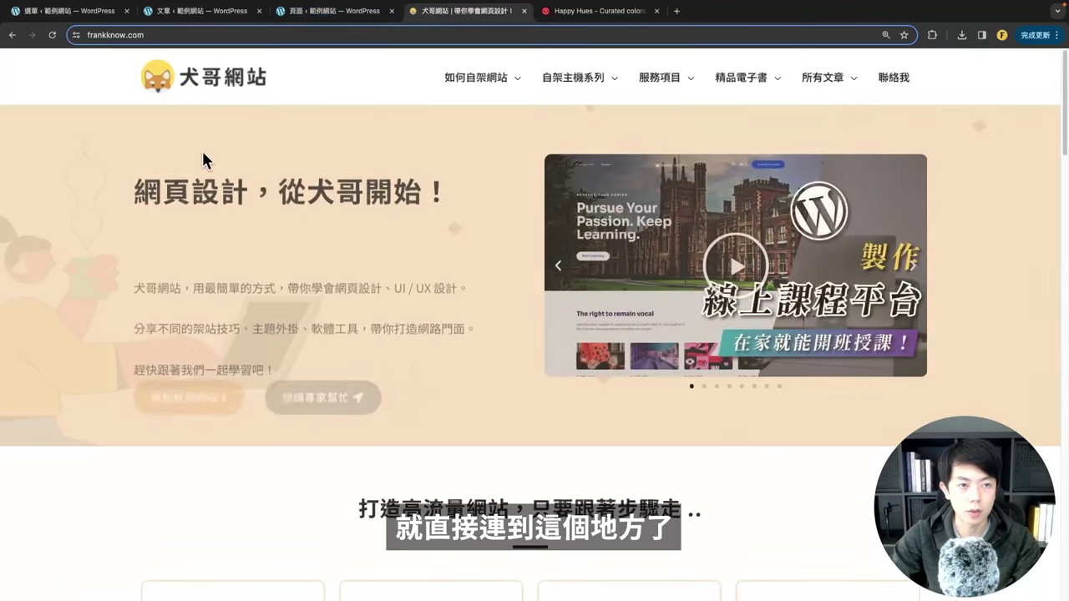
left_click(12, 35)
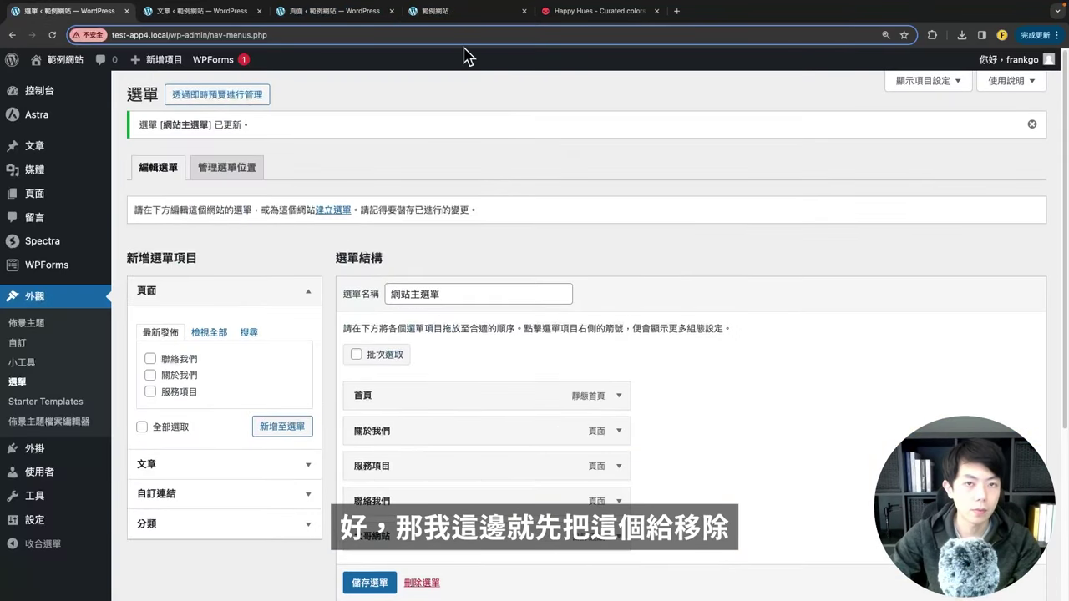
Step: Expand the 犬哥網站 item, remove it, and save the four-item menu
scroll(585, 334, "down", 4)
left_click(619, 289)
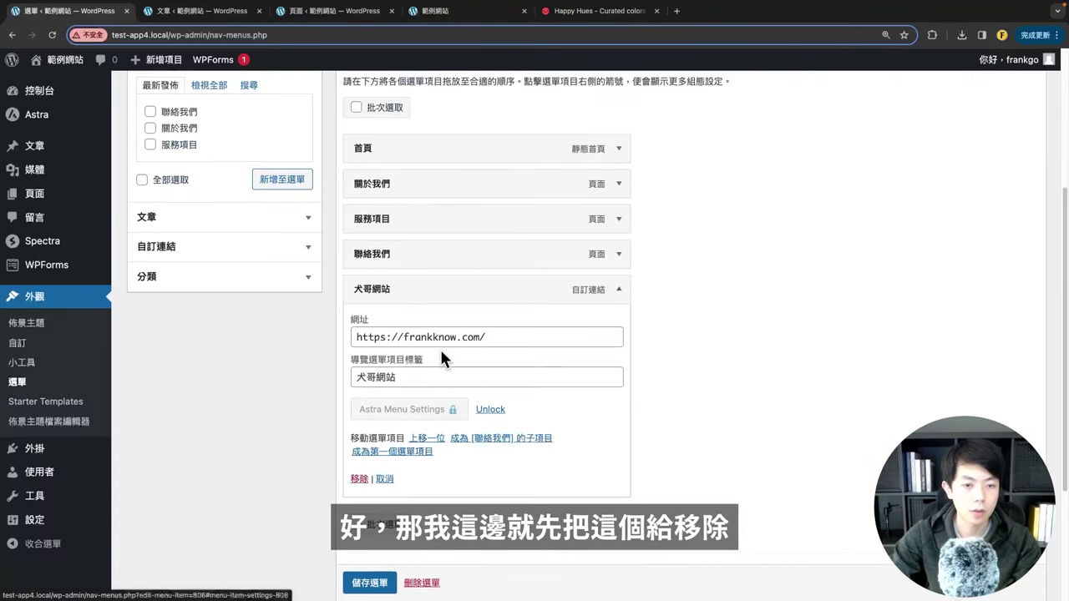
scroll(417, 351, "down", 3)
left_click(354, 359)
left_click(366, 524)
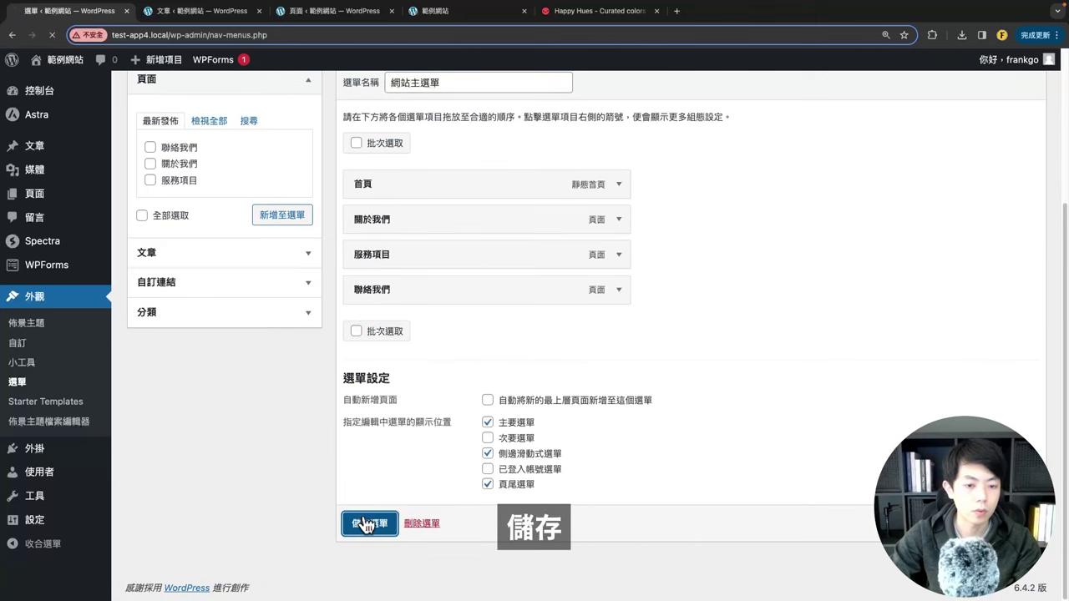
scroll(367, 418, "down", 2)
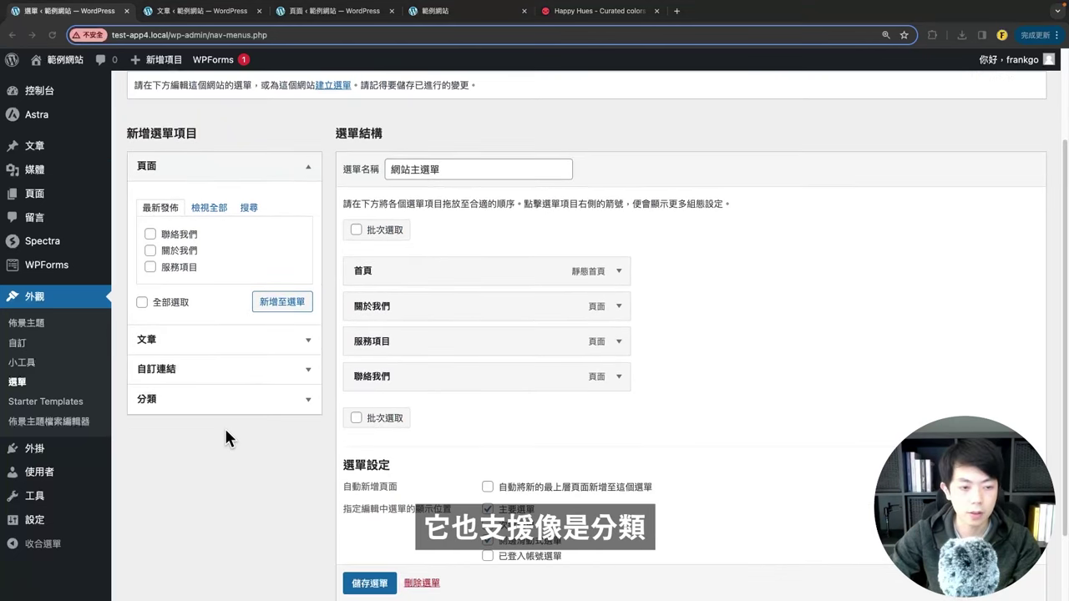
scroll(221, 430, "down", 1)
Step: Expand the 分類 box and open 文章 > 分類 in a new tab, finding only Uncategorized
left_click(188, 373)
left_click(208, 271)
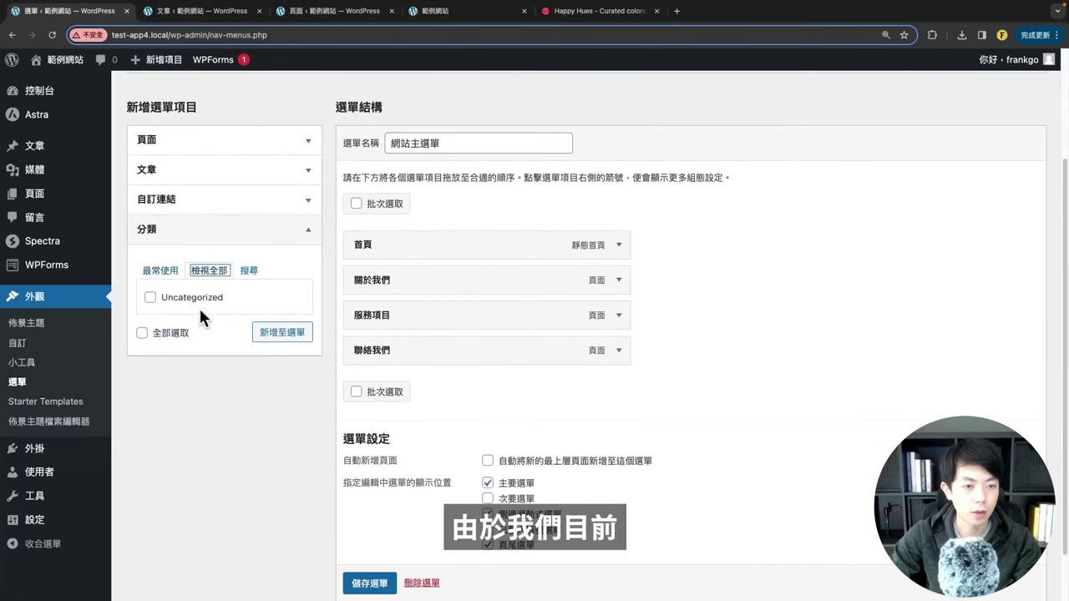
scroll(175, 310, "up", 1)
mouse_move(38, 144)
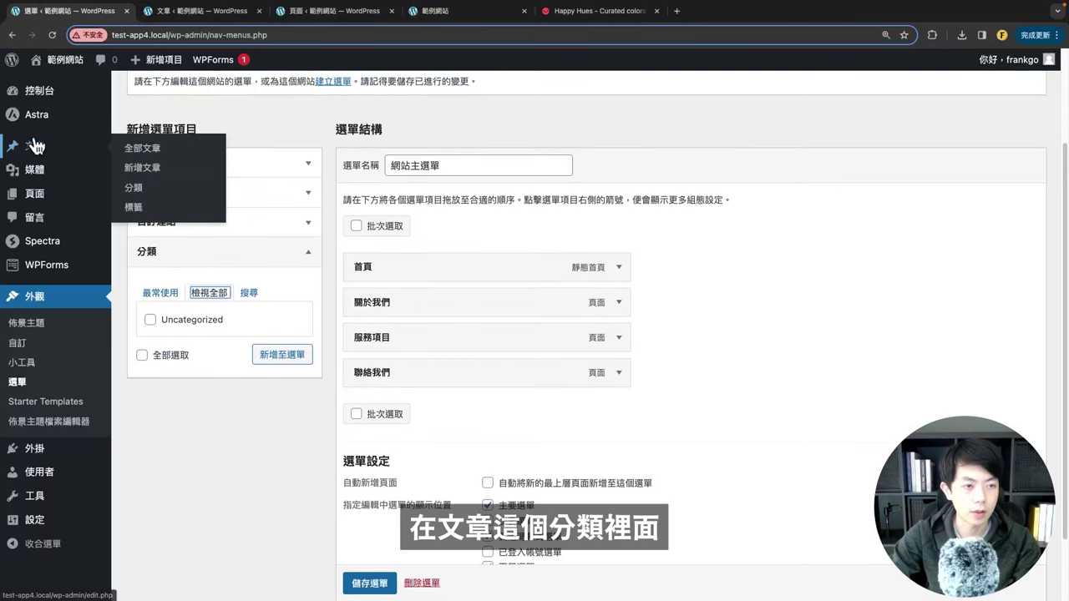
right_click(142, 193)
left_click(179, 192)
left_click(208, 13)
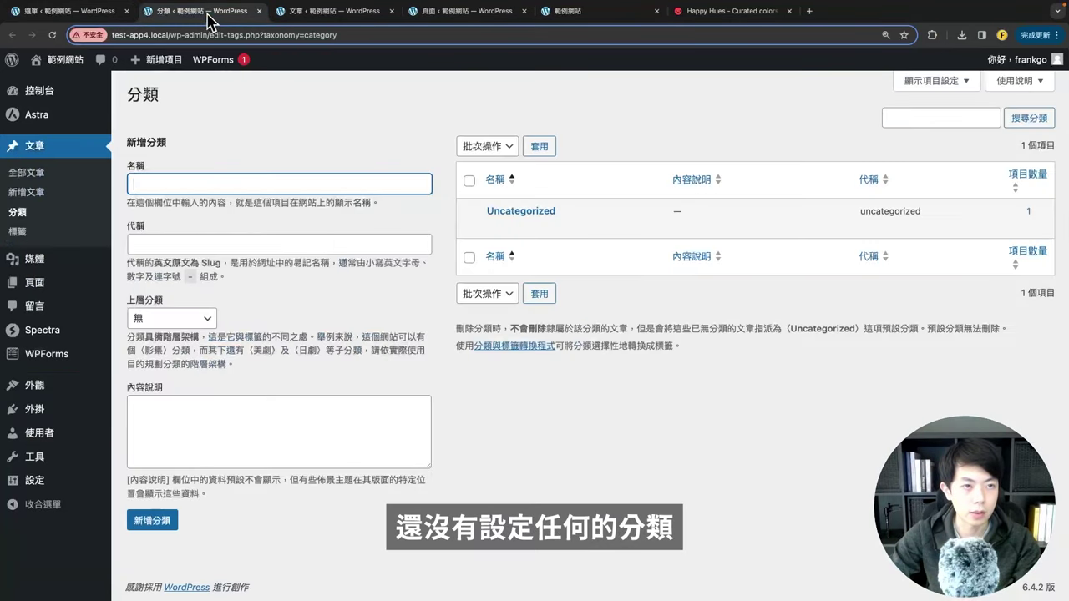
left_click(75, 11)
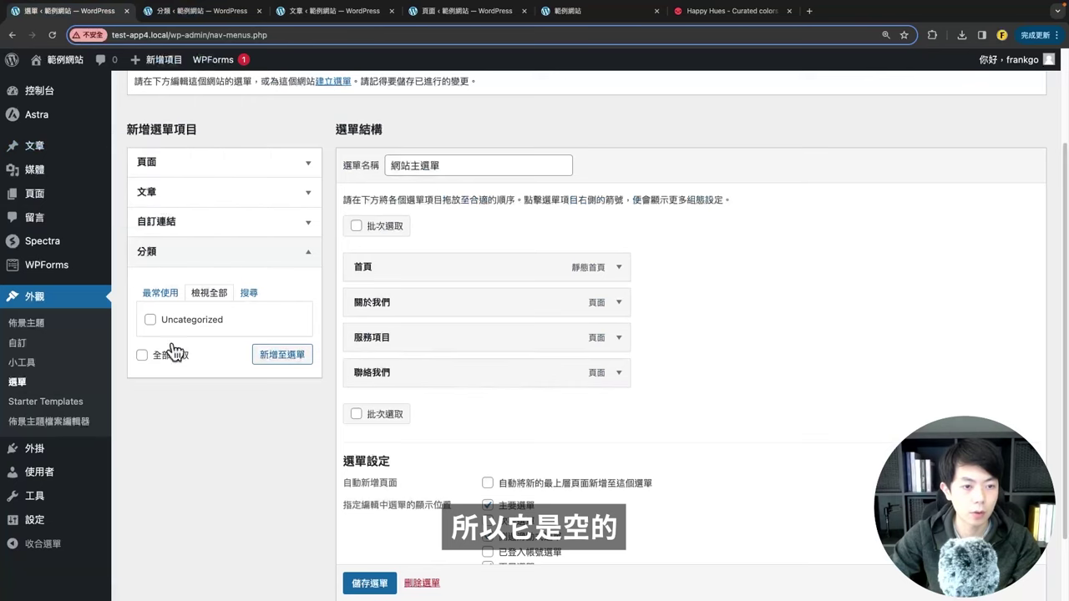
Step: Toggle the 文章 and 分類 sections in the menu editor and highlight the menu-updated notice
left_click(146, 200)
left_click(154, 202)
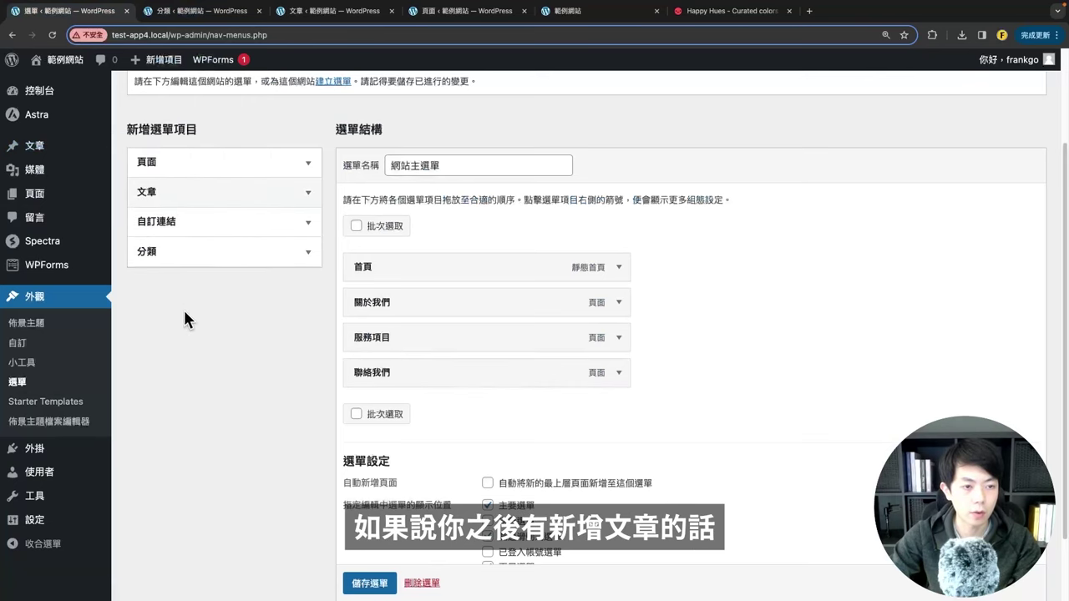
left_click(148, 259)
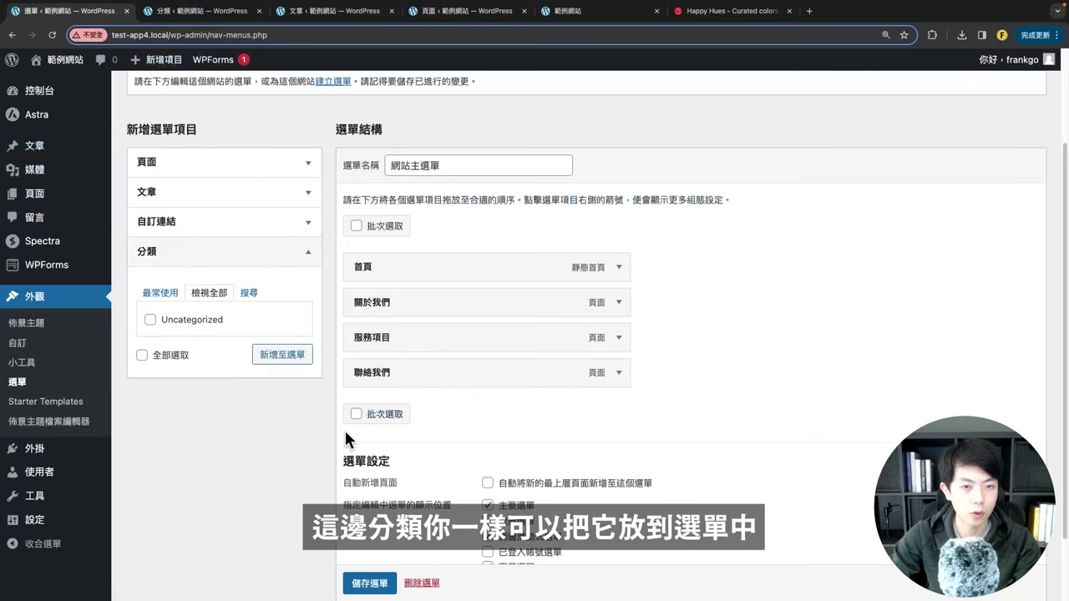
scroll(345, 438, "up", 3)
scroll(345, 334, "down", 3)
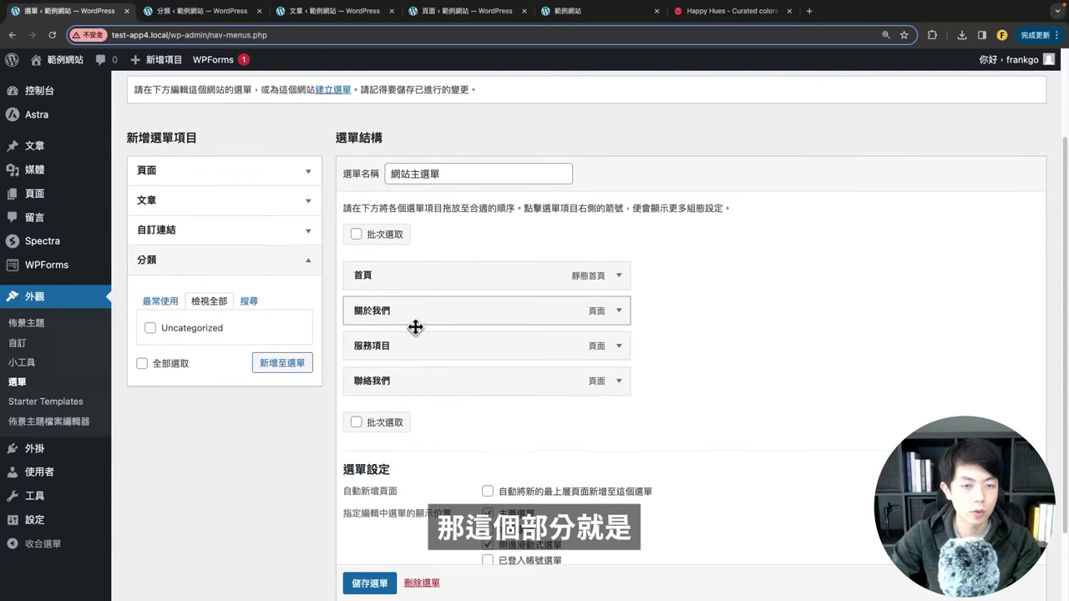
scroll(127, 231, "up", 3)
left_click_drag(167, 123, 248, 125)
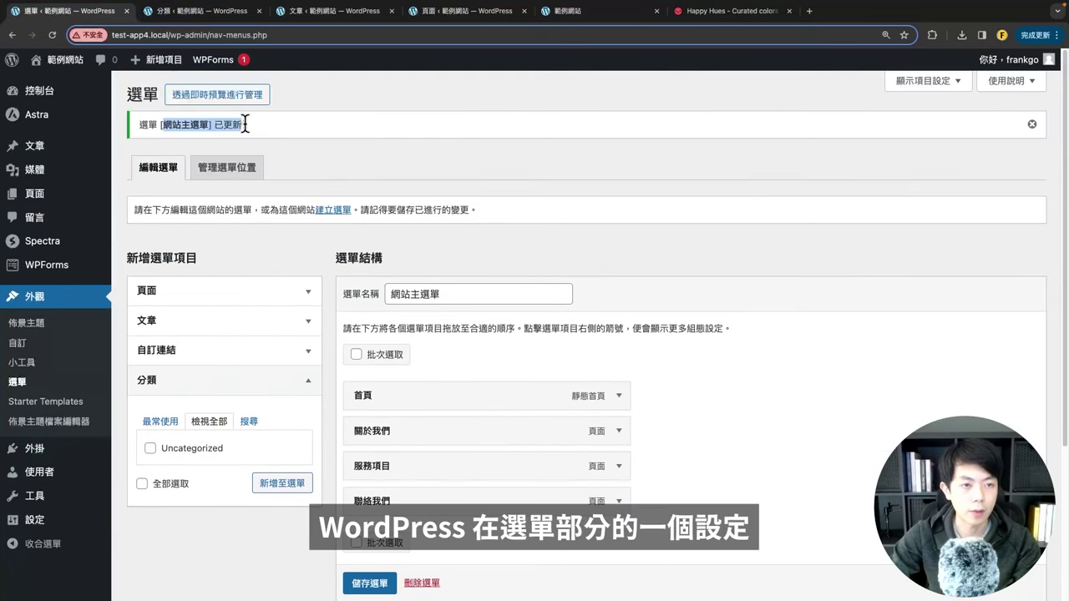
left_click(394, 151)
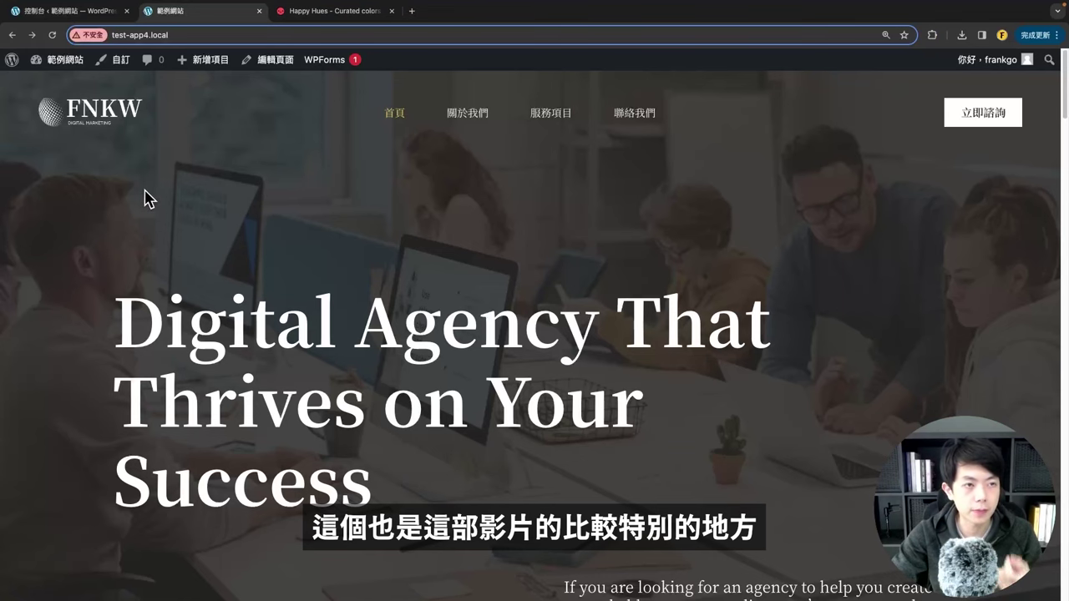
Step: Open the homepage in the block editor, dismiss the welcome dialog, and show the block inserter
left_click(54, 11)
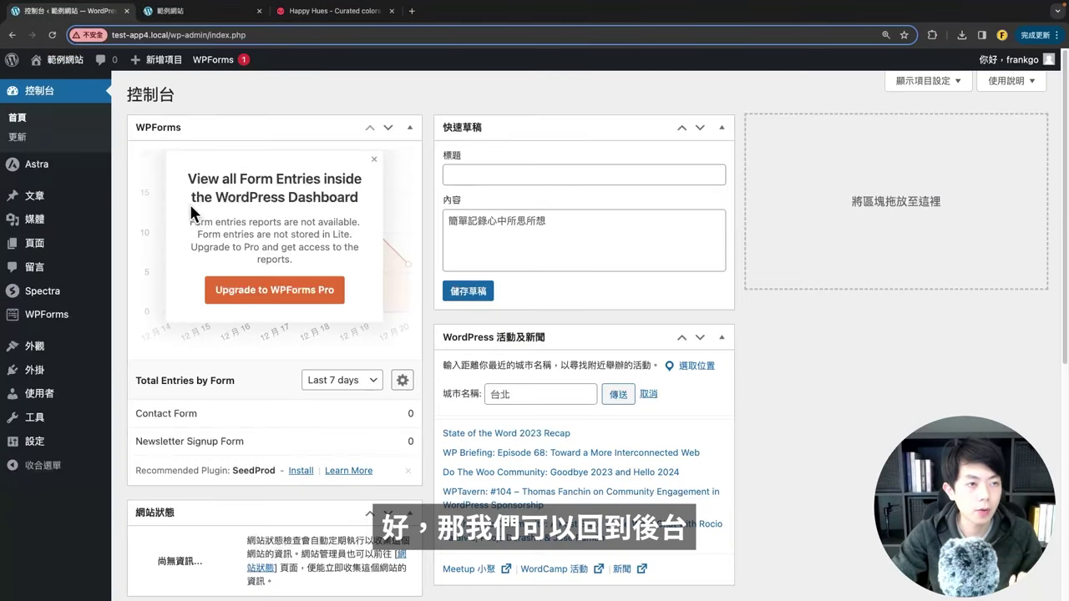
left_click(34, 243)
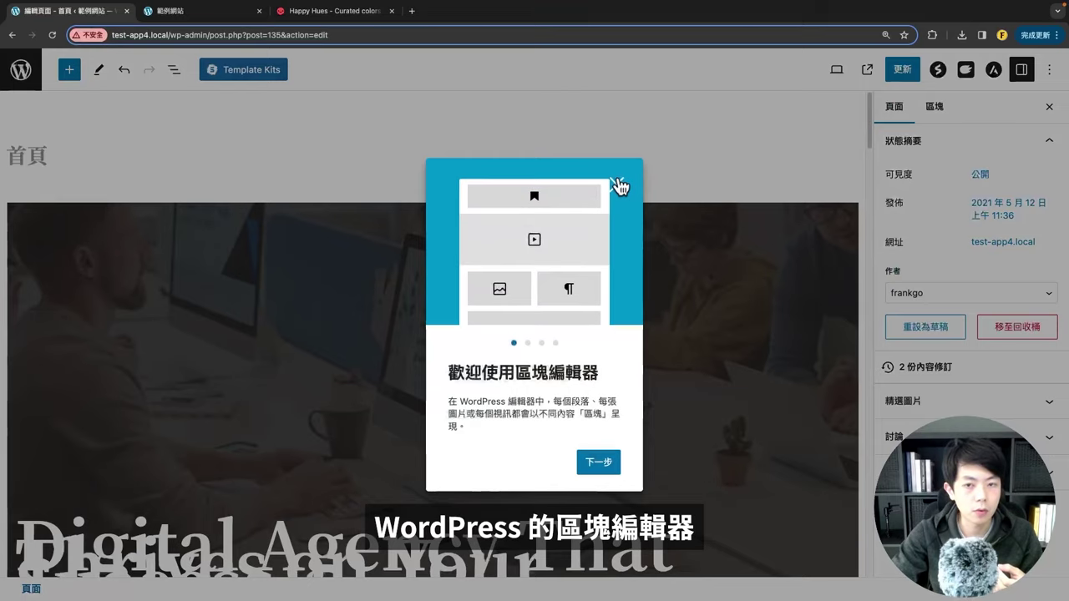
left_click(618, 187)
scroll(262, 256, "down", 3)
scroll(292, 306, "up", 3)
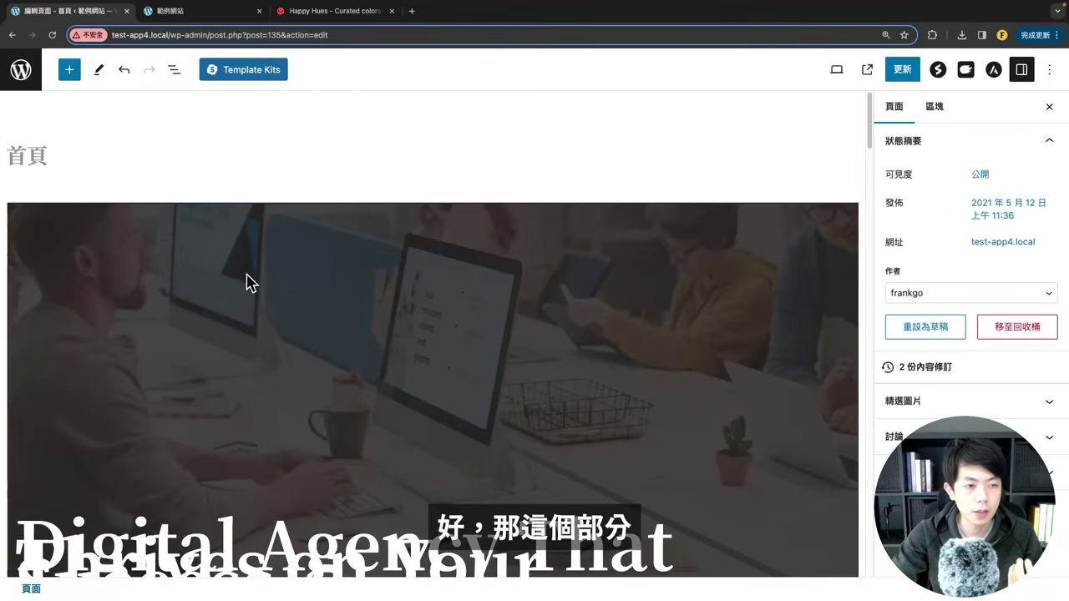
scroll(246, 281, "down", 10)
scroll(295, 275, "down", 15)
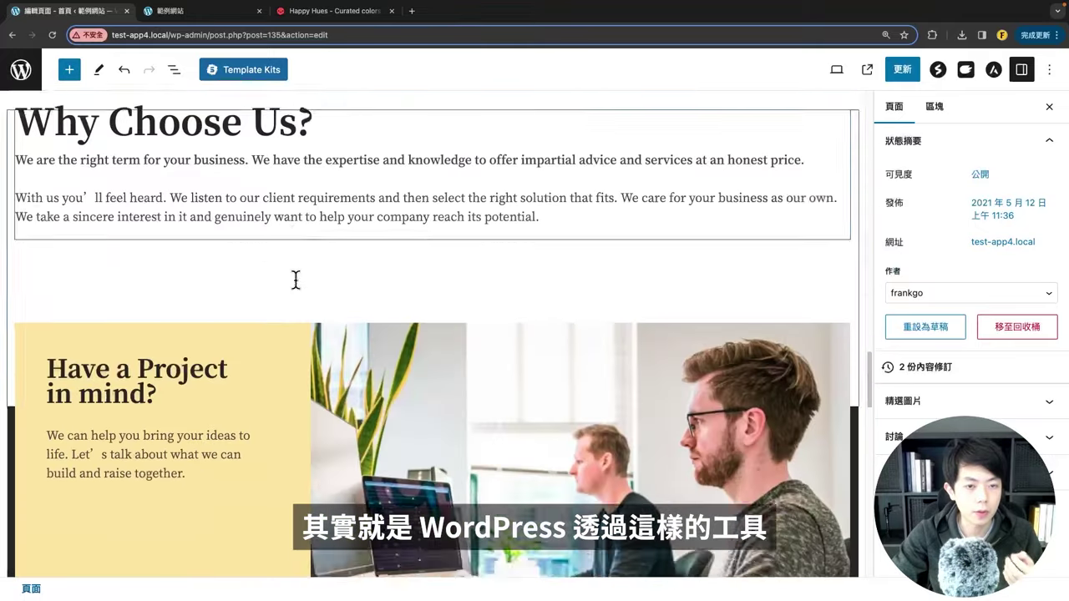
scroll(296, 294, "up", 20)
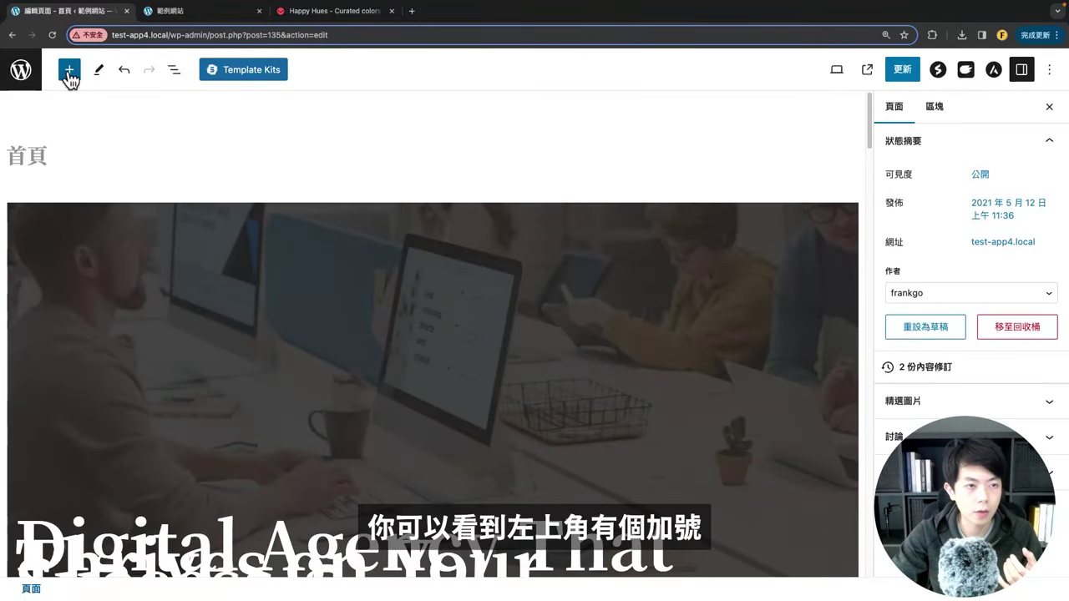
left_click(68, 74)
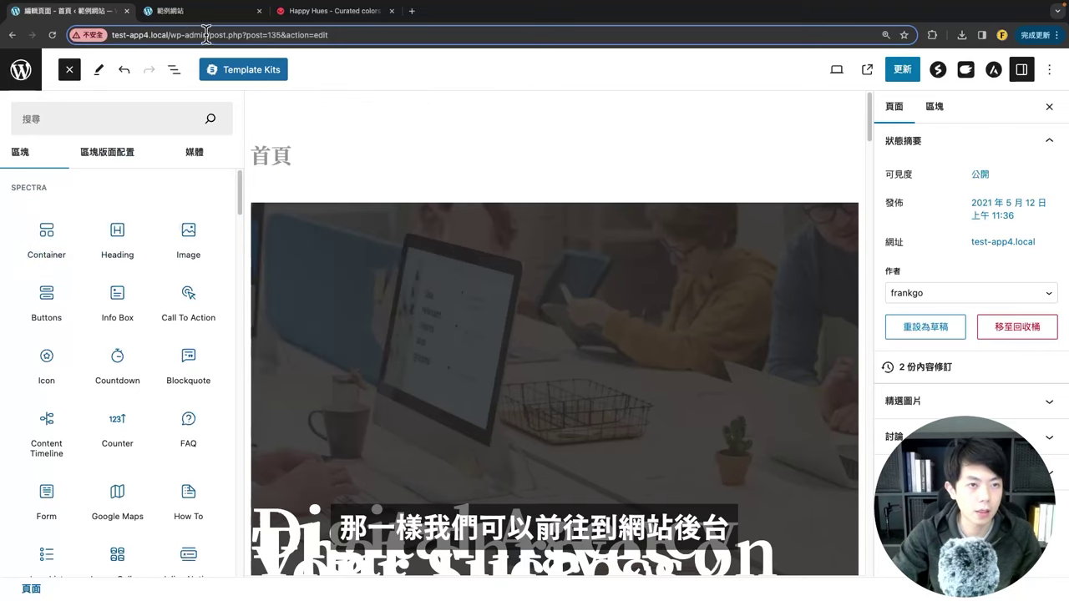
Step: Check the installed plugins list, including Spectra, in a separate tab, then close it
left_click_drag(206, 35, 59, 12)
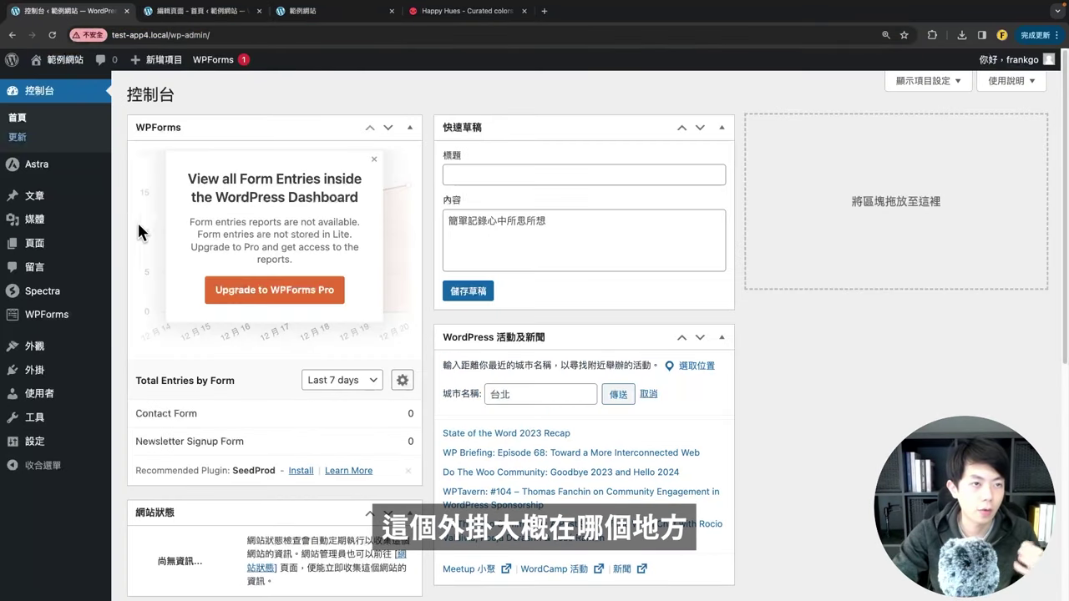
scroll(136, 381, "down", 1)
mouse_move(55, 380)
left_click(131, 374)
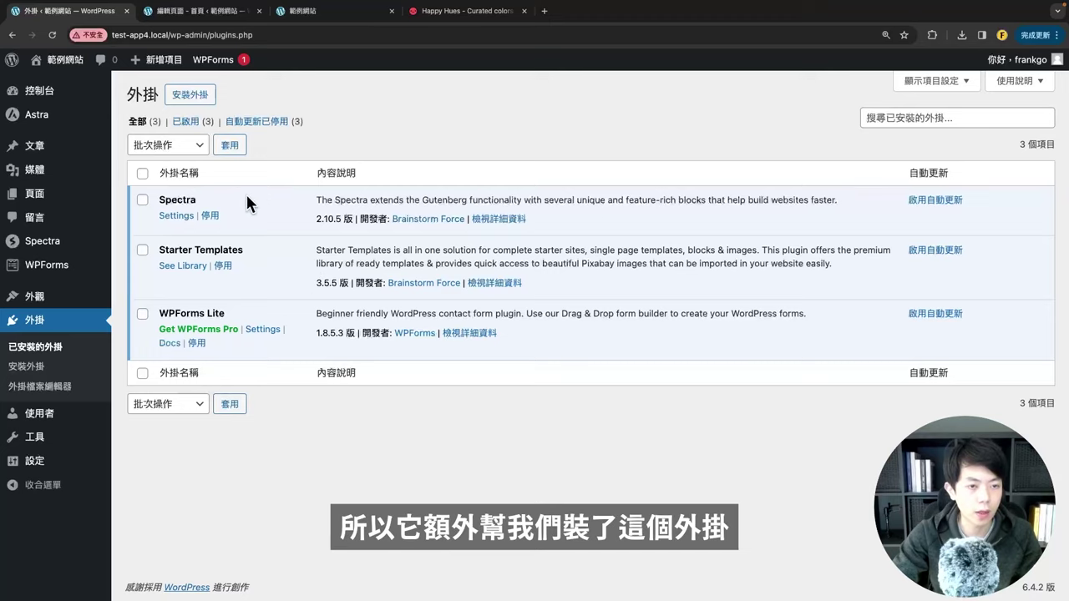
left_click(157, 199)
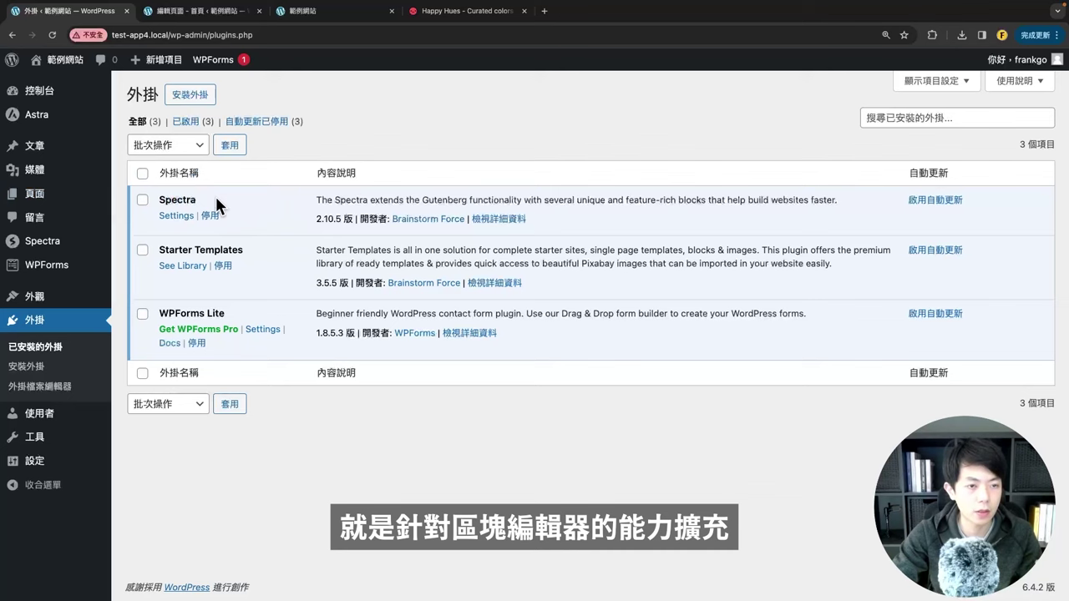
left_click(192, 13)
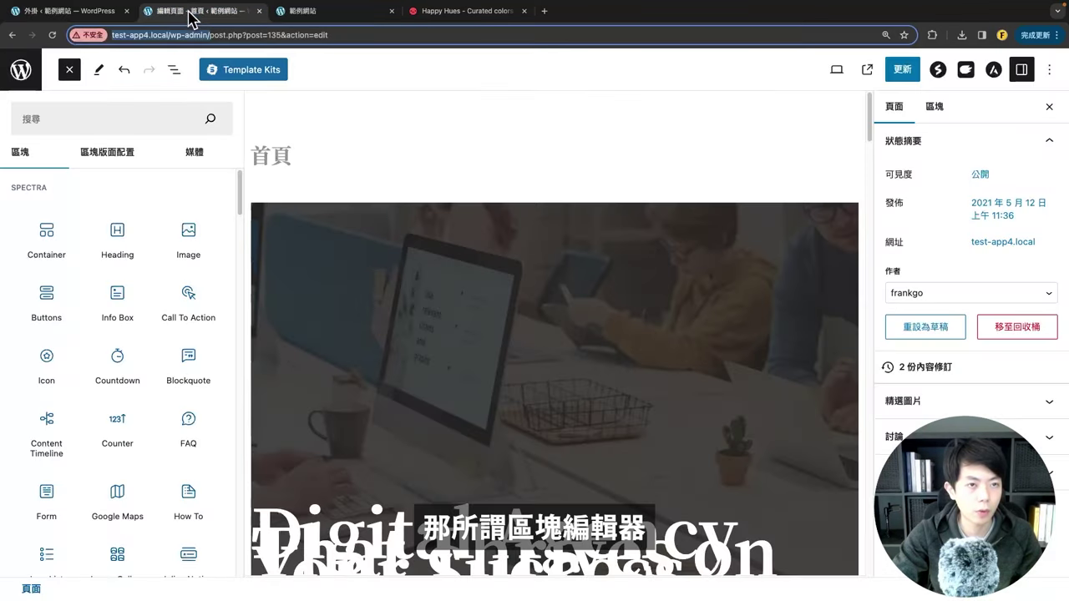
scroll(124, 303, "down", 10)
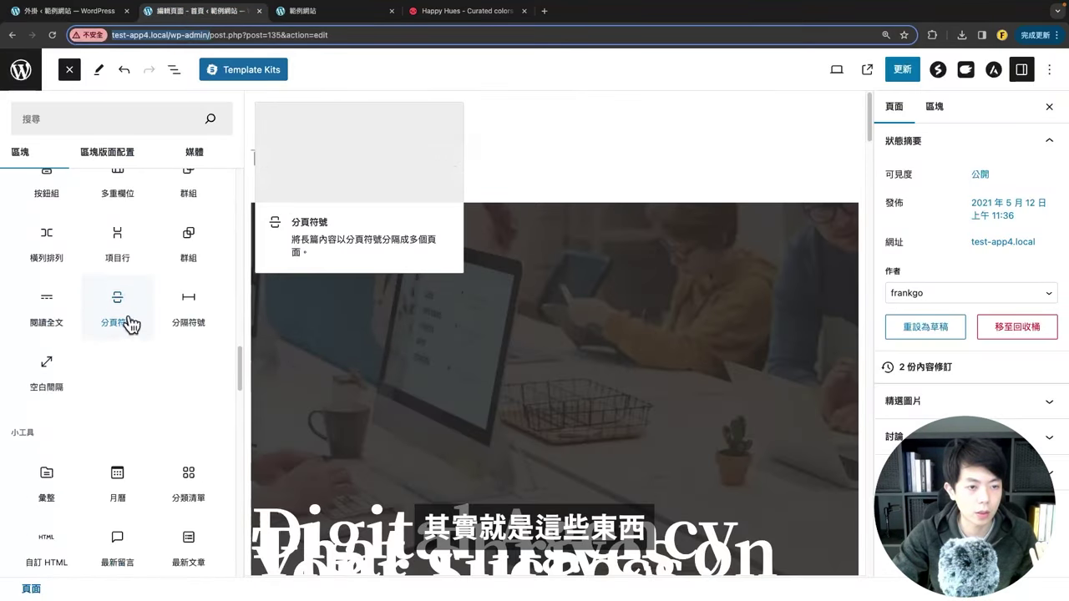
scroll(142, 279, "up", 10)
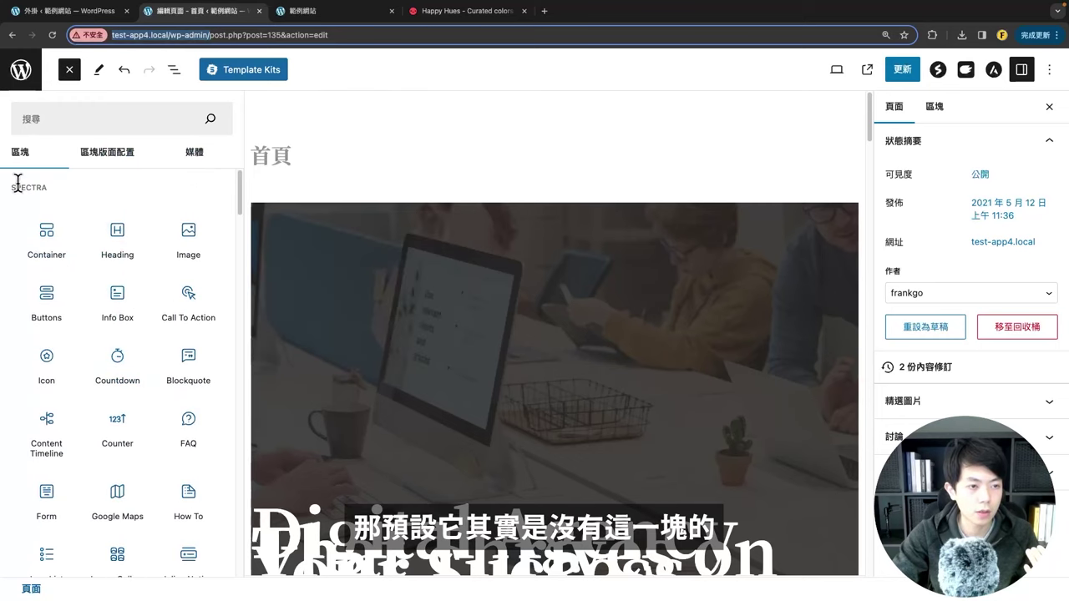
left_click(58, 11)
left_click(146, 12)
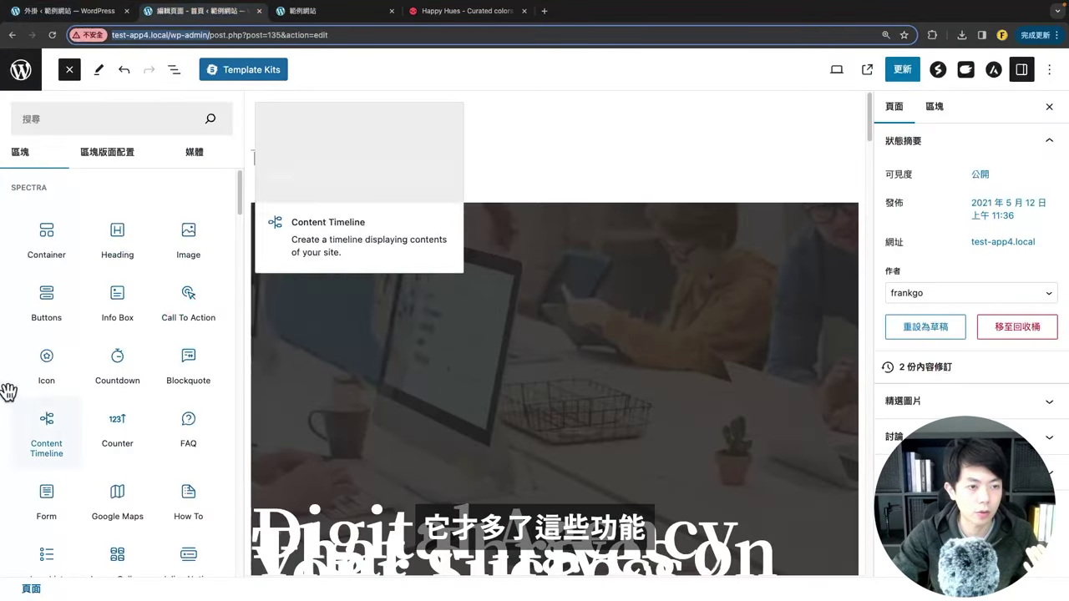
left_click(126, 11)
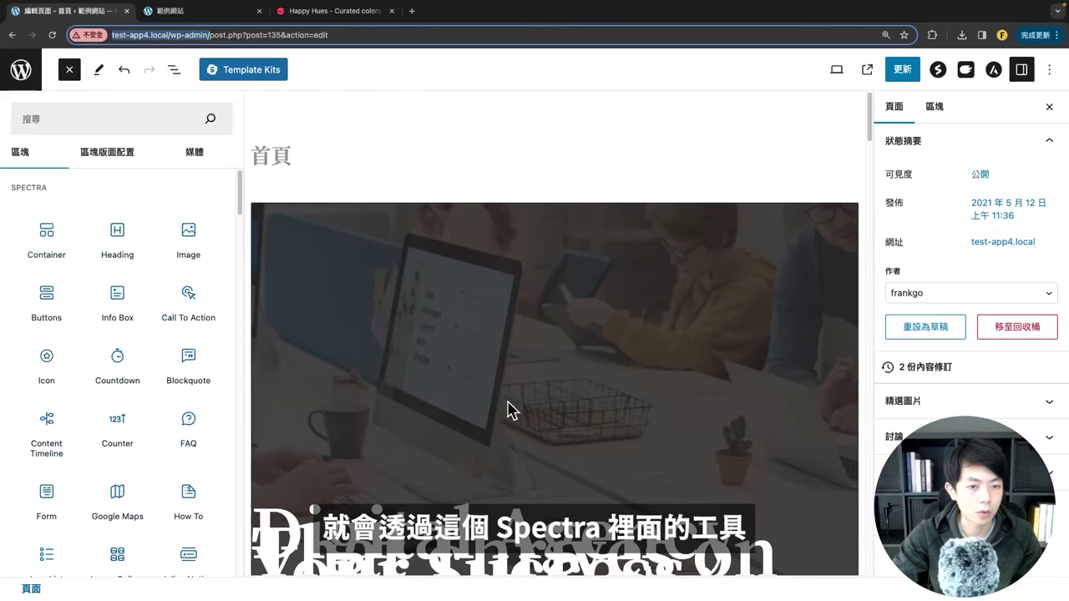
Step: Select the hero Container block and locate the hero heading on the front-end homepage
scroll(509, 382, "down", 3)
scroll(468, 351, "up", 3)
left_click(340, 286)
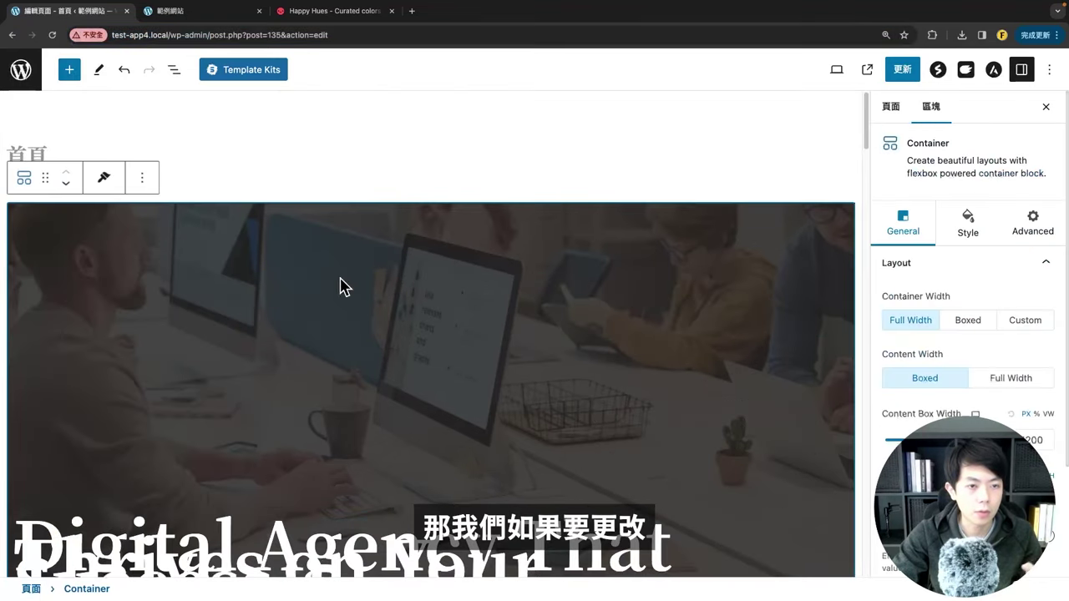
scroll(280, 363, "down", 3)
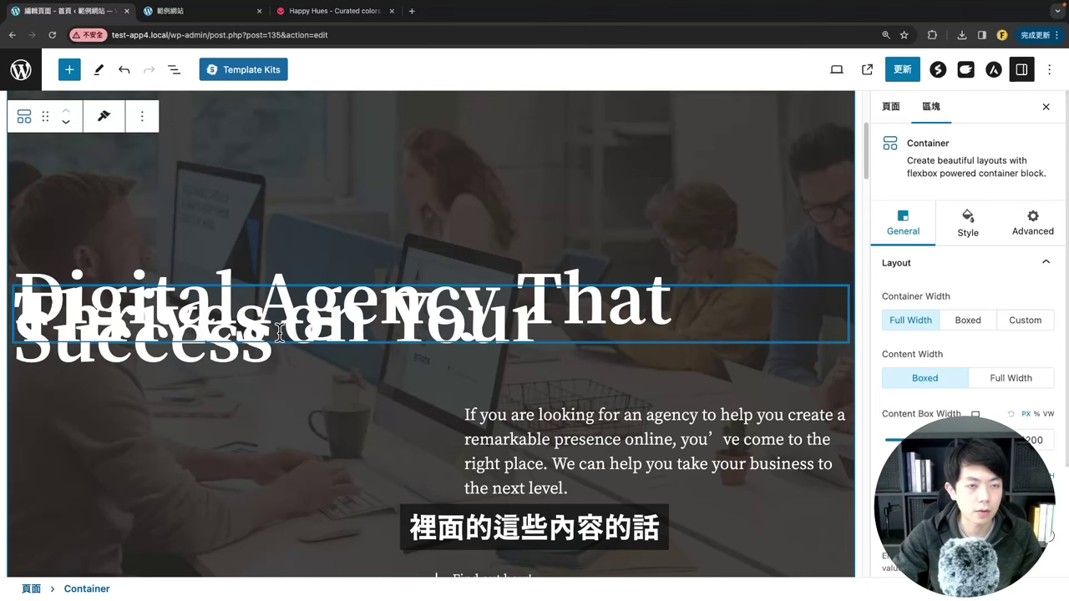
scroll(293, 370, "down", 2)
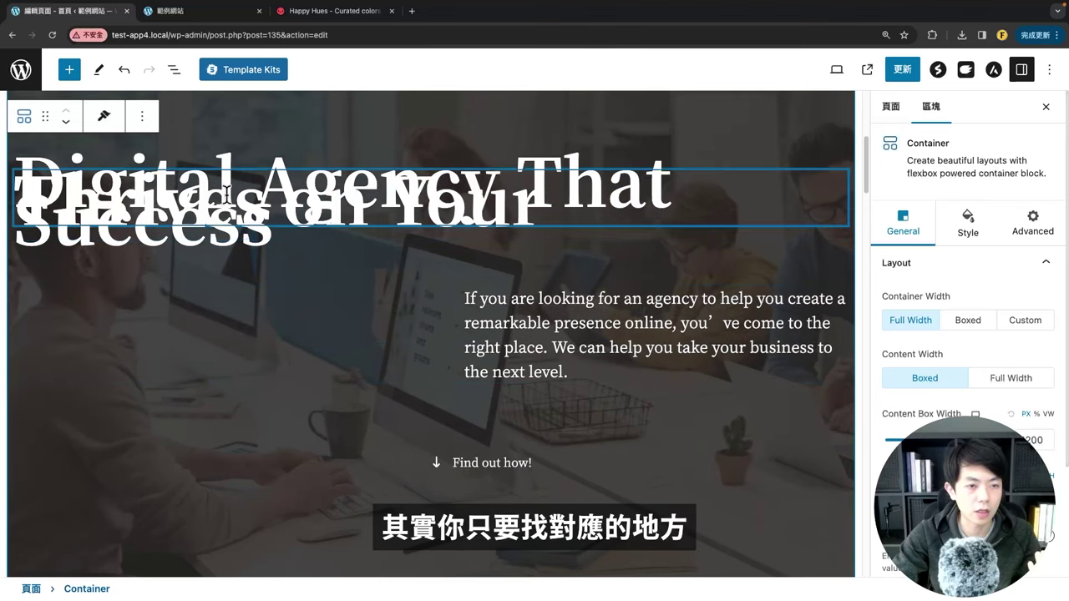
left_click(179, 12)
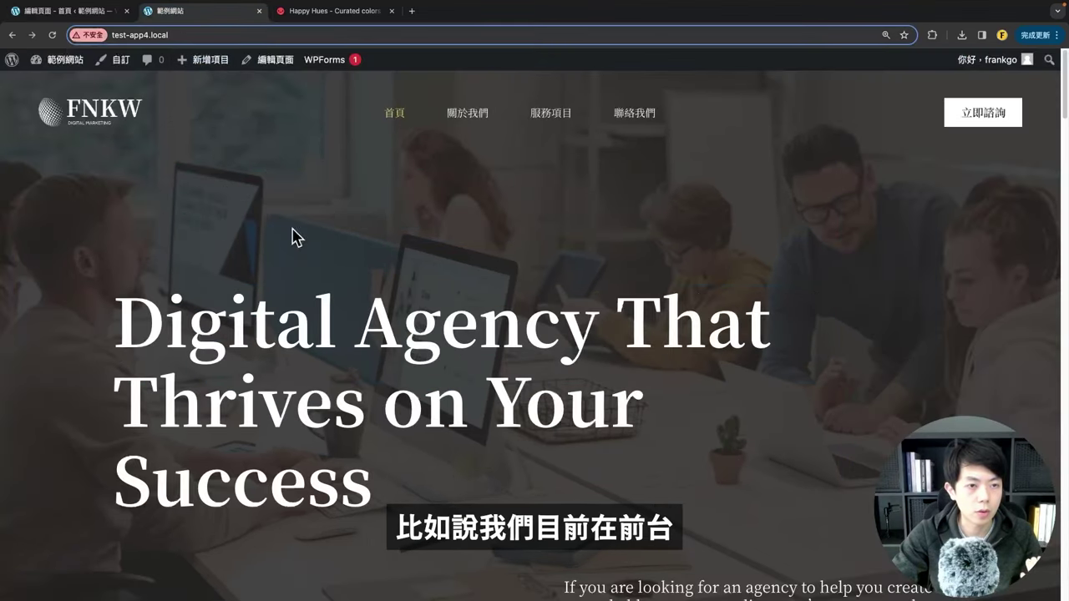
scroll(242, 362, "down", 2)
triple_click(418, 329)
left_click(428, 360)
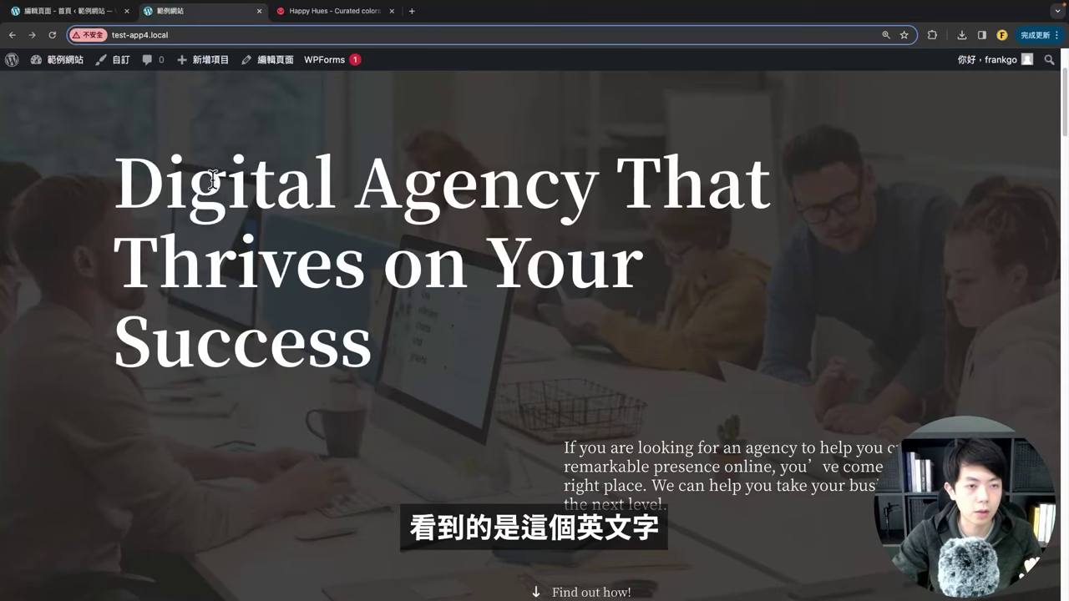
Step: Place the cursor in the hero Heading block, then bring up the ChatGPT conversation
left_click(72, 17)
left_click(276, 200)
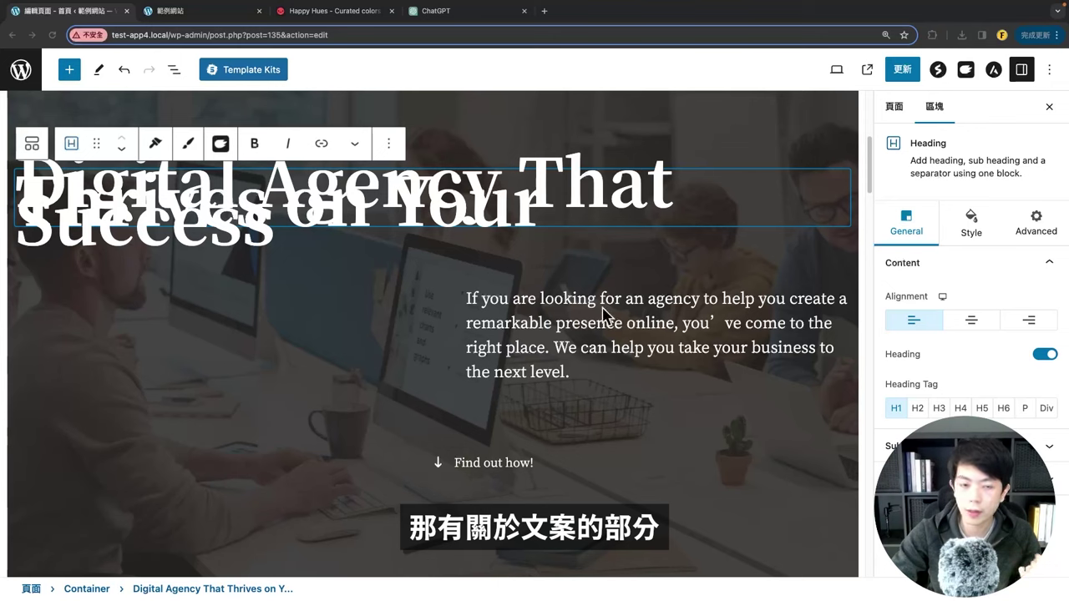
left_click(439, 202)
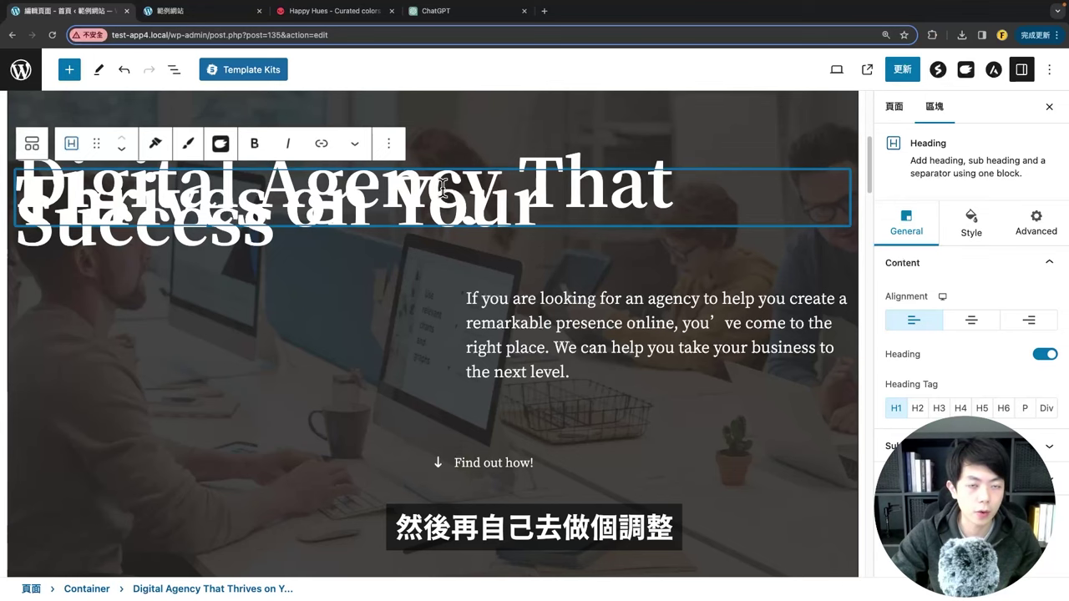
left_click(468, 12)
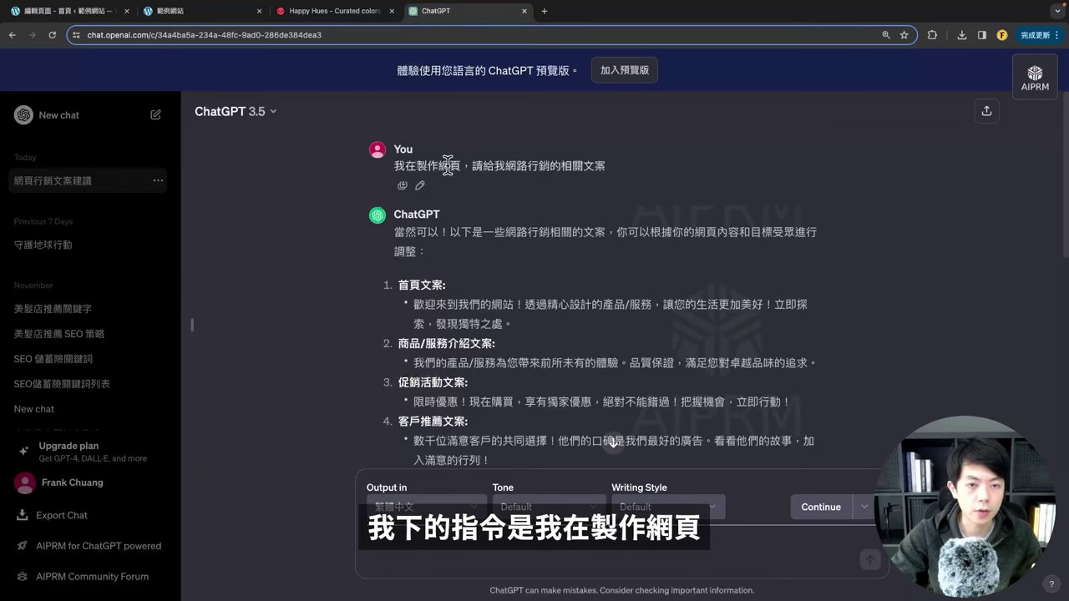
Step: Highlight the prompt sent to ChatGPT and scroll through its marketing copy reply
left_click_drag(395, 165, 586, 166)
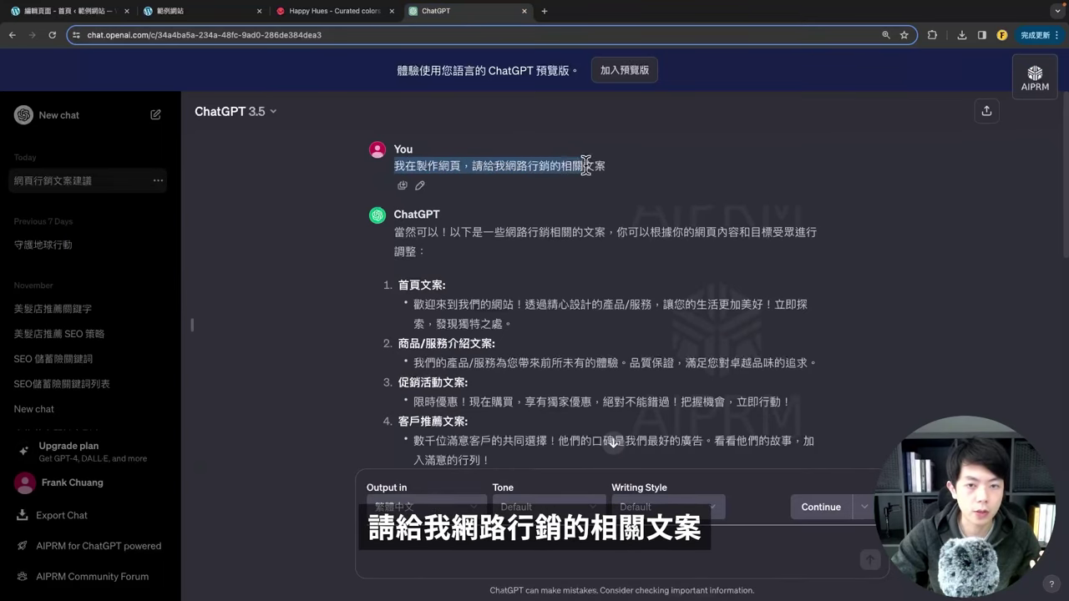
left_click(640, 249)
scroll(501, 257, "down", 3)
scroll(430, 238, "up", 3)
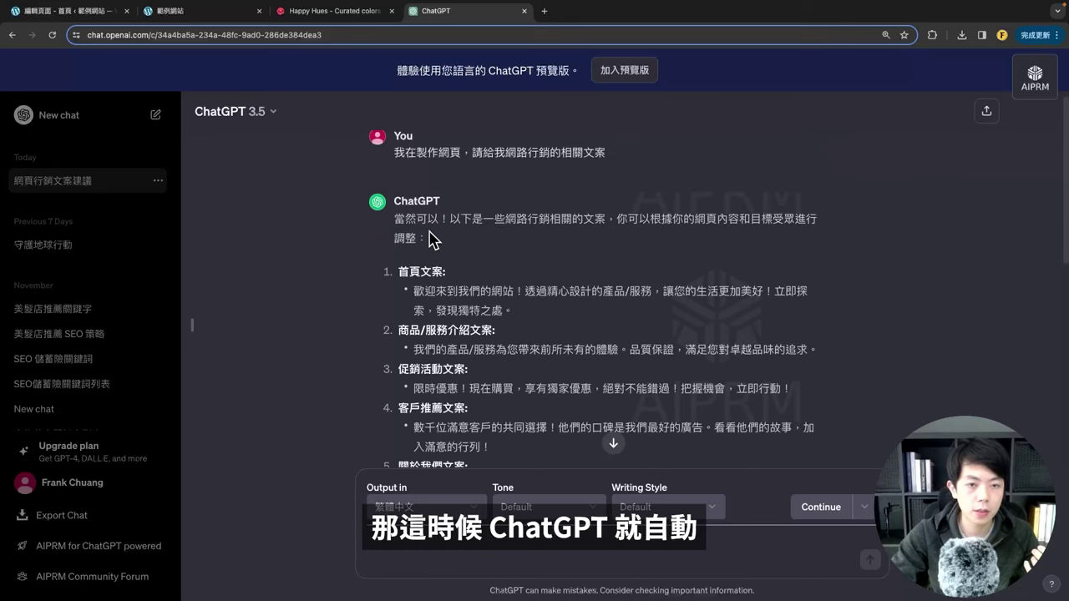
scroll(445, 256, "down", 1)
scroll(434, 251, "down", 3)
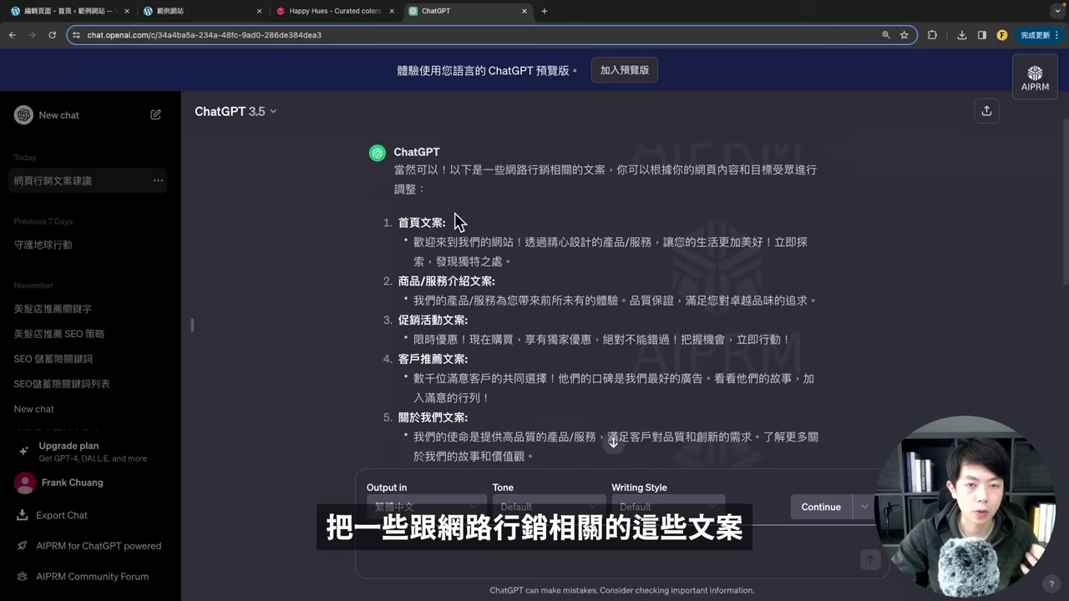
scroll(455, 219, "up", 3)
scroll(472, 238, "down", 6)
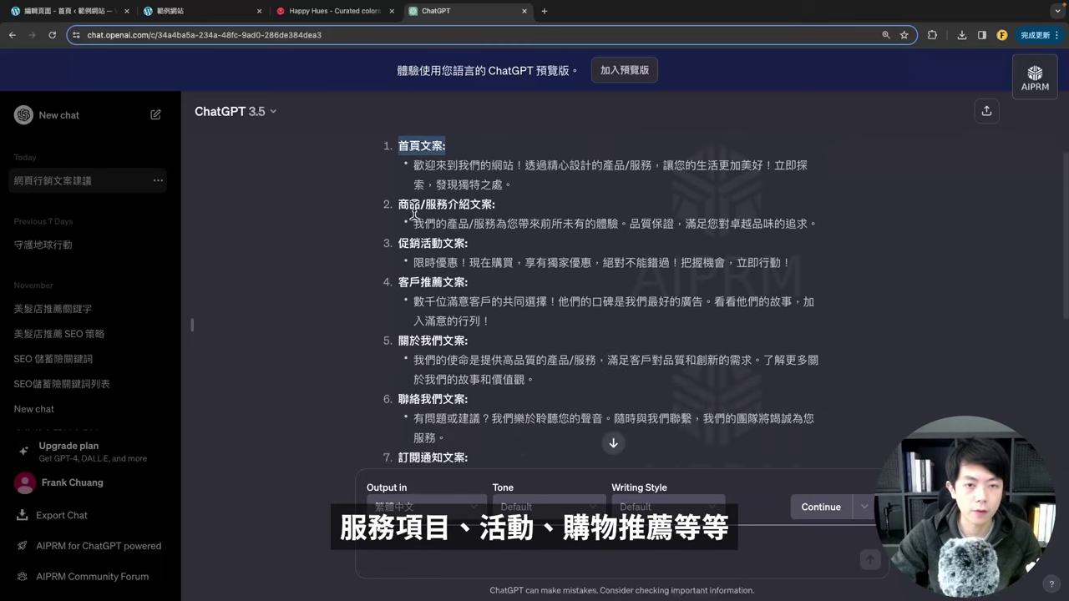
Step: Highlight the copy category headings, including customer testimonials, while reviewing the ten sections
left_click_drag(409, 204, 476, 207)
left_click_drag(420, 243, 503, 251)
triple_click(407, 284)
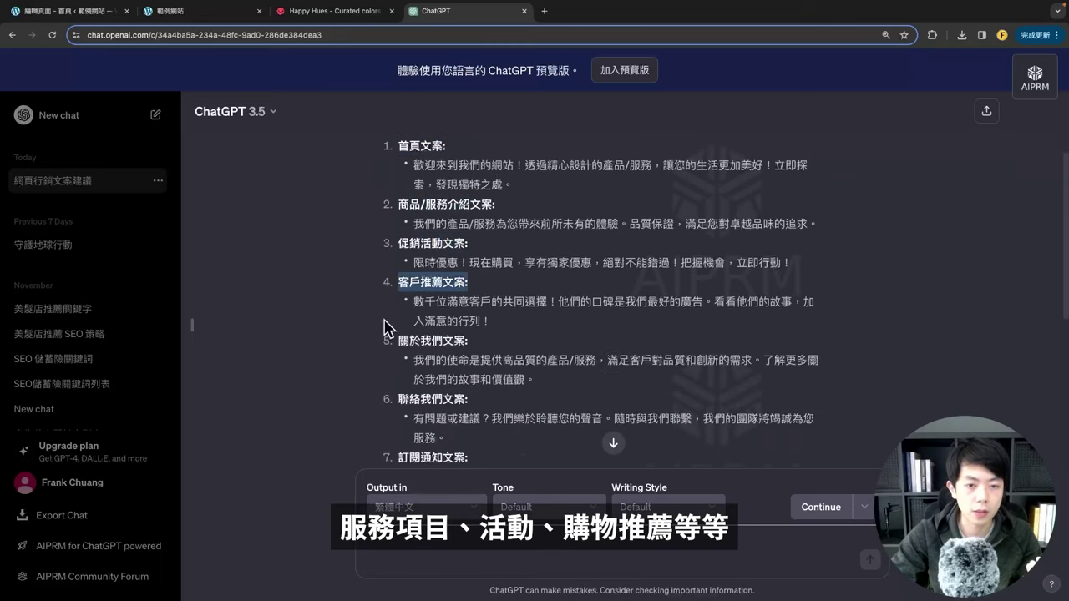
scroll(447, 325, "down", 3)
scroll(443, 317, "up", 4)
scroll(435, 290, "down", 7)
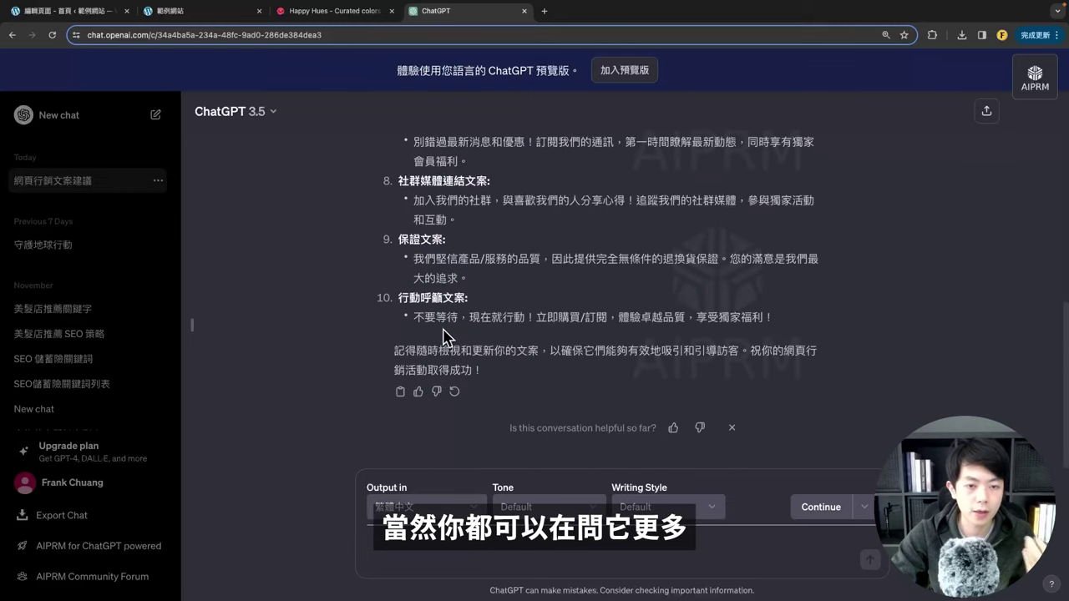
scroll(444, 330, "up", 7)
scroll(393, 274, "up", 3)
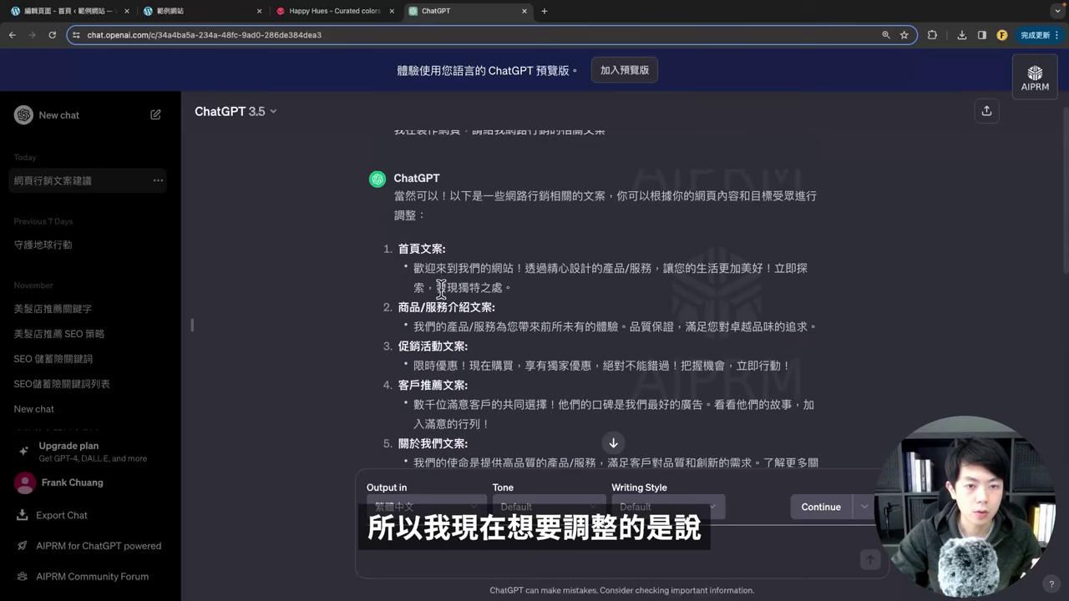
Step: Copy ChatGPT's item 1 line 透過精心設計的產品/服務，讓您的生活更加美好！
left_click(117, 12)
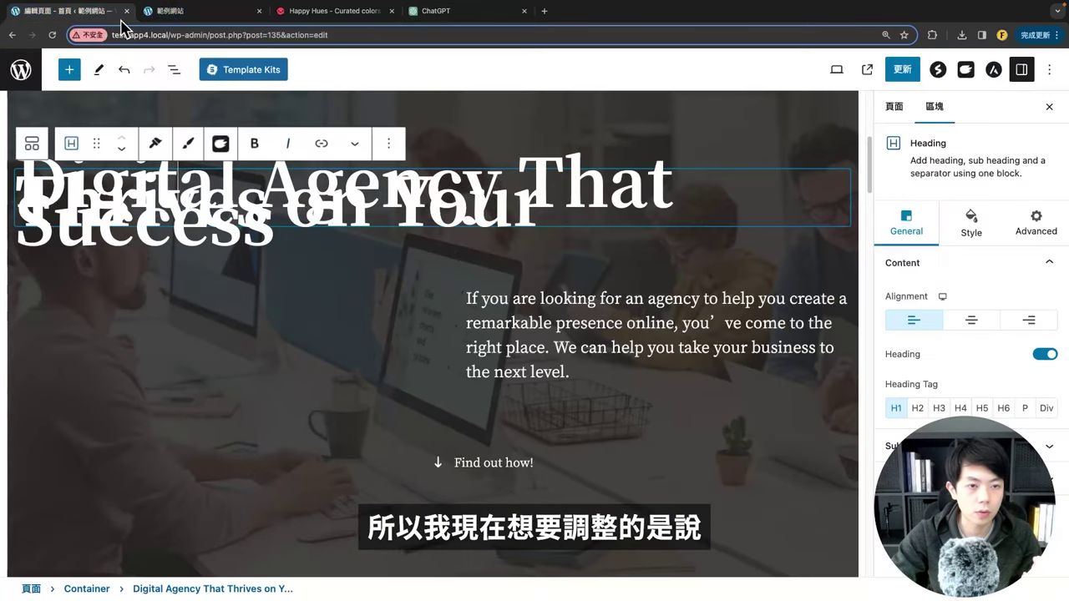
left_click_drag(18, 190, 233, 211)
left_click(145, 204)
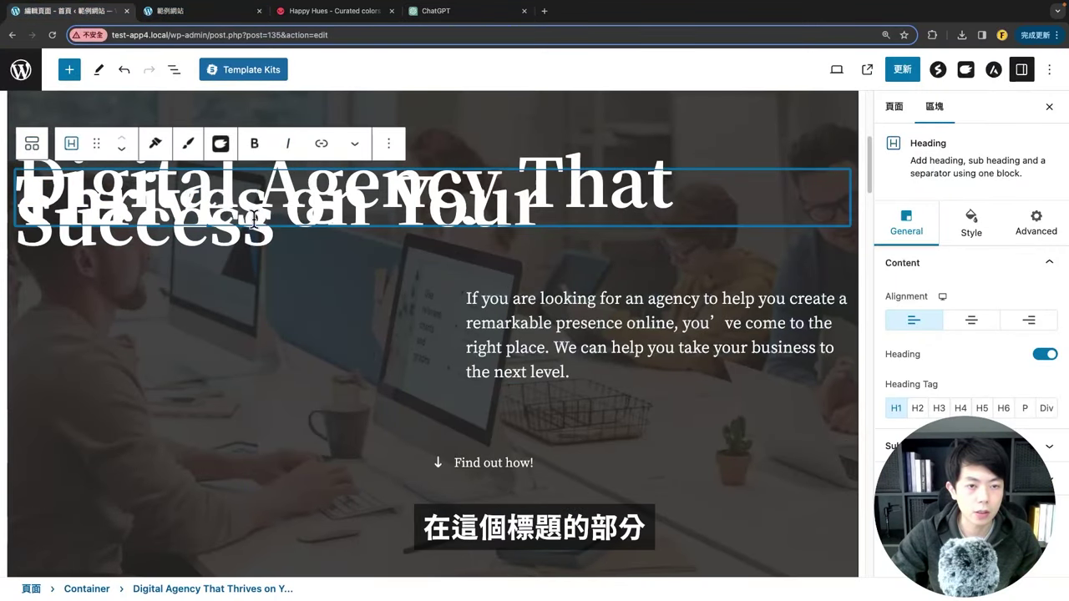
left_click(434, 12)
scroll(431, 276, "down", 3)
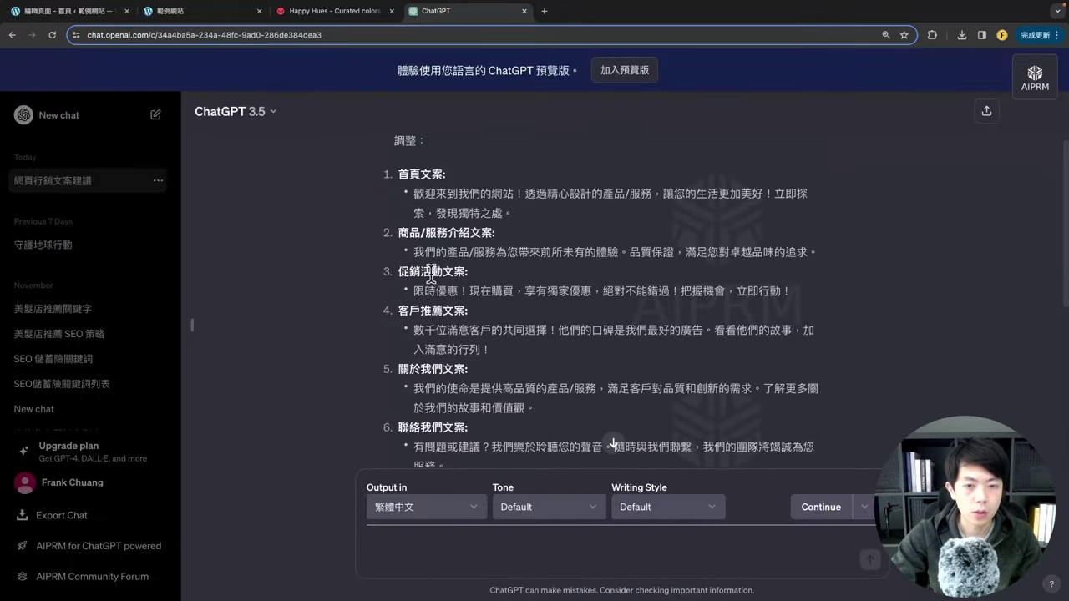
left_click_drag(525, 193, 764, 197)
right_click(707, 182)
left_click(735, 193)
Step: Replace all hero heading text with the copied line and update the page
left_click(67, 11)
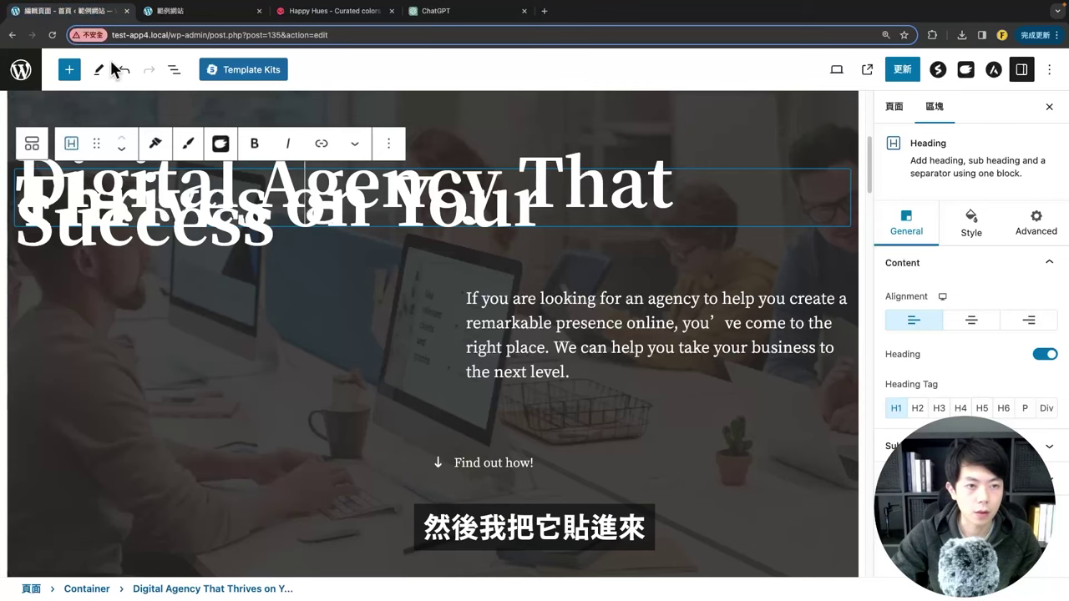
key("ctrl+a")
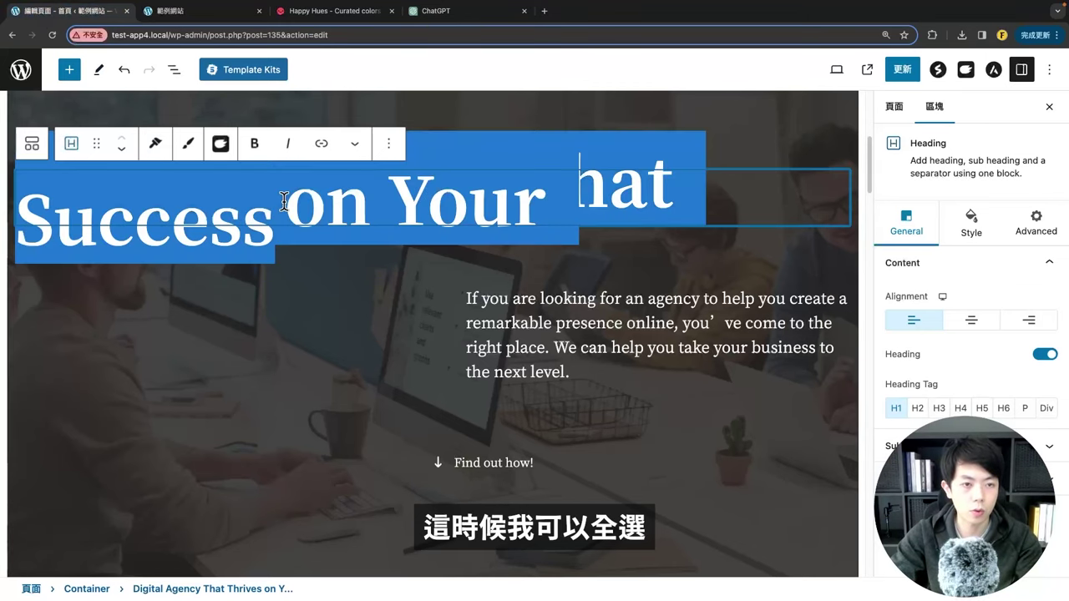
key("ctrl+v")
left_click(902, 69)
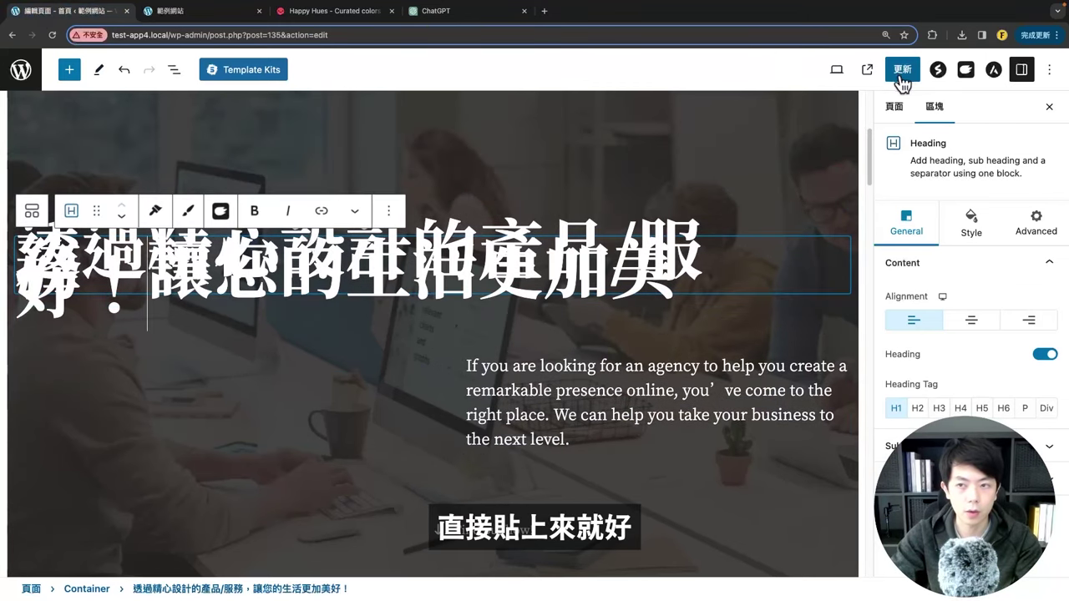
Step: Confirm the new Chinese heading on the live homepage, then return to the block editor
left_click(188, 11)
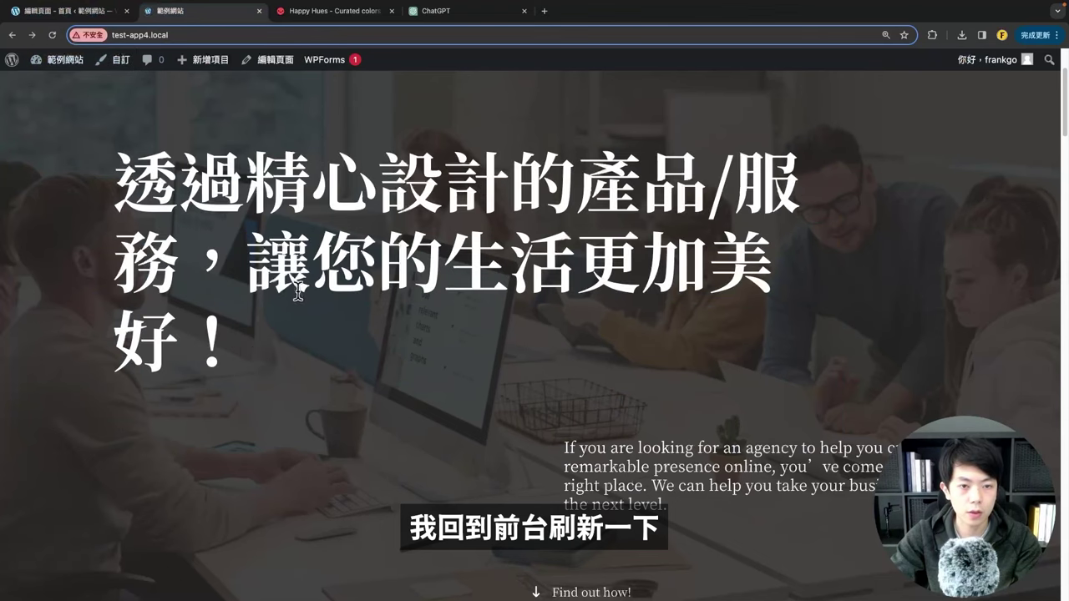
scroll(487, 248, "up", 1)
left_click_drag(106, 267, 311, 441)
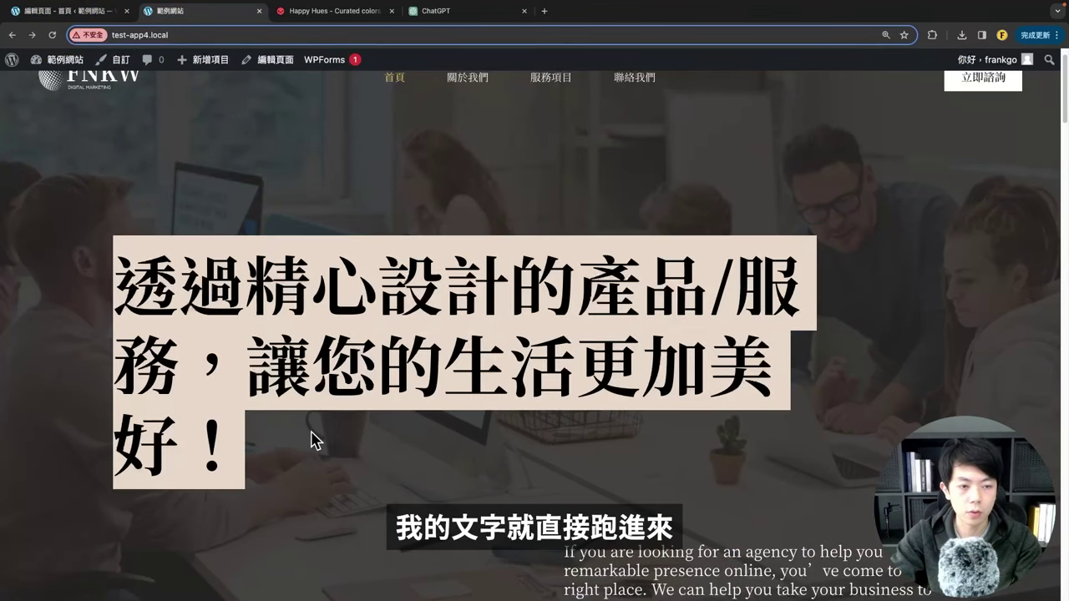
left_click(309, 476)
scroll(399, 321, "down", 2)
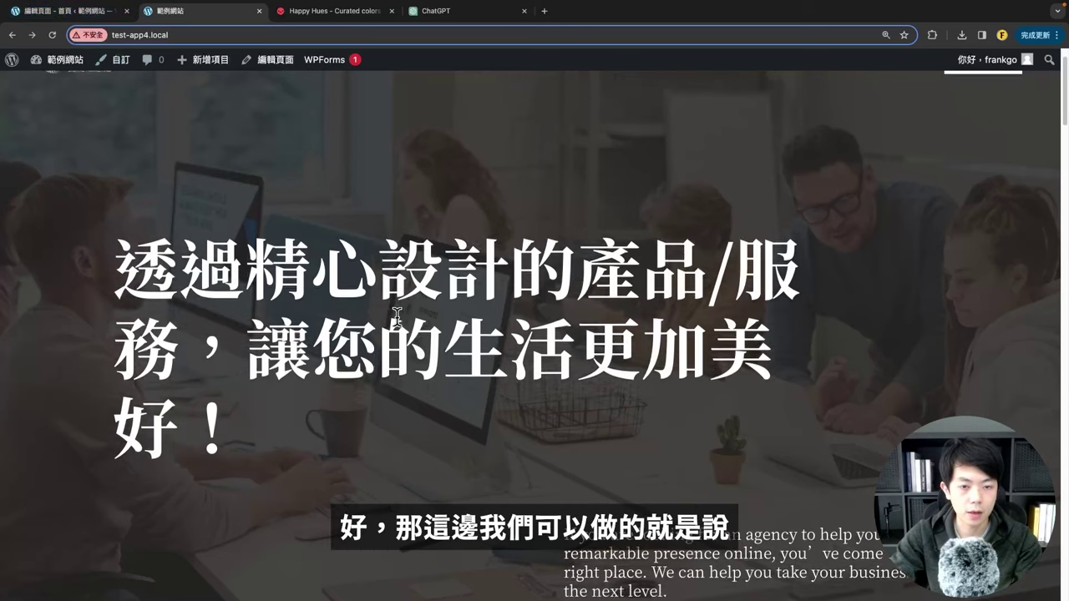
scroll(389, 313, "up", 1)
left_click_drag(114, 175, 336, 391)
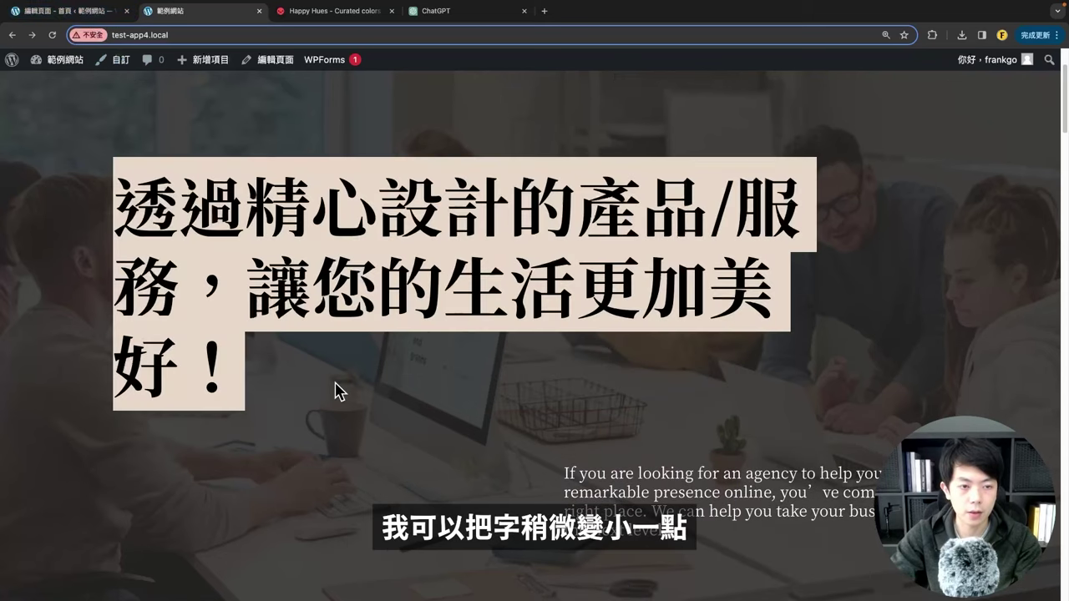
left_click(330, 376)
left_click(73, 11)
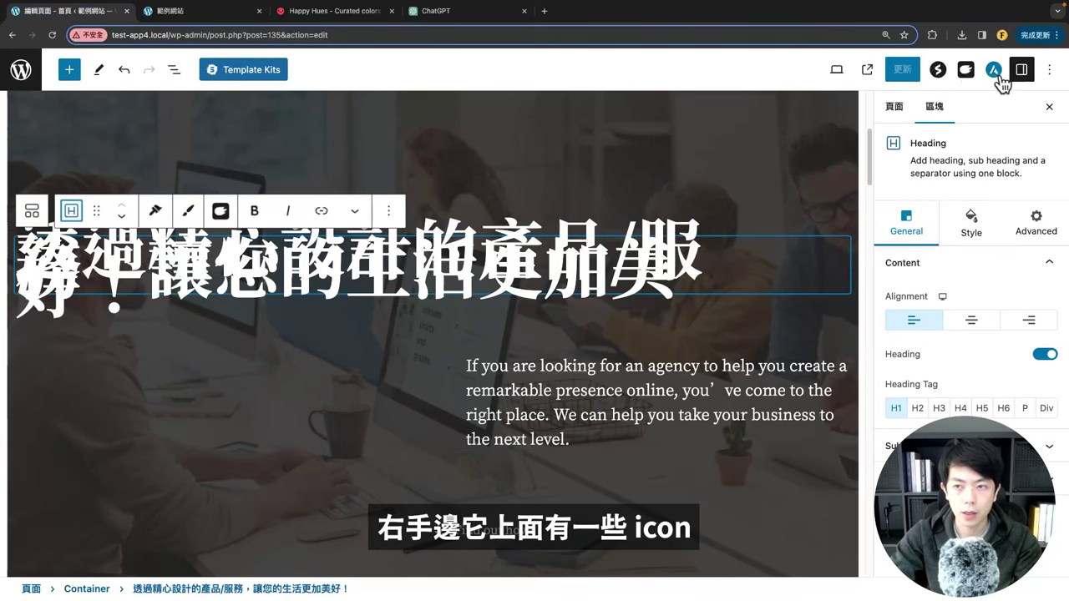
Step: Briefly open the Spectra page settings and the AI assistant panel, closing each again
left_click(939, 72)
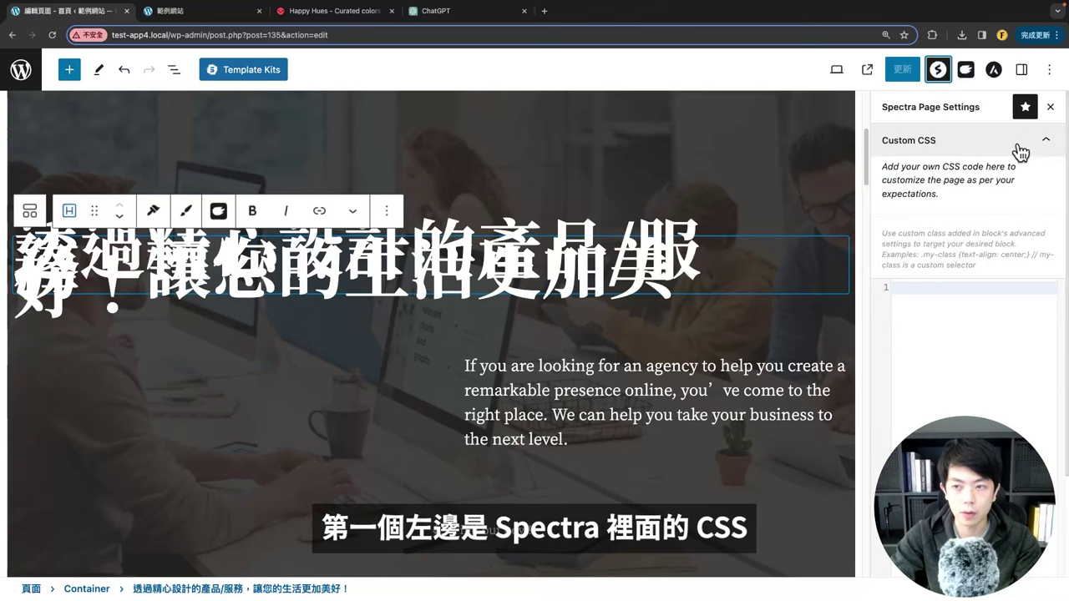
left_click(1049, 107)
left_click(966, 72)
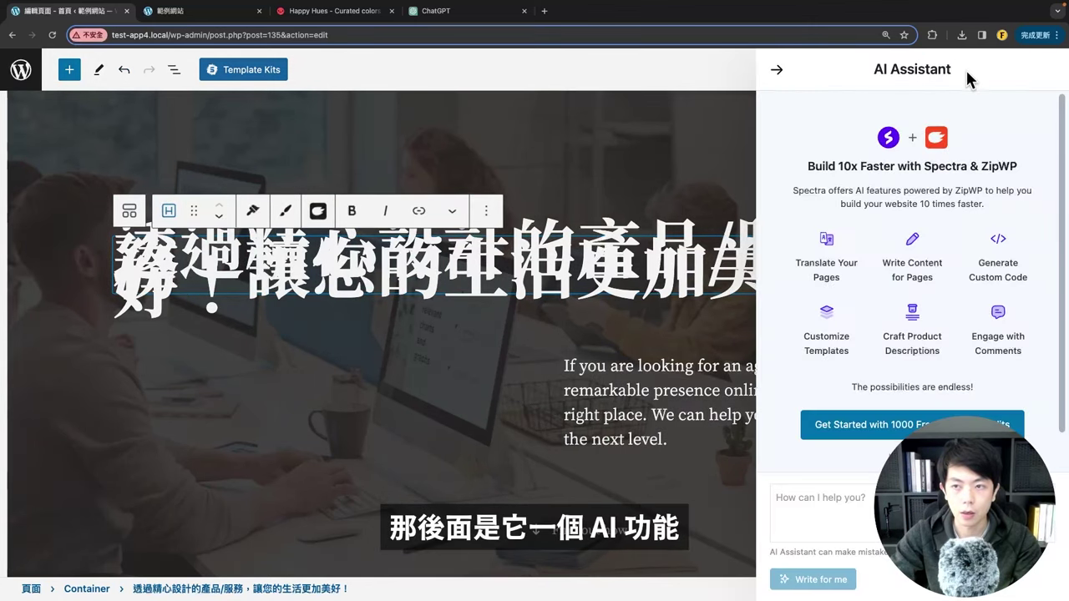
left_click(778, 72)
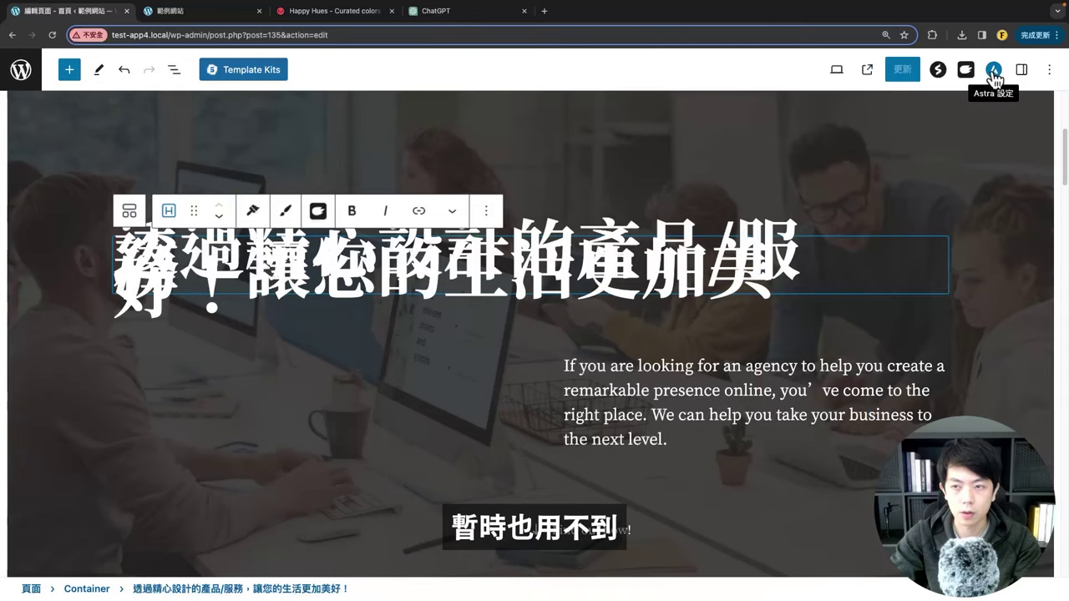
Step: In the Astra page settings, try the full-width and default container layouts, then restore Unboxed
left_click(993, 71)
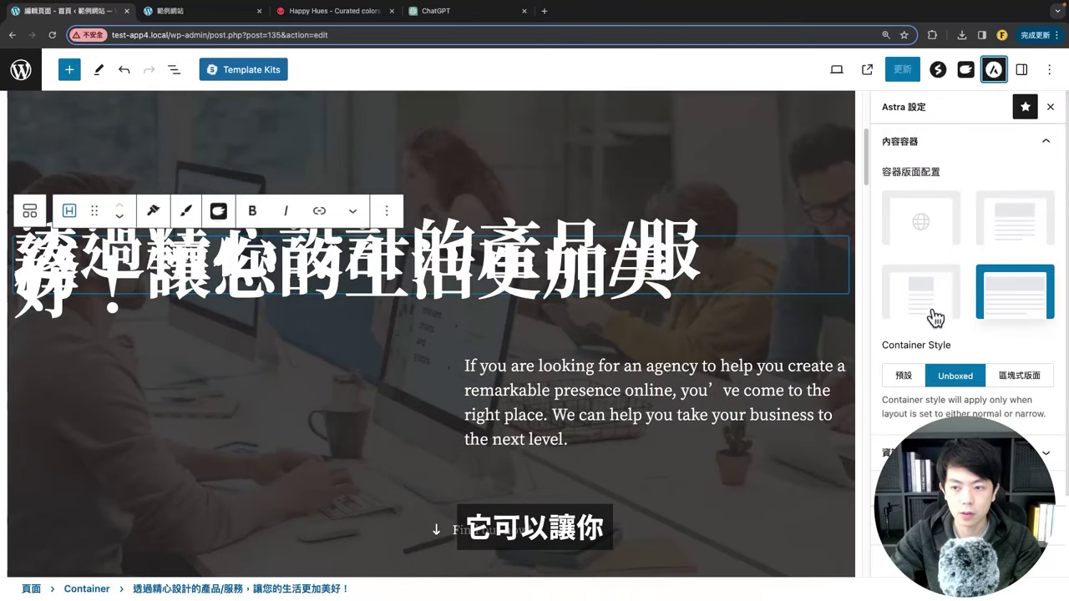
scroll(580, 386, "down", 5)
scroll(632, 347, "up", 8)
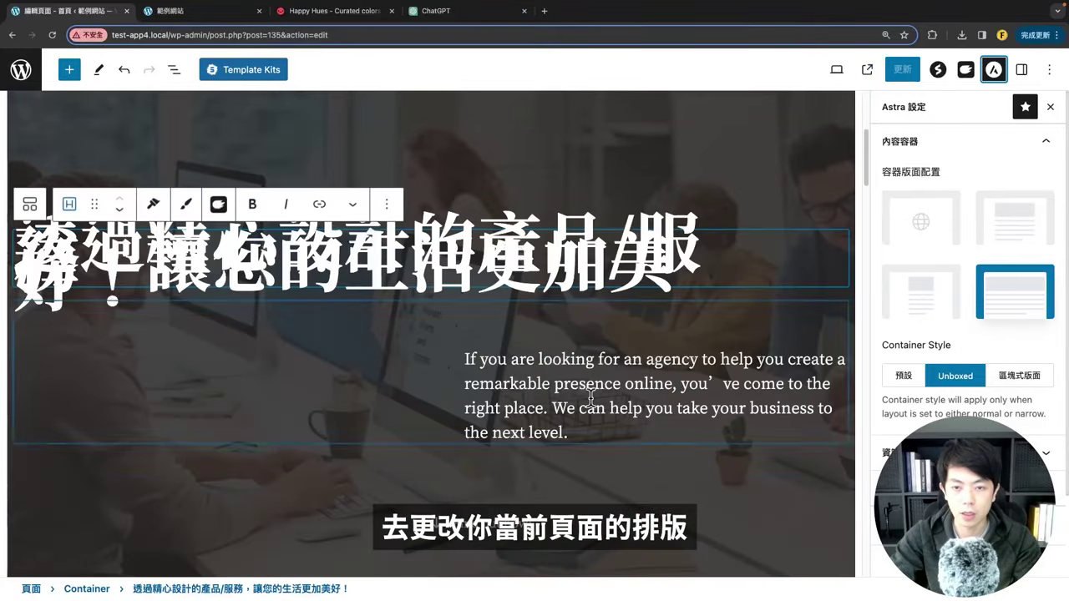
scroll(709, 318, "down", 3)
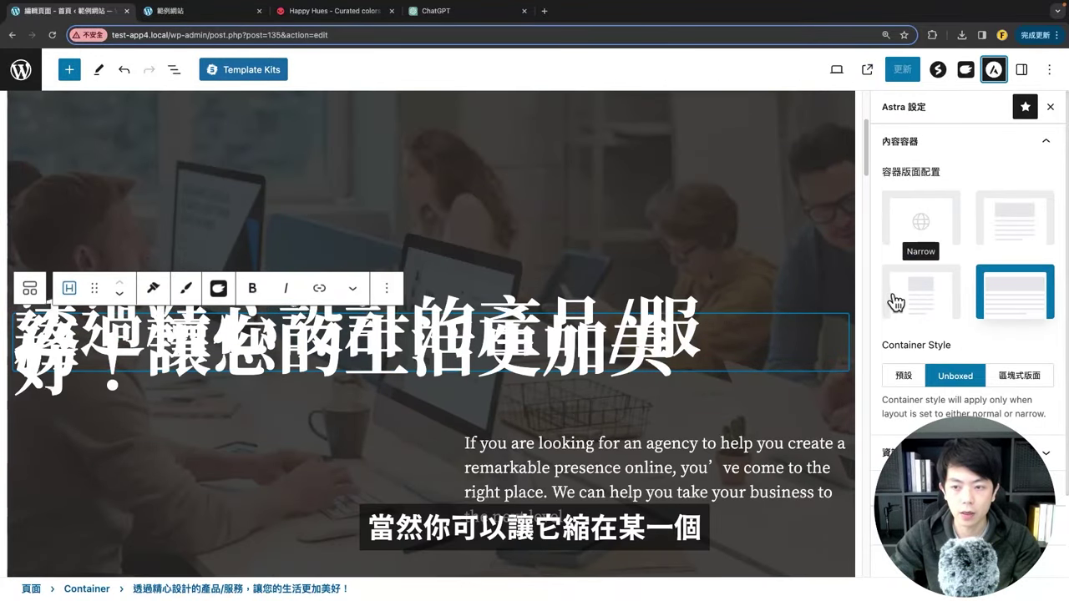
left_click(1014, 226)
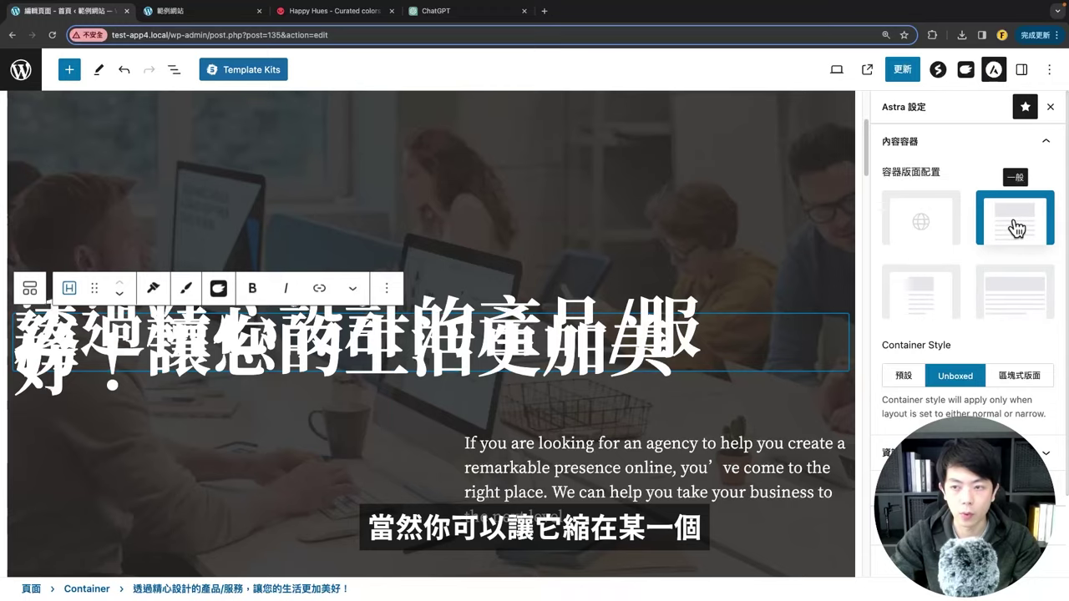
left_click(1006, 297)
left_click(914, 215)
left_click(1003, 275)
scroll(513, 261, "down", 5)
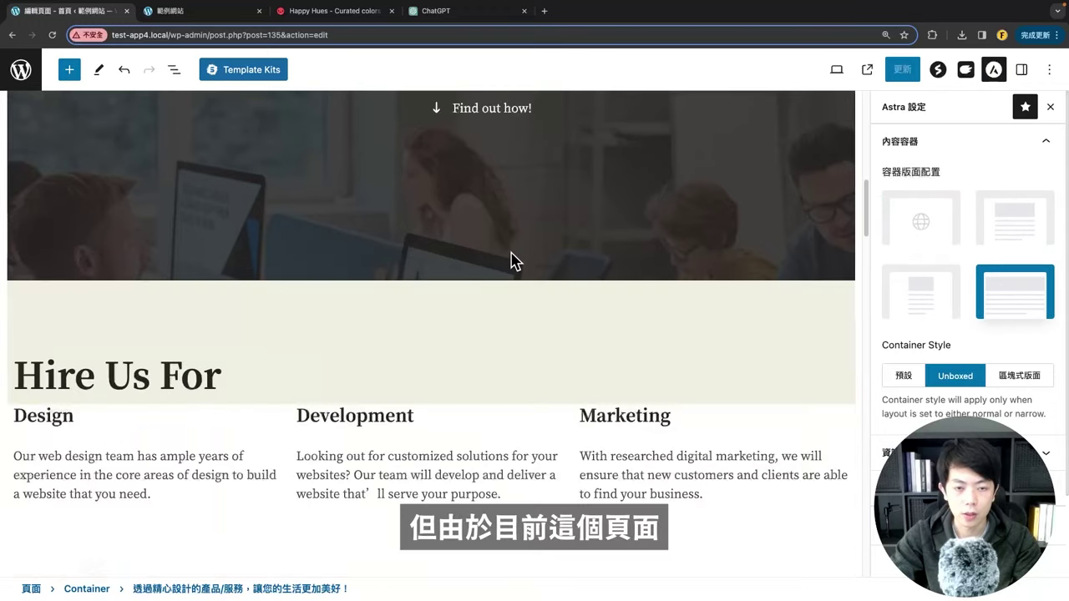
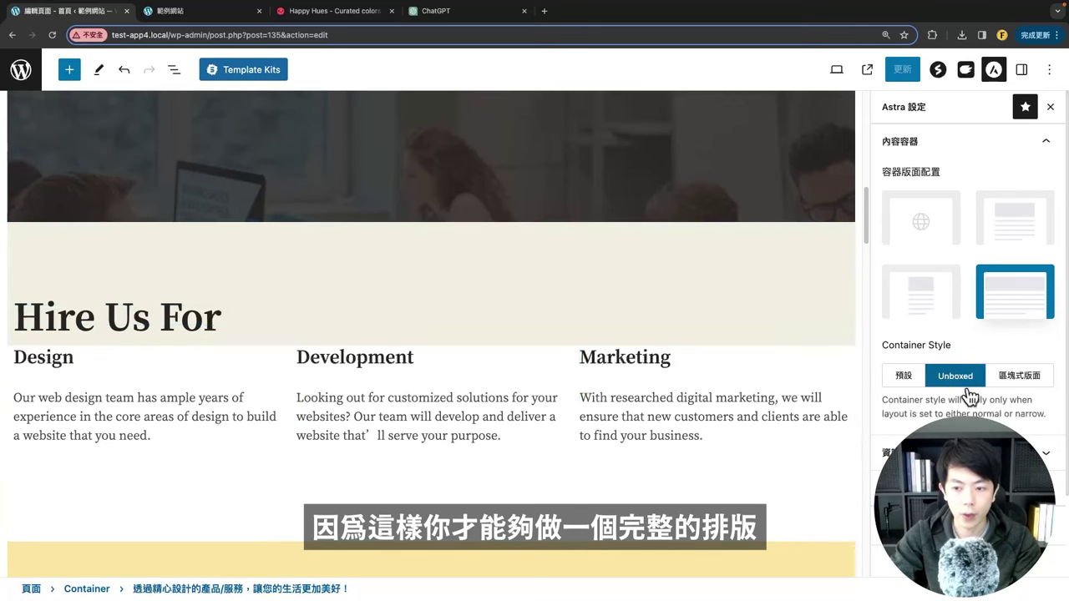
Step: Check the Page settings, then show Block settings for the '透過精心設計的產品/服務，讓您的生活更加美好！' heading
left_click(1021, 70)
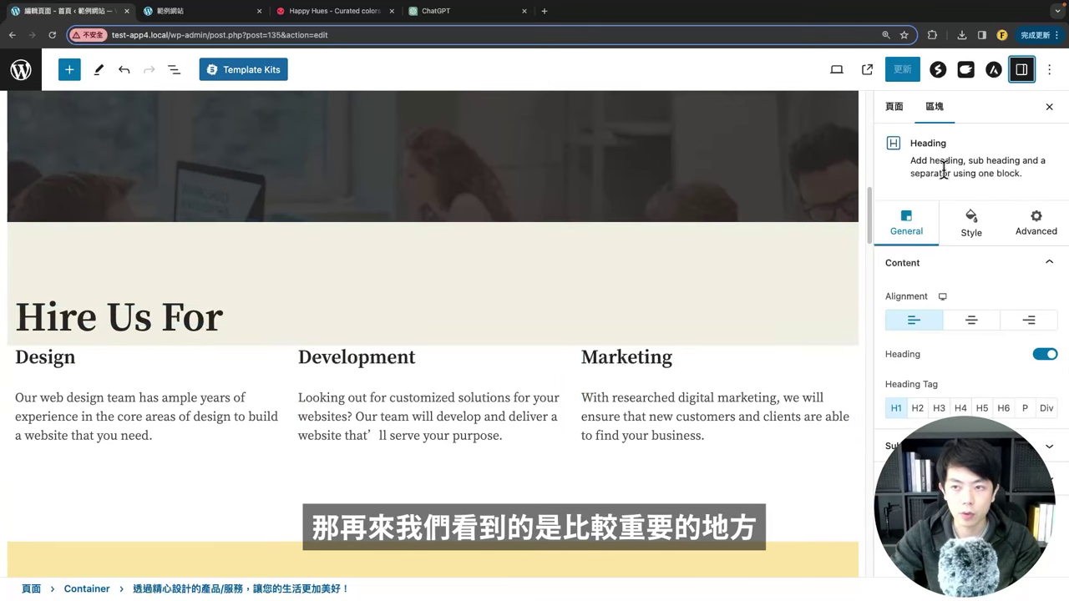
left_click(900, 108)
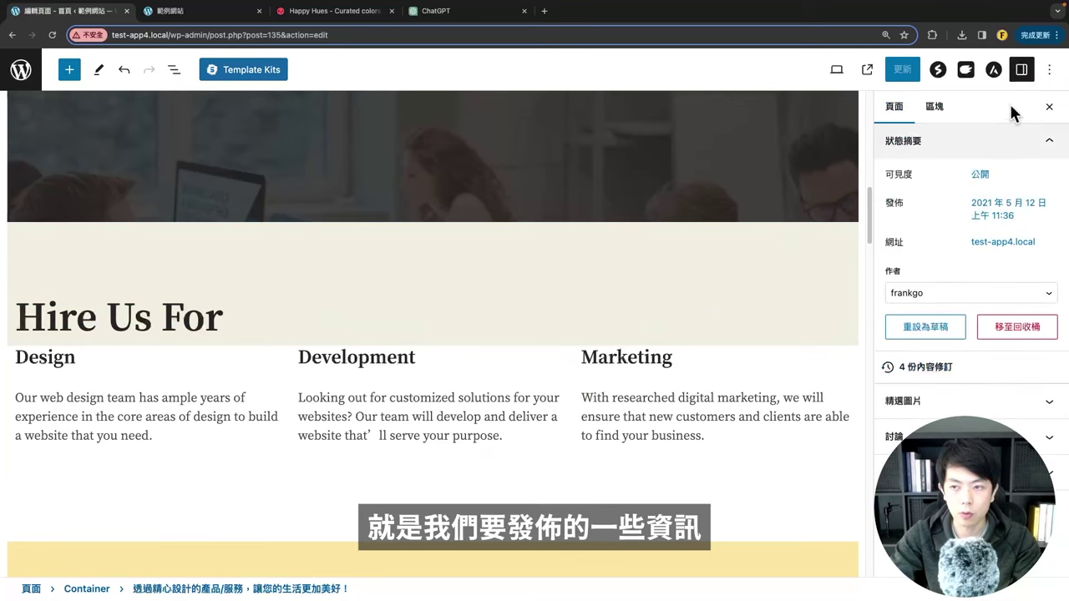
left_click(934, 109)
scroll(150, 358, "up", 10)
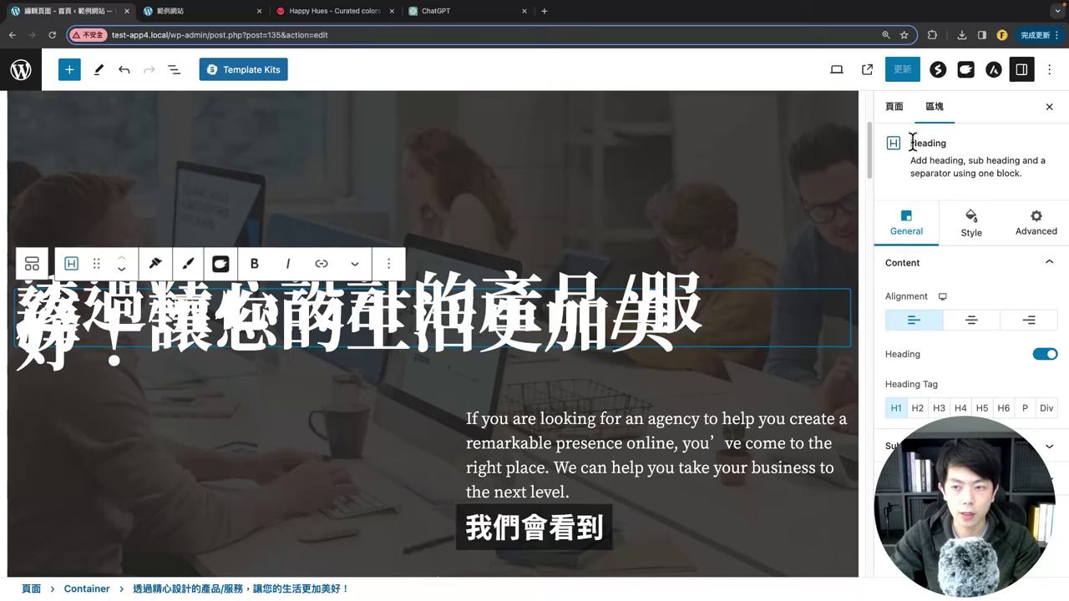
Step: Preview centre and right alignments on the hero heading, then restore left alignment
left_click_drag(910, 143, 934, 142)
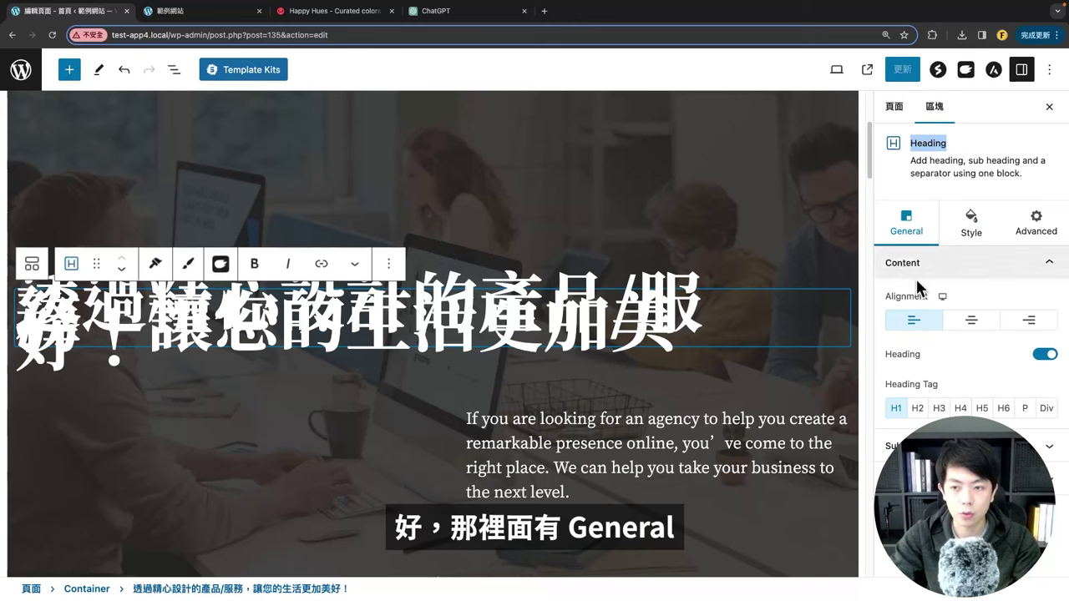
left_click(969, 326)
left_click(922, 330)
left_click(974, 324)
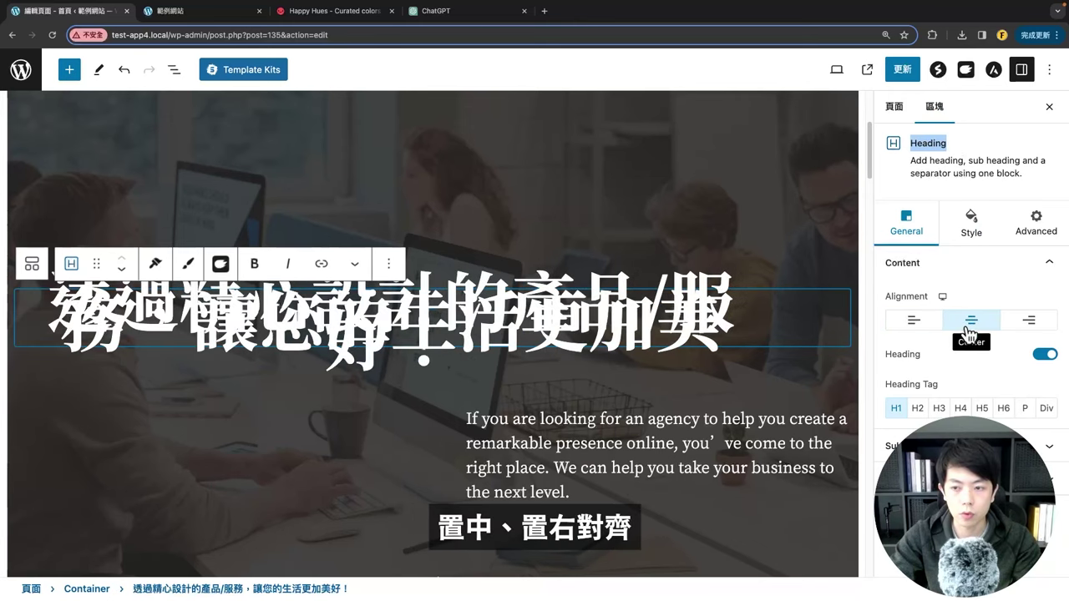
left_click(1029, 323)
left_click(973, 325)
left_click(913, 322)
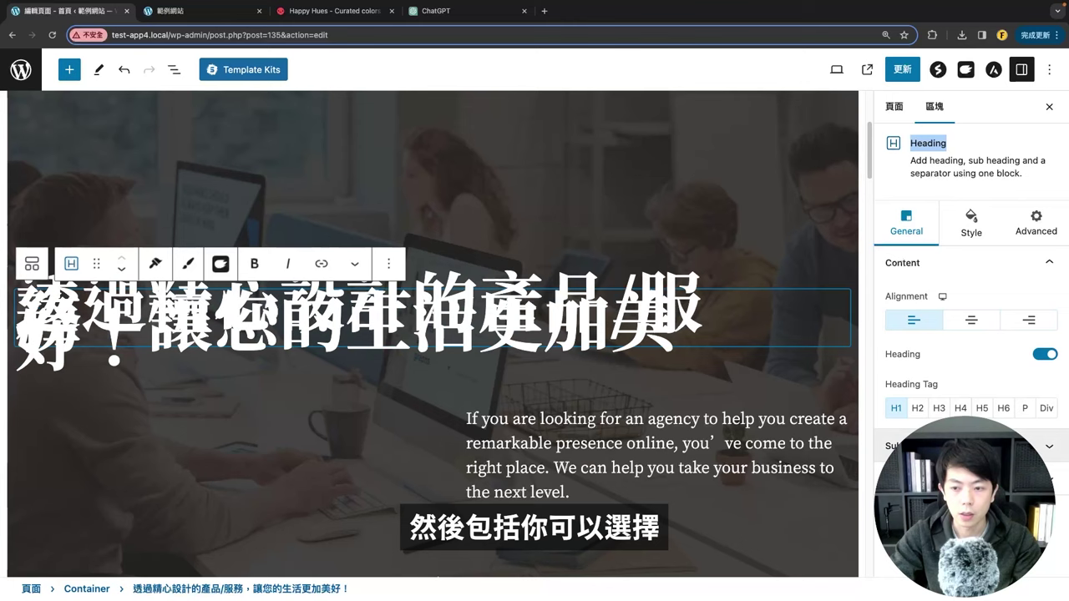
Step: Try H2 and revert to H1, toggle Sub Heading, and bring up the heading's Style settings
left_click(918, 409)
left_click(898, 409)
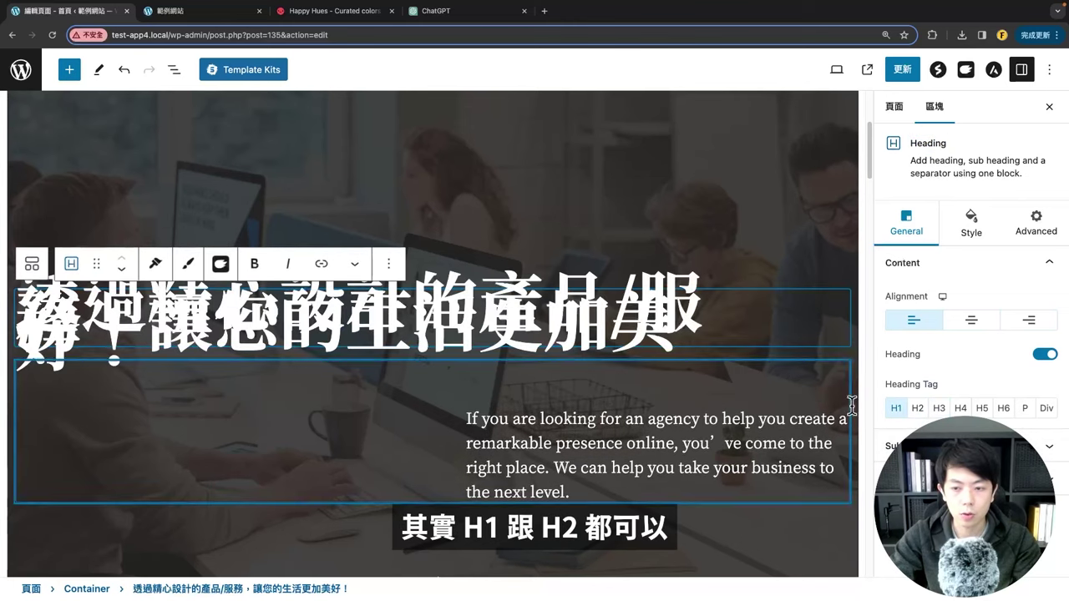
left_click(902, 446)
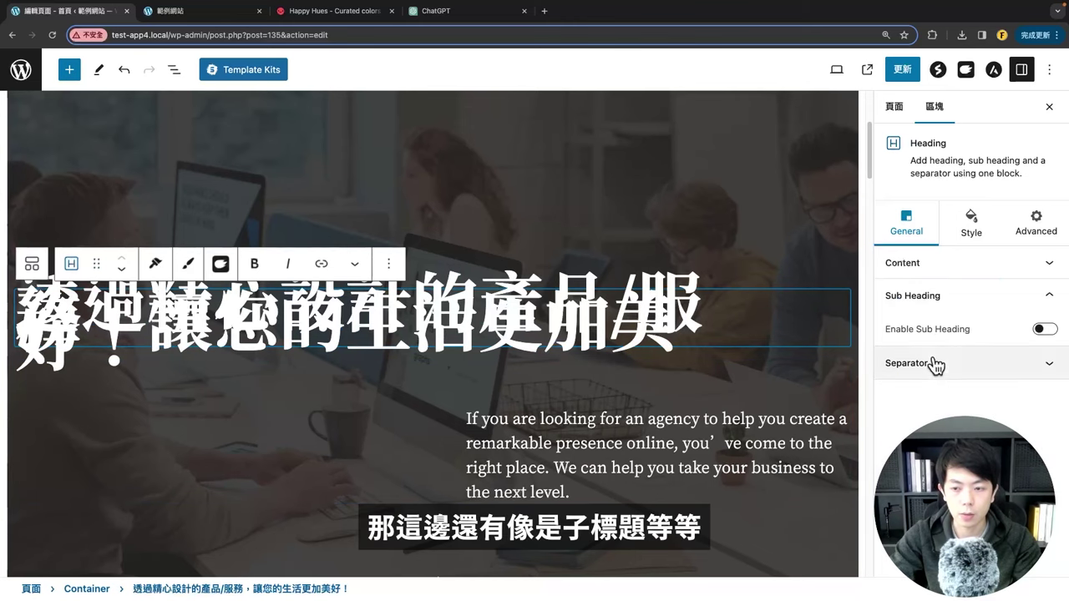
left_click(929, 306)
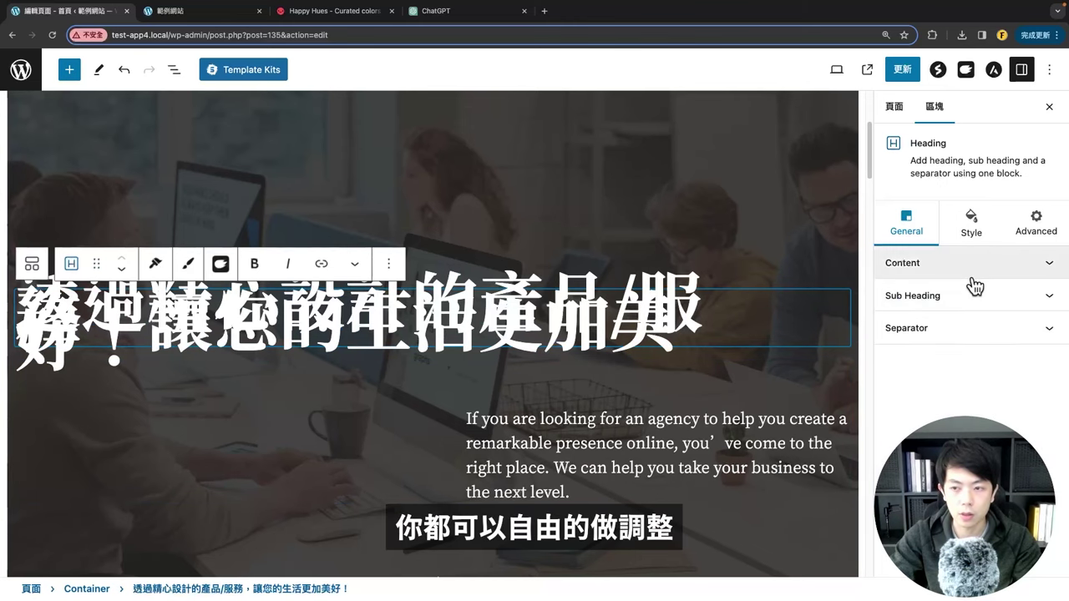
left_click(977, 226)
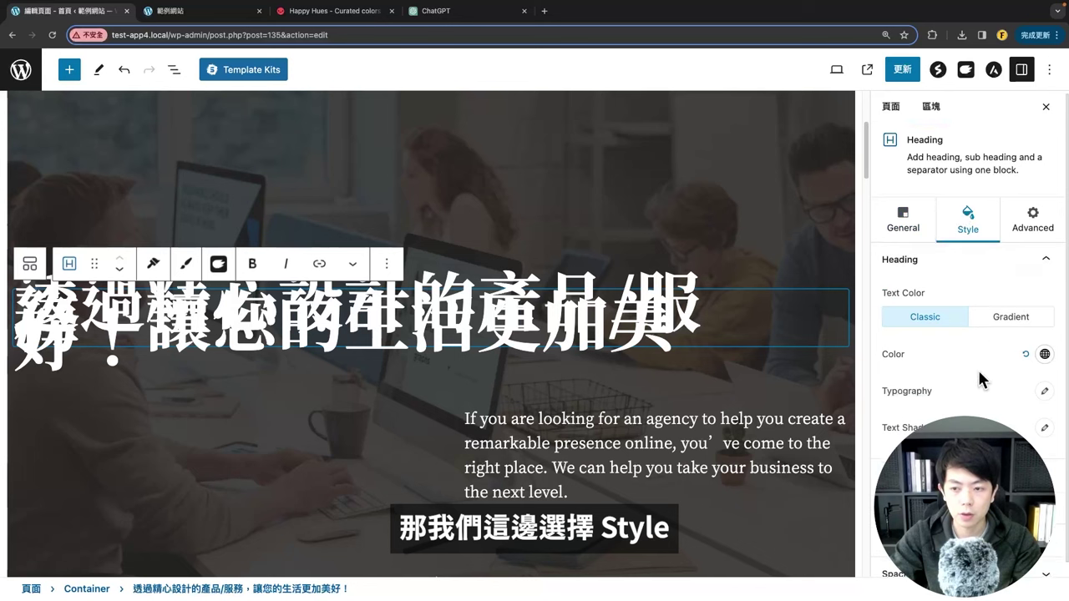
Step: Set the hero heading's text colour to pure white (#FFFFFF)
scroll(1036, 359, "down", 1)
left_click(1045, 343)
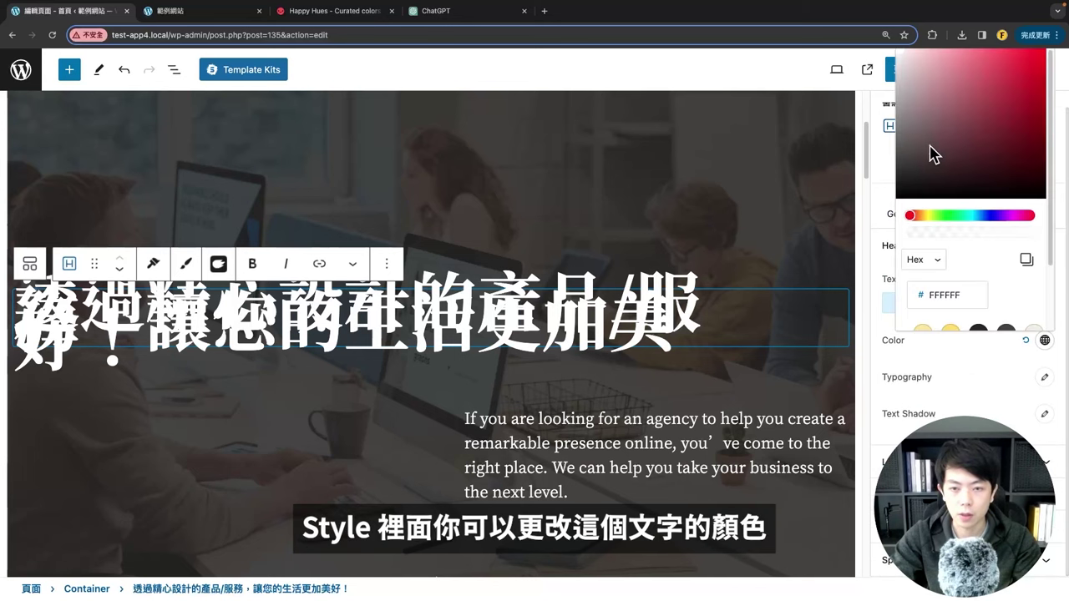
left_click_drag(934, 155, 898, 66)
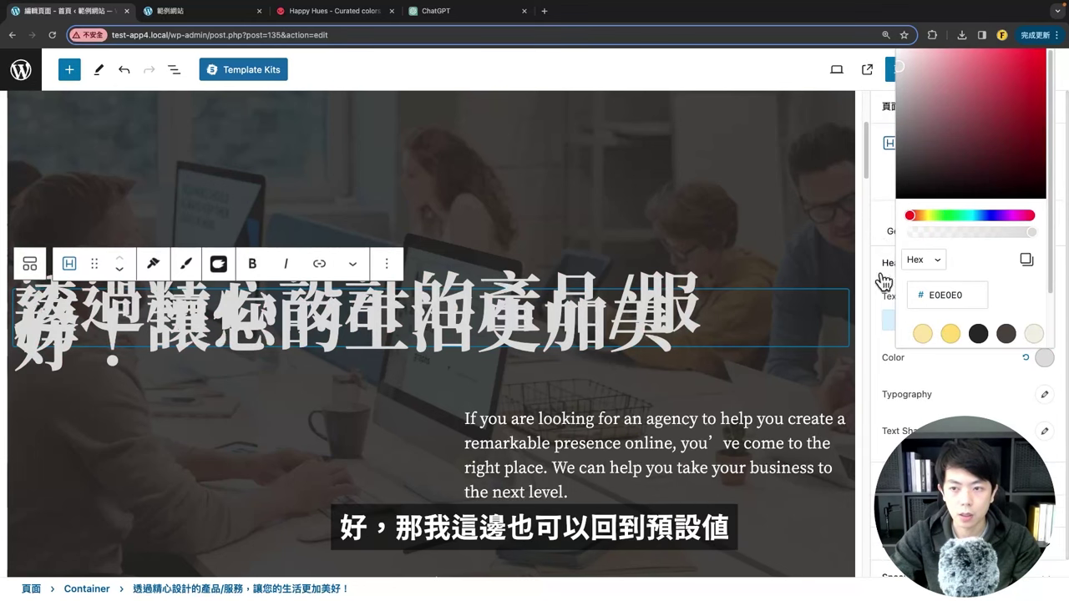
left_click(890, 358)
left_click(1025, 358)
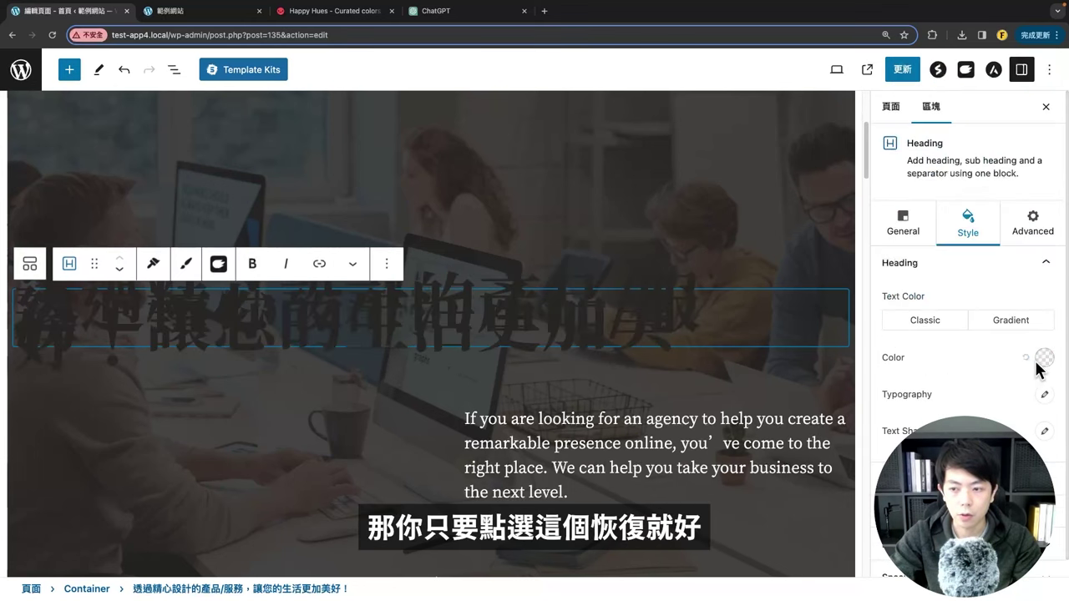
left_click(1044, 357)
left_click_drag(933, 193, 875, 18)
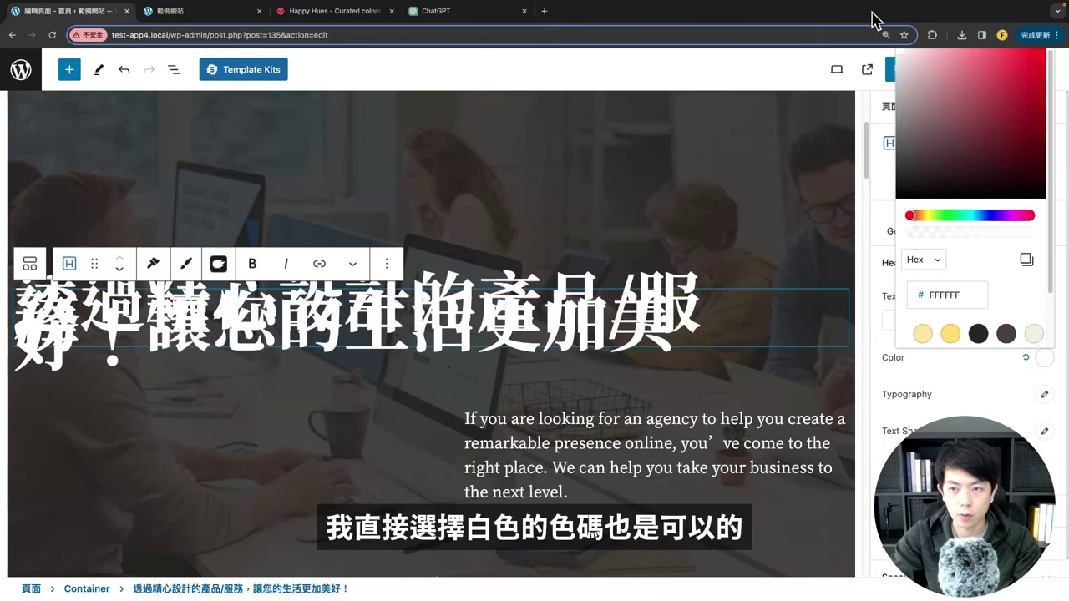
left_click(892, 316)
Step: Set the heading's Typography font size to 49 and save the page
scroll(882, 350, "down", 1)
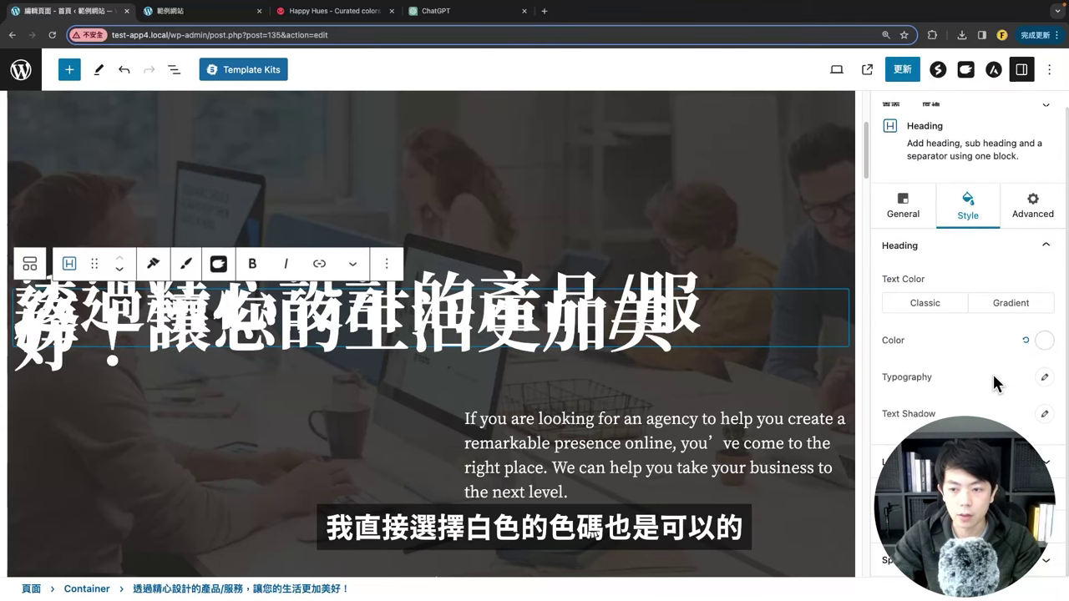
left_click(1044, 376)
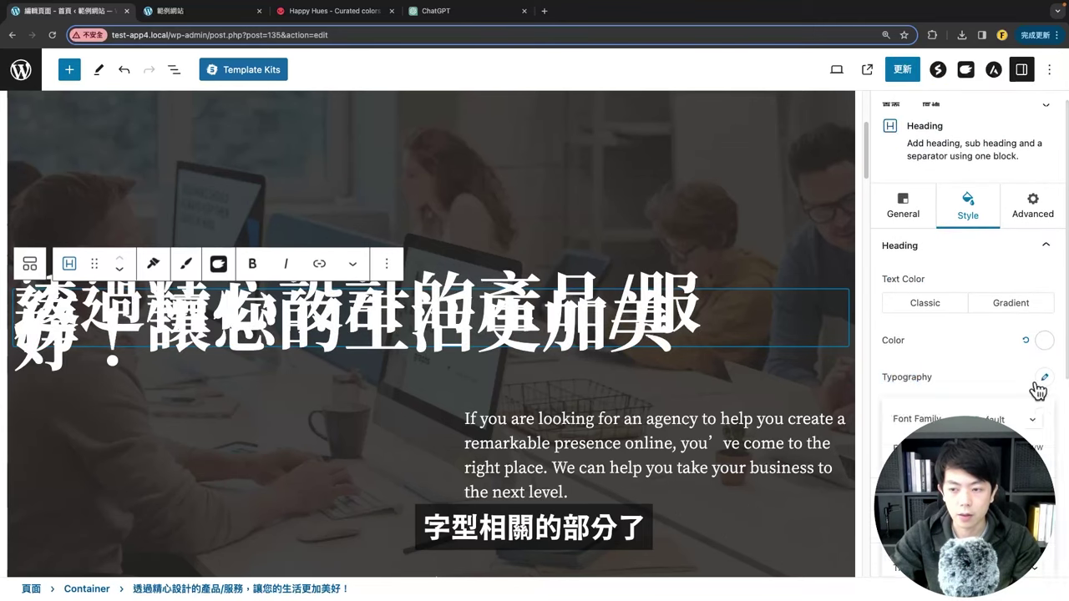
scroll(945, 401, "down", 3)
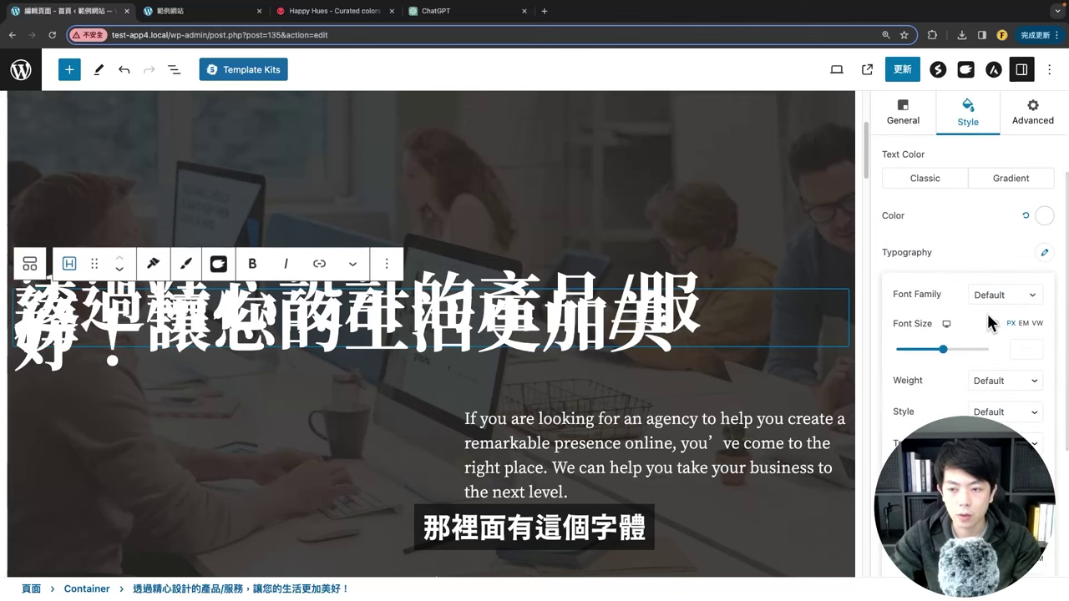
scroll(988, 316, "down", 3)
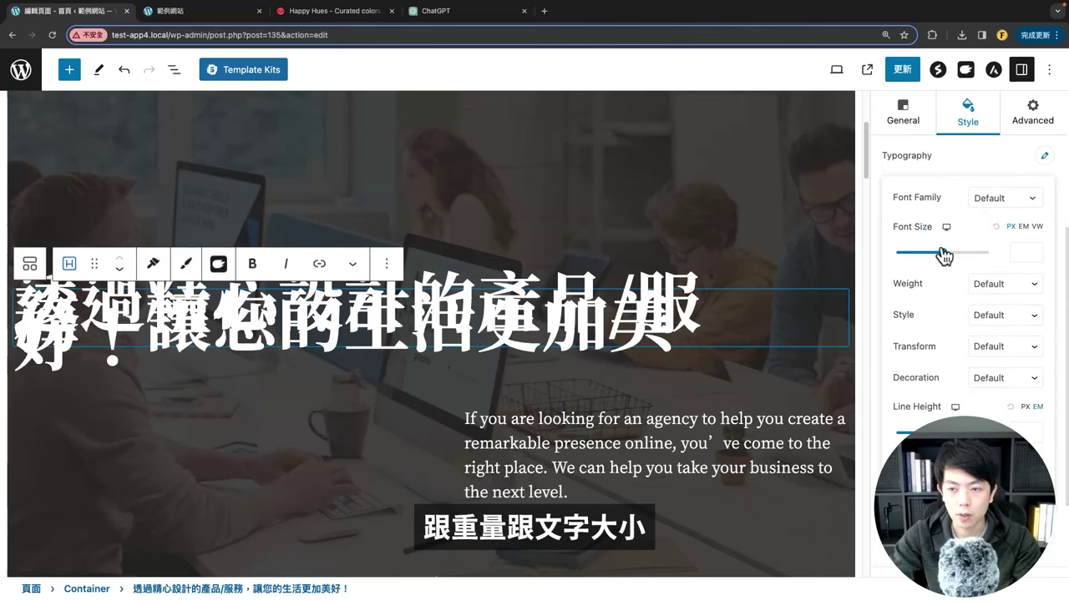
left_click_drag(944, 255, 920, 258)
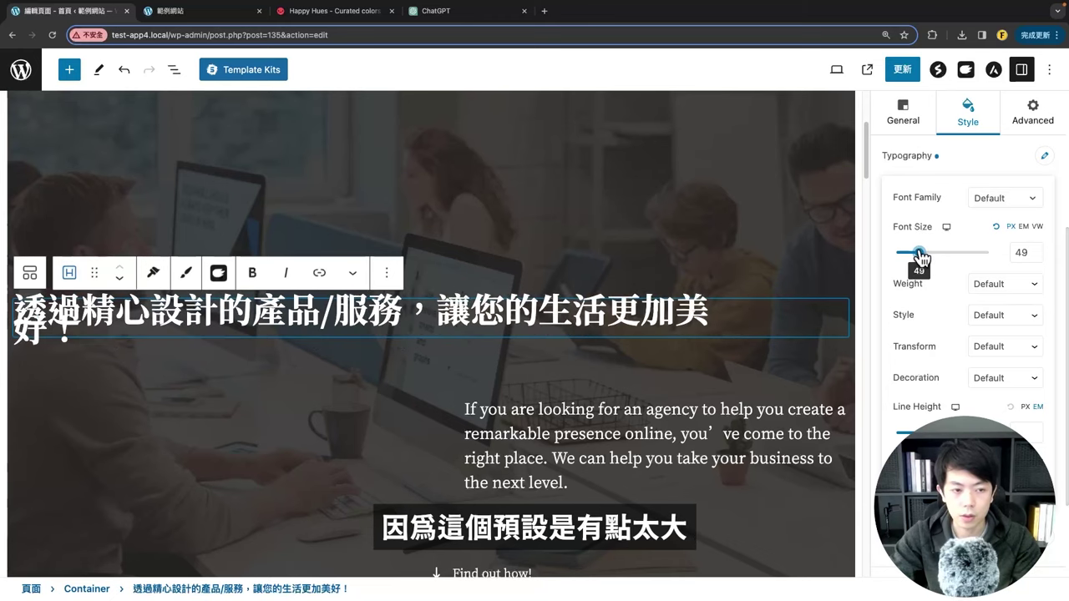
left_click(902, 69)
Step: Reload the live homepage to view the 49 px heading
left_click(192, 11)
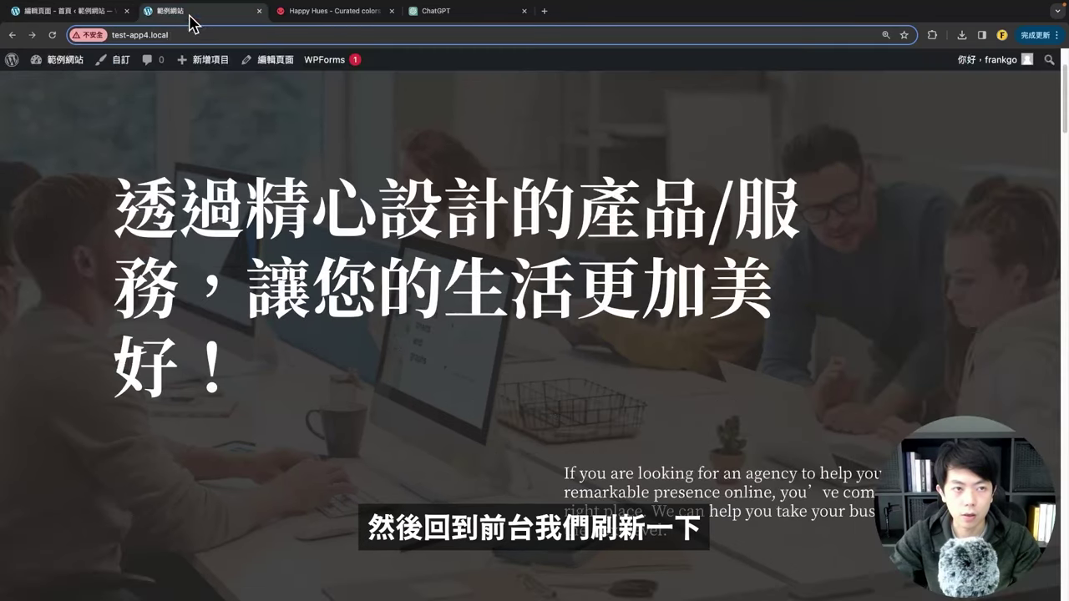
left_click(51, 35)
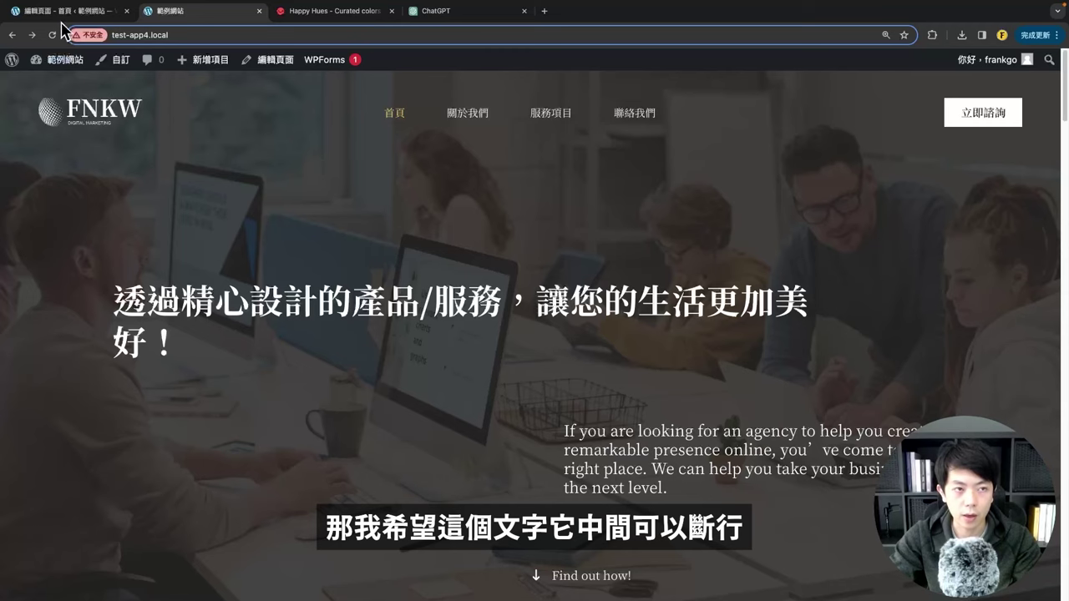
left_click(34, 11)
Step: Break the hero heading after '透過精心設計的產品/服務，', save, and check the reloaded homepage
key("Return")
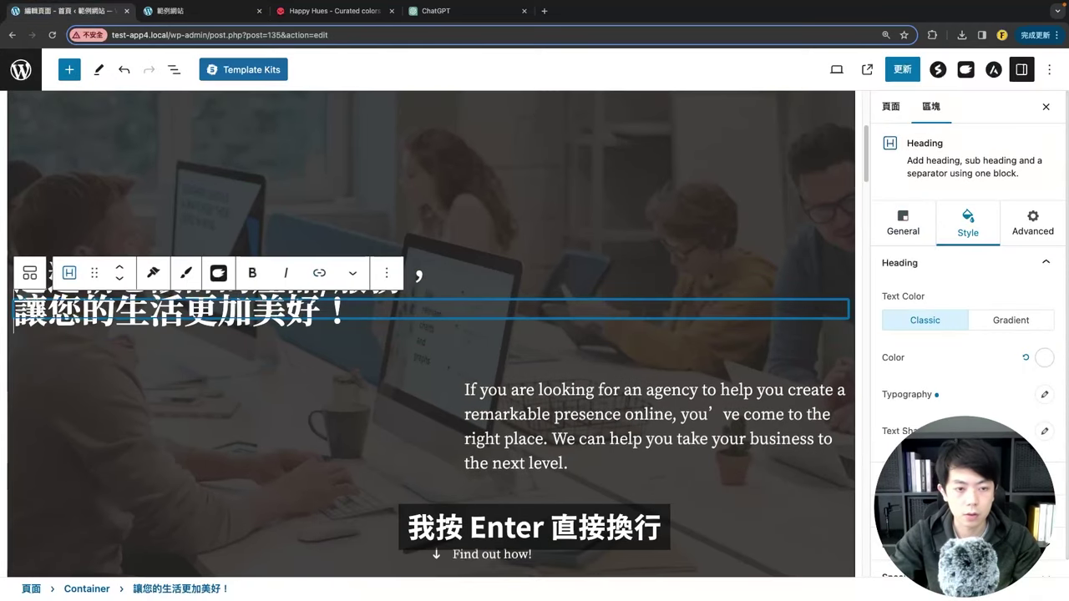
left_click(902, 69)
left_click(134, 13)
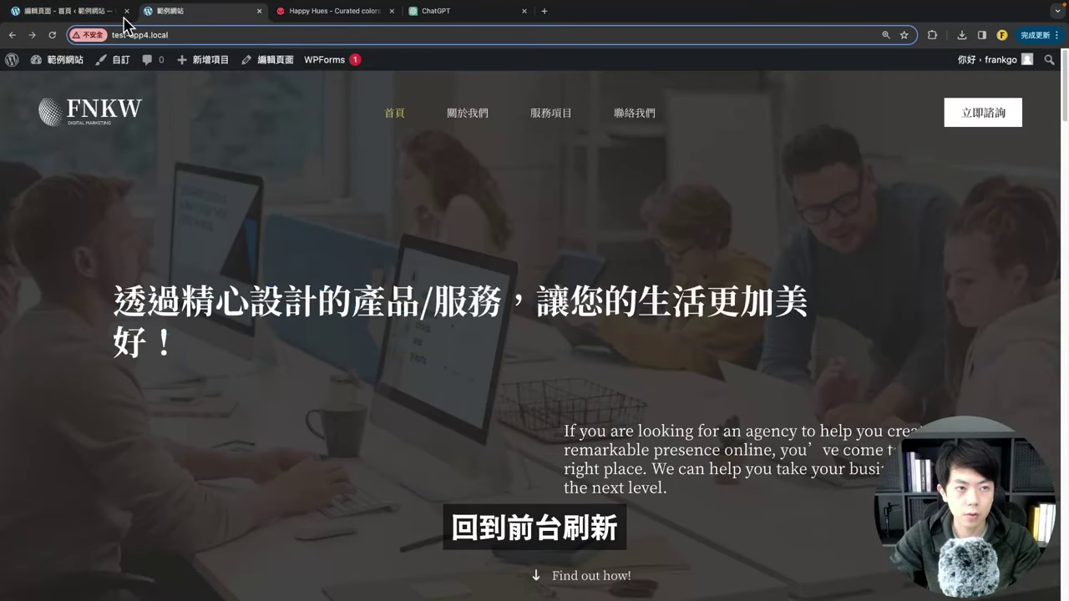
left_click(54, 36)
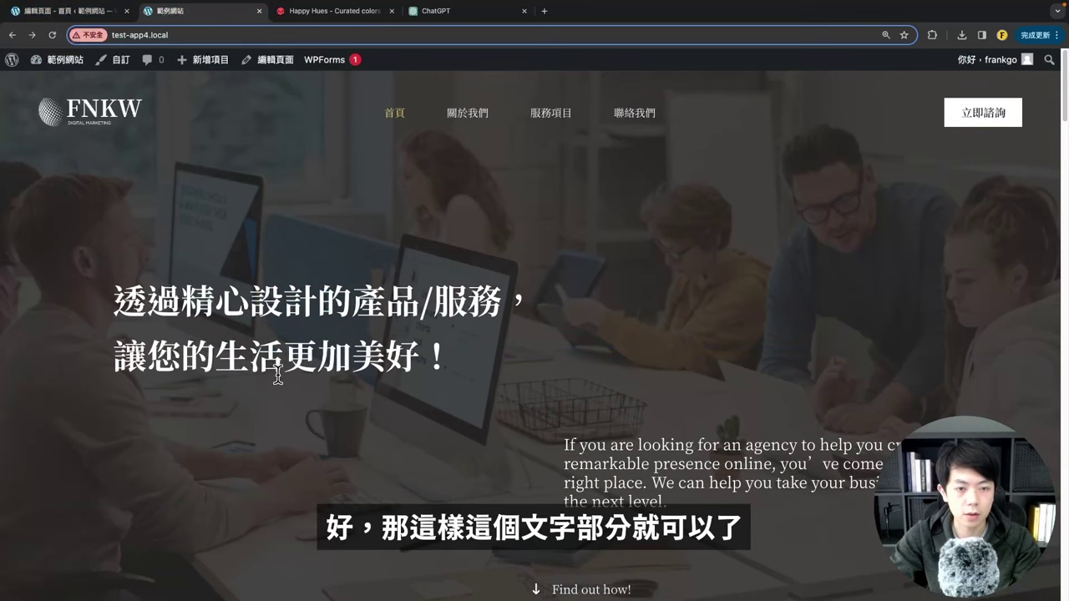
scroll(537, 326, "down", 2)
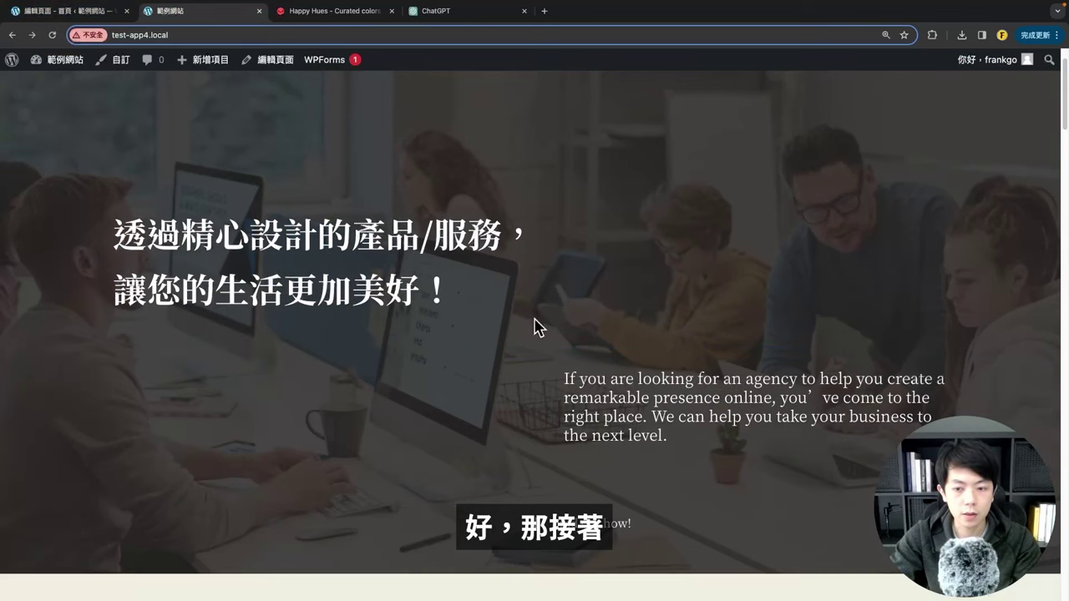
scroll(644, 373, "down", 3)
Step: Replace the English hero paragraph with the pasted Chinese translation
left_click_drag(561, 266, 708, 345)
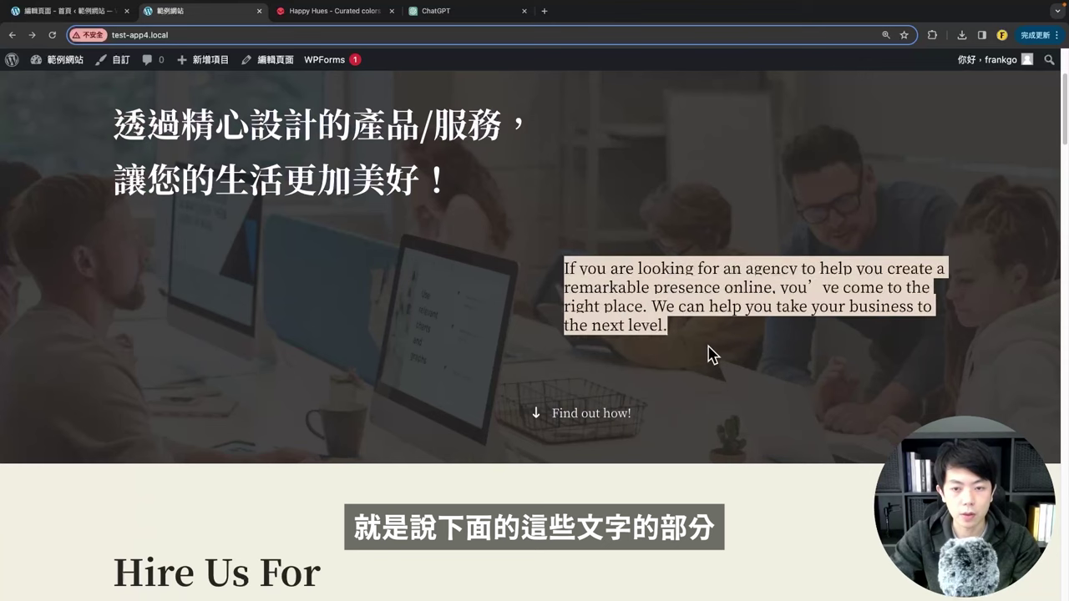
key("ctrl+shift+Tab")
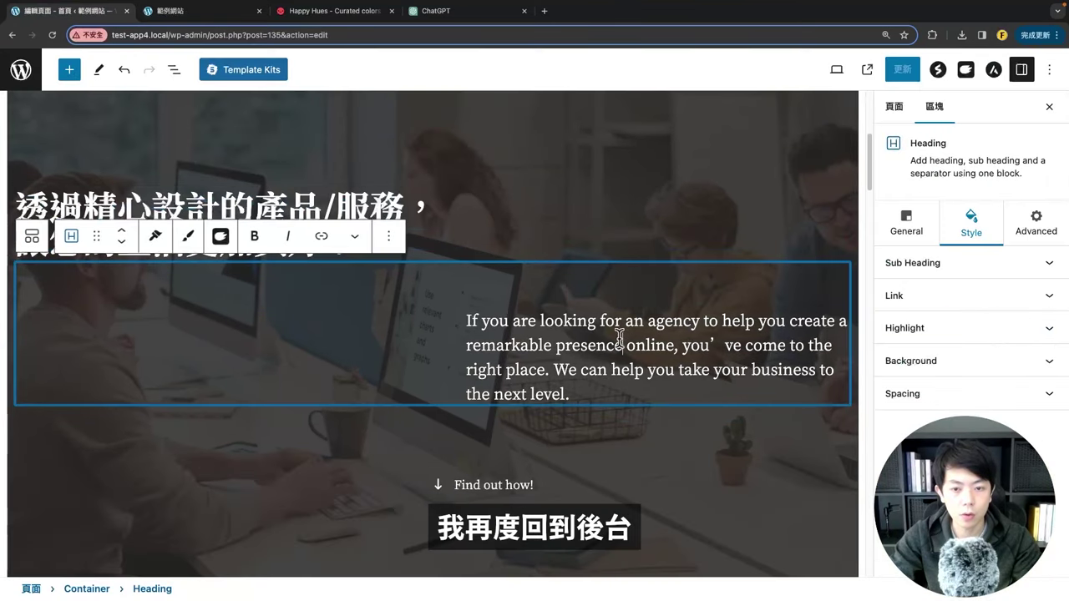
left_click_drag(624, 378, 464, 334)
type("如果您正在尋找一家代理商來幫助您在網路上打造卓越的形象，那麼您來對地方了。 我們可以幫助您將您的業務提升到一個新的水平。")
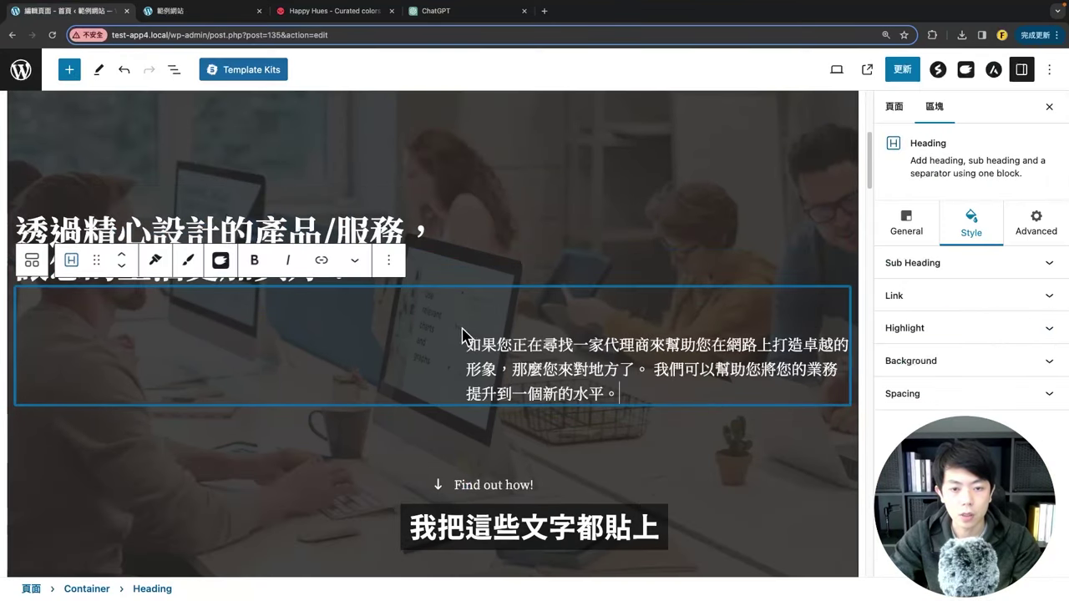
left_click_drag(605, 418, 363, 410)
left_click(389, 448)
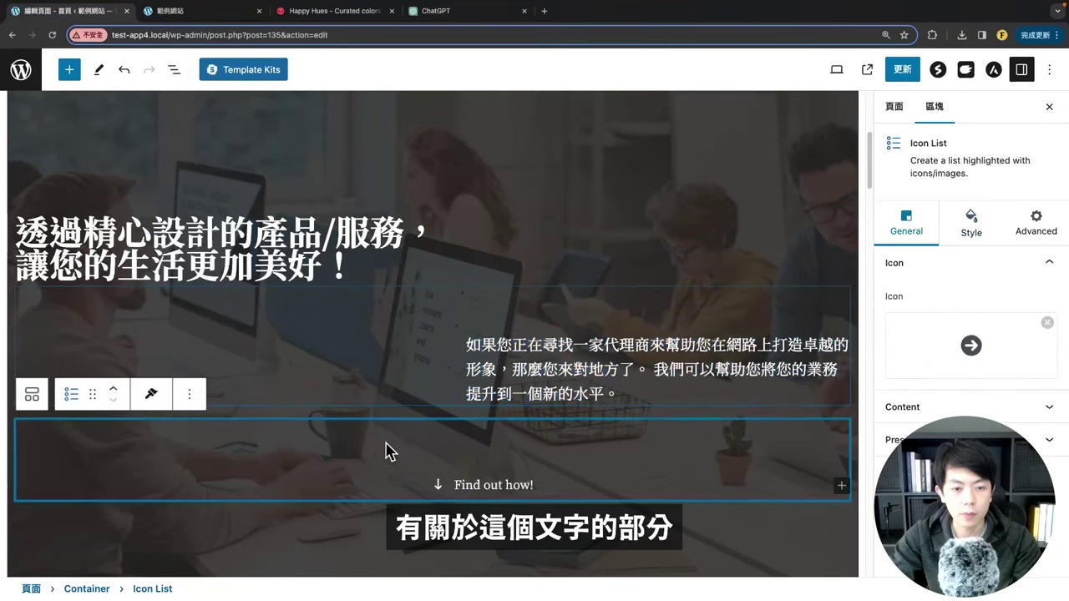
Step: Lower the hero sub heading's font size from 22 to 17 and save the page
left_click(531, 338)
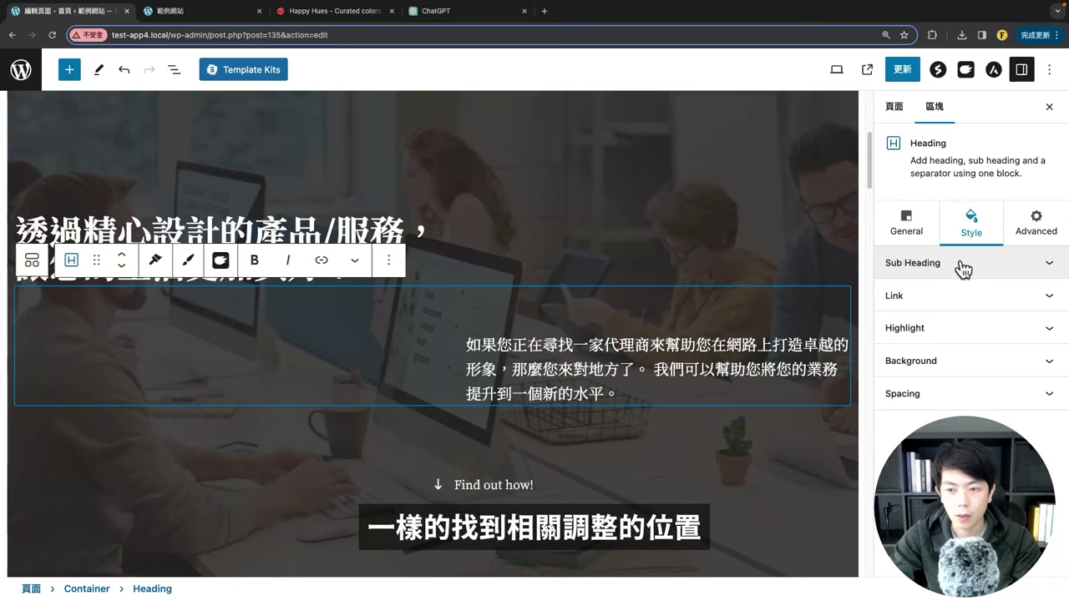
left_click(963, 266)
left_click(1044, 336)
scroll(1033, 398, "down", 1)
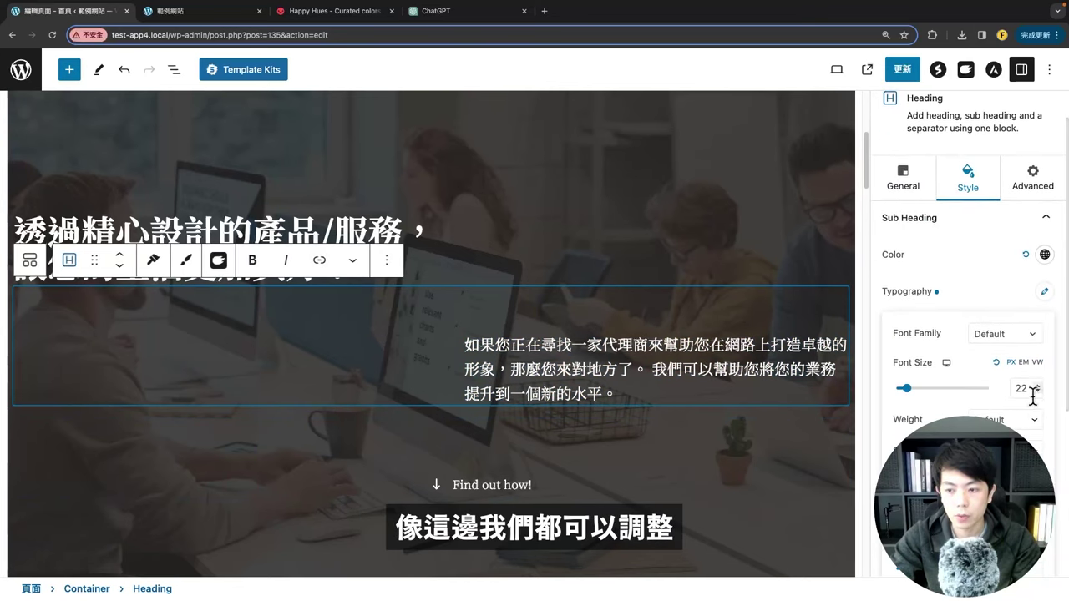
left_click(1036, 393)
left_click(1037, 393)
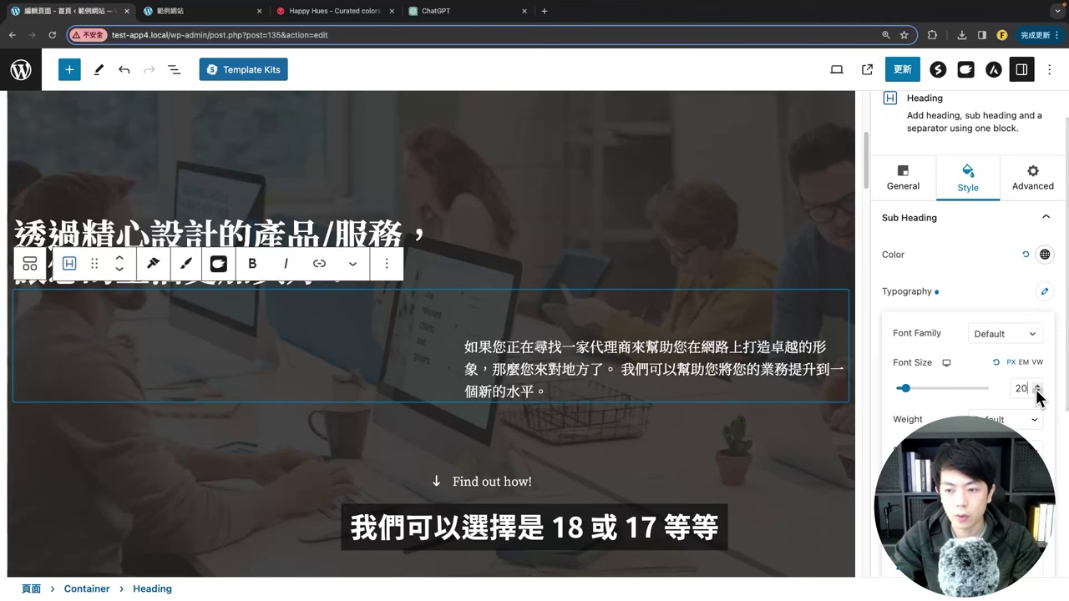
left_click(1038, 393)
left_click(1038, 393)
left_click(1037, 392)
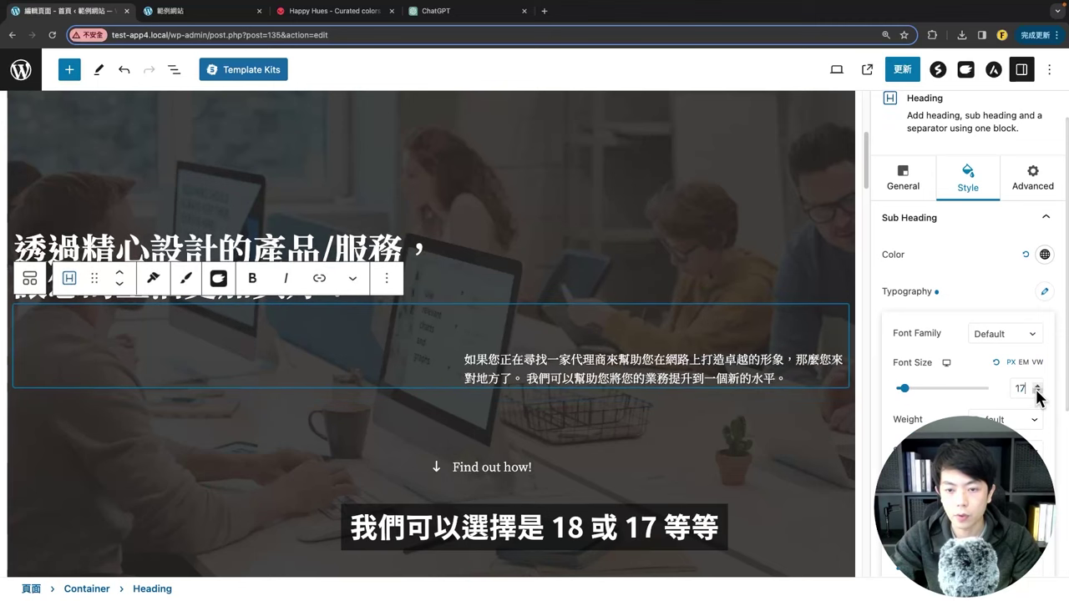
left_click(774, 380)
left_click(902, 69)
Step: Reload the live homepage and review the hero and Hire Us For sections
left_click(147, 22)
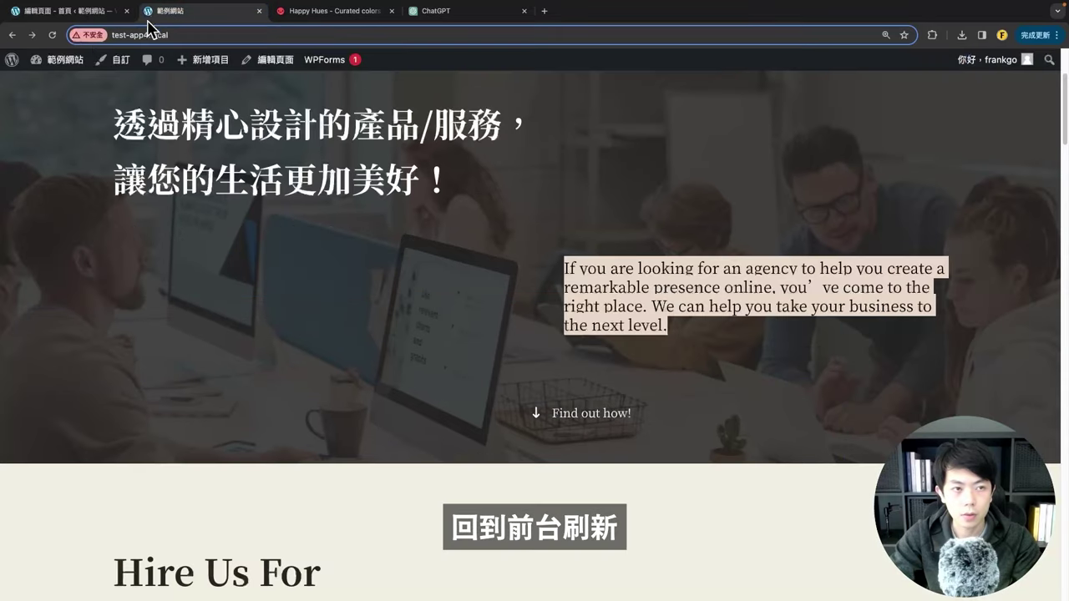
left_click(52, 35)
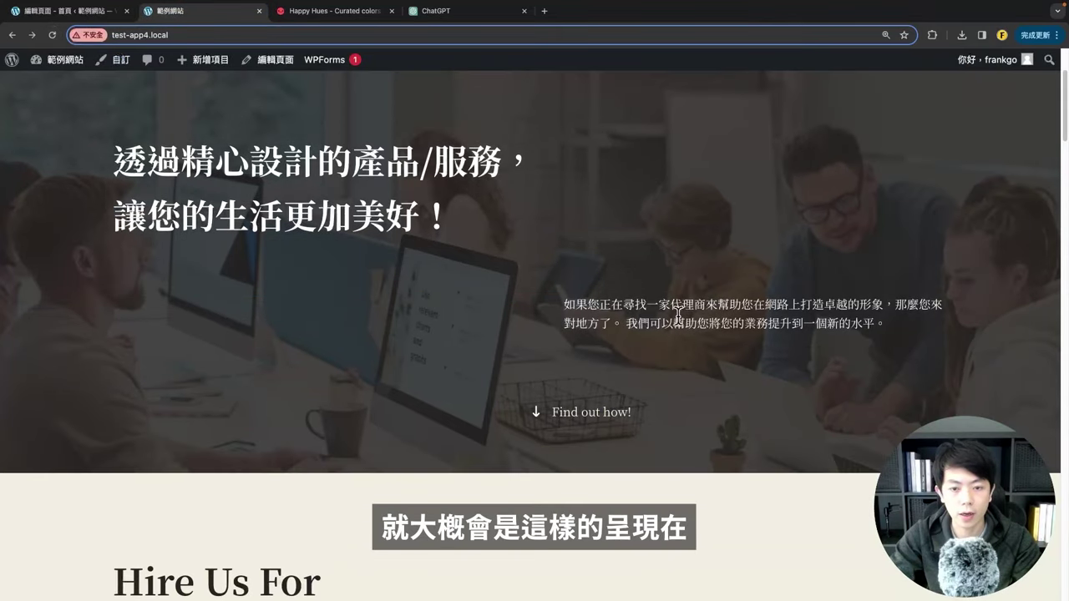
scroll(521, 244, "down", 3)
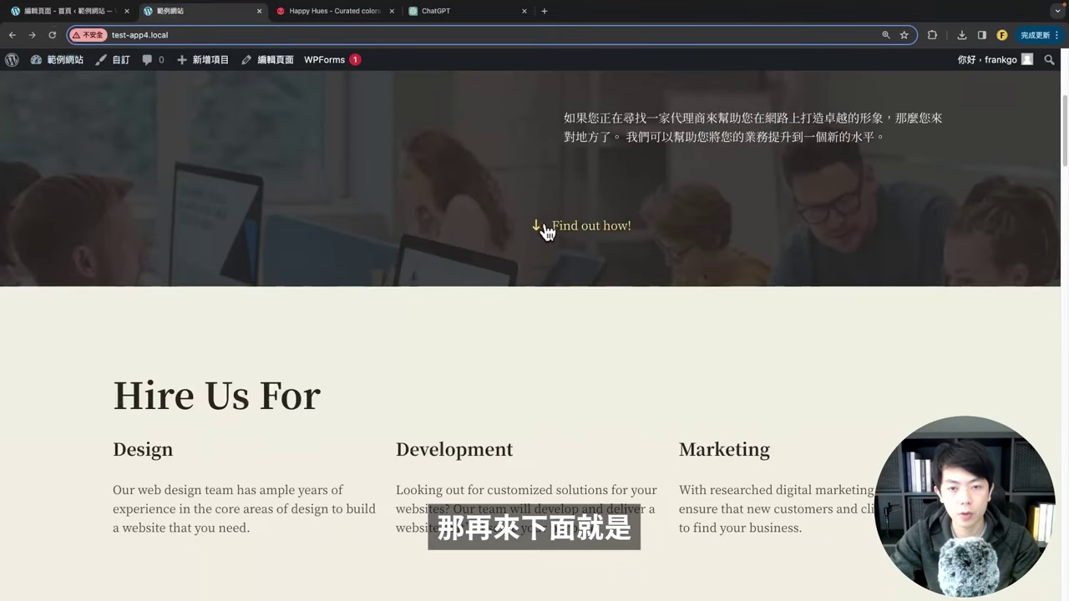
scroll(509, 326, "up", 1)
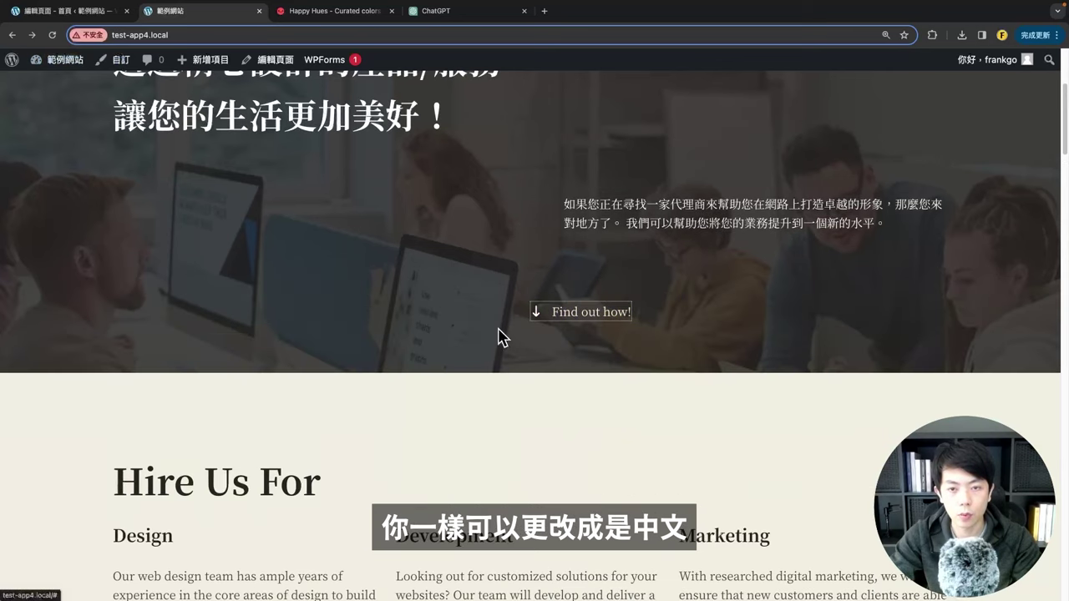
scroll(410, 309, "up", 4)
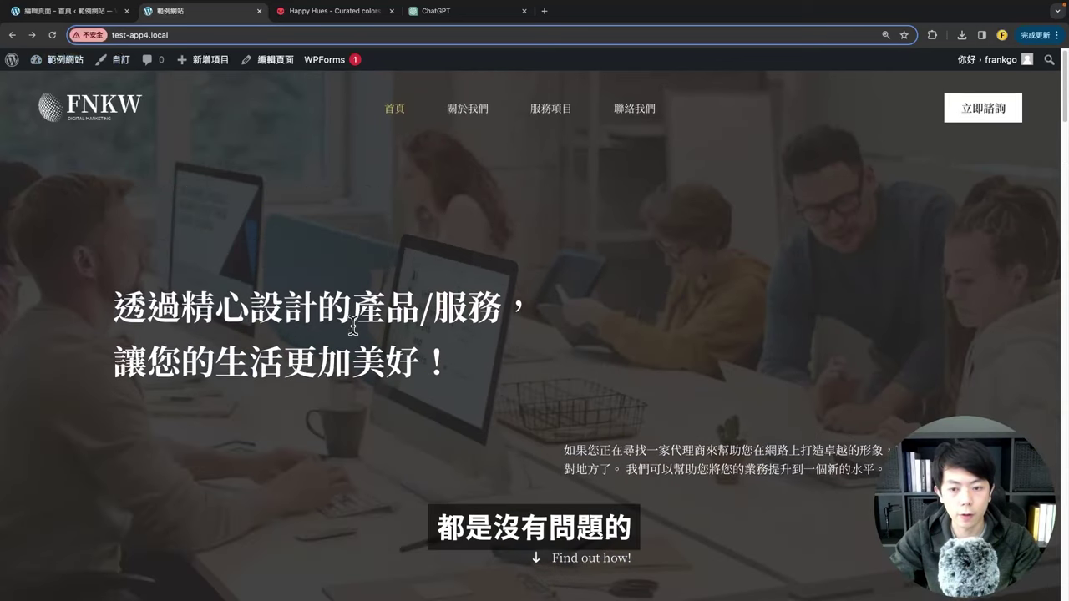
scroll(352, 326, "down", 1)
left_click_drag(107, 210, 426, 275)
left_click(451, 301)
left_click_drag(559, 344, 817, 385)
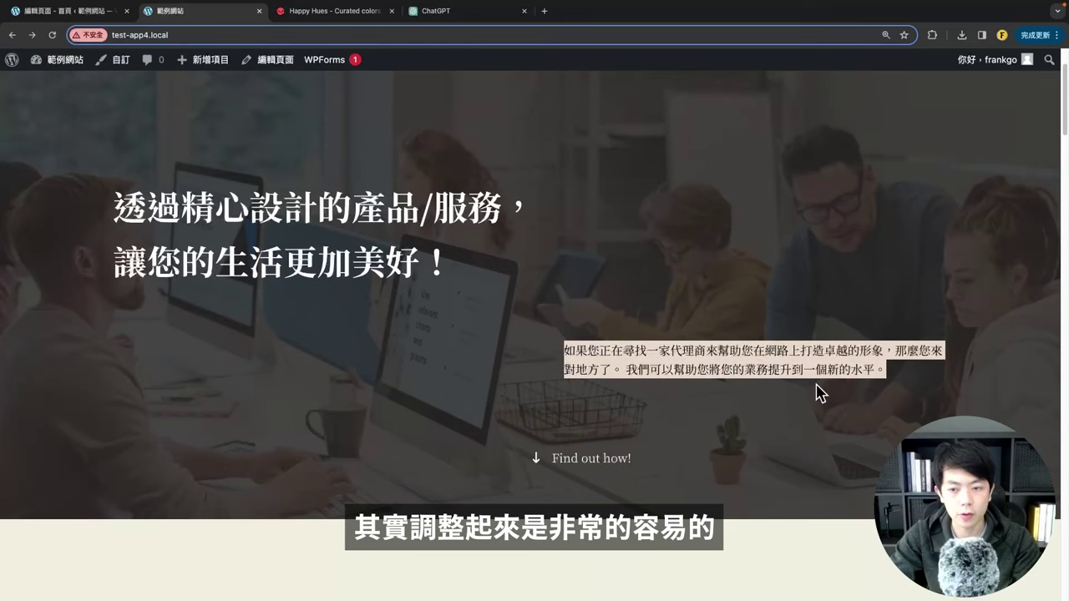
Step: Back in the editor, select the 'Find out how!' Icon List block
left_click(50, 12)
left_click(303, 426)
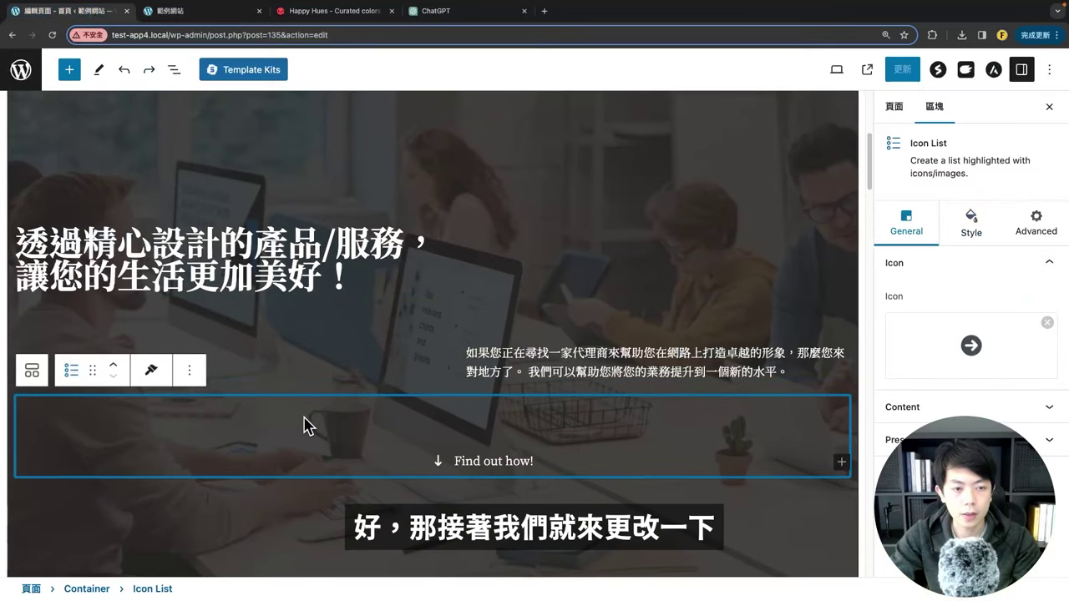
scroll(303, 426, "up", 5)
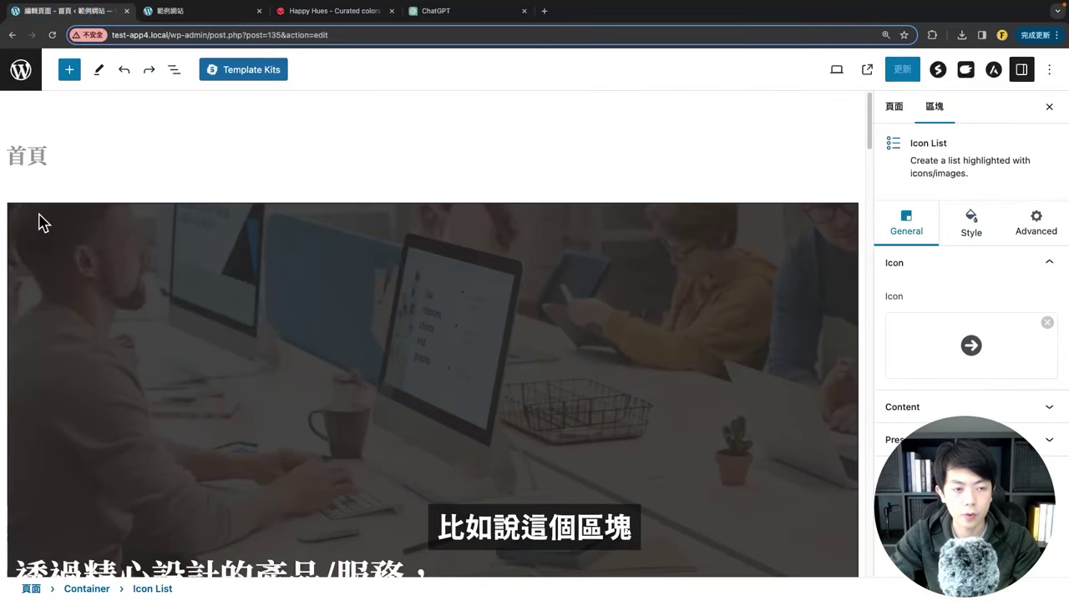
Step: Review the hero on the live homepage before changing its layout
scroll(831, 326, "down", 5)
left_click(180, 10)
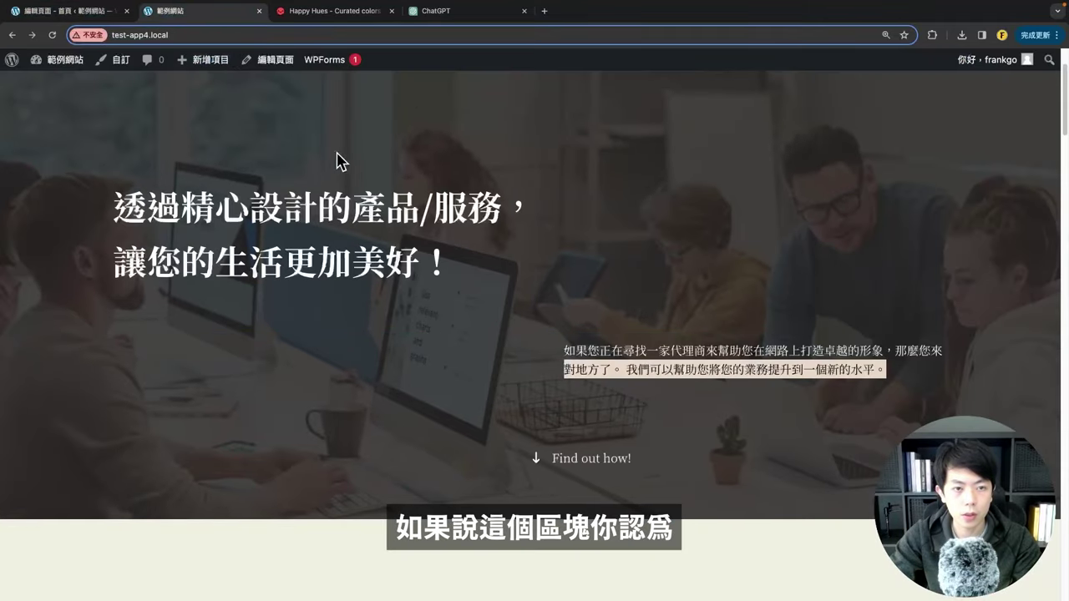
scroll(301, 249, "down", 4)
scroll(296, 308, "up", 4)
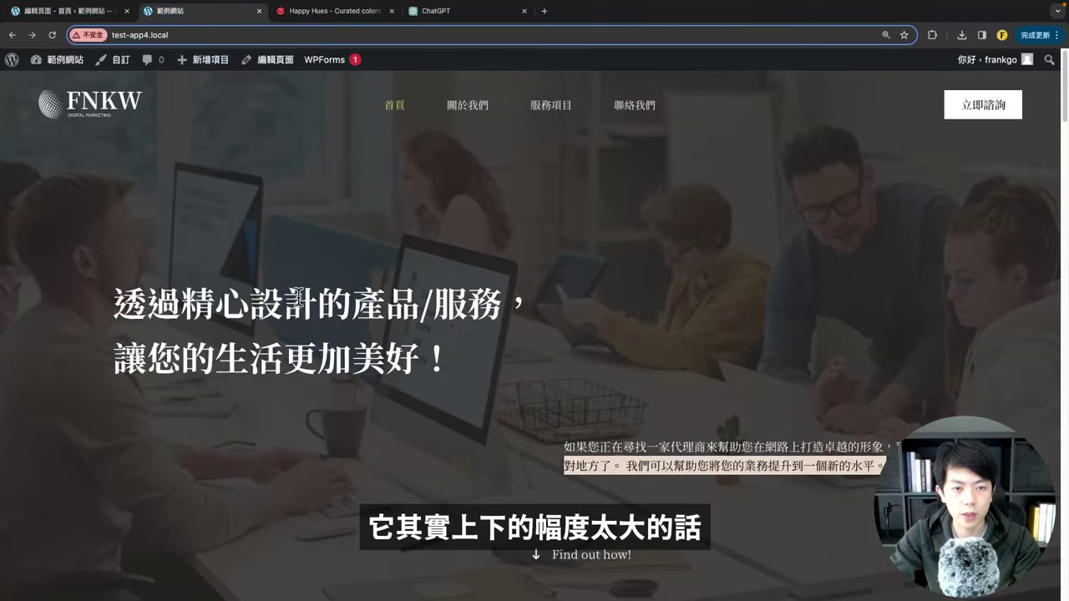
left_click(80, 12)
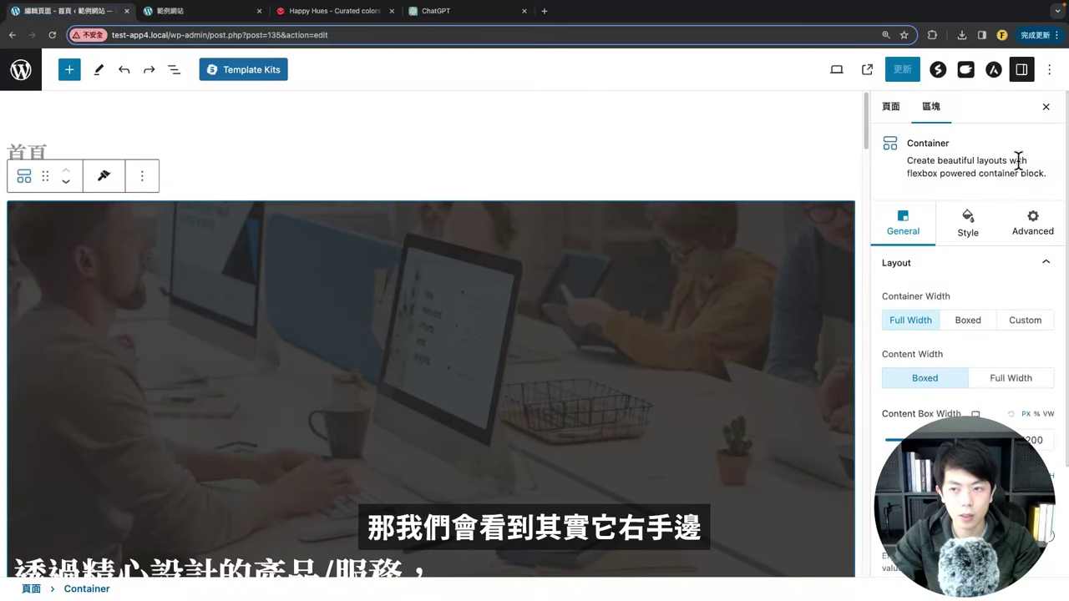
Step: Set the hero Container's content box width to 704 and save the page
left_click_drag(905, 138, 920, 137)
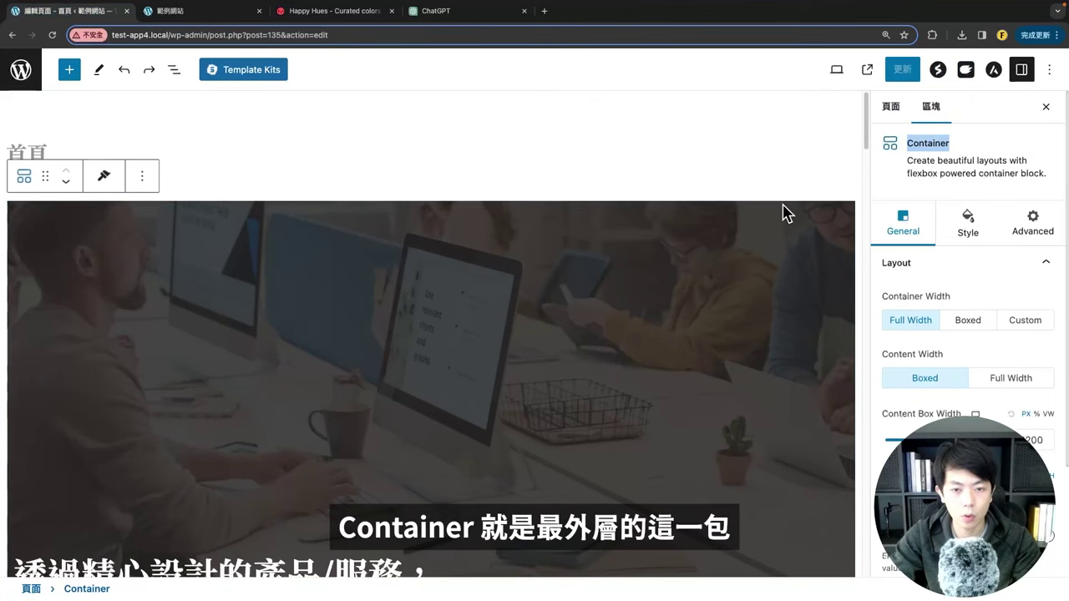
scroll(785, 213, "down", 5)
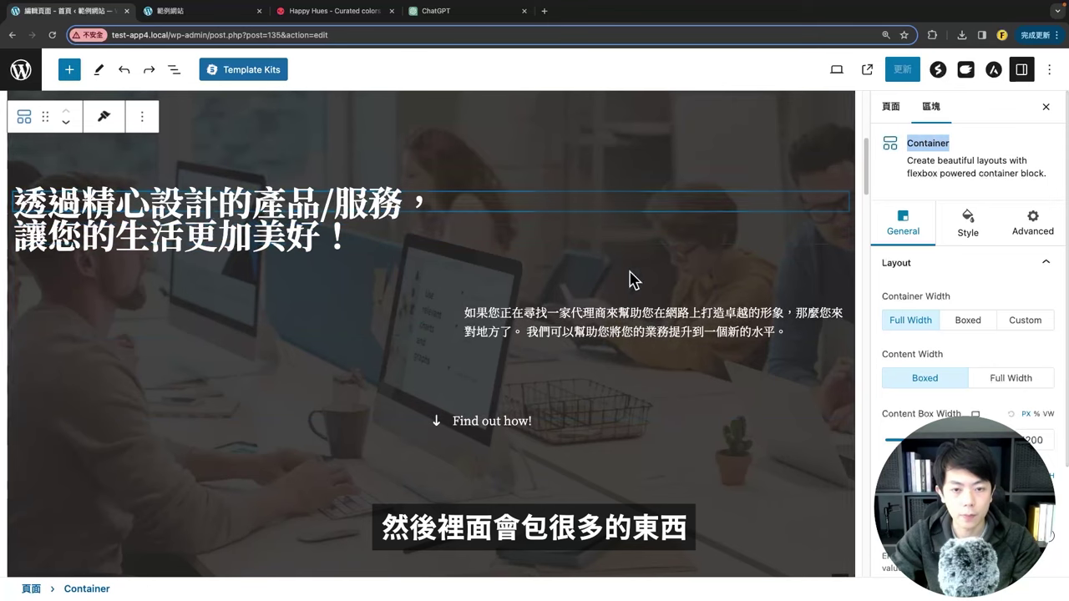
scroll(407, 414, "up", 3)
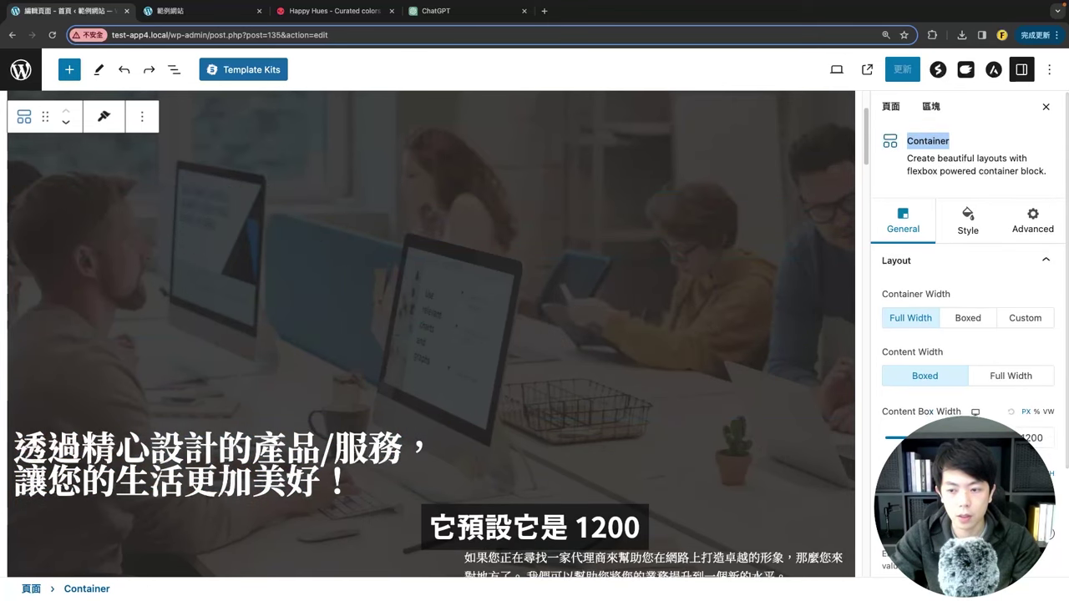
left_click_drag(960, 439, 901, 440)
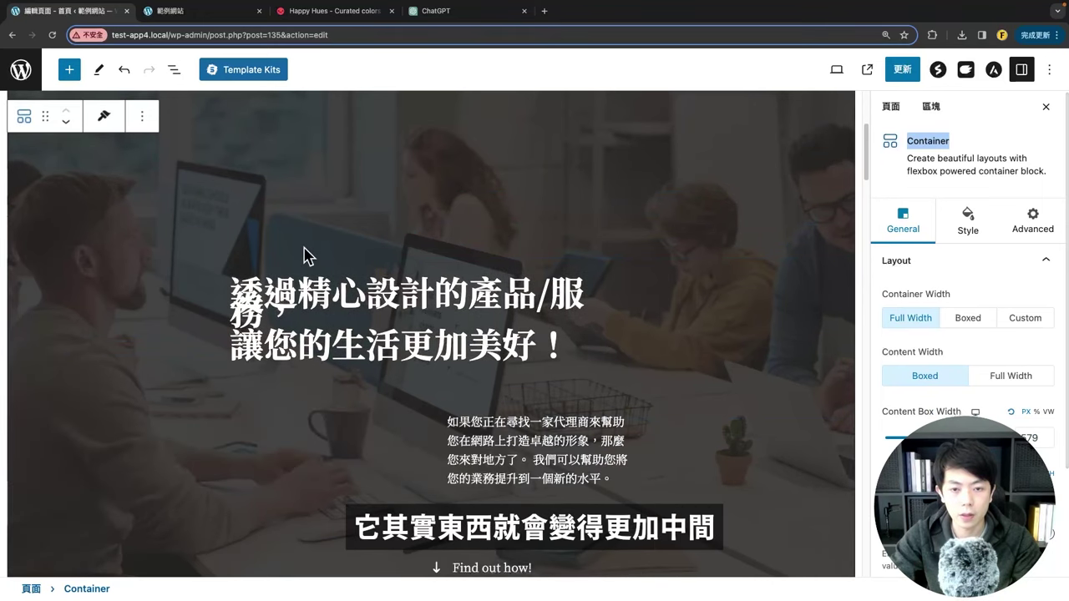
scroll(927, 415, "down", 1)
left_click_drag(902, 415, 933, 413)
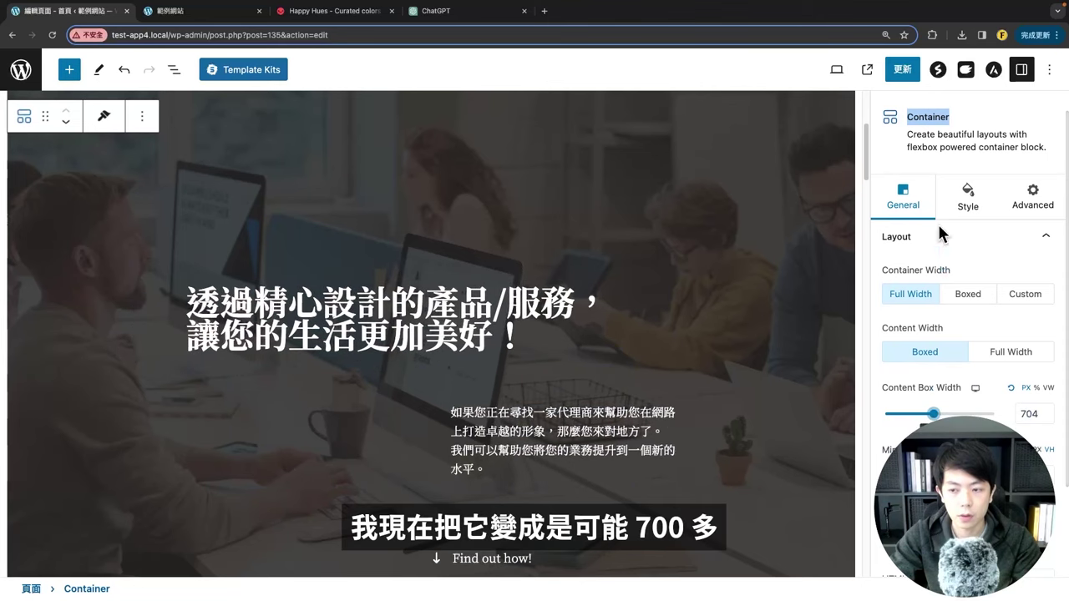
left_click(901, 69)
Step: View the narrower hero on the reloaded live site, then reset the width to 1200
left_click(167, 11)
left_click(52, 35)
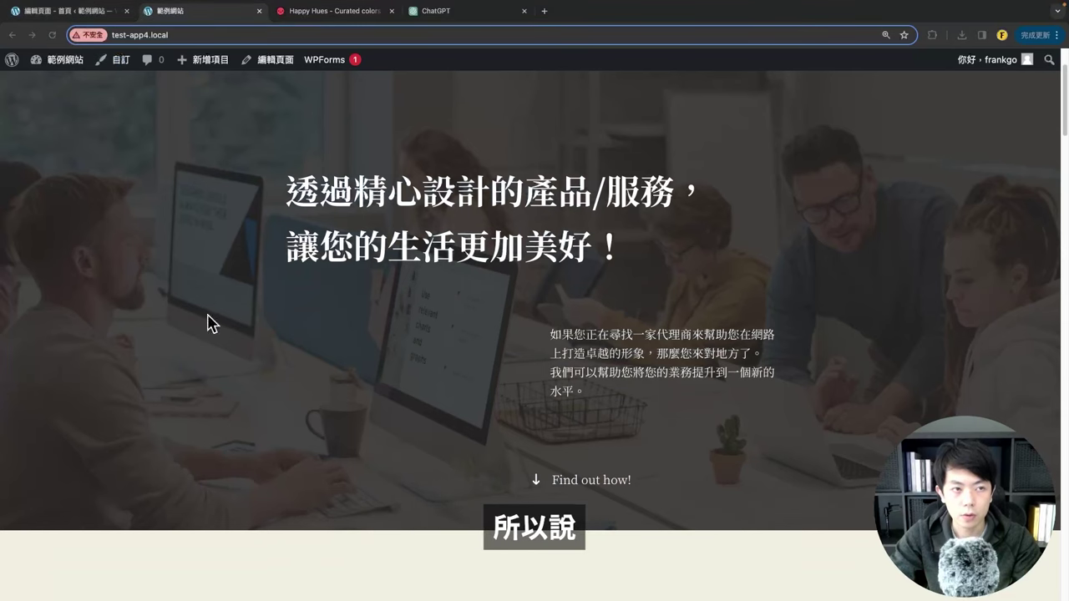
left_click(40, 15)
scroll(641, 421, "up", 3)
scroll(961, 376, "down", 1)
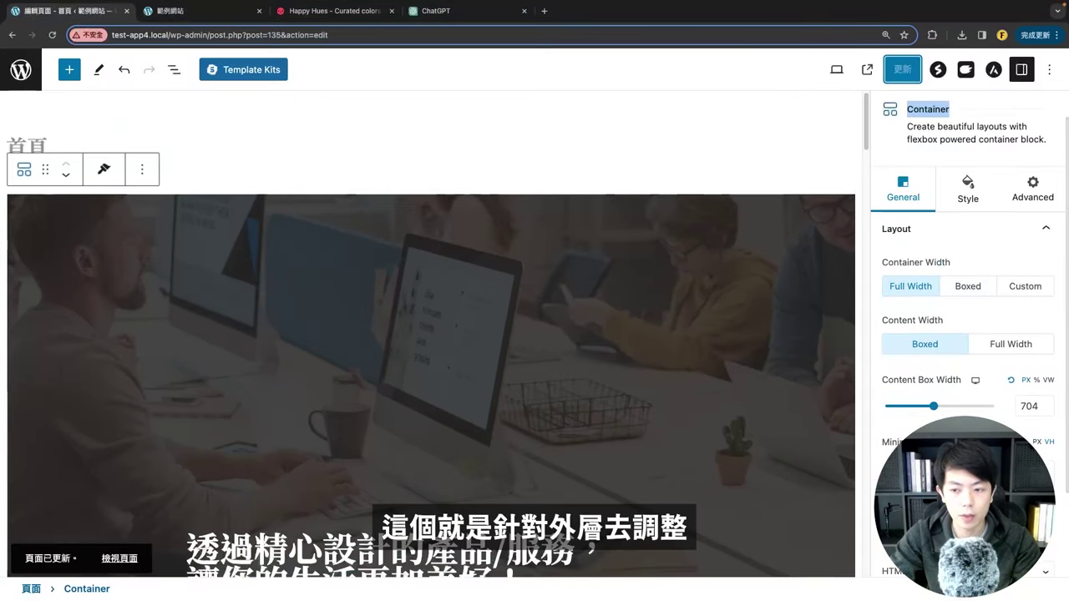
scroll(994, 368, "down", 3)
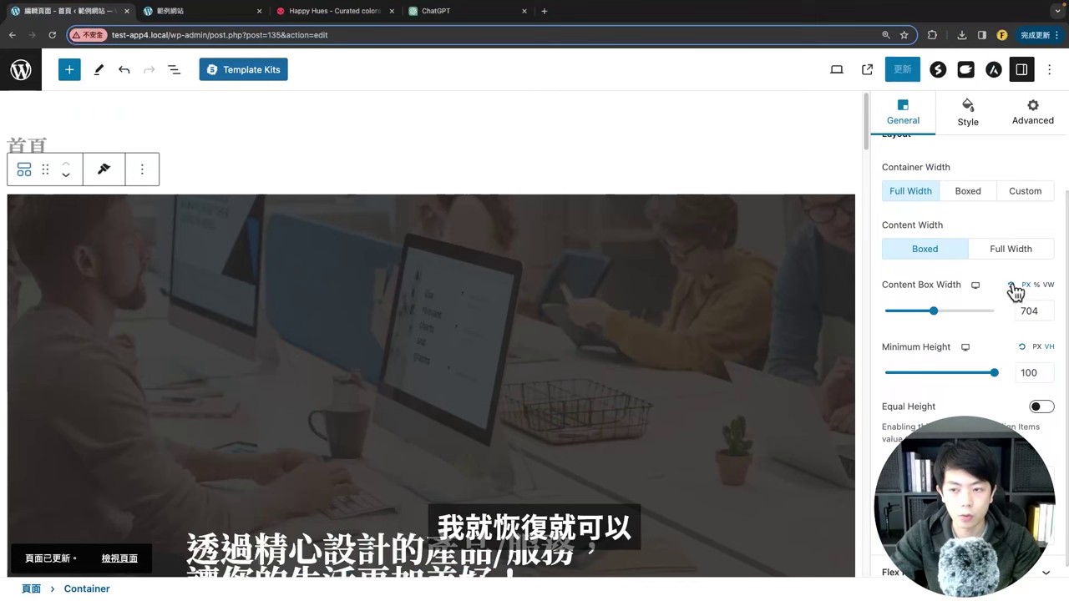
left_click(1010, 285)
Step: Adjust the hero Container's Minimum Height slider and look at the live site
scroll(334, 392, "down", 1)
scroll(402, 394, "down", 5)
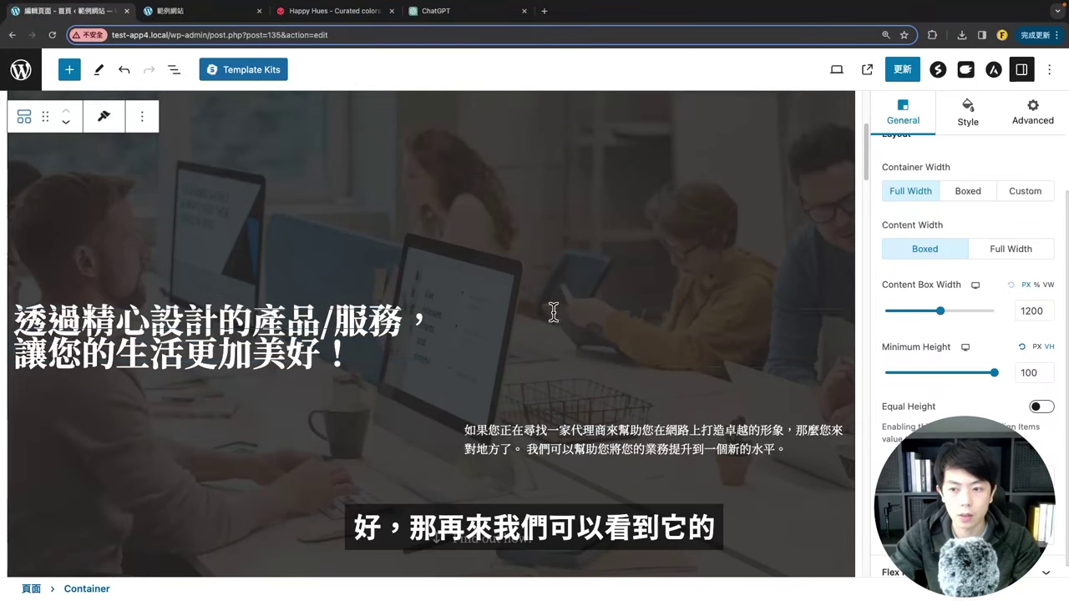
left_click_drag(884, 347, 948, 348)
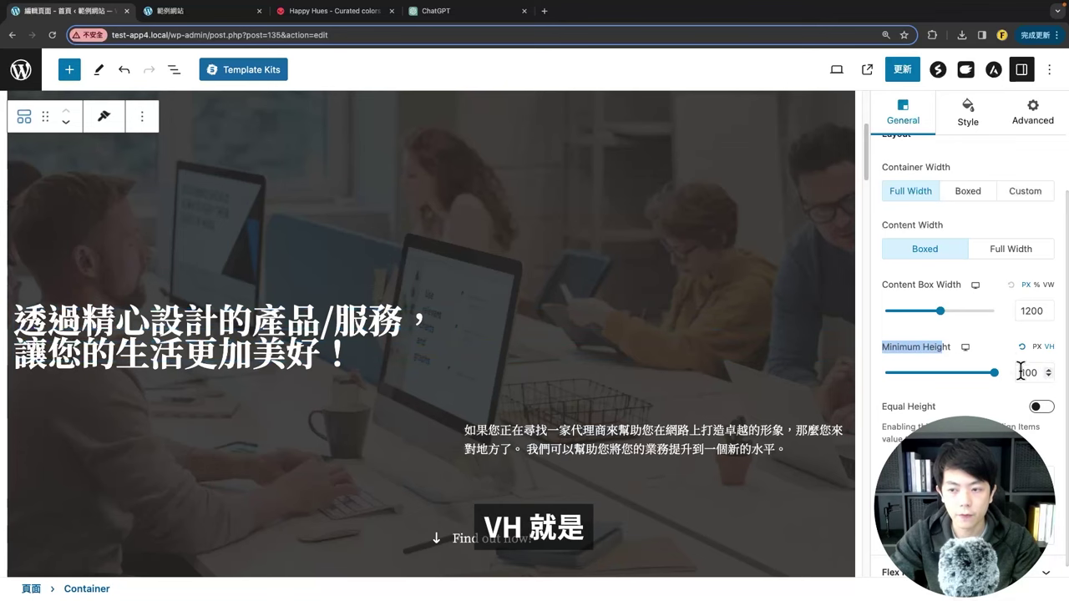
scroll(401, 231, "up", 5)
scroll(393, 269, "down", 3)
scroll(393, 239, "up", 1)
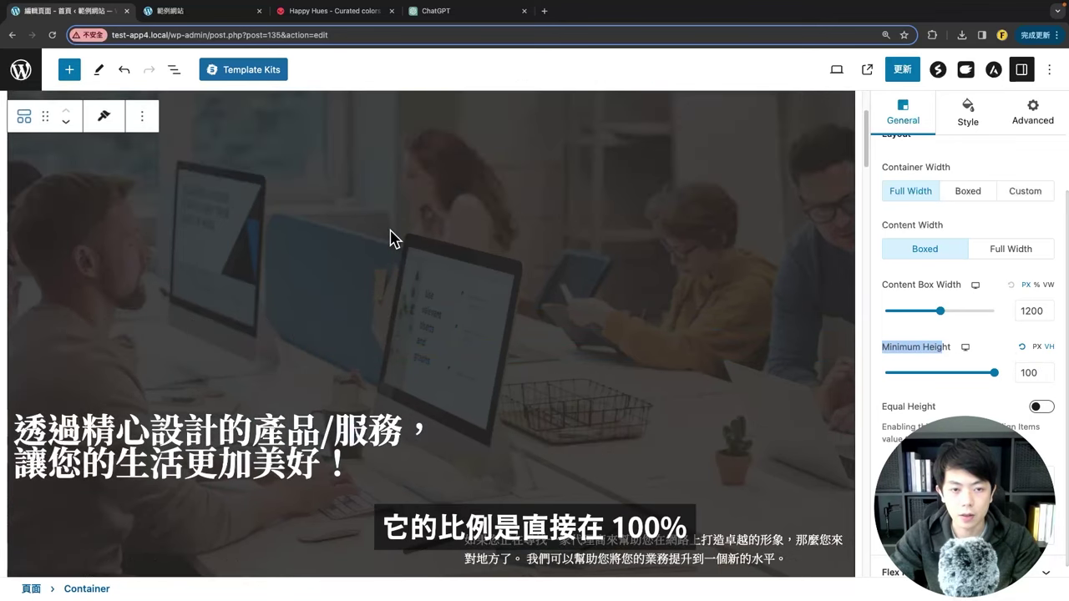
left_click(242, 11)
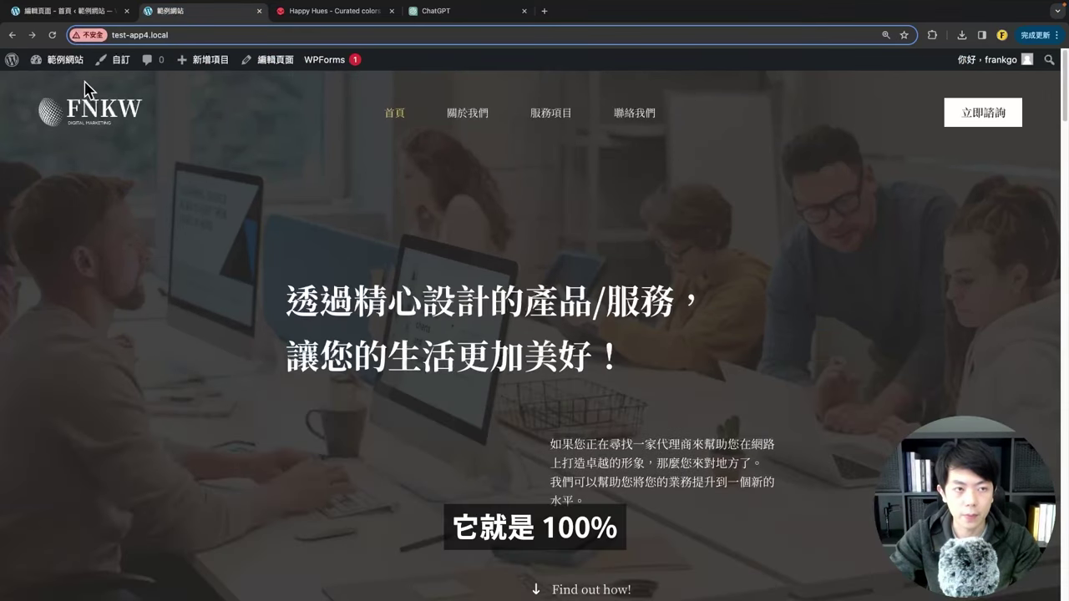
left_click(71, 12)
Step: Set the hero minimum height to 60, save, and check the reloaded live homepage
left_click_drag(993, 372, 951, 377)
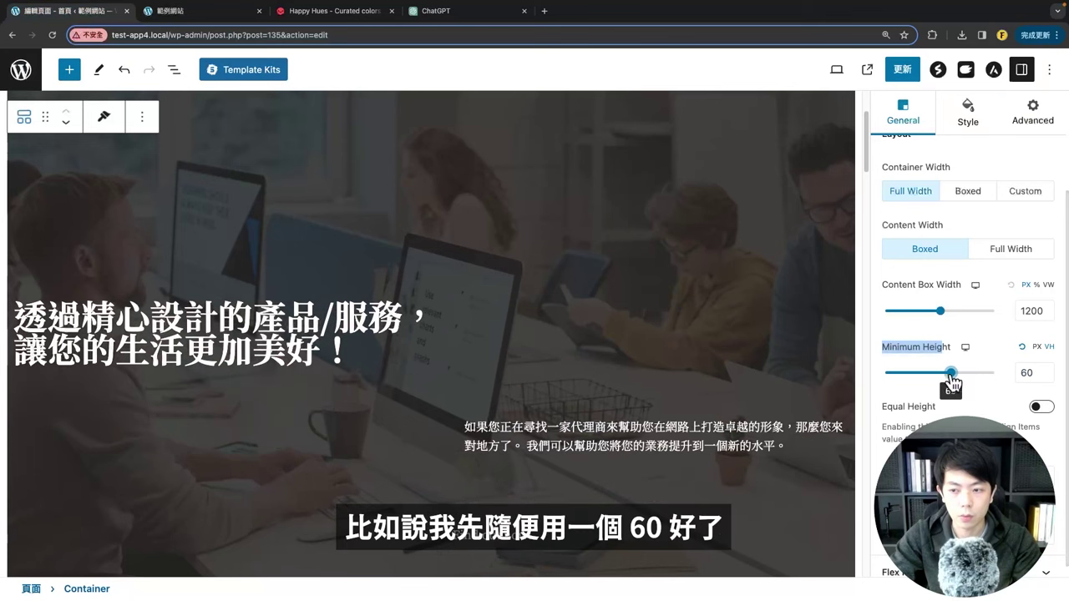
left_click(903, 69)
left_click(204, 12)
left_click(53, 35)
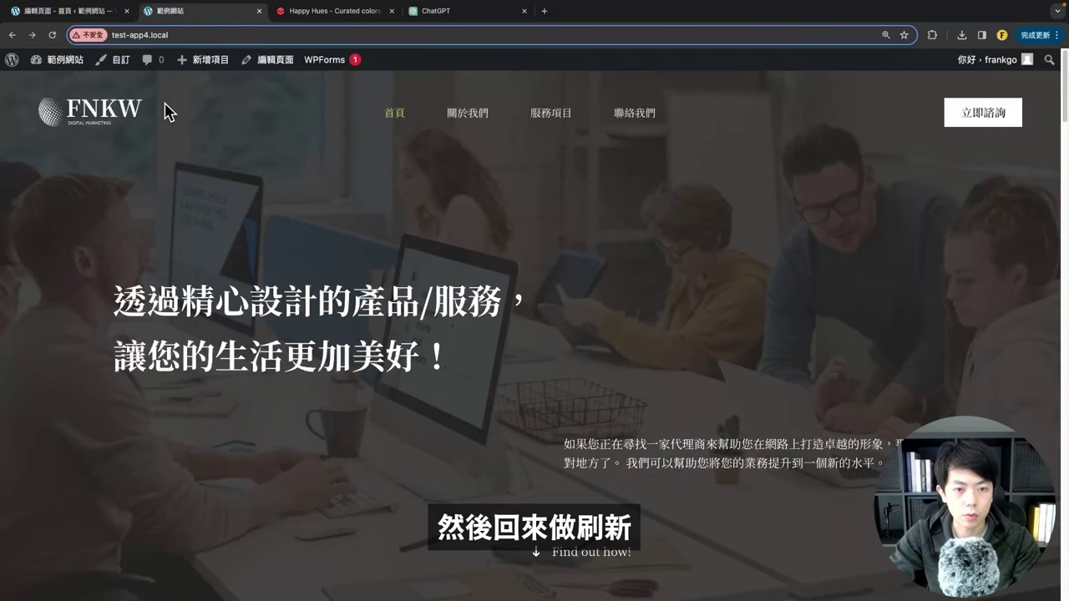
scroll(398, 351, "down", 4)
key("ctrl+shift+Tab")
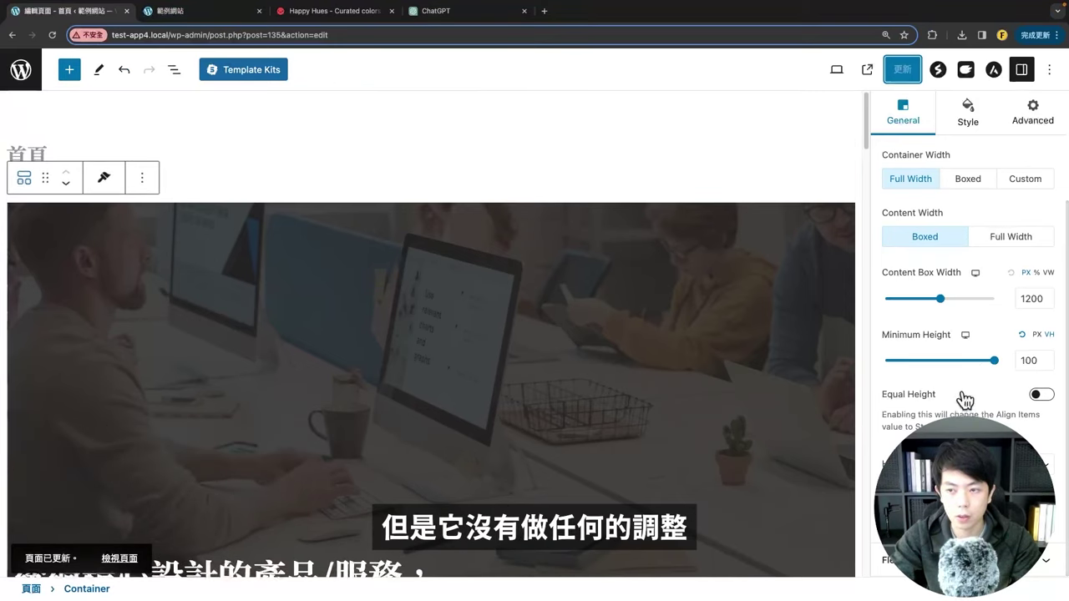
scroll(966, 404, "up", 5)
left_click(965, 234)
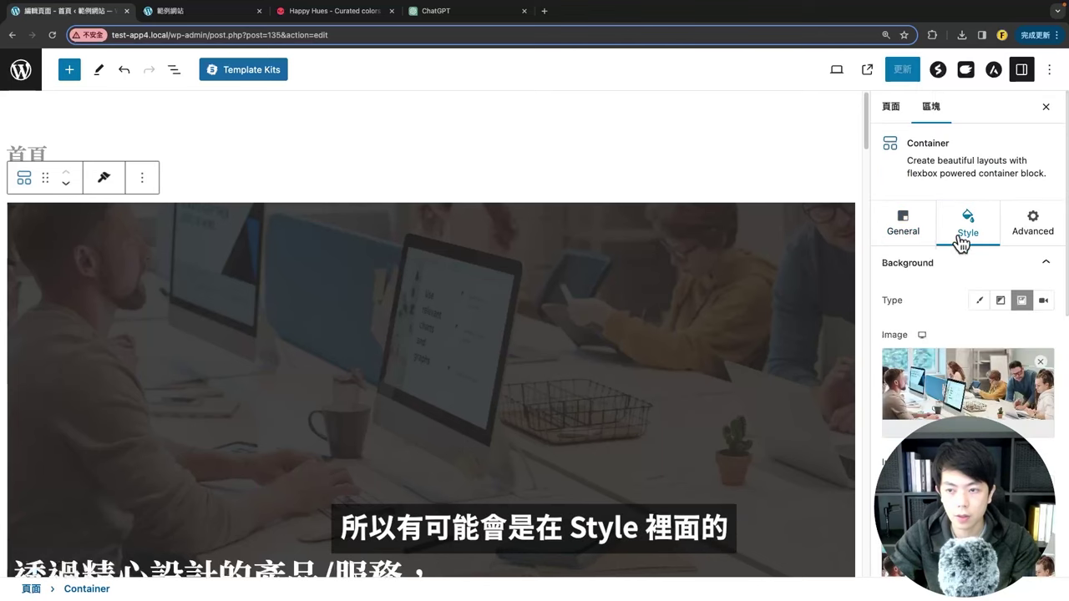
scroll(977, 380, "down", 5)
scroll(975, 401, "down", 10)
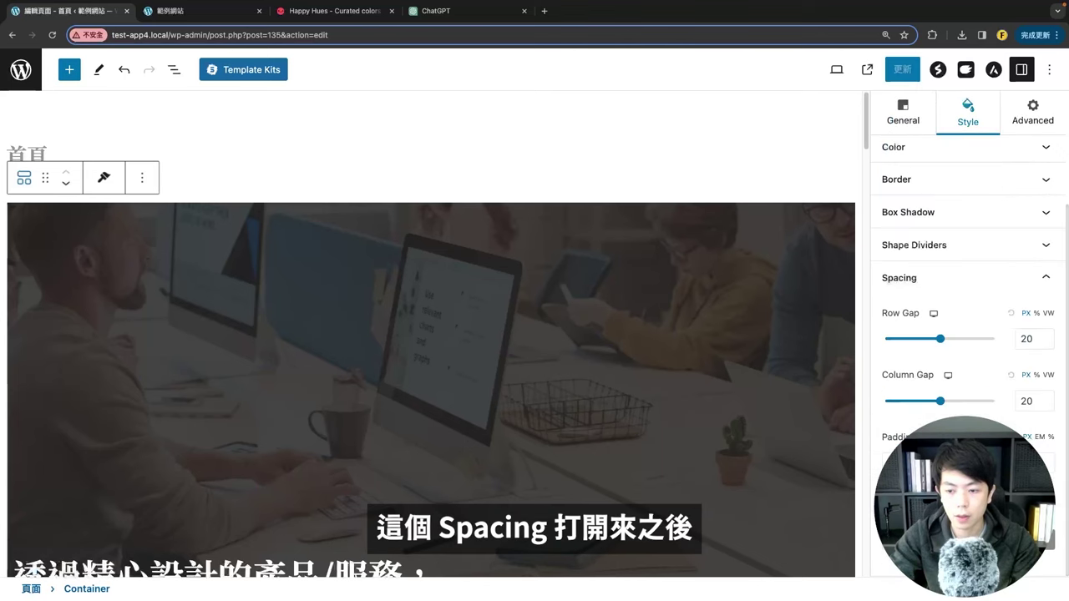
scroll(406, 394, "down", 4)
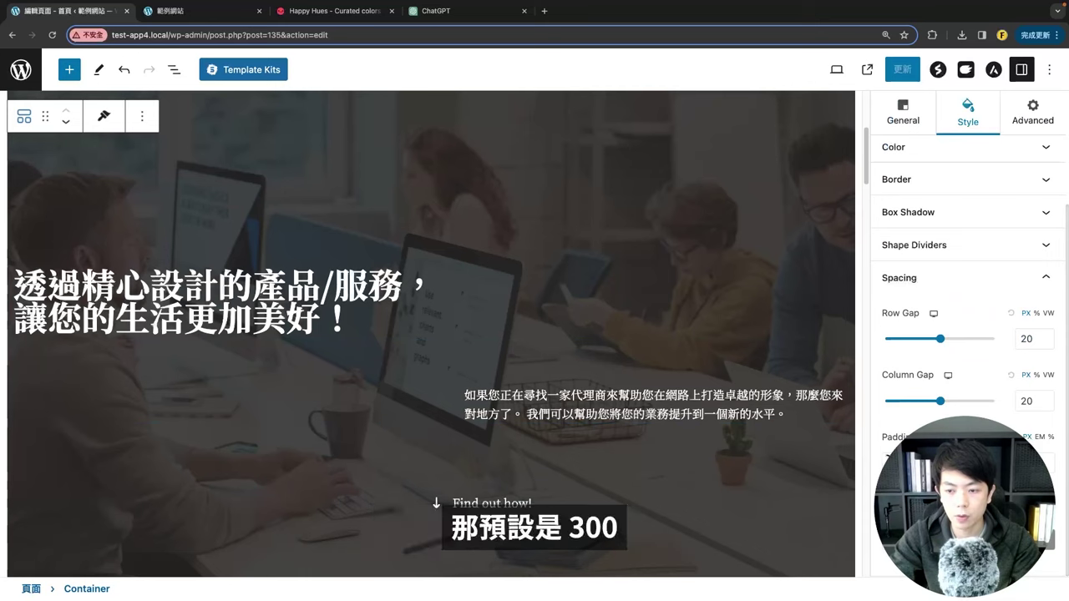
scroll(356, 293, "up", 1)
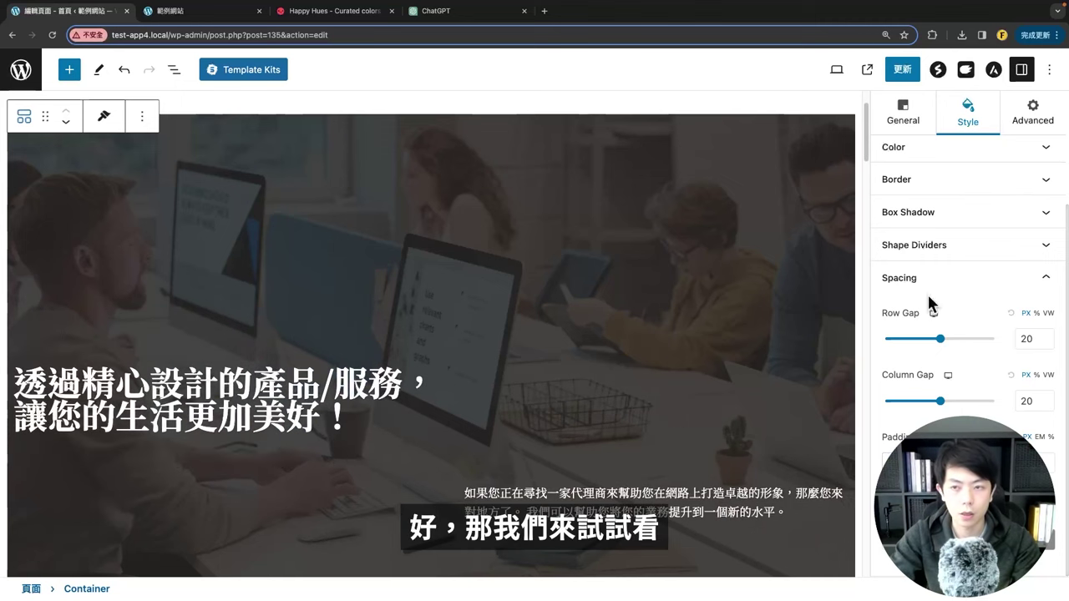
left_click(213, 17)
left_click(51, 35)
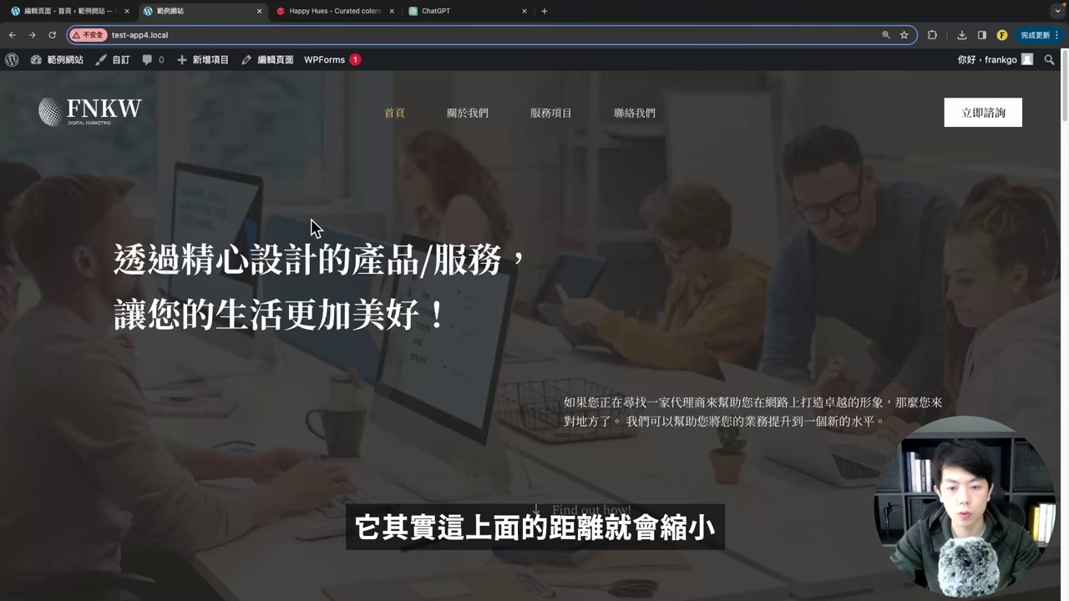
key("ctrl+shift+Tab")
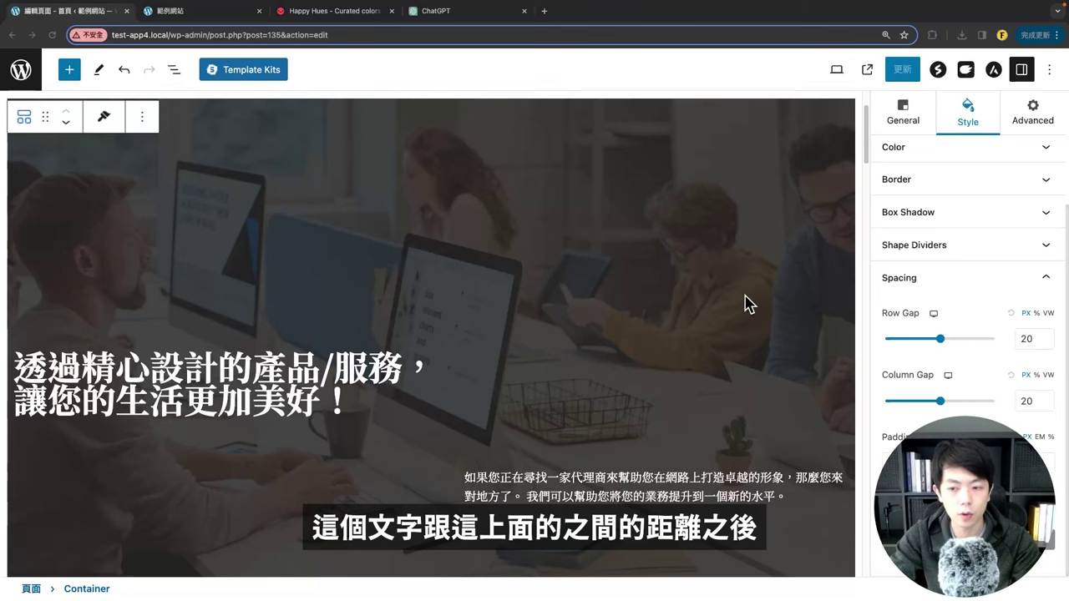
left_click(170, 14)
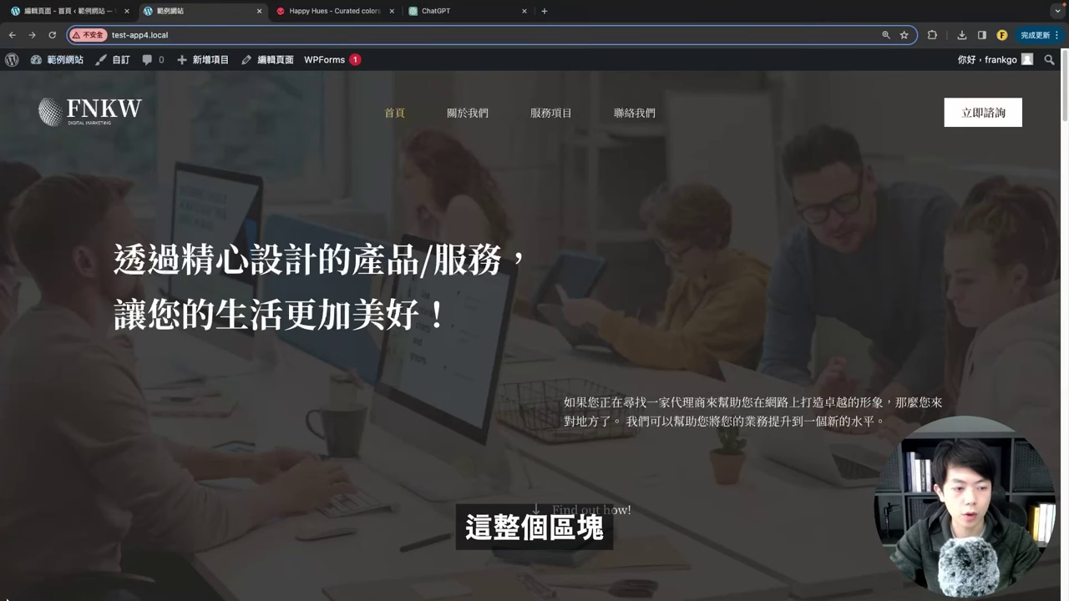
scroll(10, 564, "down", 4)
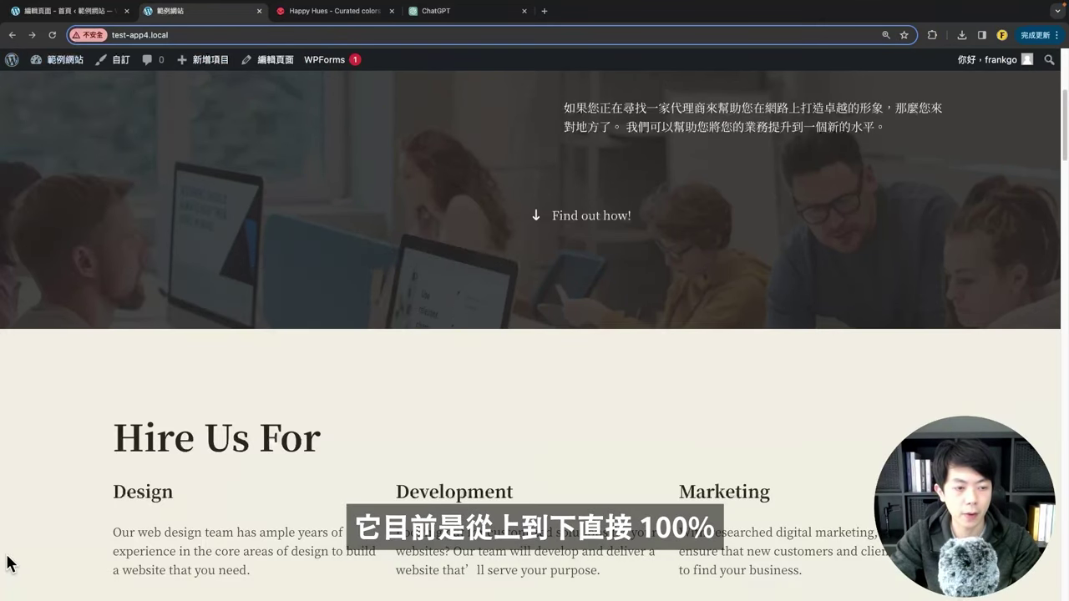
scroll(25, 468, "up", 4)
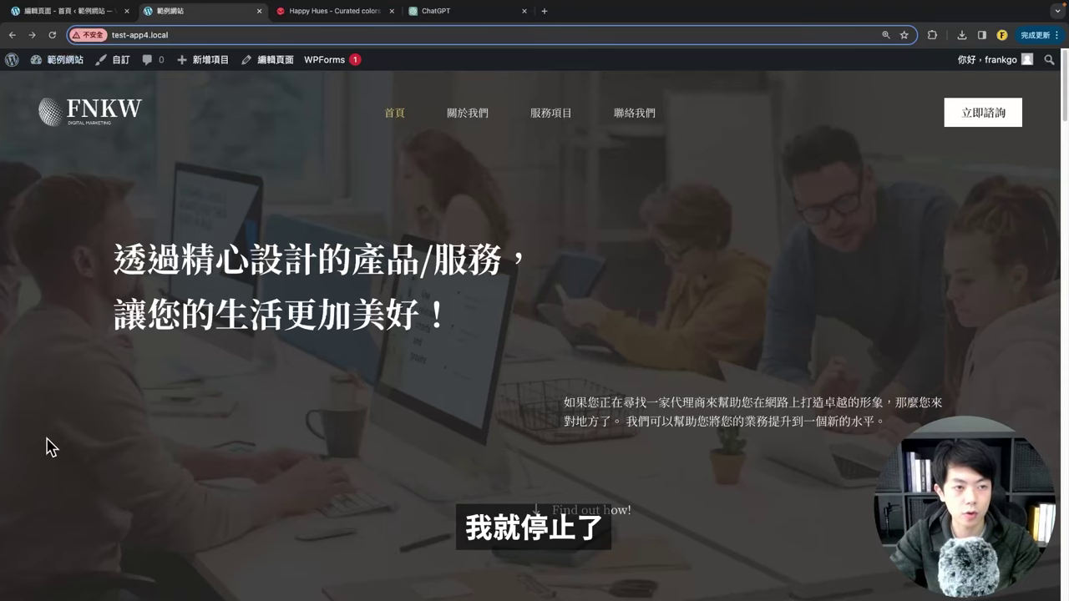
Step: Select the outermost hero Container and show its block settings
left_click(72, 12)
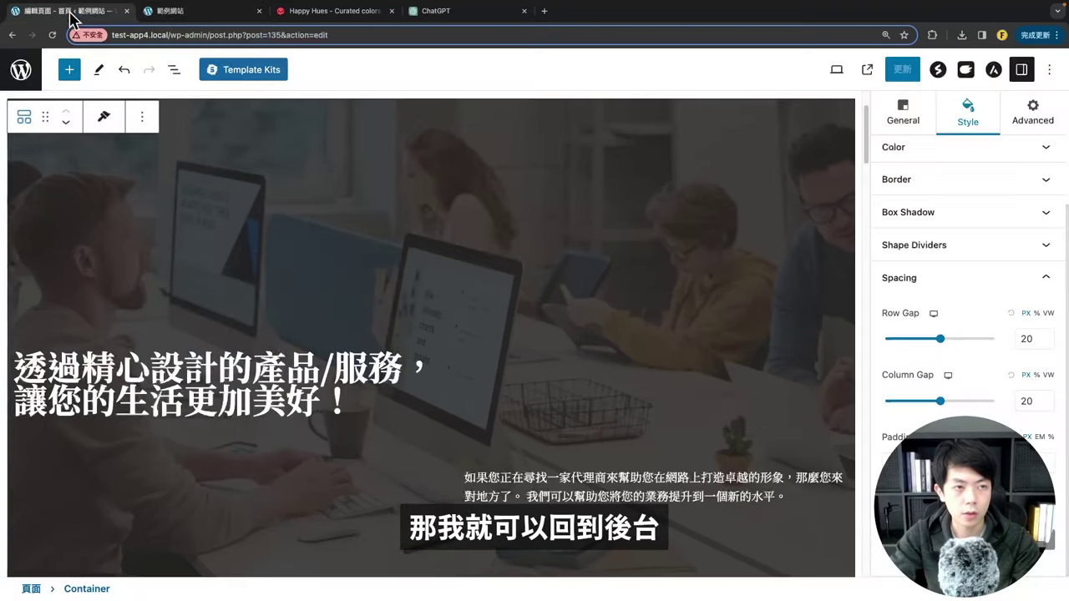
scroll(341, 282, "up", 2)
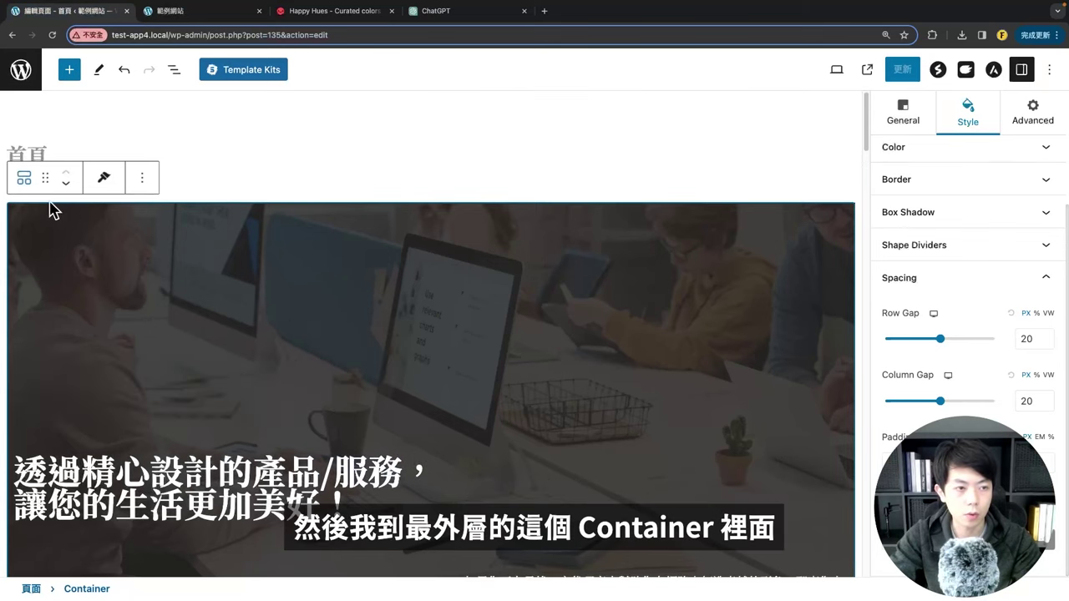
left_click(24, 177)
left_click(259, 281)
scroll(260, 282, "down", 3)
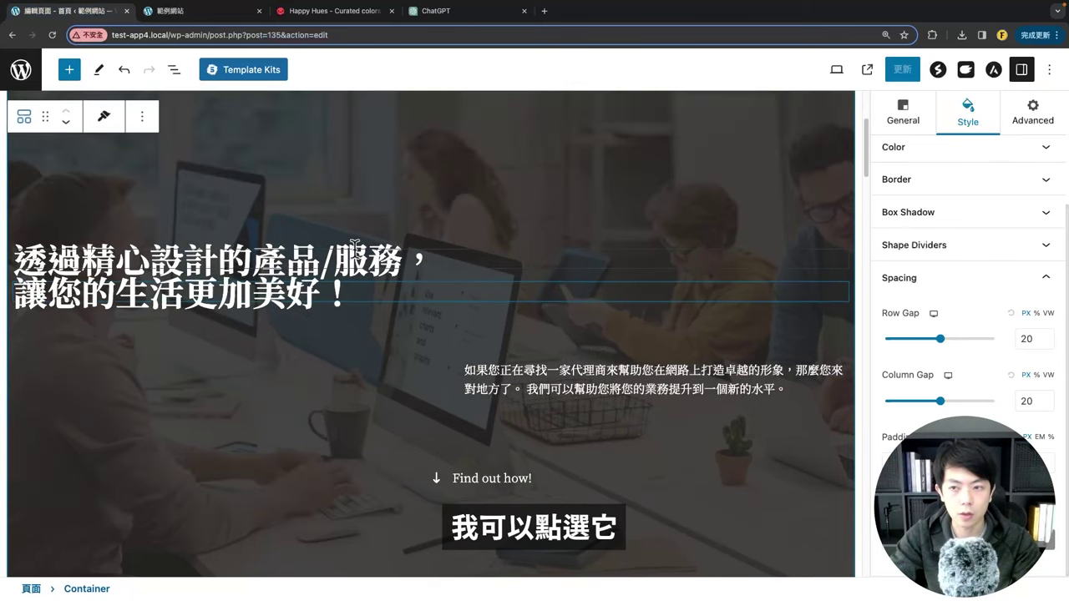
scroll(727, 272, "up", 3)
left_click(728, 272)
scroll(912, 169, "up", 1)
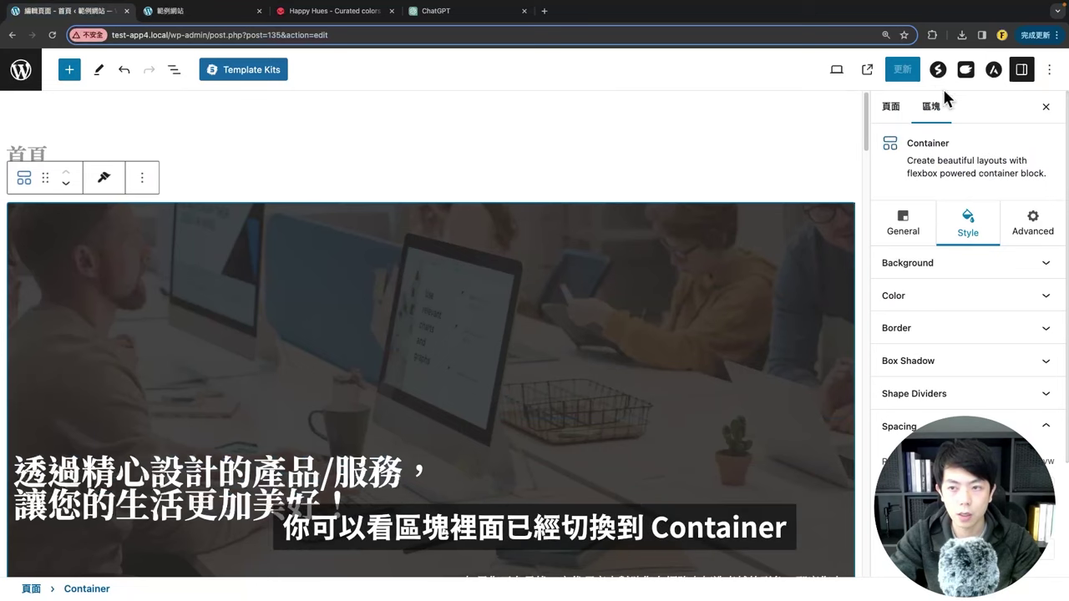
left_click_drag(912, 143, 969, 158)
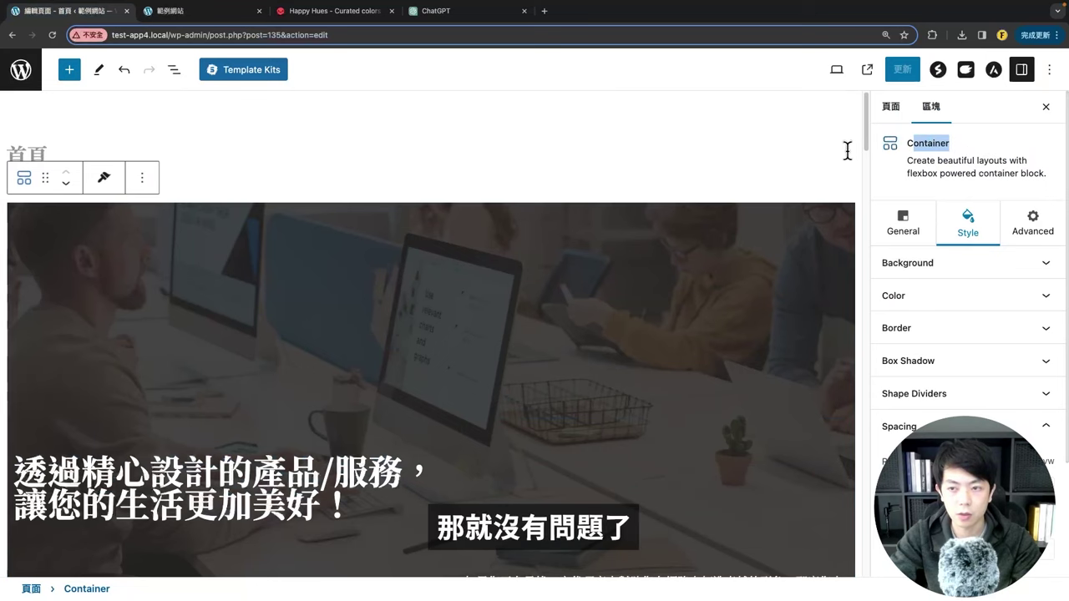
Step: Set the Container's Layout minimum height to 50 VH, save, and preview the live homepage
left_click(903, 223)
scroll(906, 380, "down", 3)
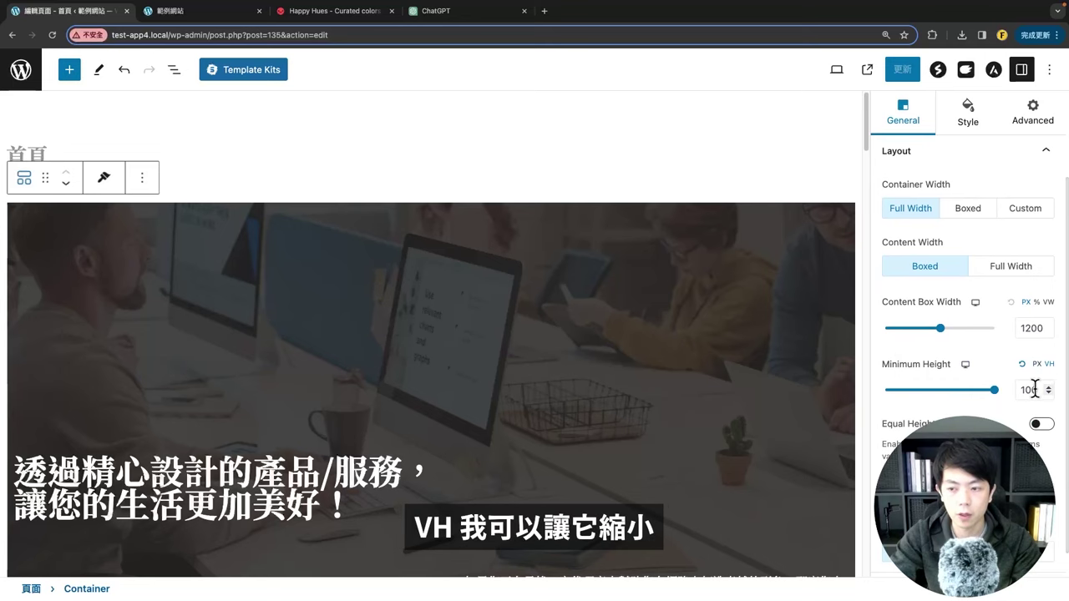
left_click_drag(998, 398, 939, 394)
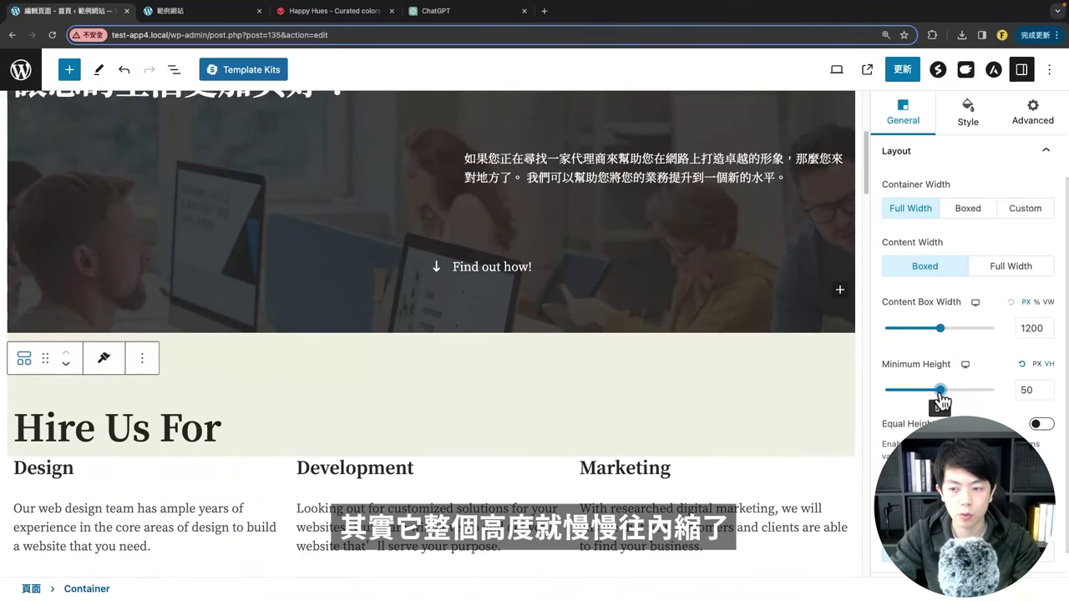
left_click(902, 69)
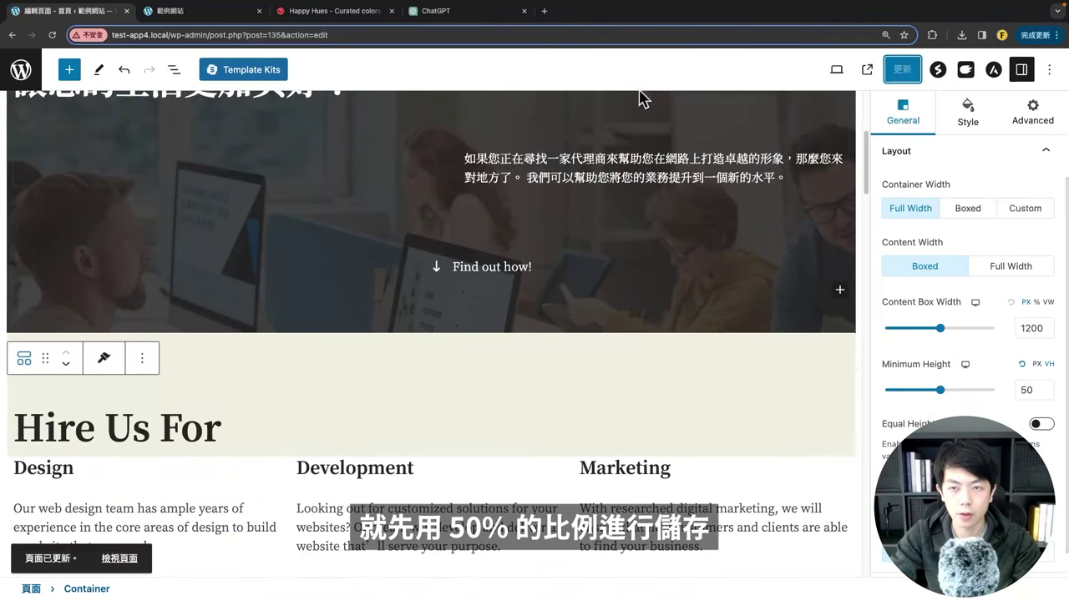
left_click(171, 11)
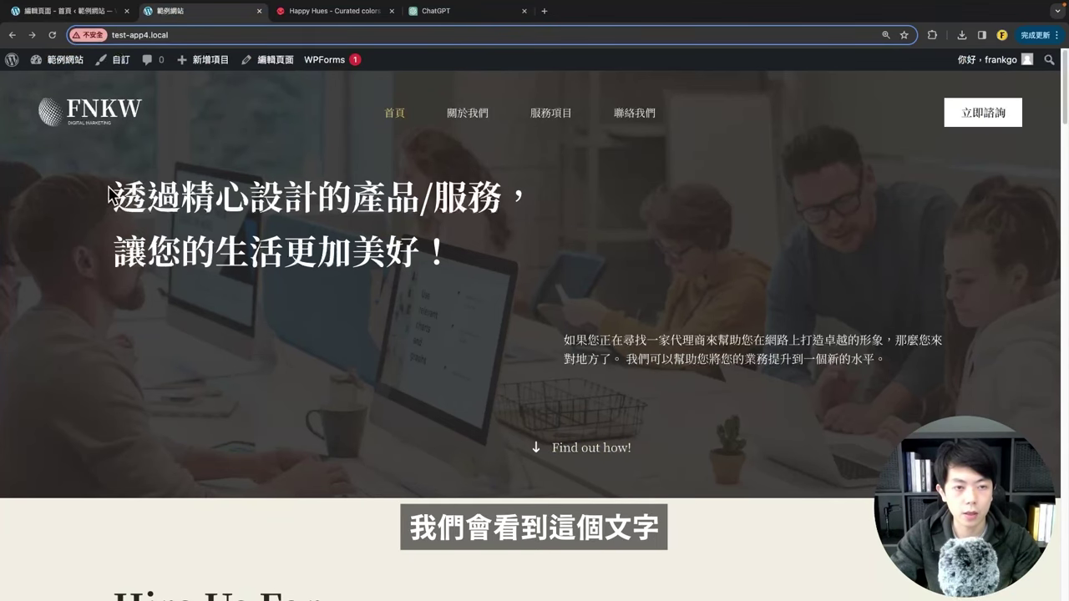
left_click(75, 12)
scroll(398, 381, "up", 3)
Step: Check the hero heading's spacing, then show the outer Container's Style > Spacing settings
left_click(156, 178)
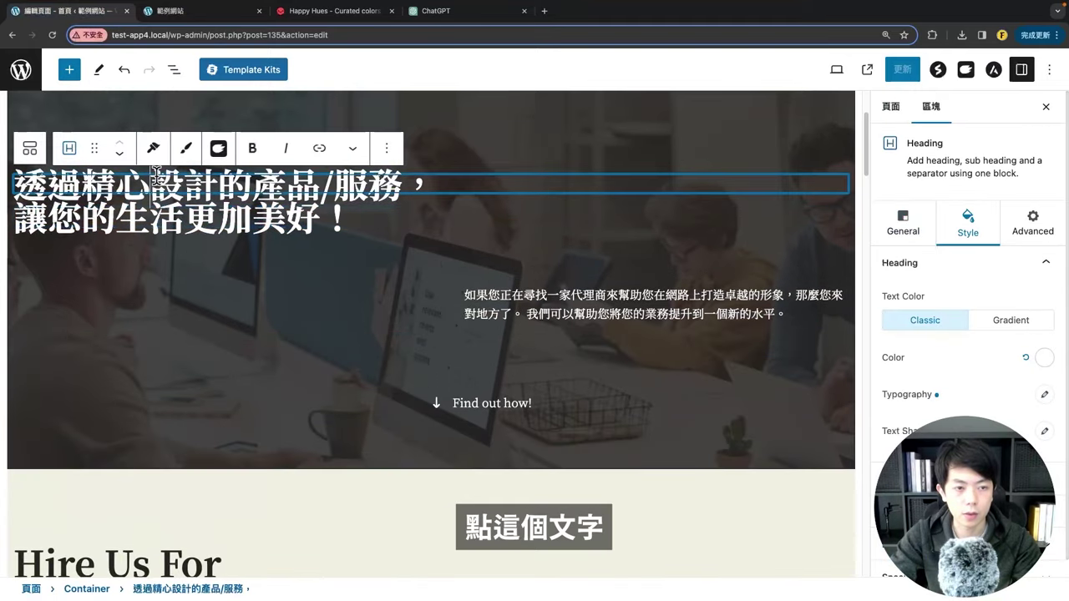
scroll(942, 200, "down", 1)
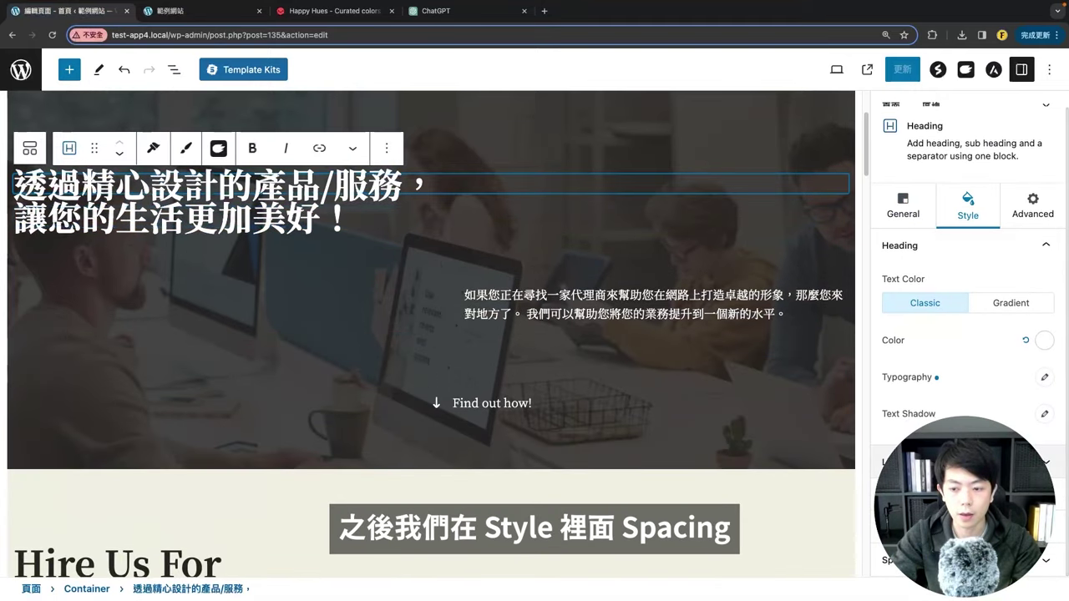
left_click(887, 562)
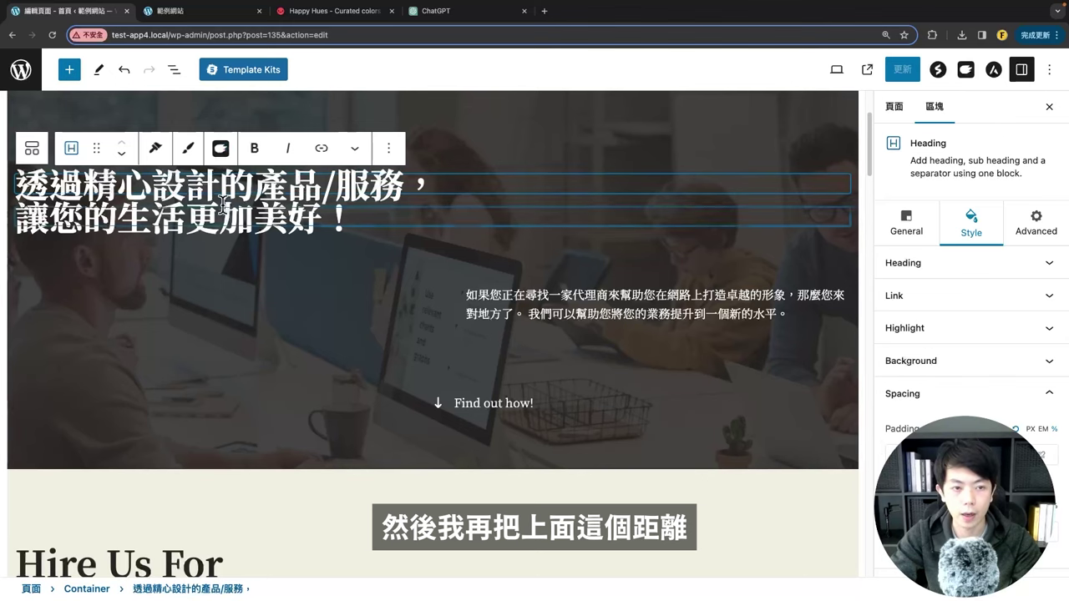
scroll(395, 223, "up", 3)
left_click(396, 224)
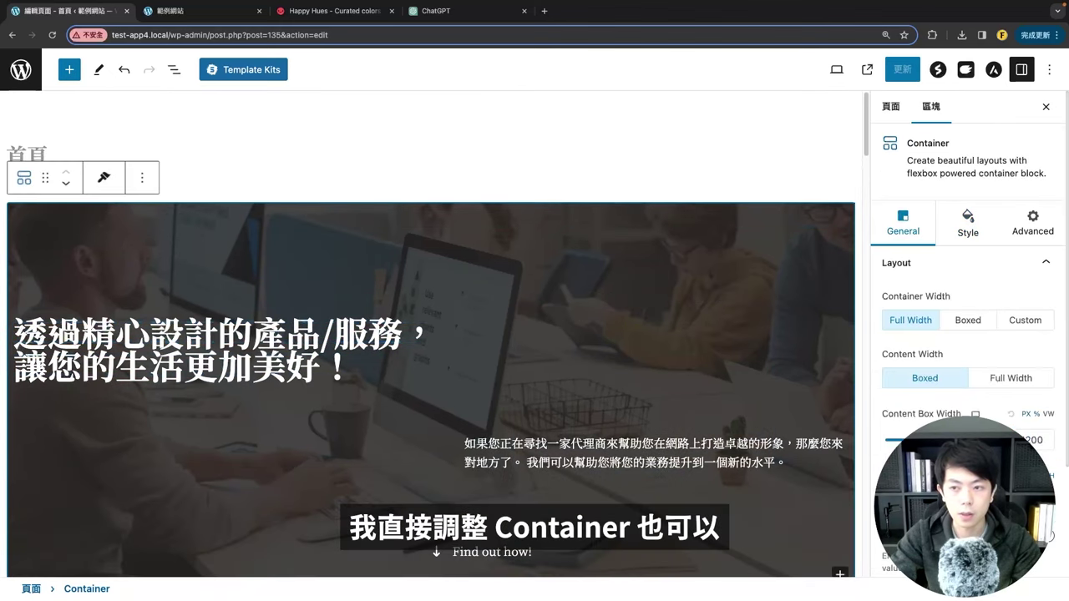
left_click(968, 226)
scroll(972, 336, "down", 10)
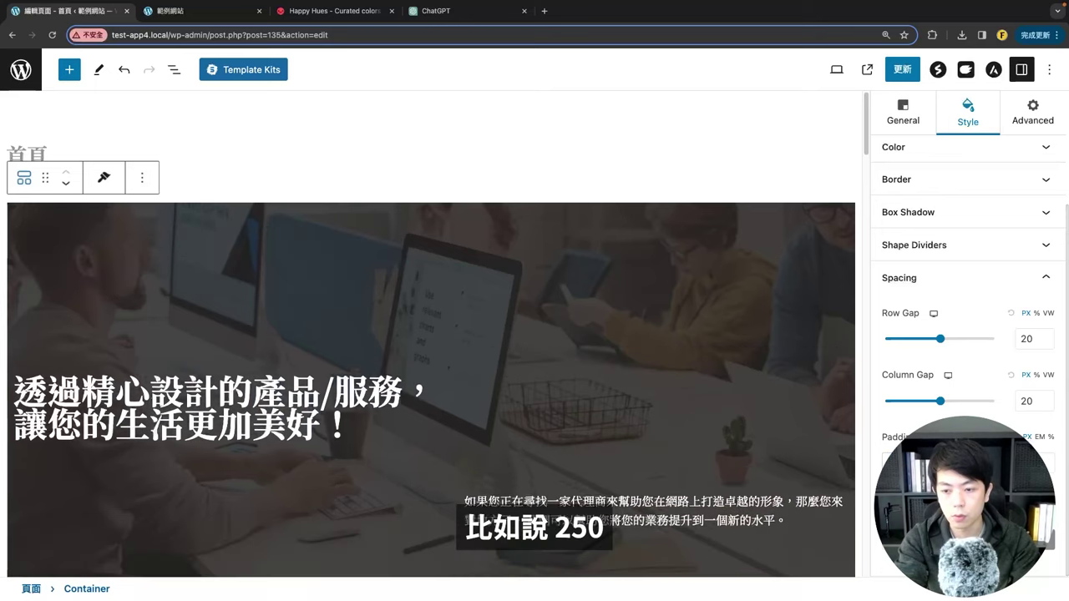
Step: Save the homepage, reload the live site, and preview it zoomed out and back at 125%
left_click(900, 77)
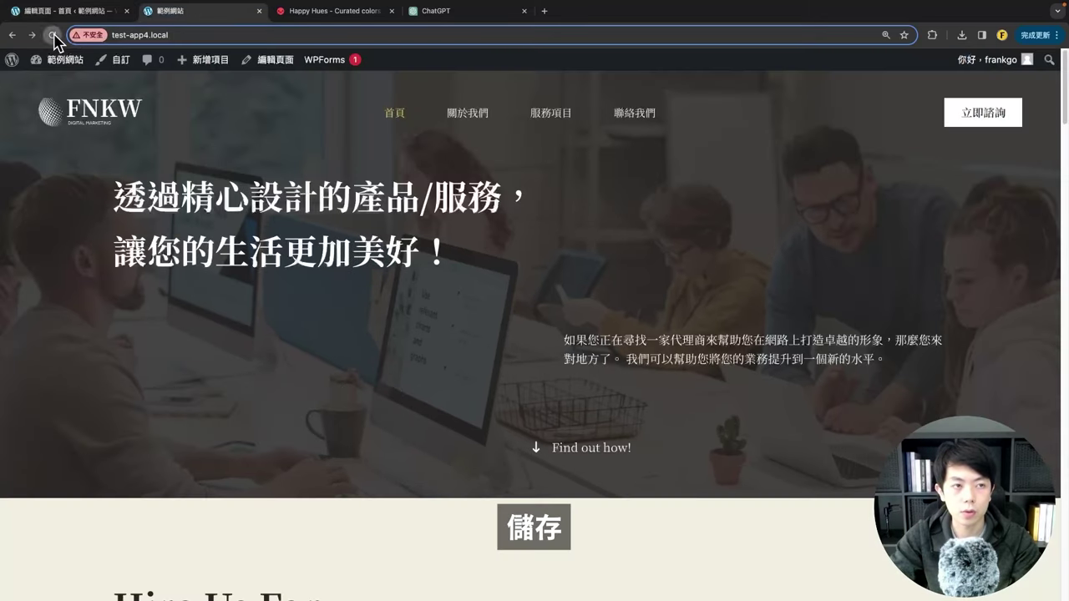
left_click(53, 35)
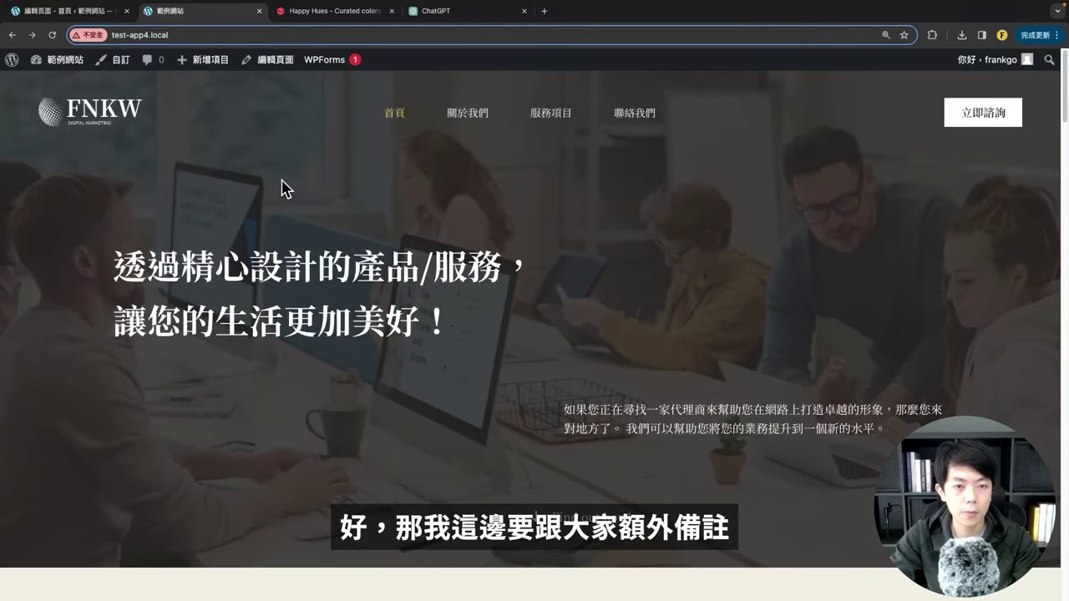
left_click(886, 35)
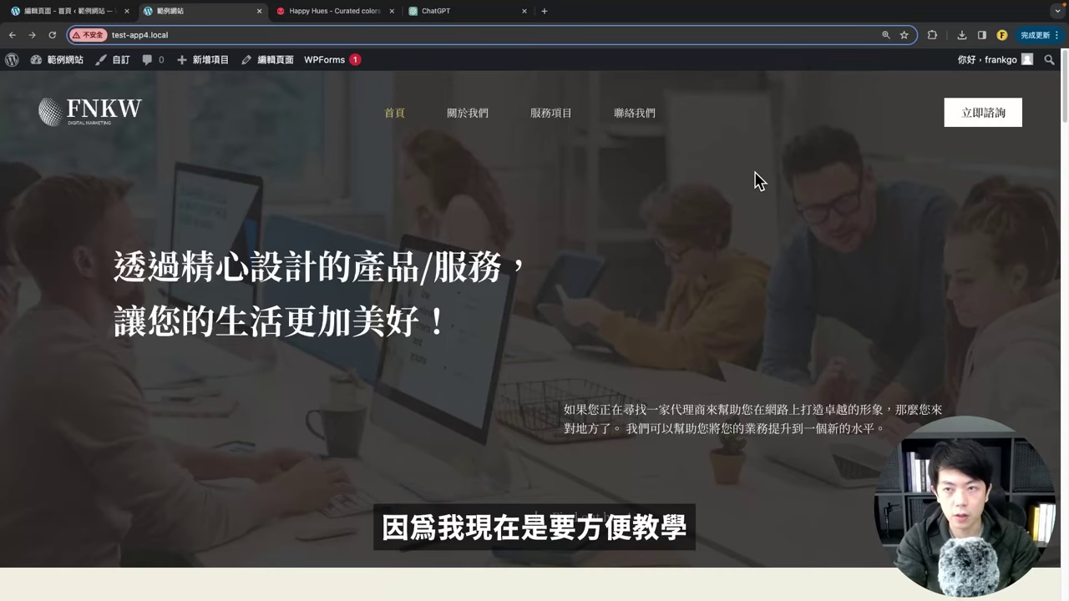
key("ctrl+minus")
key("ctrl+minus")
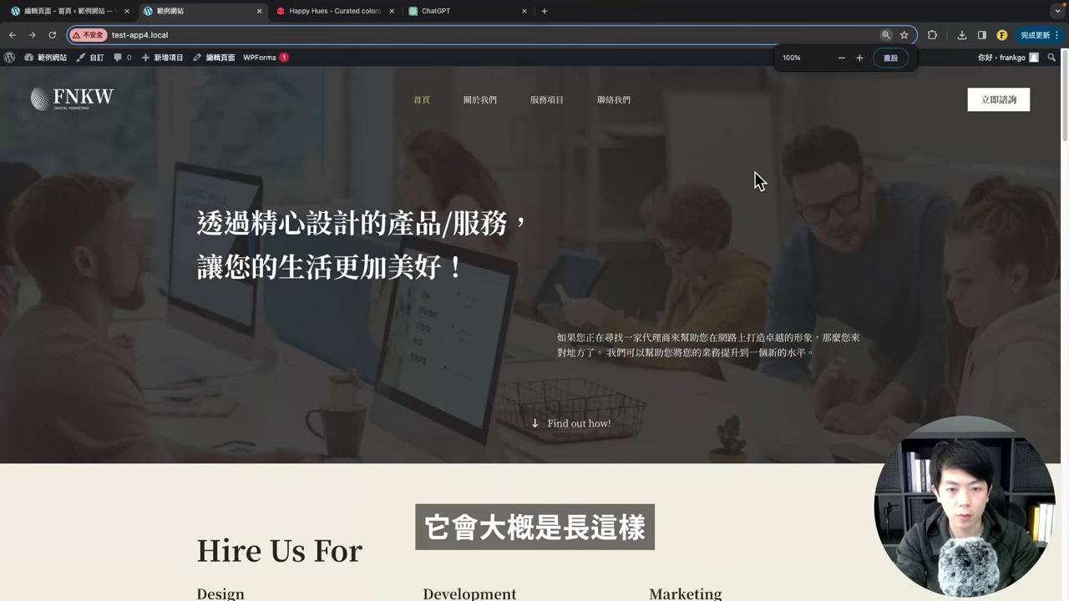
key("ctrl+plus")
key("ctrl+plus")
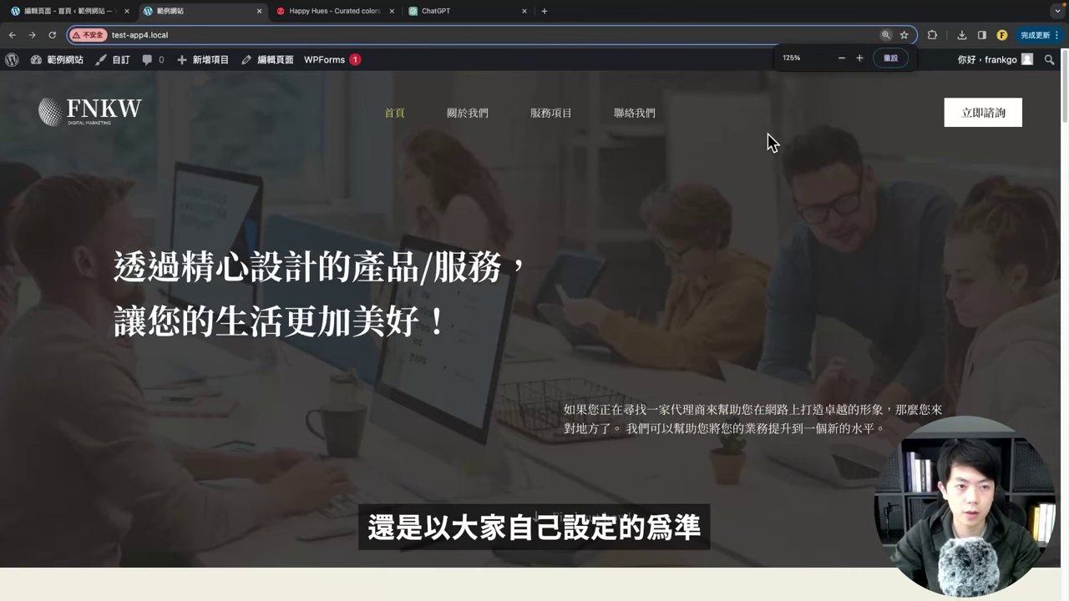
scroll(558, 269, "up", 1)
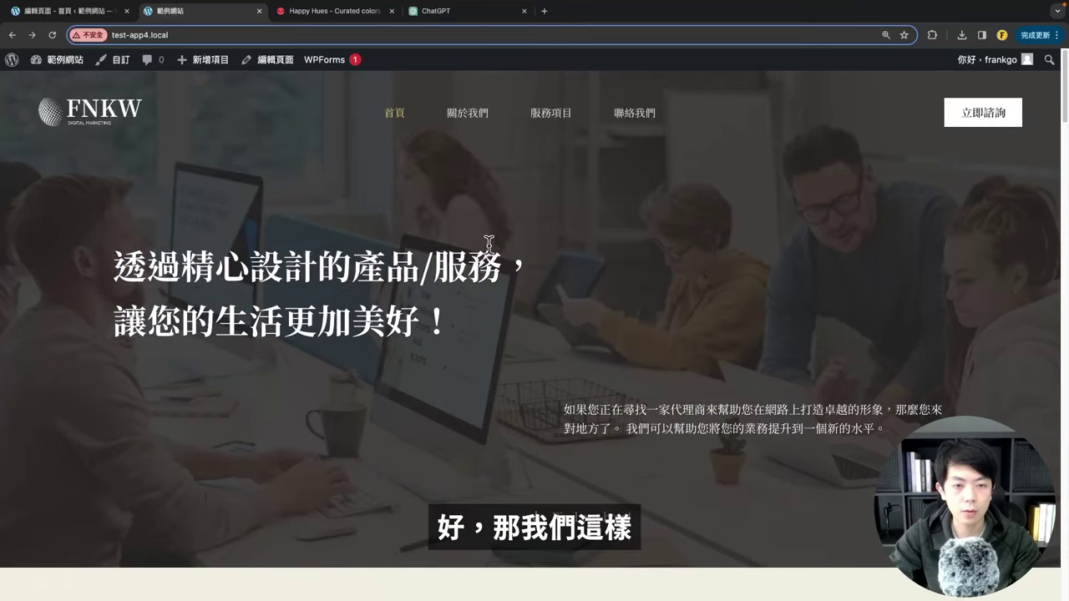
scroll(693, 292, "down", 1)
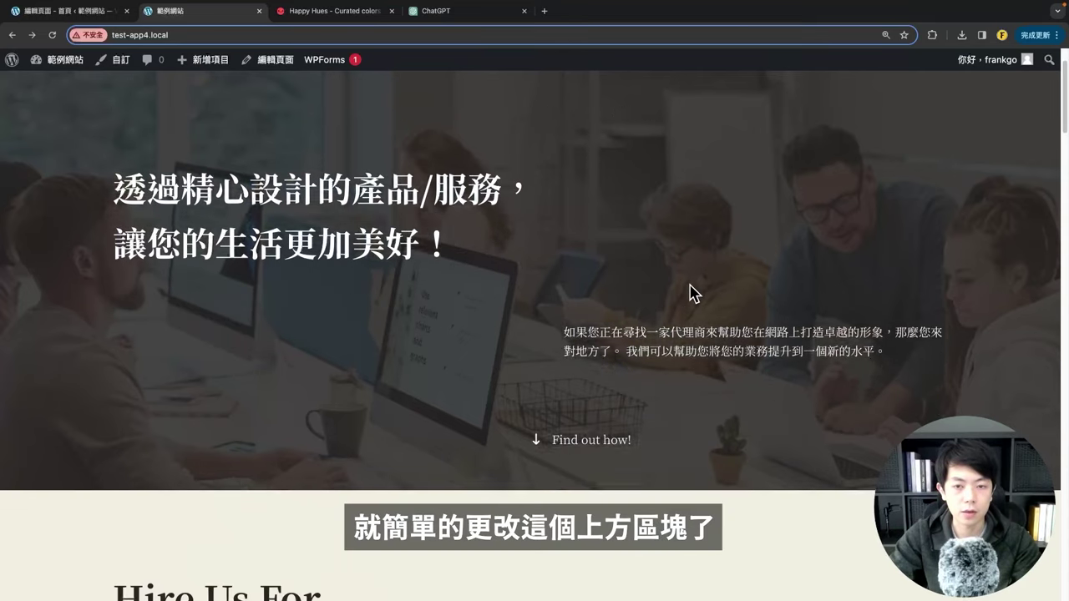
scroll(502, 186, "up", 1)
scroll(504, 185, "down", 5)
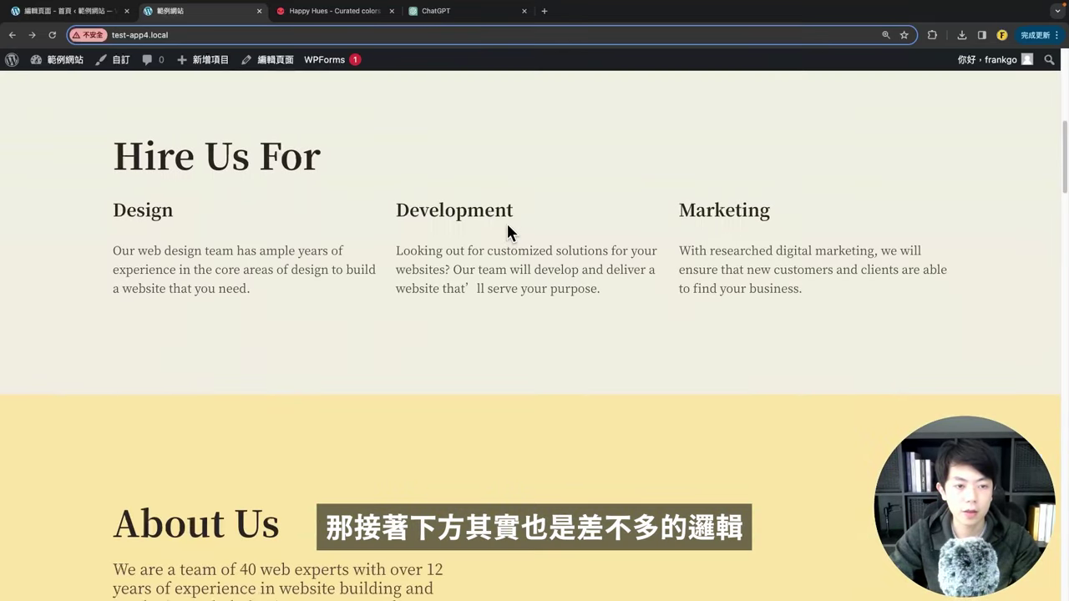
Step: Return to the homepage editor and scroll back to the hero section
left_click(67, 11)
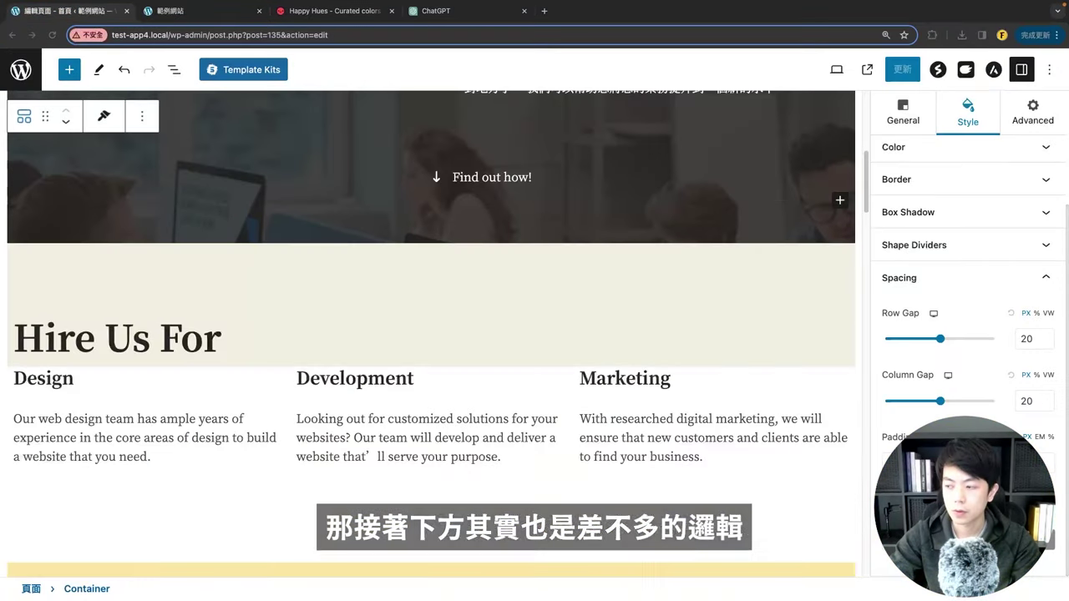
scroll(823, 396, "down", 5)
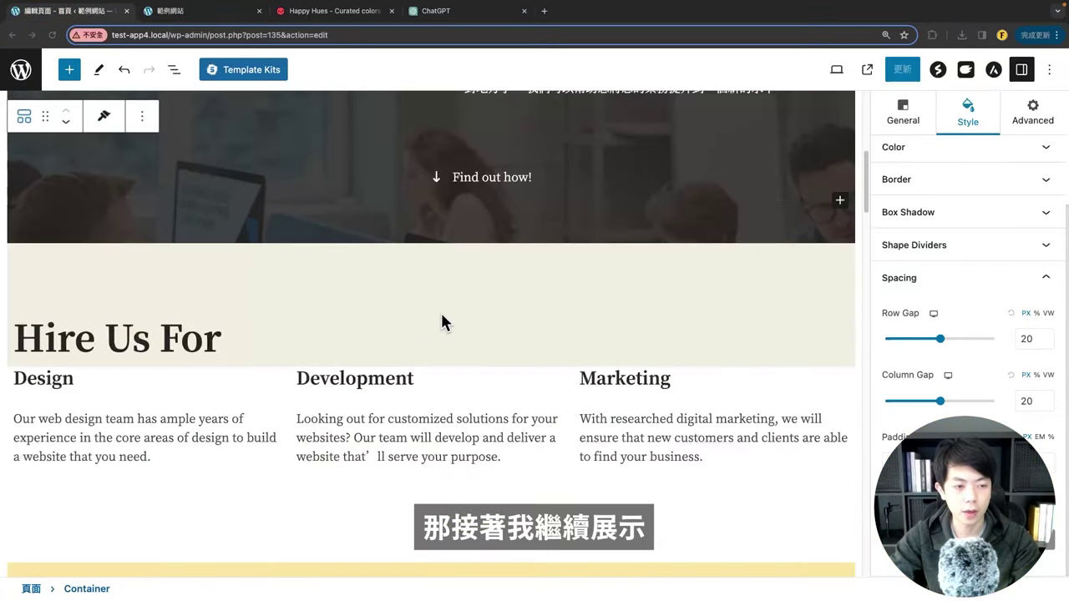
scroll(439, 322, "down", 3)
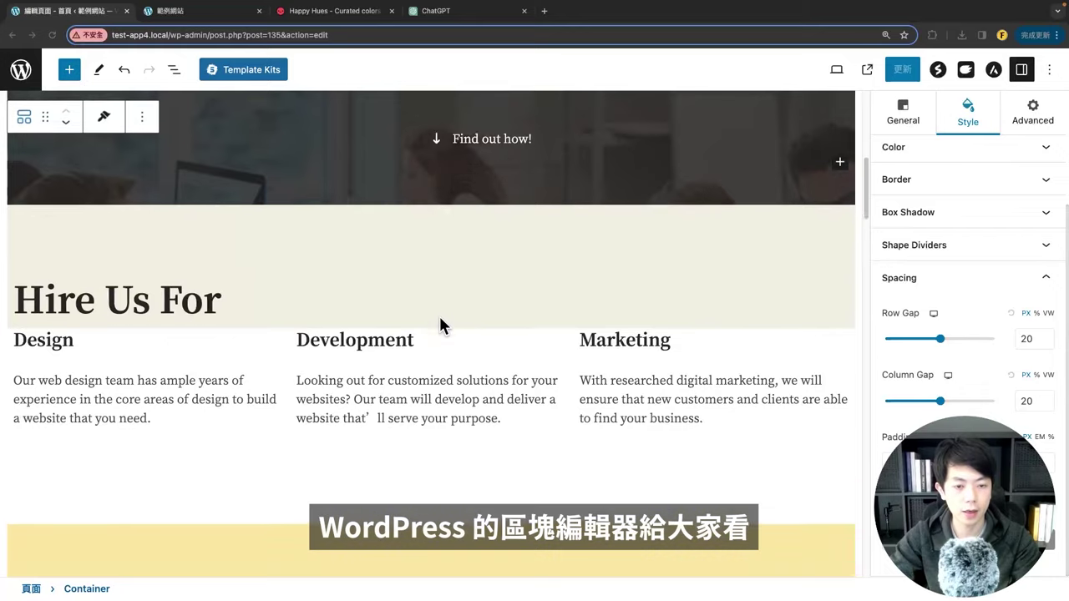
scroll(368, 316, "up", 4)
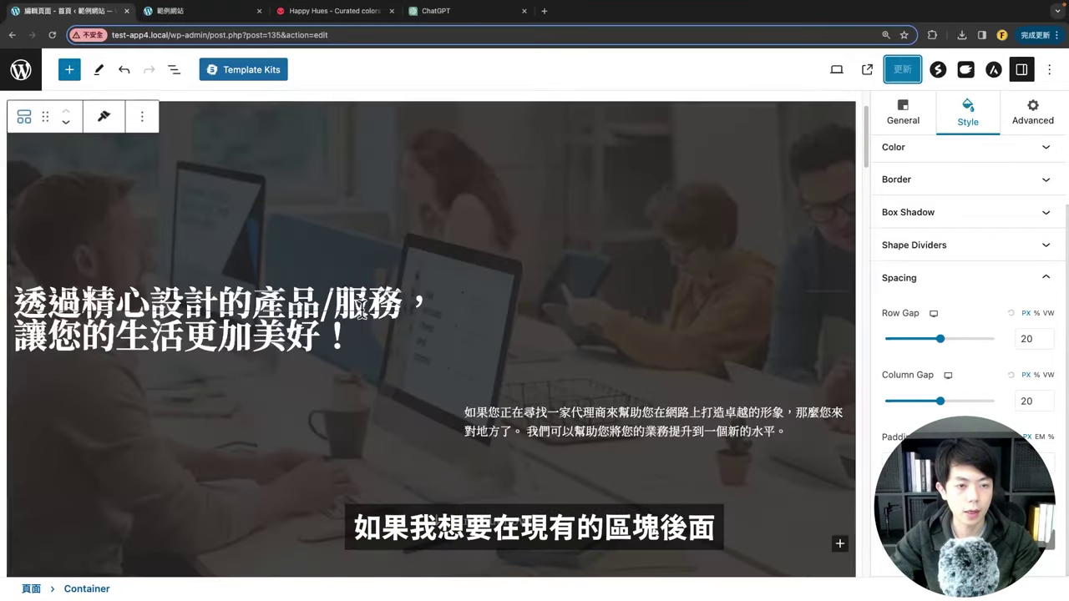
scroll(362, 307, "down", 15)
scroll(368, 316, "up", 10)
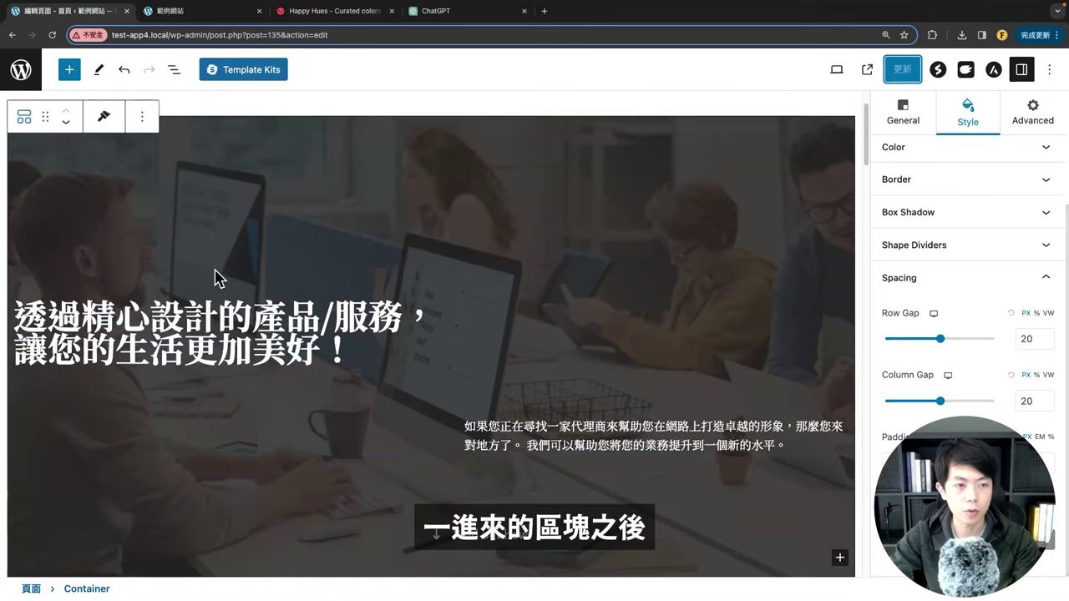
scroll(201, 387, "down", 2)
scroll(219, 360, "down", 2)
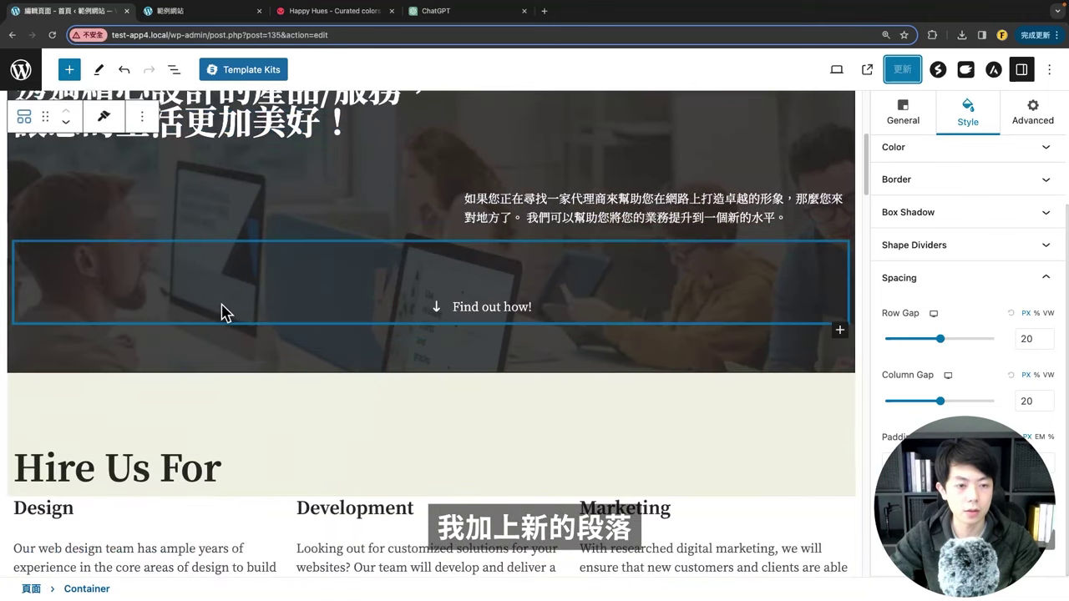
scroll(255, 238, "up", 5)
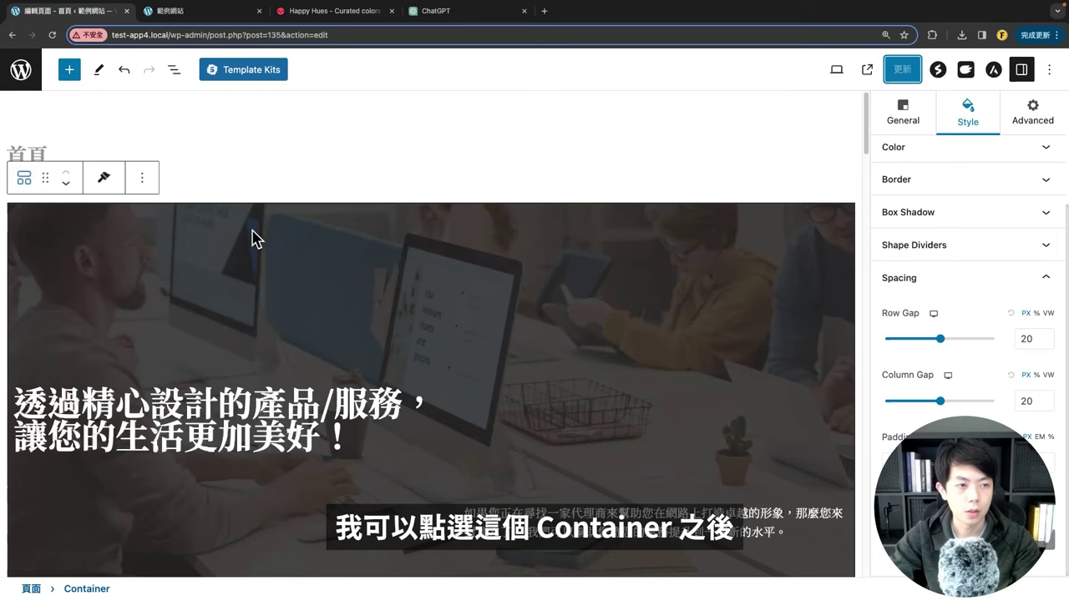
Step: Select the hero Container block and bring up its extra options menu
left_click(25, 179)
left_click(338, 324)
left_click(144, 179)
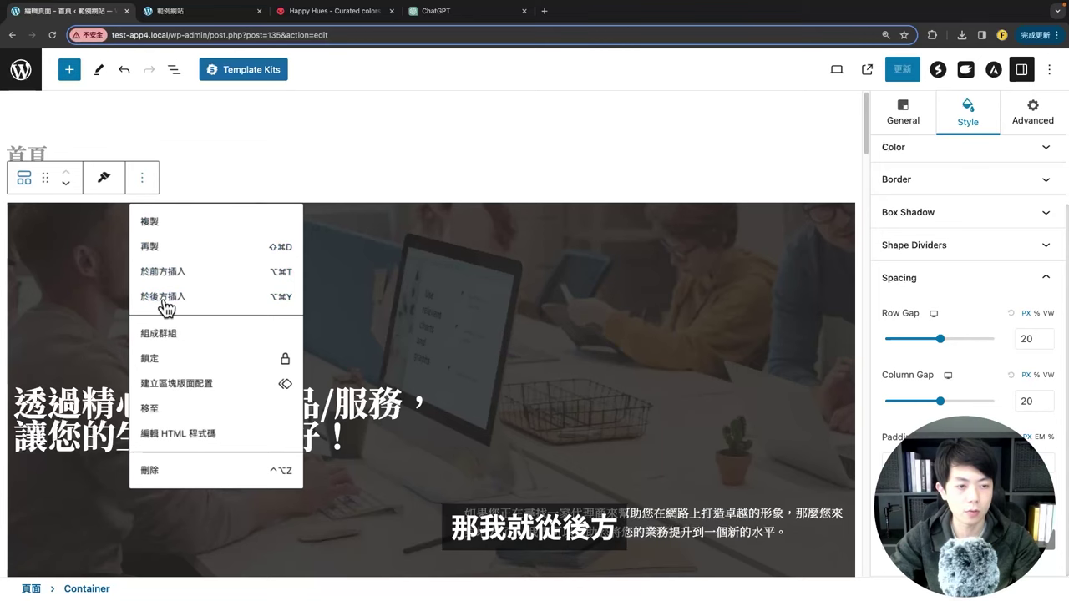
Step: Place a Spectra Container after the hero and give it a three-column layout
left_click(165, 306)
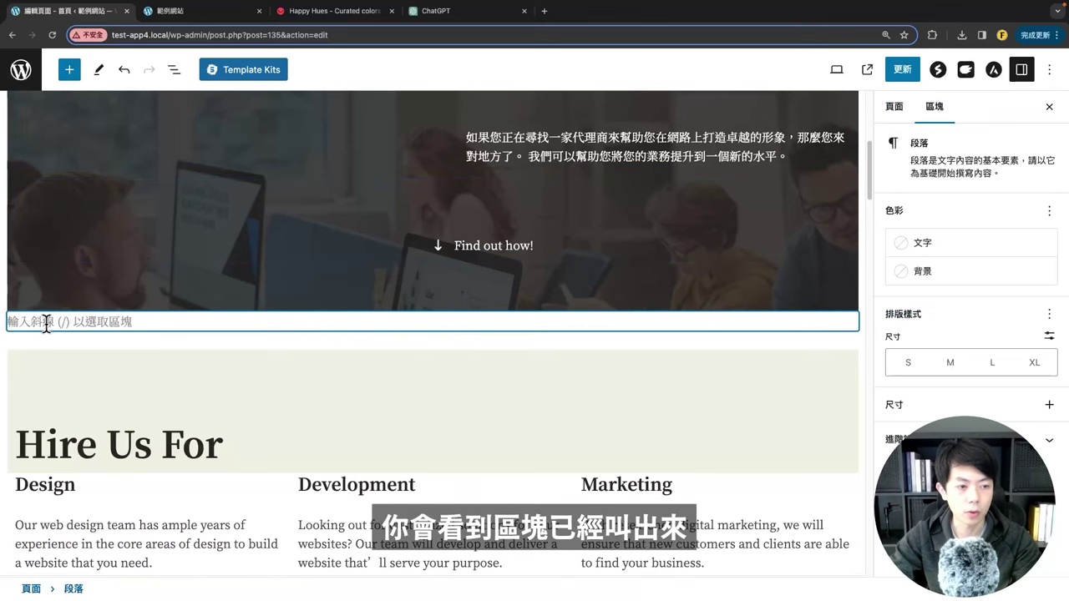
left_click(70, 71)
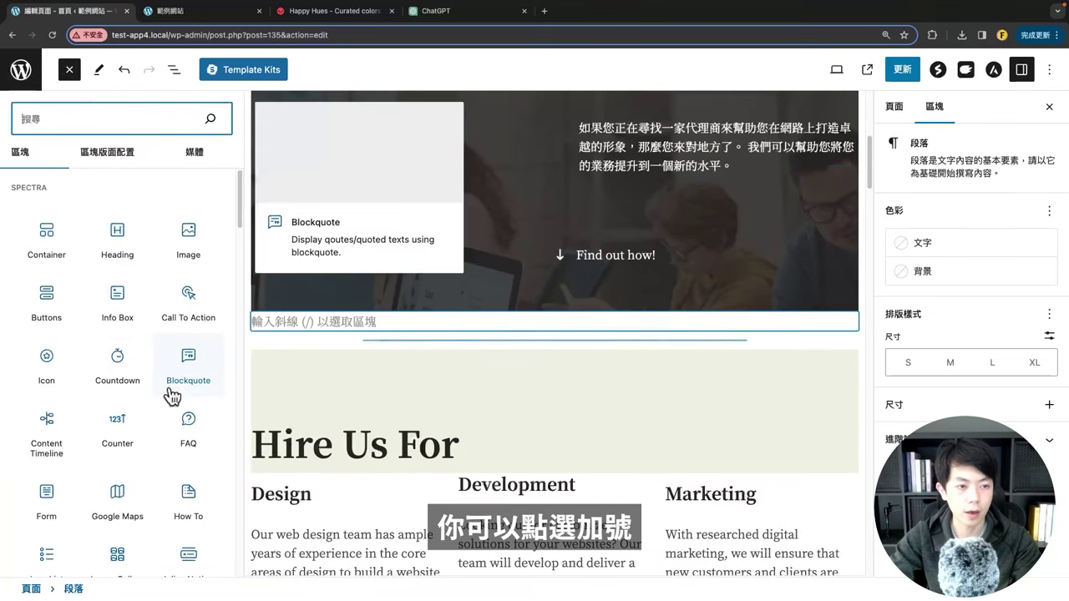
left_click_drag(47, 222, 334, 320)
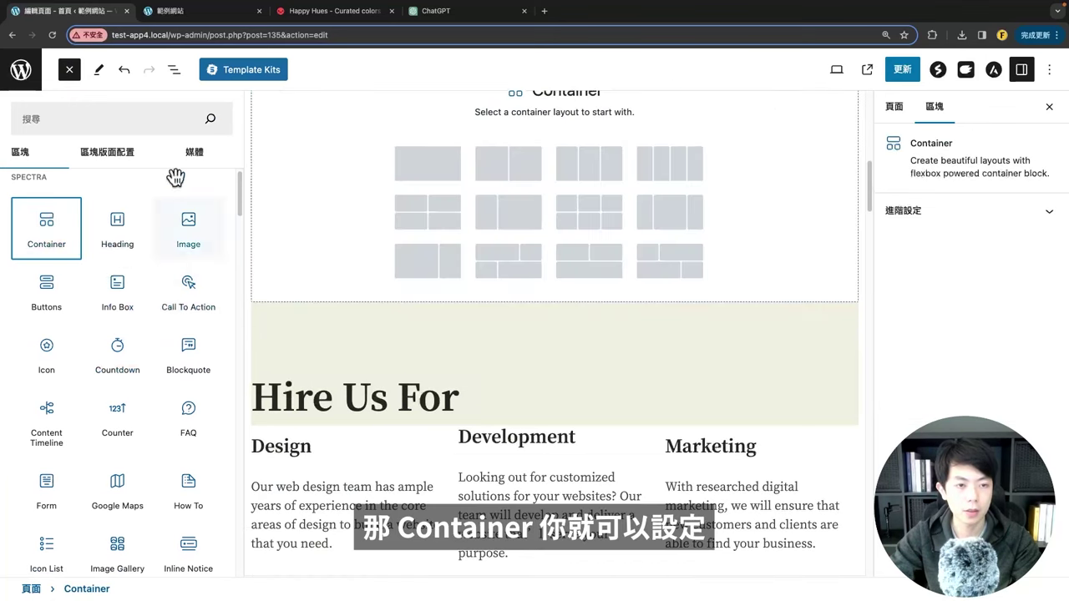
left_click(69, 72)
scroll(486, 310, "up", 3)
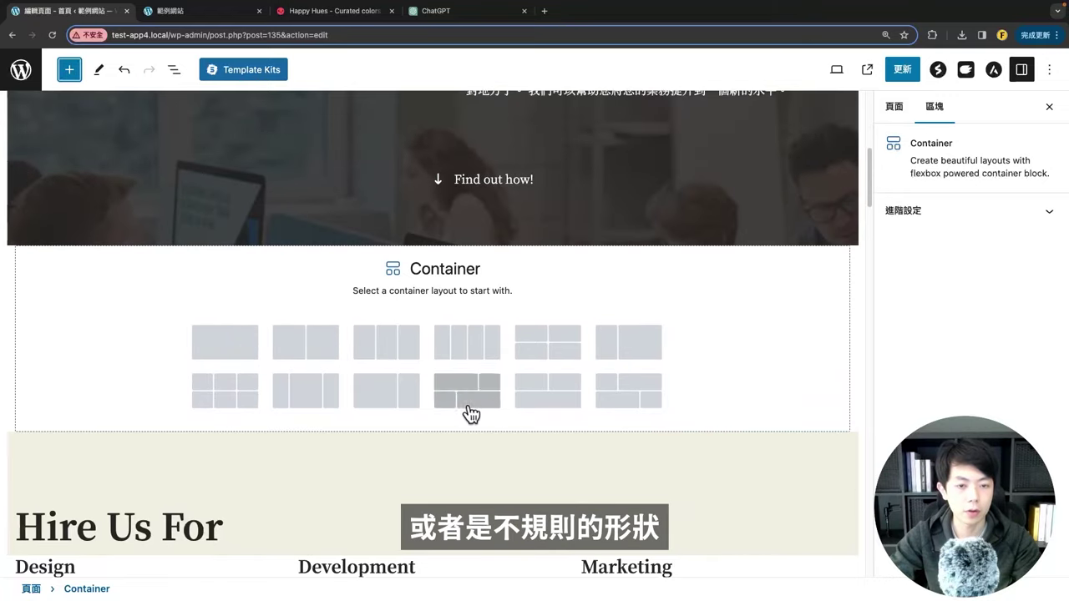
left_click(380, 349)
scroll(337, 373, "up", 1)
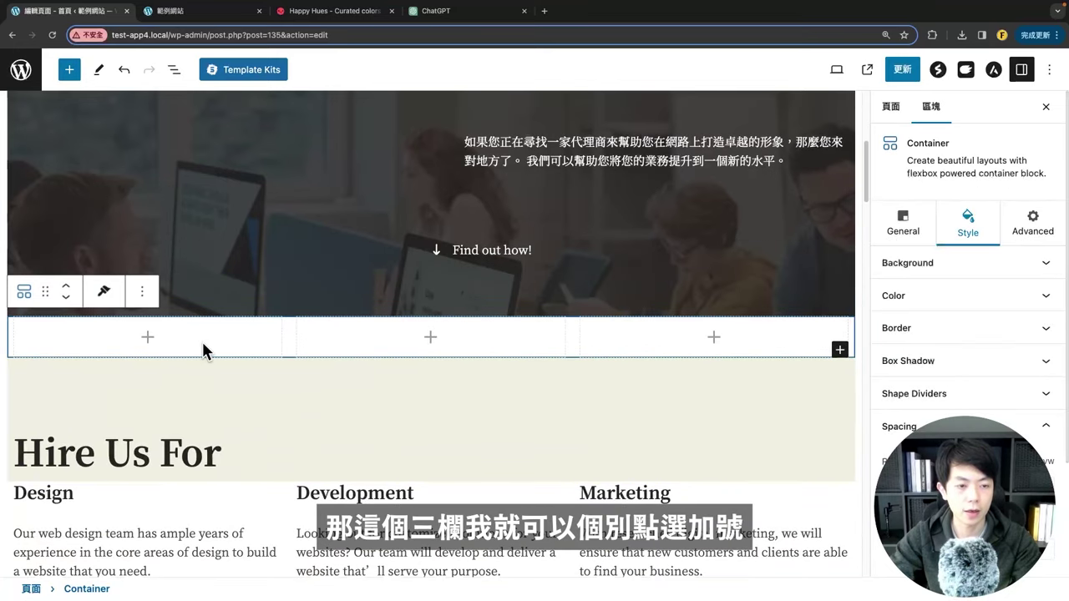
Step: Add a Heading to the first column and the FNKW logo from the Media Library to the middle column
left_click(142, 340)
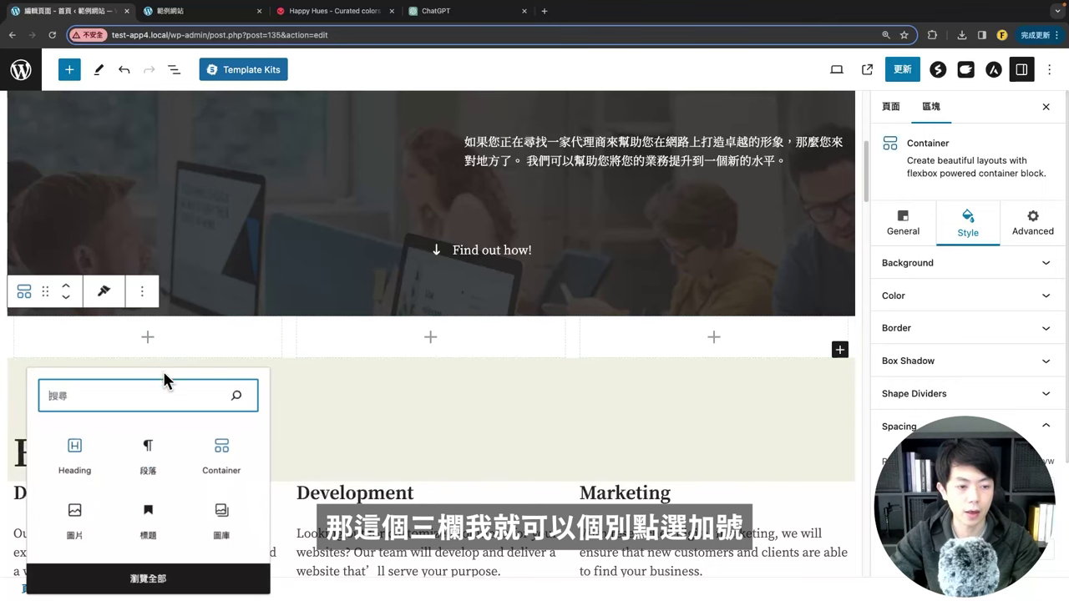
left_click(75, 458)
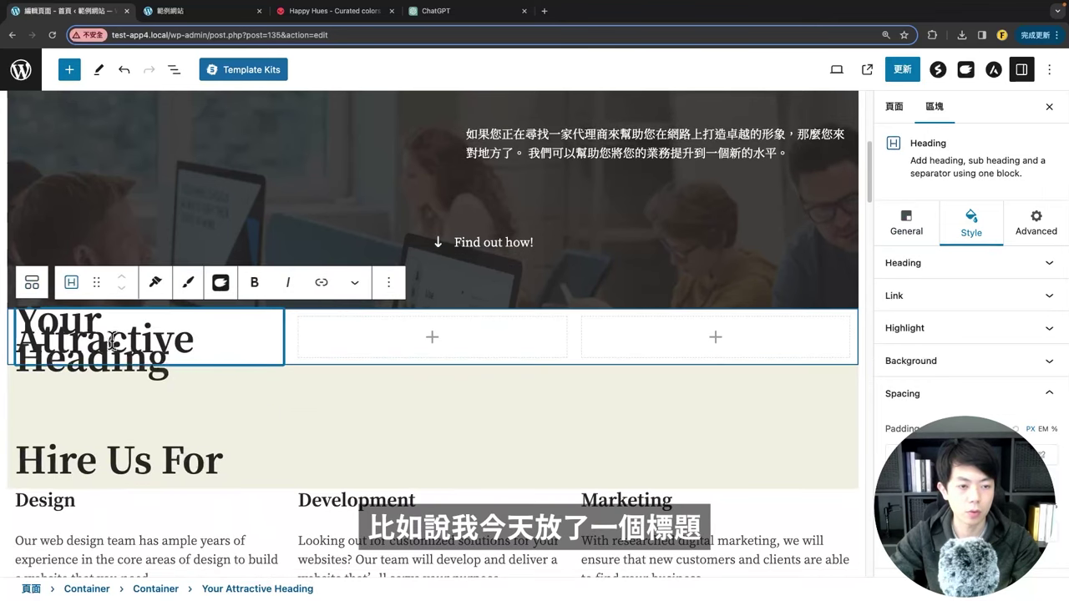
left_click(432, 341)
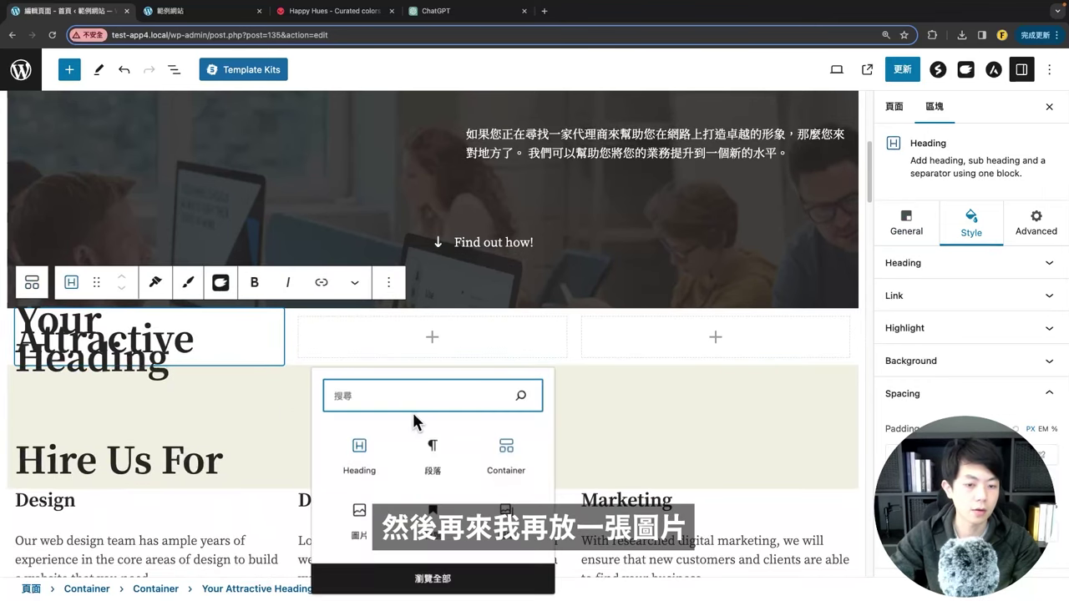
left_click(380, 511)
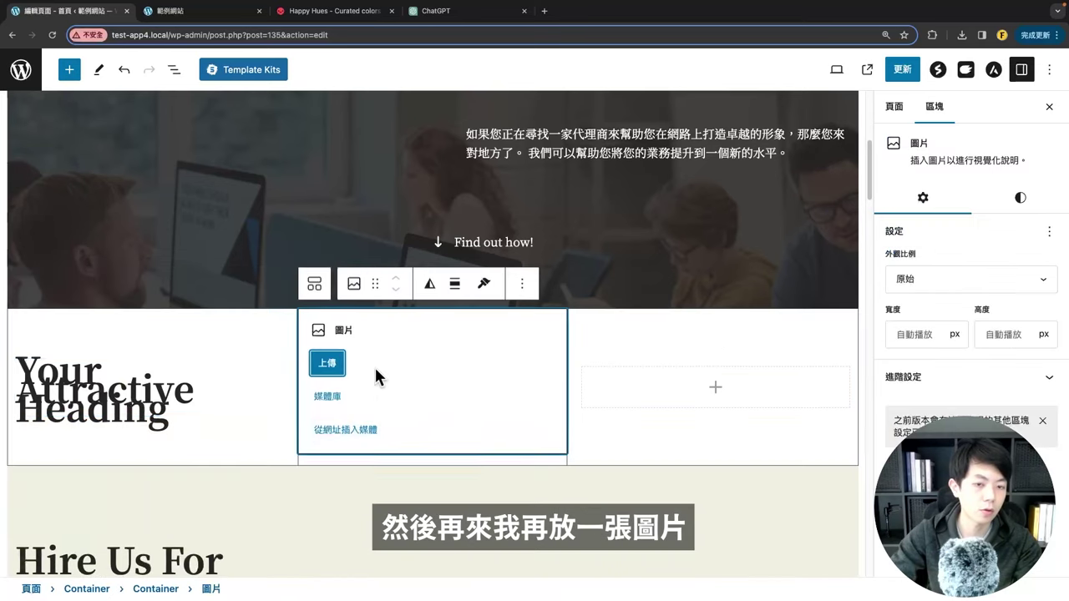
left_click(327, 397)
left_click(182, 239)
left_click(1002, 507)
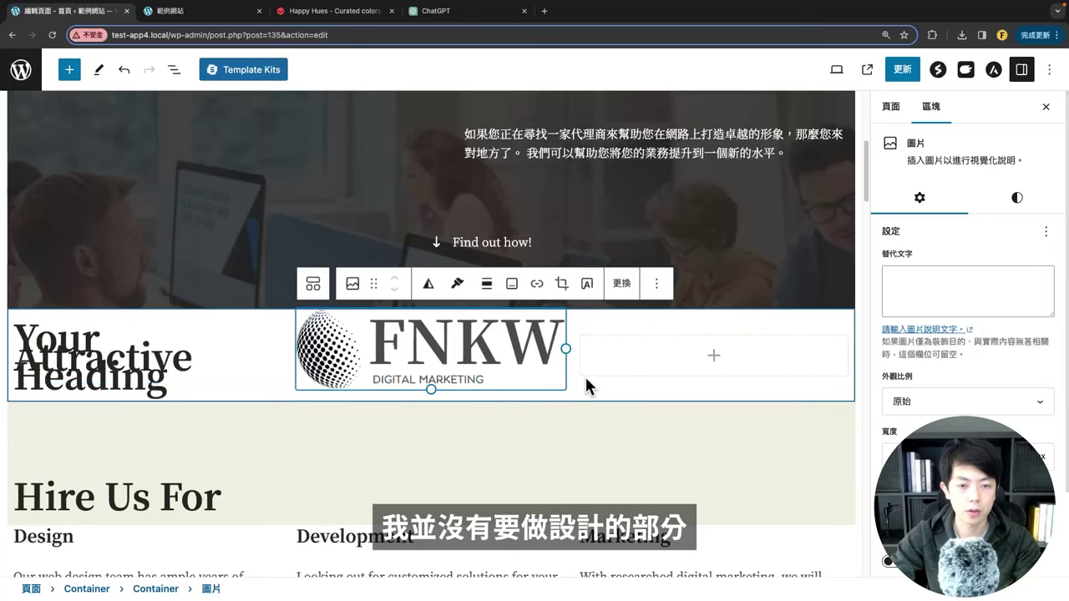
left_click(633, 366)
Step: Insert a Spectra Info Box block into the row's third column
left_click(714, 361)
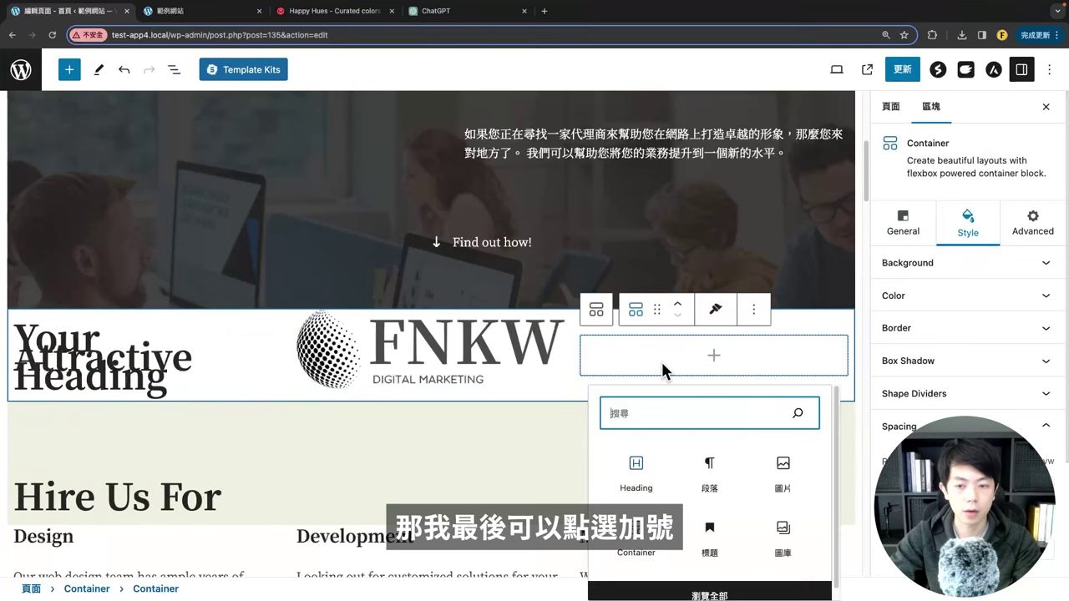
left_click(707, 593)
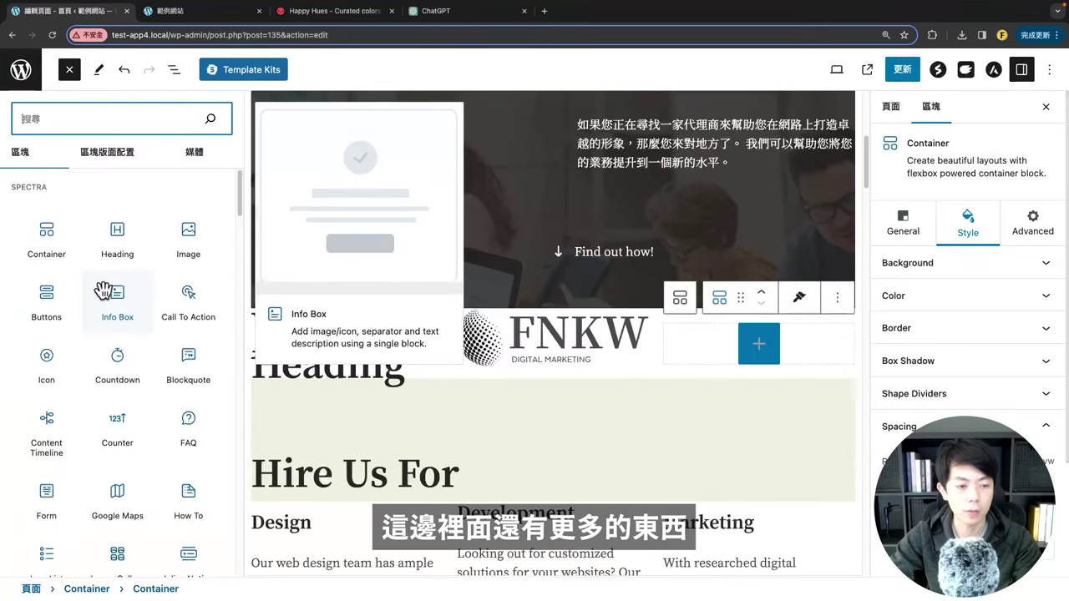
scroll(146, 334, "down", 1)
scroll(138, 309, "up", 1)
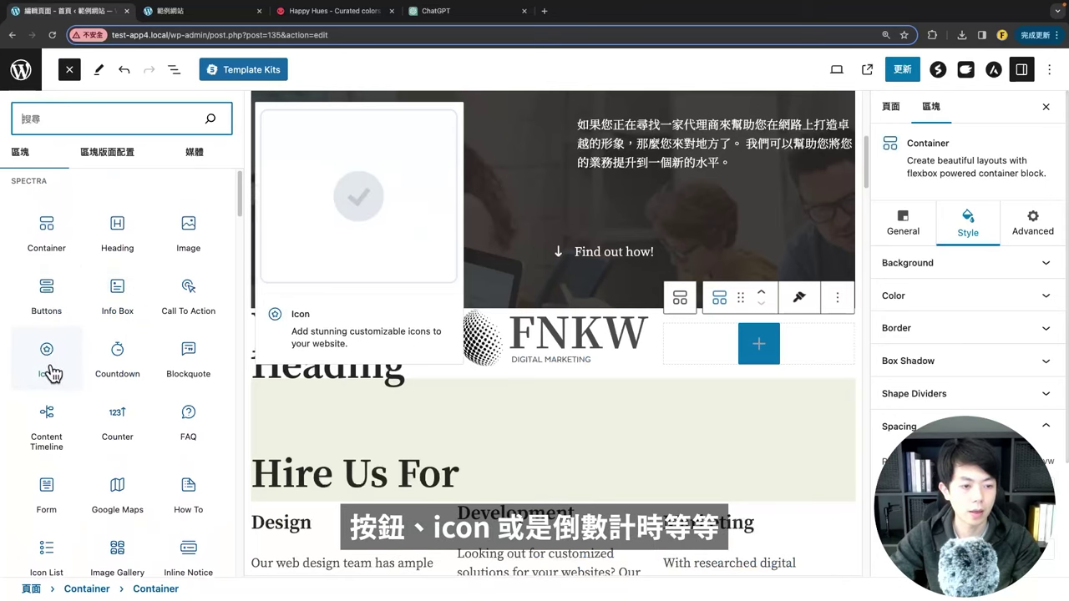
scroll(119, 442, "down", 1)
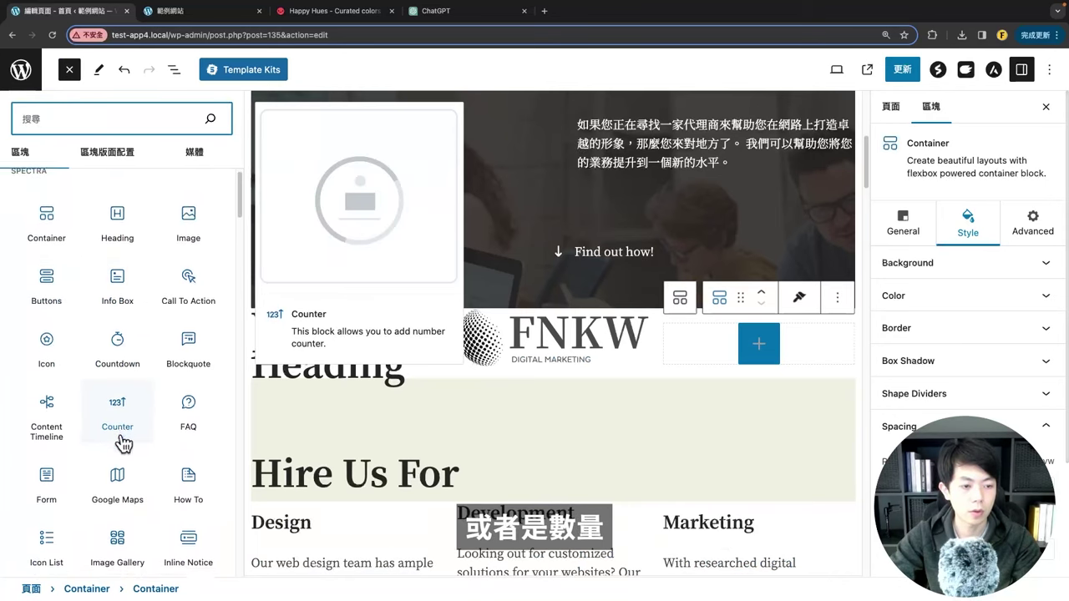
scroll(117, 413, "down", 2)
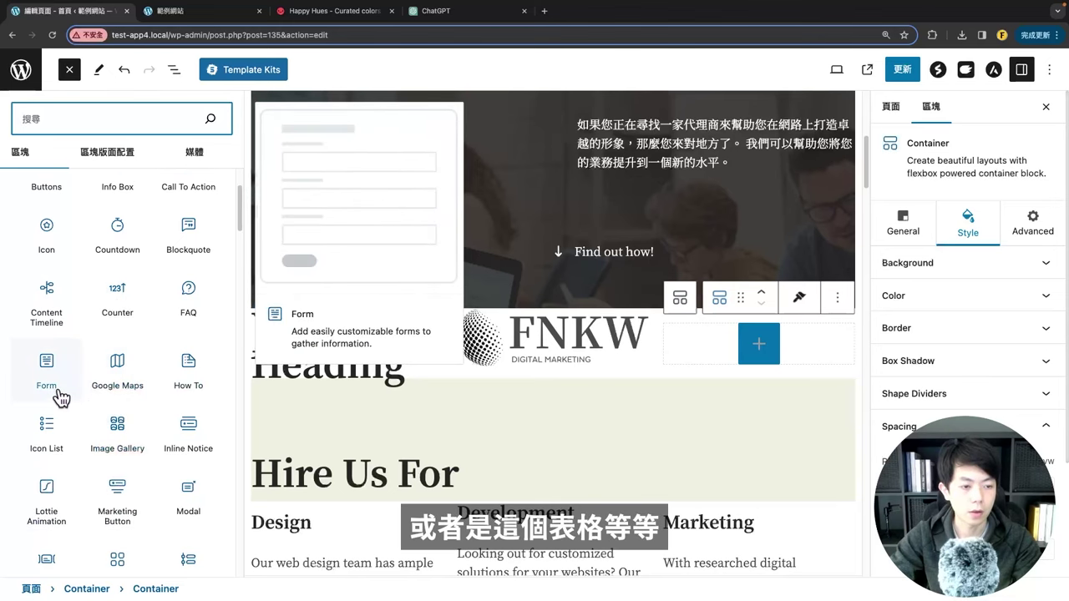
scroll(96, 426, "up", 2)
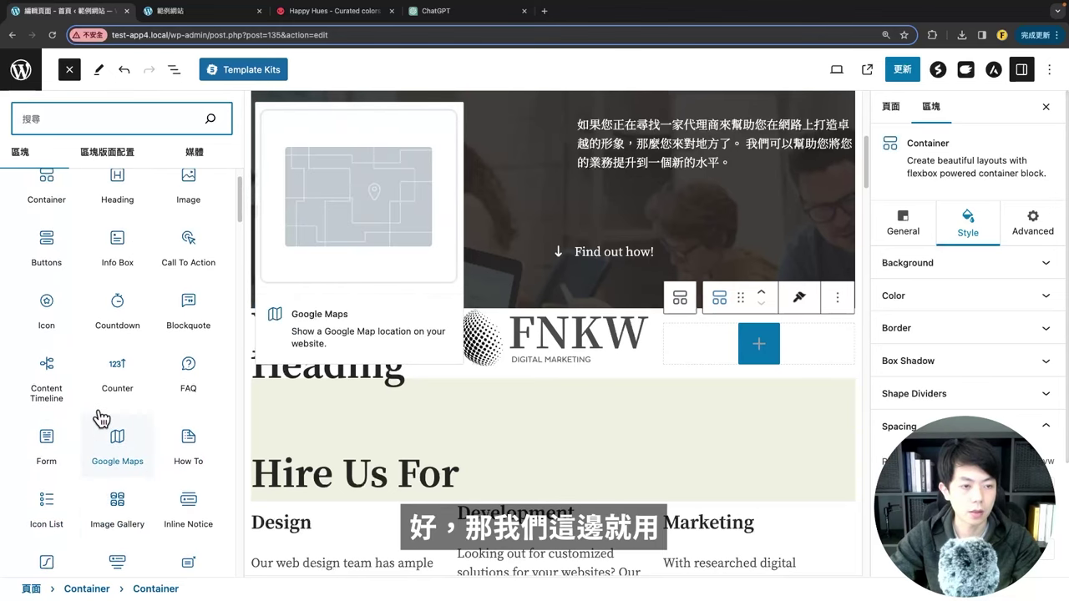
left_click(115, 288)
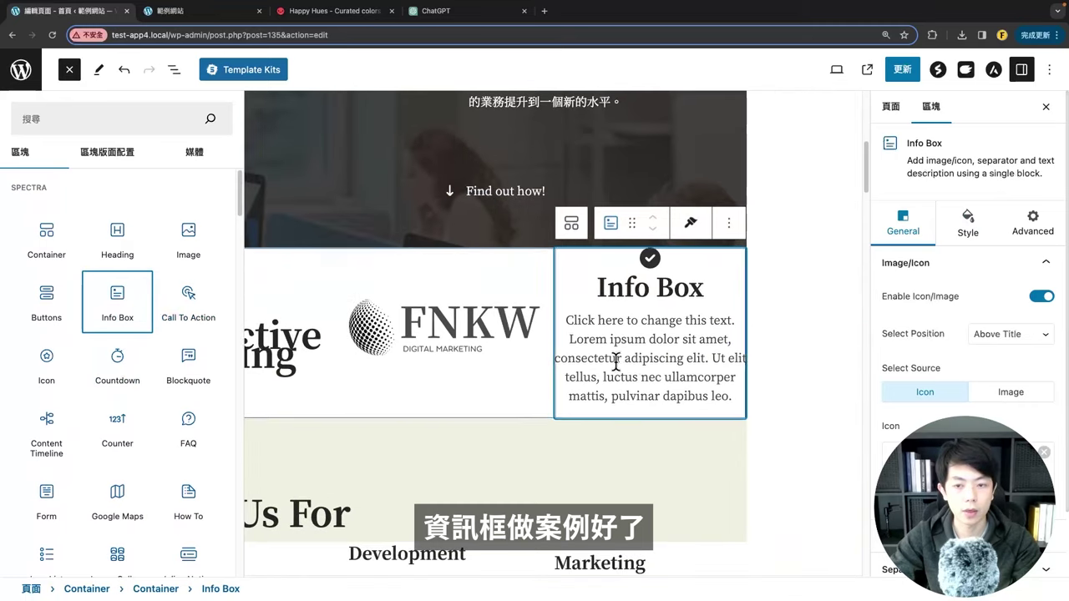
Step: Review the logo and Your Attractive Heading blocks, then save the homepage with Update
left_click(451, 330)
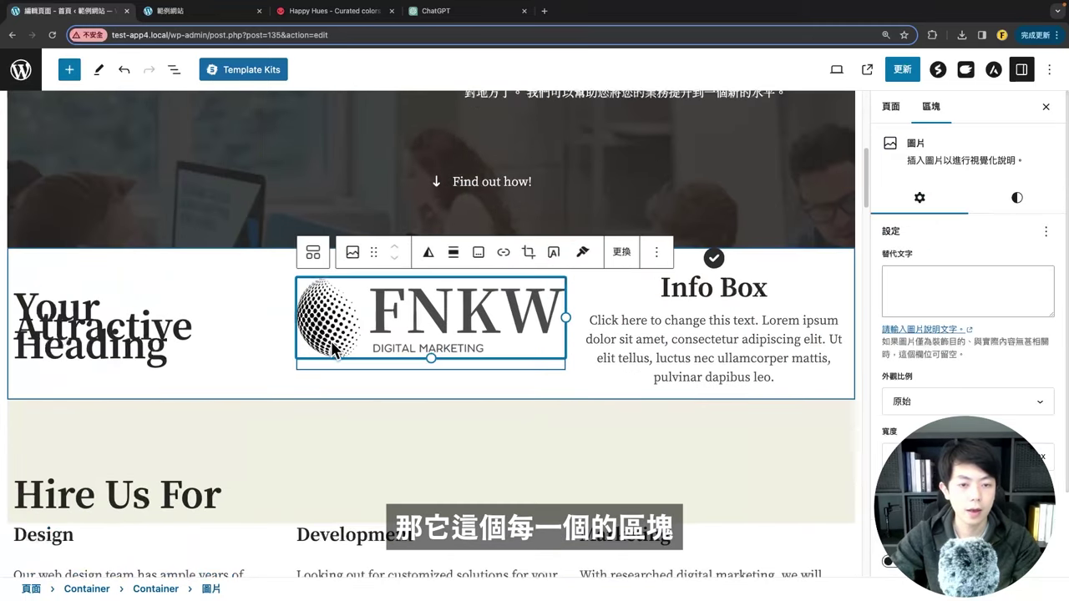
left_click(185, 301)
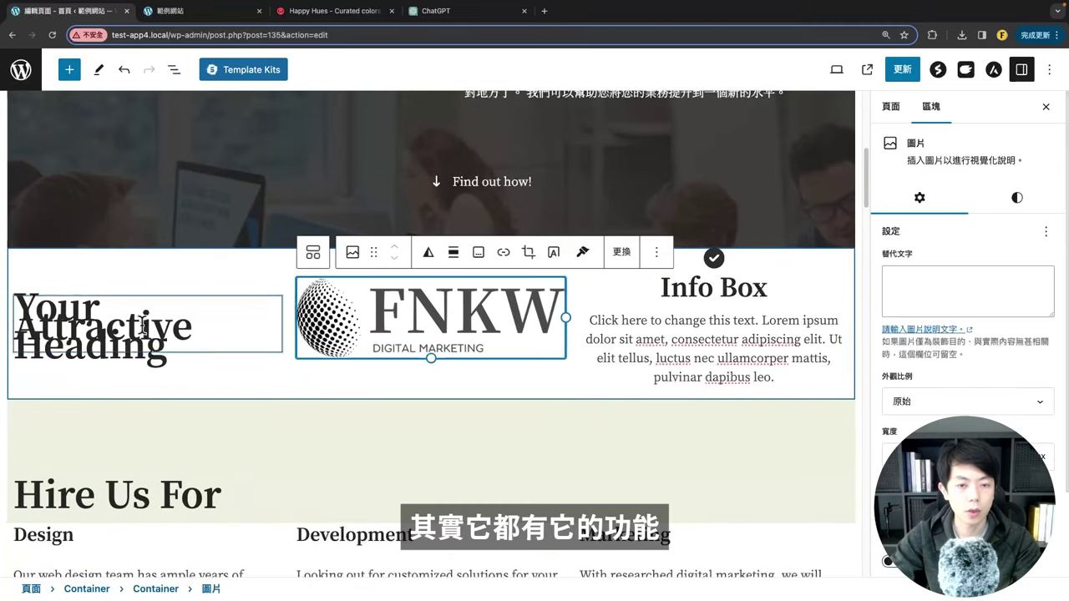
left_click(186, 300)
left_click(902, 70)
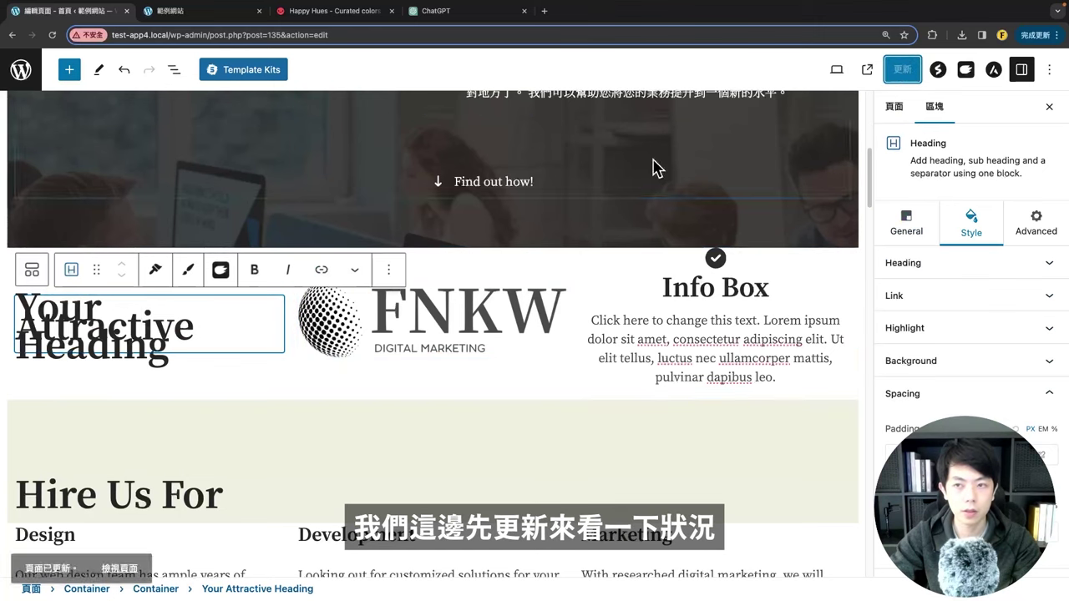
left_click(243, 15)
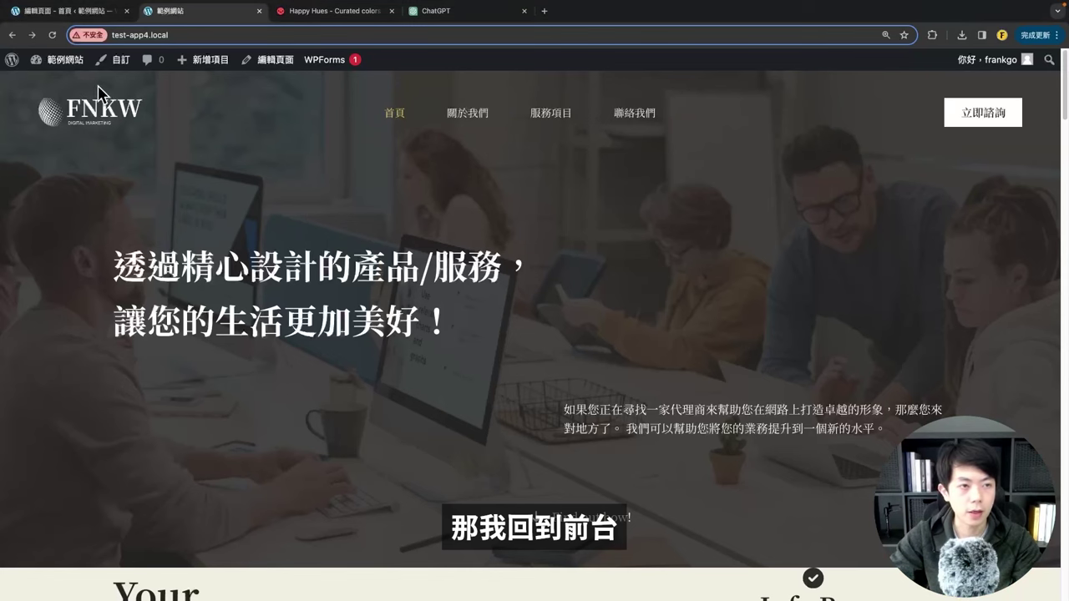
scroll(192, 225, "down", 5)
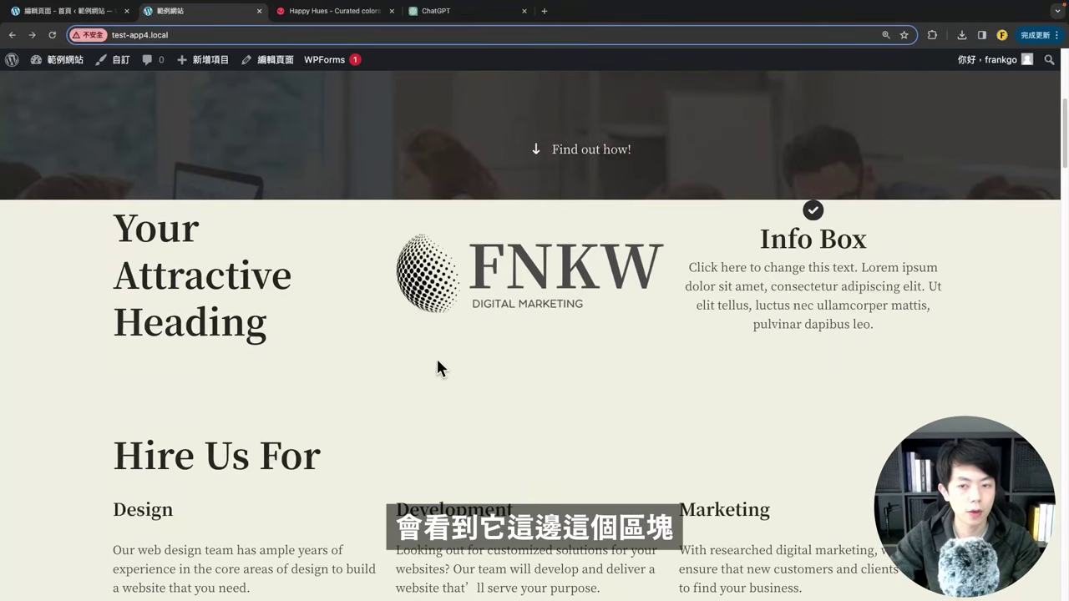
left_click_drag(115, 213, 284, 334)
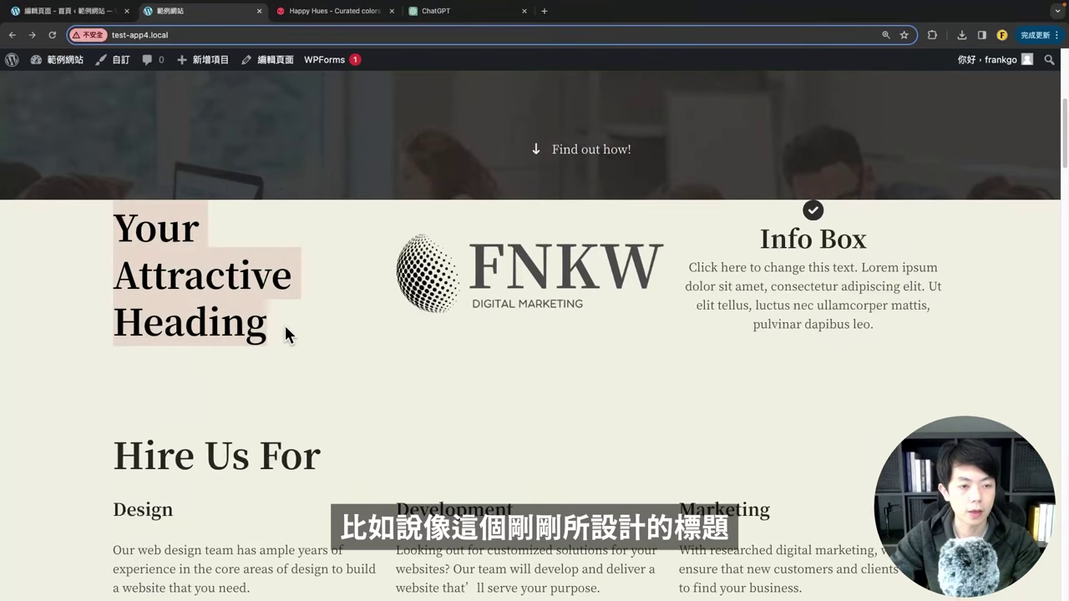
left_click(86, 221)
left_click_drag(314, 290, 788, 231)
left_click(756, 374)
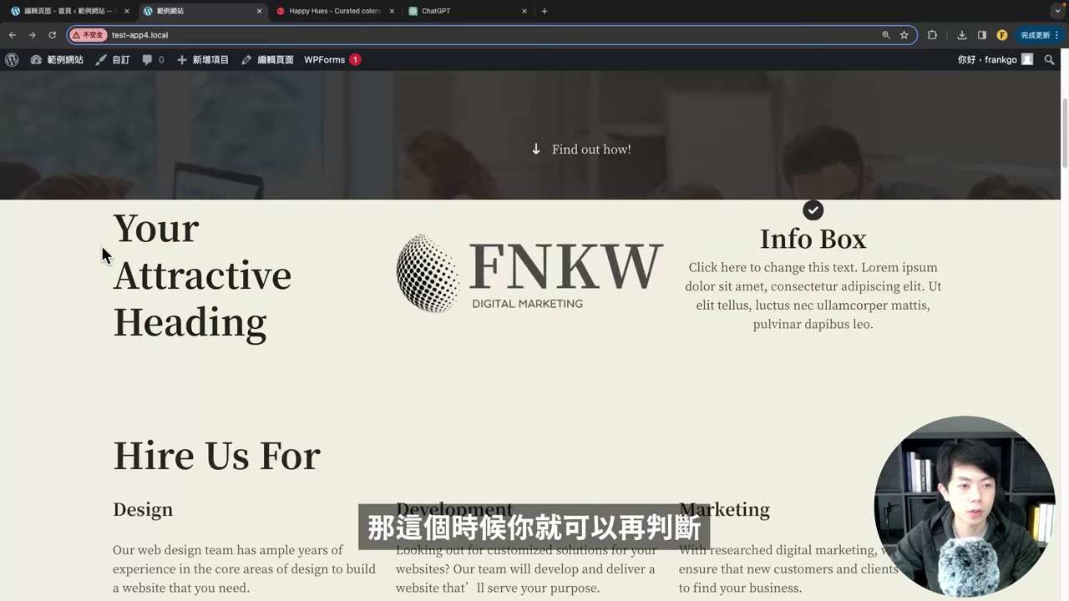
scroll(102, 255, "down", 2)
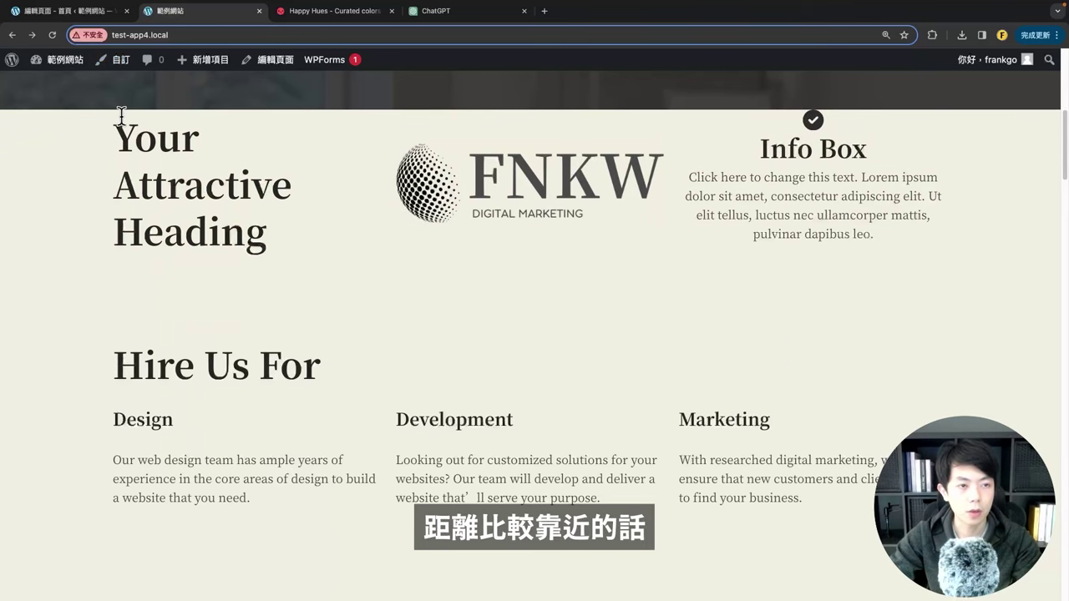
left_click(86, 12)
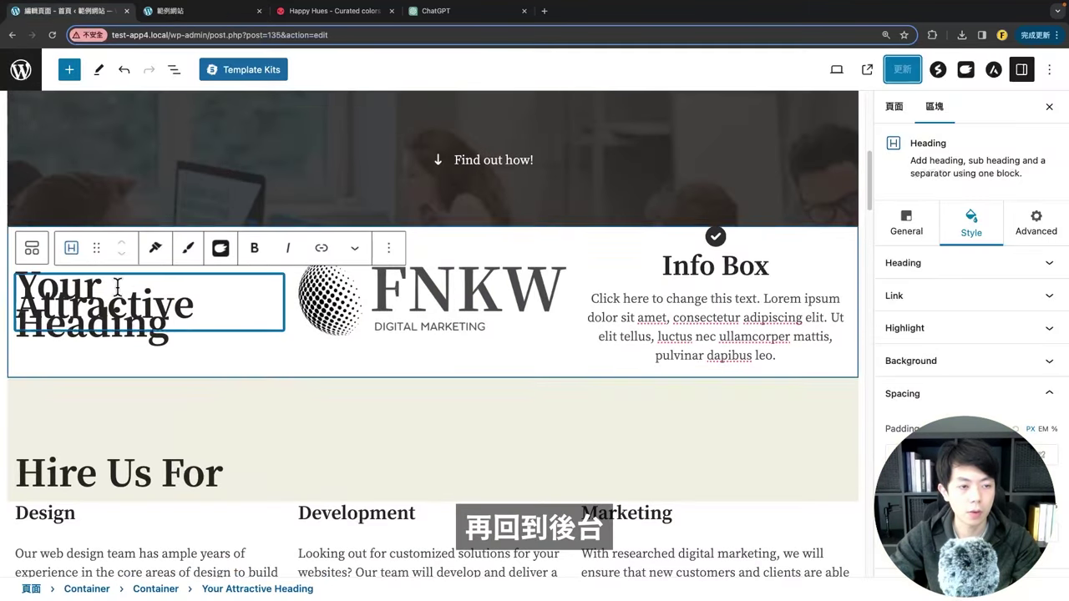
Step: Select the section's outermost Container and increase its top and bottom padding
left_click(32, 248)
left_click(262, 240)
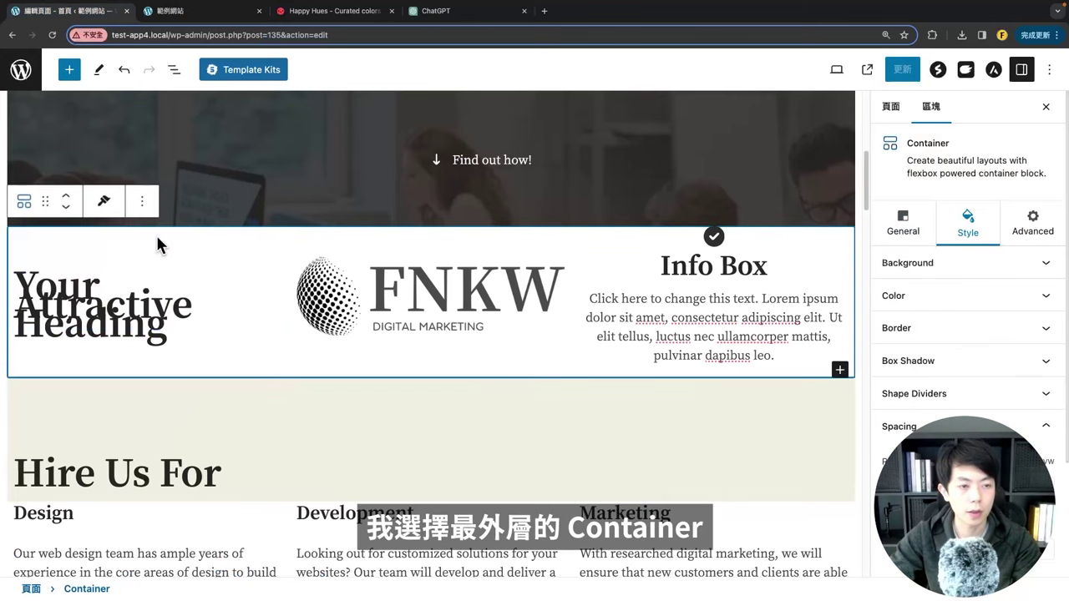
left_click(17, 204)
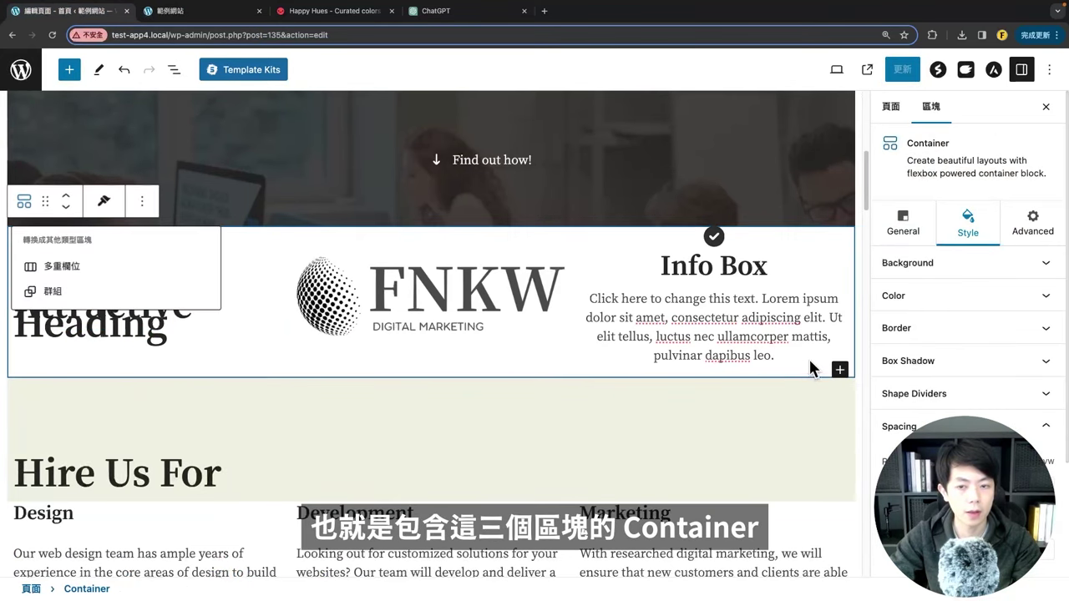
scroll(948, 317, "down", 3)
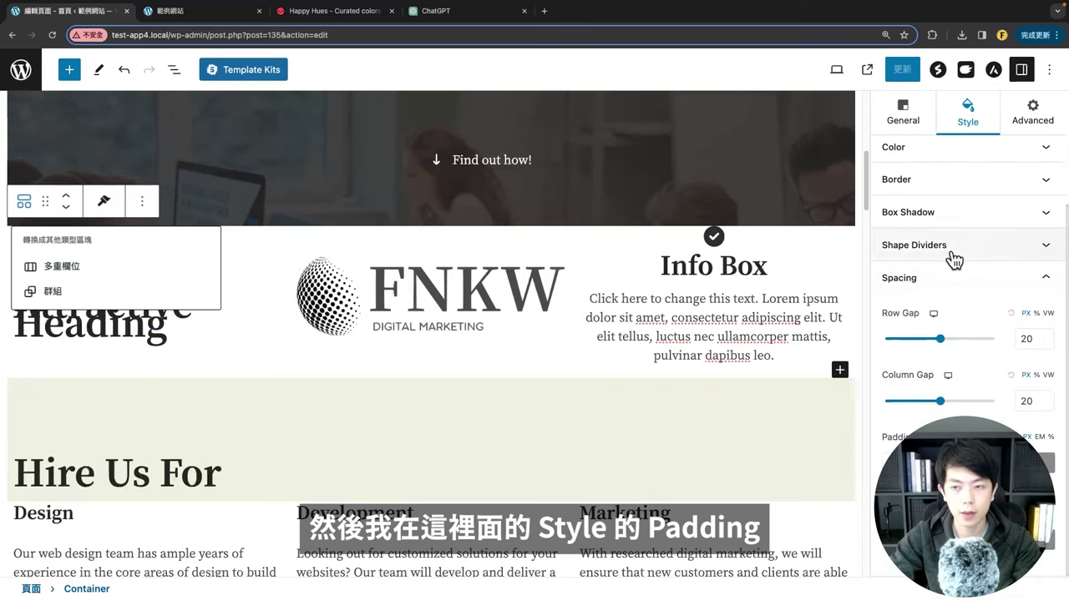
scroll(955, 256, "up", 3)
scroll(923, 425, "down", 3)
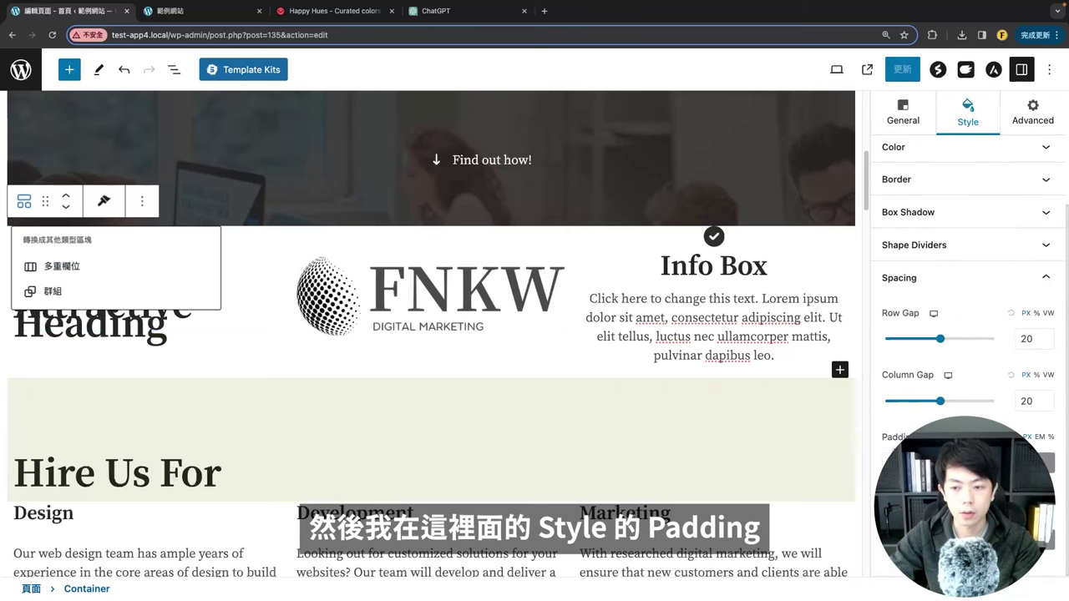
key("Escape")
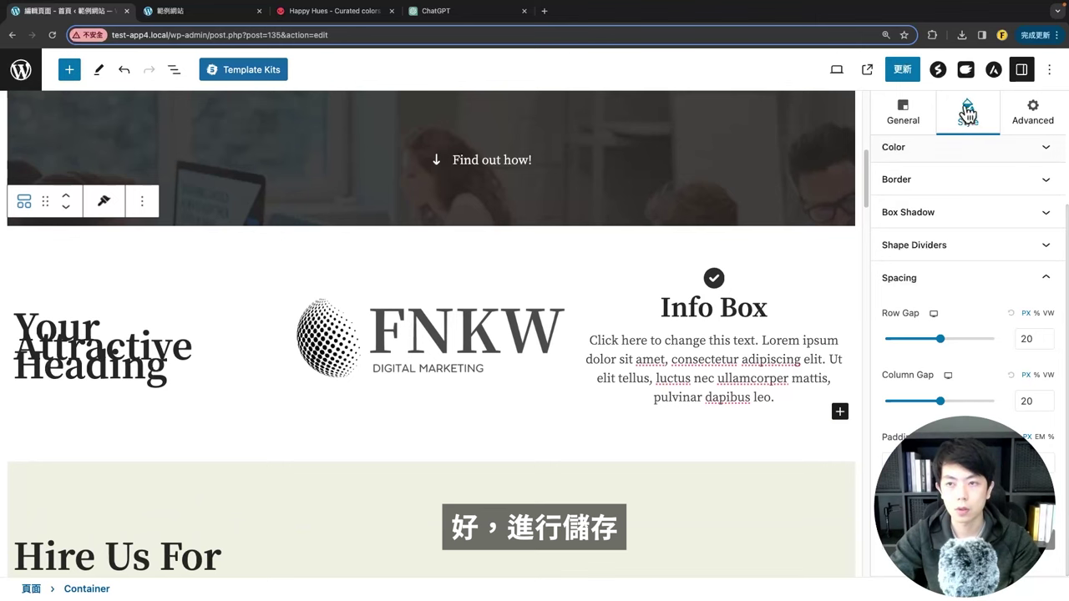
Step: Save the page and reload the live homepage to check the new spacing
left_click(900, 76)
left_click(197, 11)
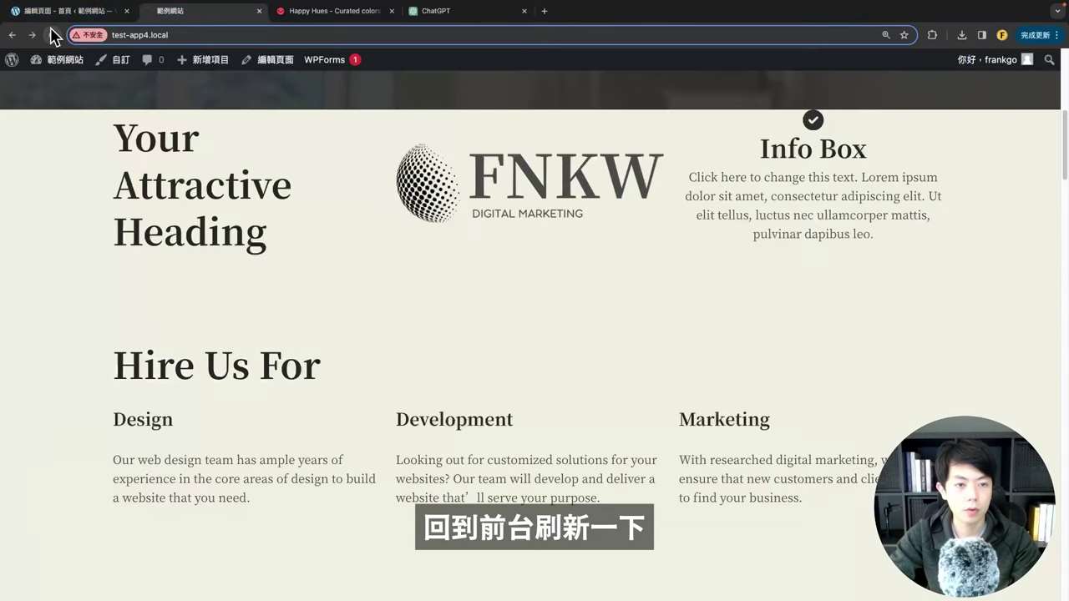
left_click(51, 35)
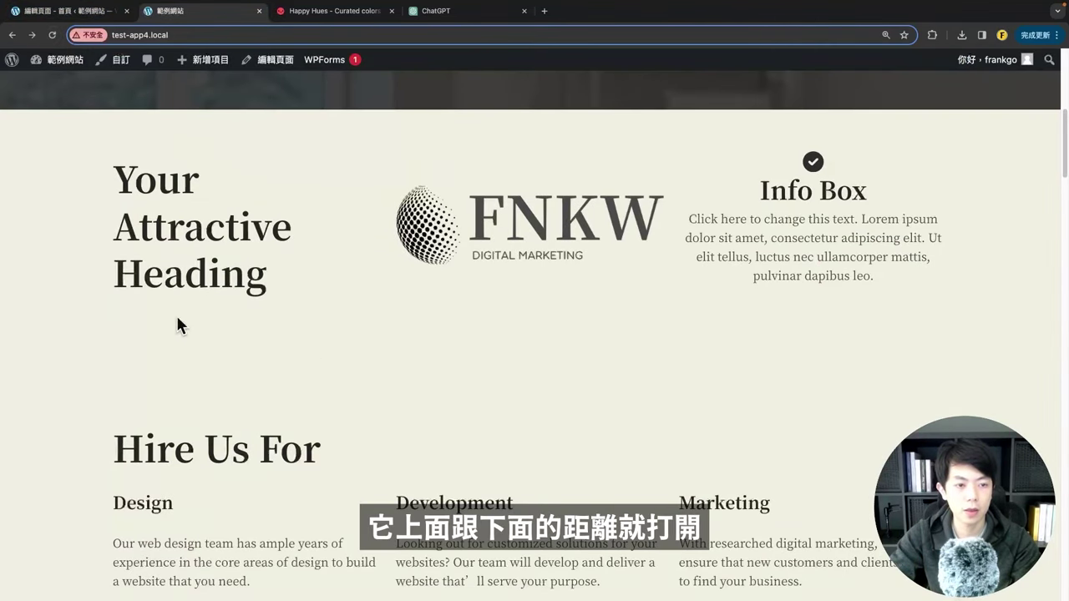
Step: Return to the page editor and select the Info Box block
left_click(67, 10)
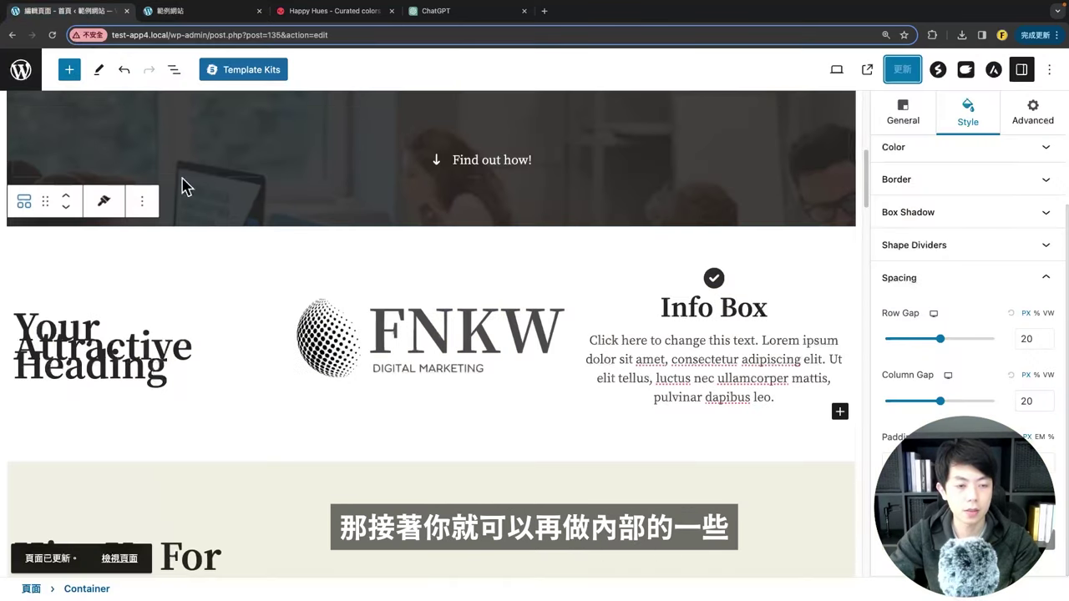
left_click(122, 342)
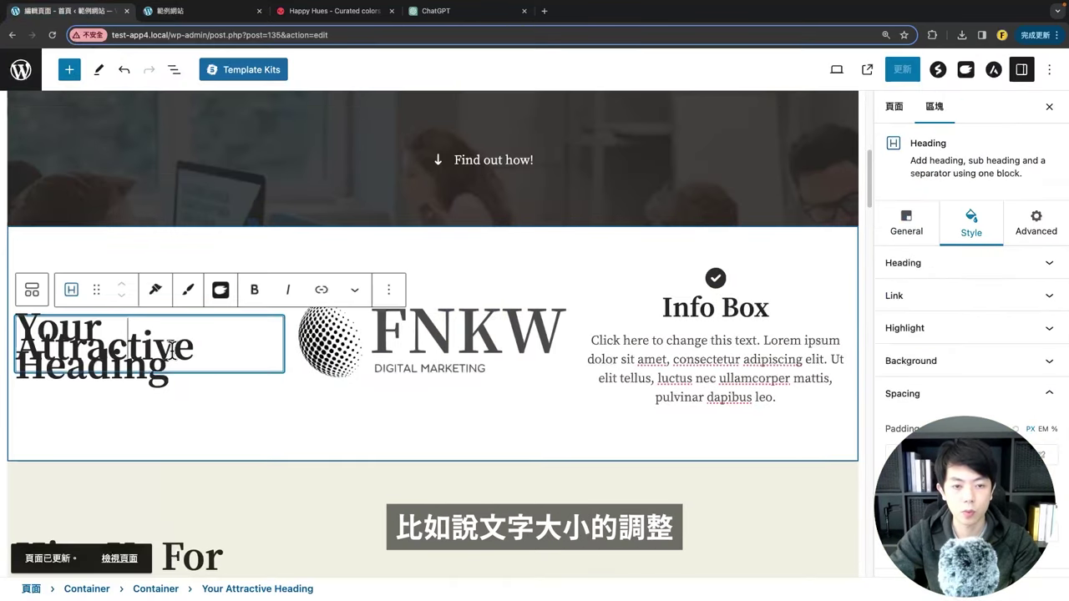
left_click(389, 349)
scroll(961, 380, "down", 2)
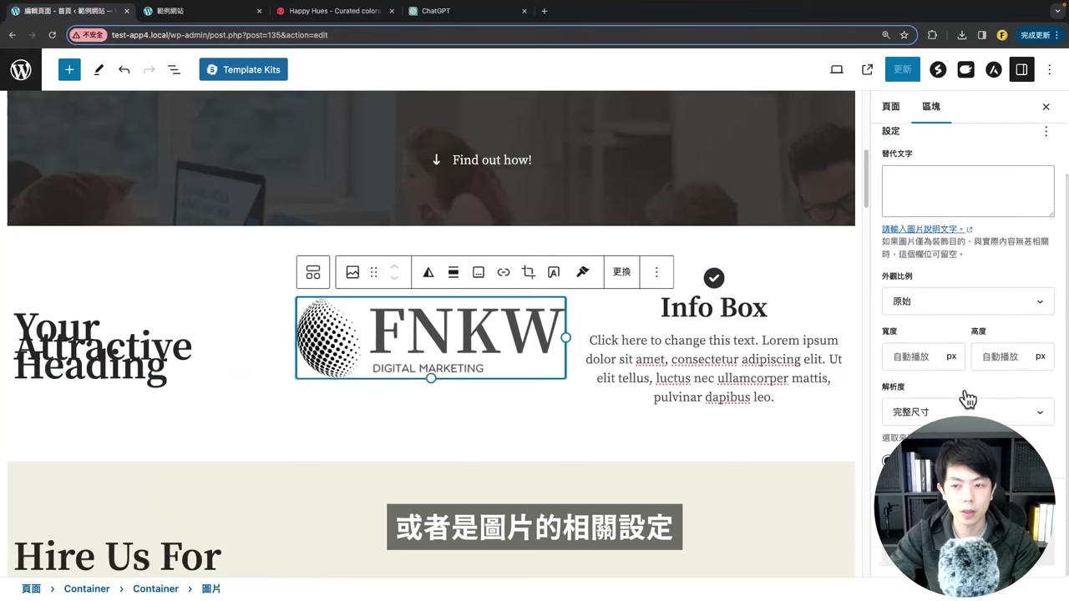
left_click(637, 361)
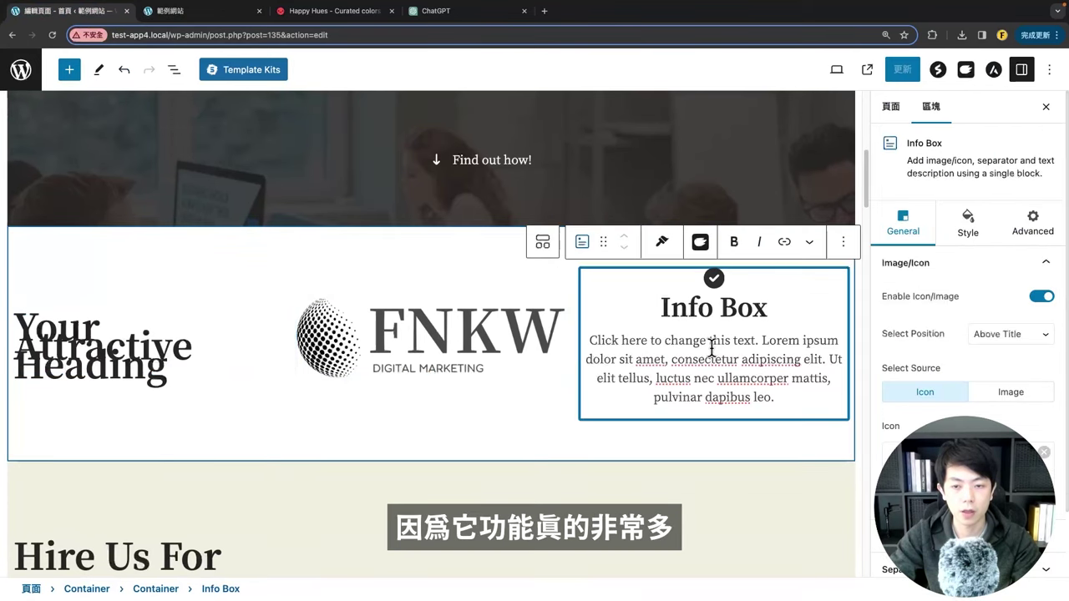
scroll(744, 288, "up", 1)
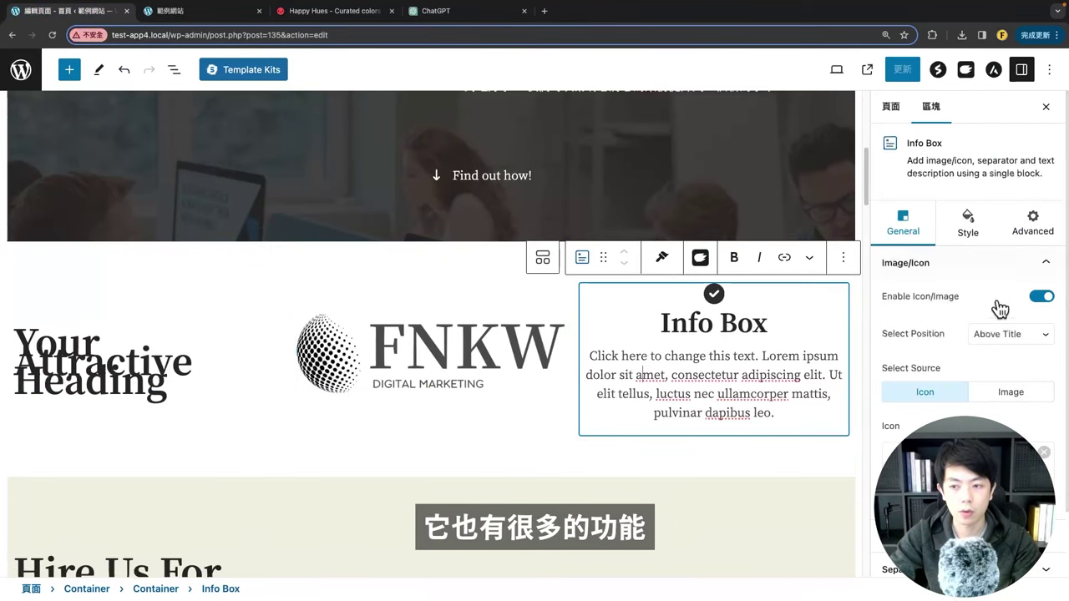
Step: Set the Info Box icon position to Left Of Title
left_click(1009, 334)
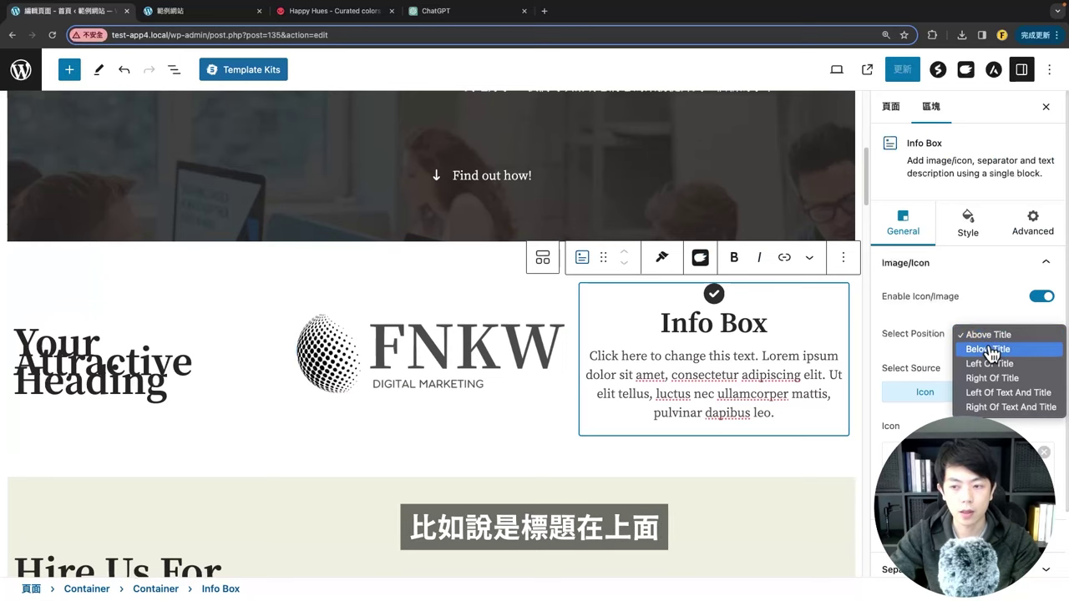
left_click(990, 349)
left_click(991, 338)
left_click(992, 363)
left_click(993, 328)
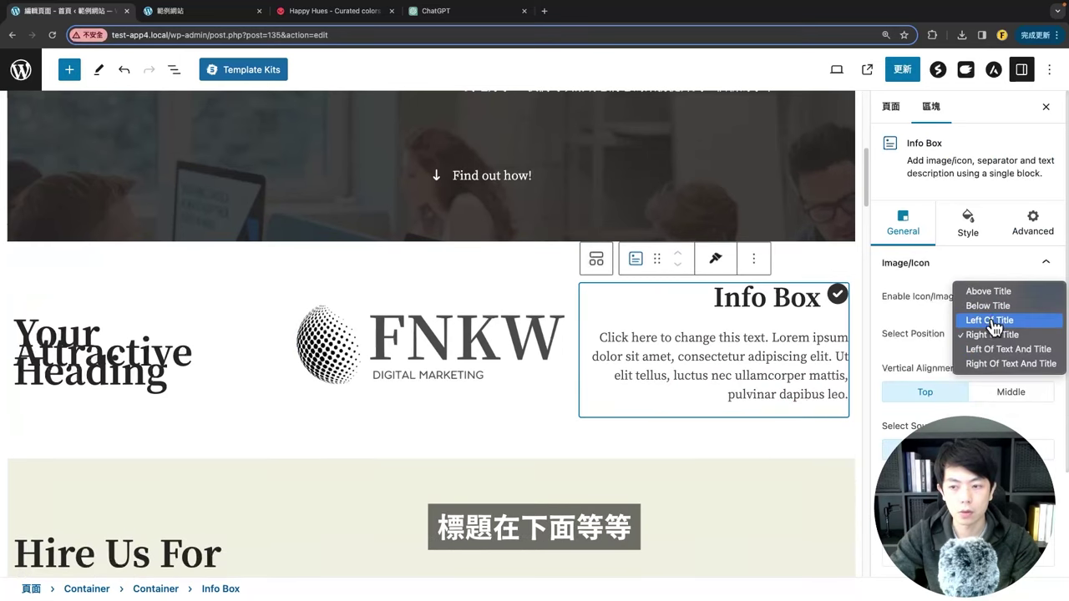
left_click(991, 322)
Step: Replace the Info Box checkmark with the Clock icon from the Icon Library
scroll(844, 448, "down", 5)
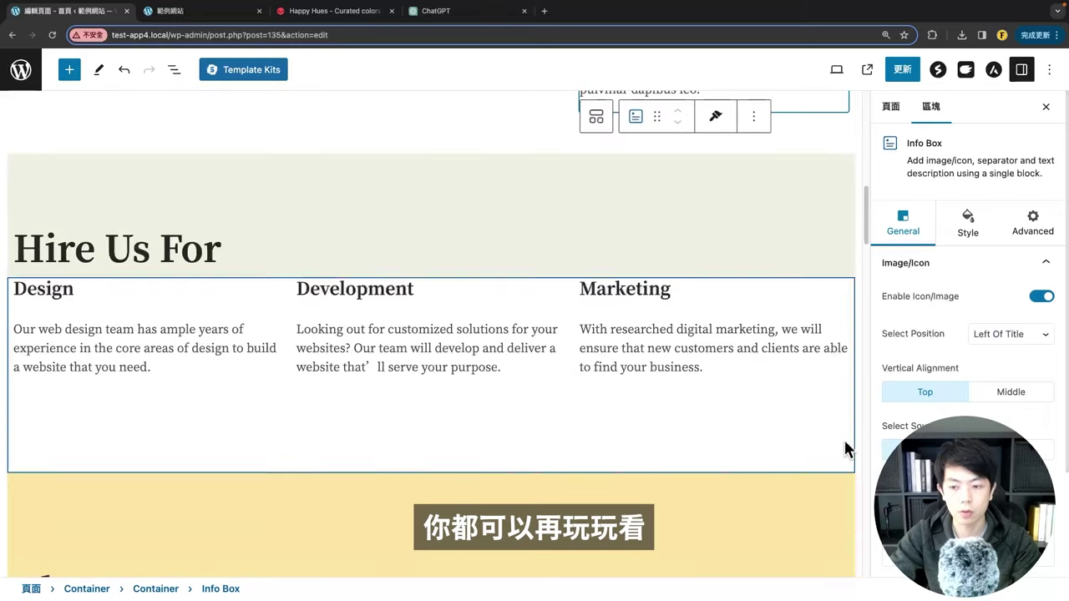
scroll(960, 334, "down", 3)
scroll(790, 384, "up", 5)
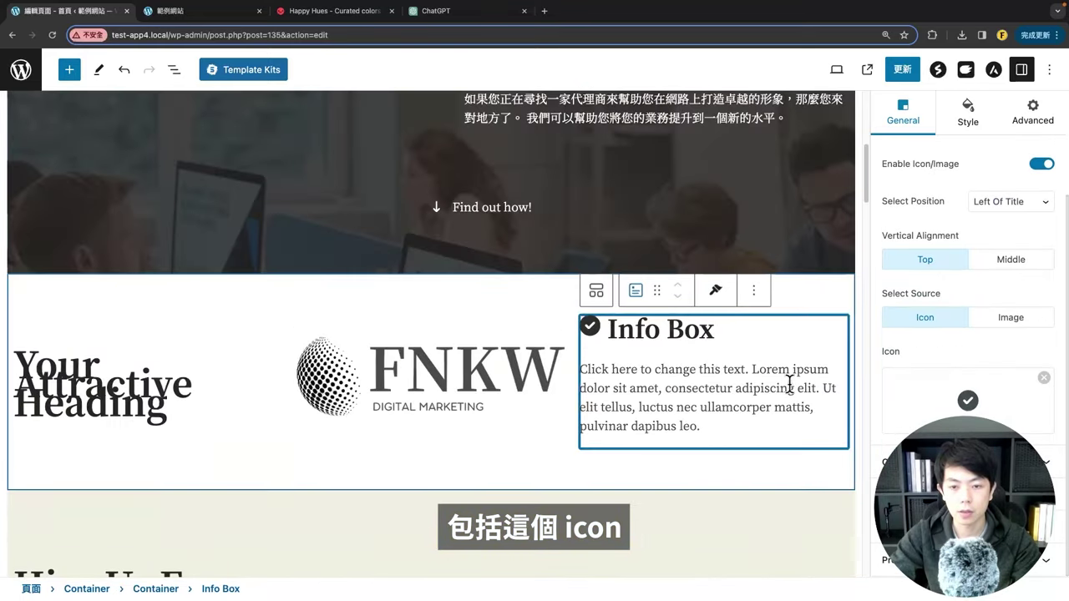
scroll(789, 384, "down", 5)
scroll(744, 365, "up", 4)
left_click(960, 403)
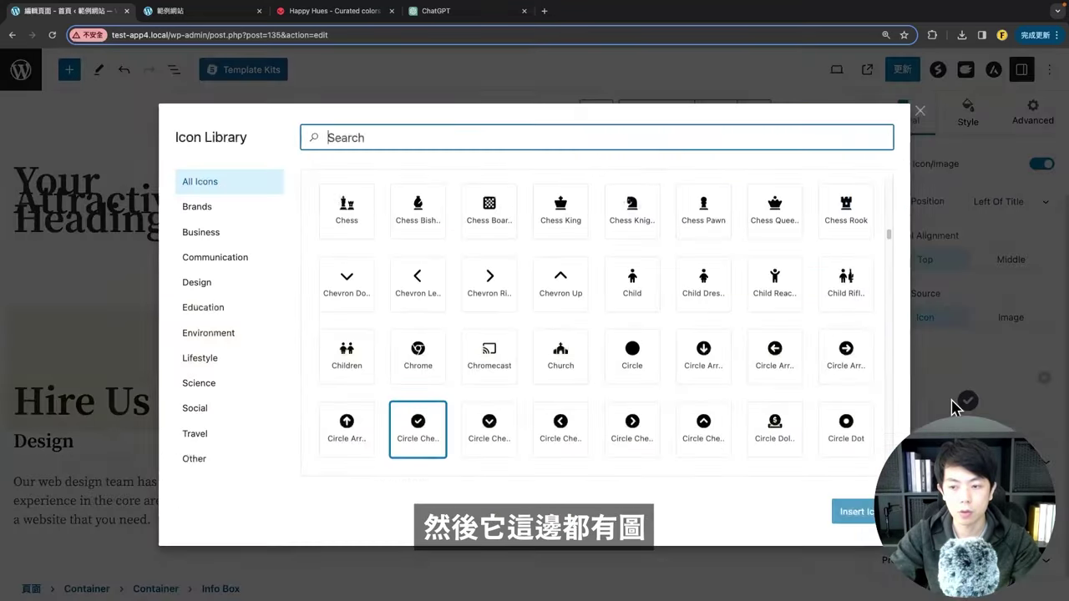
scroll(584, 342, "down", 10)
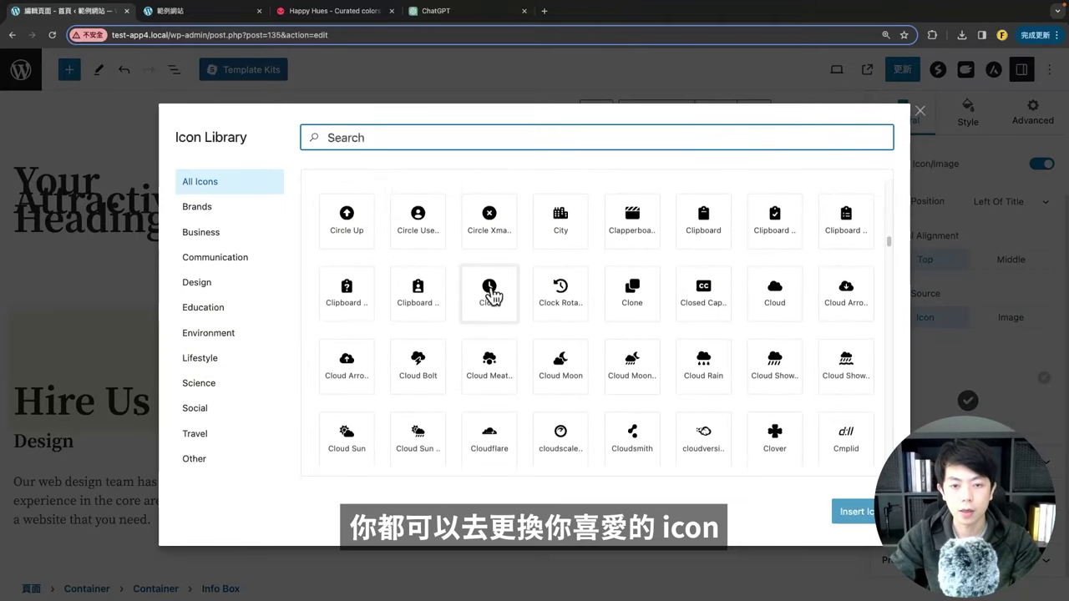
left_click(491, 293)
left_click(852, 511)
scroll(601, 292, "up", 2)
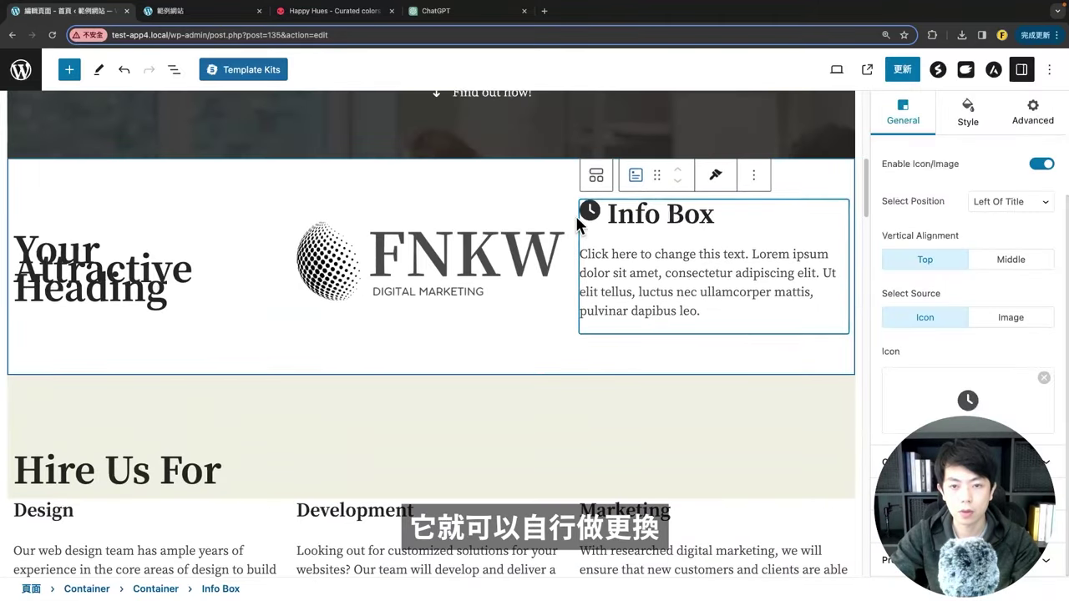
scroll(359, 249, "up", 3)
scroll(359, 249, "down", 2)
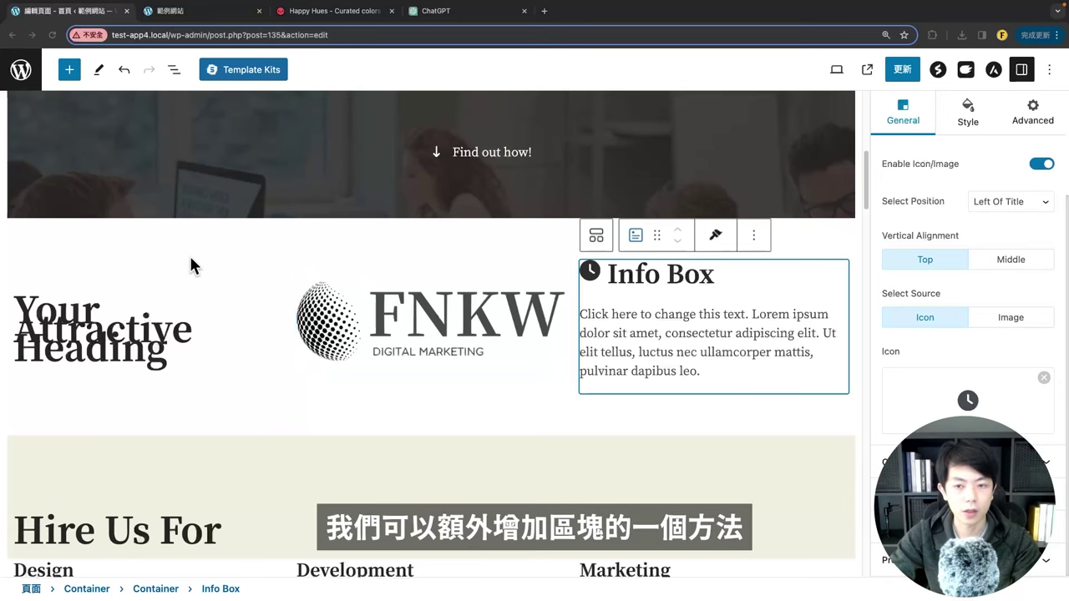
scroll(448, 328, "up", 3)
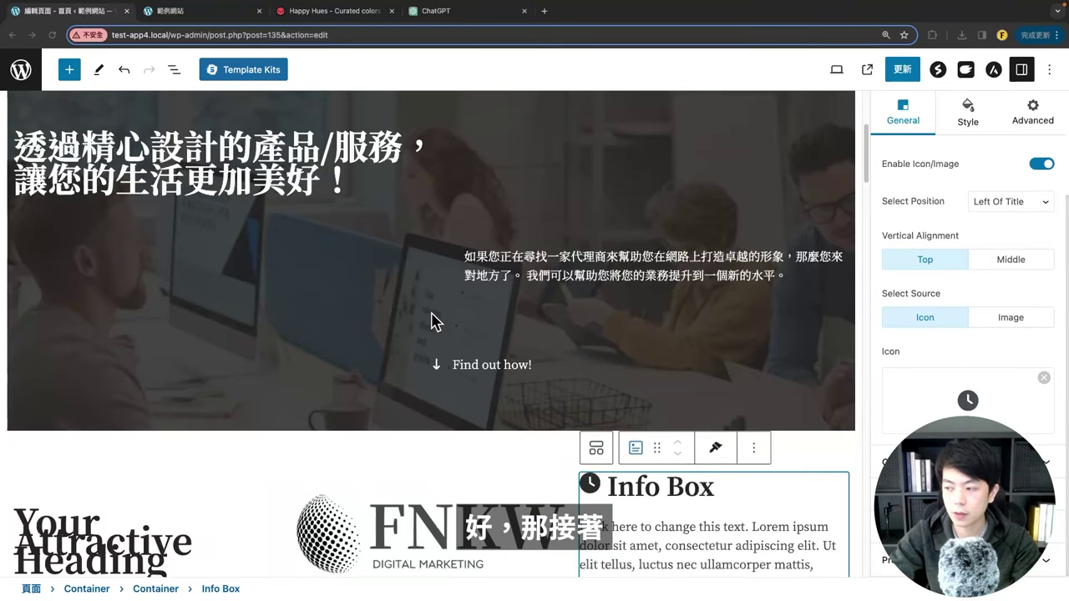
scroll(415, 326, "down", 2)
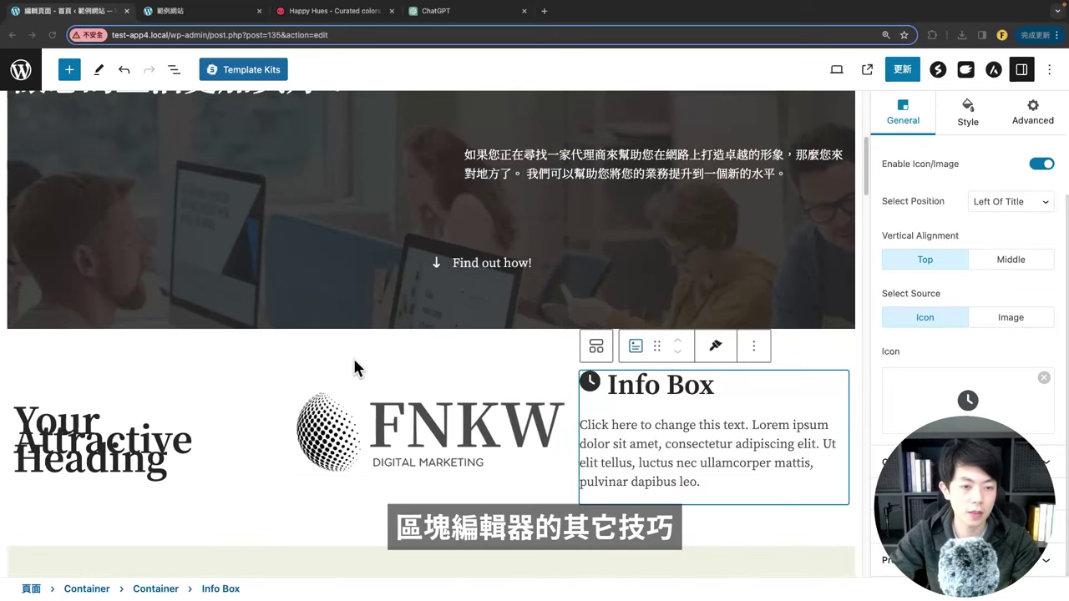
scroll(354, 368, "down", 3)
scroll(289, 309, "up", 2)
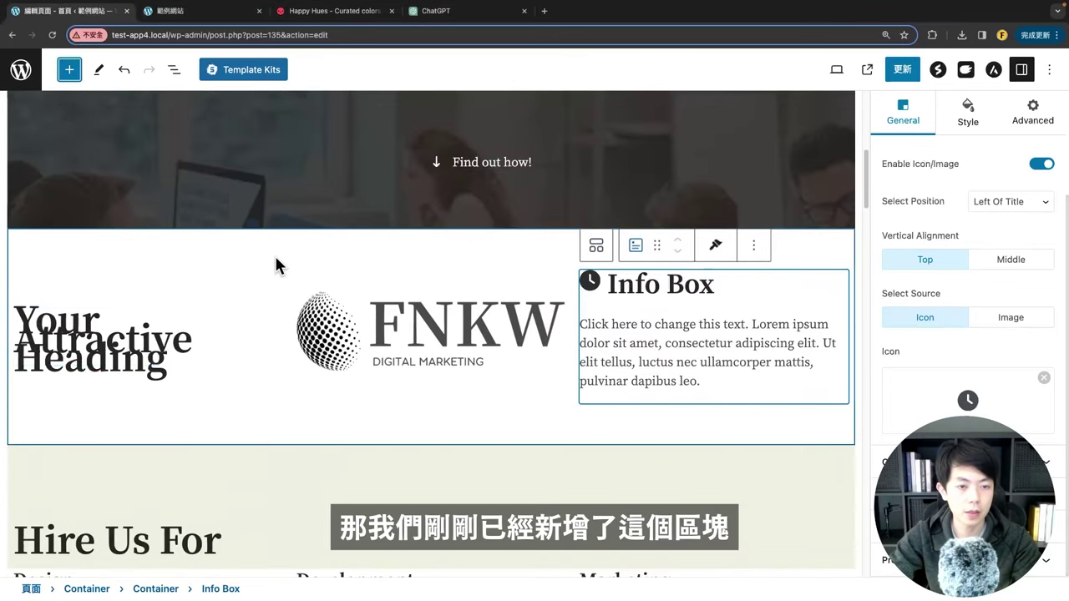
Step: Delete the outer Container holding the heading, FNKW logo and Info Box row
left_click(274, 253)
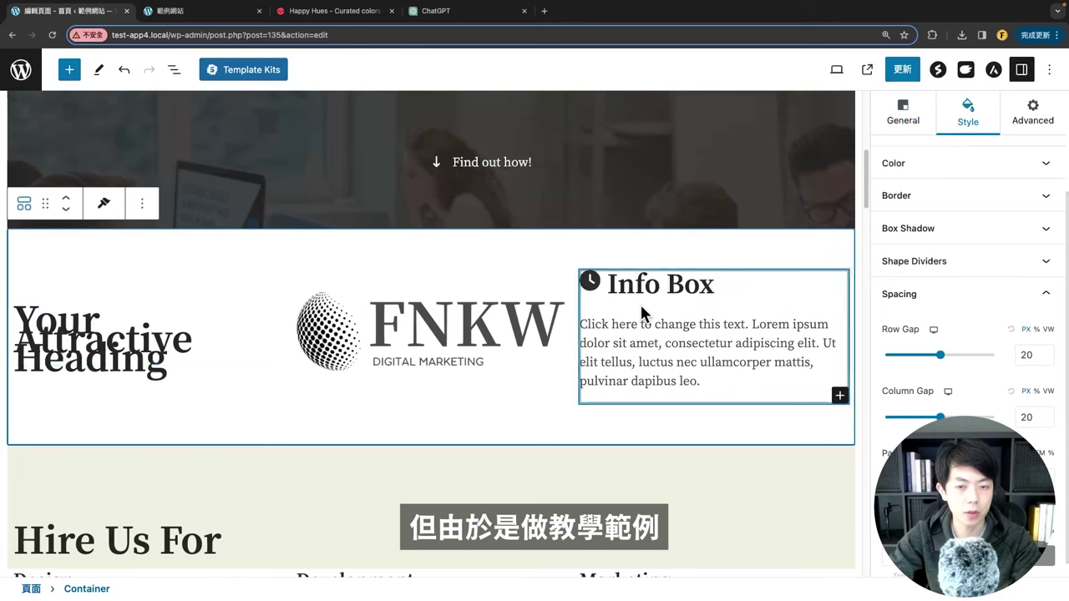
left_click(142, 204)
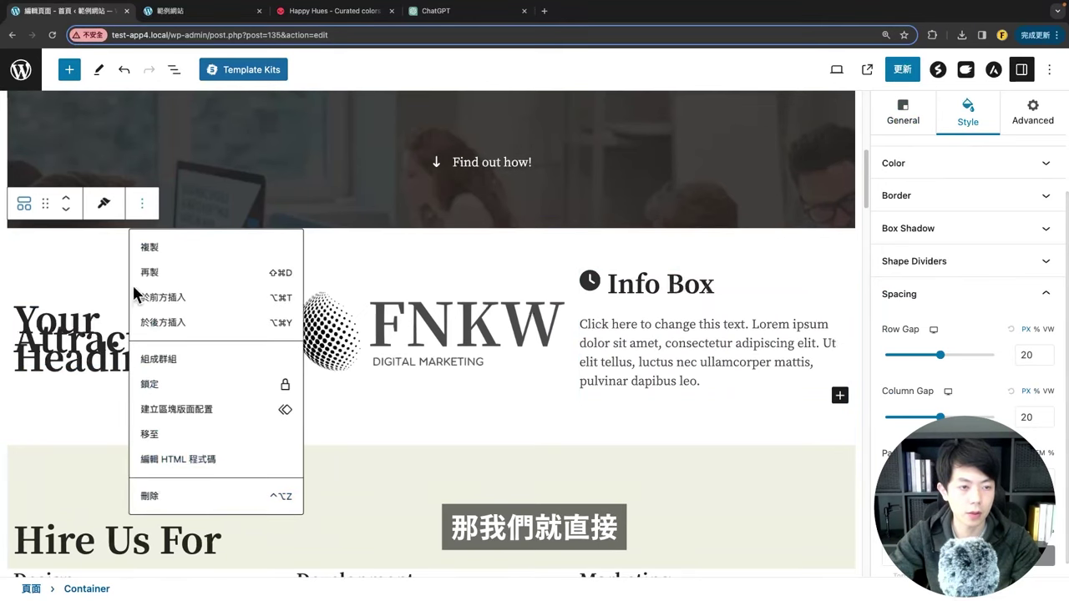
left_click(152, 497)
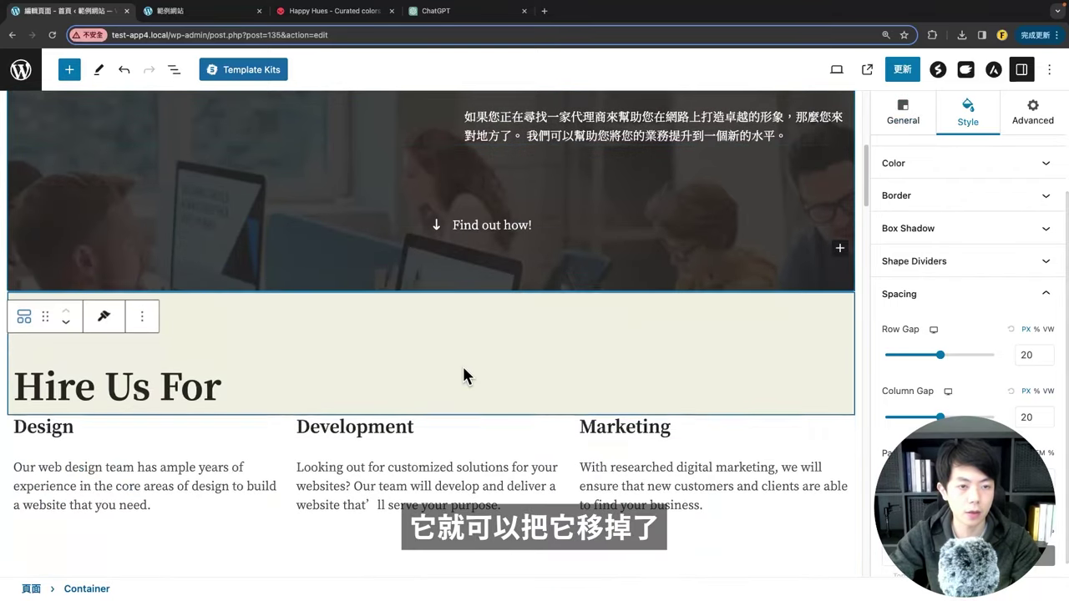
Step: Insert an empty block after the Hire Us For parent Container, above About Us
scroll(442, 380, "down", 3)
scroll(418, 372, "down", 10)
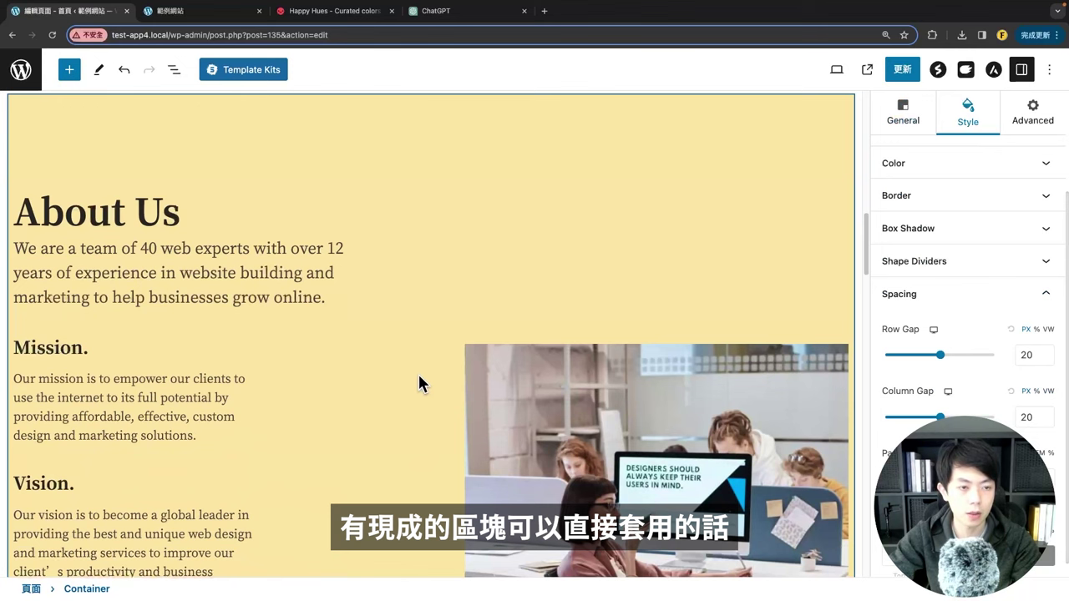
scroll(418, 372, "down", 4)
scroll(375, 334, "up", 8)
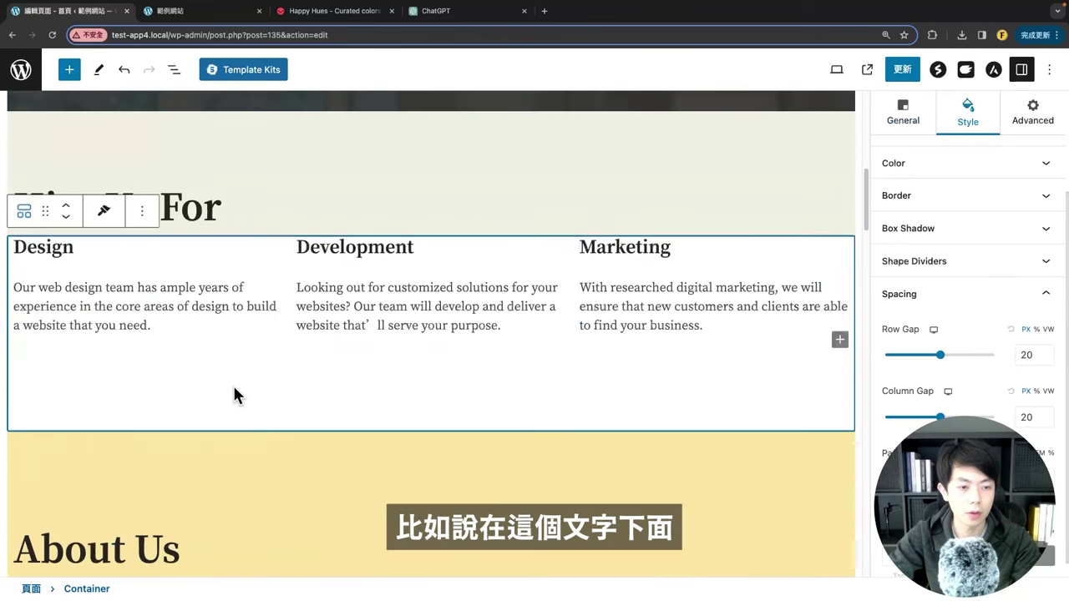
left_click(23, 214)
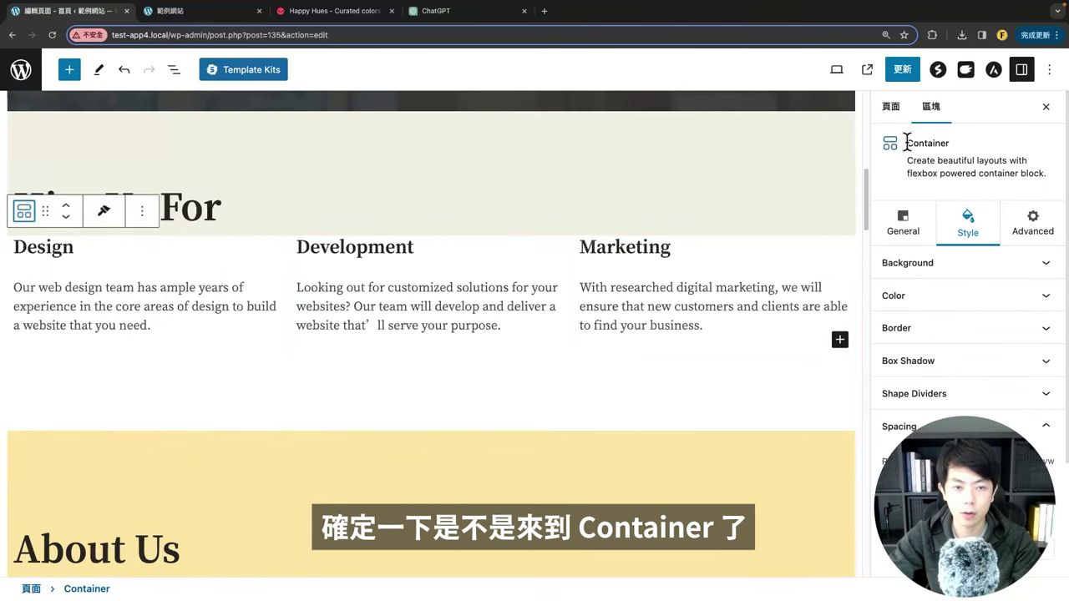
left_click(141, 211)
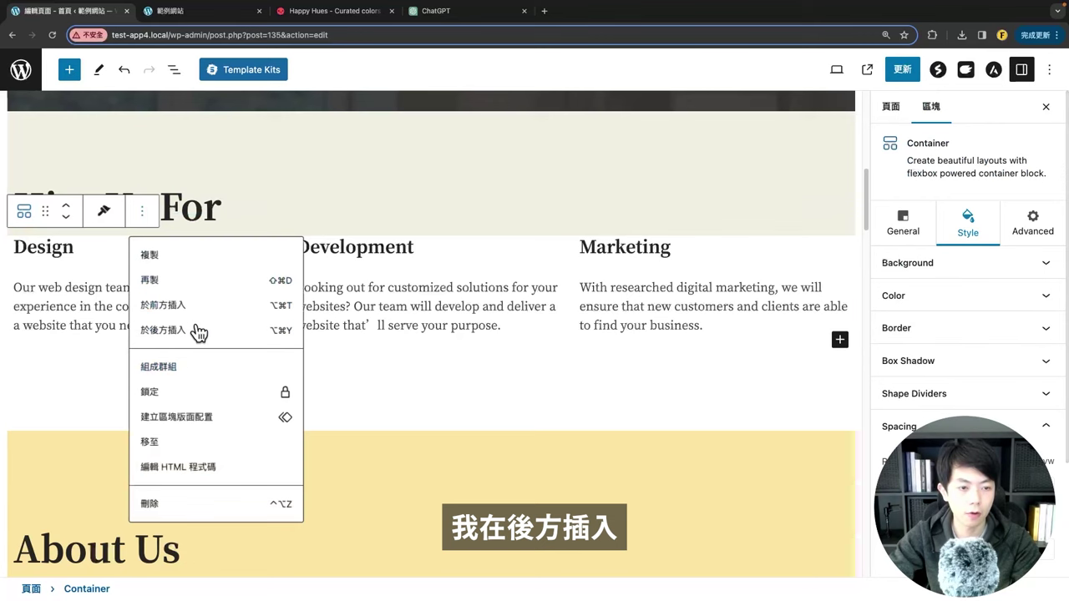
left_click(198, 330)
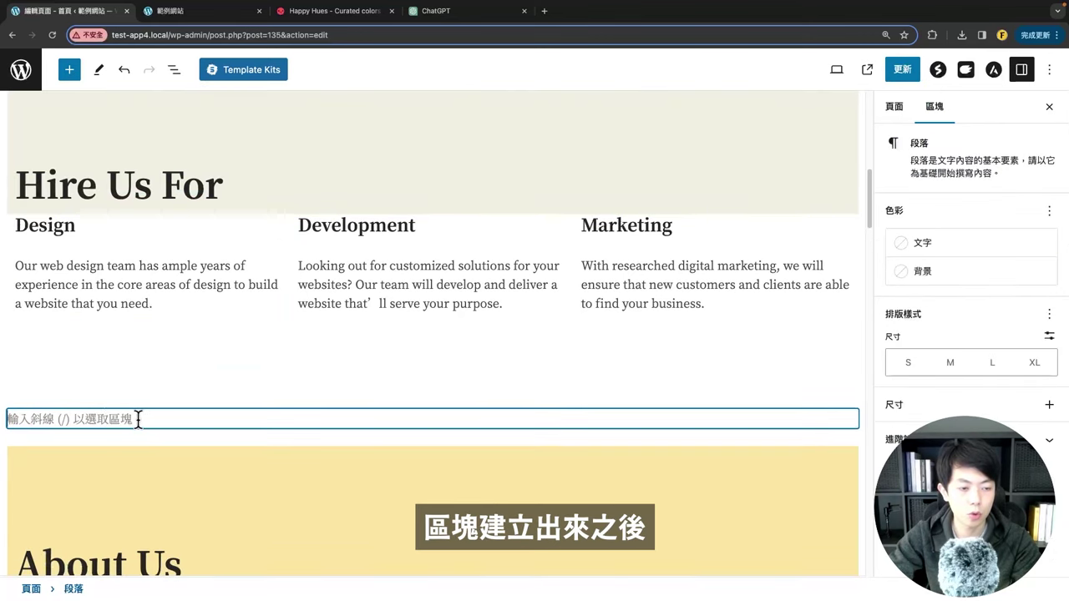
left_click(69, 70)
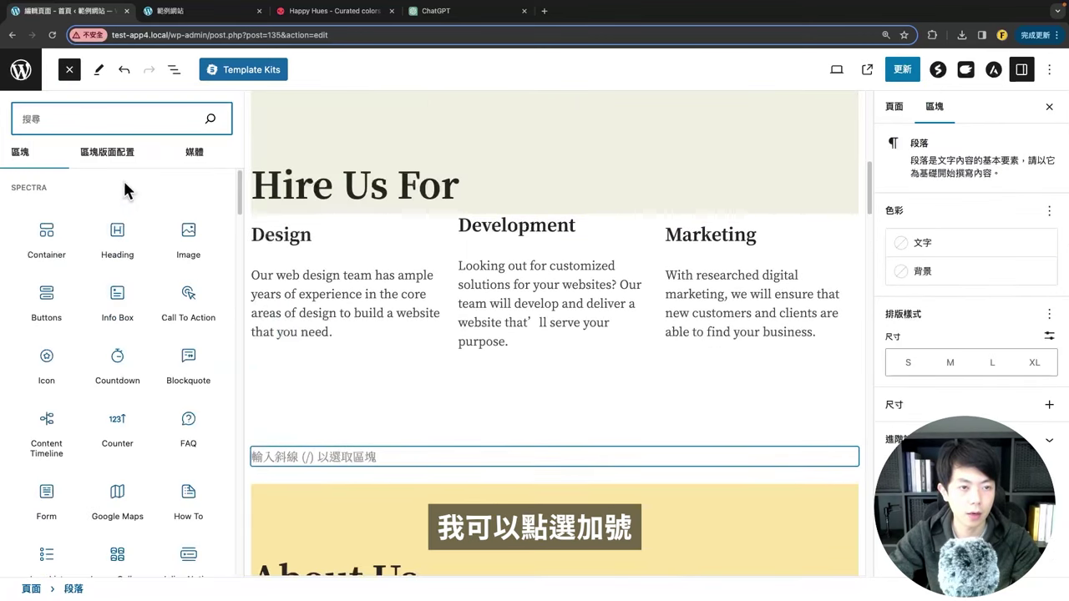
Step: Insert the Oceanic Inspiration pattern from the Text patterns category
left_click(94, 159)
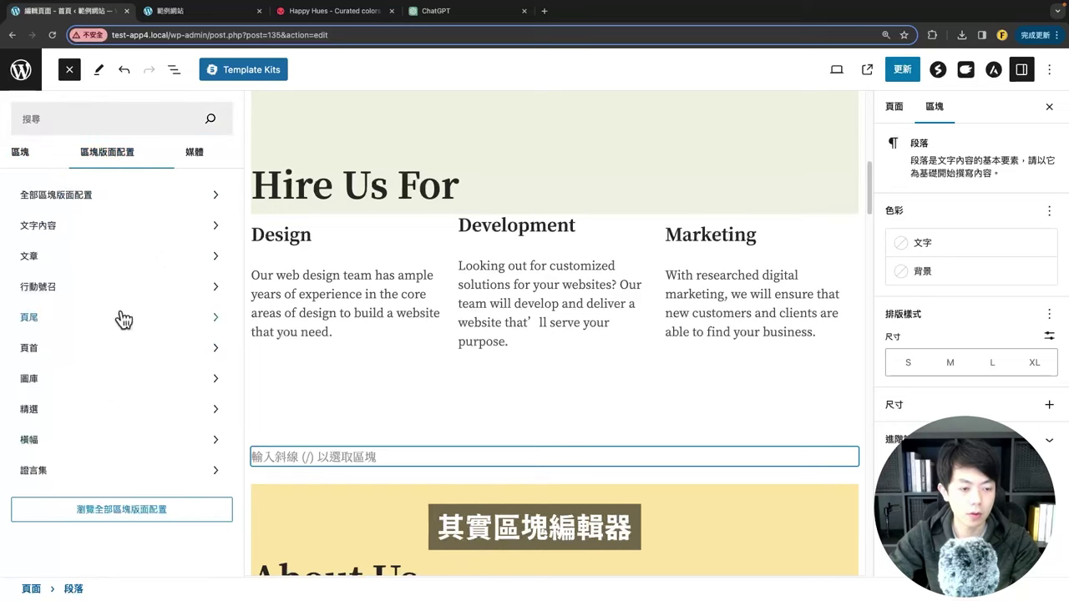
left_click(85, 206)
scroll(380, 309, "down", 2)
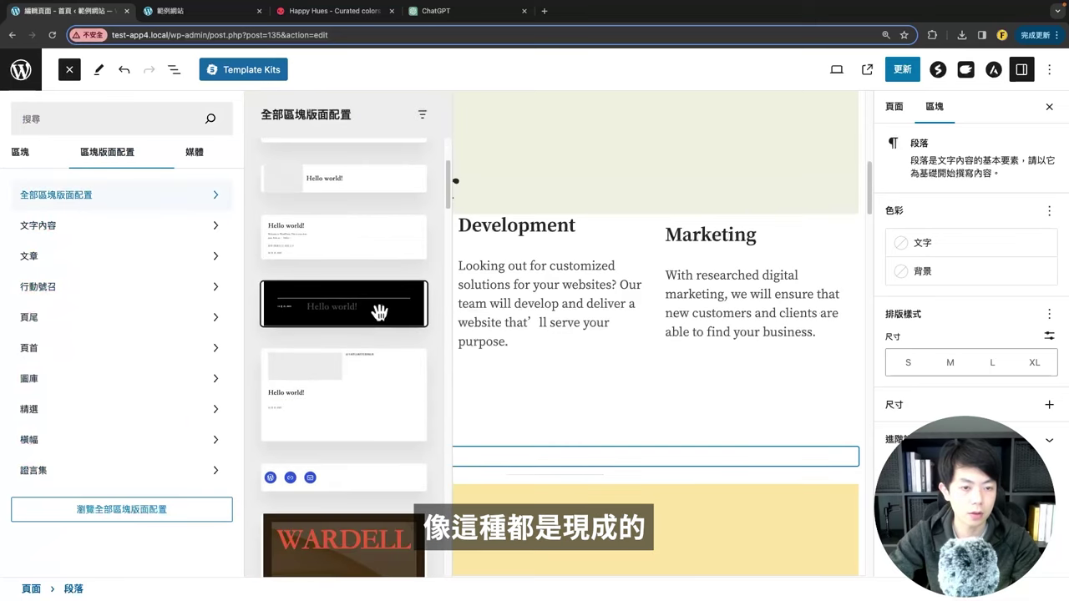
scroll(376, 312, "down", 15)
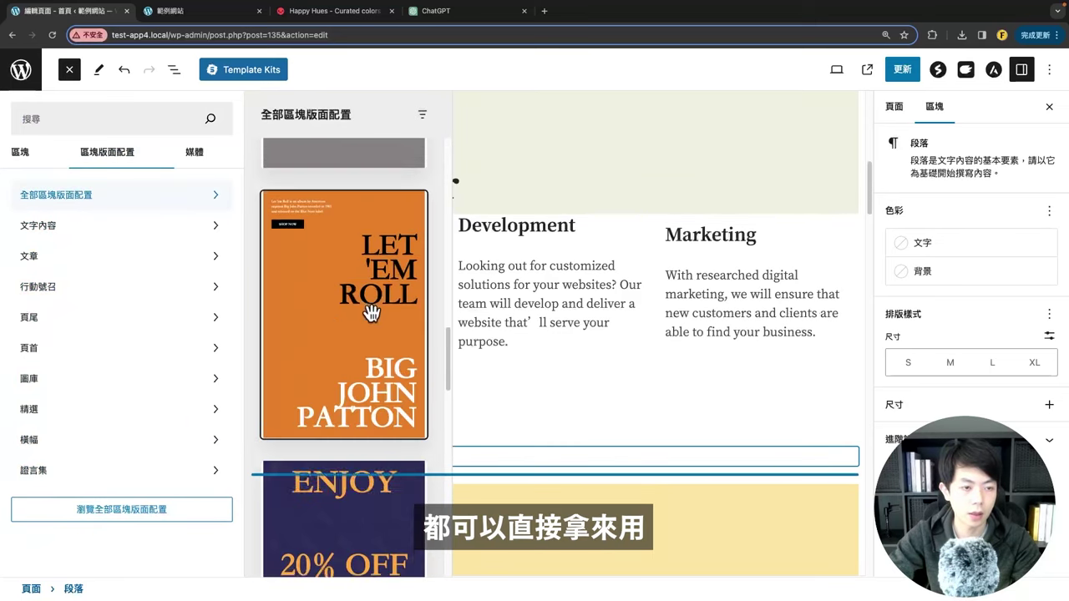
left_click(108, 228)
scroll(322, 262, "down", 10)
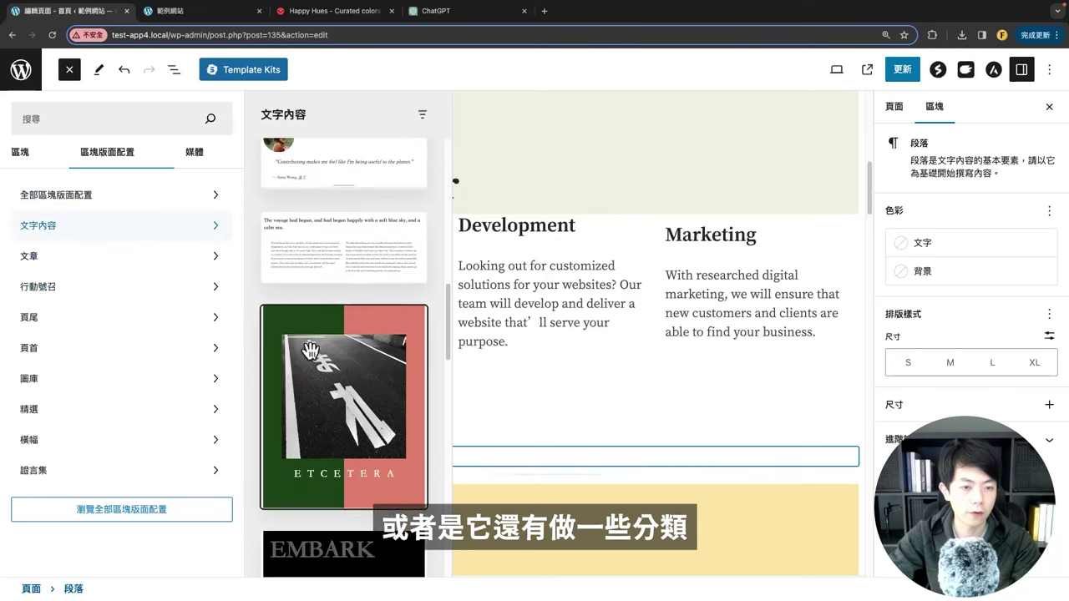
scroll(322, 334, "up", 5)
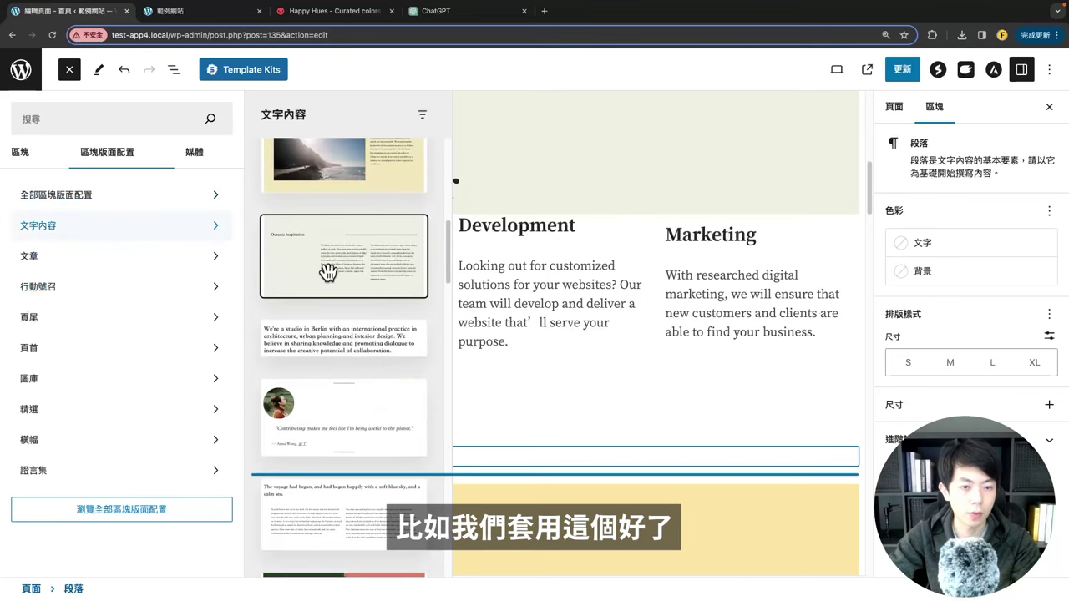
left_click(327, 272)
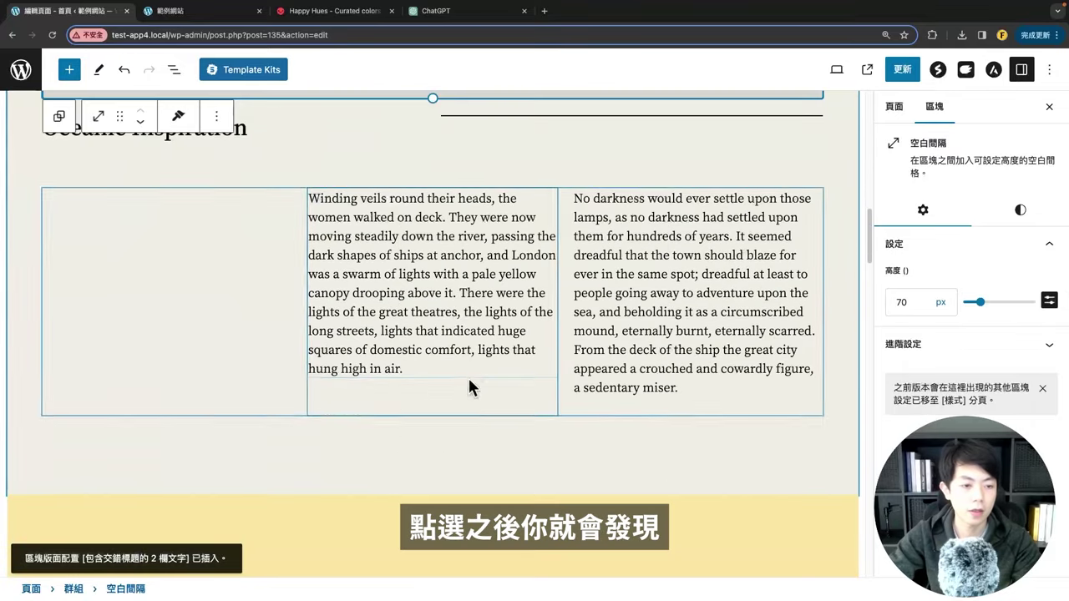
Step: Select the Oceanic Inspiration heading text and check the pattern's placement below Hire Us For
scroll(392, 276, "up", 2)
triple_click(207, 230)
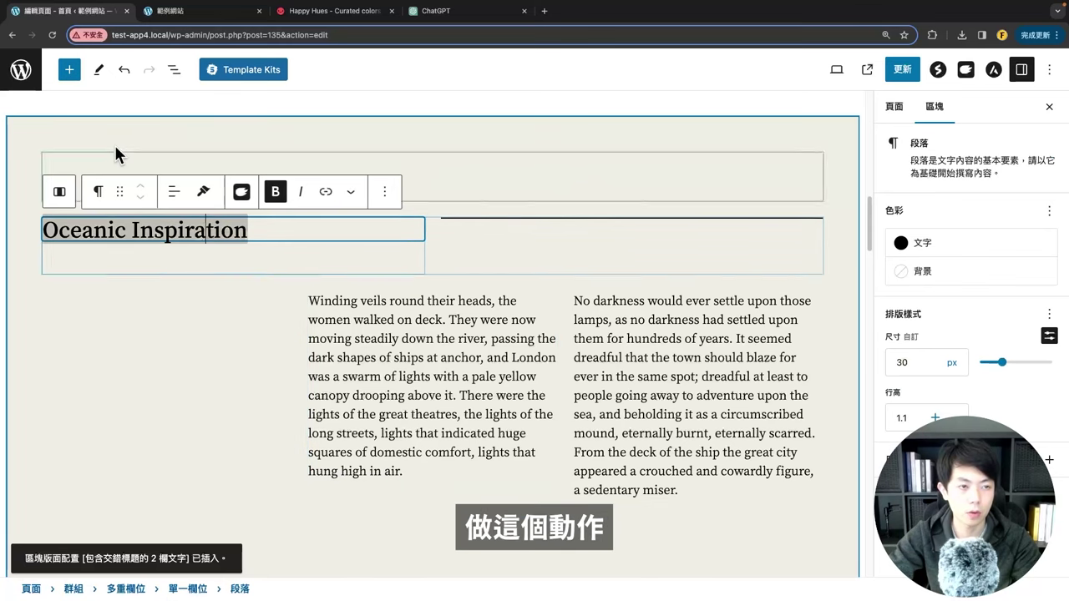
left_click(69, 69)
left_click(95, 158)
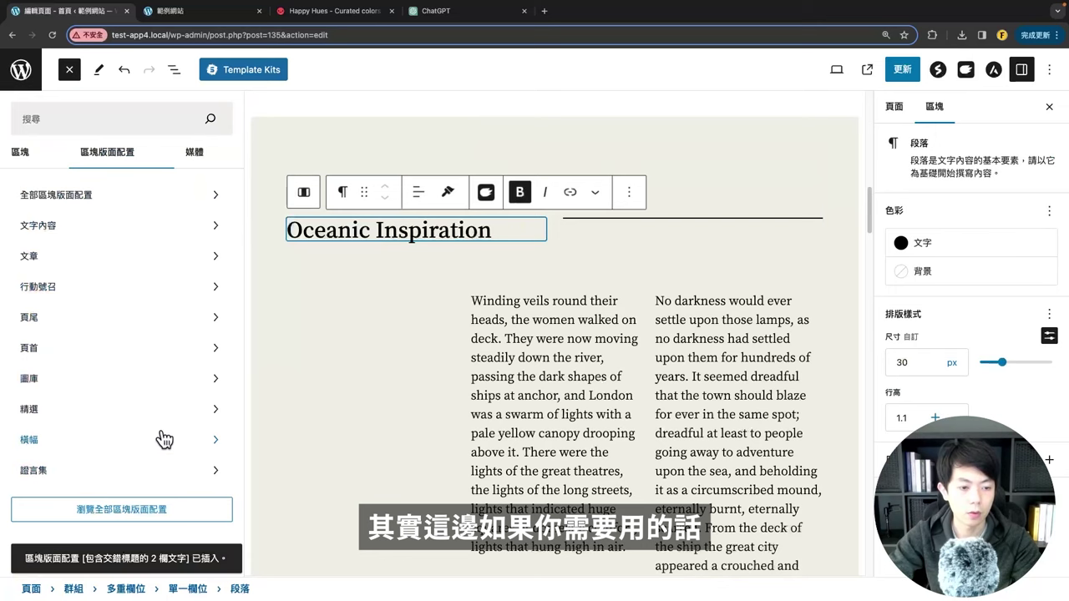
left_click(465, 300)
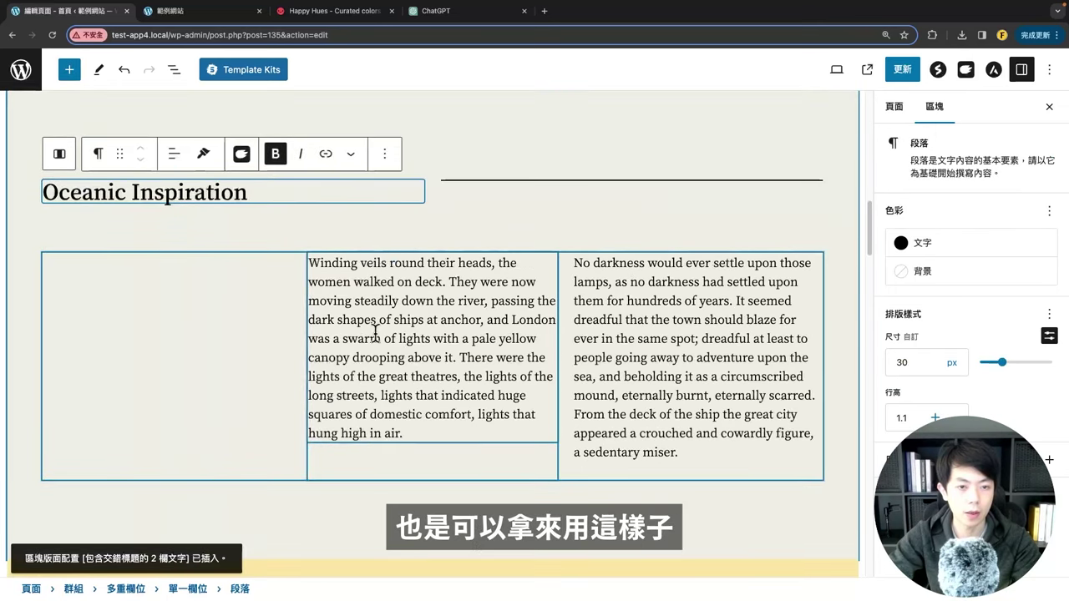
scroll(344, 342, "down", 5)
scroll(344, 334, "up", 6)
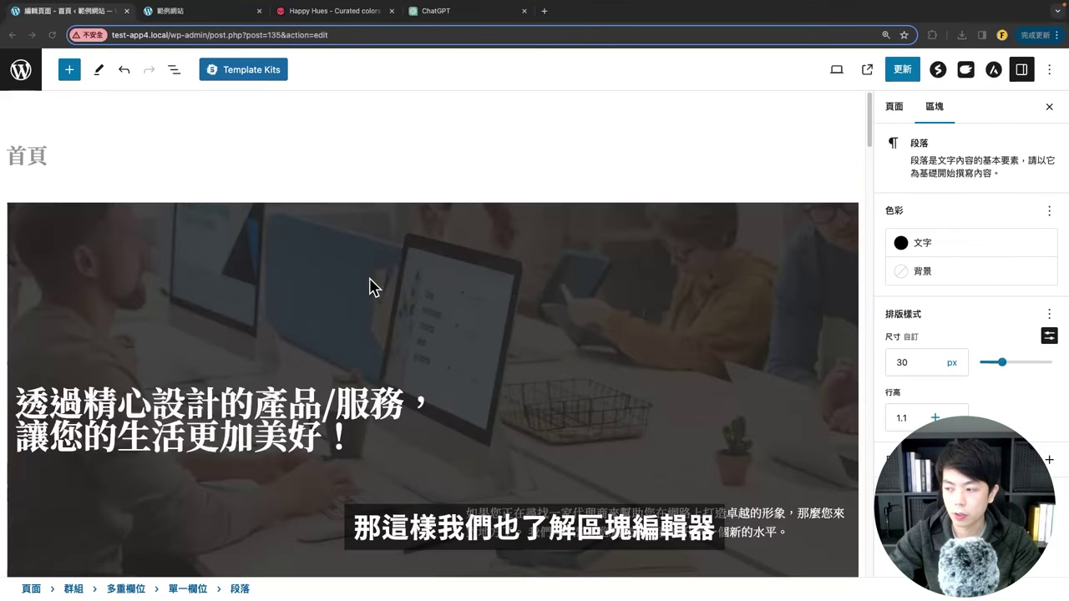
scroll(372, 286, "down", 15)
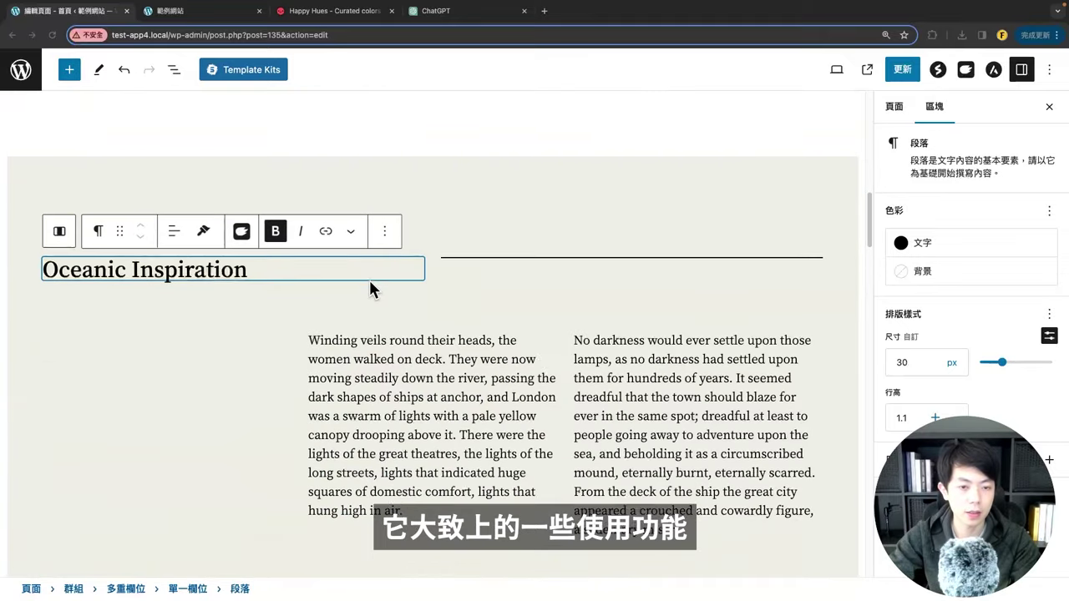
scroll(370, 282, "down", 12)
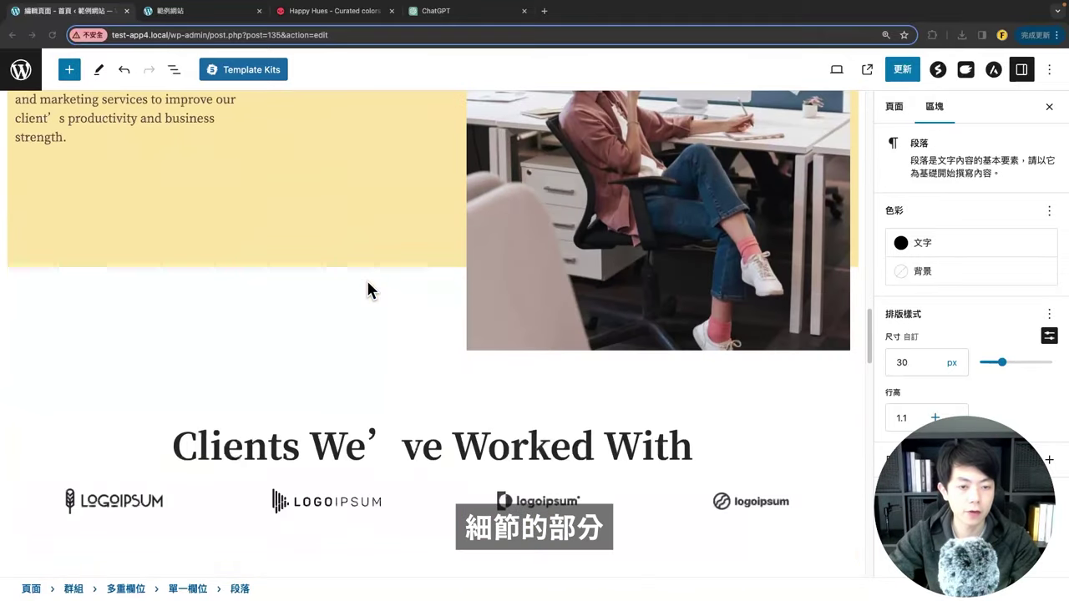
scroll(367, 288, "up", 5)
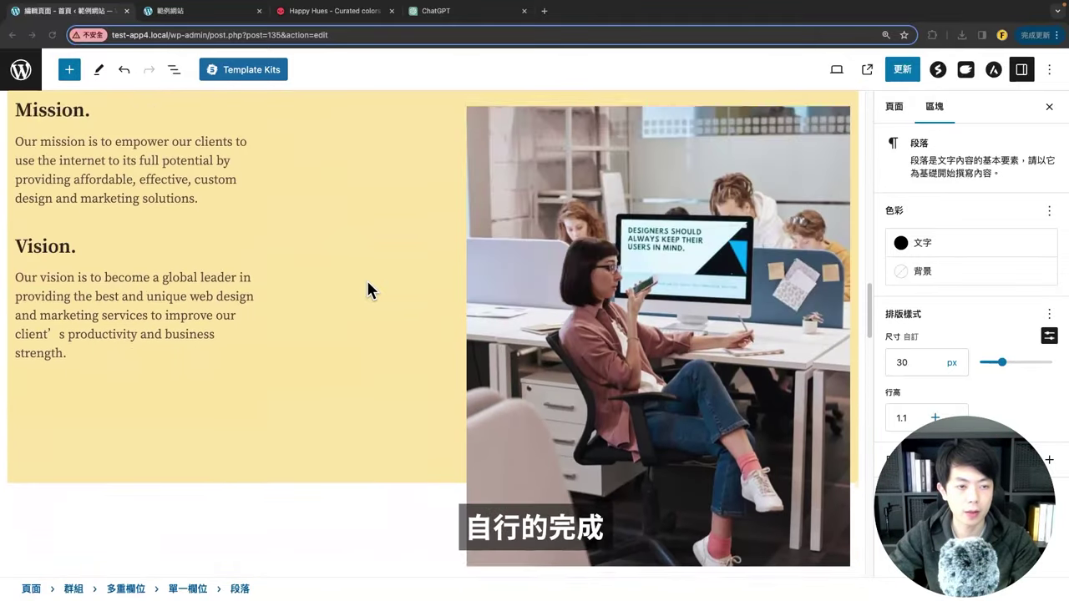
left_click(192, 17)
left_click(54, 35)
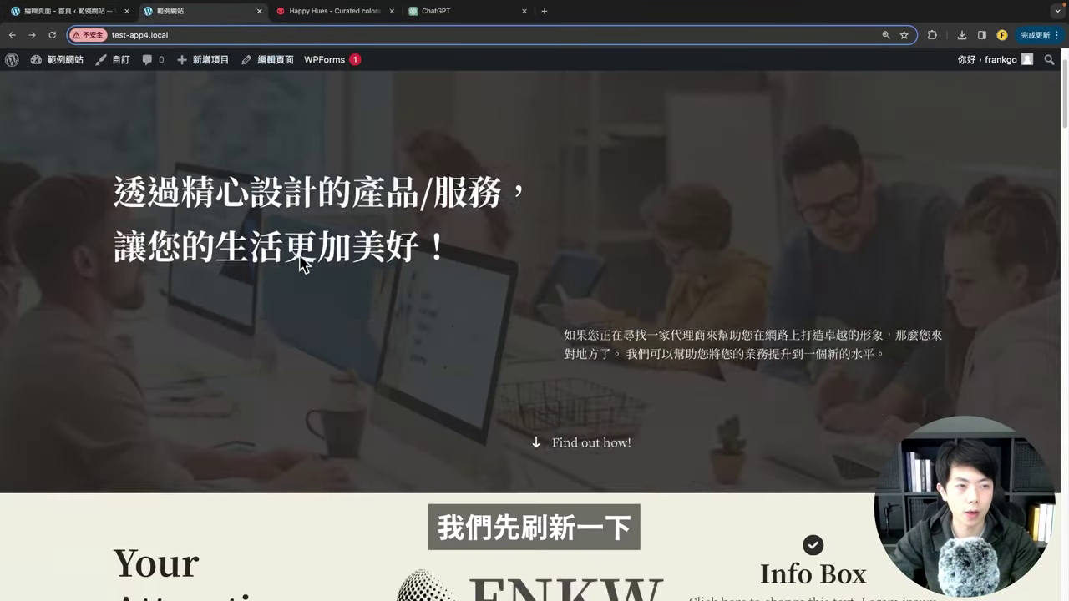
scroll(300, 193, "down", 15)
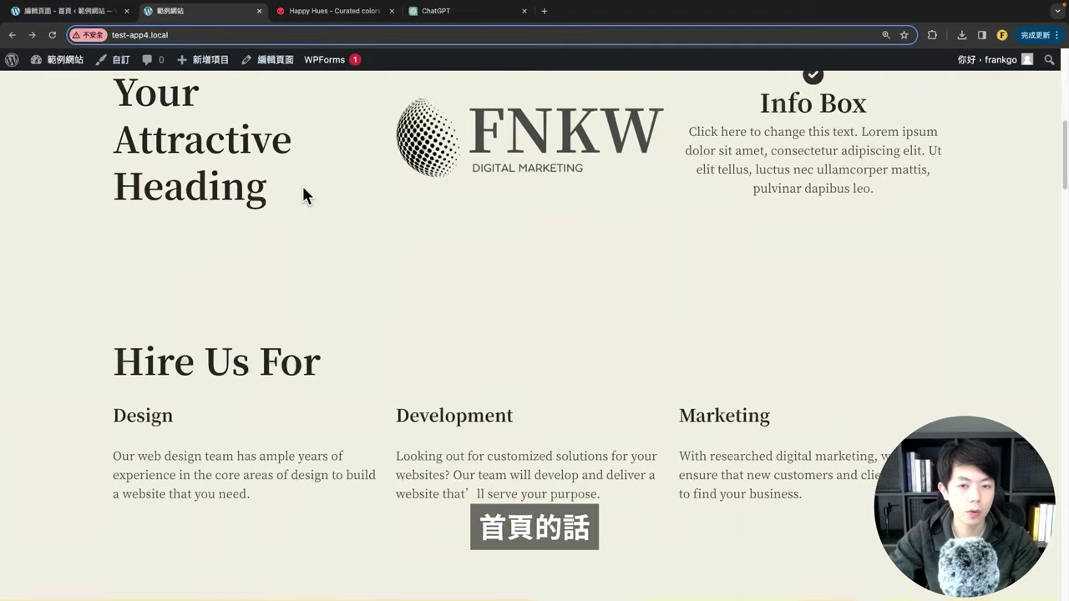
scroll(376, 200, "down", 1)
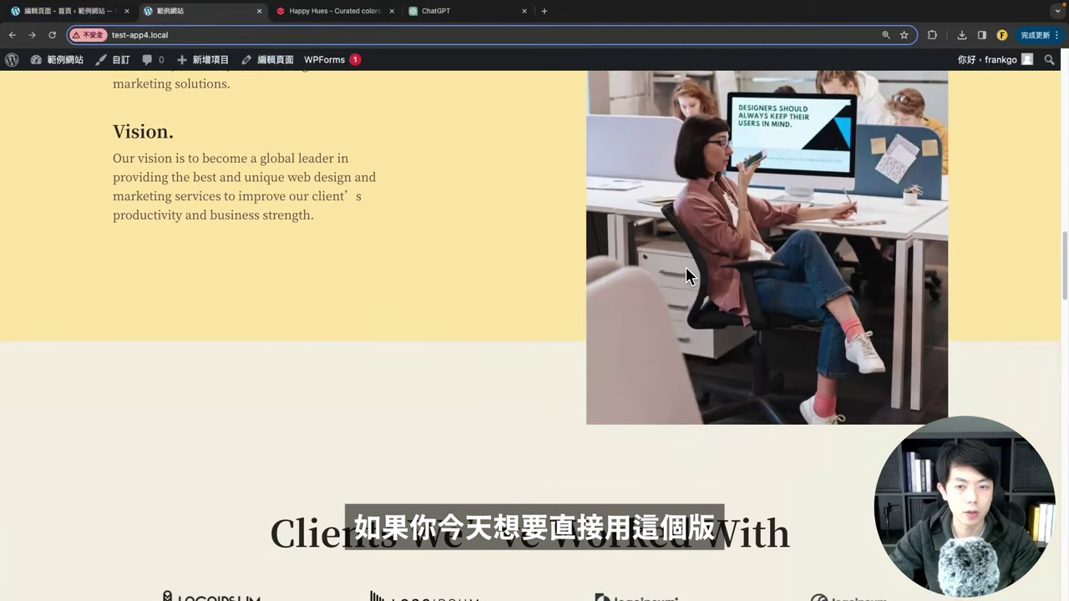
scroll(683, 266, "up", 5)
scroll(606, 243, "up", 8)
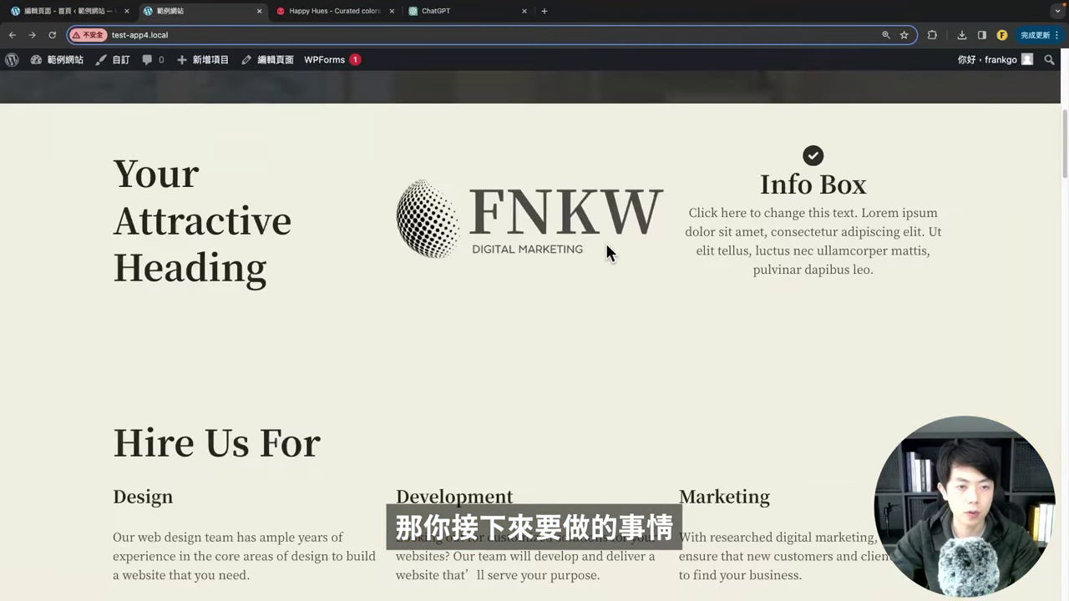
scroll(606, 245, "up", 5)
scroll(182, 269, "down", 2)
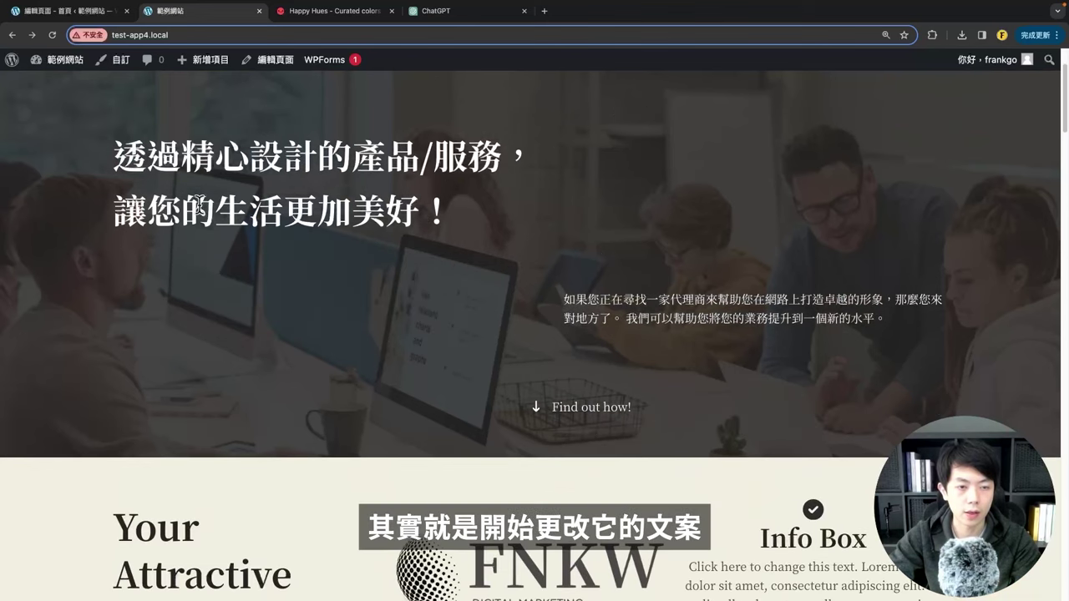
scroll(201, 394, "up", 2)
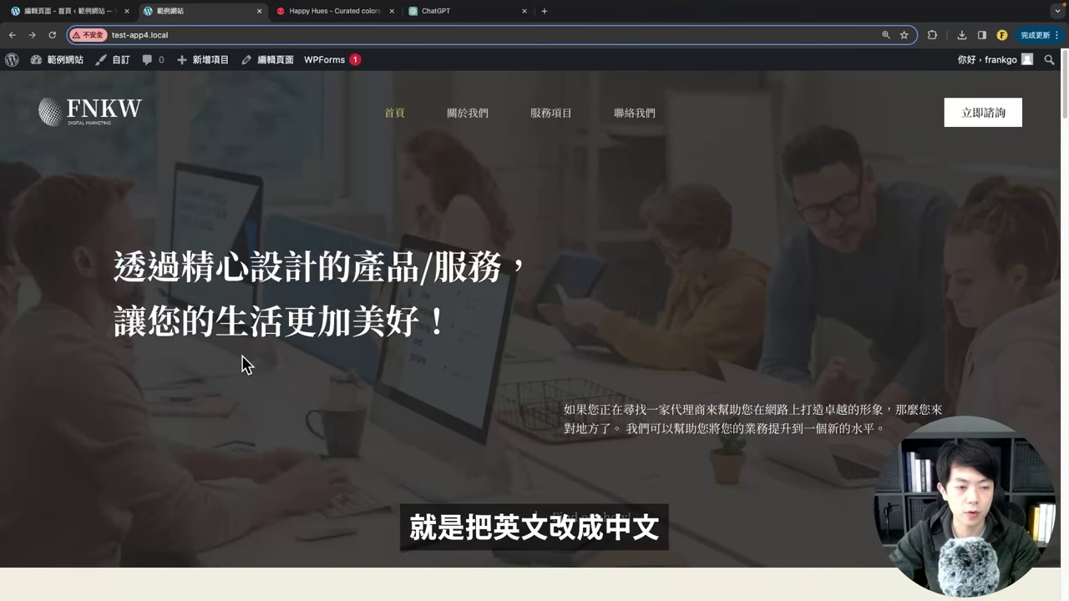
scroll(493, 284, "down", 10)
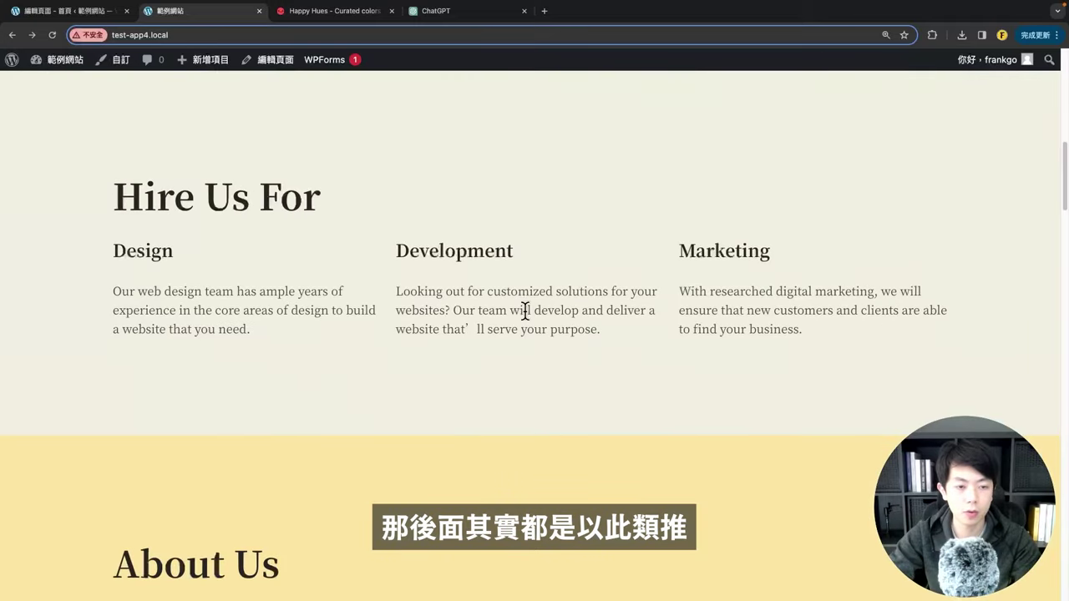
key("ctrl+shift+Tab")
scroll(501, 357, "down", 1)
Step: Centre-align the Hire Us For heading in its General settings and update the page
scroll(479, 349, "up", 5)
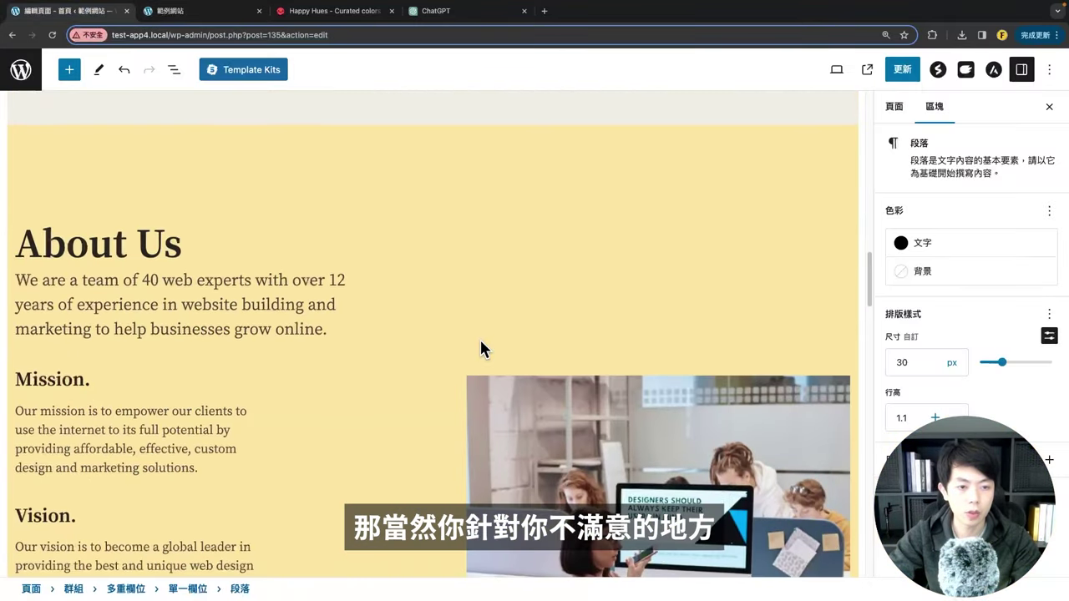
scroll(478, 348, "up", 5)
scroll(470, 351, "up", 4)
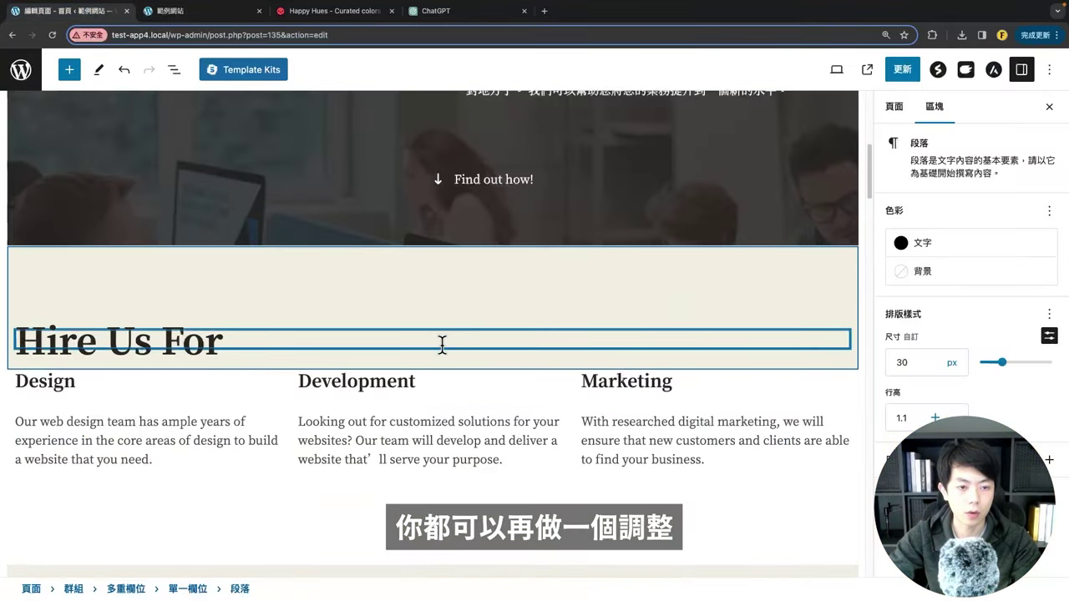
left_click(134, 309)
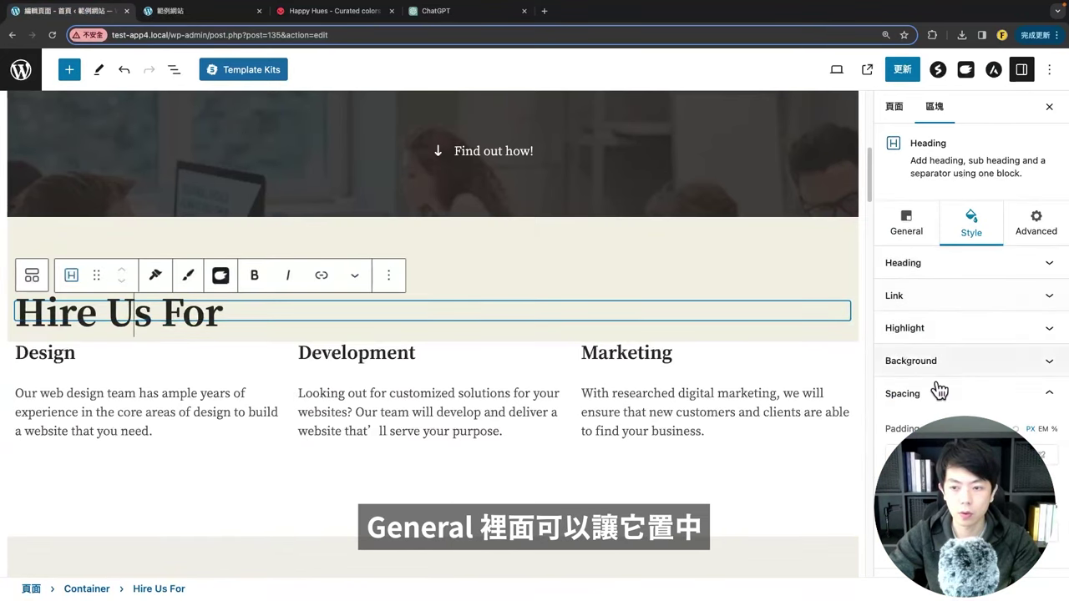
left_click(906, 224)
left_click(961, 321)
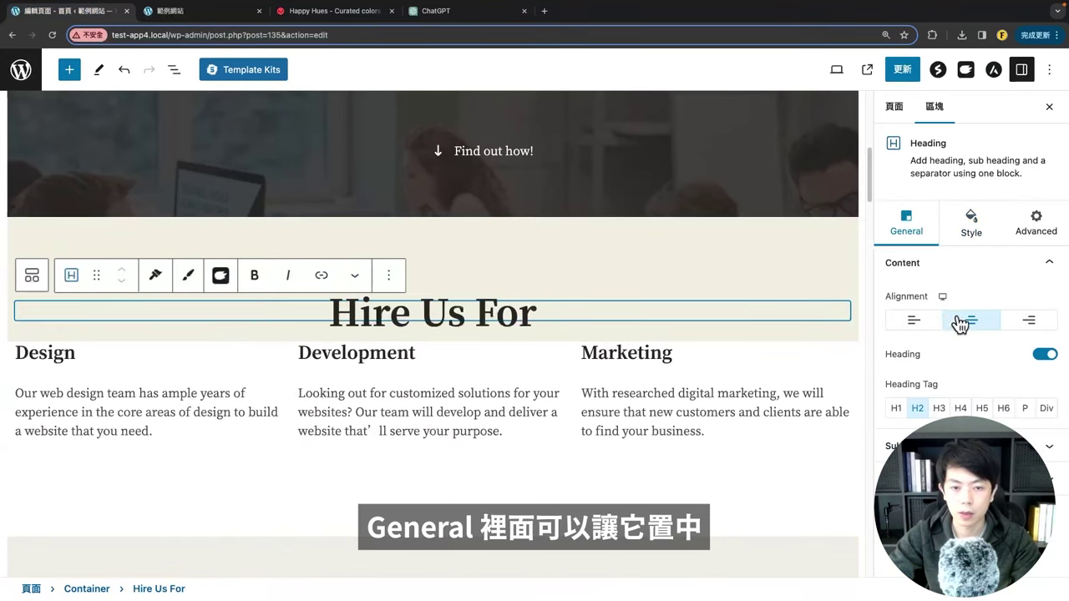
left_click(902, 69)
Step: Delete the Oceanic Inspiration group and update the page again
scroll(623, 234, "up", 4)
scroll(593, 271, "down", 6)
scroll(589, 277, "down", 2)
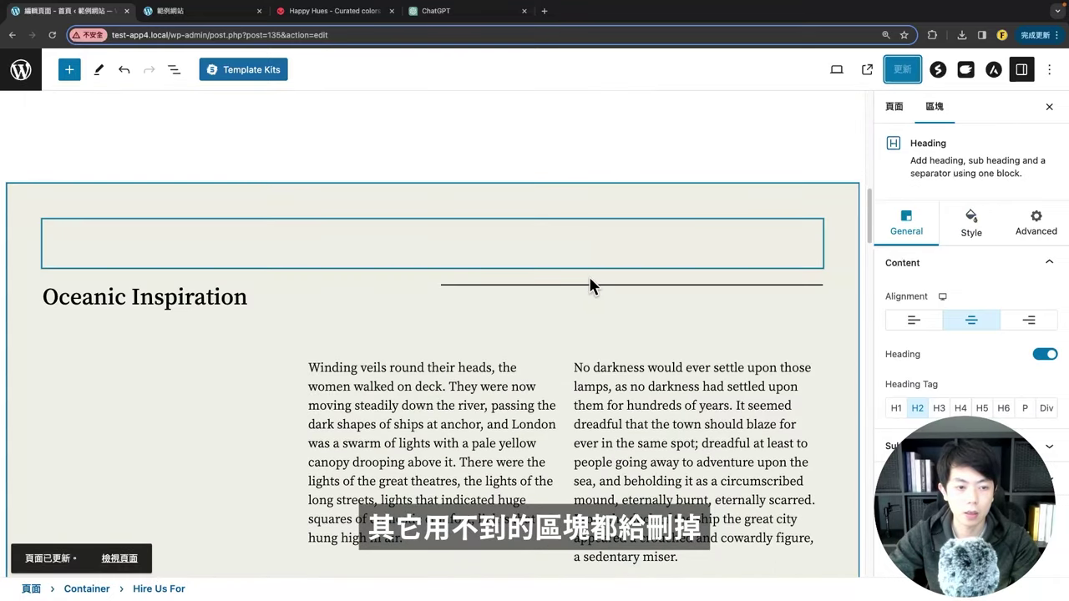
scroll(573, 277, "up", 2)
left_click(231, 304)
key("BackSpace")
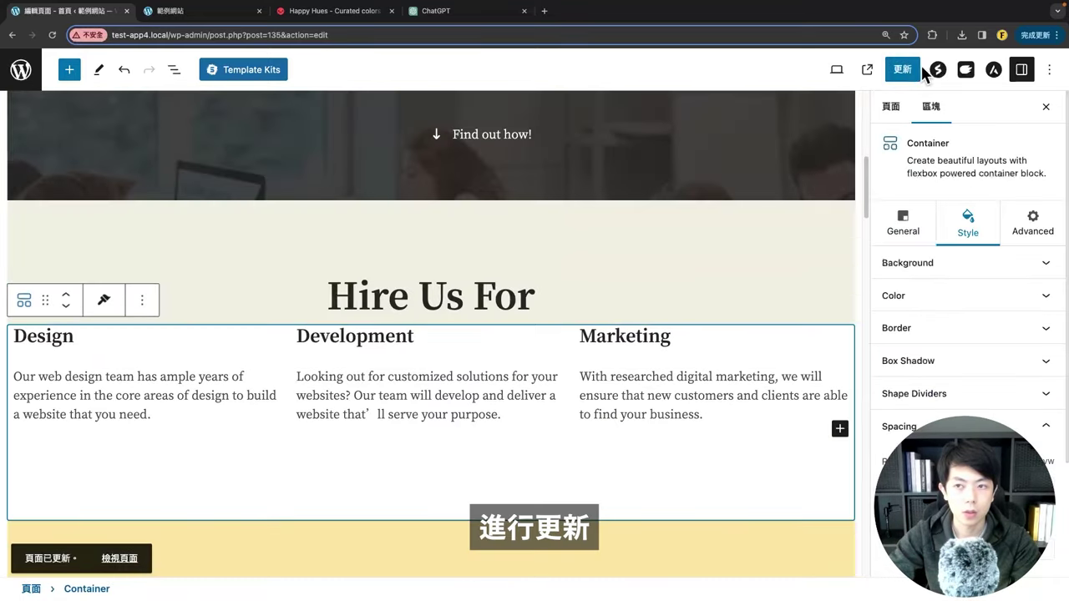
left_click(902, 69)
Step: Reload the live homepage to confirm the Hire Us For heading is centred
key("ctrl+Tab")
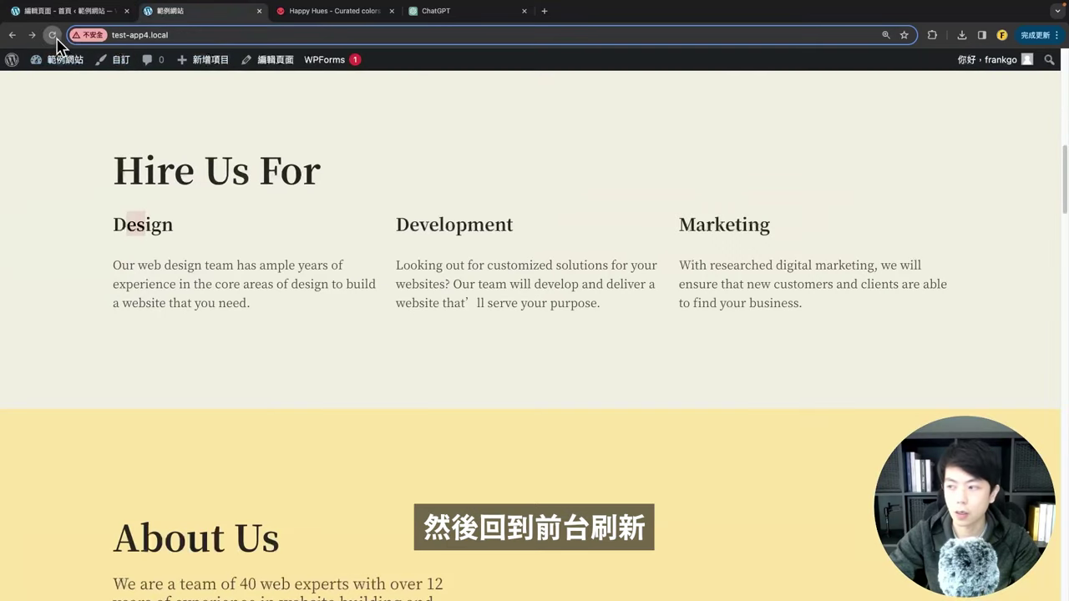
left_click(53, 36)
scroll(457, 370, "up", 3)
scroll(468, 275, "down", 3)
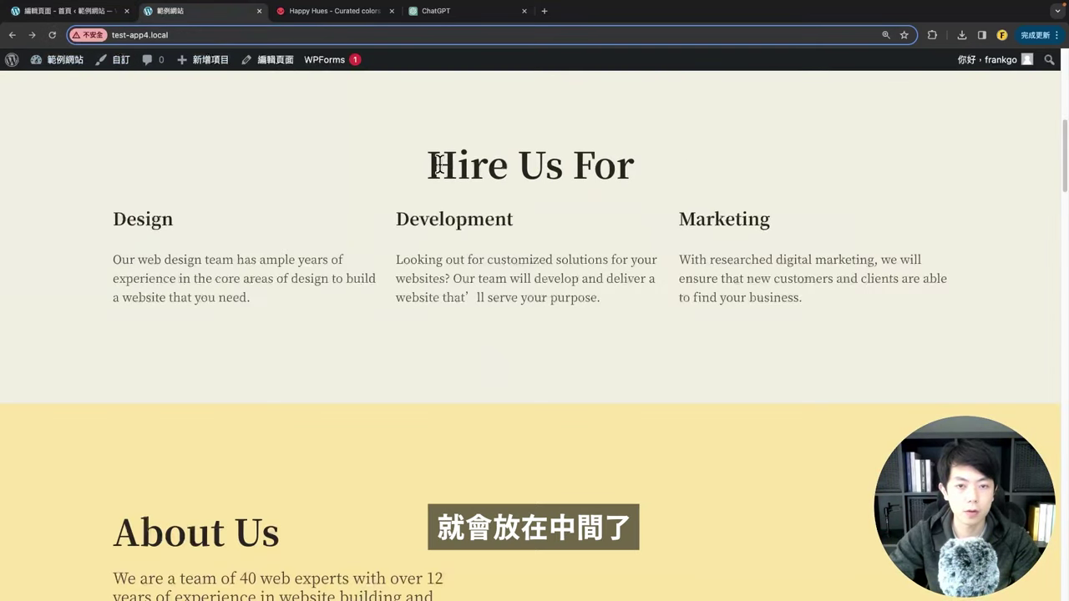
left_click_drag(439, 164, 685, 159)
left_click(584, 288)
Step: Set the Design info box's Call To Action type to Button
left_click(67, 11)
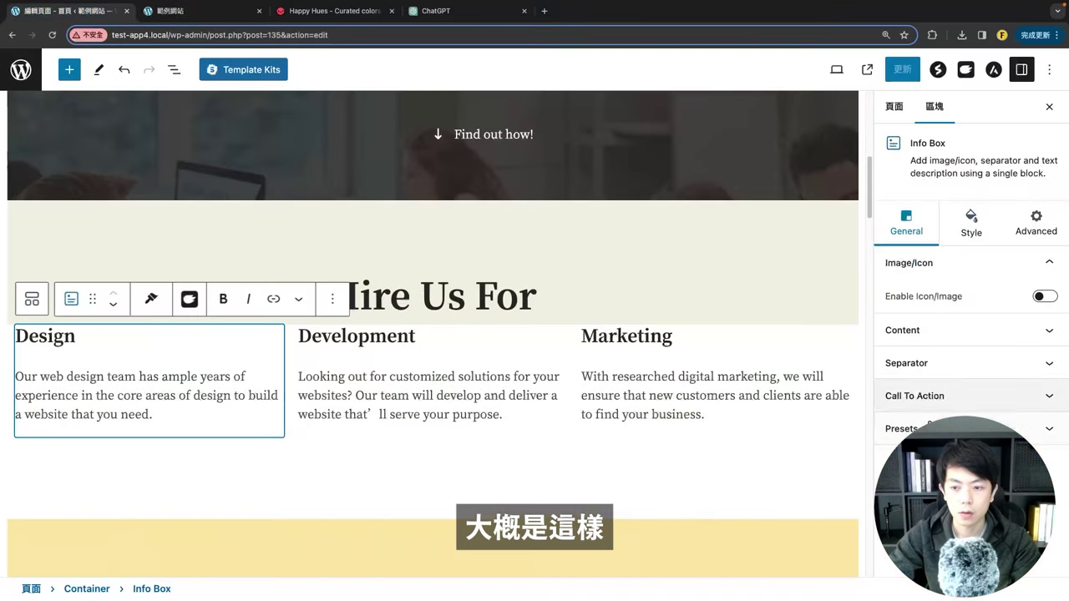
left_click(930, 396)
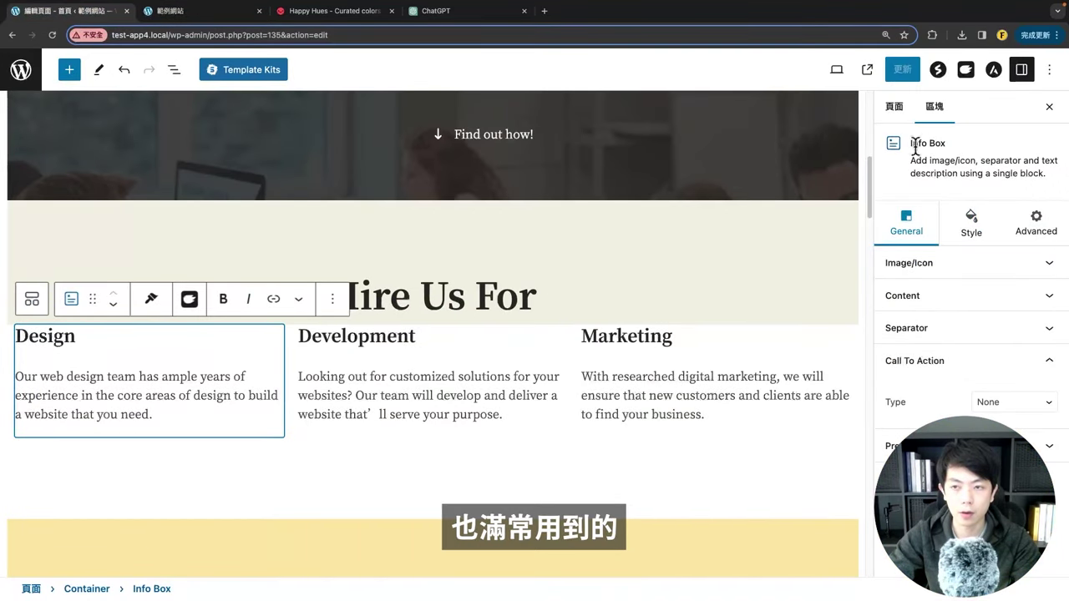
left_click(1012, 404)
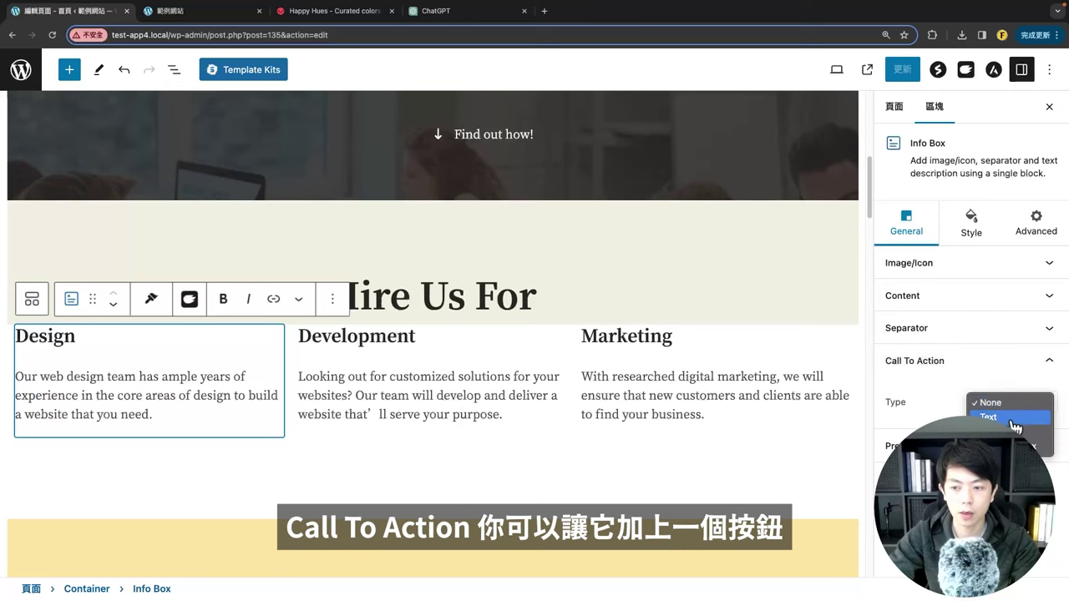
left_click(1011, 432)
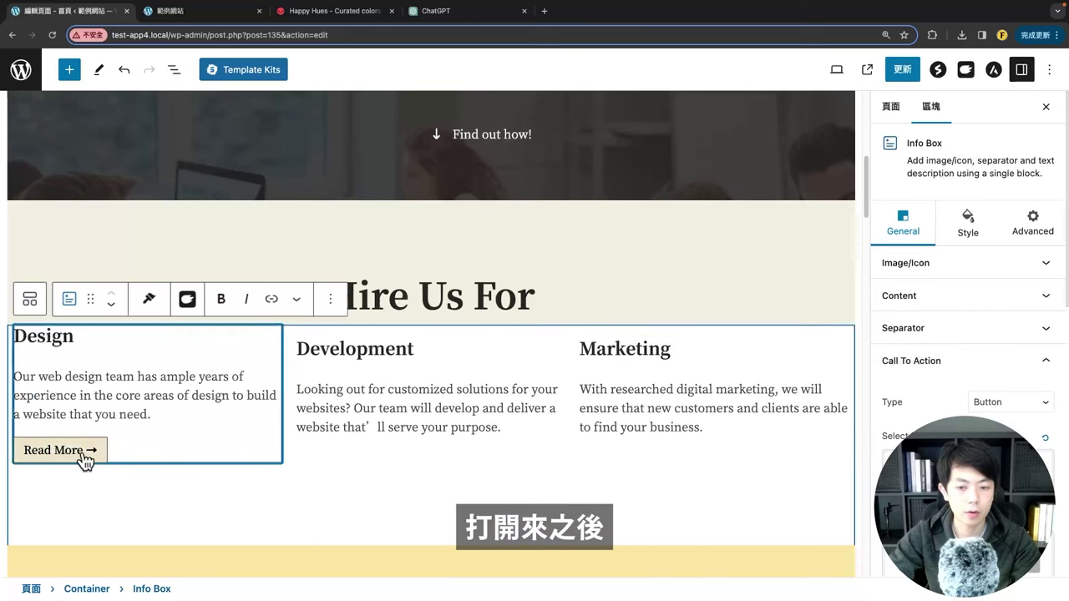
Step: Try the pill button preset, reset it to default, and update the homepage
scroll(925, 419, "down", 2)
left_click(923, 269)
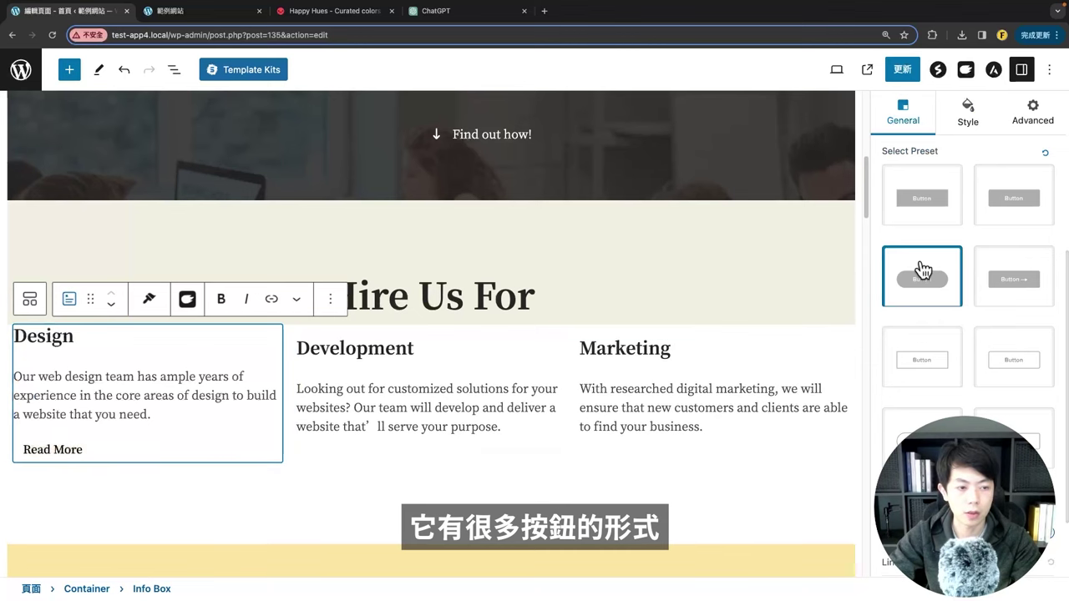
scroll(1063, 354, "up", 3)
left_click(1046, 295)
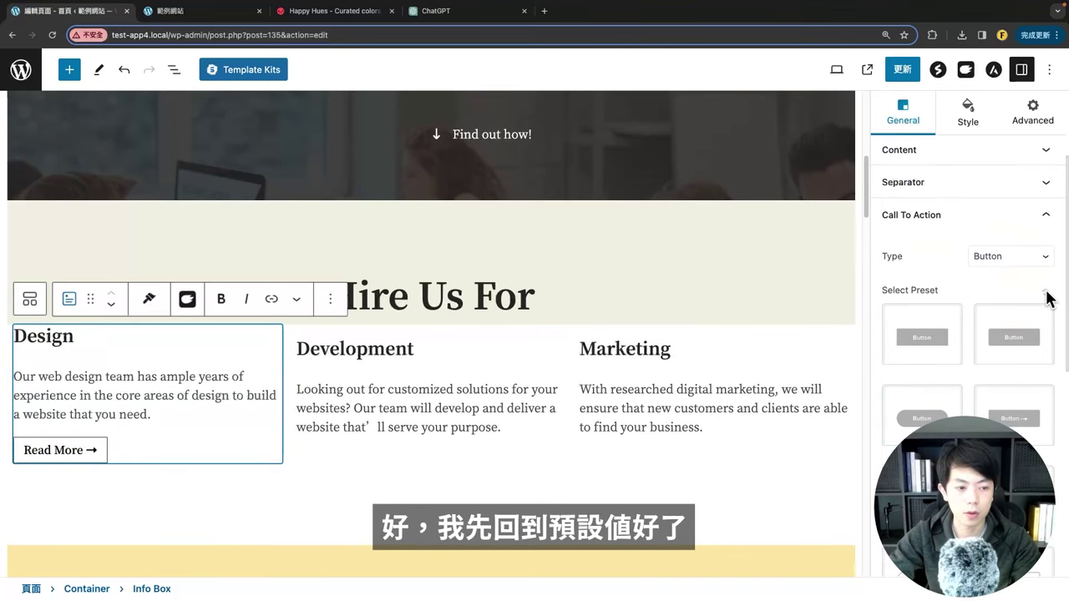
left_click(902, 70)
Step: Reload the live homepage and check the Read More → button under Design
left_click(171, 11)
left_click(52, 35)
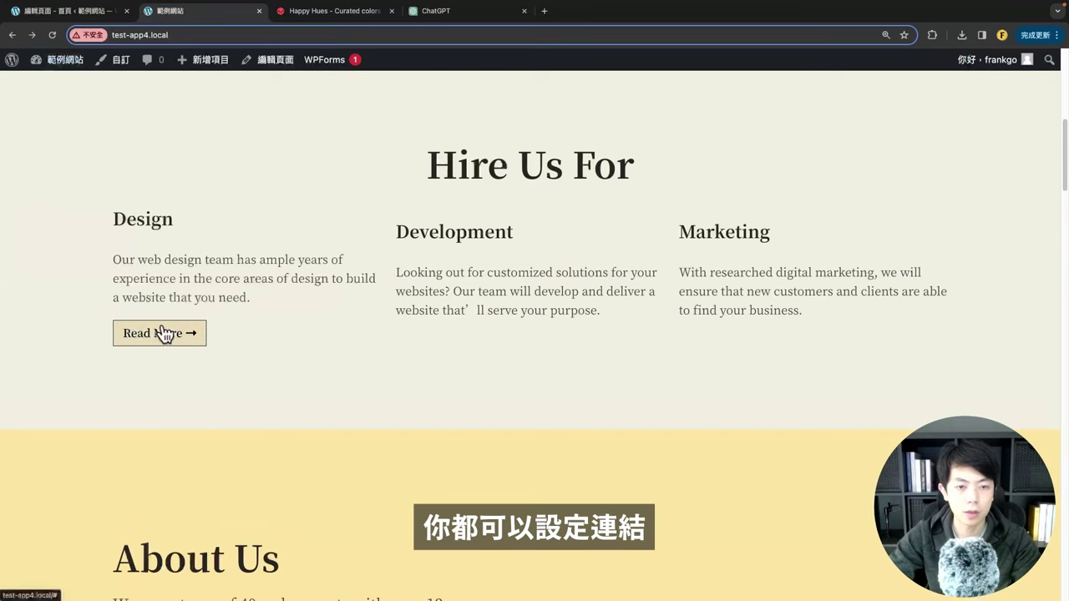
scroll(317, 380, "up", 1)
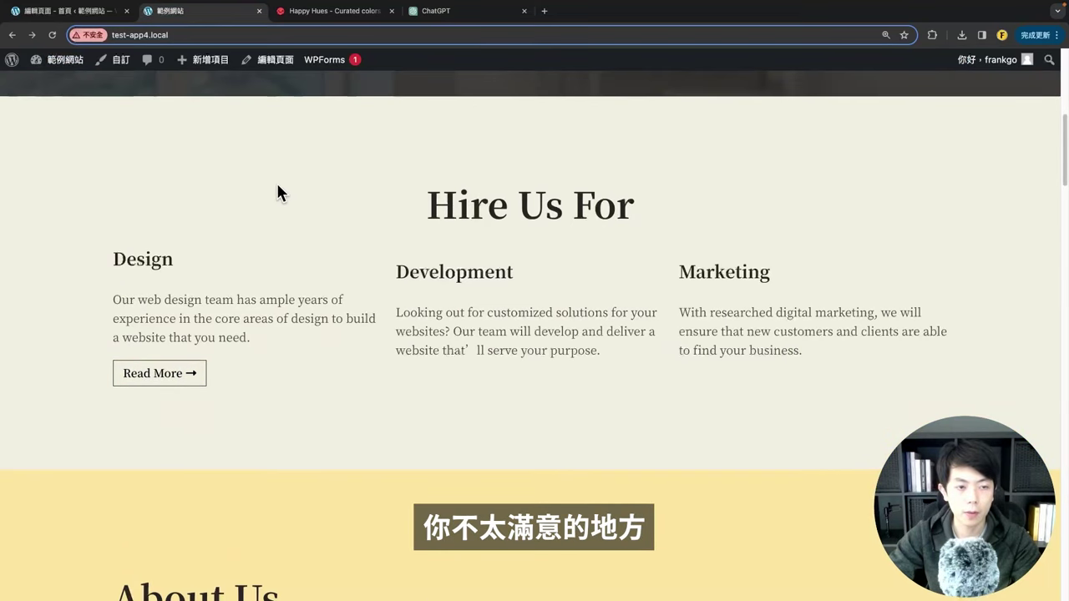
left_click_drag(111, 257, 192, 248)
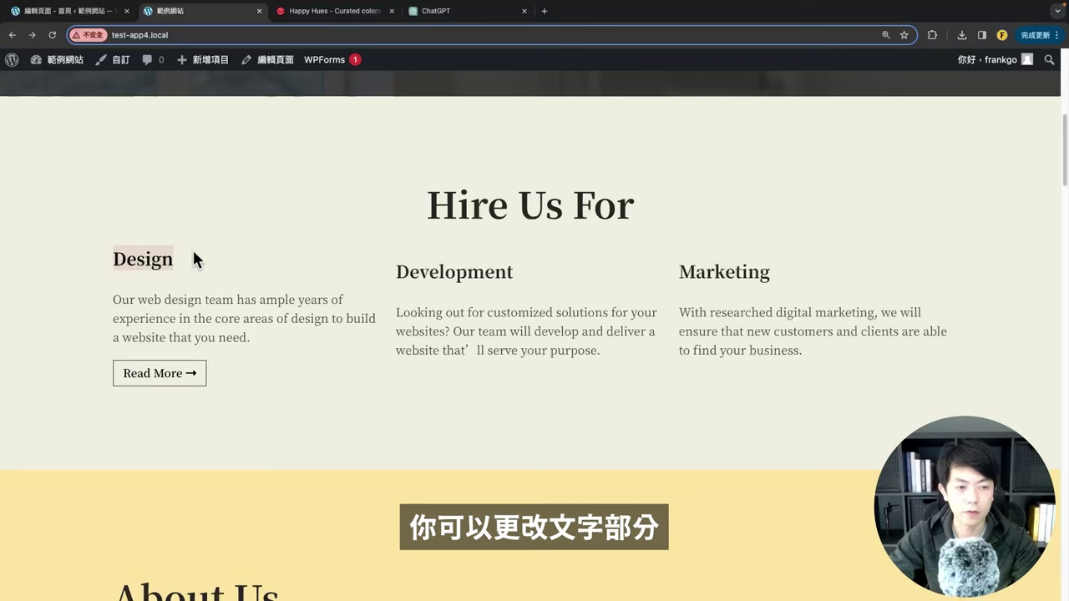
left_click(192, 247)
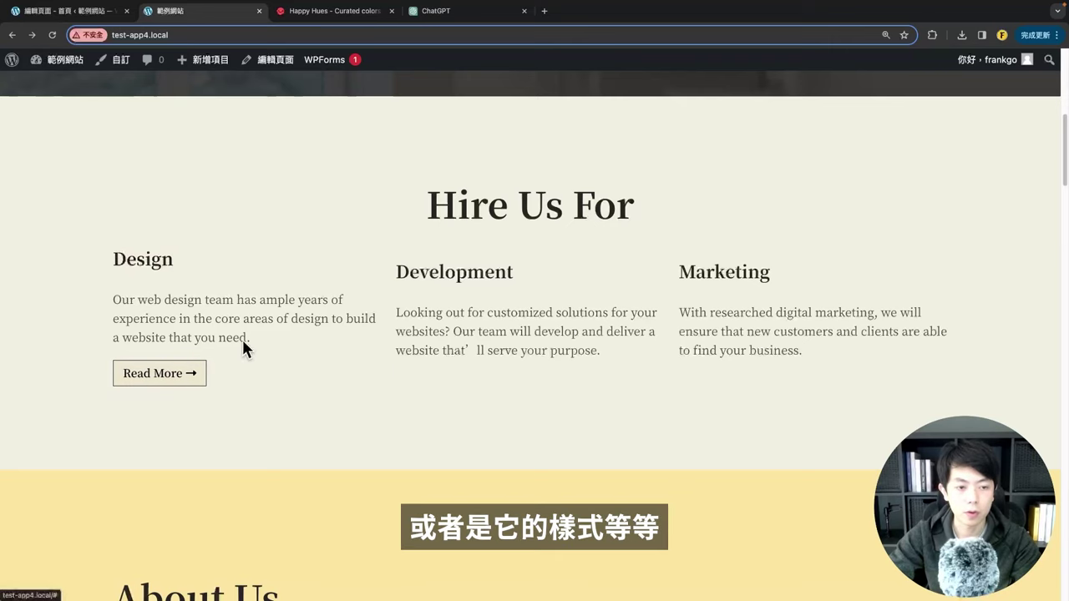
scroll(481, 400, "down", 5)
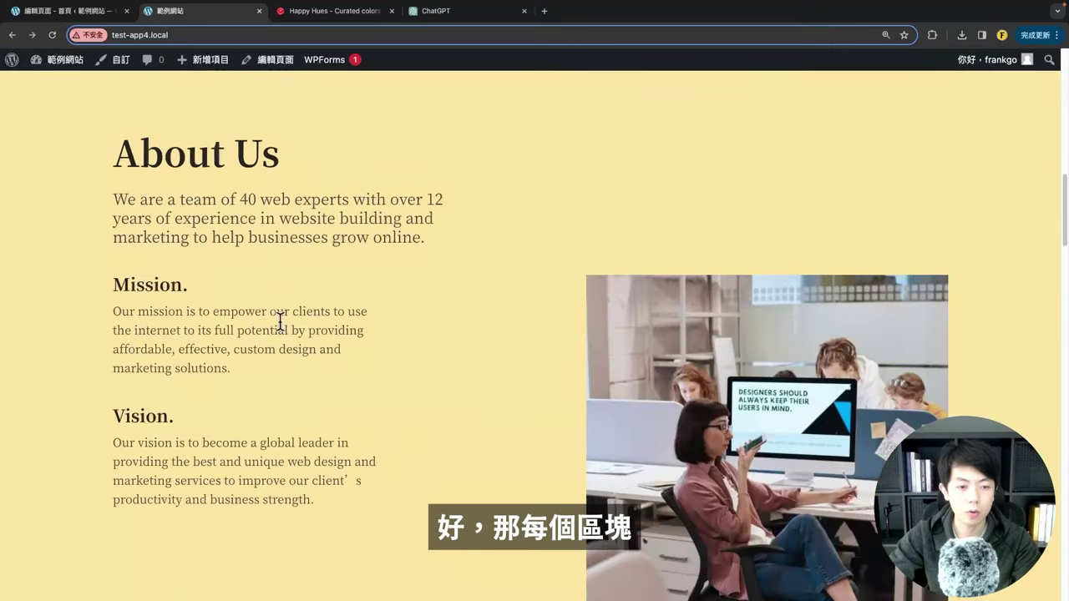
Step: Select the About Us image block in the editor
key("ctrl+shift+Tab")
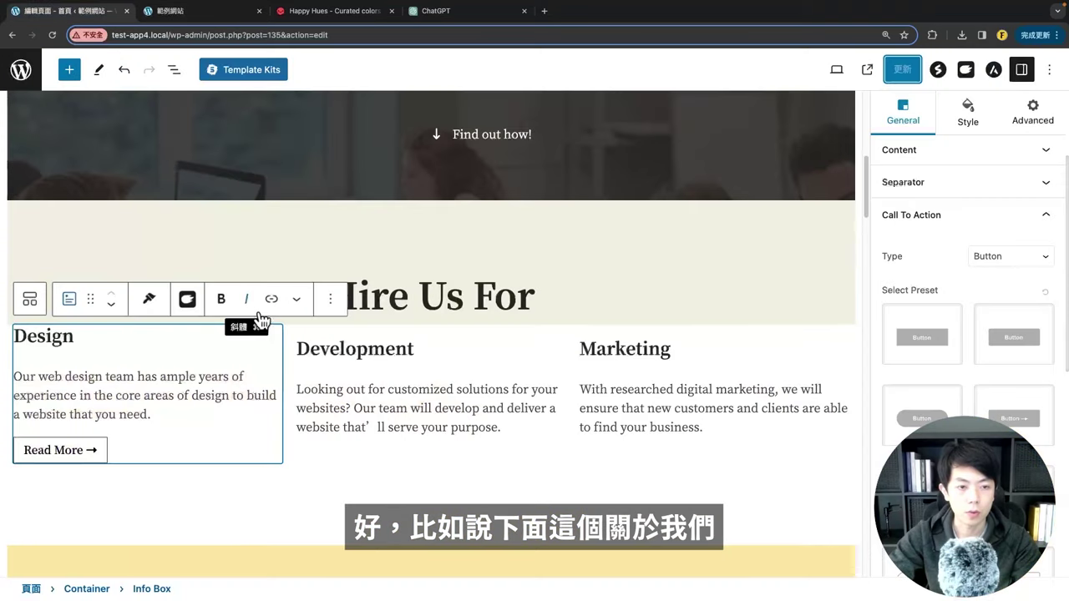
scroll(258, 316, "down", 6)
left_click(578, 325)
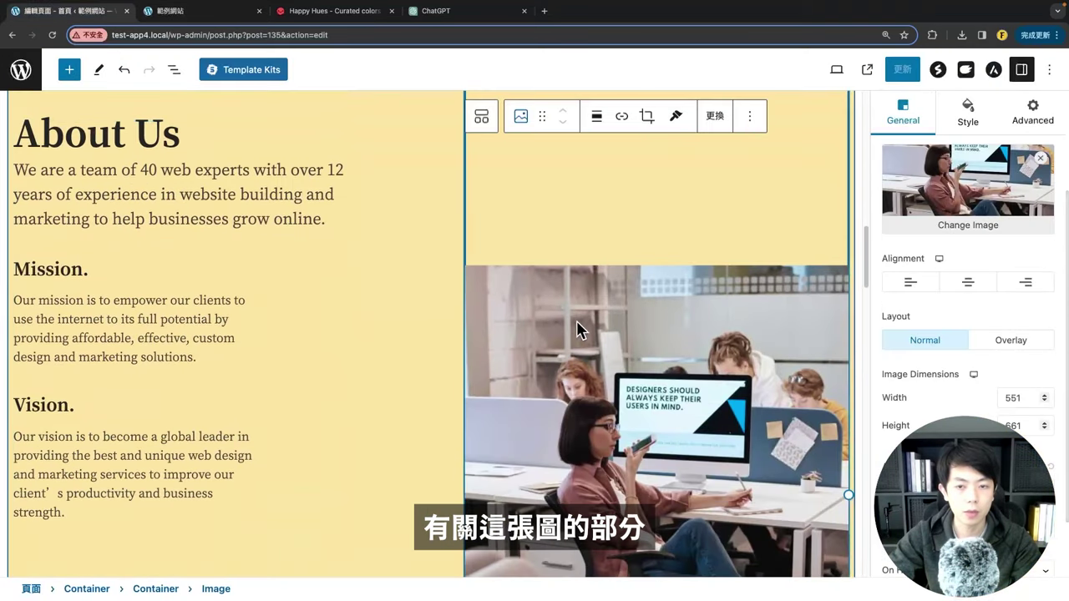
scroll(676, 268, "up", 1)
scroll(676, 271, "up", 2)
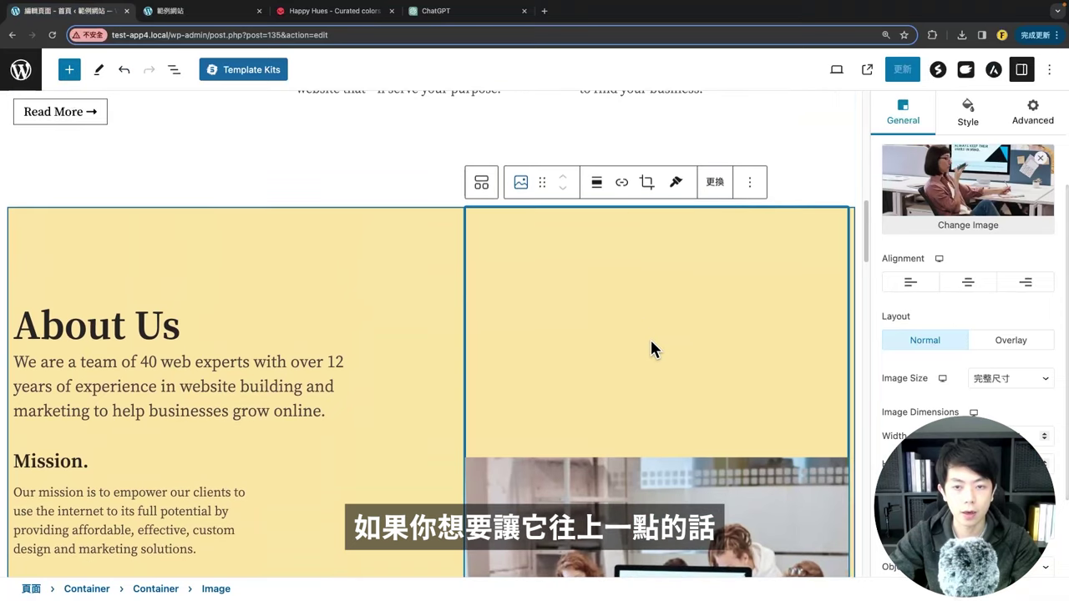
scroll(723, 395, "down", 1)
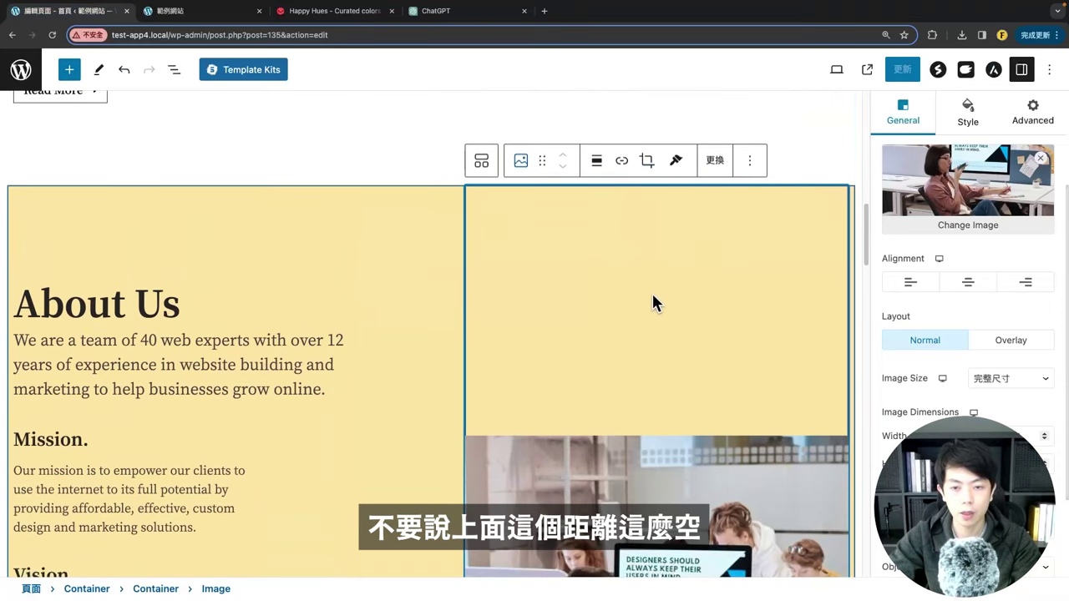
Step: Compare the space above the About Us photo on the live site and editor
left_click(192, 11)
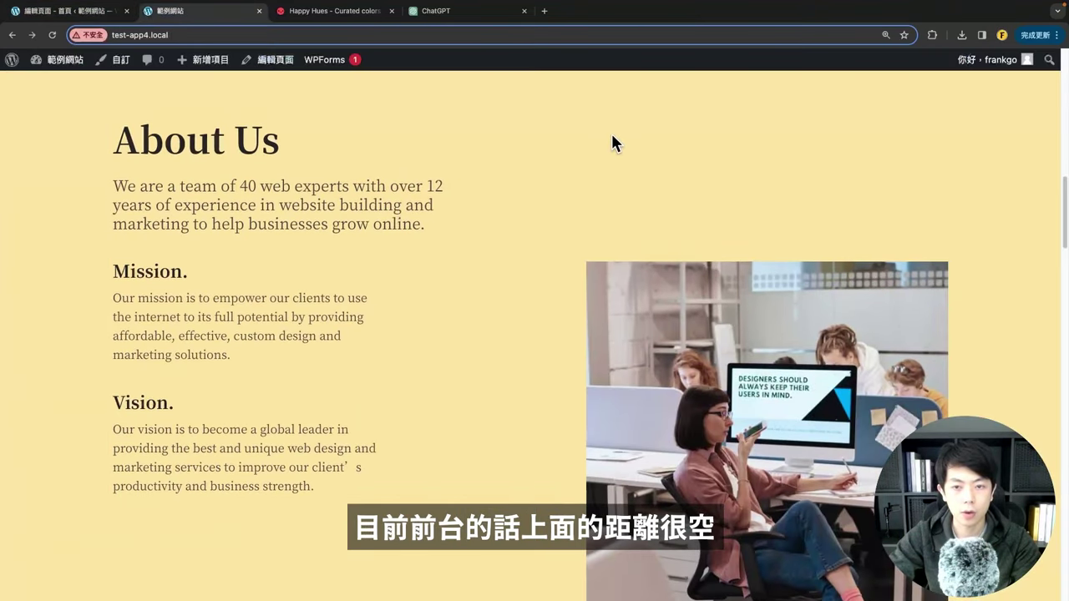
scroll(710, 217, "up", 3)
left_click(75, 11)
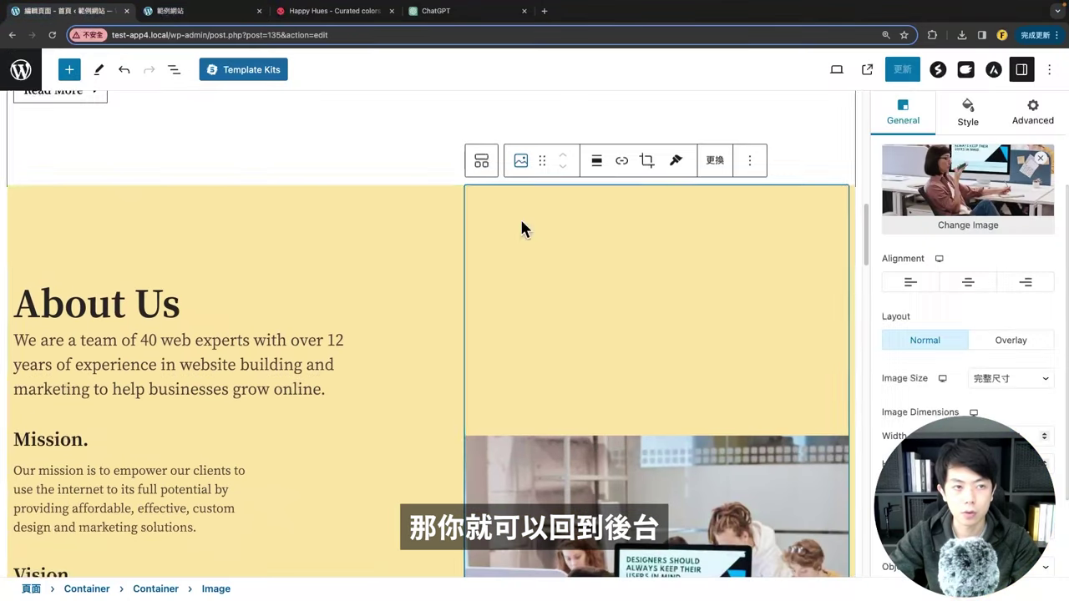
scroll(806, 434, "down", 1)
scroll(674, 468, "down", 1)
scroll(961, 293, "down", 2)
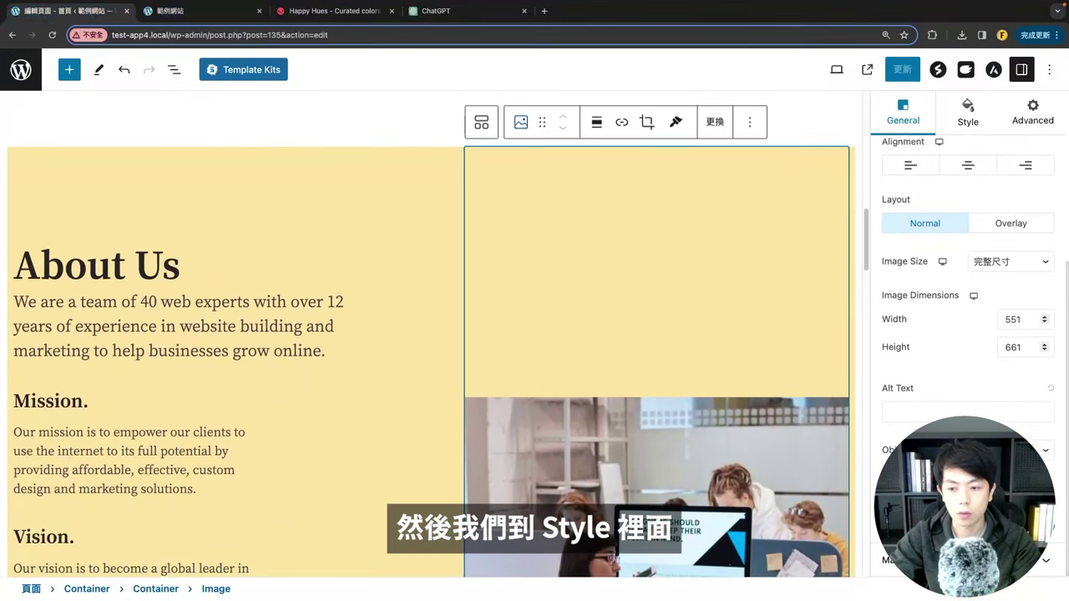
scroll(969, 238, "up", 3)
Step: Reduce the About Us image's top spacing to 150, update, and view it live
left_click(968, 236)
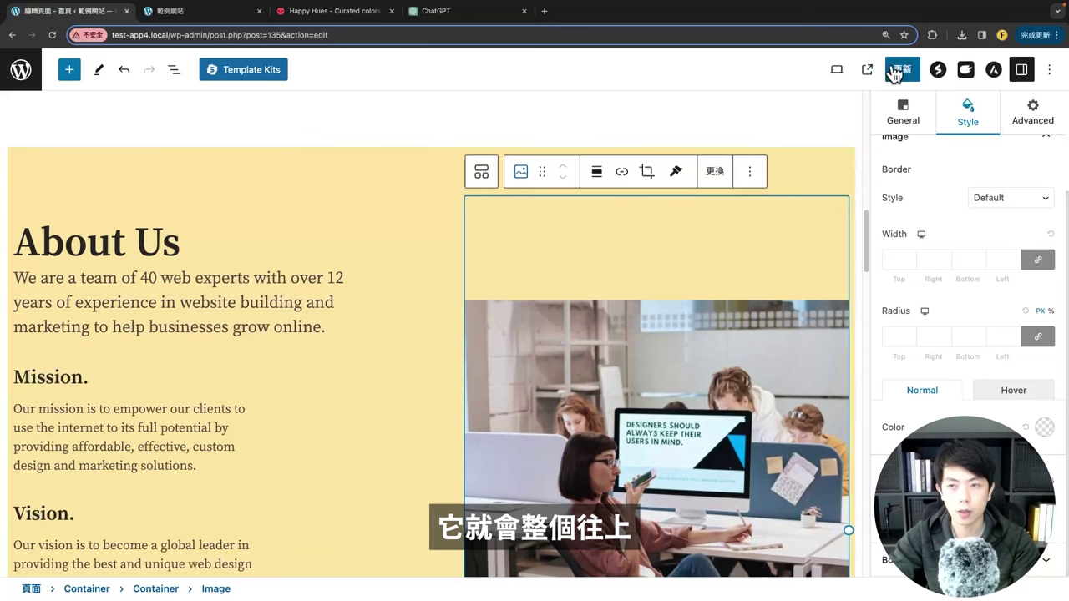
left_click(902, 70)
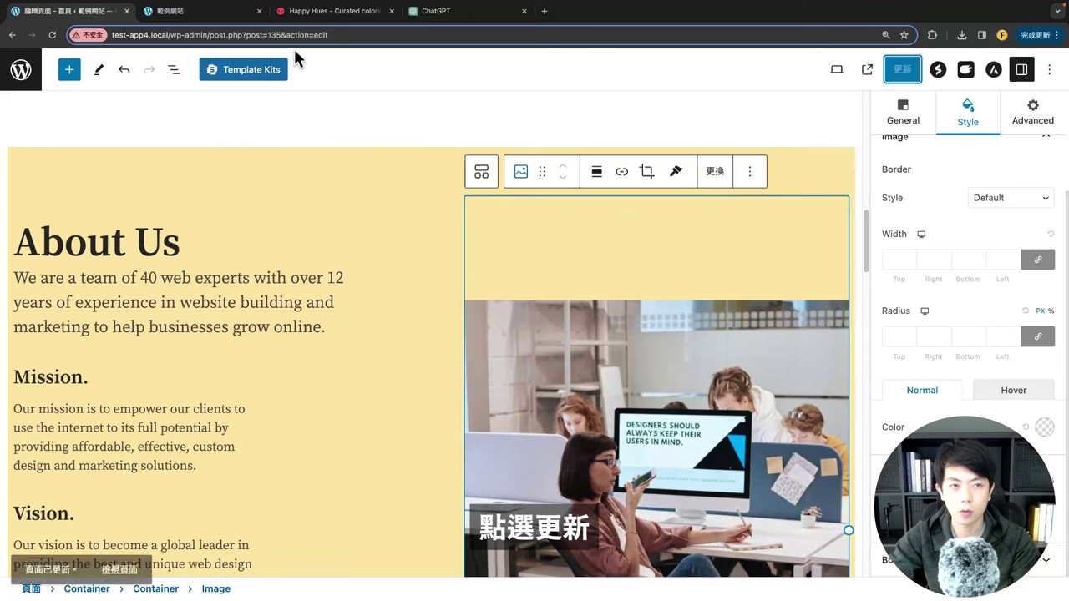
left_click(167, 11)
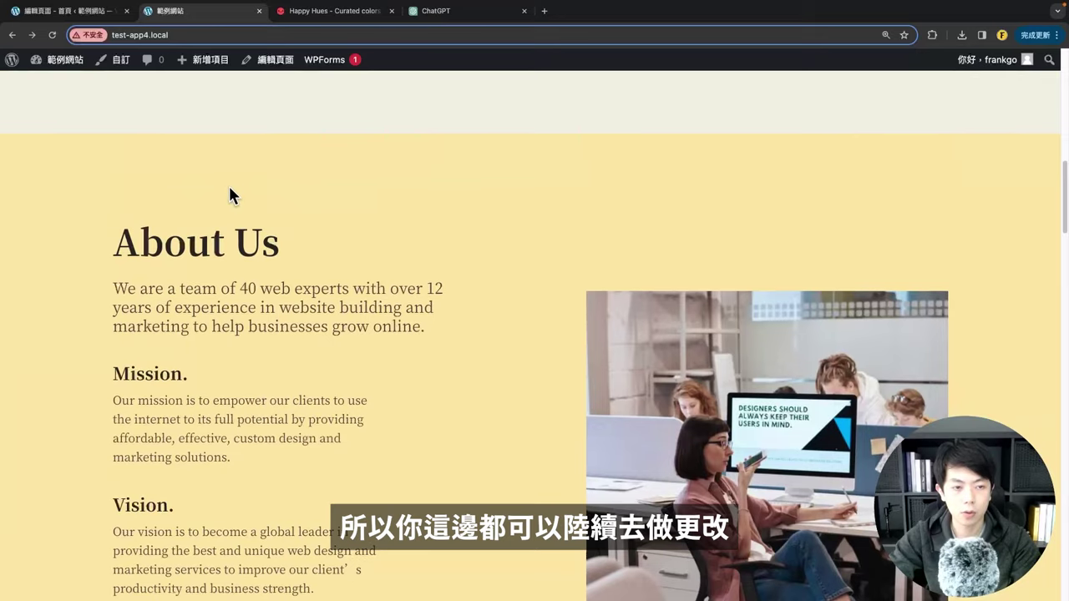
scroll(578, 338, "down", 10)
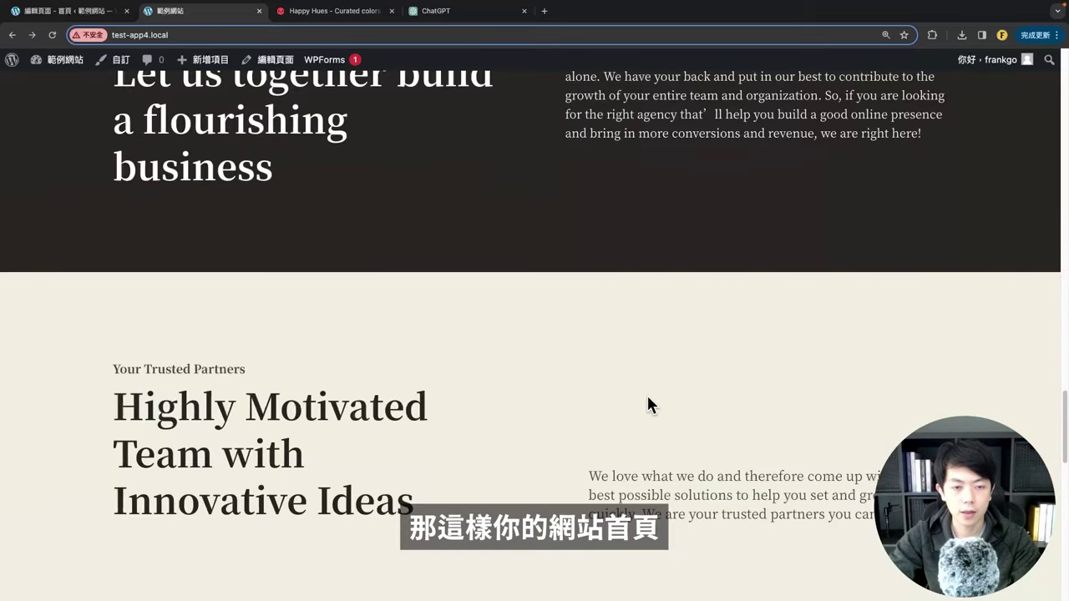
scroll(647, 406, "down", 5)
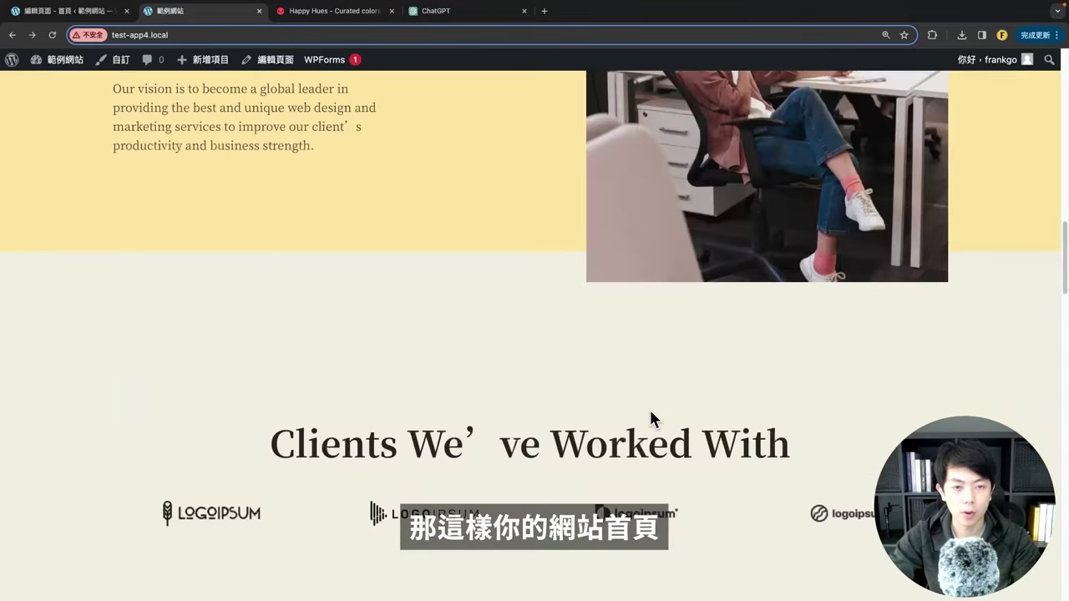
scroll(649, 417, "up", 15)
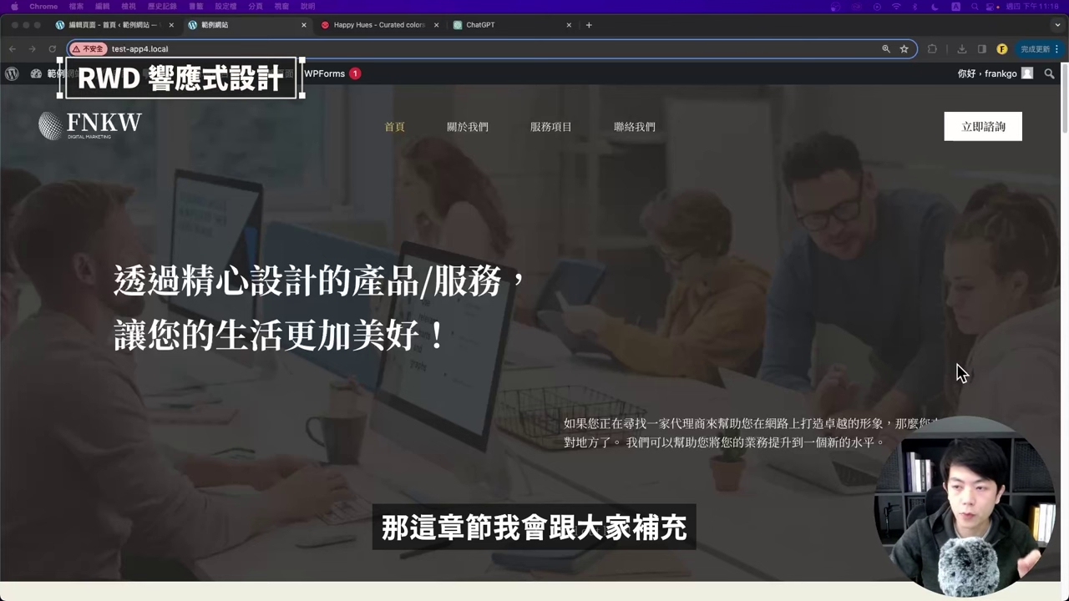
left_click_drag(258, 29, 142, 63)
double_click(349, 70)
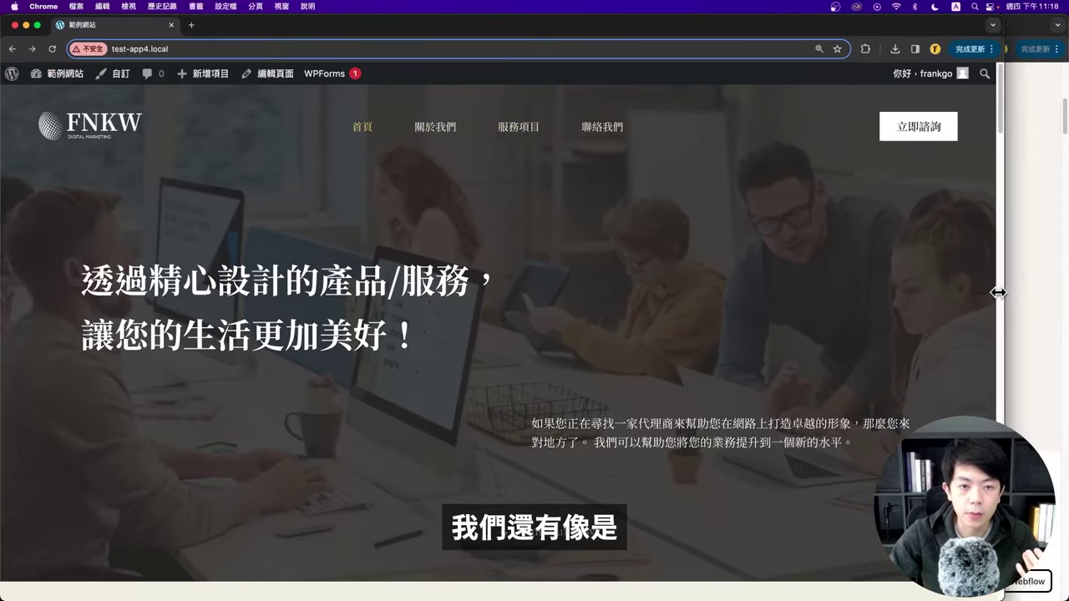
left_click_drag(1064, 294, 227, 261)
left_click_drag(162, 29, 232, 40)
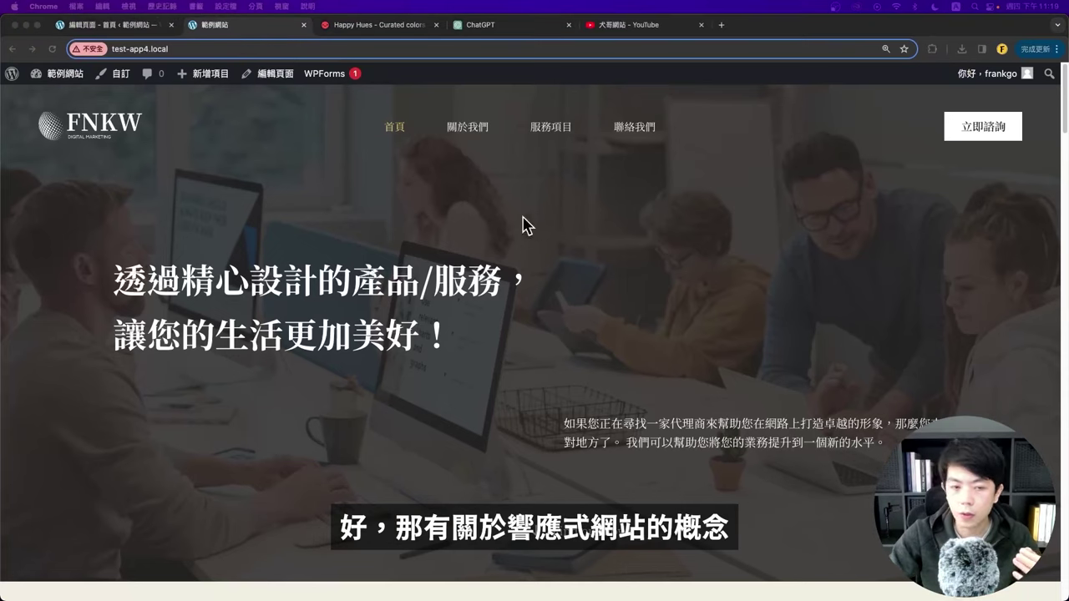
left_click(634, 29)
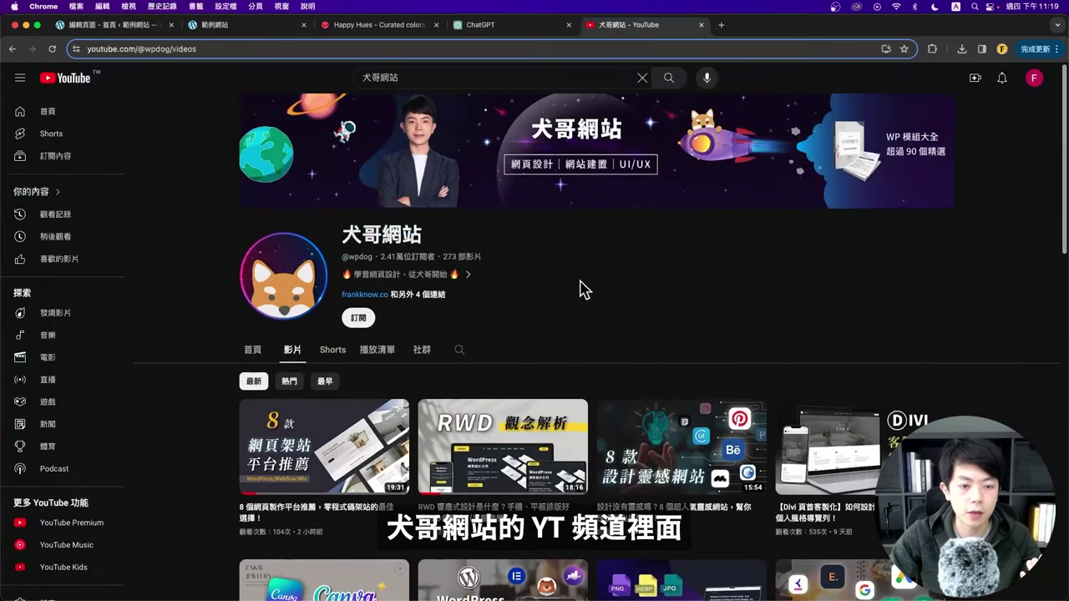
scroll(625, 215, "down", 3)
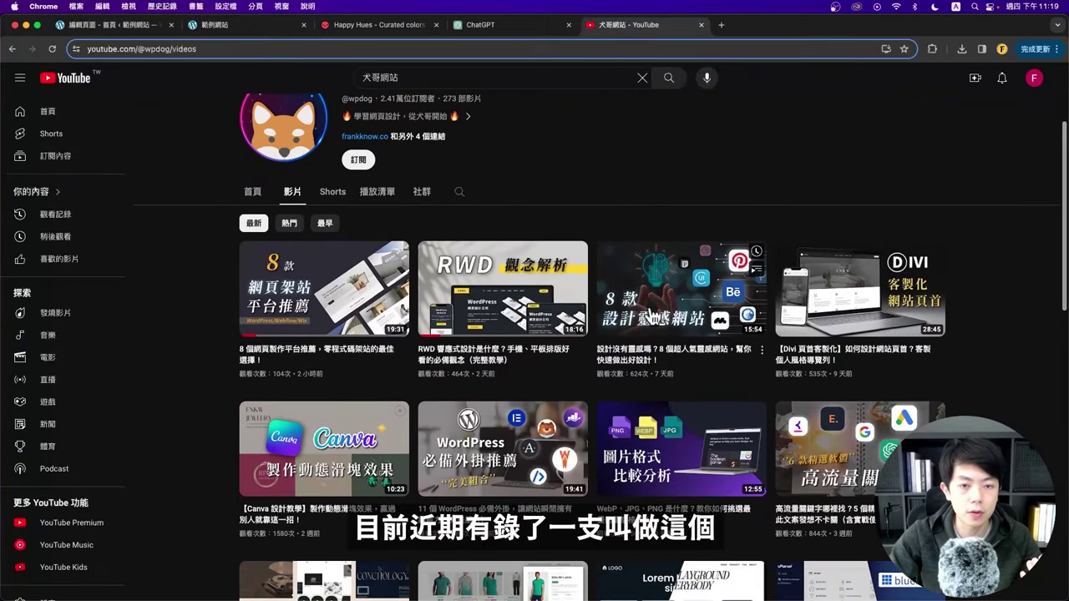
mouse_move(417, 367)
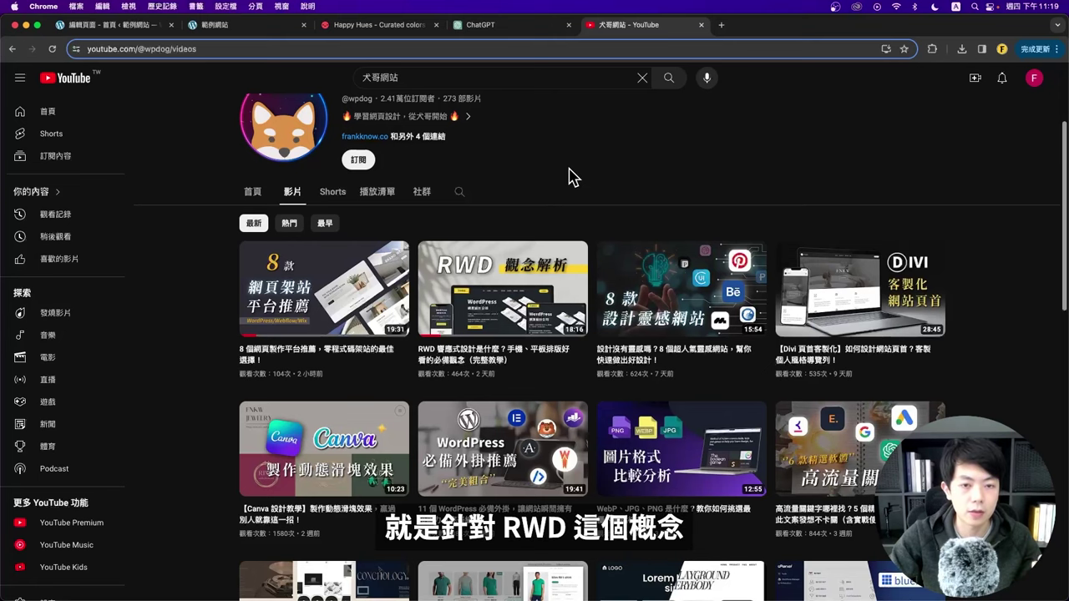
scroll(580, 177, "up", 3)
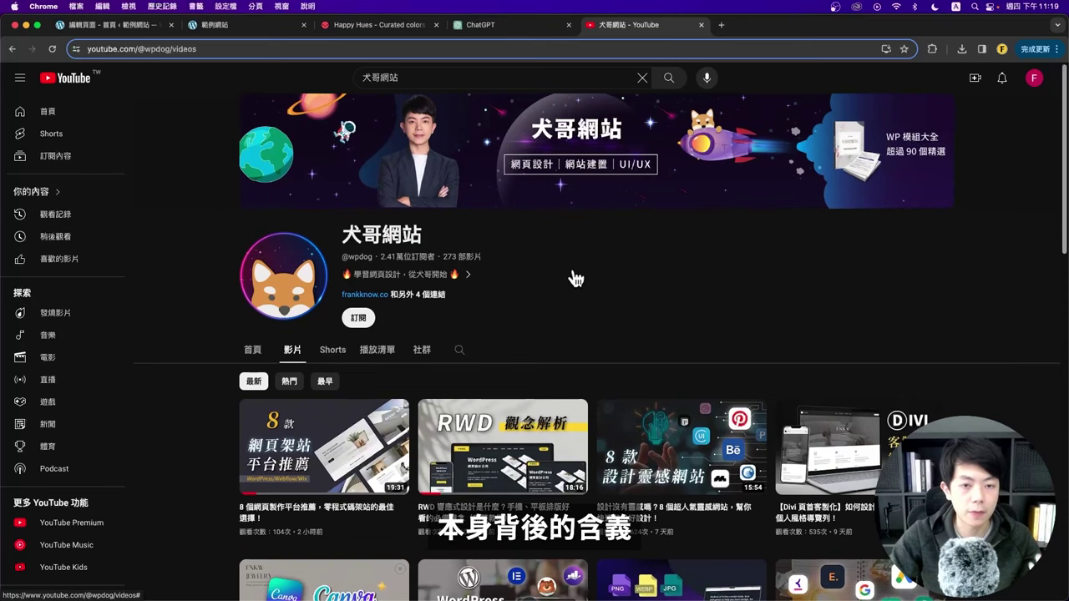
left_click(575, 278)
key("Escape")
Step: Look over the live homepage once more
left_click(220, 34)
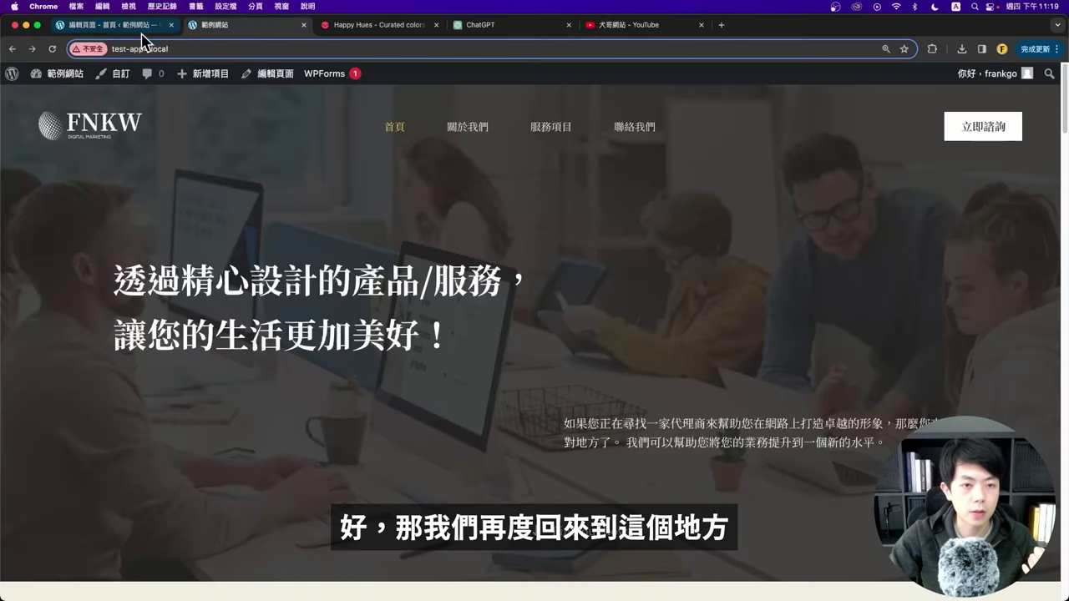
scroll(332, 243, "down", 3)
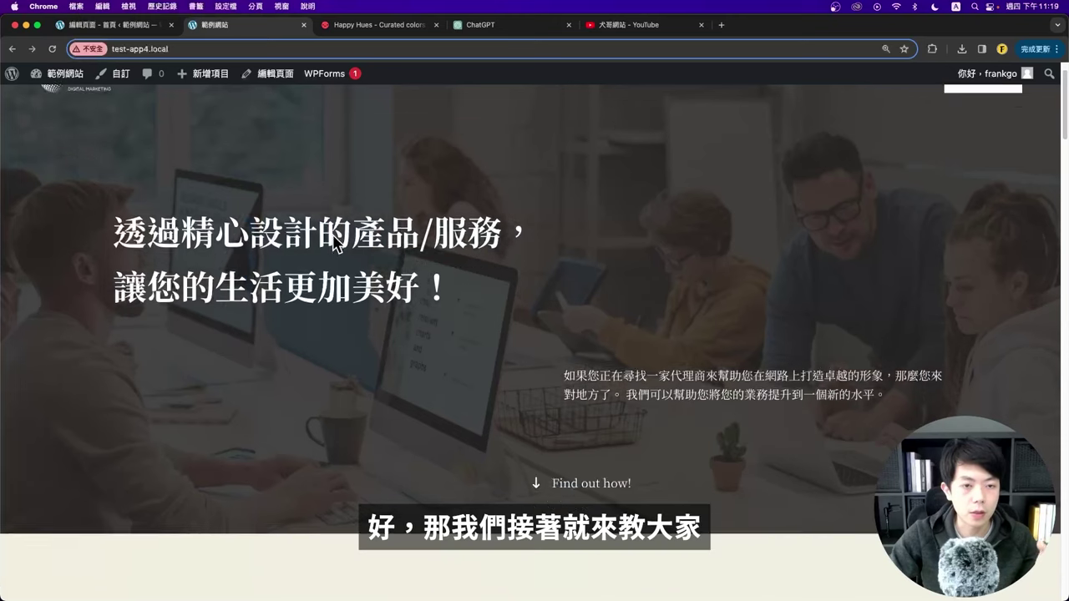
scroll(346, 241, "up", 3)
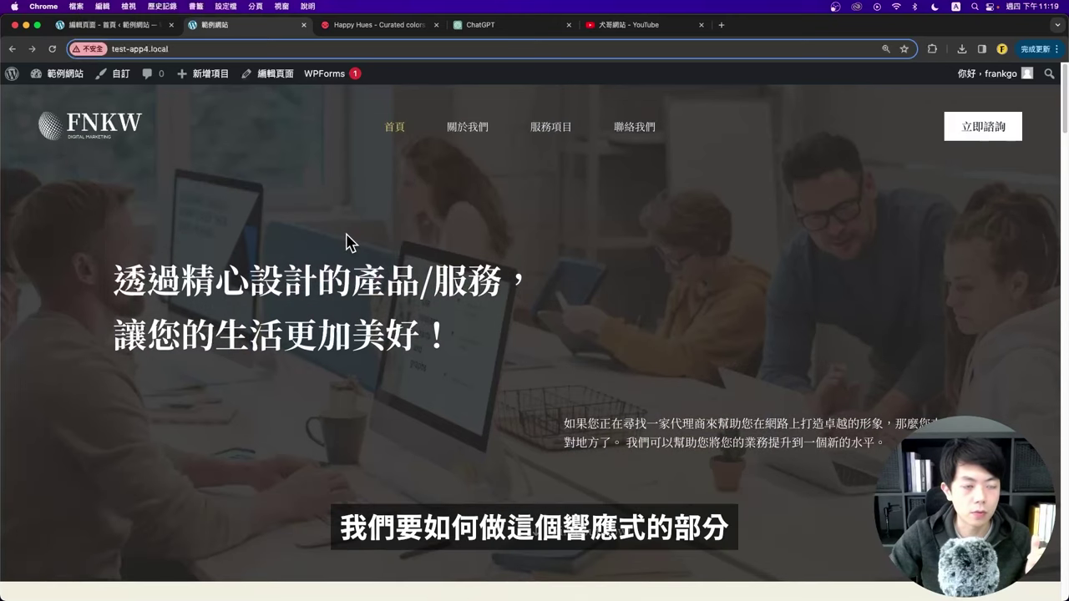
Step: In the editor, select the Hire Us For heading and show the device preview choices
left_click(93, 27)
scroll(342, 270, "down", 5)
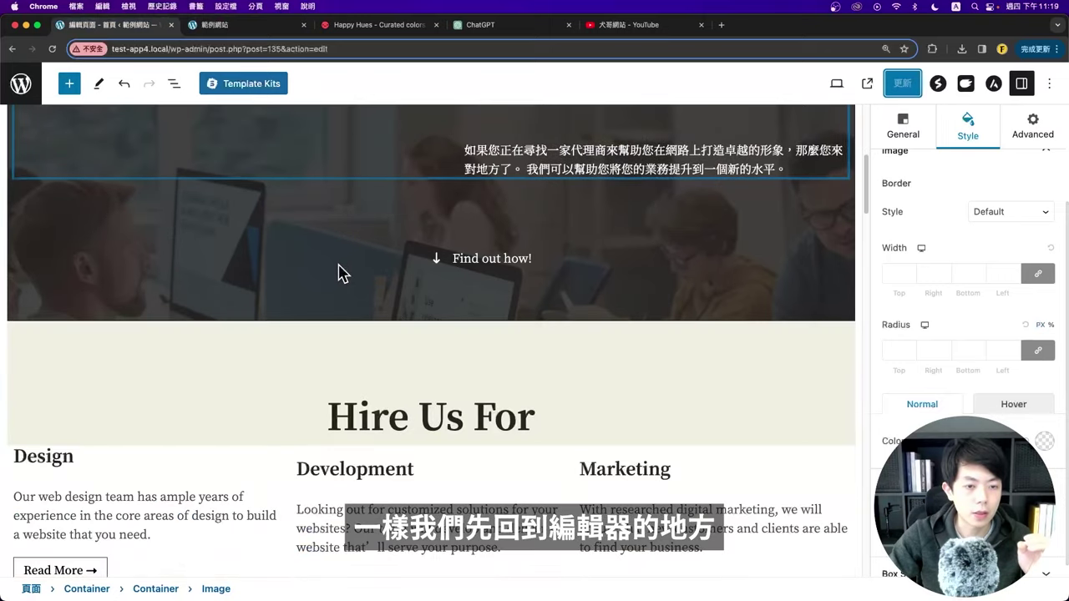
scroll(342, 275, "up", 2)
scroll(339, 265, "down", 5)
scroll(341, 267, "up", 1)
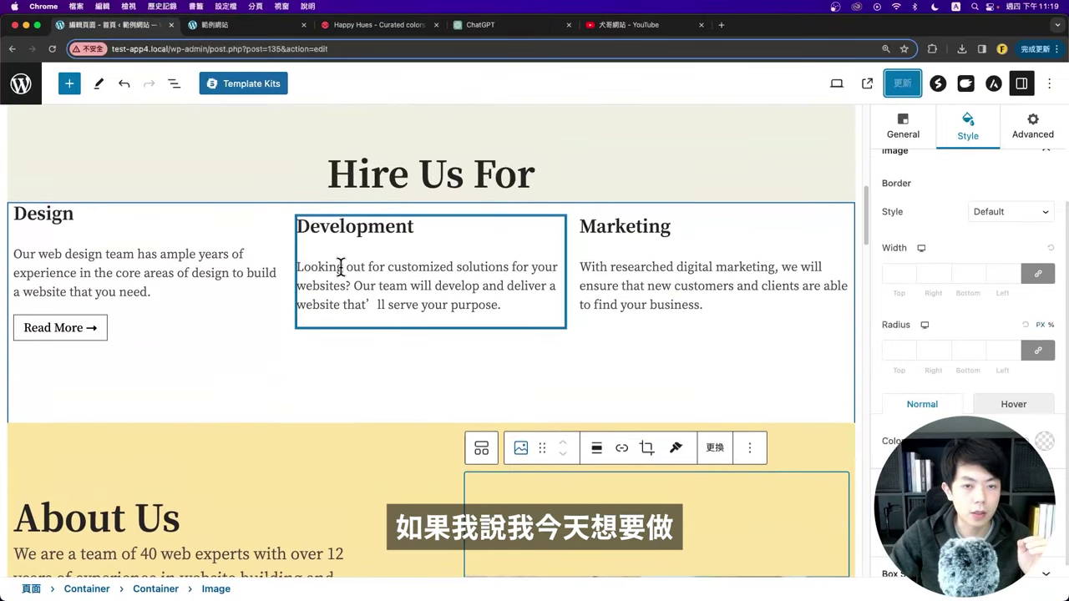
left_click(755, 175)
left_click(836, 86)
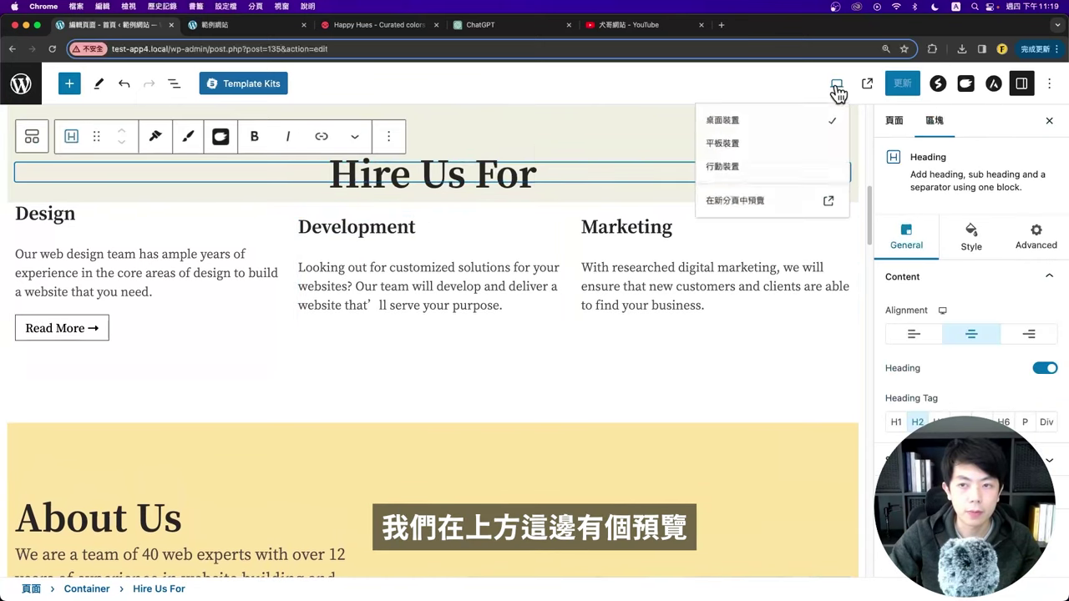
Step: Preview at tablet width and open the heading's Style > Typography settings
left_click(712, 148)
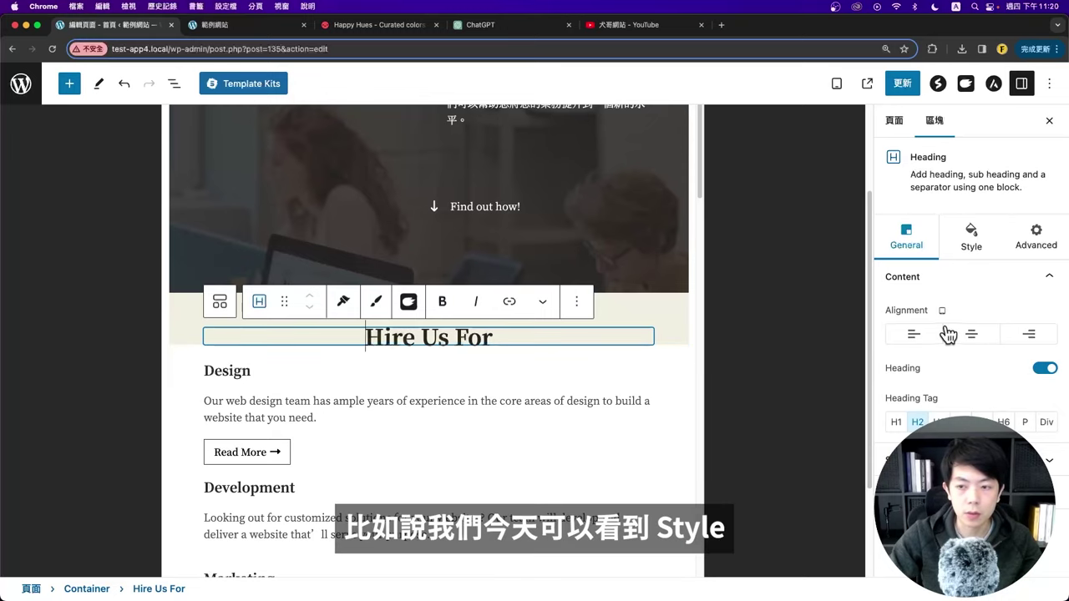
left_click(969, 240)
scroll(969, 342, "down", 1)
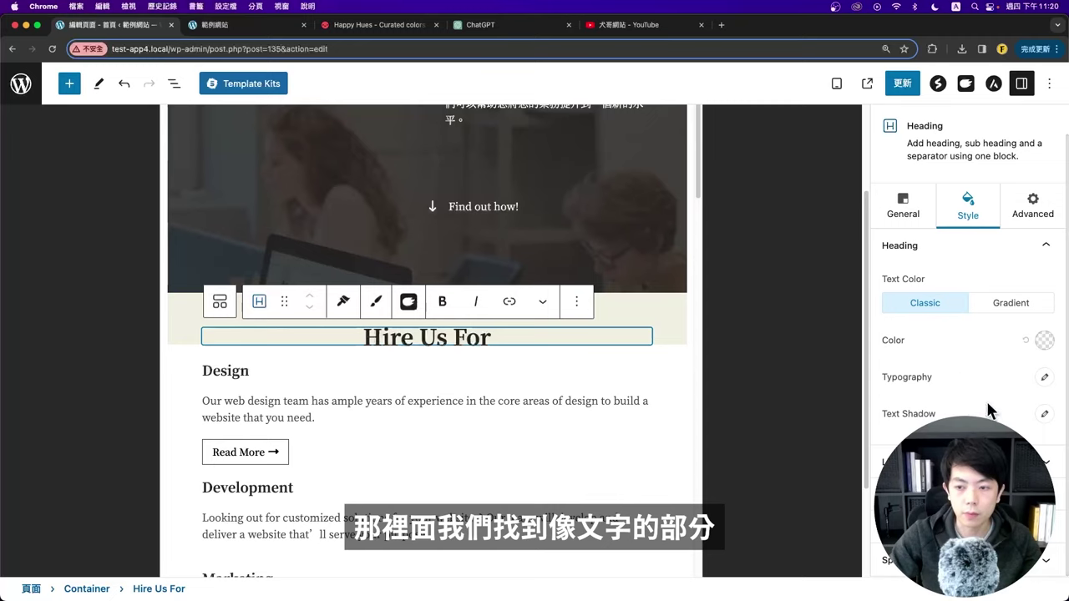
left_click(1042, 383)
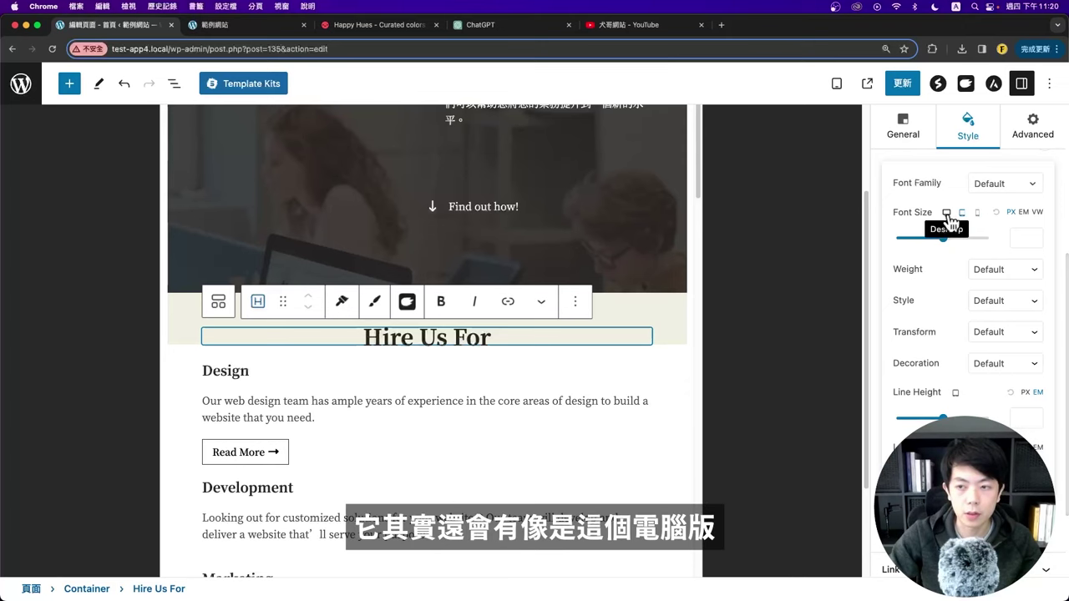
left_click(947, 214)
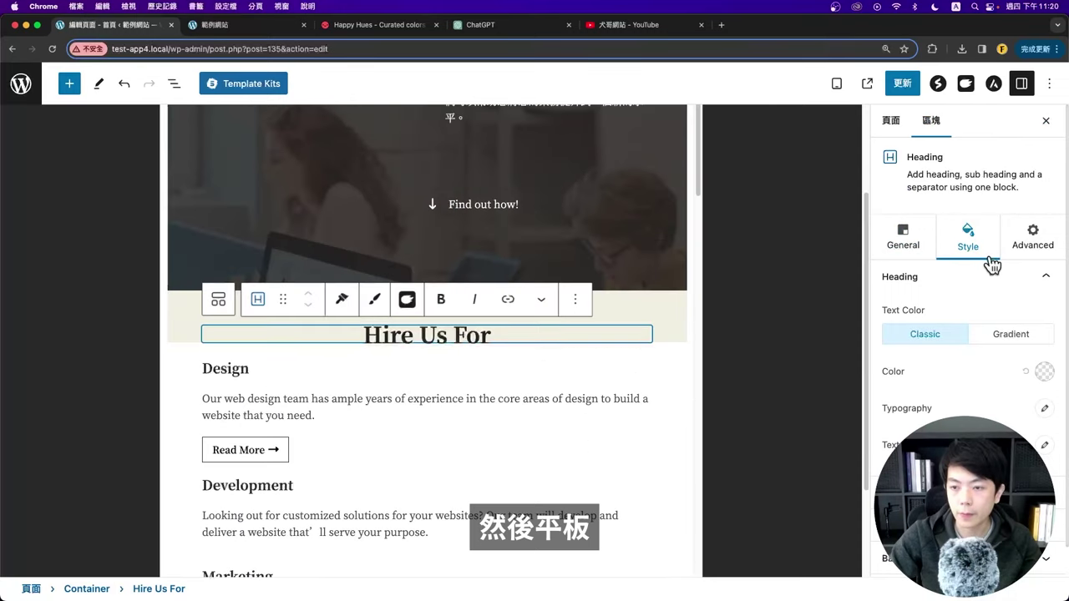
Step: Set the Hire Us For heading's tablet font size to 26 px
left_click(990, 410)
scroll(987, 451, "down", 4)
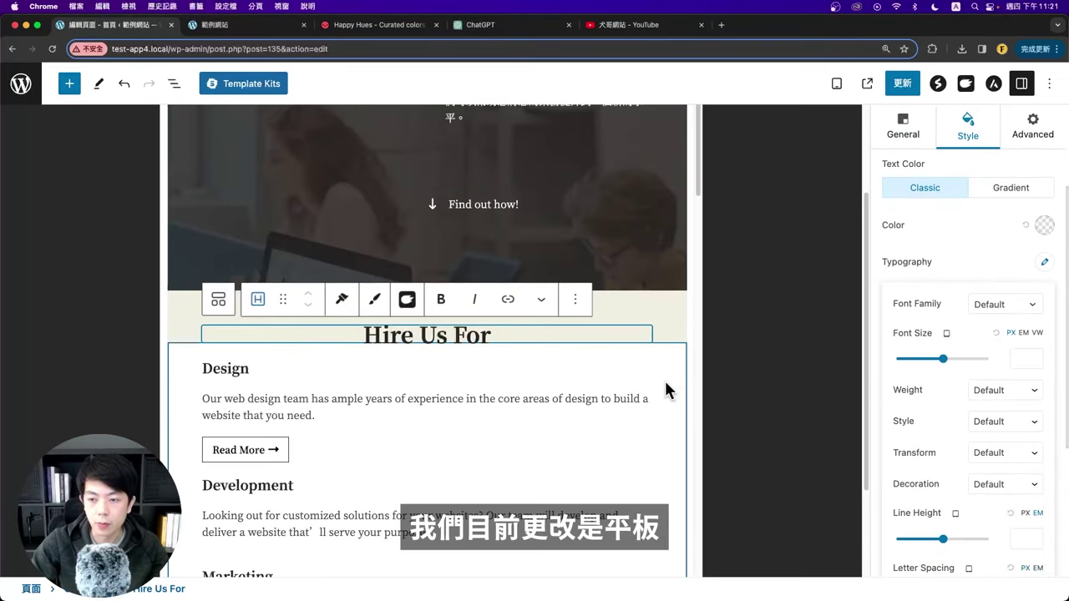
scroll(512, 343, "down", 1)
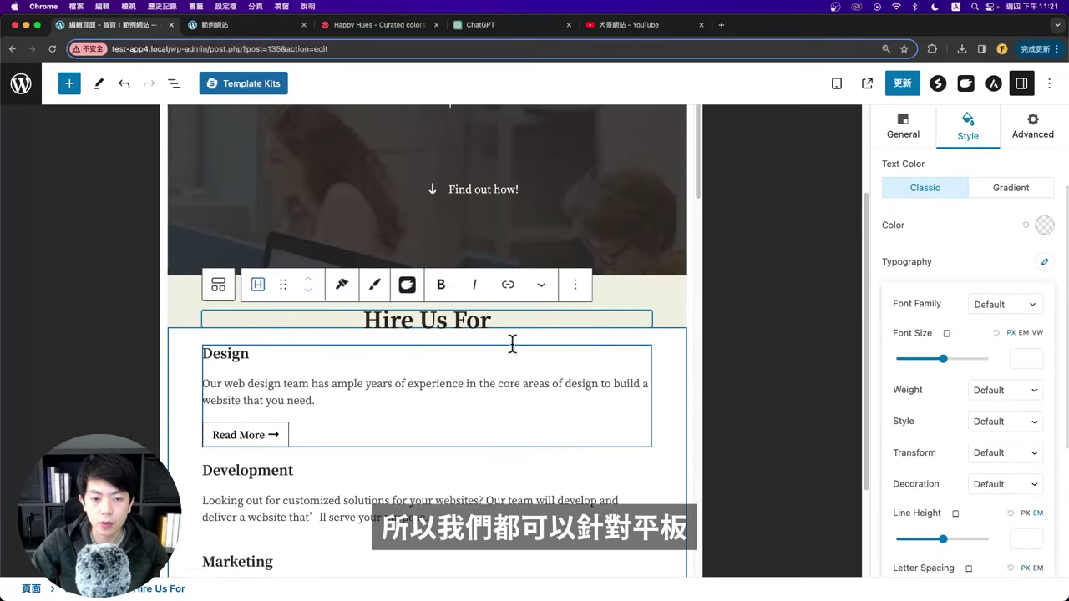
left_click(1016, 359)
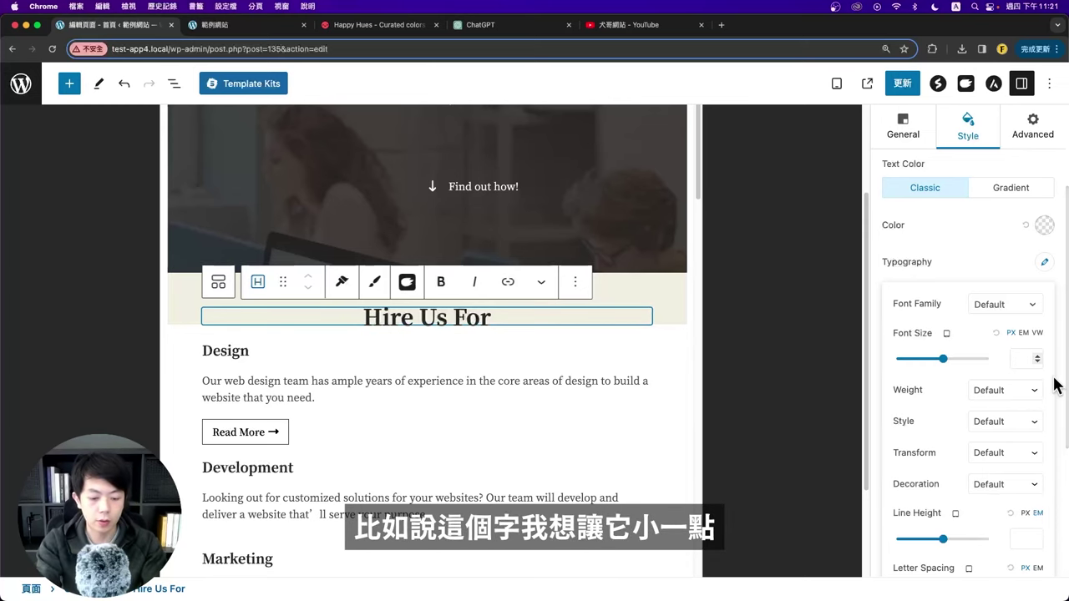
type("26")
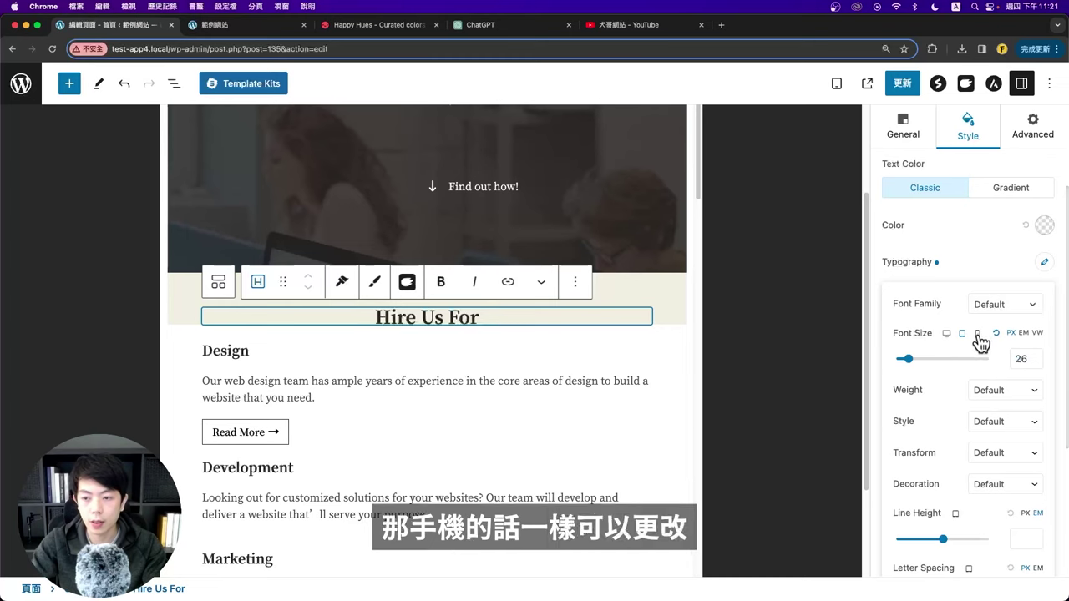
Step: Set the mobile font size to 18 px, then return to desktop preview
left_click(977, 336)
left_click(1045, 377)
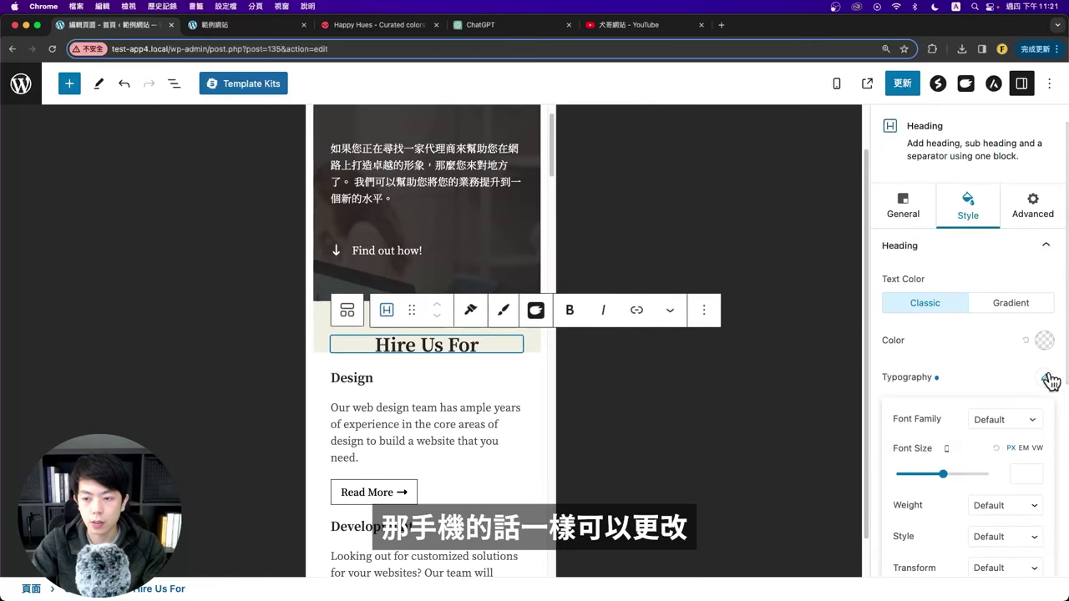
left_click(1010, 446)
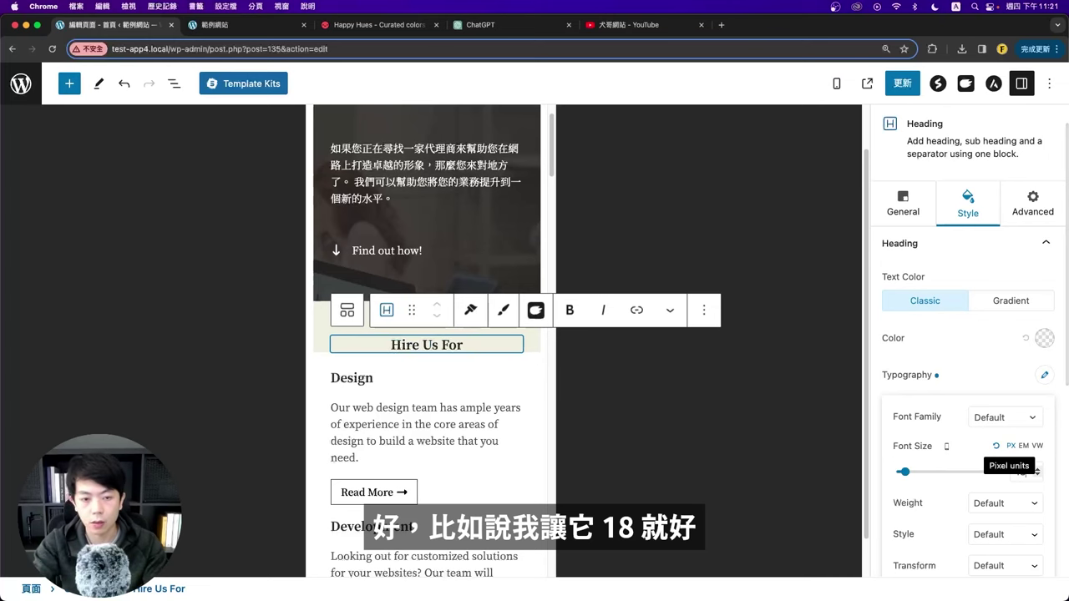
left_click(946, 446)
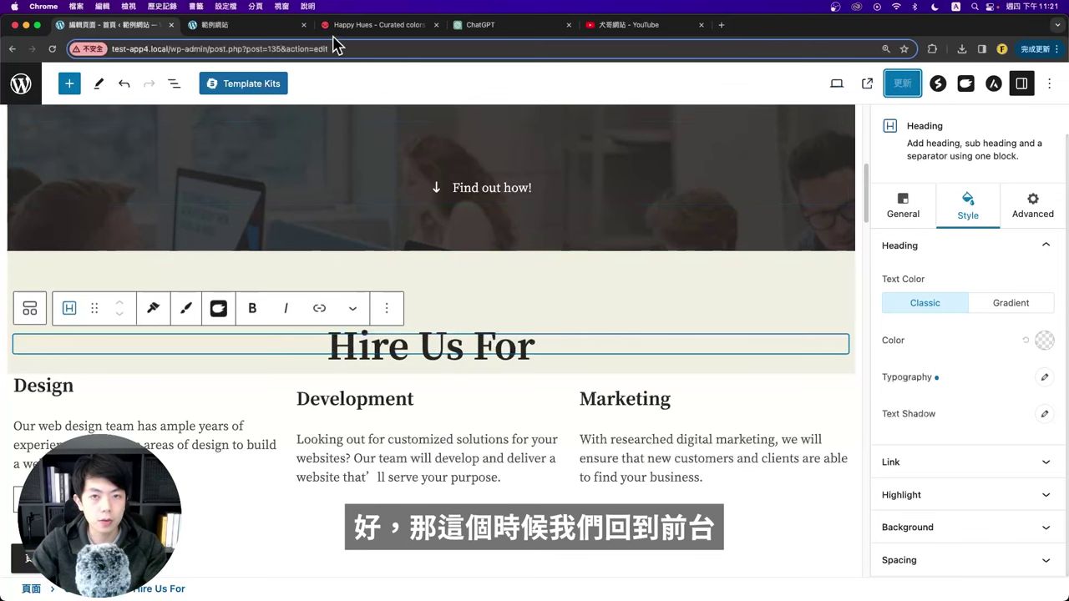
left_click(250, 26)
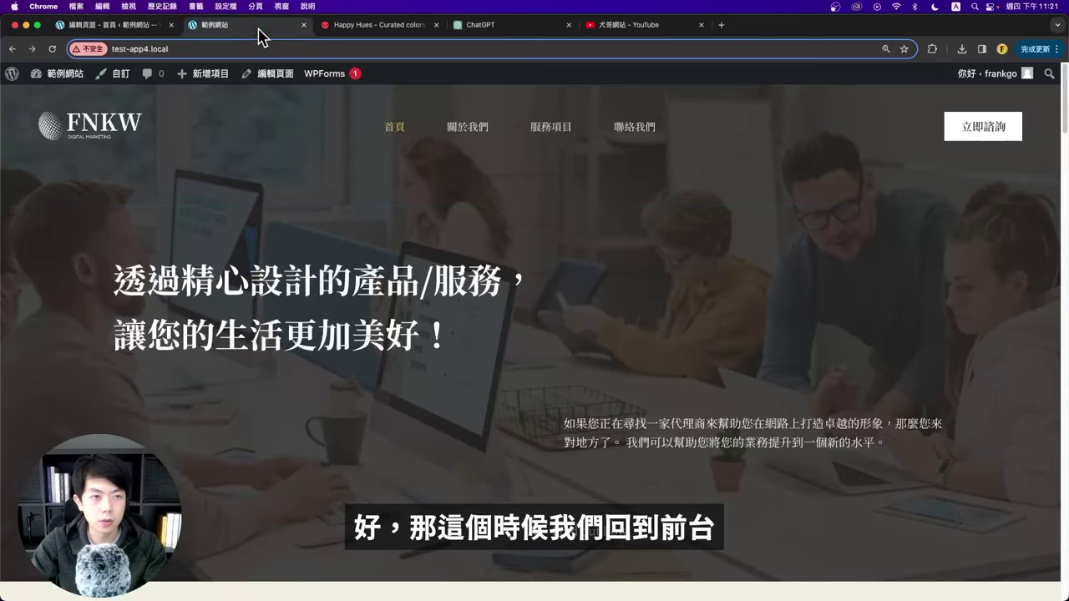
left_click(55, 52)
scroll(350, 313, "down", 10)
left_click_drag(418, 275, 663, 282)
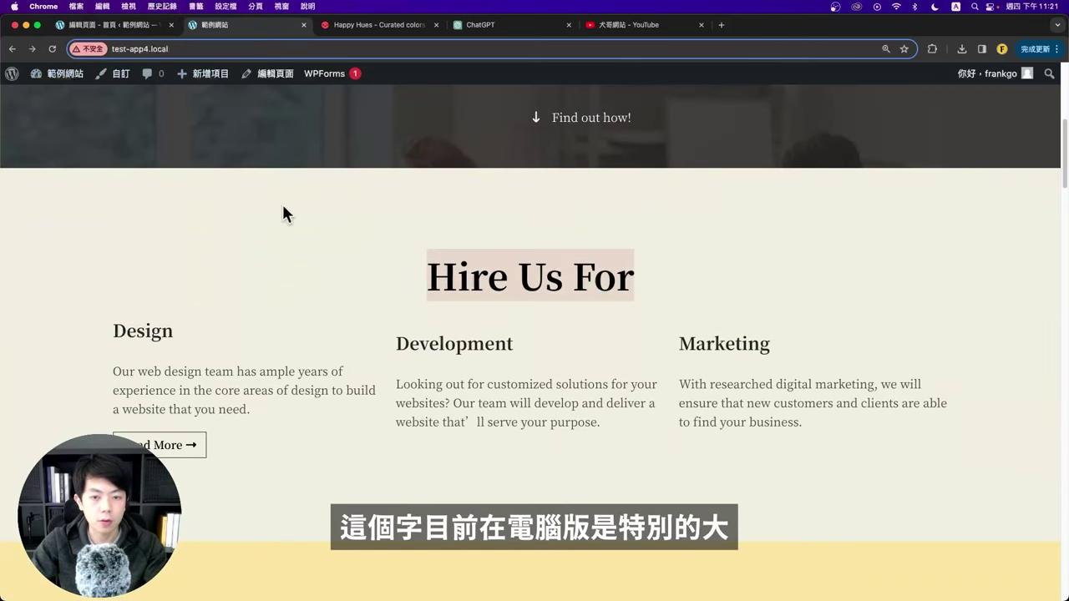
left_click(370, 311)
left_click_drag(426, 283, 699, 310)
left_click(699, 310)
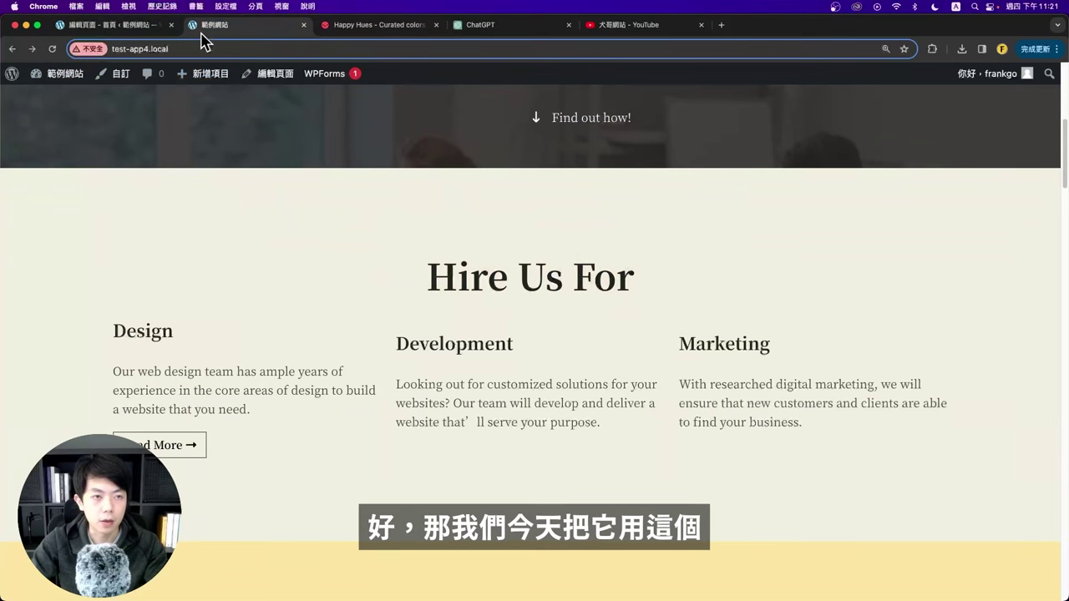
left_click_drag(203, 26, 65, 93)
double_click(342, 92)
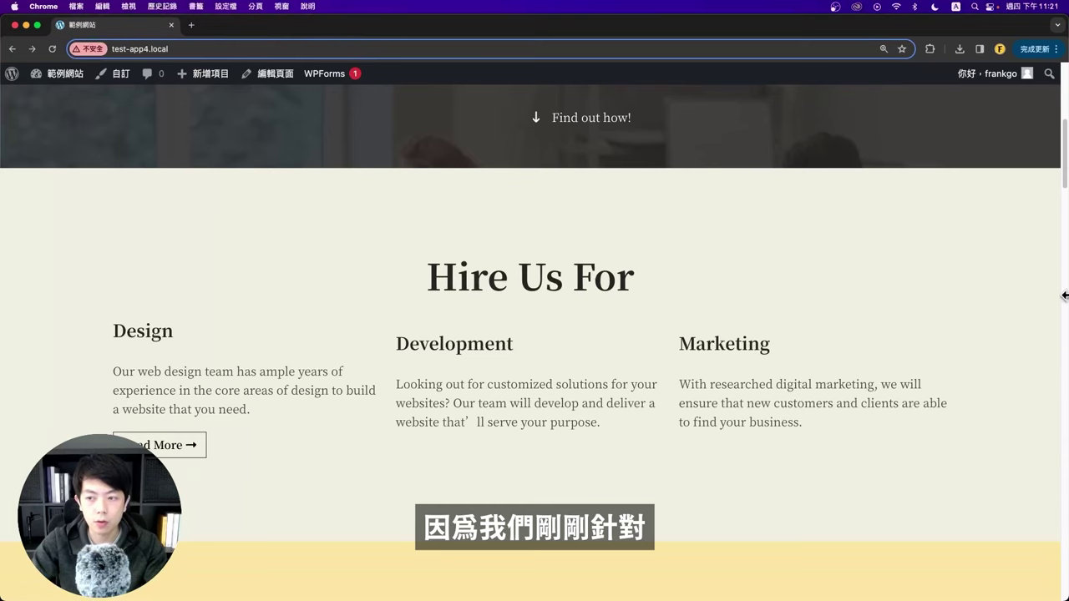
left_click_drag(1065, 295, 662, 301)
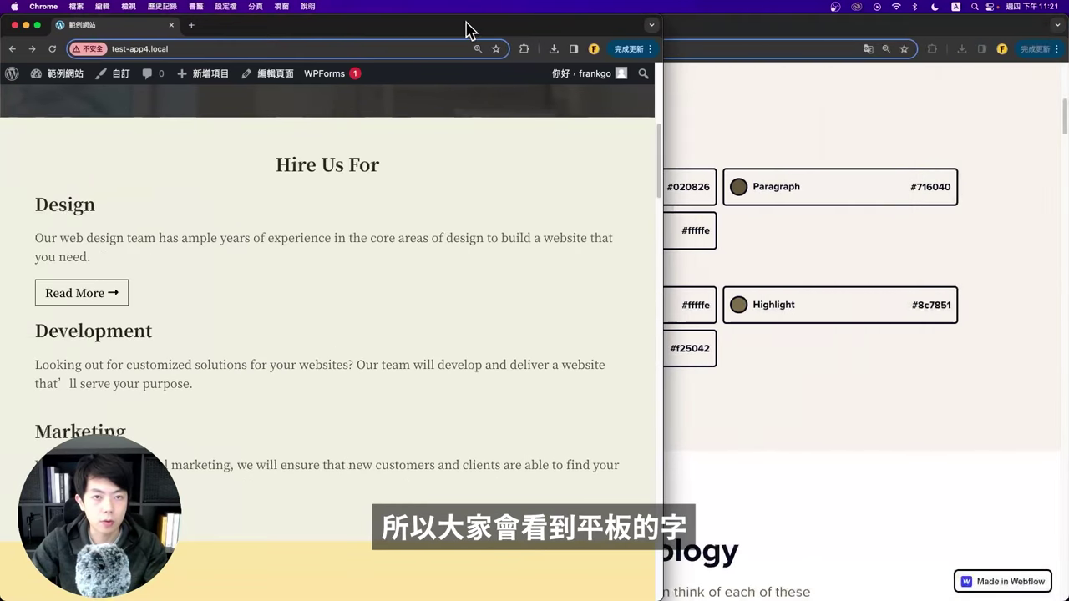
left_click_drag(468, 30, 676, 50)
left_click_drag(486, 180, 643, 175)
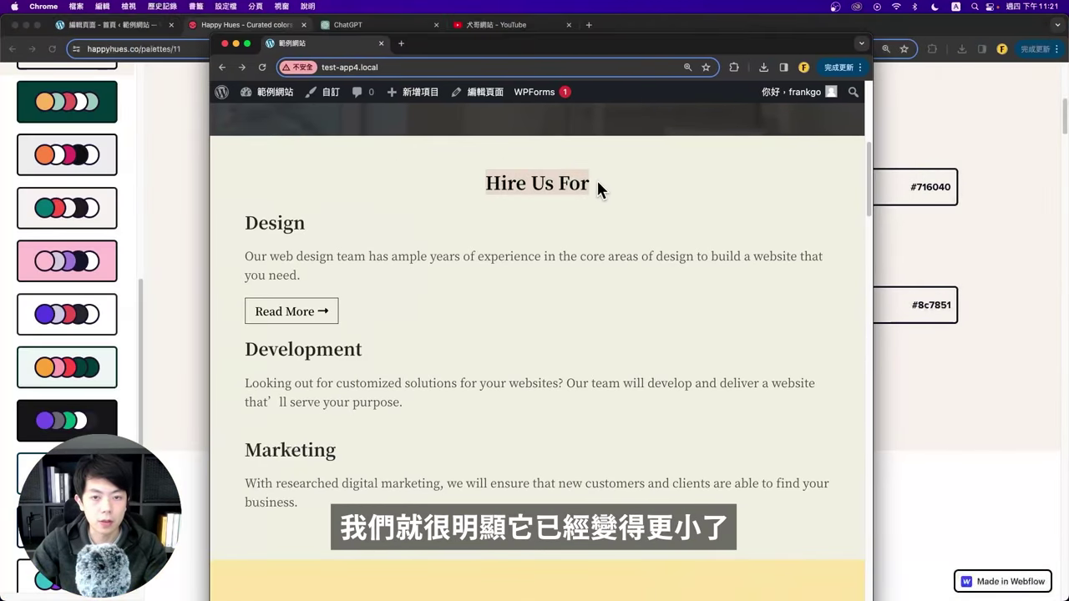
left_click_drag(870, 277, 505, 260)
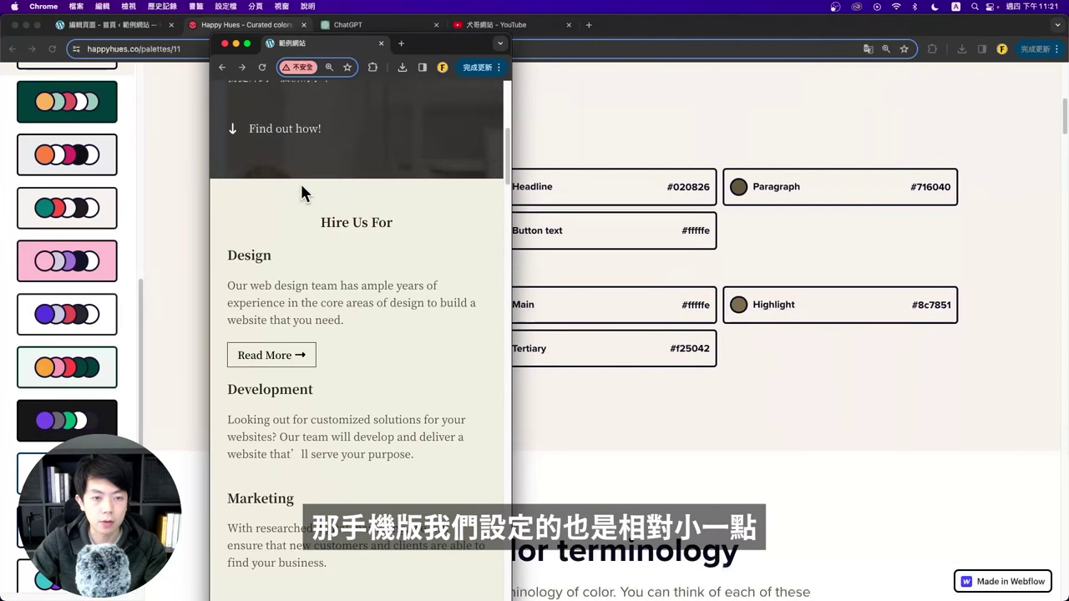
left_click_drag(265, 42, 198, 34)
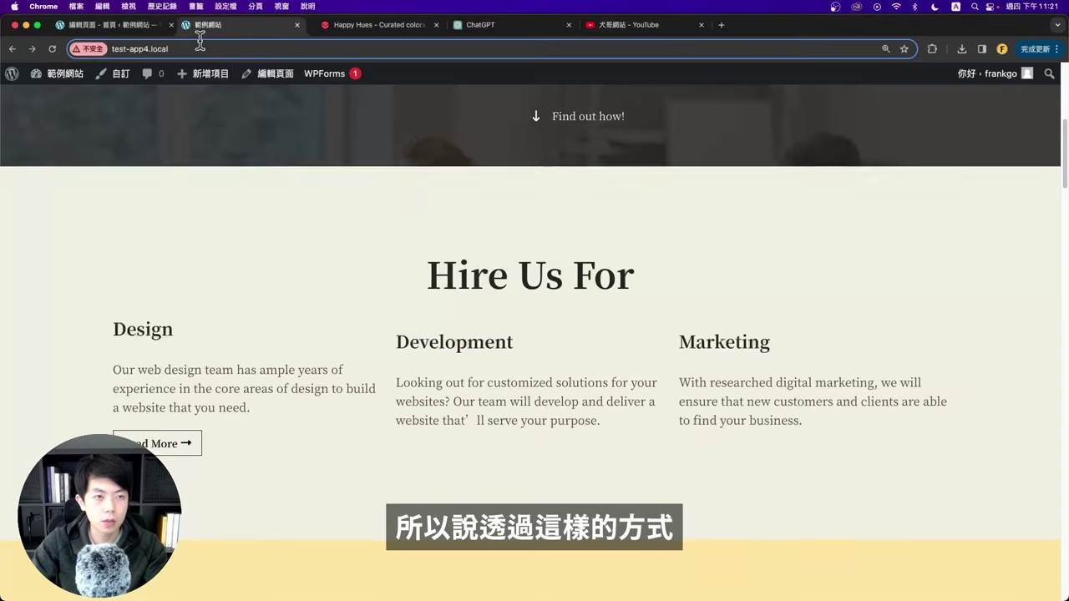
left_click(153, 34)
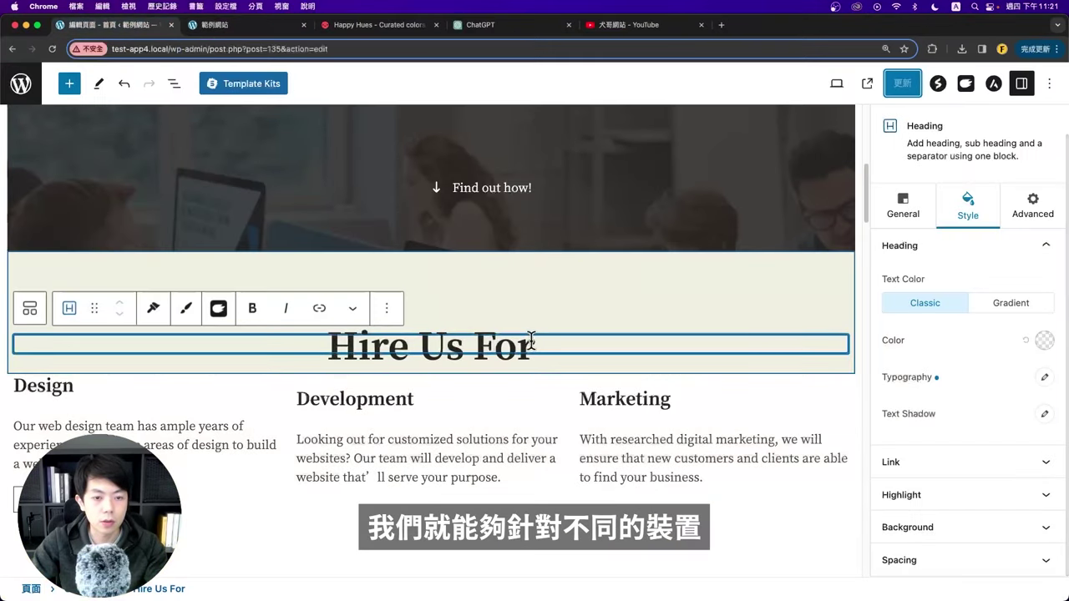
Step: Switch the editor preview to tablet, then to mobile width
scroll(527, 337, "down", 1)
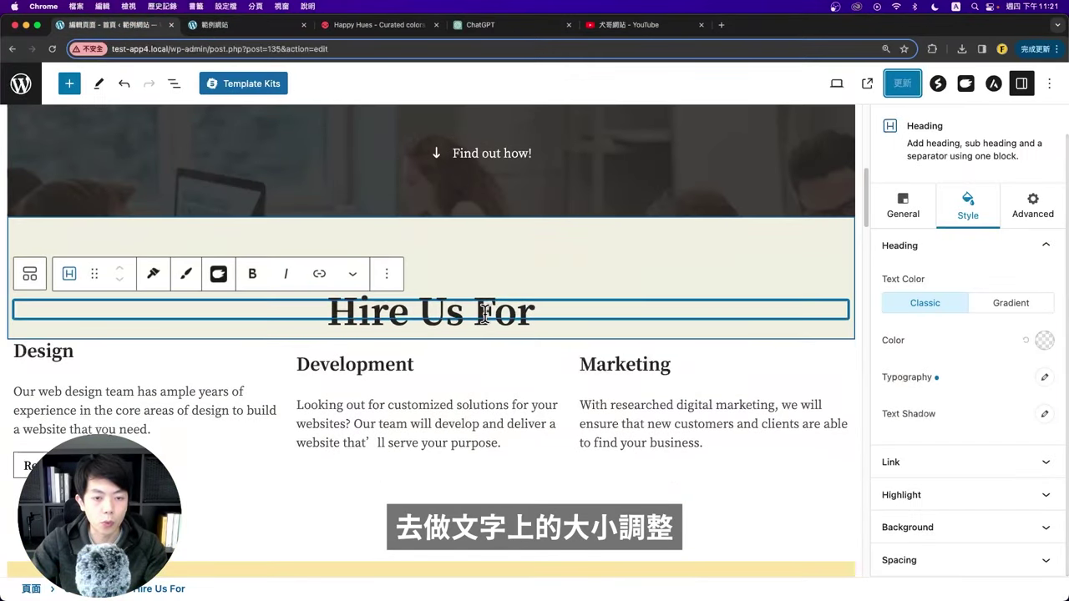
scroll(482, 315, "down", 3)
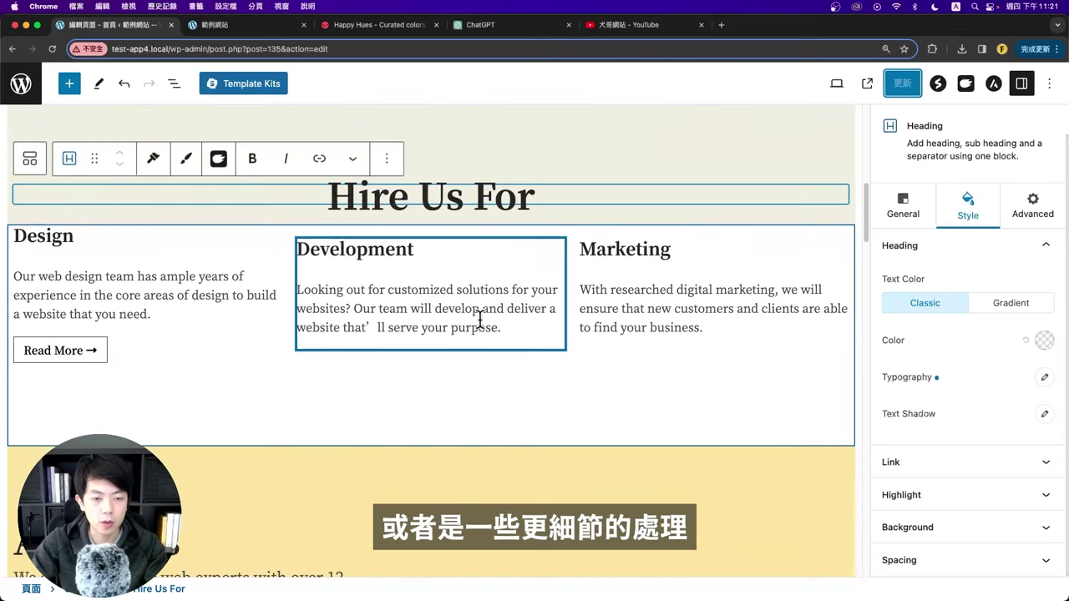
scroll(500, 372, "up", 4)
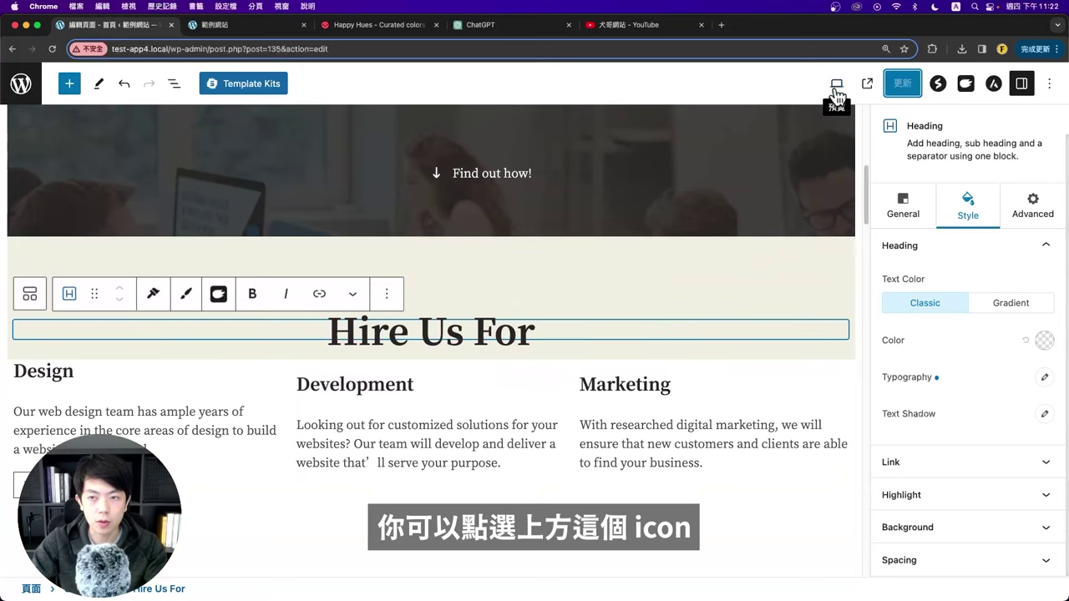
left_click(837, 87)
left_click(741, 152)
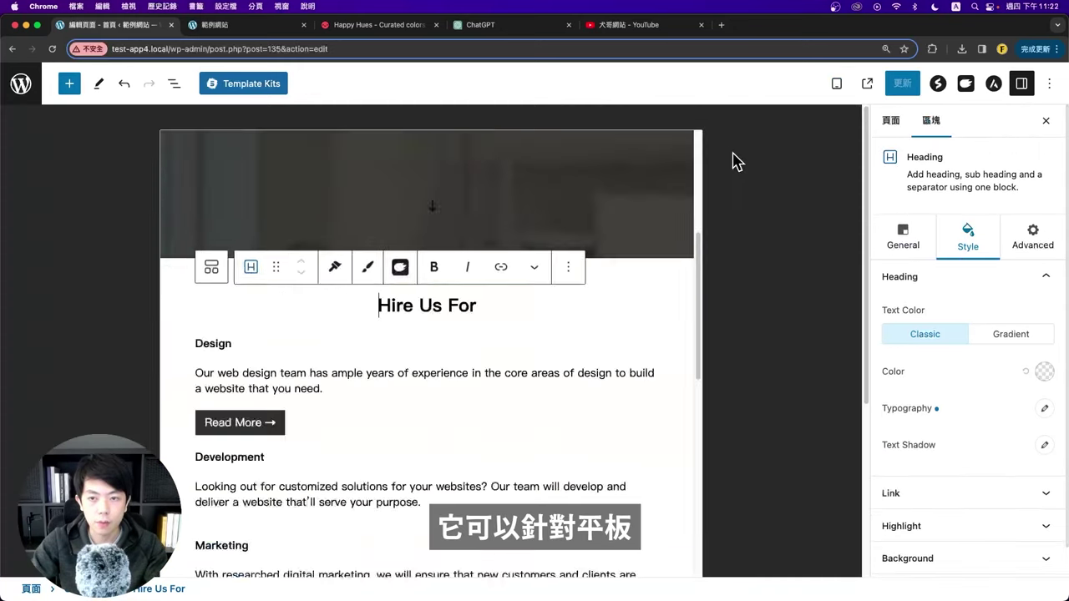
left_click(836, 87)
left_click(733, 176)
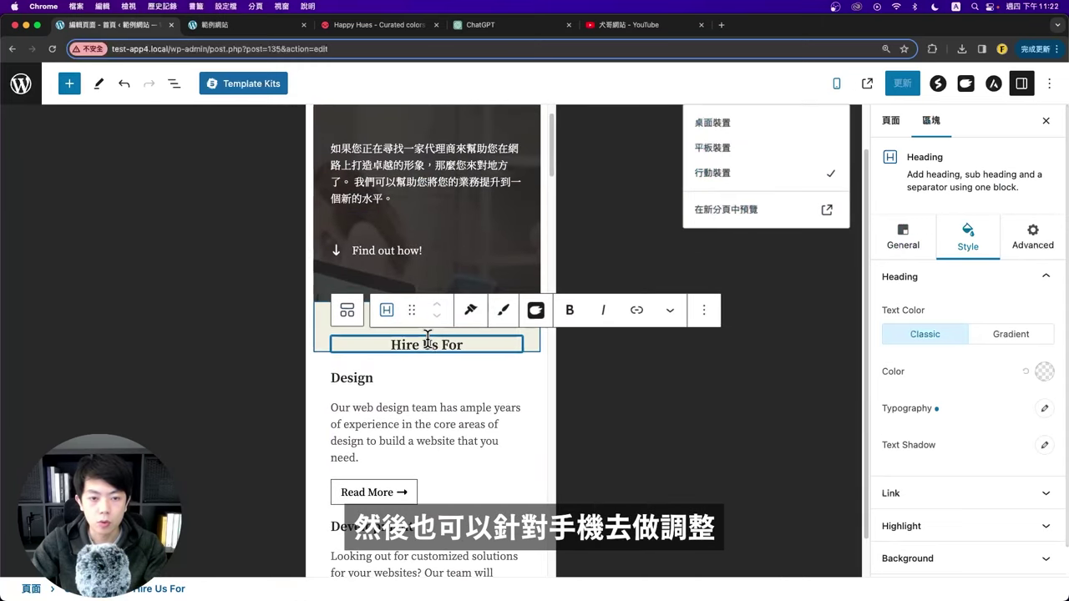
Step: Select the Design info box and expand its Content settings
scroll(432, 381, "down", 5)
left_click(410, 175)
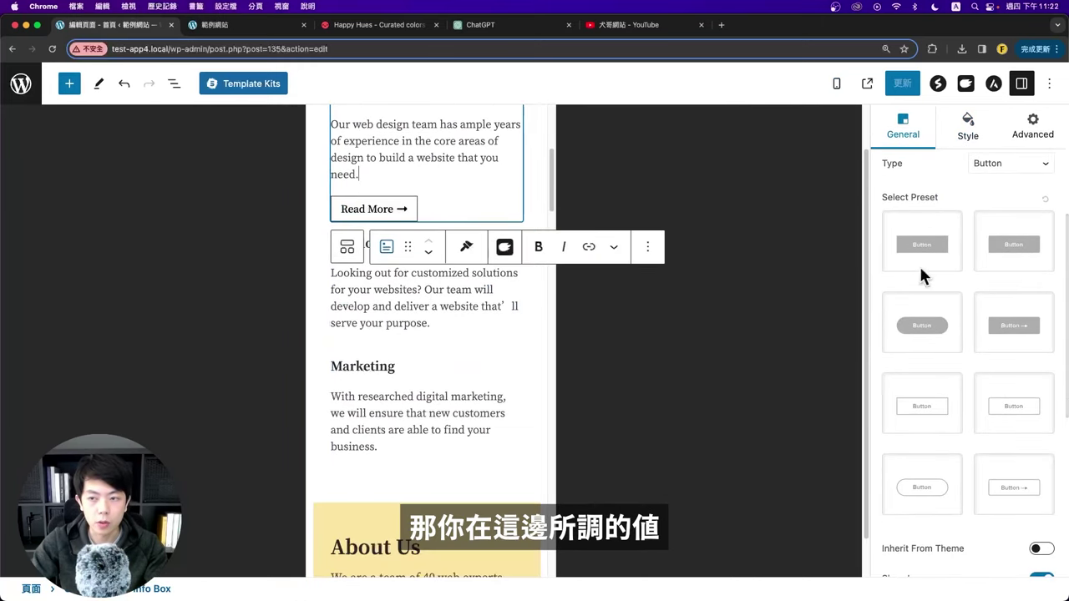
scroll(945, 305, "up", 5)
left_click(972, 265)
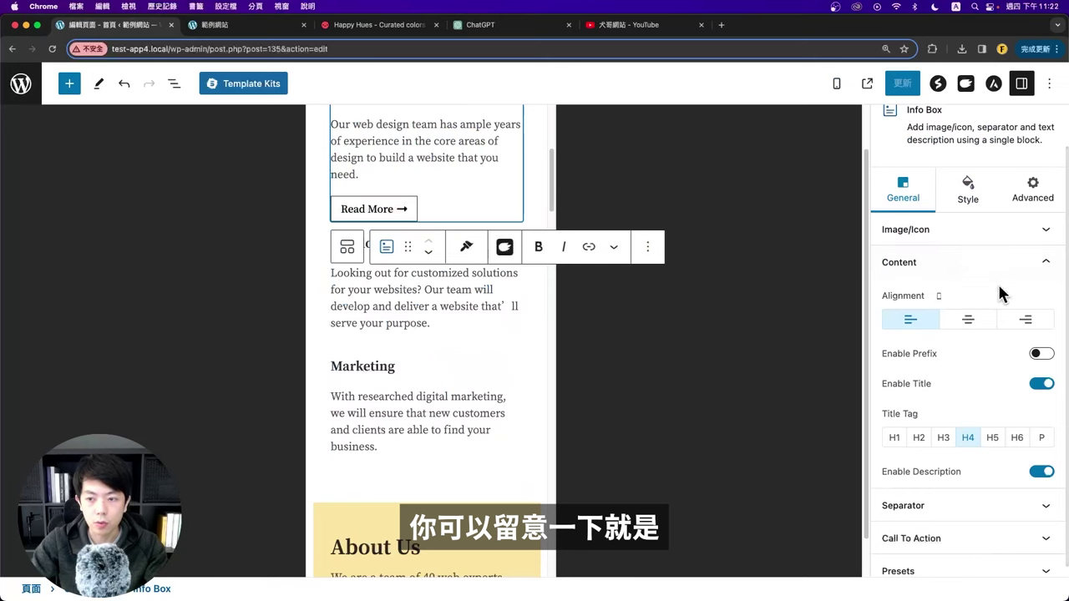
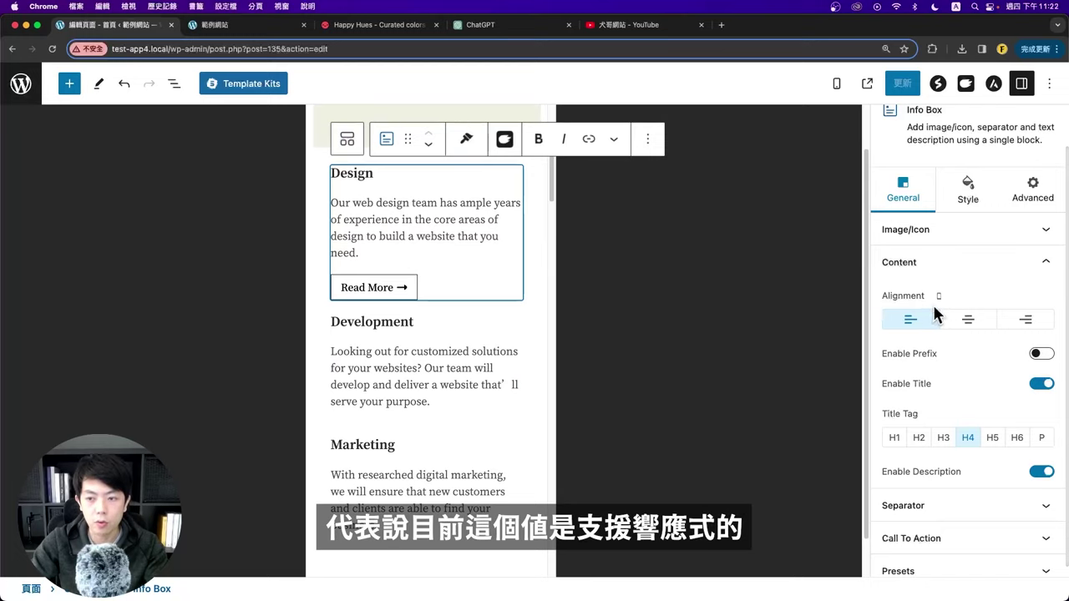
Step: Switch the editor preview to mobile size and look over the device preview size options
scroll(955, 364, "down", 1)
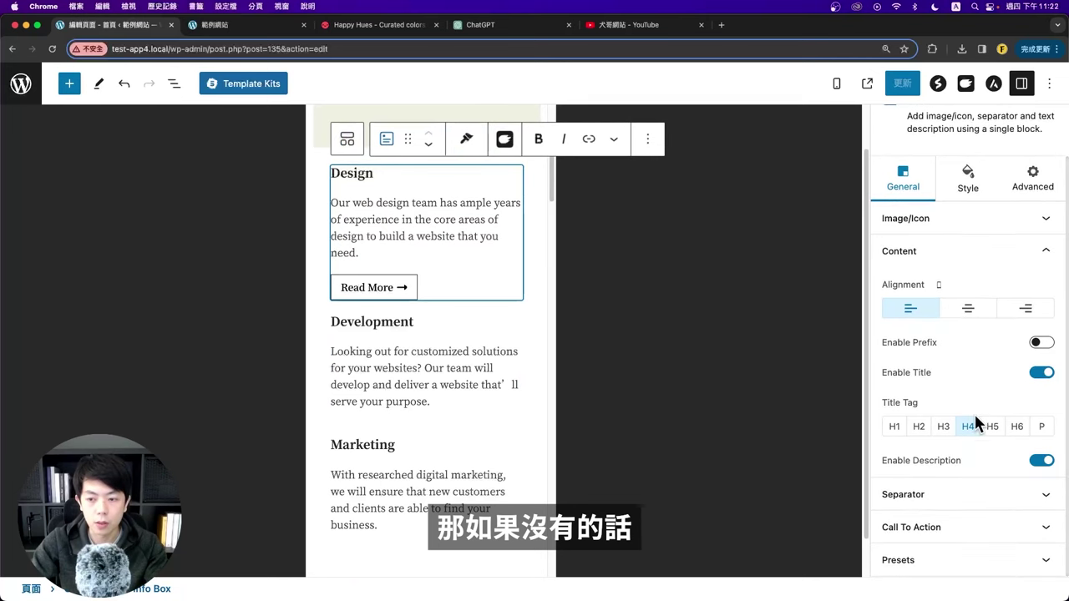
mouse_move(939, 285)
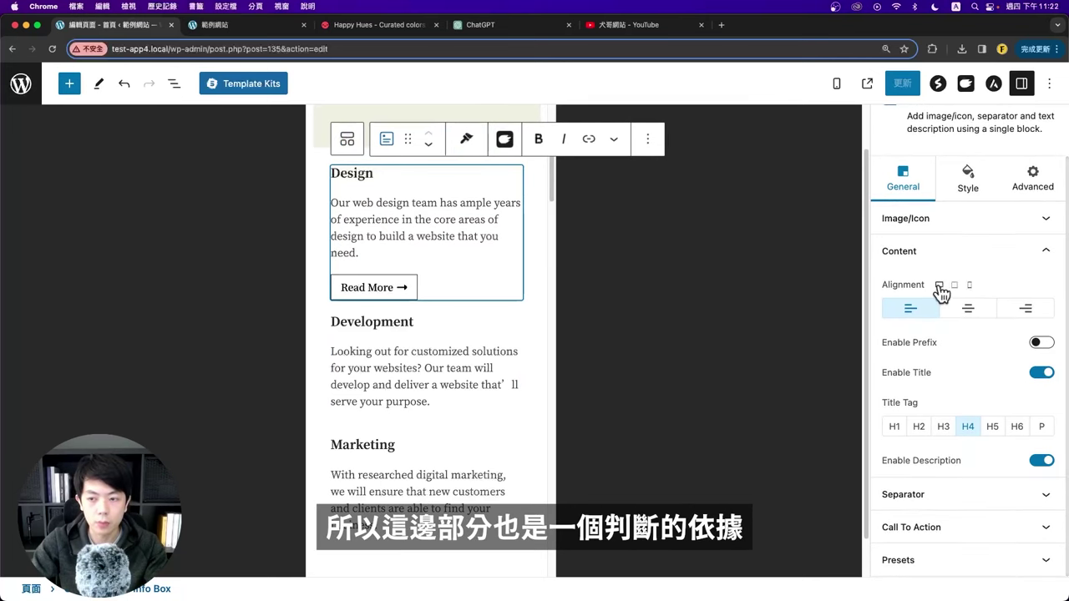
left_click(837, 87)
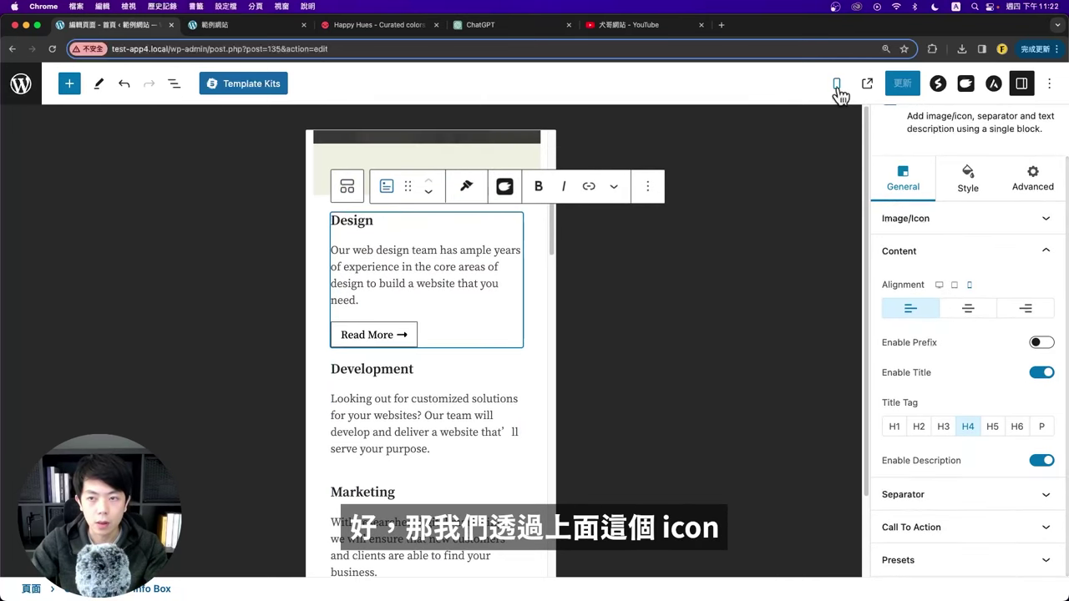
left_click(838, 87)
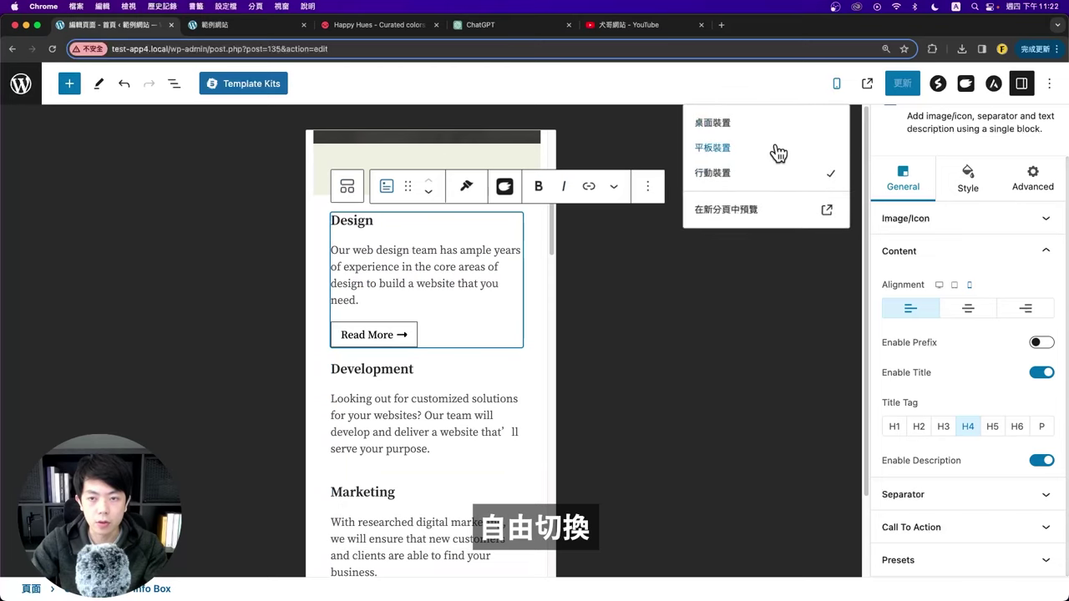
left_click(780, 292)
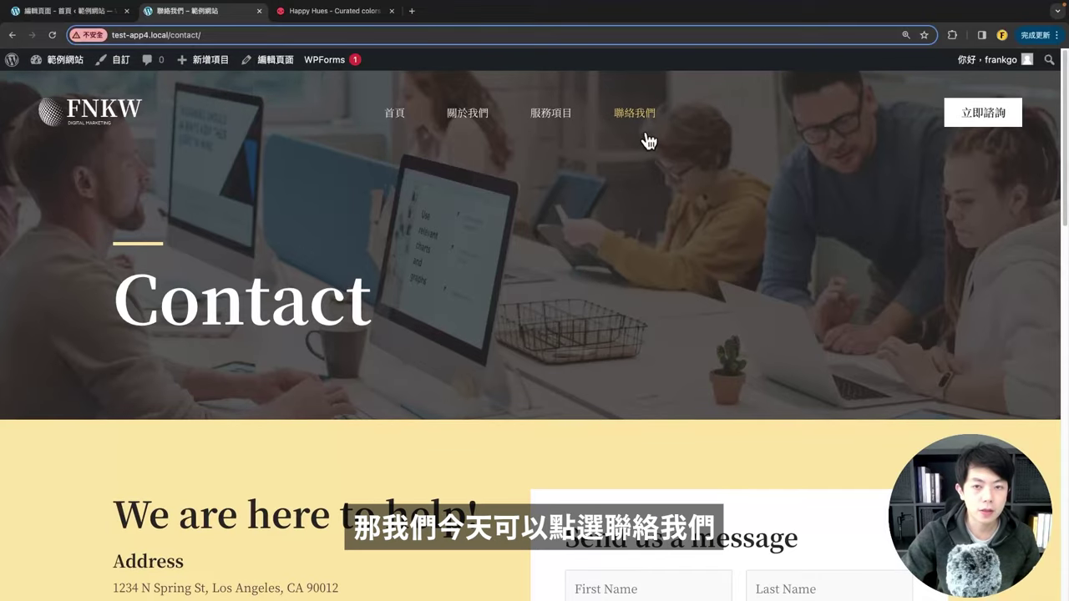
Step: Scroll through the Contact page's 'Send us a message' form, then go back to the admin tab
scroll(347, 340, "down", 1)
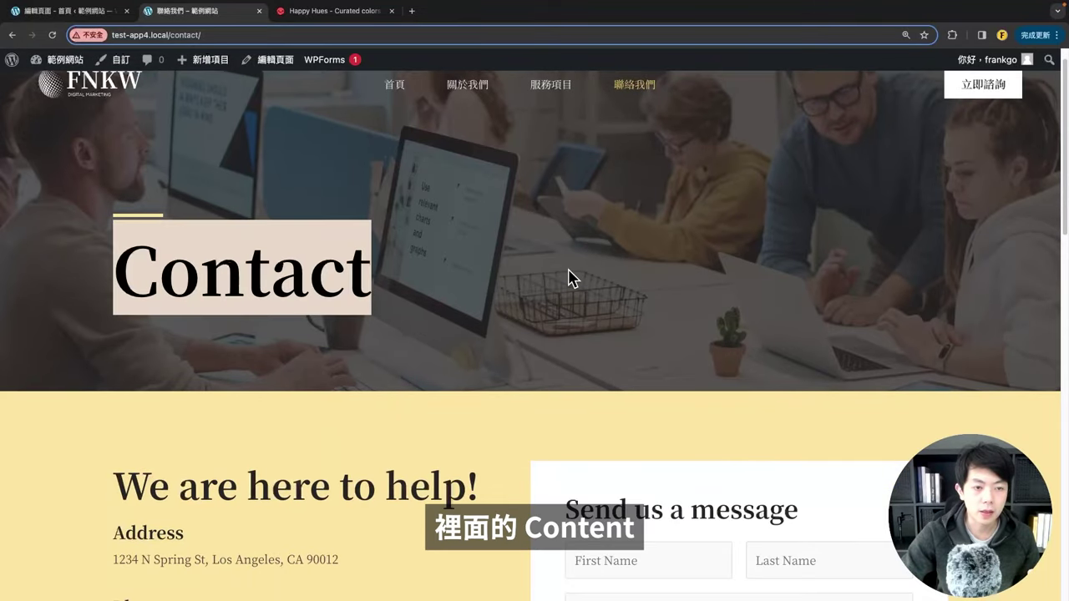
scroll(568, 277, "down", 5)
scroll(698, 259, "up", 1)
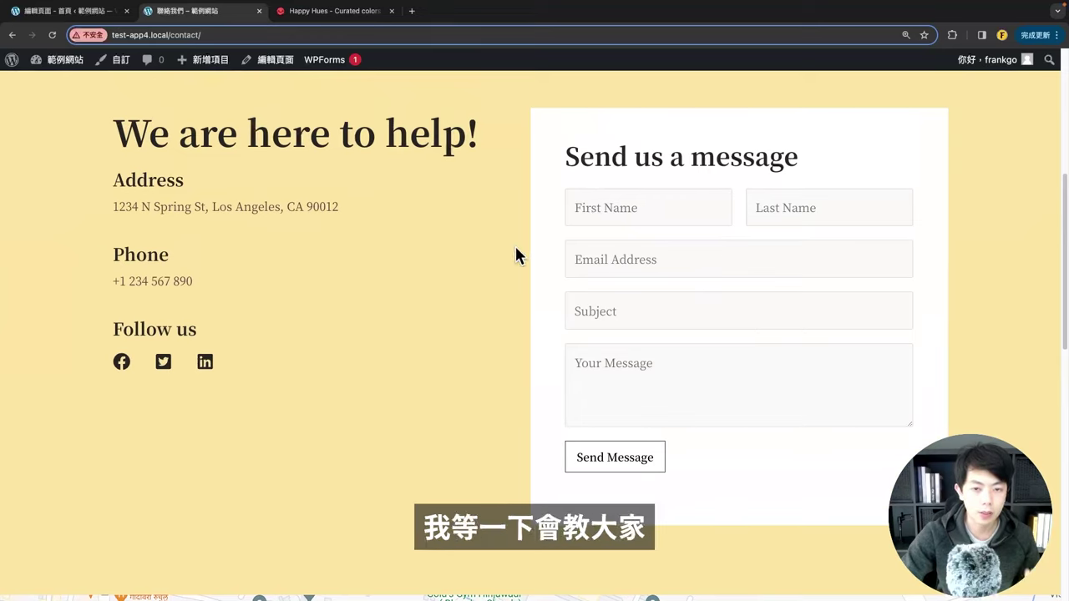
left_click(75, 11)
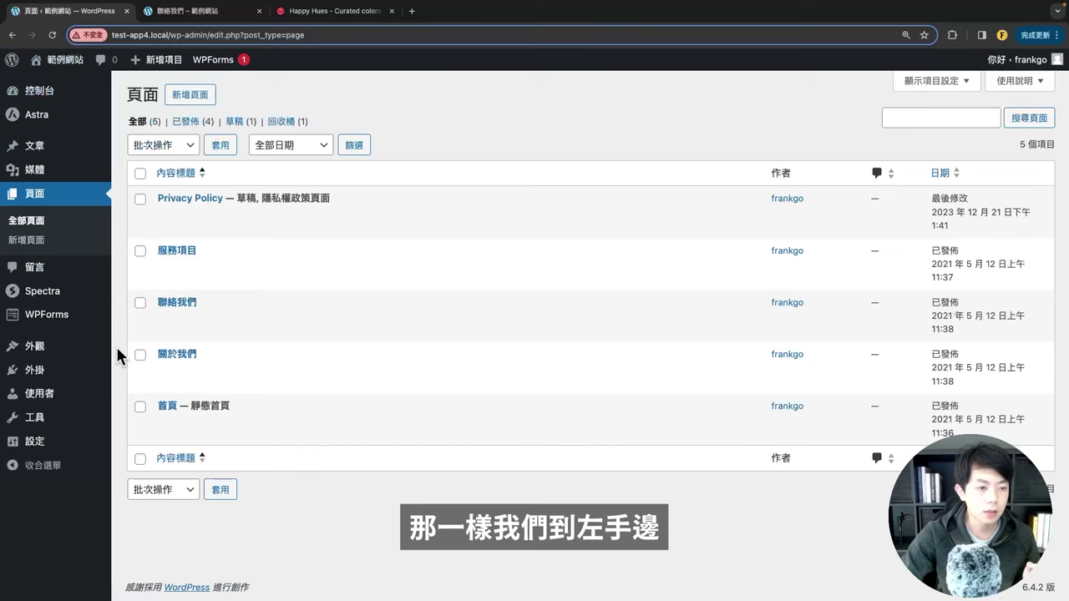
Step: Go to the WPForms forms list and open the Contact Form in the builder
left_click(43, 324)
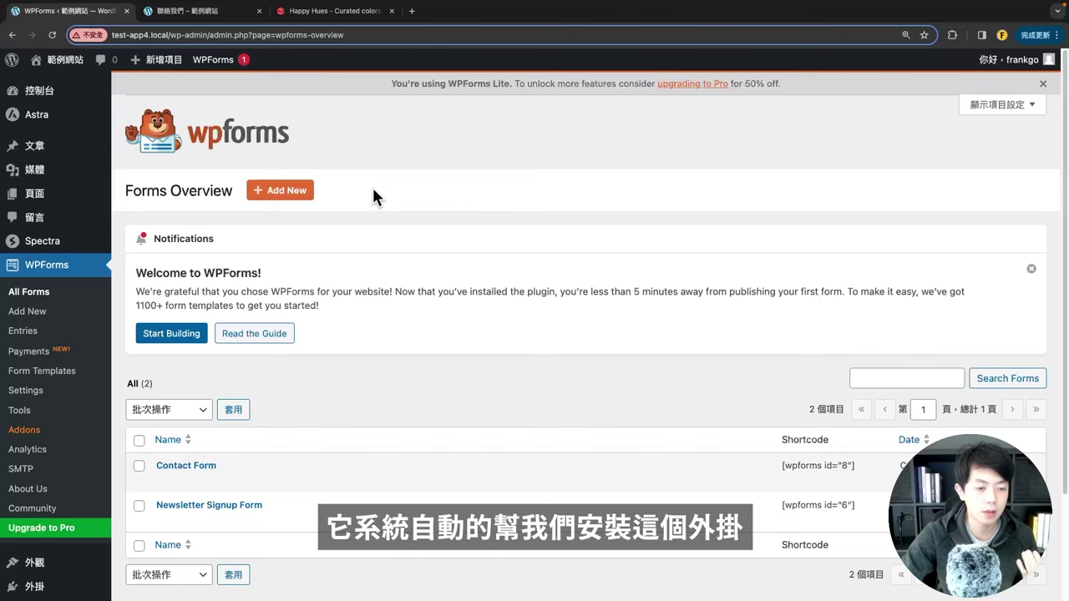
scroll(400, 300, "down", 3)
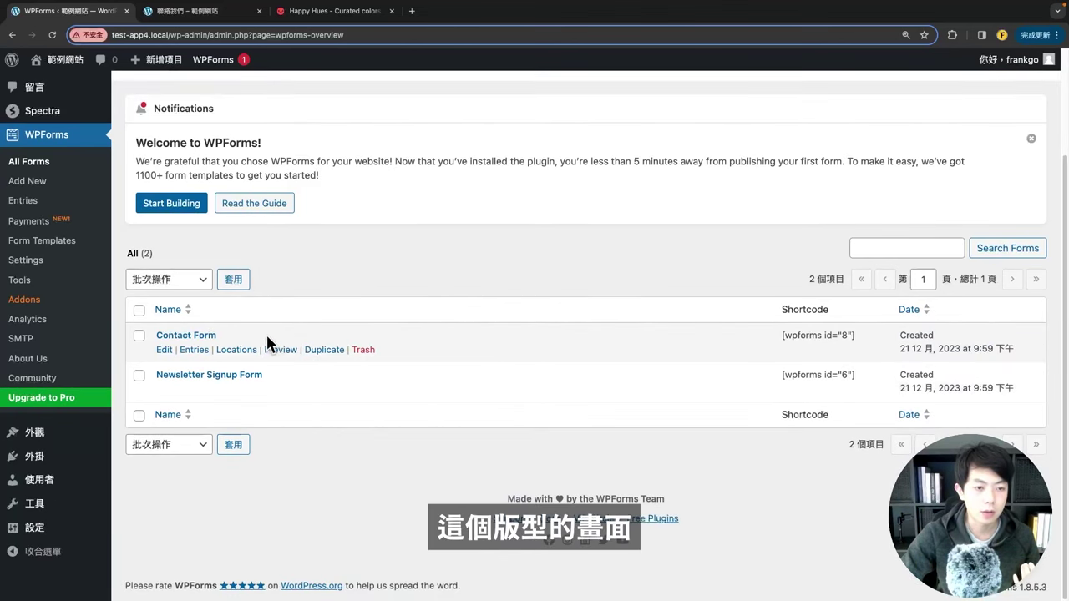
left_click(197, 339)
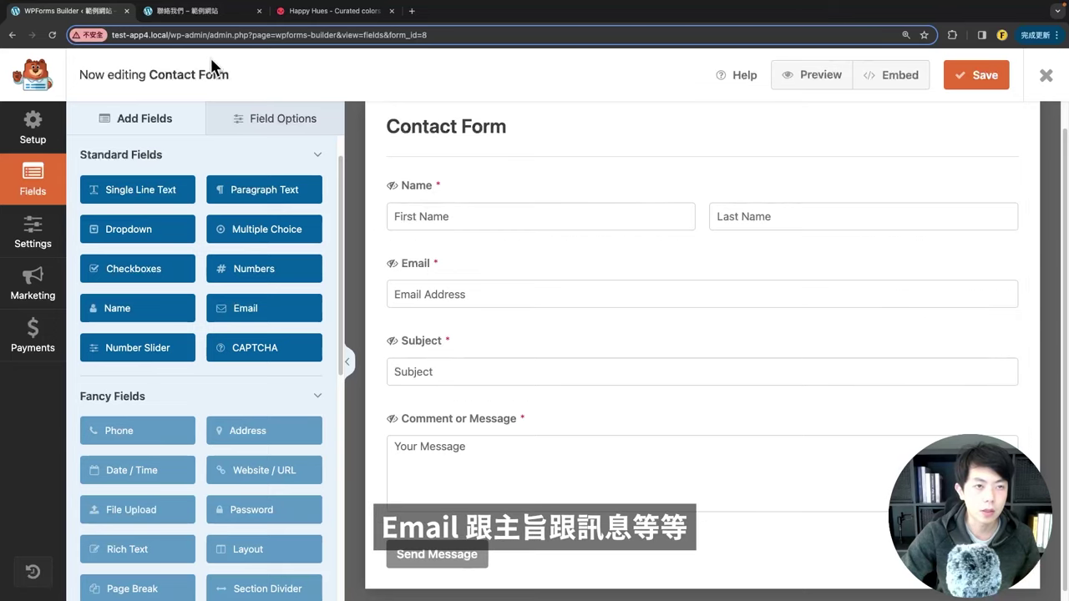
Step: Compare the live contact page form with the Contact Form builder
left_click(202, 11)
scroll(651, 344, "down", 1)
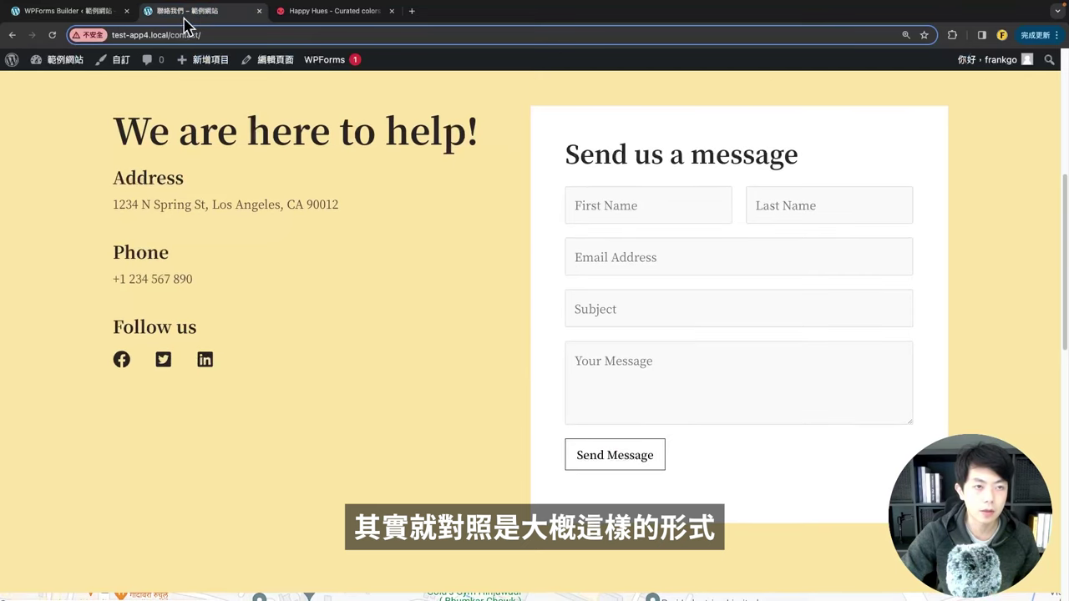
left_click(75, 11)
scroll(556, 357, "up", 2)
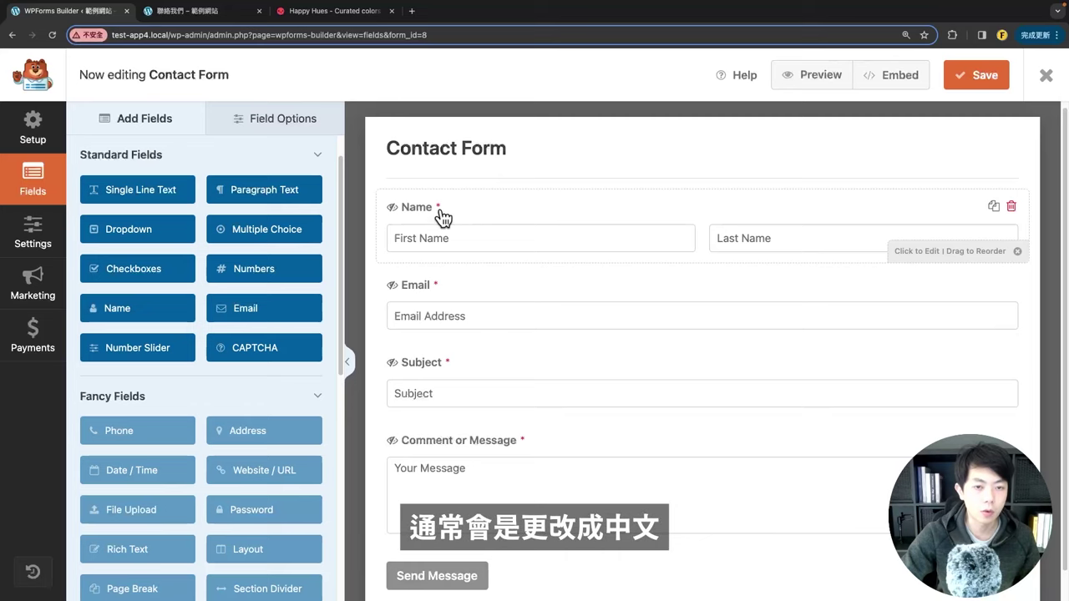
Step: Relabel the Name, Email, Subject and Message fields as 姓名, 電子信箱, 主題 and 你想說的話
left_click(439, 218)
double_click(141, 230)
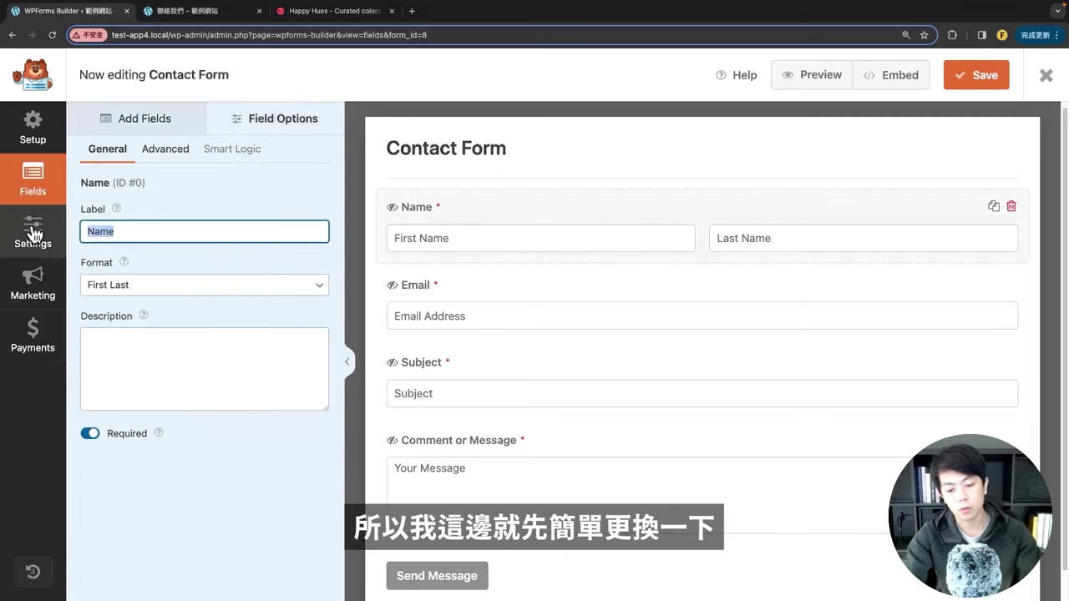
key("BackSpace")
type("姓名")
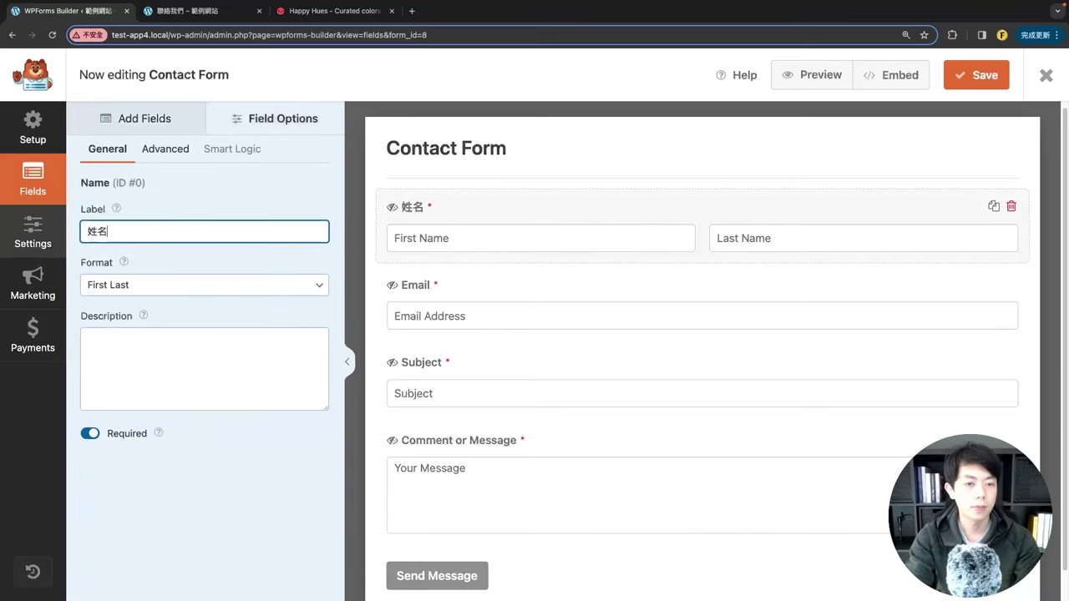
left_click(418, 284)
double_click(129, 230)
type("電子信箱")
left_click(418, 363)
double_click(129, 231)
type("主題")
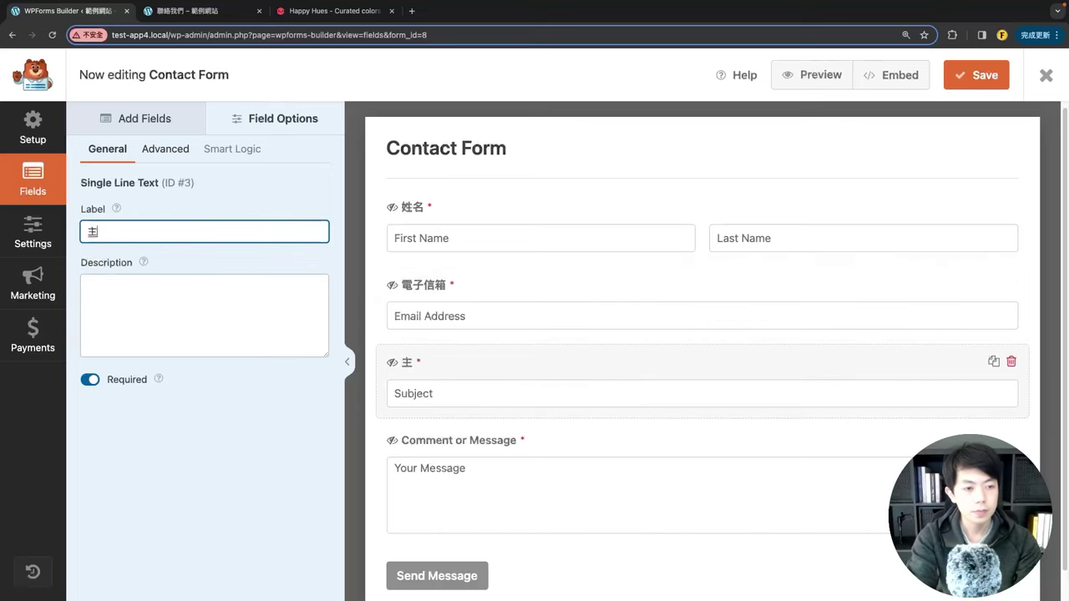
left_click(451, 440)
double_click(128, 230)
type("你想說的話")
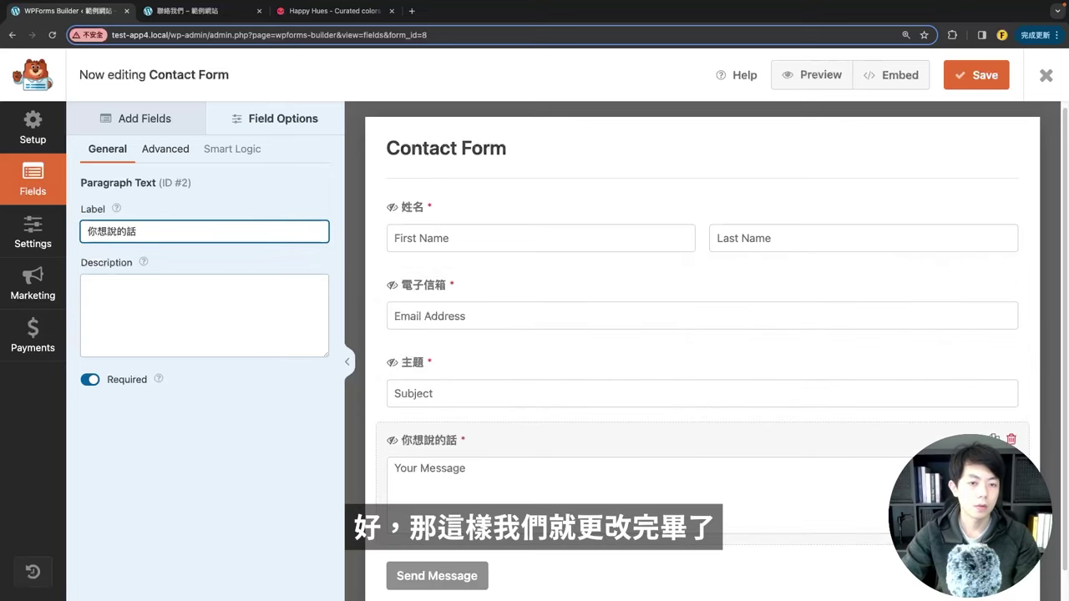
Step: Keep the 姓名 field's First Last format and Required setting, and reposition 電子信箱
scroll(580, 365, "down", 1)
scroll(451, 359, "up", 1)
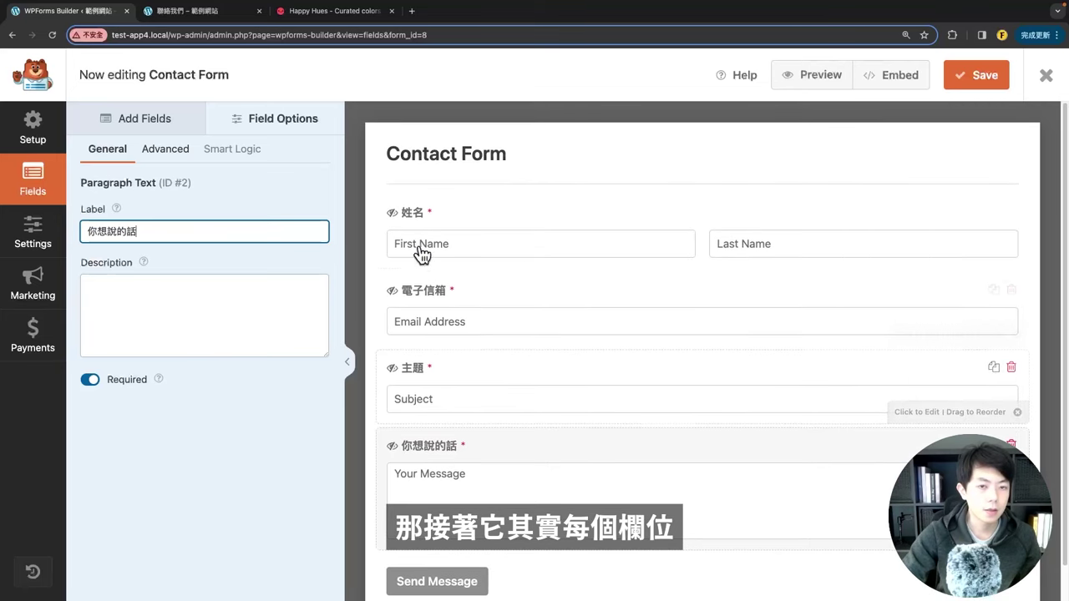
left_click(414, 219)
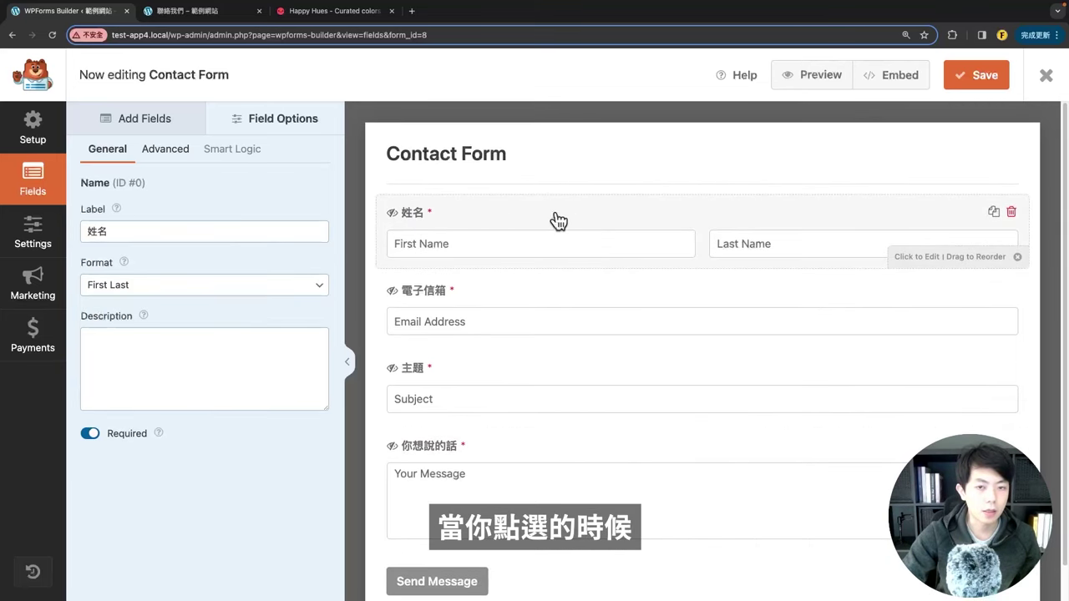
left_click(127, 286)
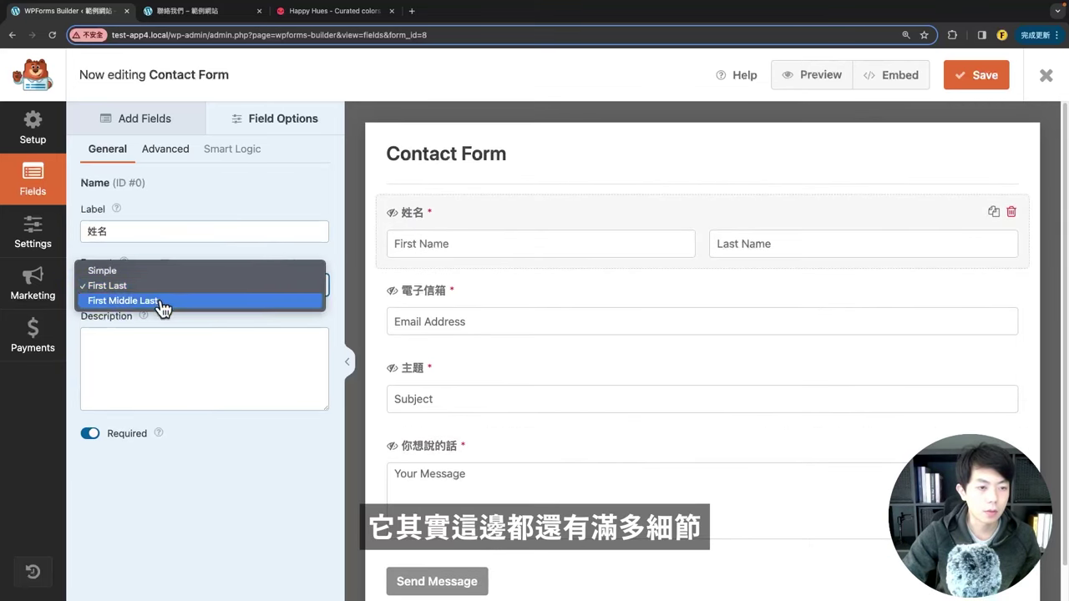
left_click(169, 402)
left_click(176, 374)
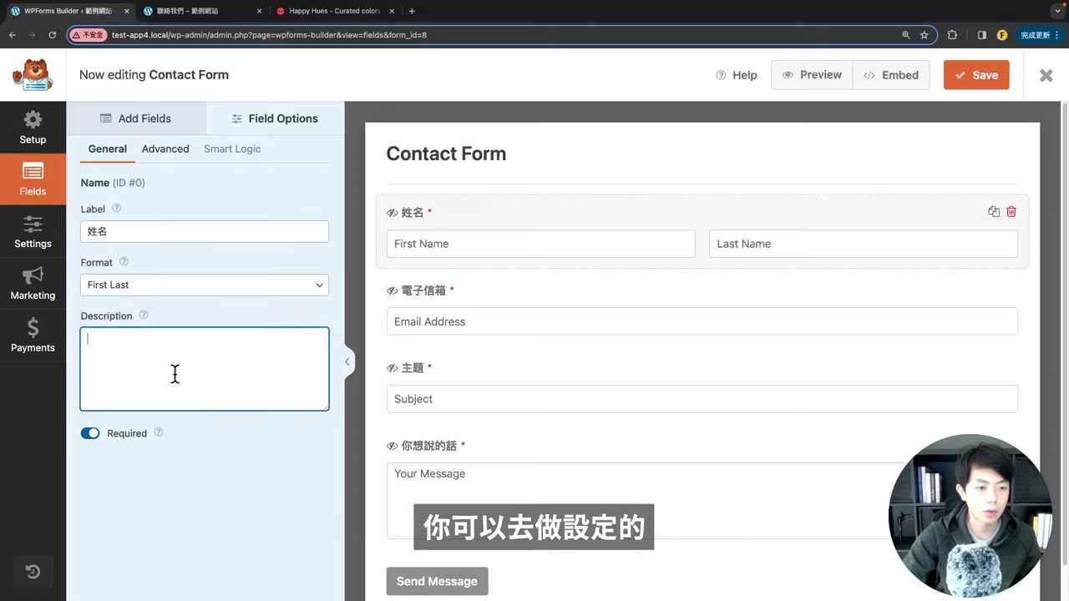
left_click(88, 435)
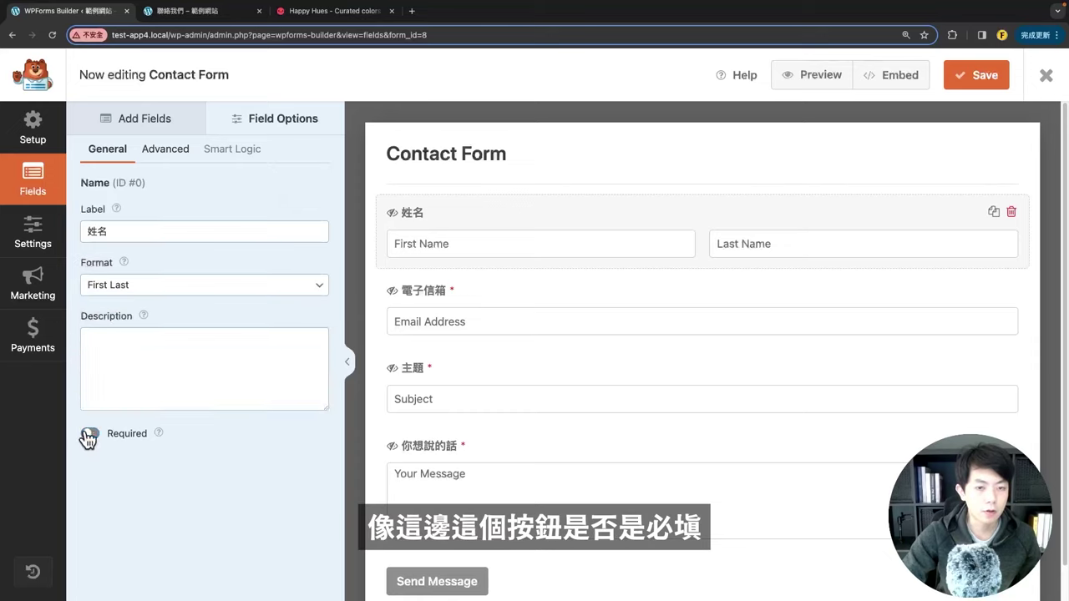
left_click(88, 435)
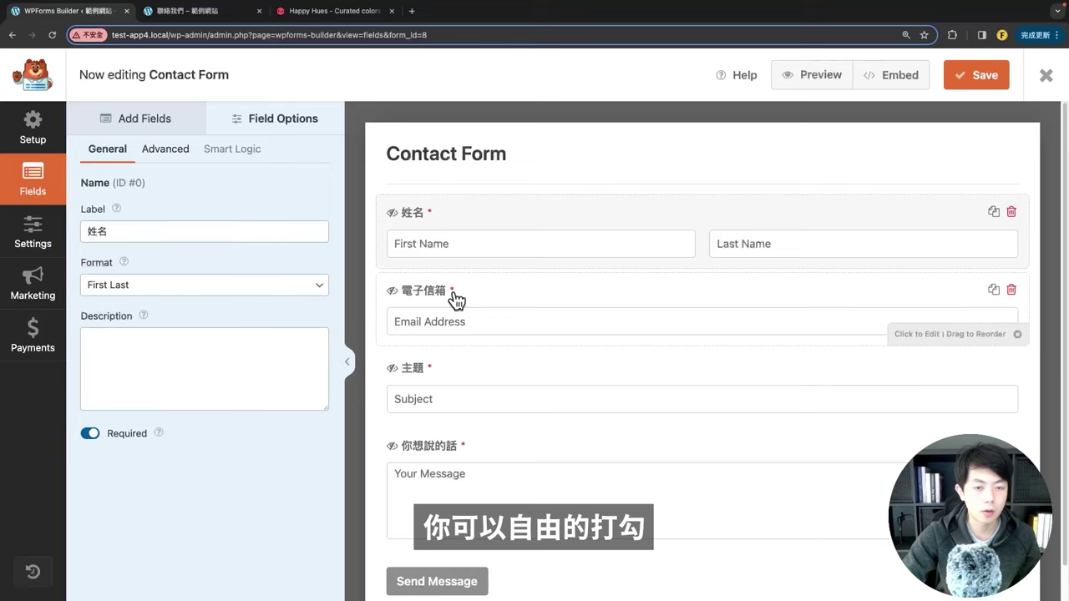
left_click_drag(550, 299, 455, 316)
scroll(986, 317, "down", 1)
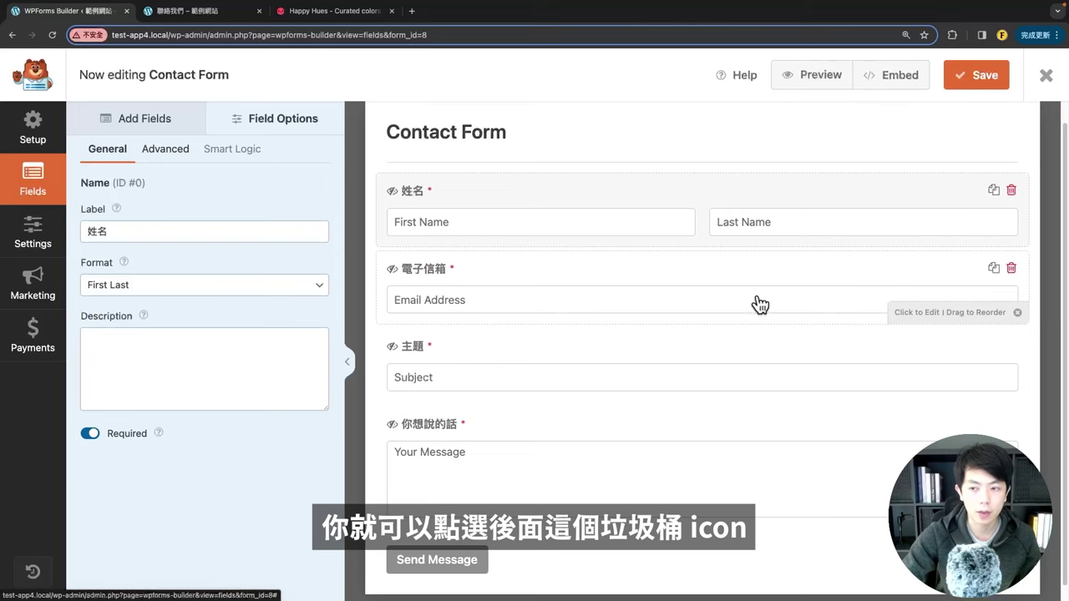
scroll(677, 383, "down", 1)
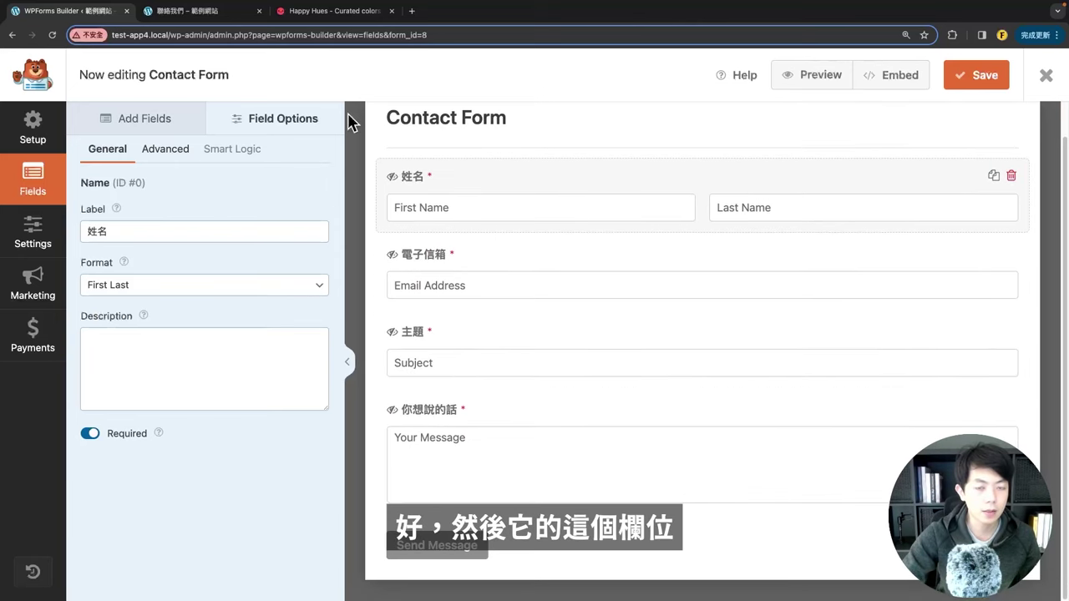
Step: Add a Paragraph Text field below the 姓名 field
left_click(139, 129)
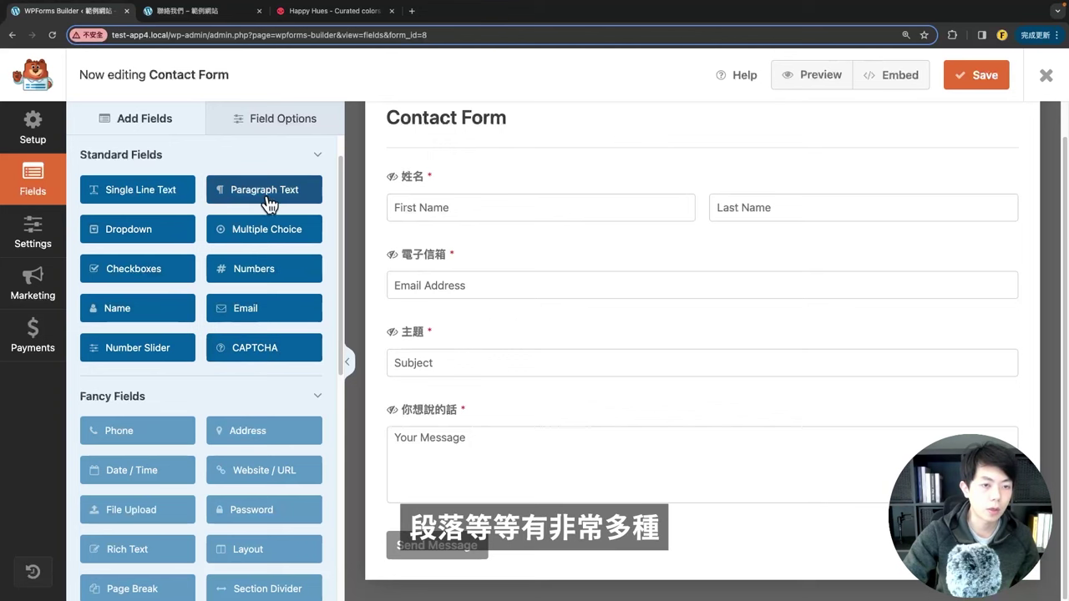
scroll(239, 317, "down", 3)
scroll(248, 318, "up", 4)
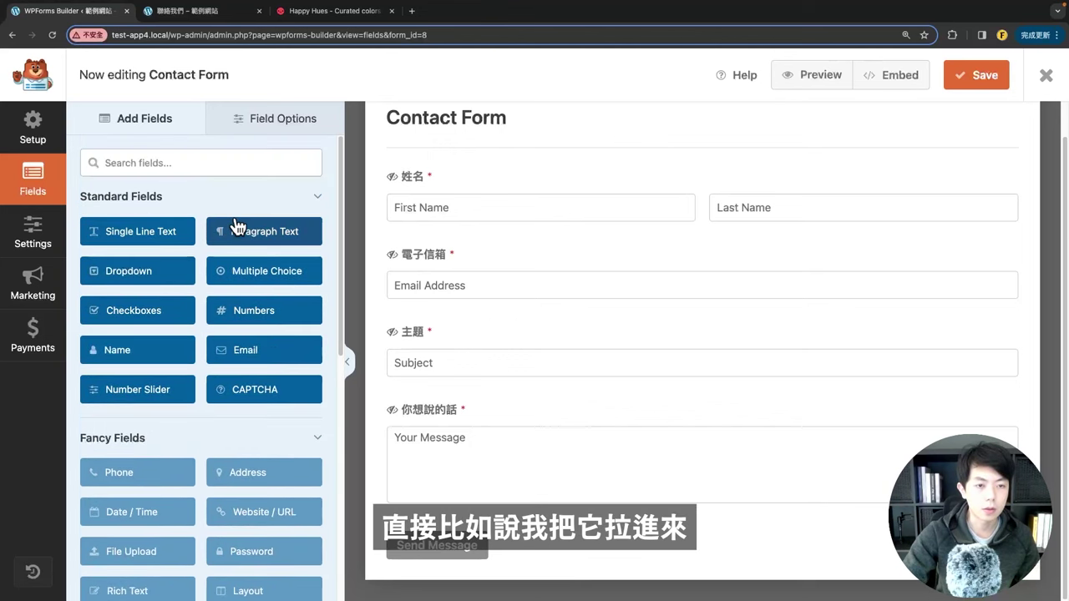
left_click_drag(235, 227, 483, 269)
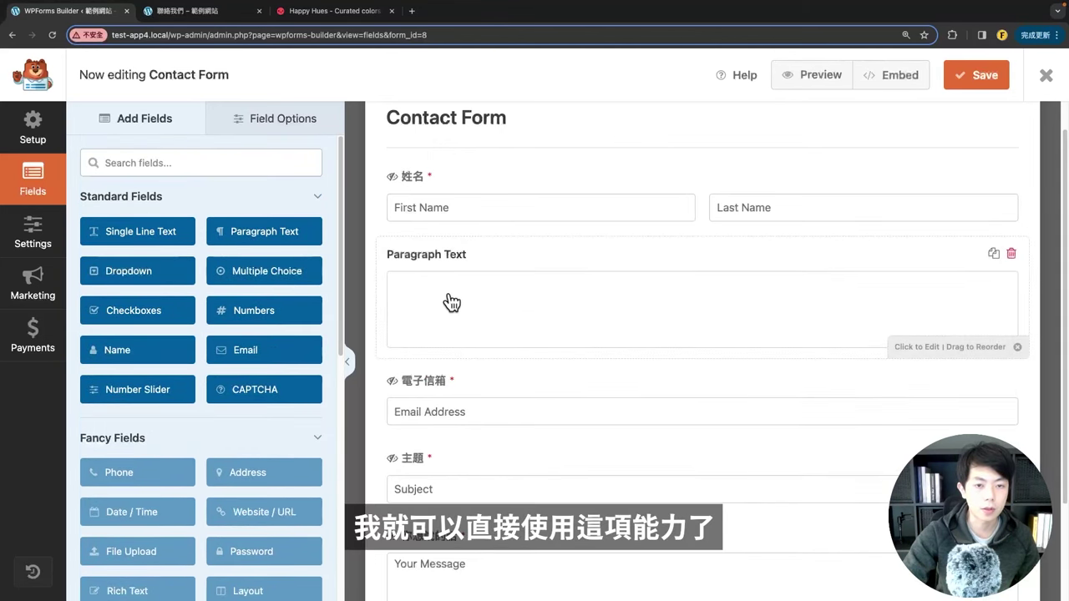
Step: Delete the empty Paragraph Text field, save the form, and return to the live page
left_click(1011, 254)
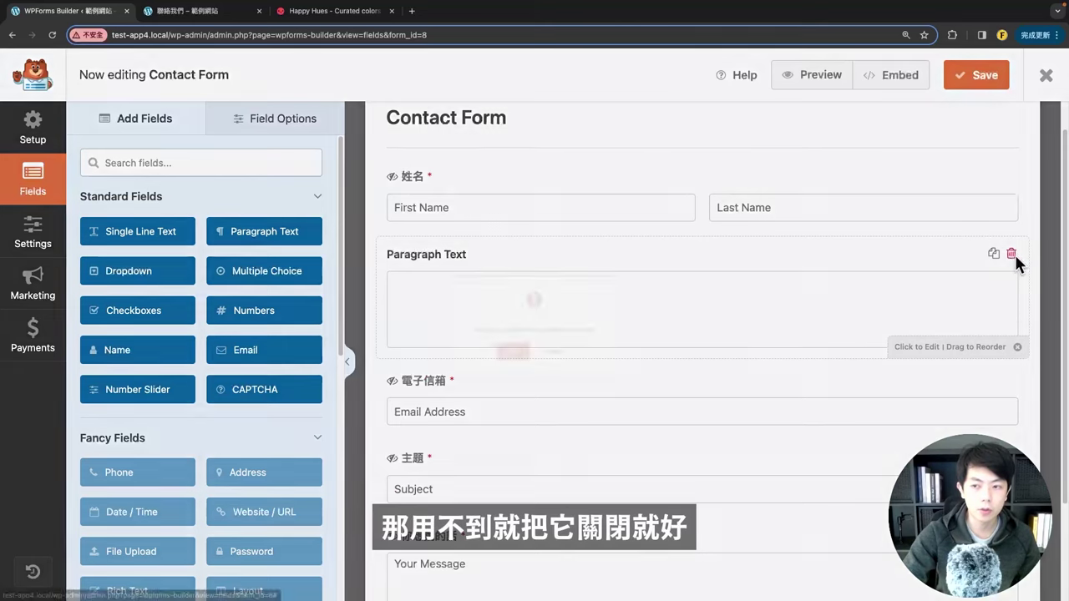
left_click(470, 373)
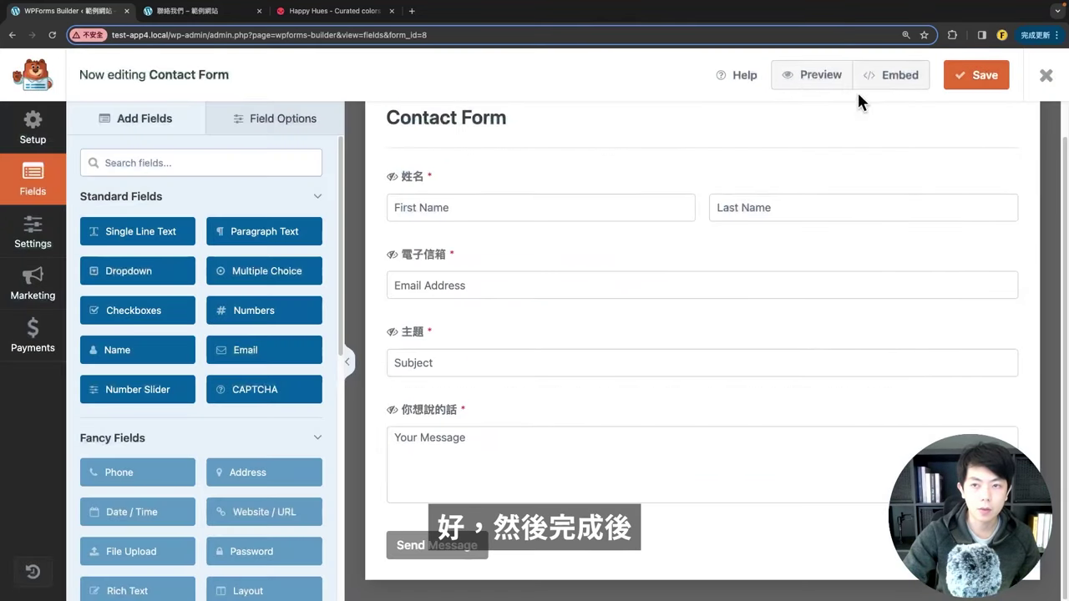
left_click(969, 87)
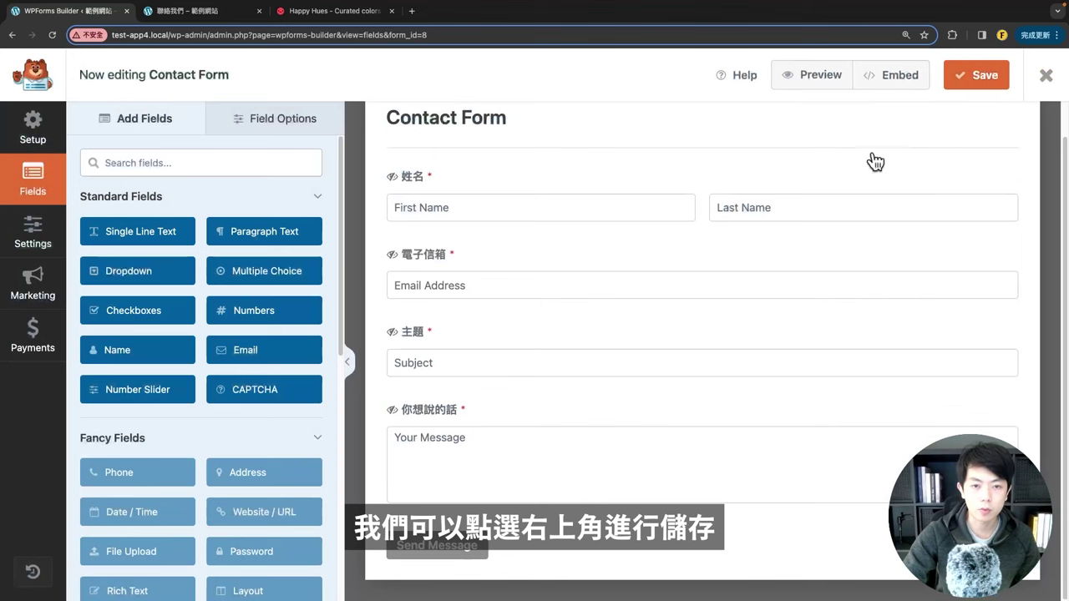
left_click(200, 17)
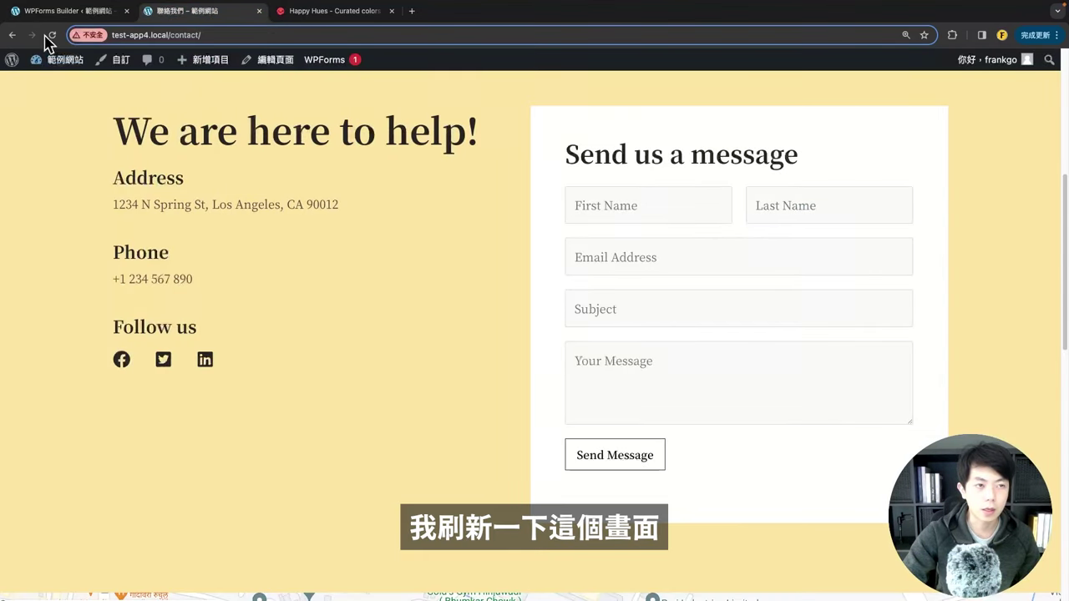
Step: Reload the live contact page, check its First Name box, then return to the builder
left_click(55, 35)
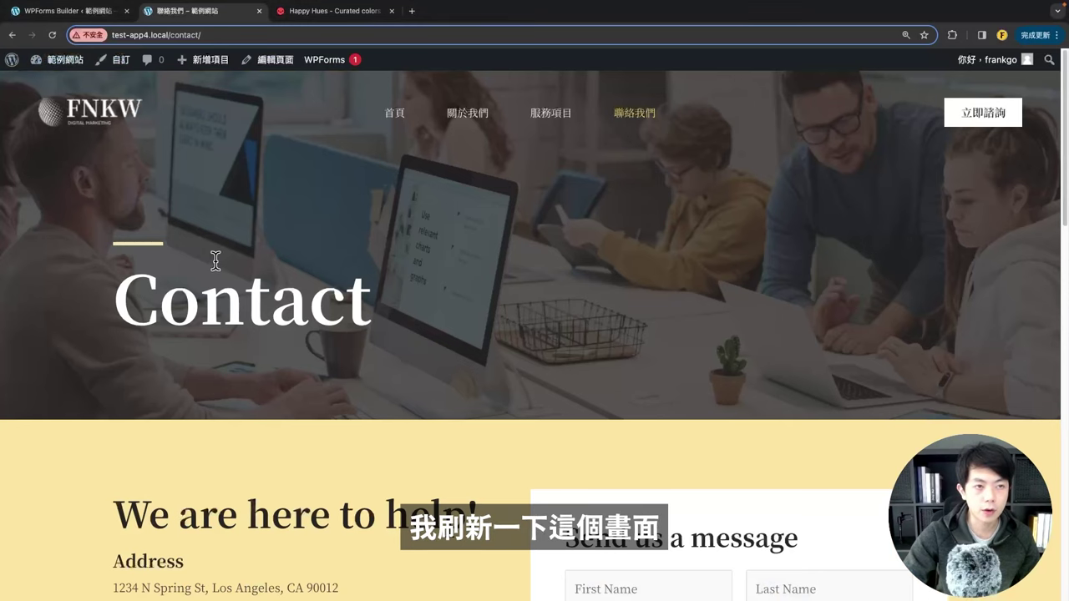
scroll(402, 258, "down", 3)
scroll(403, 257, "down", 2)
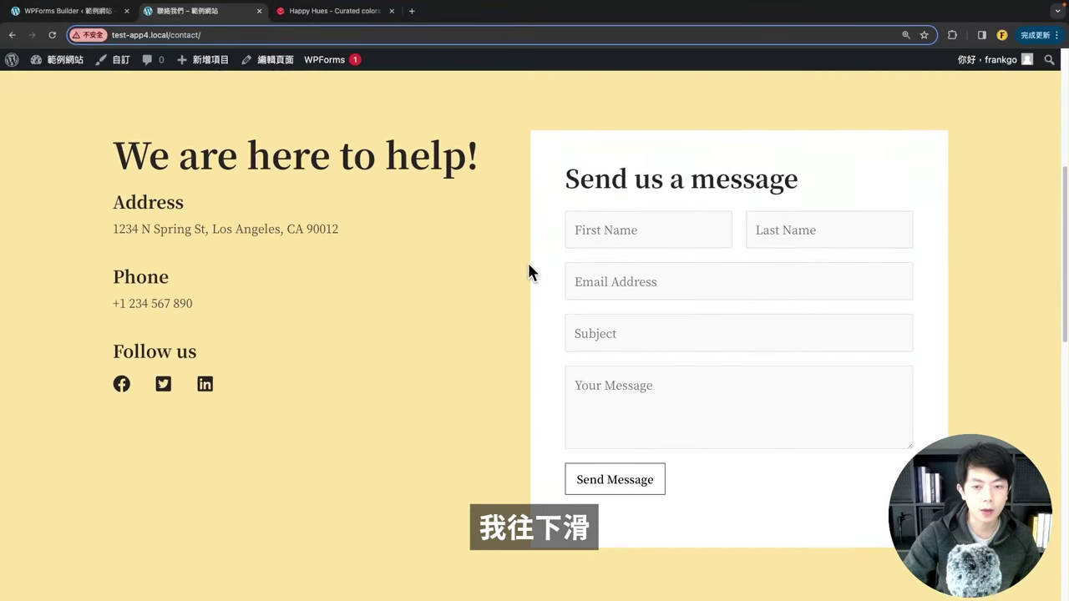
left_click(622, 225)
left_click(330, 201)
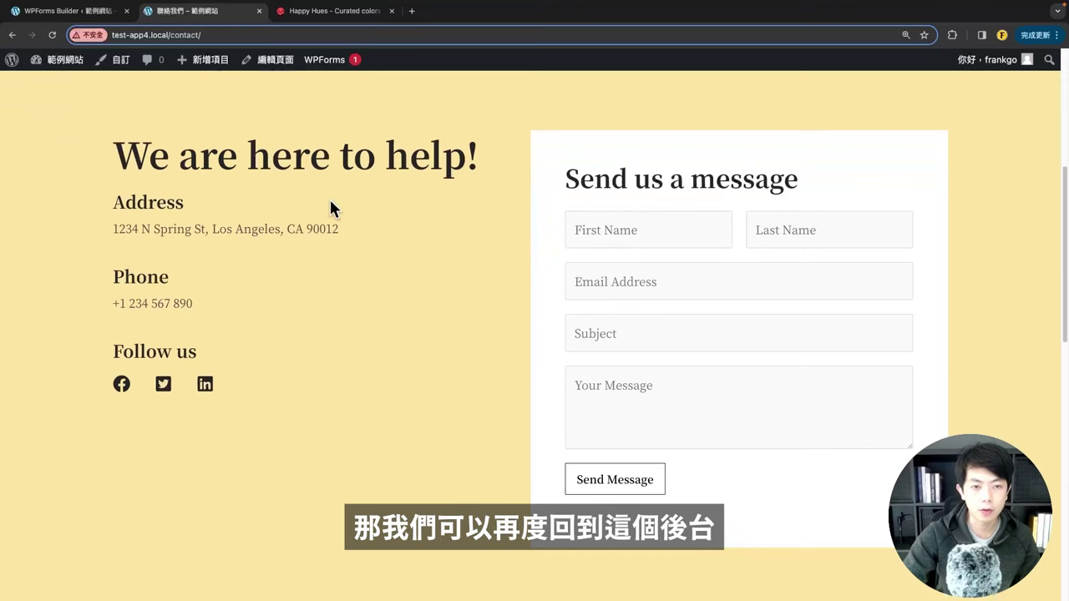
left_click(66, 15)
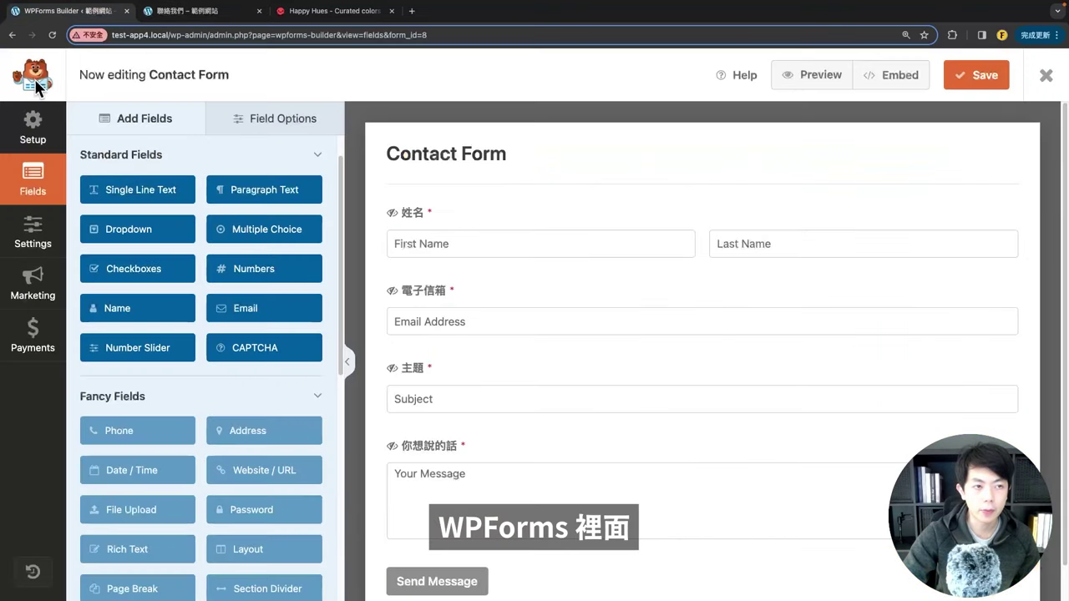
Step: Switch off Hide Label in the Name field's Advanced options, then select the Email field
scroll(585, 309, "down", 1)
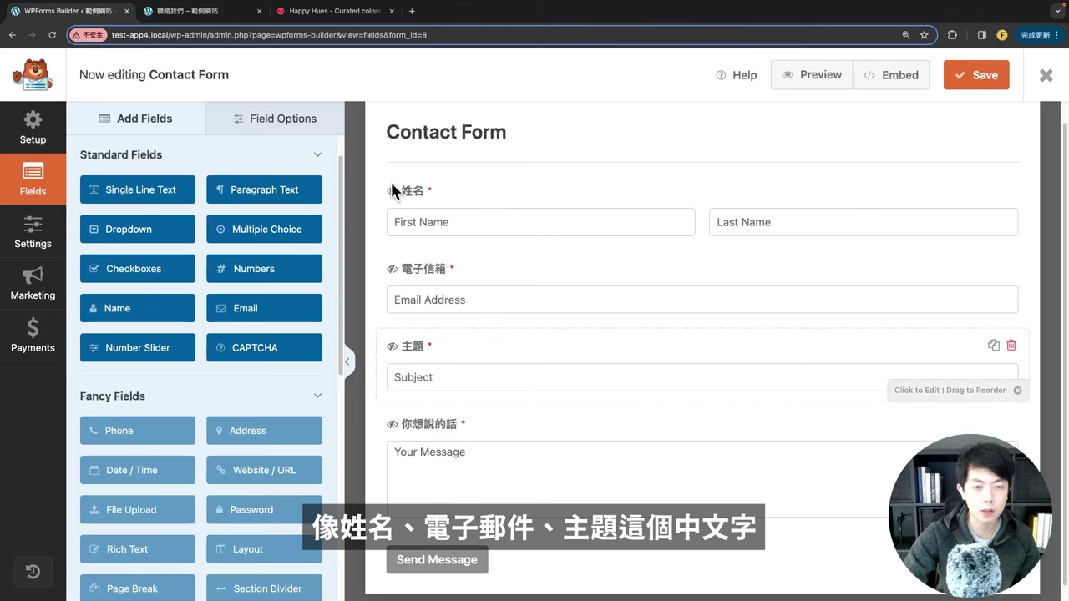
left_click(207, 12)
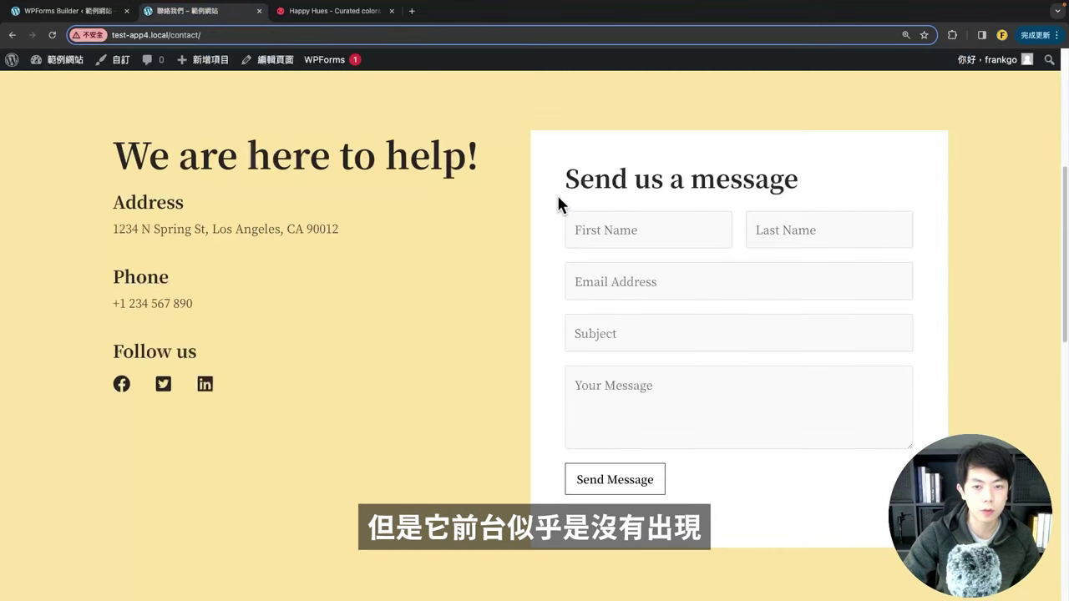
key("ctrl+shift+Tab")
left_click(443, 198)
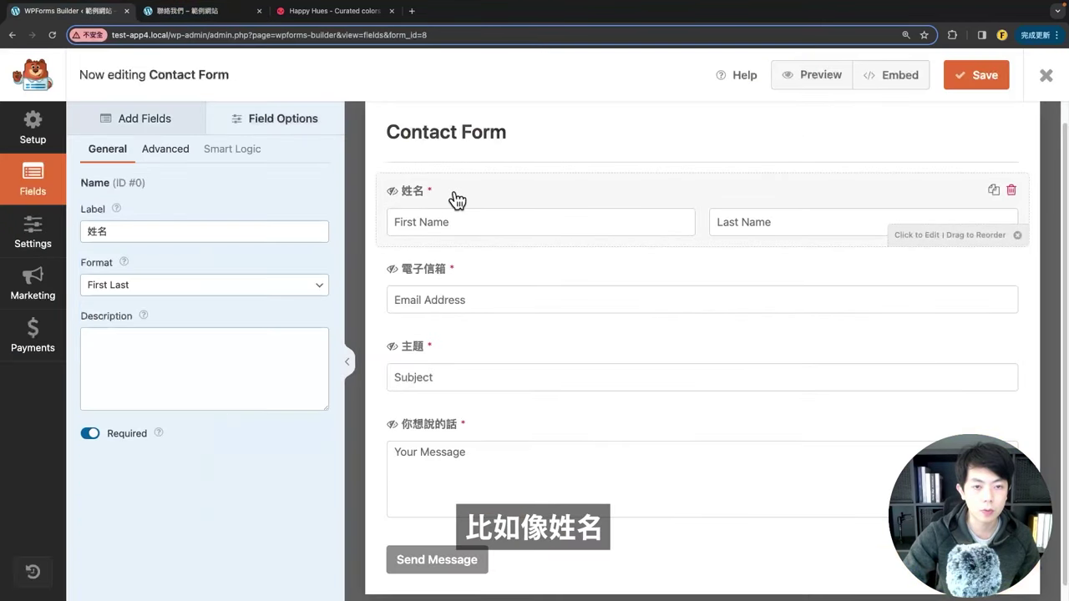
left_click(192, 155)
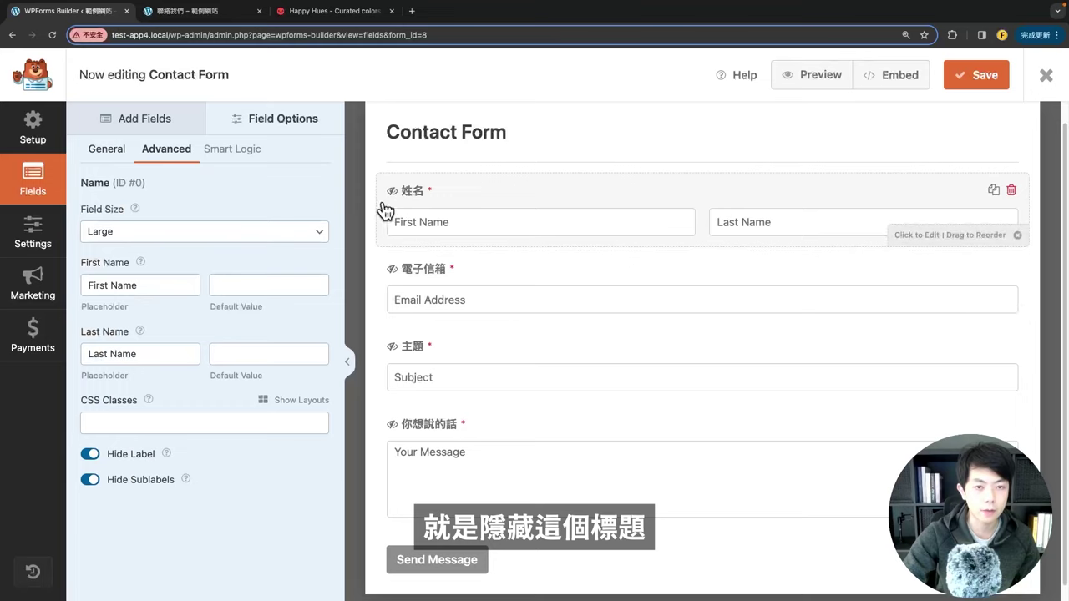
left_click(92, 454)
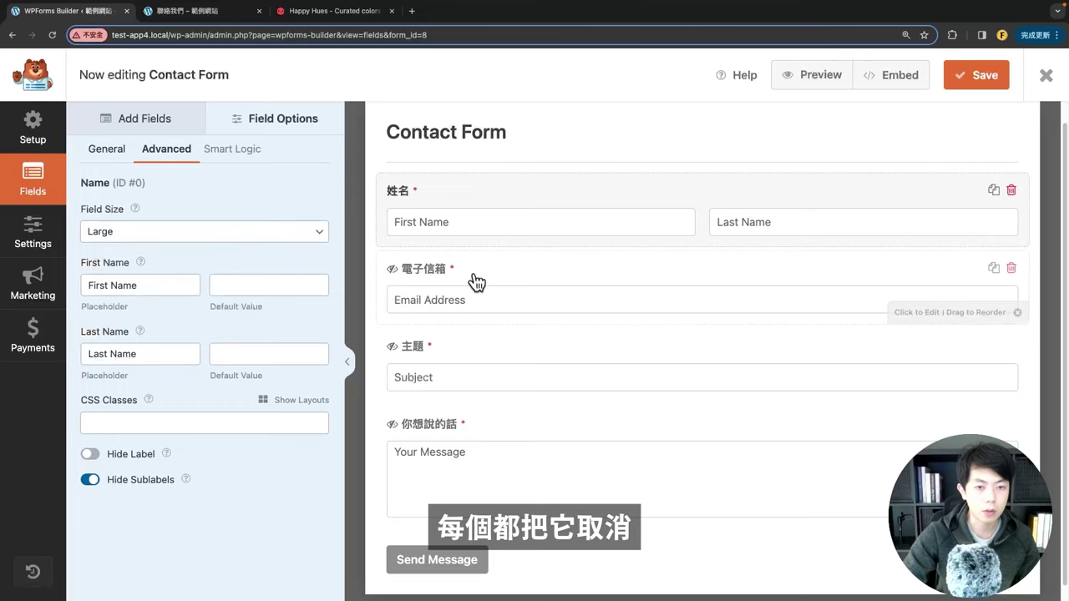
left_click(472, 277)
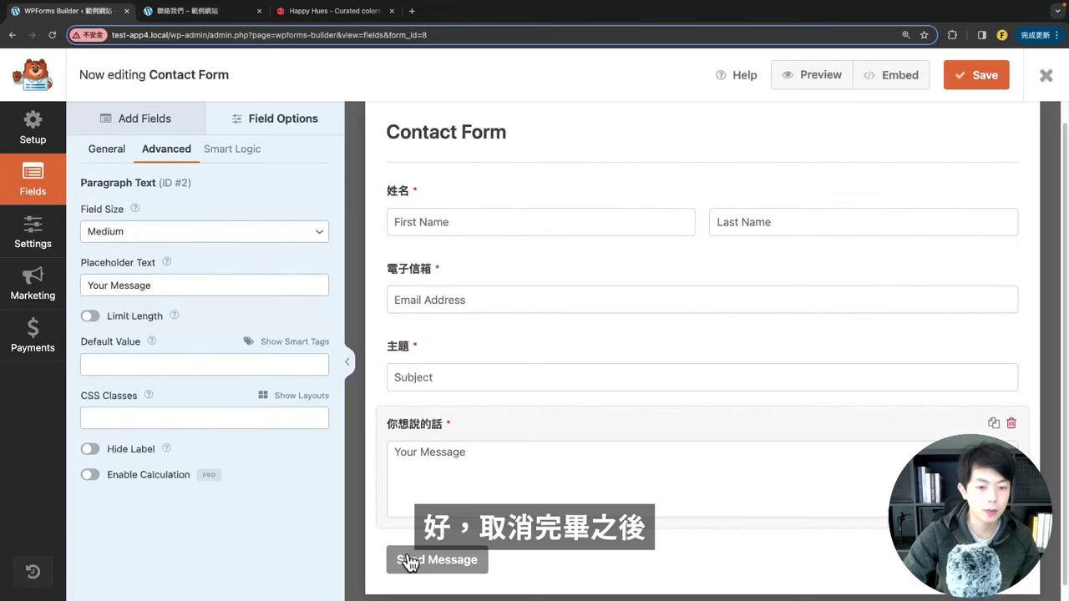
scroll(682, 465, "down", 1)
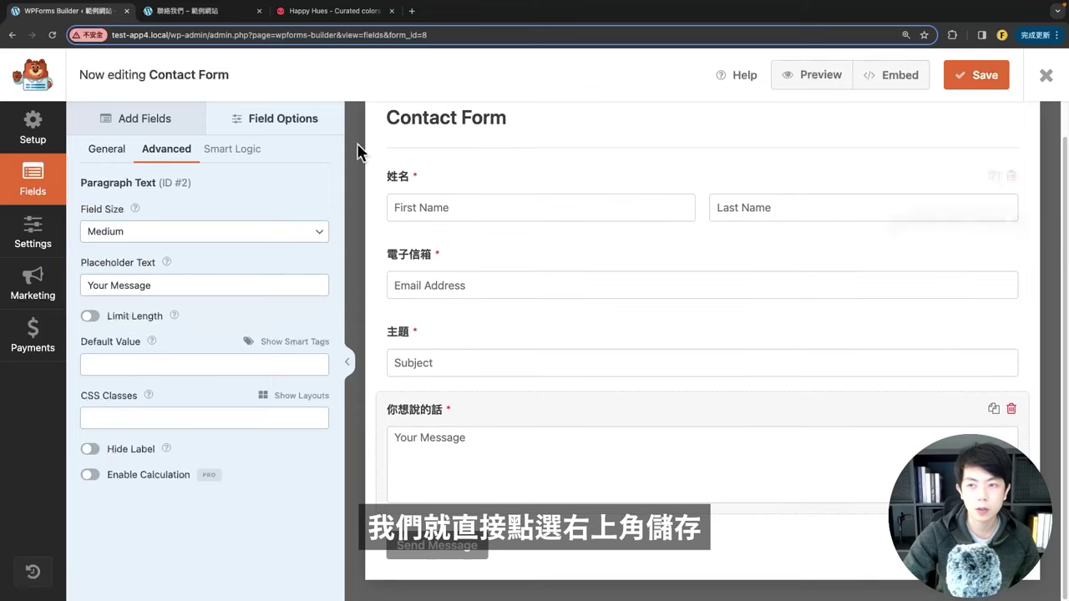
Step: Reload the live contact page to confirm the 姓名, 電子信箱, 主題, 你想說的話 labels
left_click(219, 12)
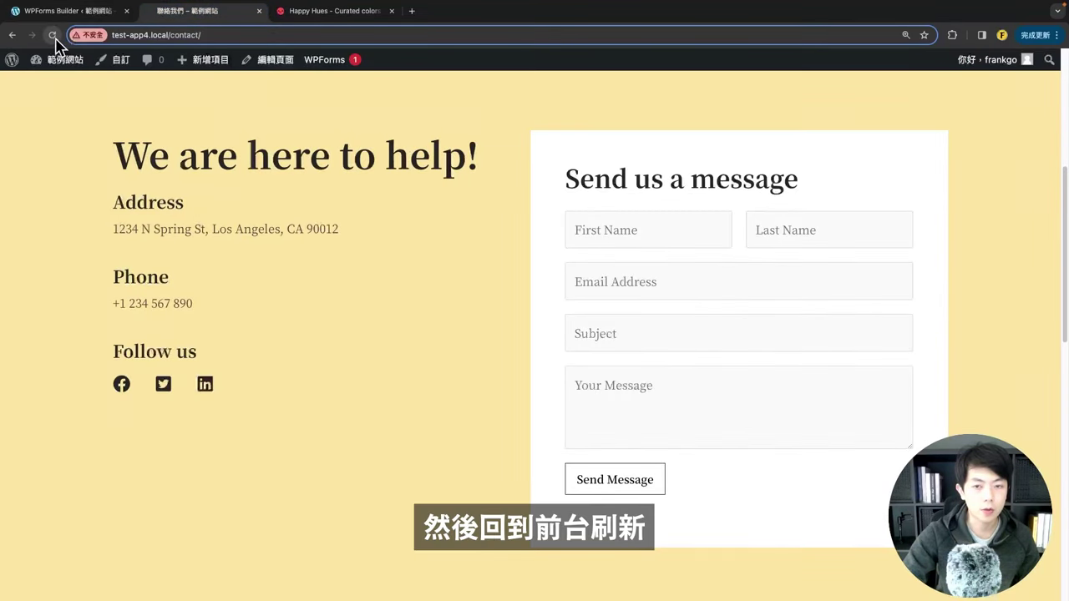
left_click(52, 35)
scroll(709, 341, "down", 3)
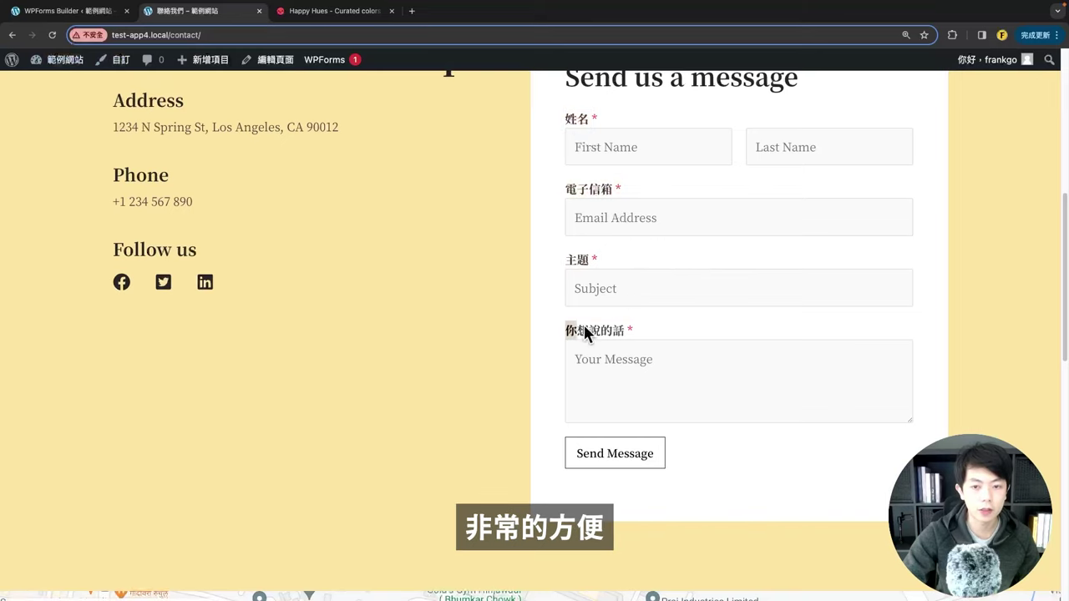
scroll(711, 346, "up", 3)
left_click(677, 285)
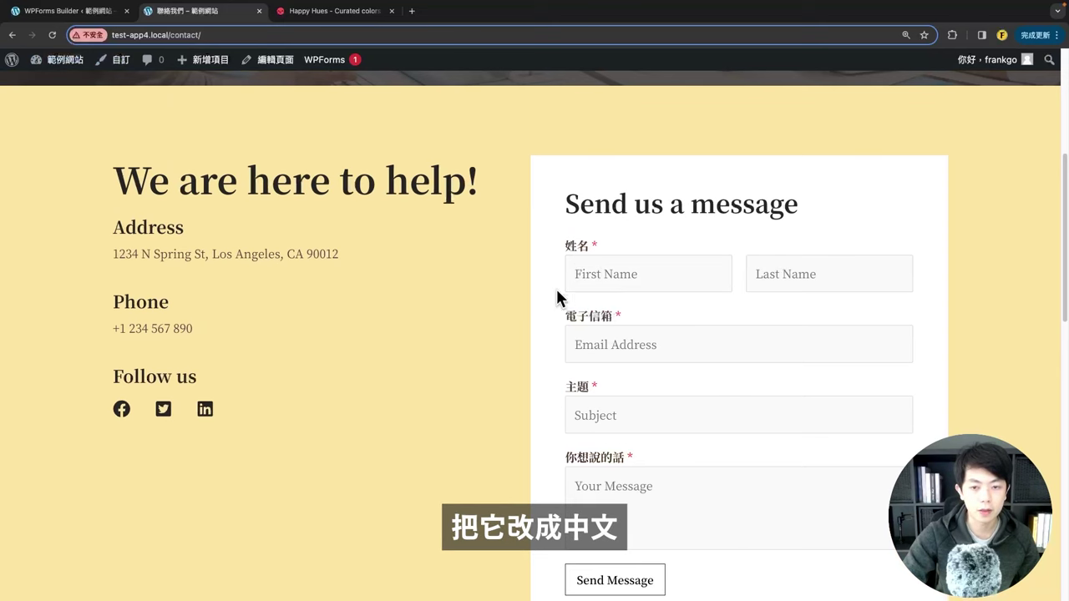
left_click(66, 11)
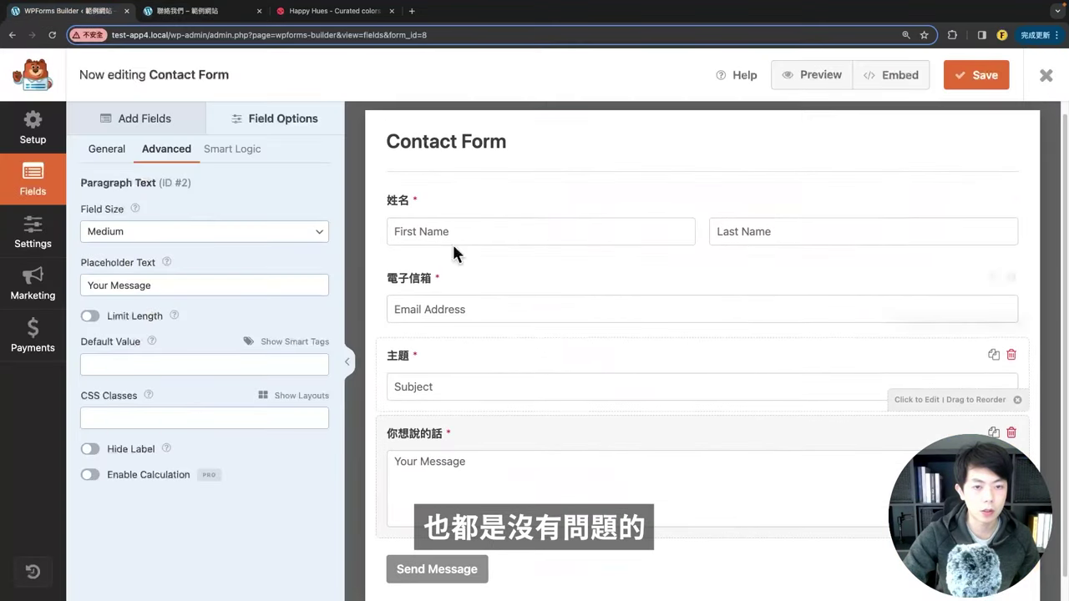
Step: Set the Name field's First Name placeholder to 名字
left_click(449, 234)
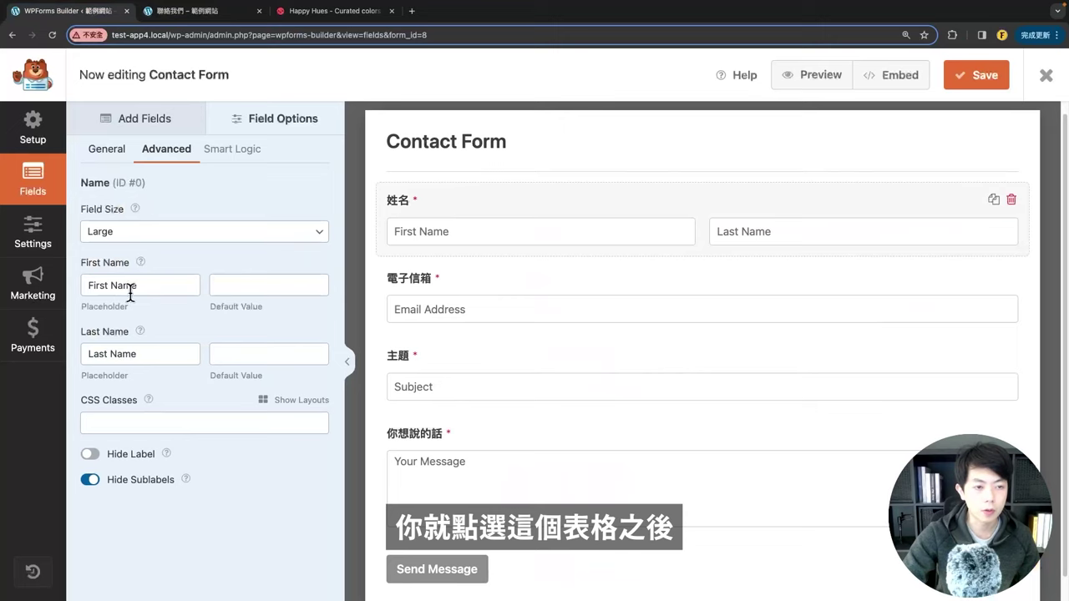
triple_click(95, 289)
key("Tab")
type("a")
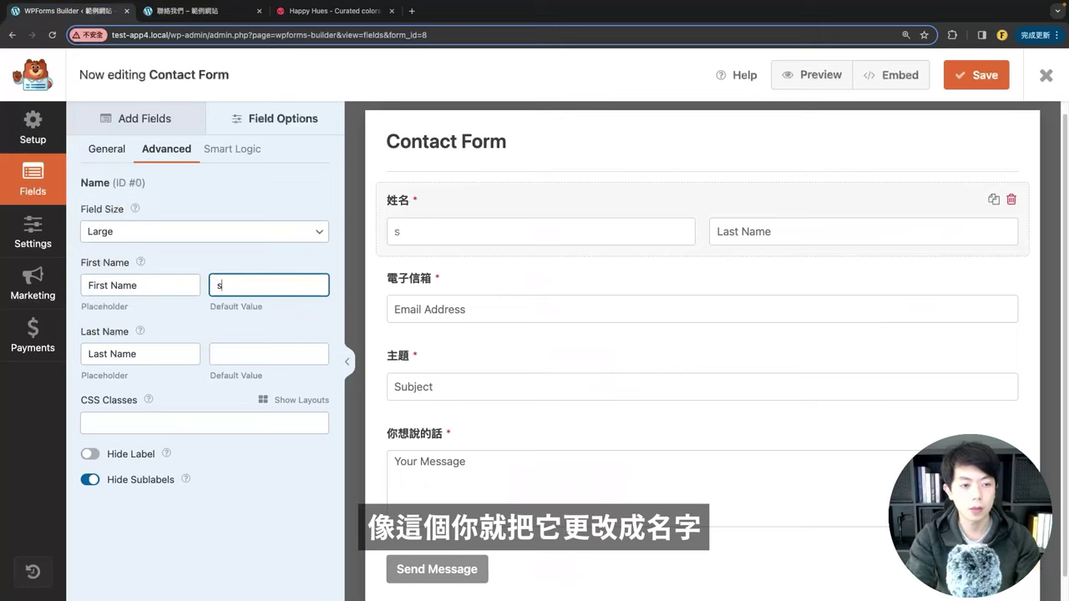
key("BackSpace")
key("shift+Tab")
key("BackSpace")
type("名字")
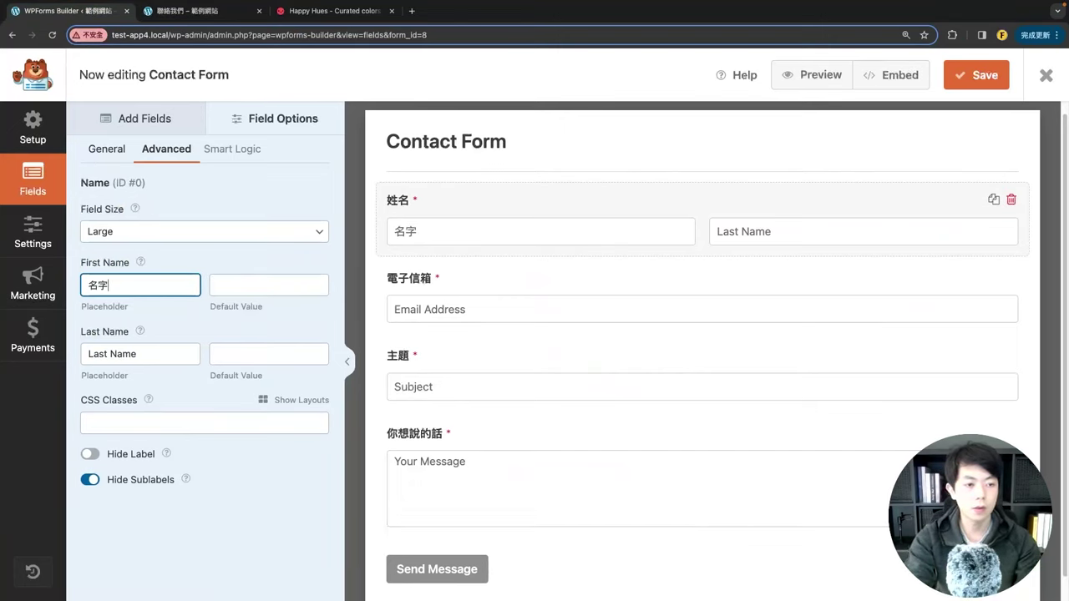
Step: Set the Last Name, Email and message placeholders (姓氏, 電子信箱, 你想說的話) and save the form
left_click(470, 311)
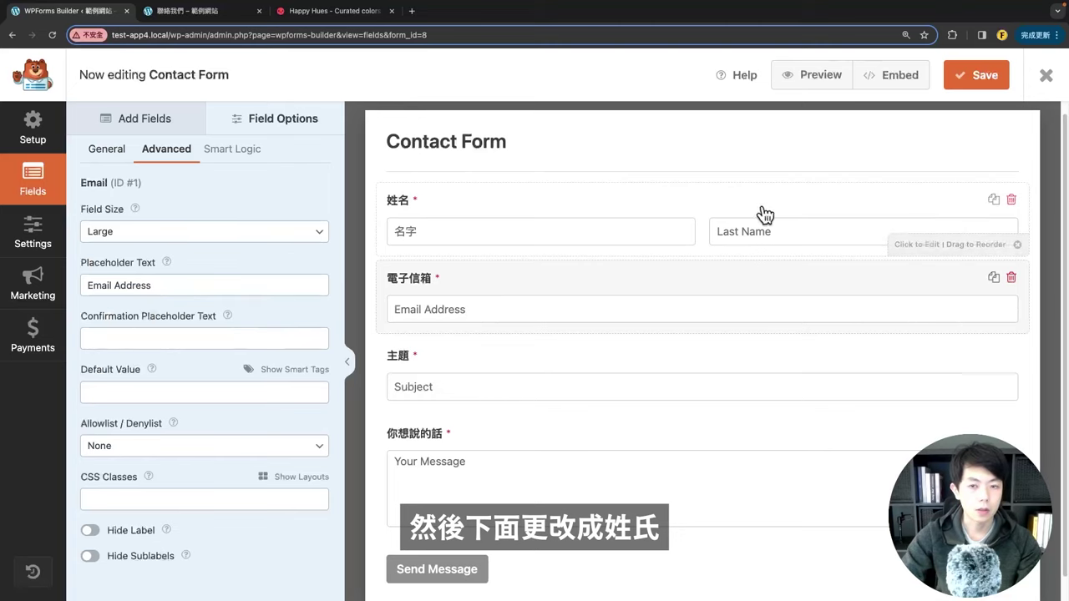
left_click(773, 230)
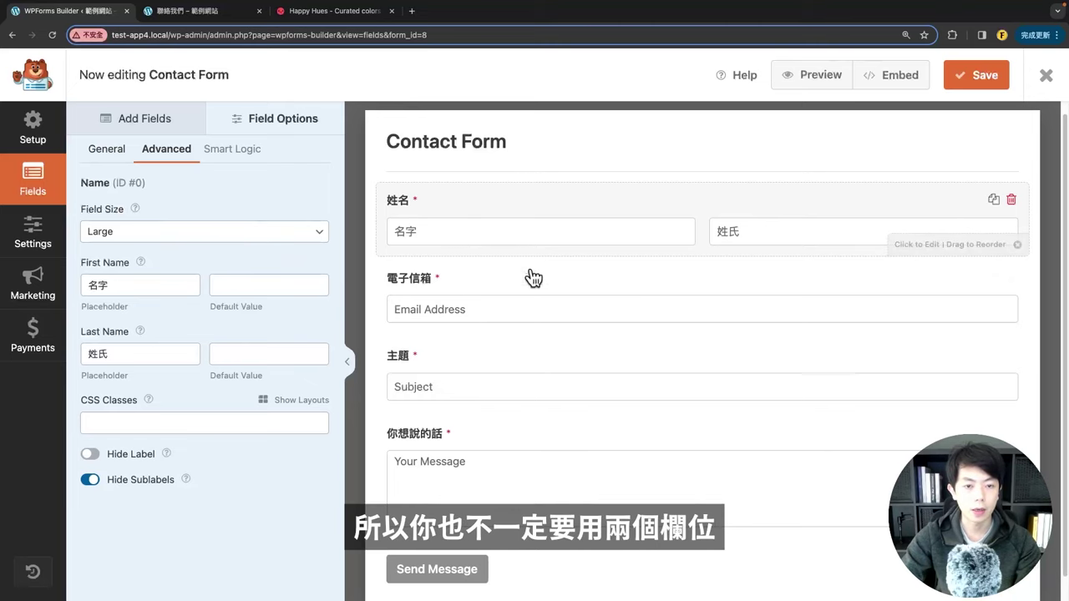
scroll(533, 279, "down", 1)
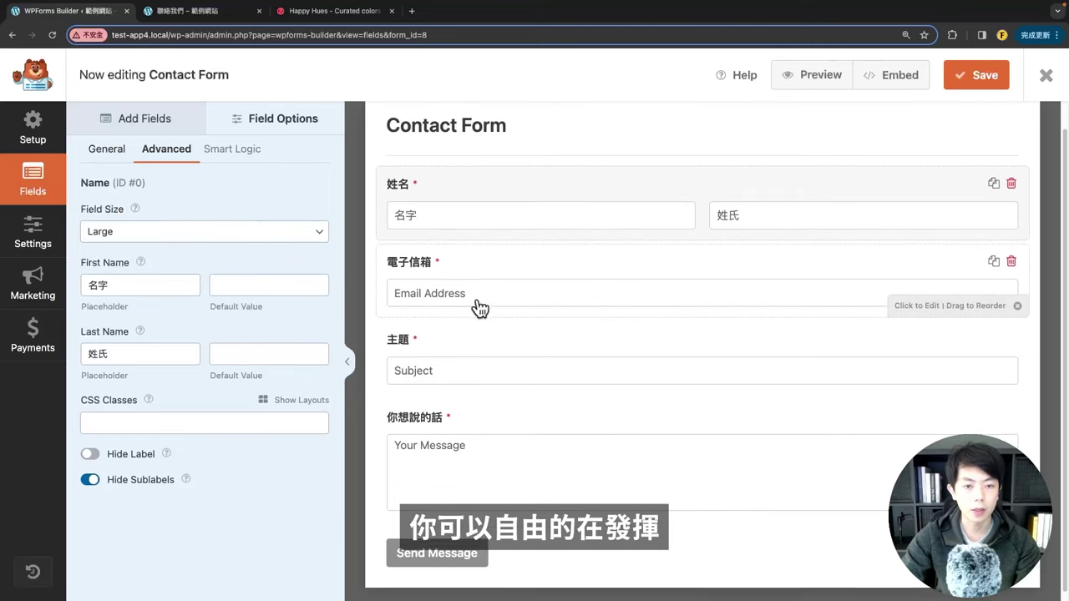
left_click(418, 296)
left_click_drag(184, 285, 9, 294)
type("ㄎ")
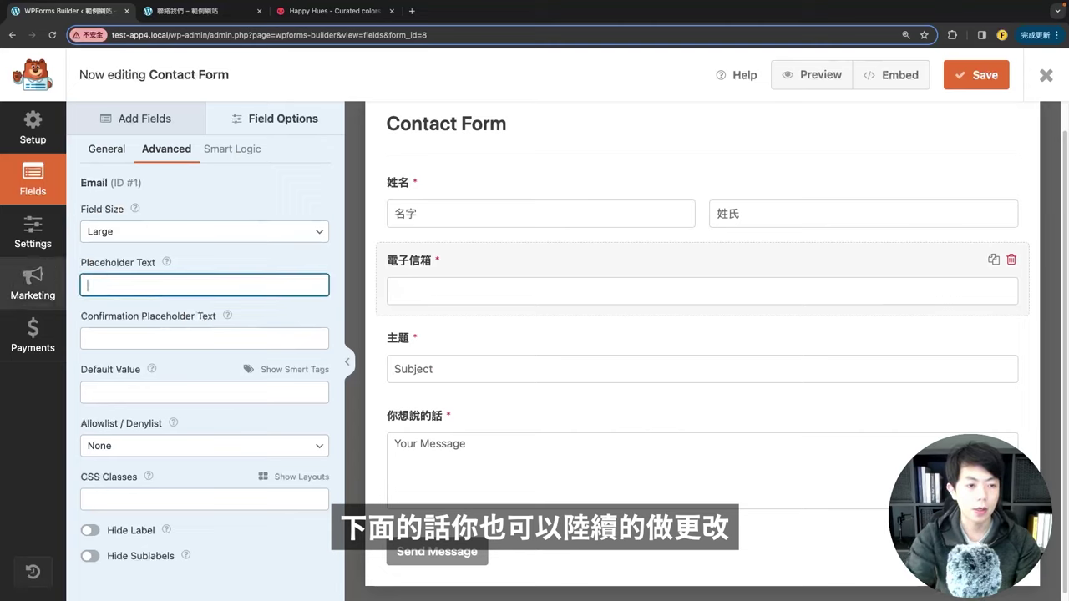
type("電字一")
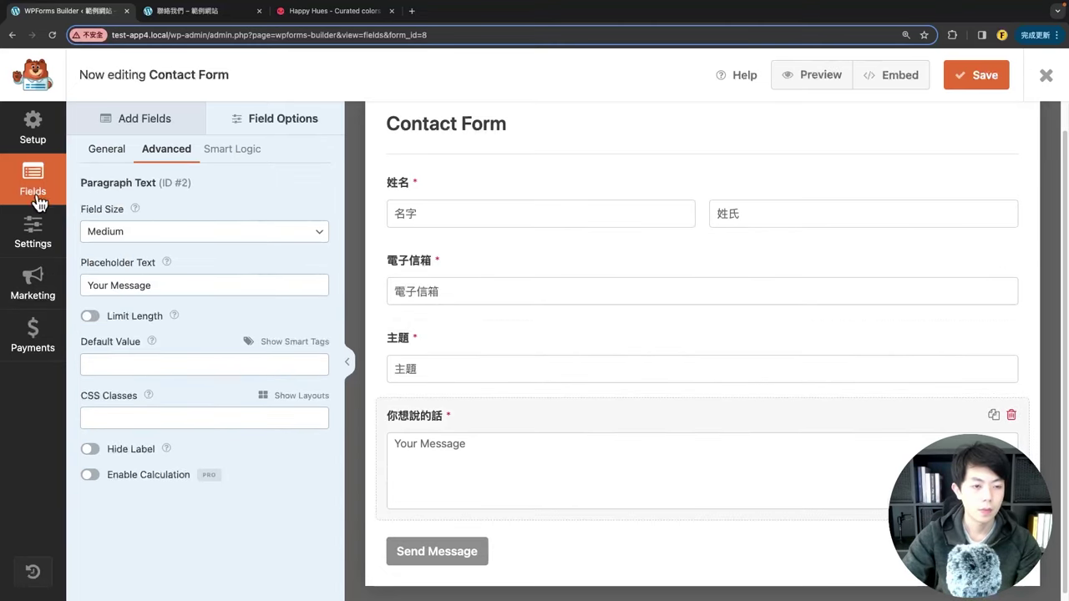
type("你想說的話")
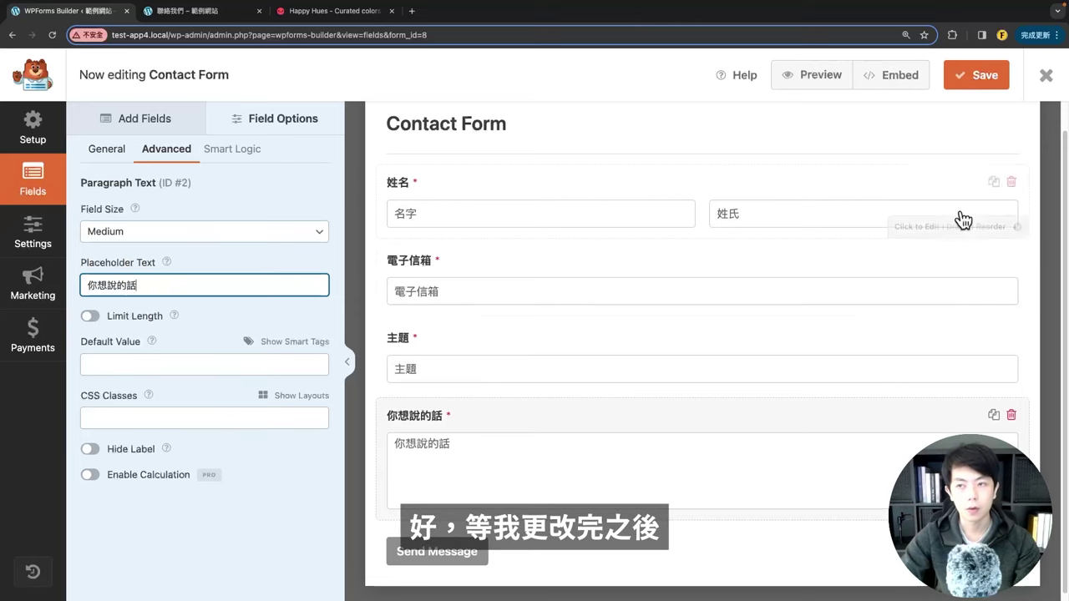
left_click(974, 87)
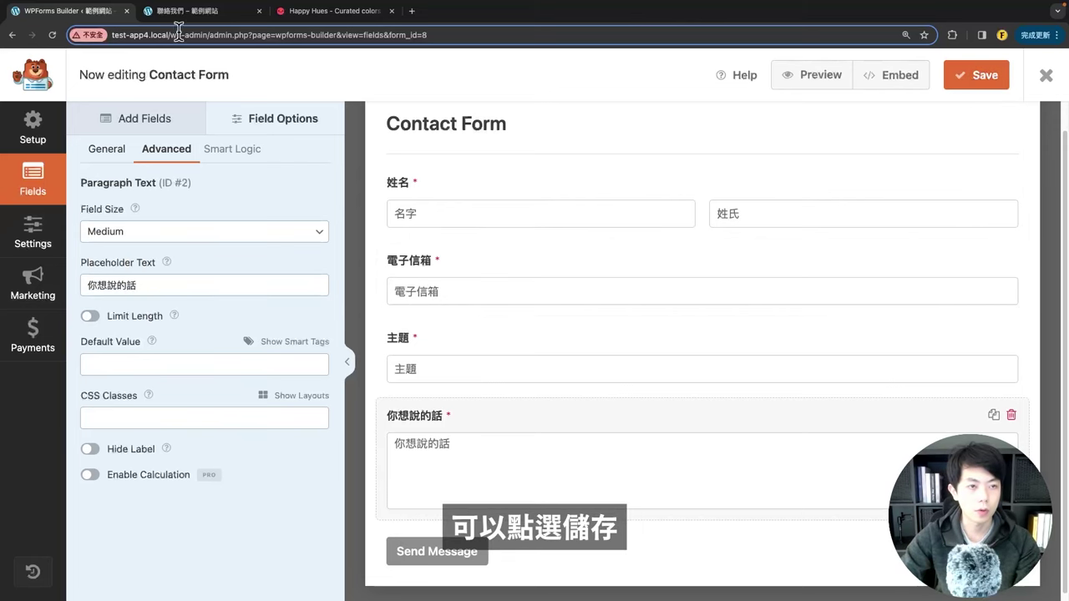
left_click(209, 11)
left_click(52, 35)
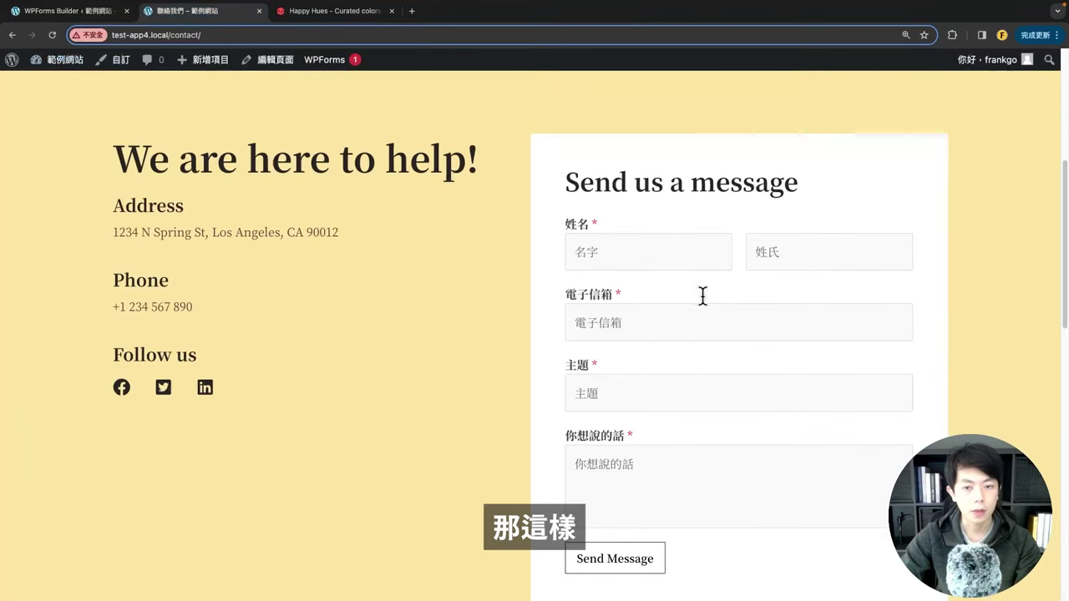
scroll(585, 242, "down", 1)
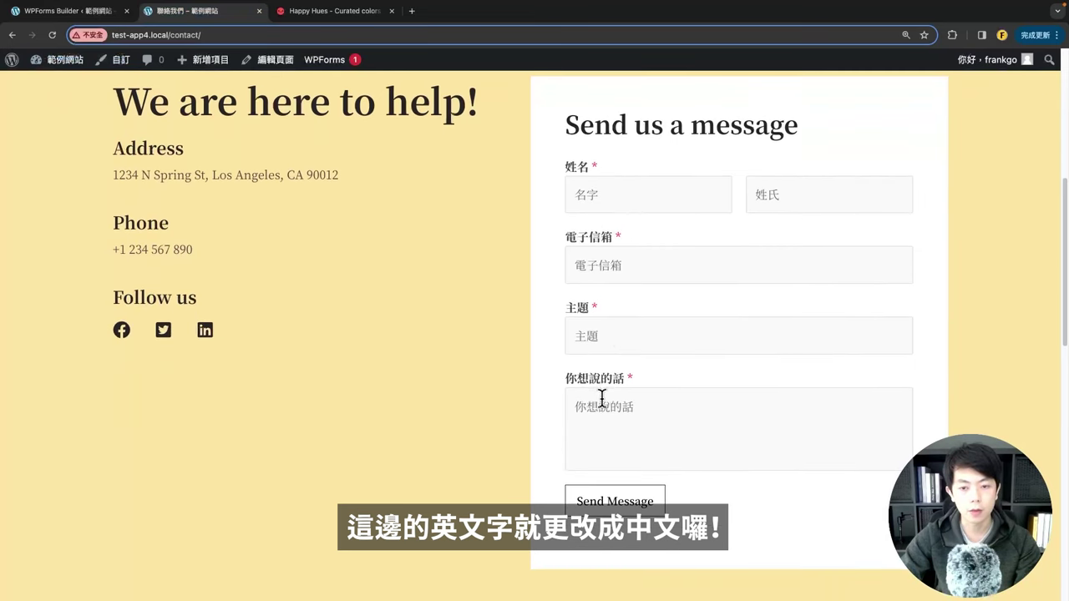
scroll(504, 296, "up", 1)
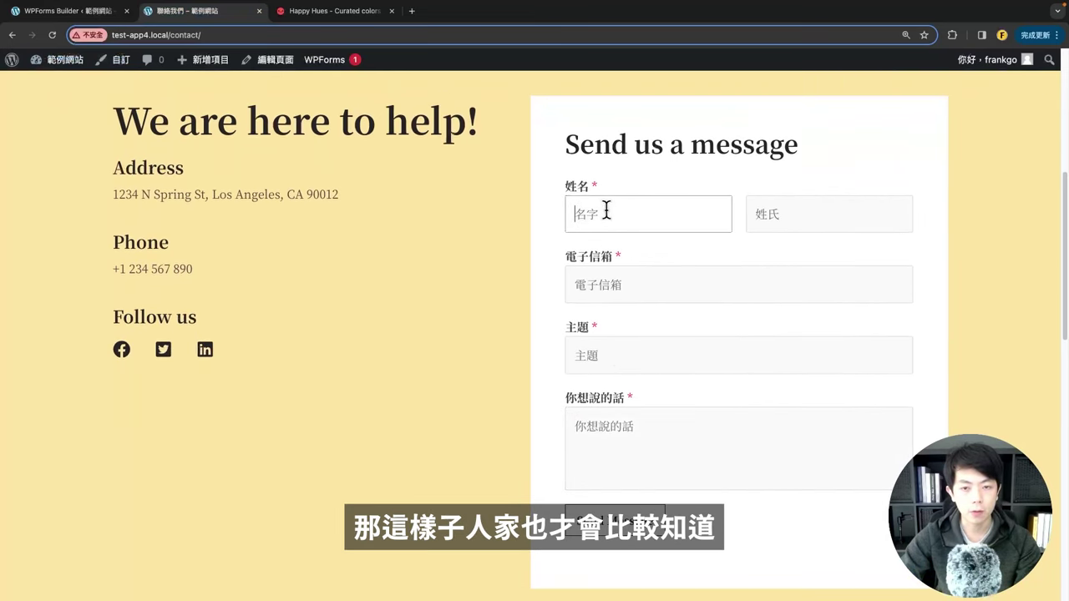
left_click(83, 11)
scroll(610, 426, "down", 1)
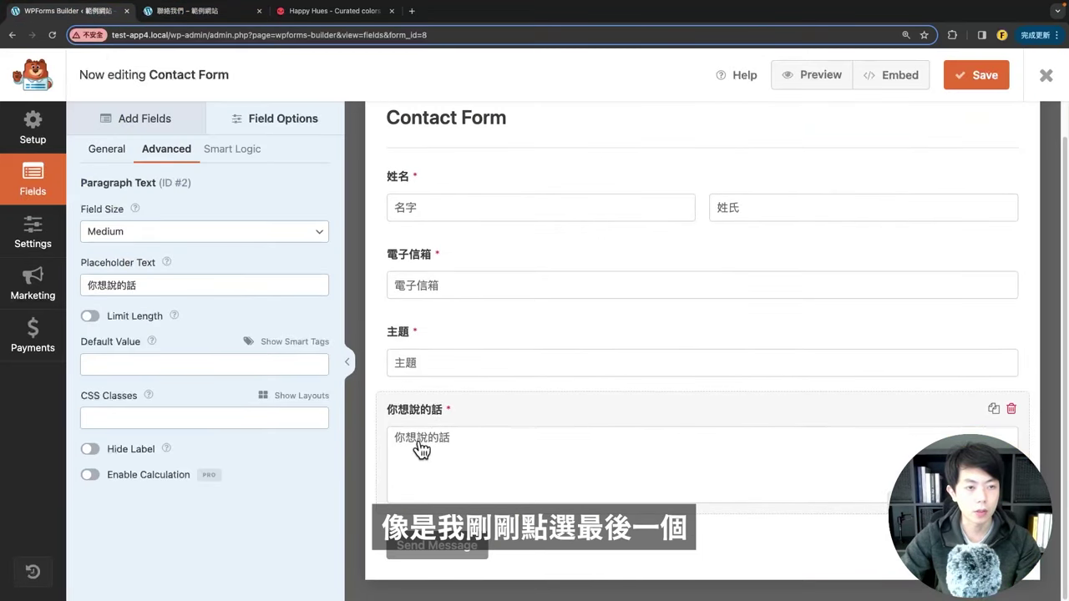
Step: Keep the message box at Medium field size with Limit Length switched off
left_click(122, 241)
left_click(125, 245)
left_click(127, 227)
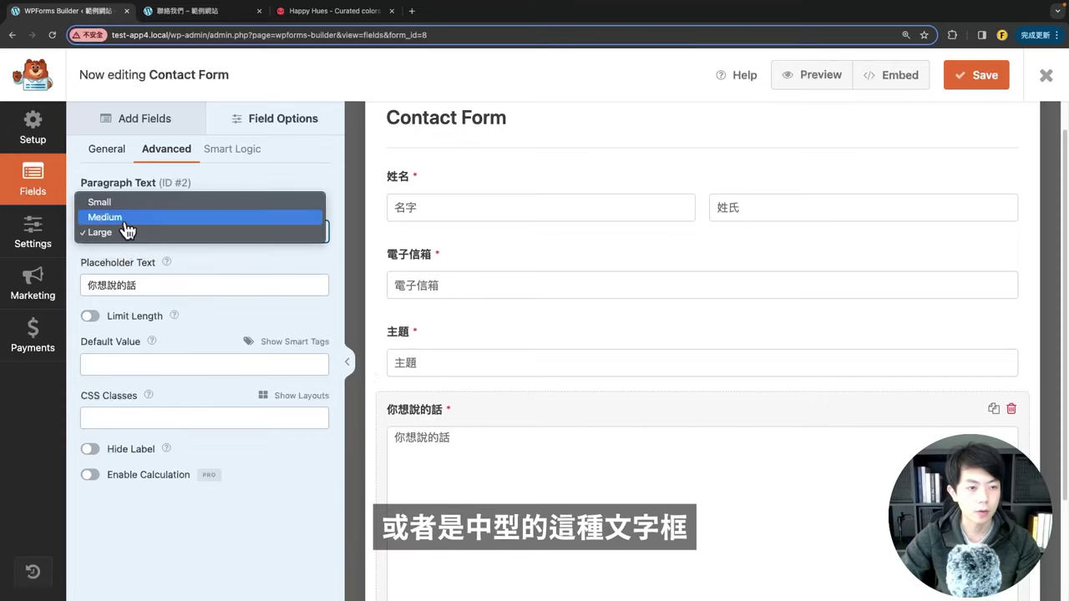
left_click(125, 218)
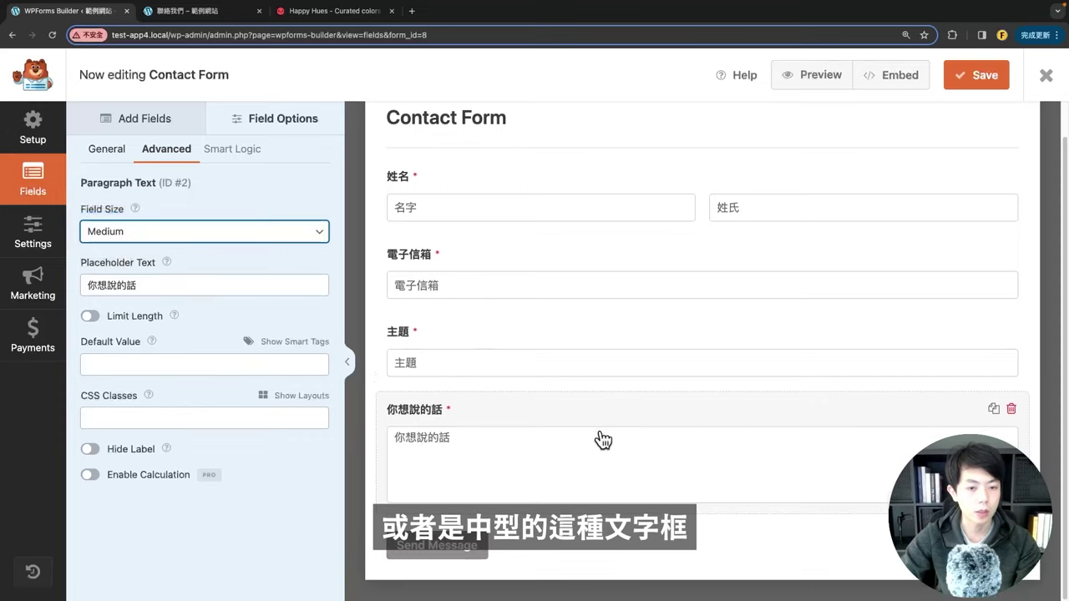
left_click(90, 317)
left_click(89, 316)
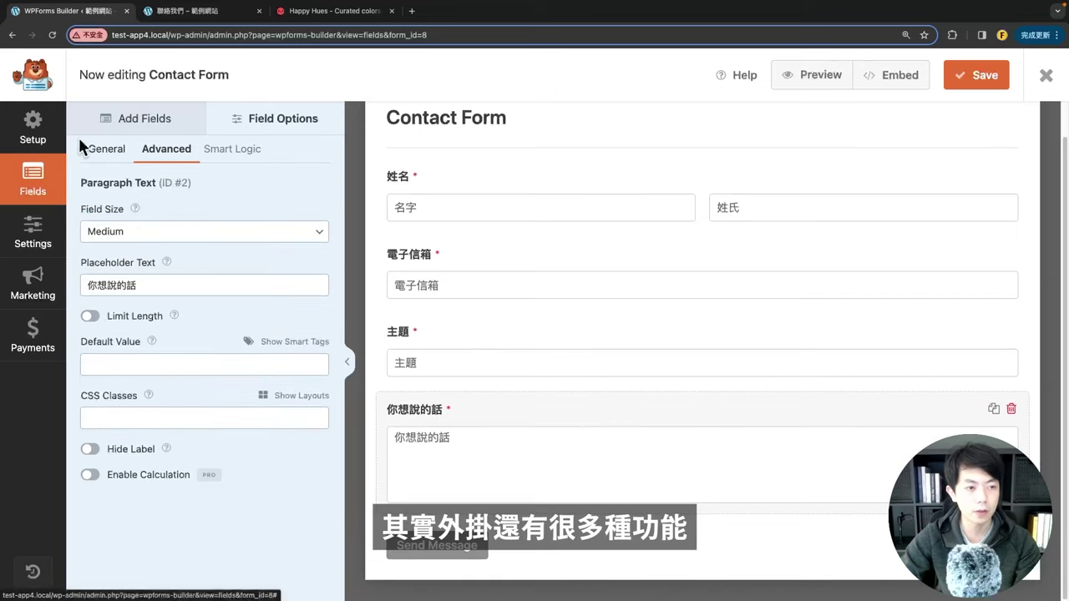
Step: Return to Field Options, then bring up the live site's home page
left_click(134, 118)
left_click(231, 127)
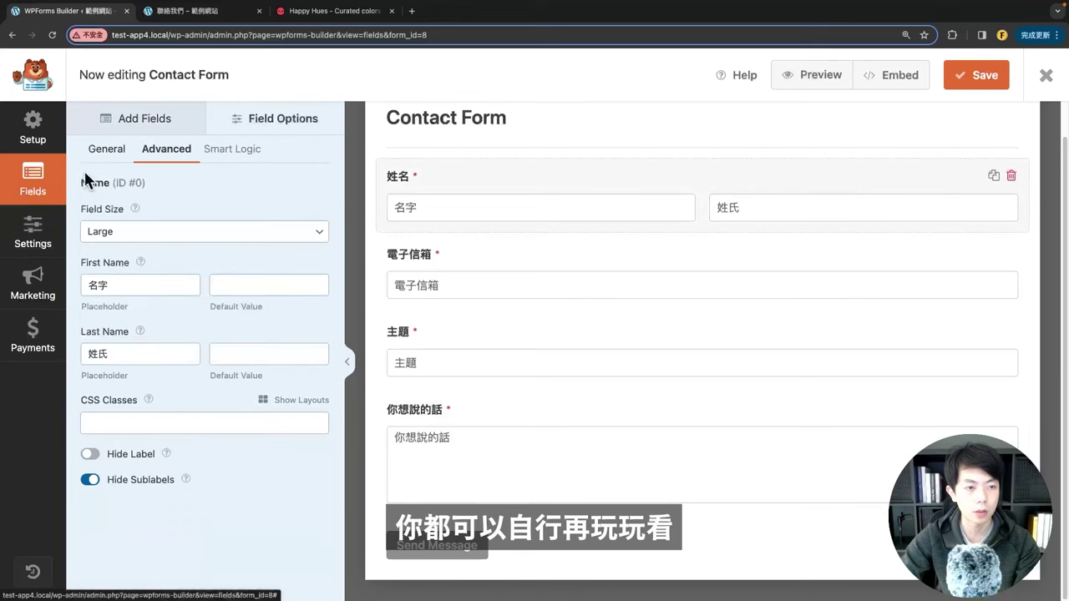
left_click(195, 12)
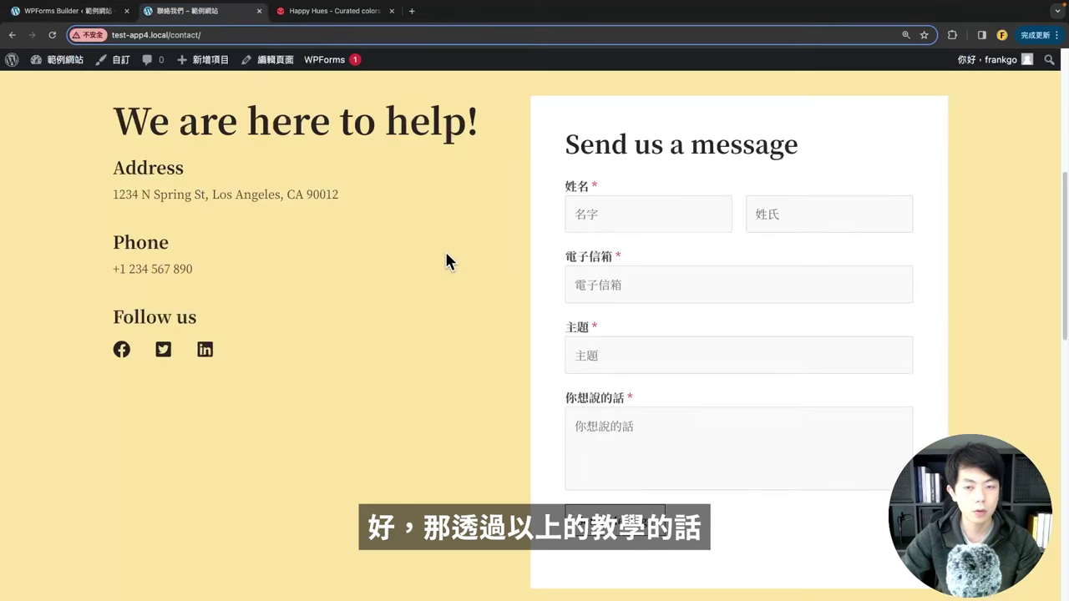
scroll(452, 264, "up", 1)
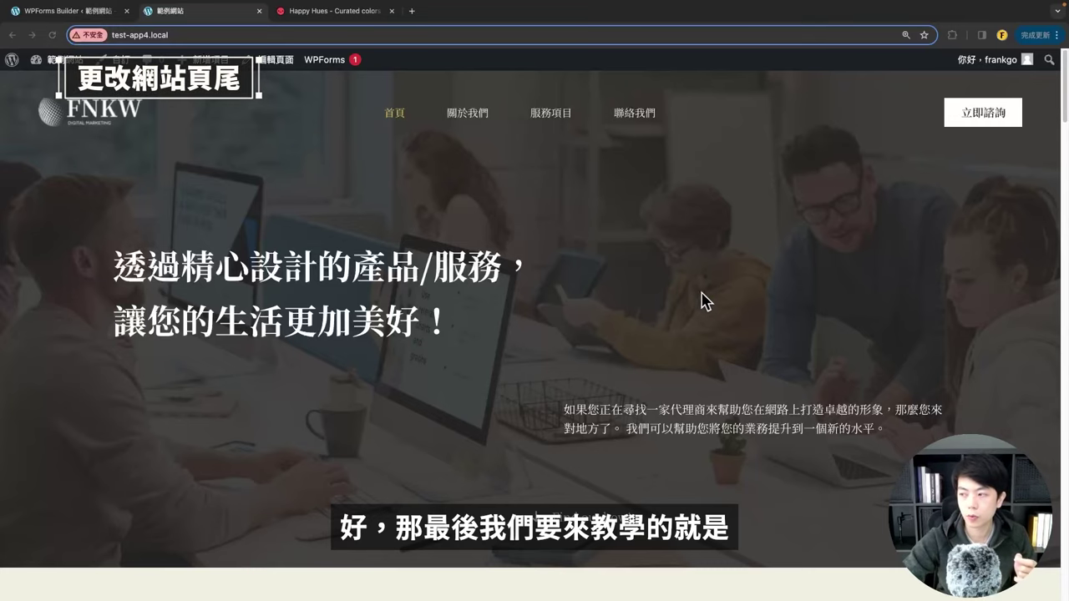
Step: Check the home page footer, then open the admin bar's 自訂 Customizer link in a new tab
scroll(681, 300, "down", 20)
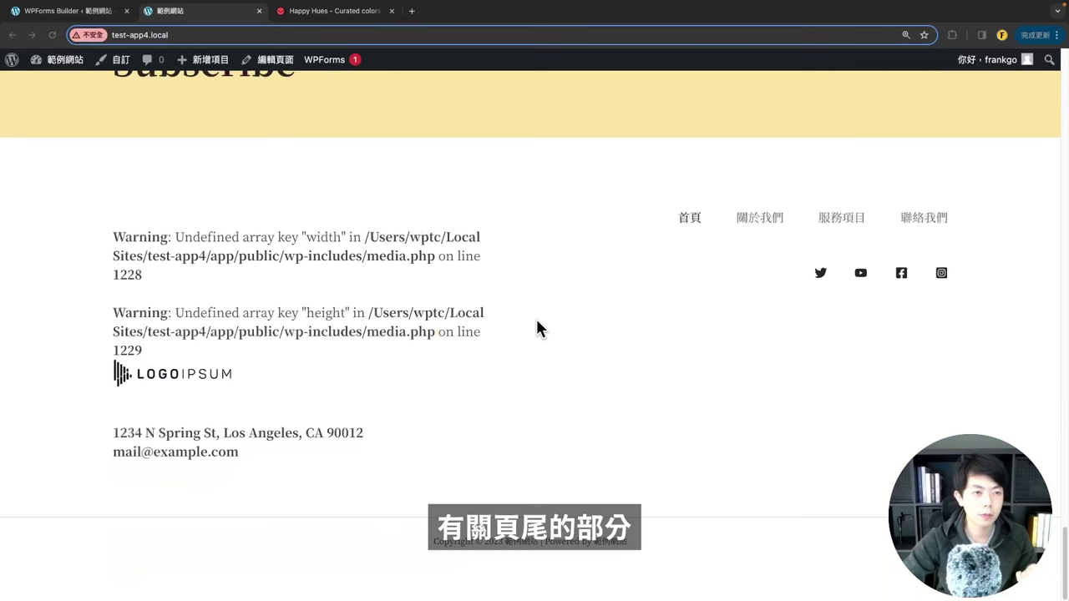
scroll(440, 208, "up", 3)
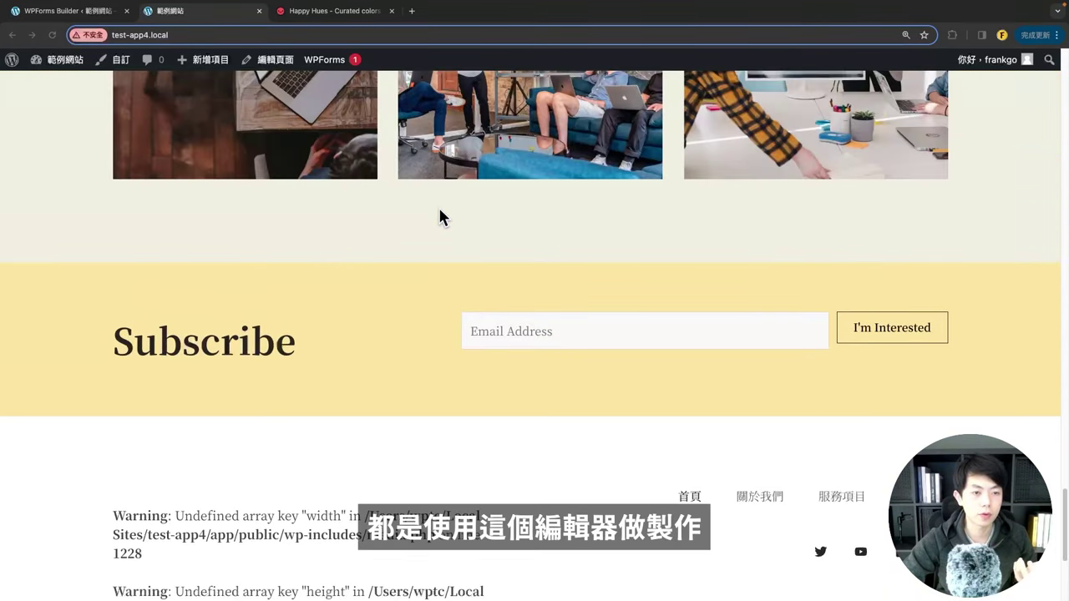
scroll(441, 217, "down", 3)
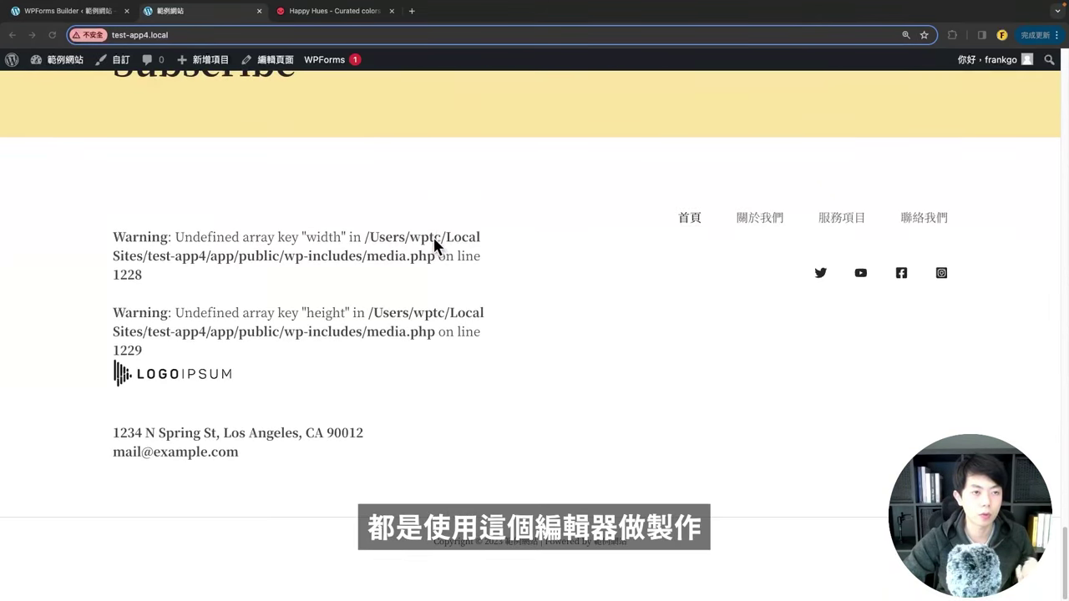
left_click(151, 130)
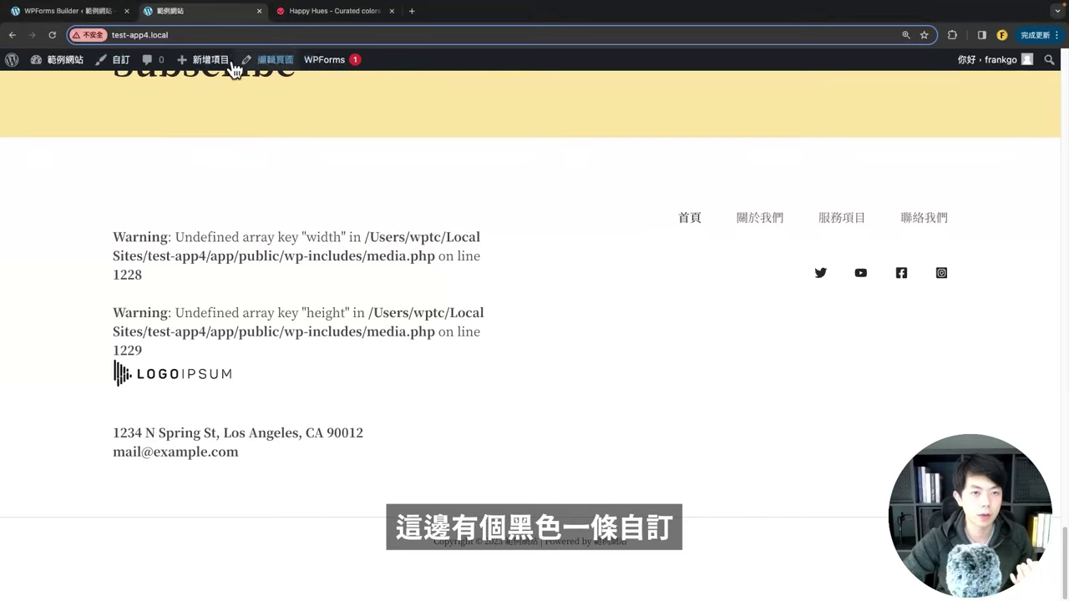
right_click(118, 64)
left_click(159, 68)
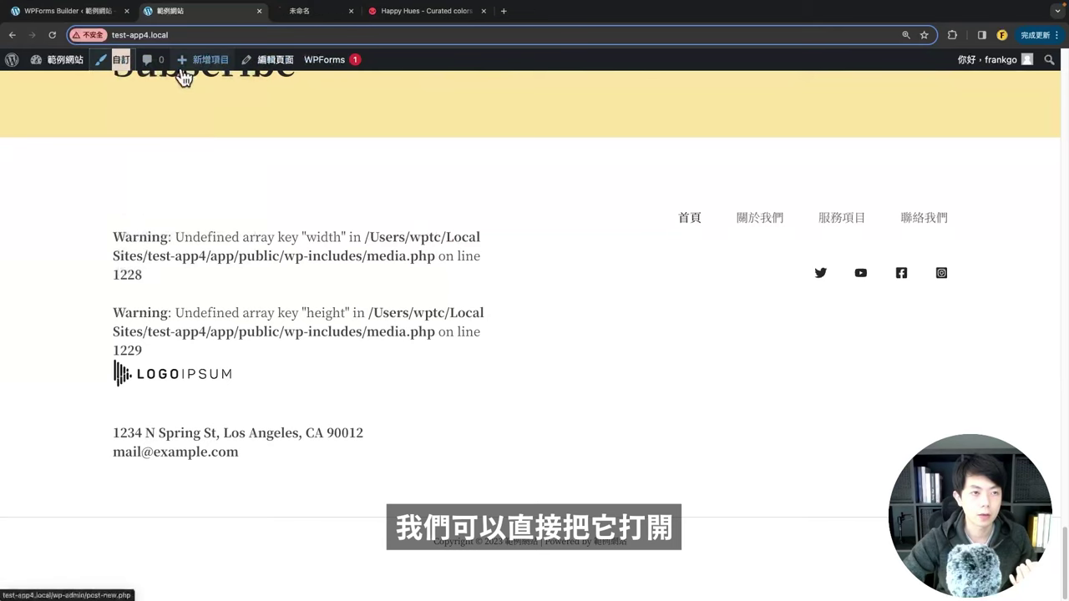
left_click(300, 11)
scroll(211, 351, "down", 1)
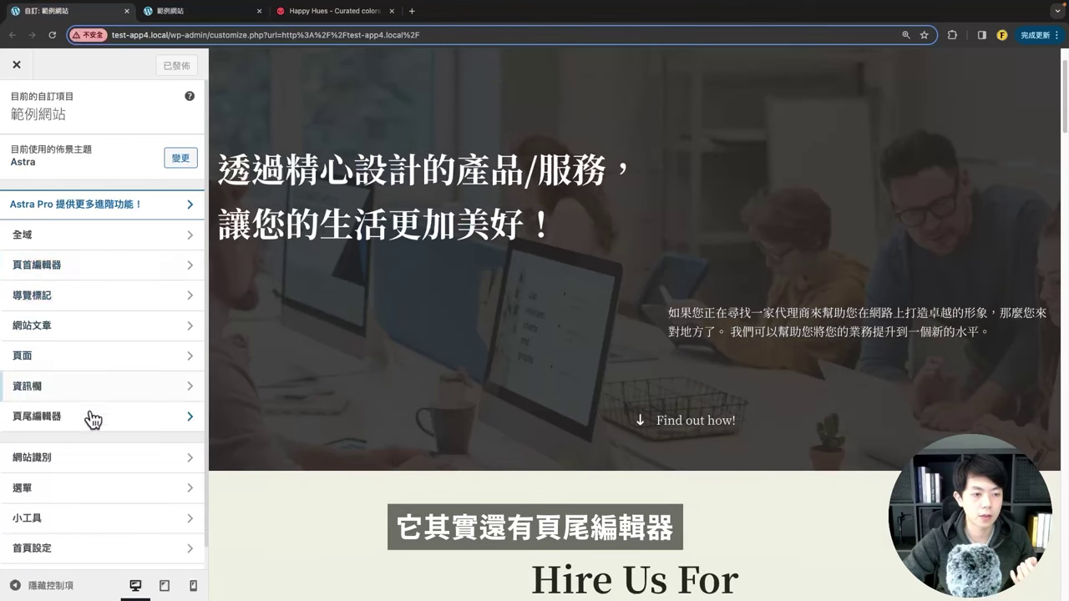
Step: Delete the Widget 1 element from the Footer Builder grid
left_click(61, 426)
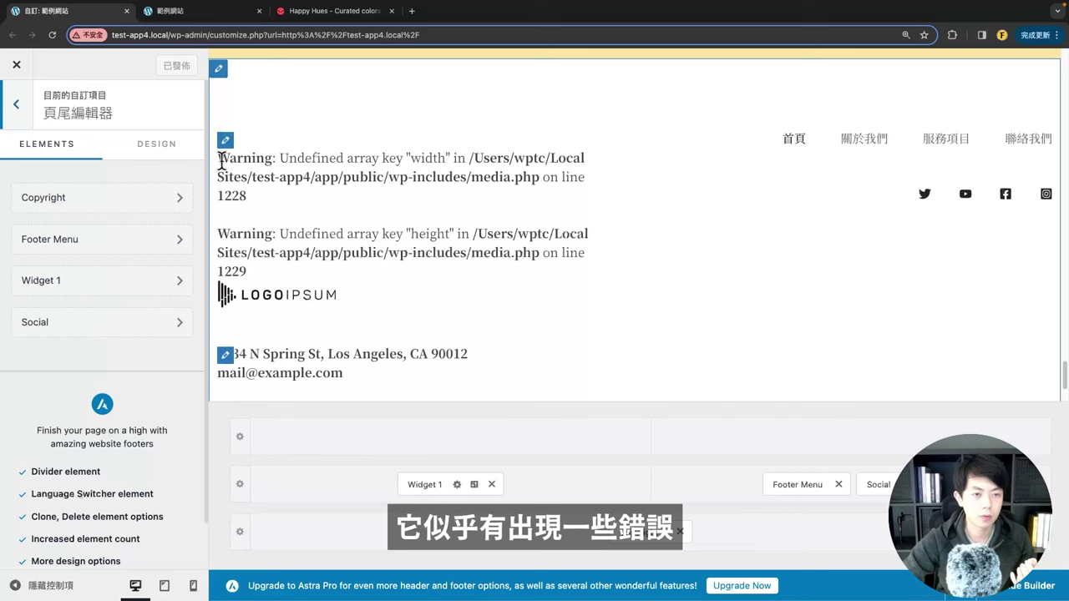
scroll(275, 225, "down", 3)
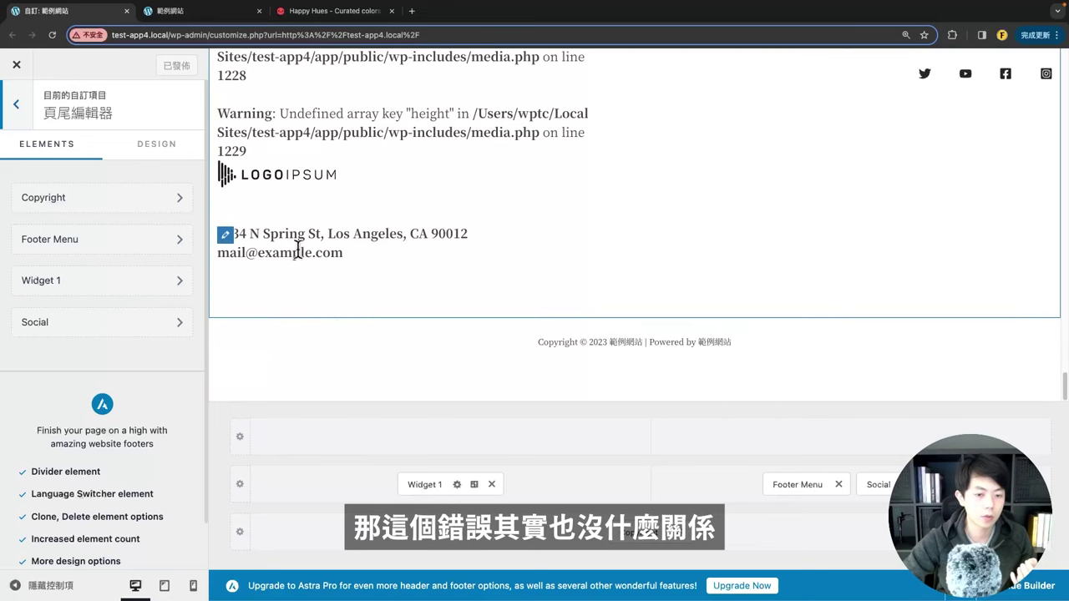
left_click(492, 484)
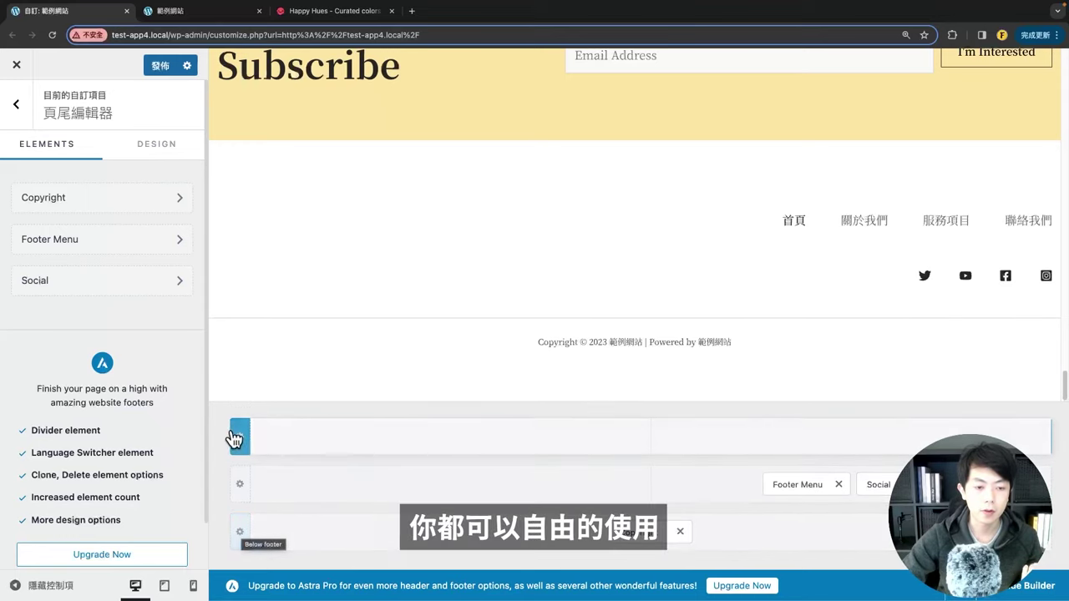
Step: Set the main footer row to 3 columns and move Social into the right column
left_click(241, 487)
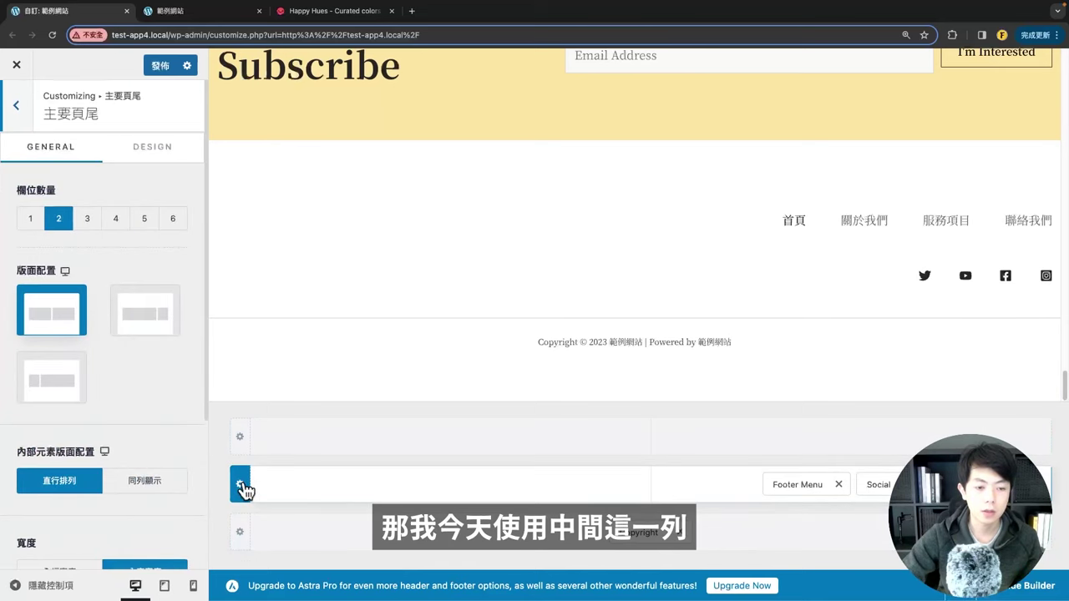
left_click(82, 218)
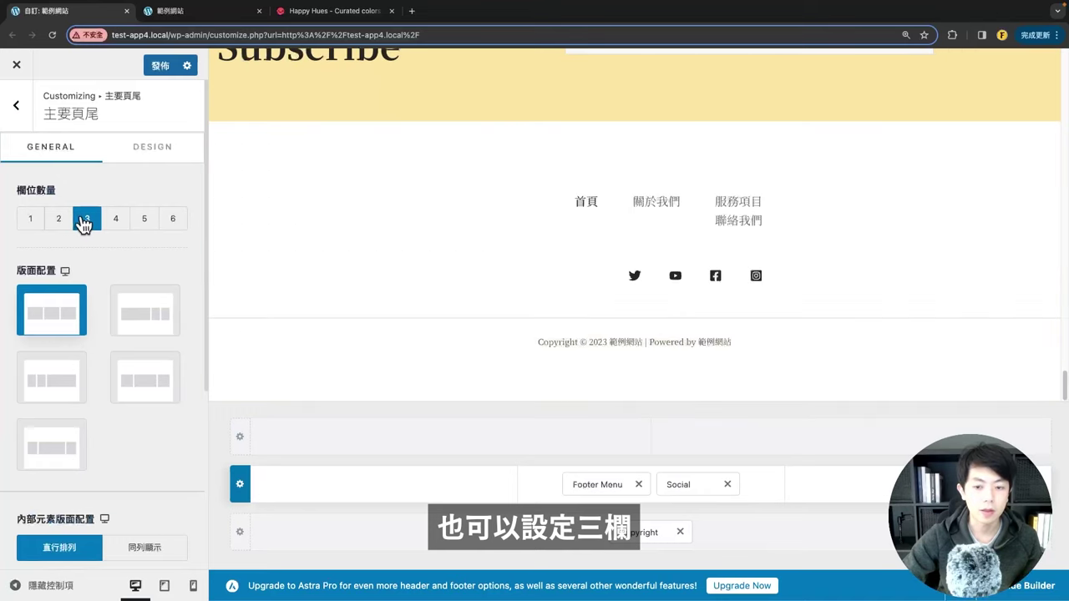
left_click_drag(694, 487, 844, 491)
Step: Make the Footer Menu left-aligned with its items stacked vertically (直行排列)
left_click(513, 246)
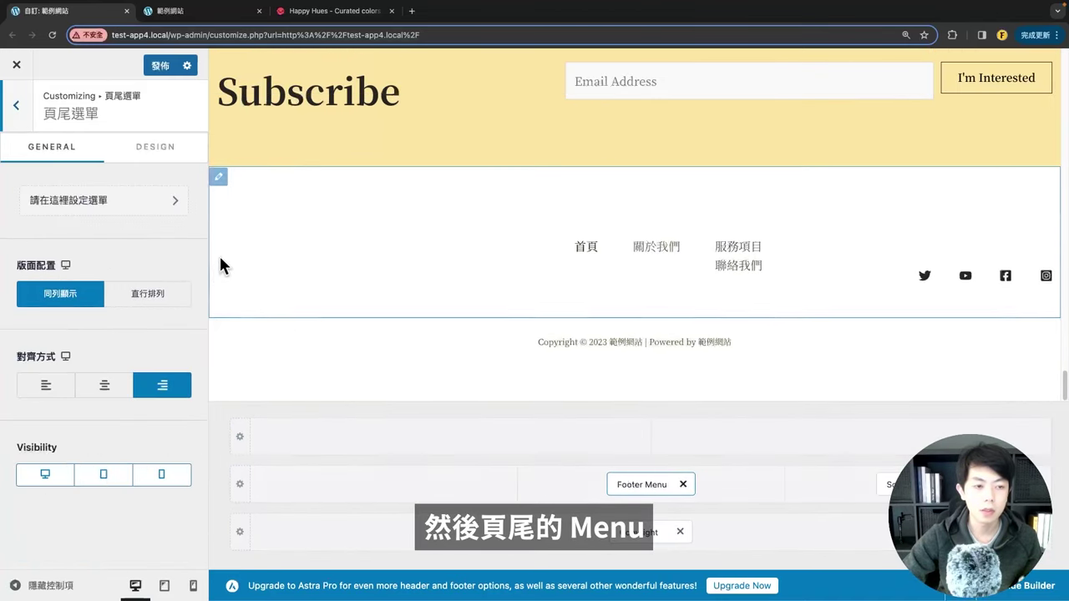
left_click(46, 387)
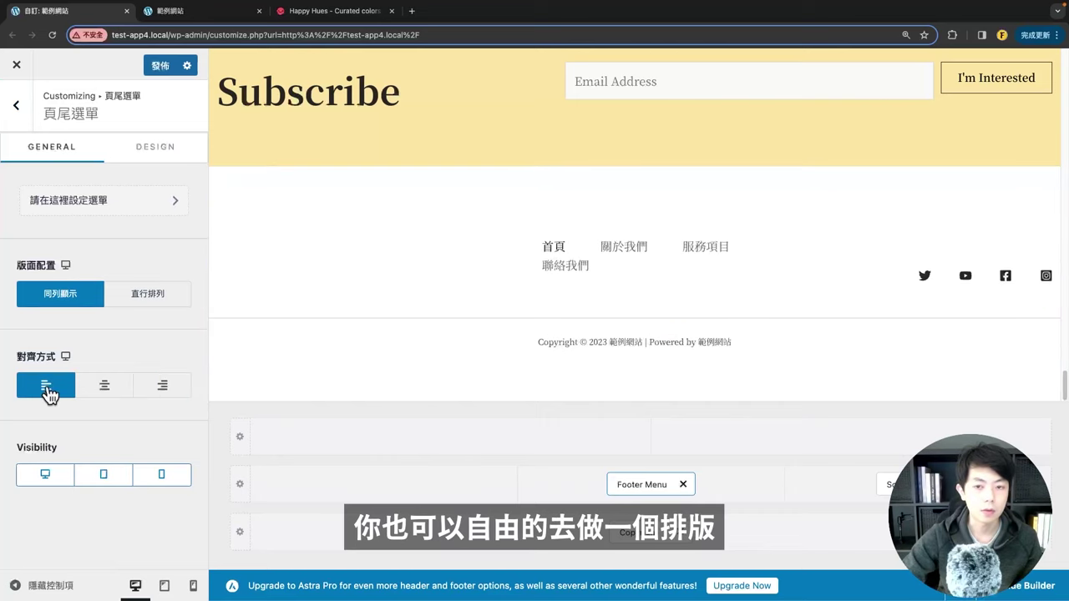
left_click(140, 292)
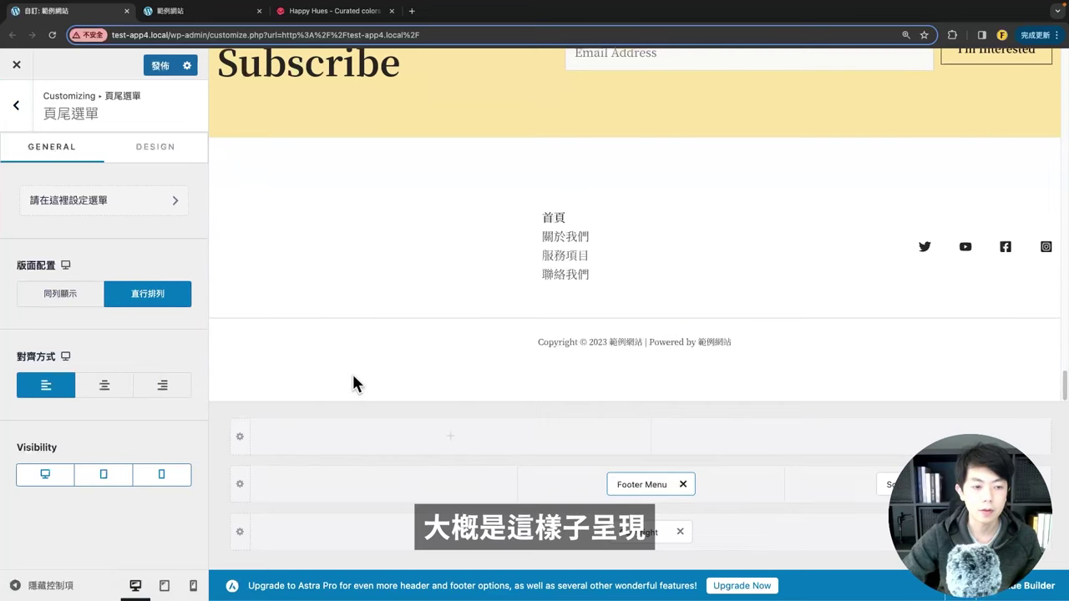
Step: Replace the HTML 1 block in the main row's left column with Widget 1
left_click(373, 485)
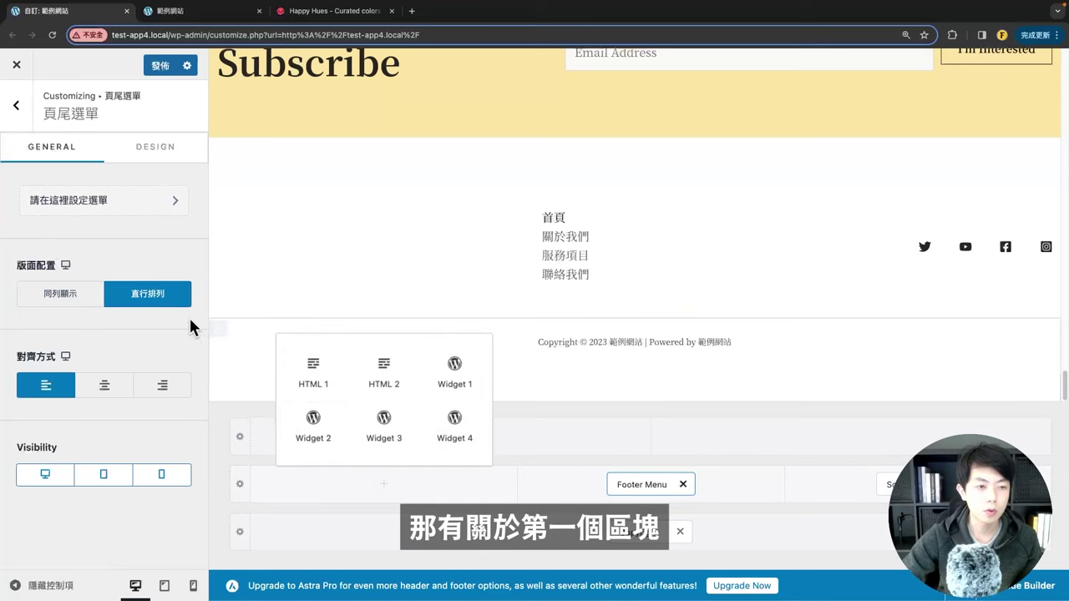
left_click(325, 387)
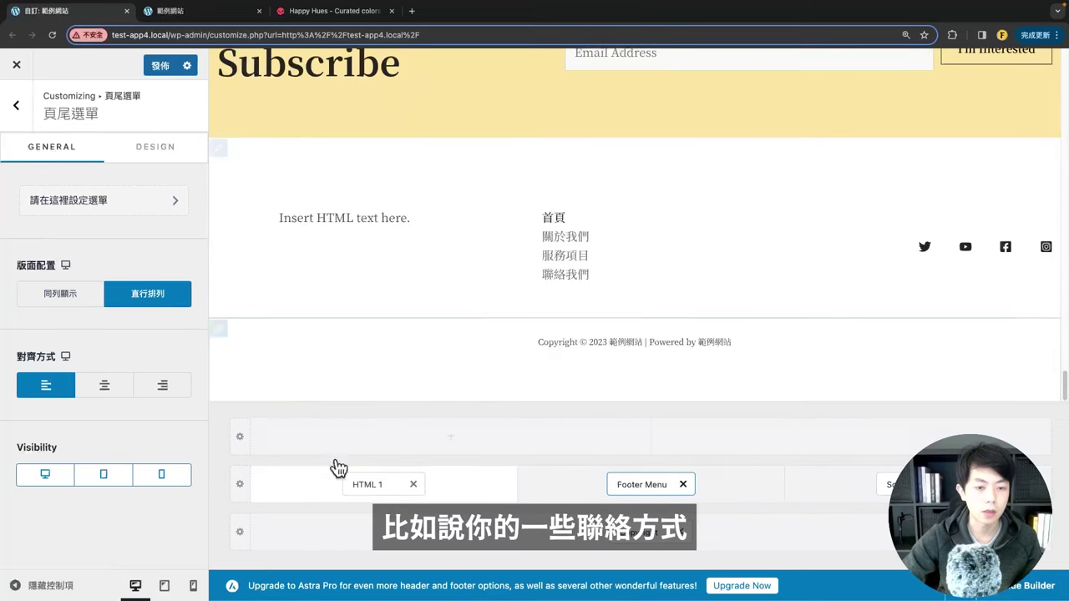
left_click(413, 485)
left_click(387, 489)
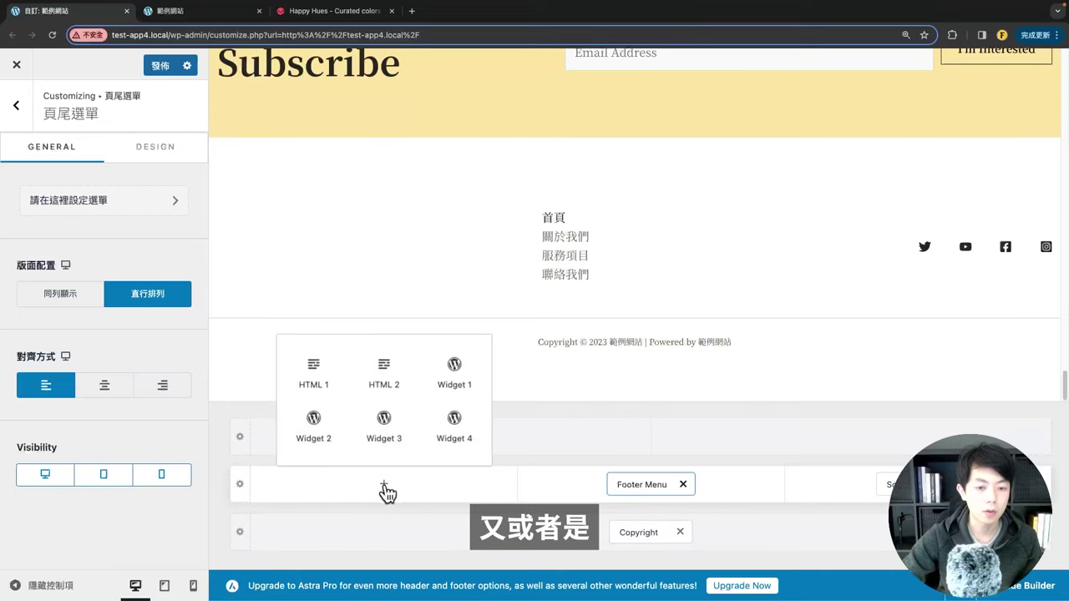
left_click(441, 380)
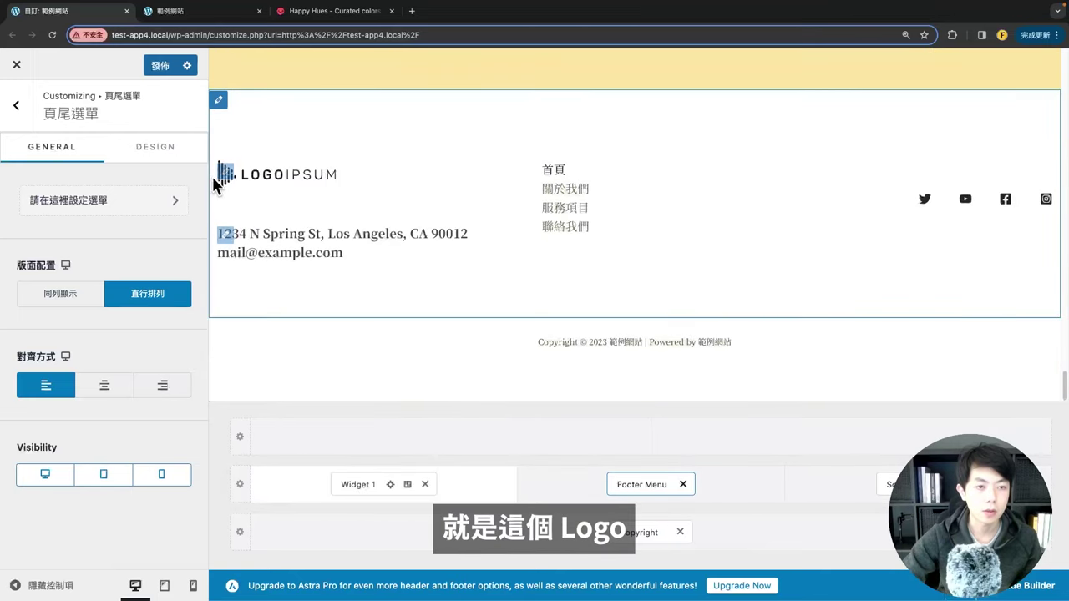
Step: Replace Widget 1's logo image with the FNK Digital Marketing (FNKW) logo
left_click(226, 174)
left_click(123, 399)
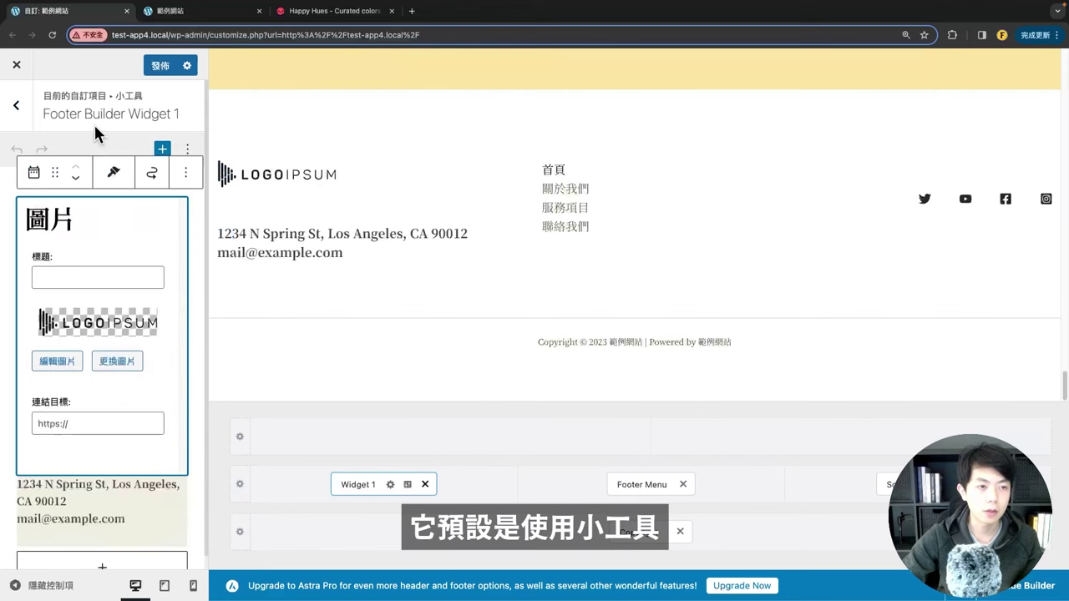
left_click_drag(43, 110, 178, 109)
left_click(162, 219)
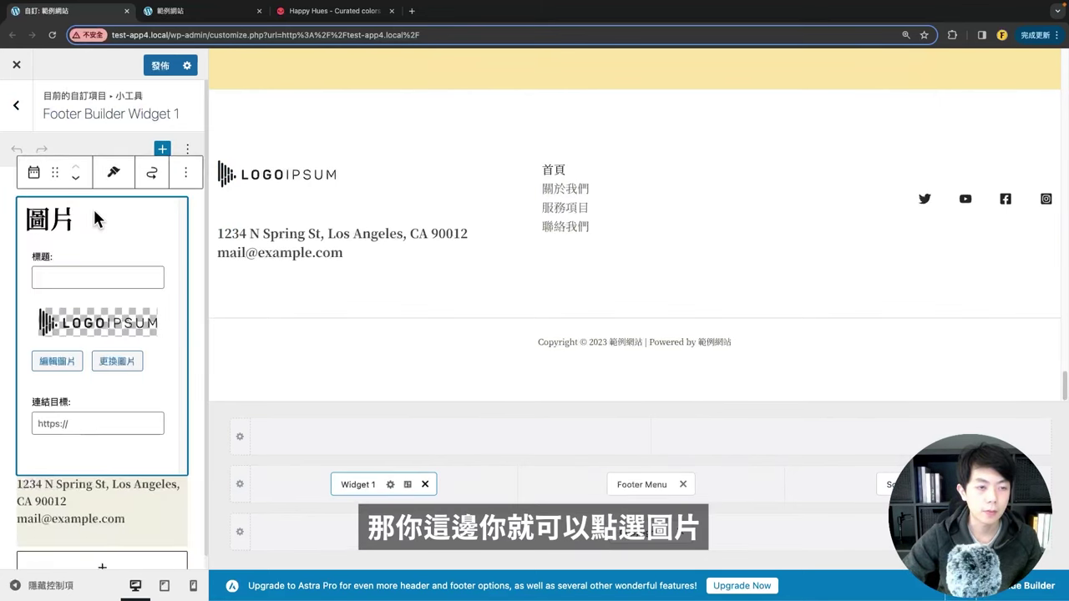
left_click(88, 324)
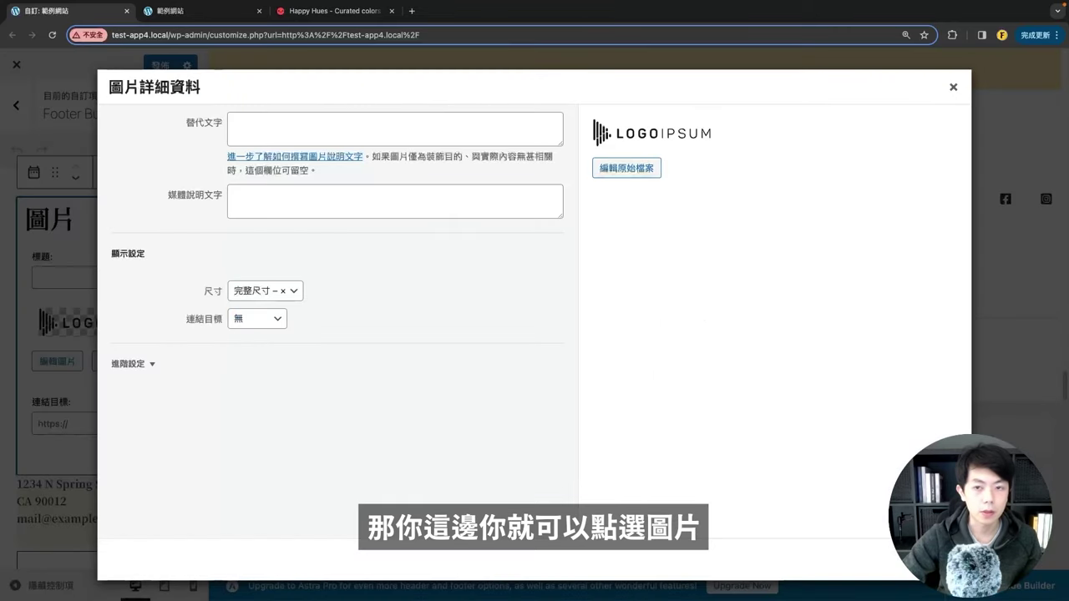
key("Escape")
left_click(115, 361)
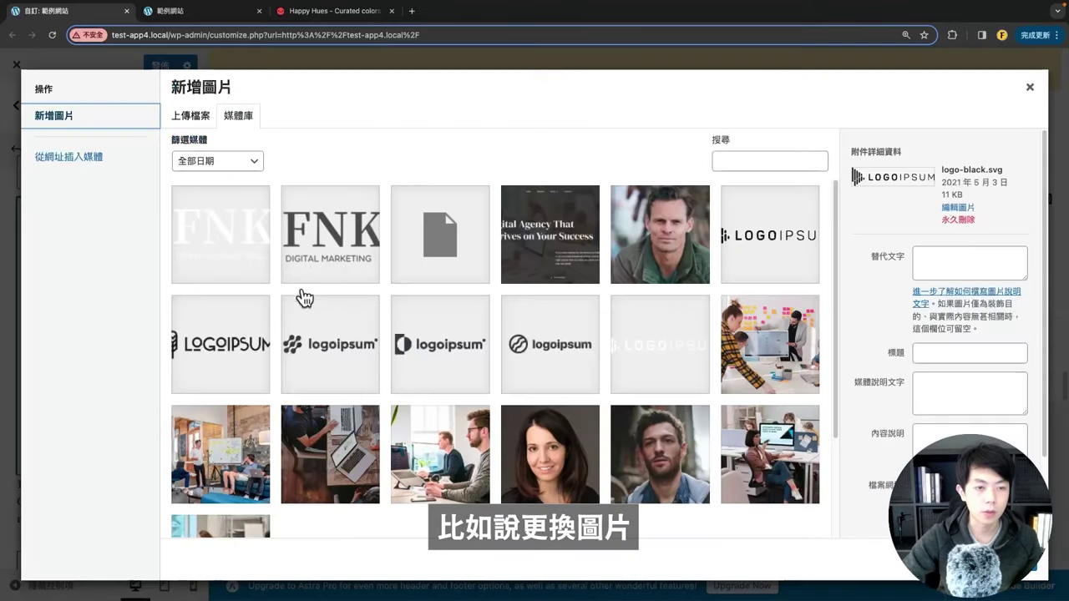
left_click(292, 230)
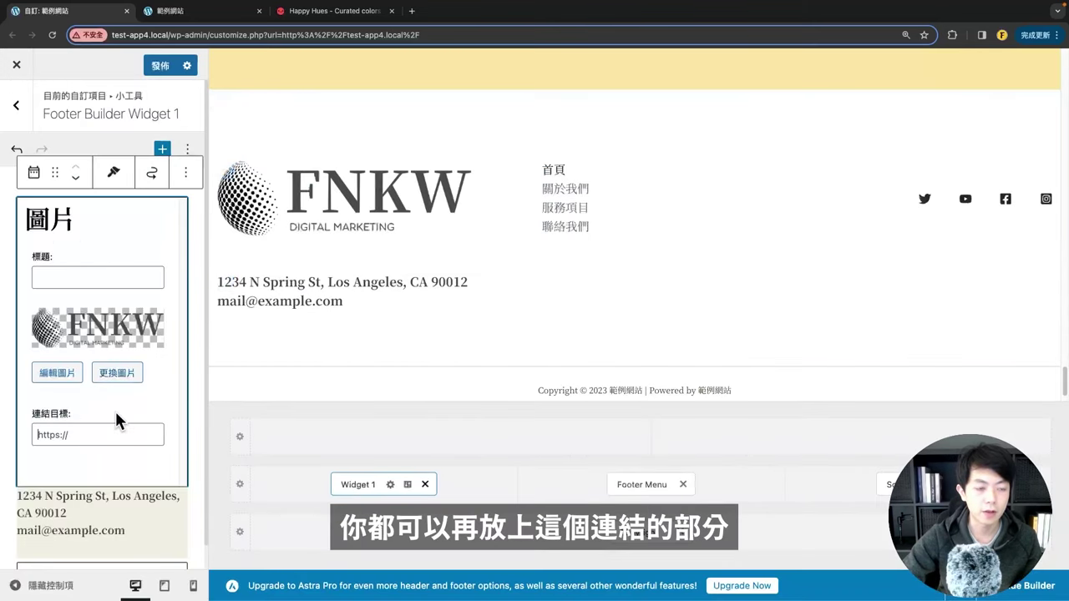
Step: Change the text to 營業時間：09:00 ~ 18:00 and 營業地址：台北市信義區 101 號, then publish
scroll(102, 367, "down", 1)
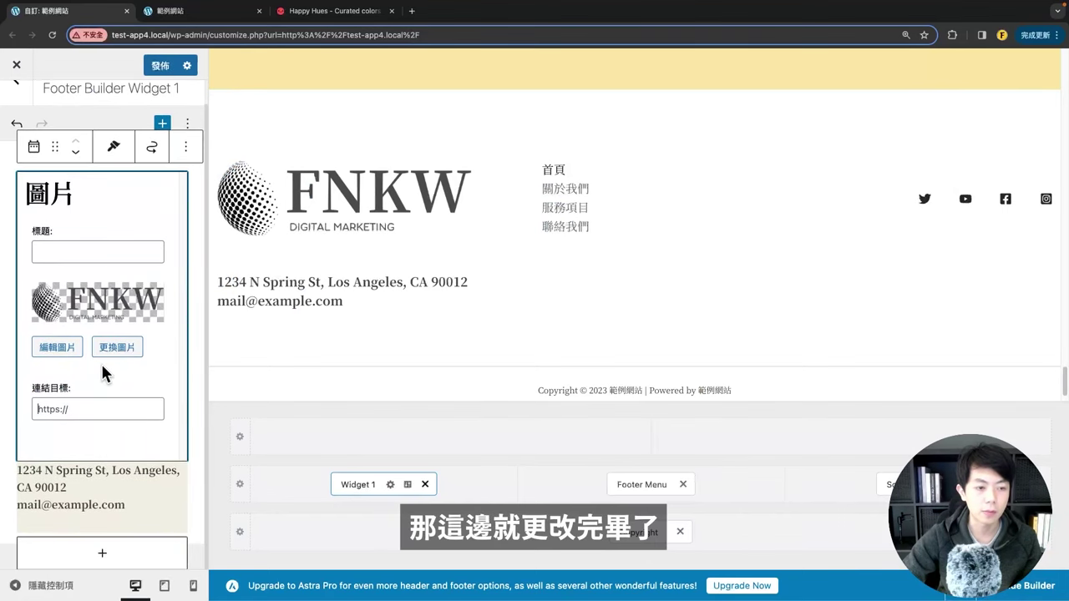
left_click(97, 486)
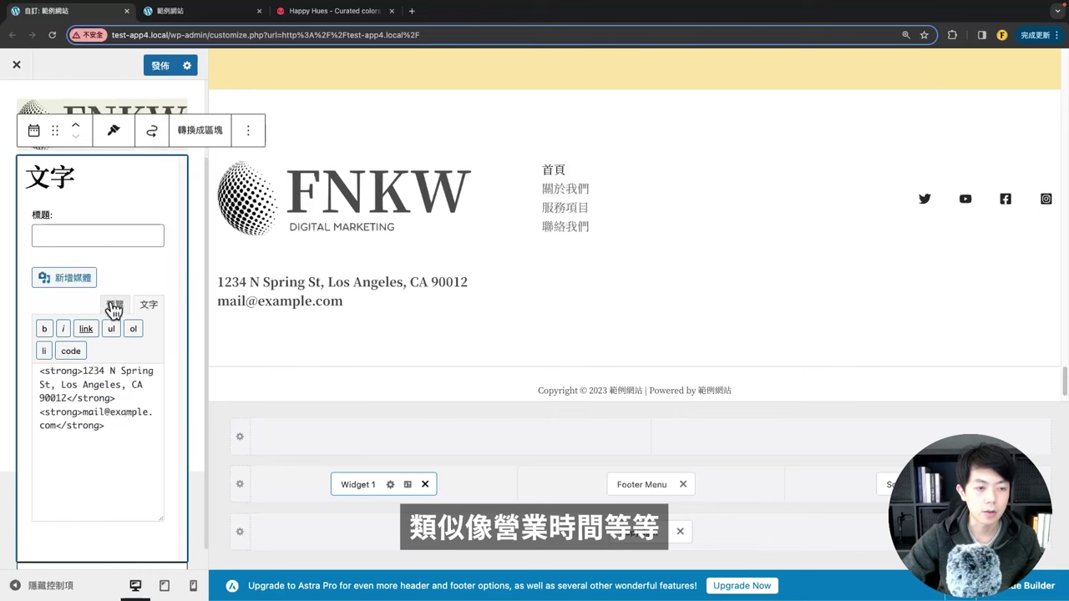
left_click(114, 310)
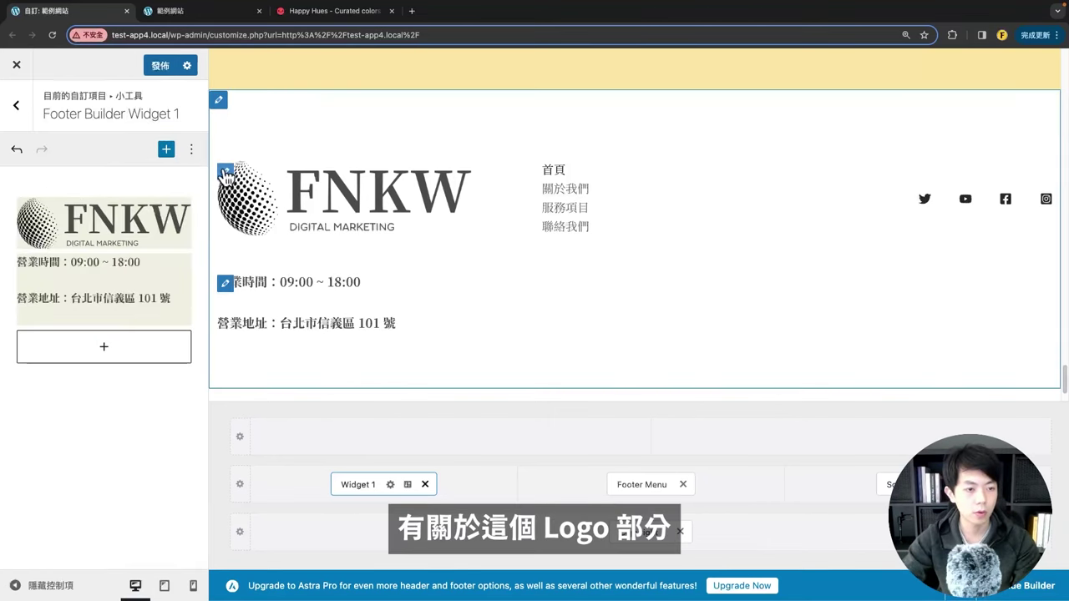
left_click(100, 167)
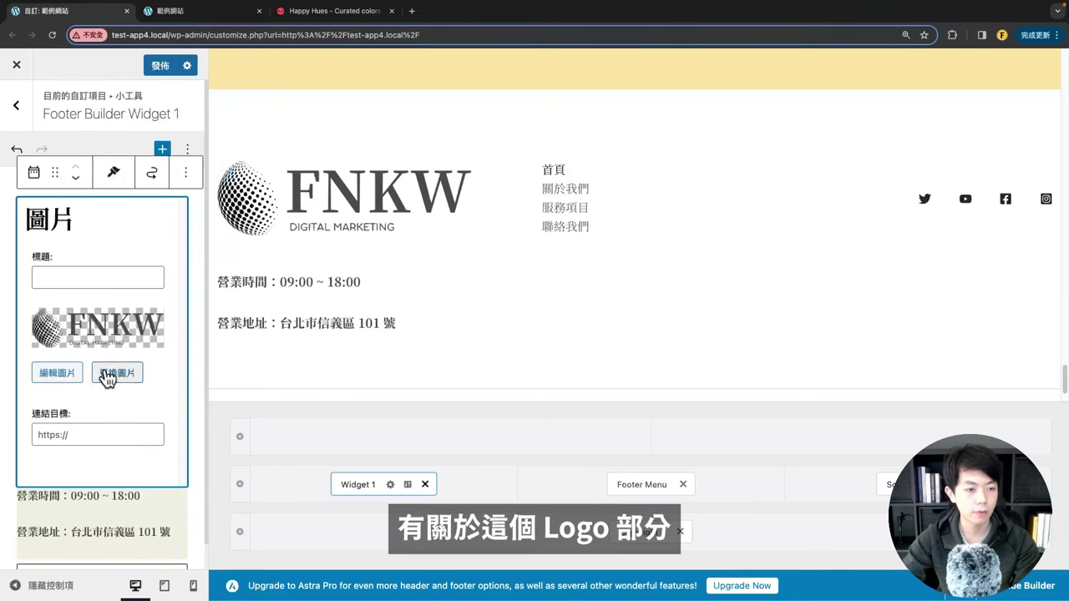
left_click(160, 65)
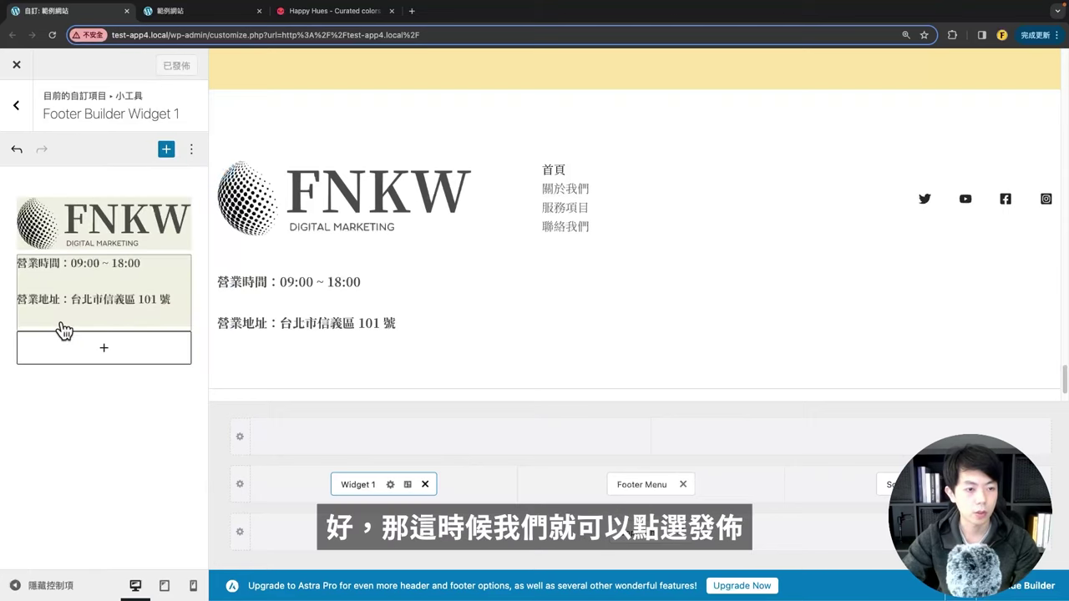
left_click(175, 12)
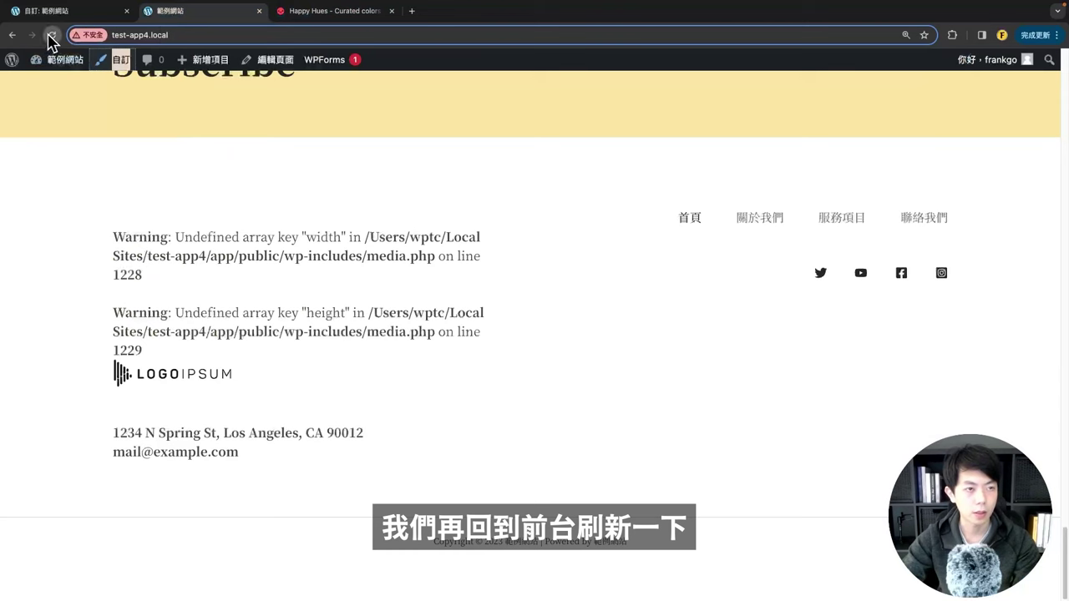
Step: Reload the live site to verify the FNKW logo and business hours, then return to the customizer
left_click(51, 35)
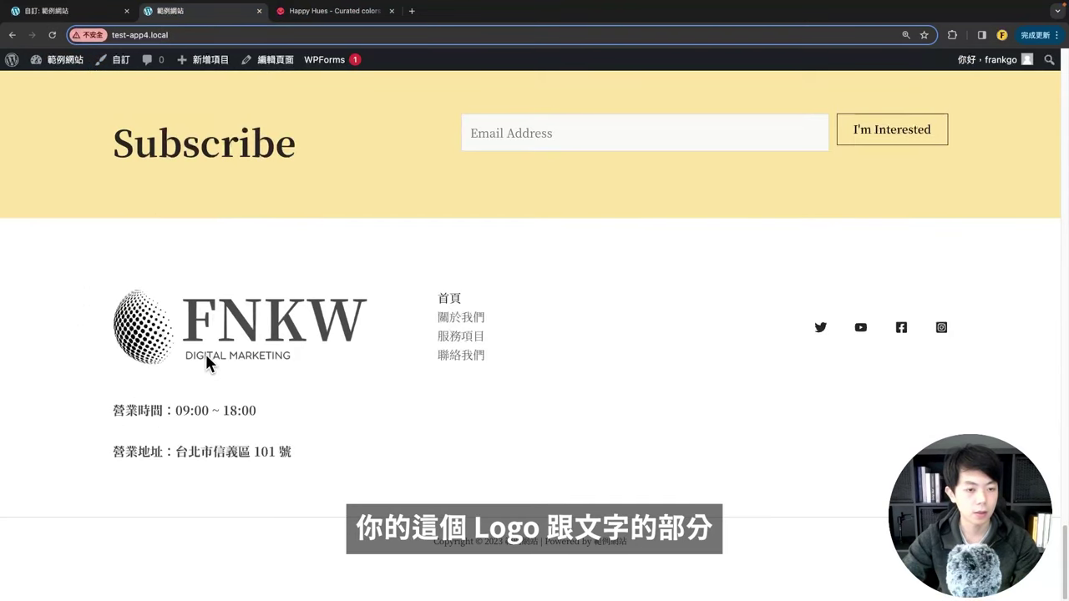
left_click_drag(106, 416, 310, 470)
left_click(224, 422)
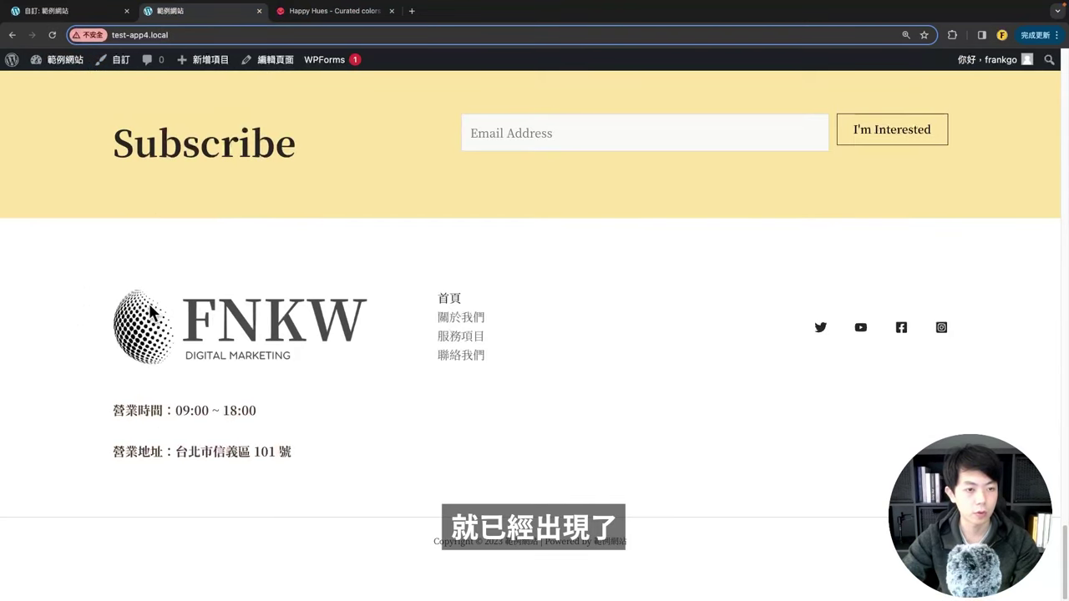
left_click_drag(222, 335, 136, 279)
left_click_drag(255, 338, 211, 276)
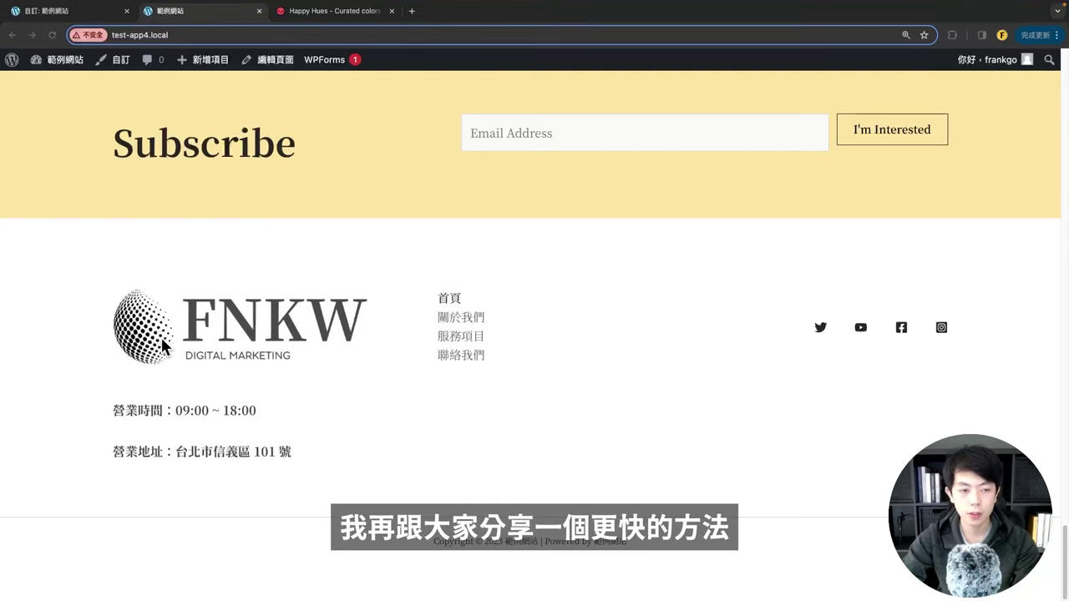
left_click(55, 12)
Step: Resize the footer FNKW logo to a custom 150 px width
left_click(273, 202)
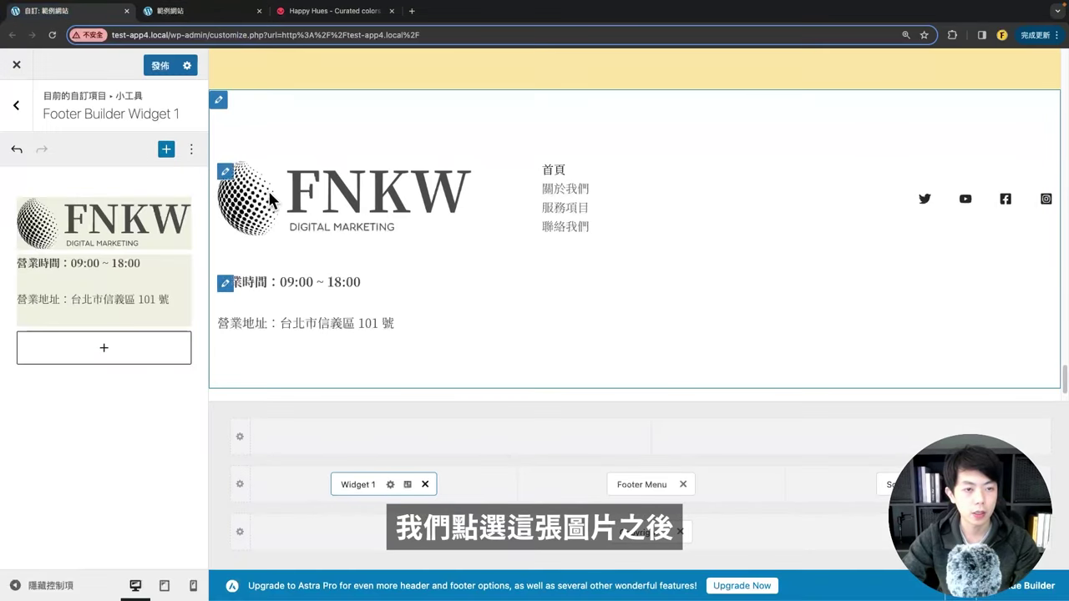
left_click(105, 233)
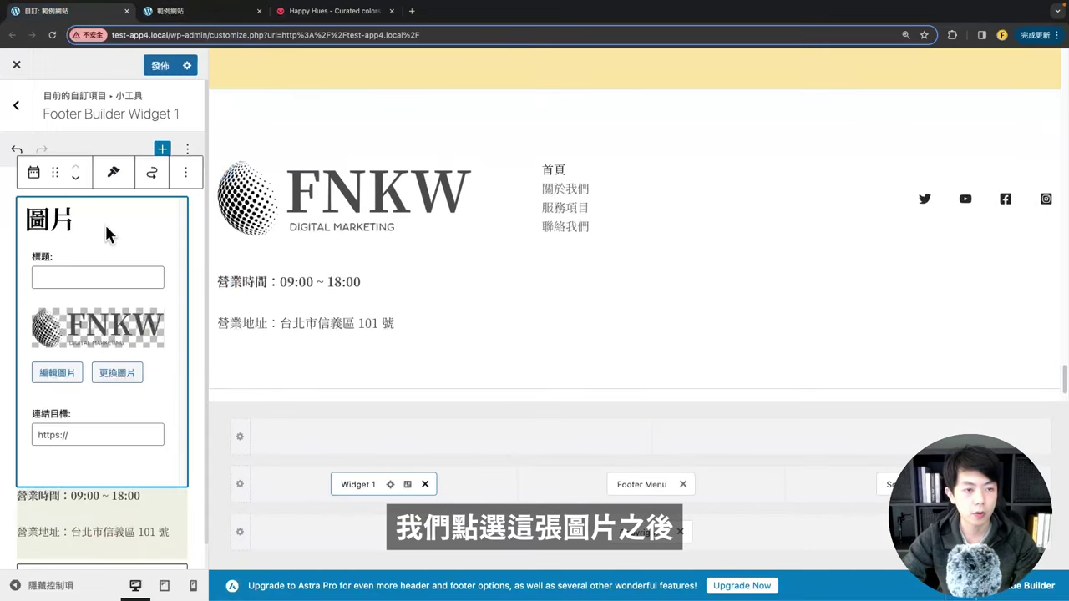
left_click(46, 374)
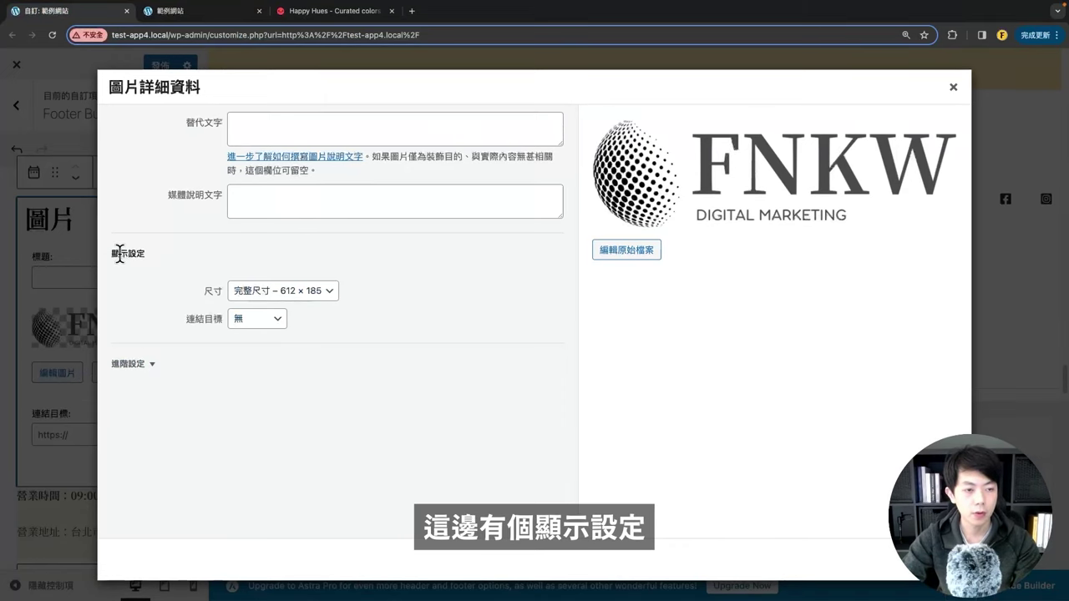
left_click(256, 294)
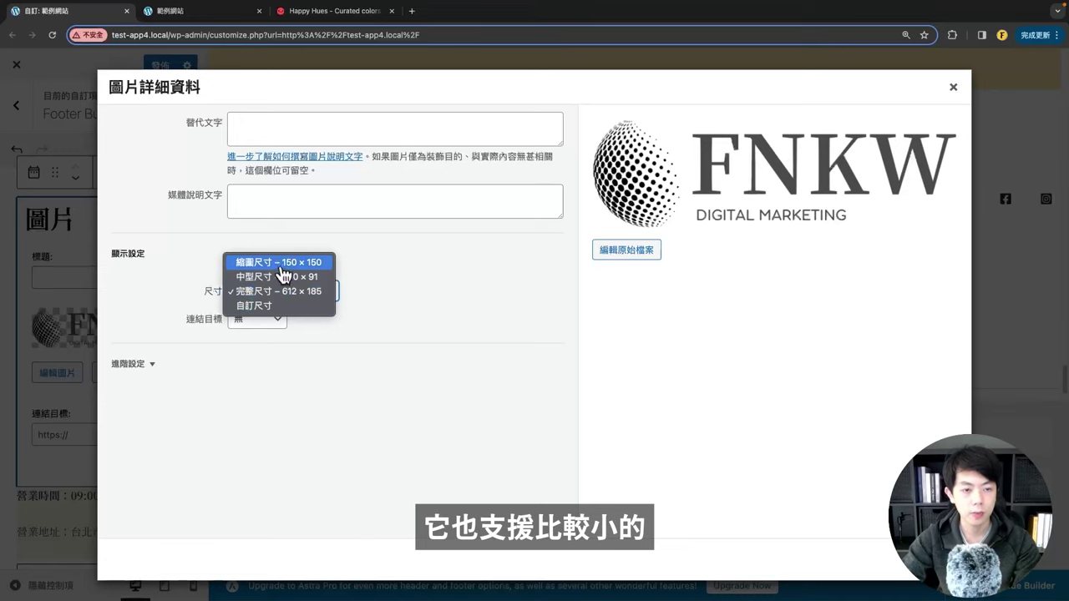
left_click(258, 307)
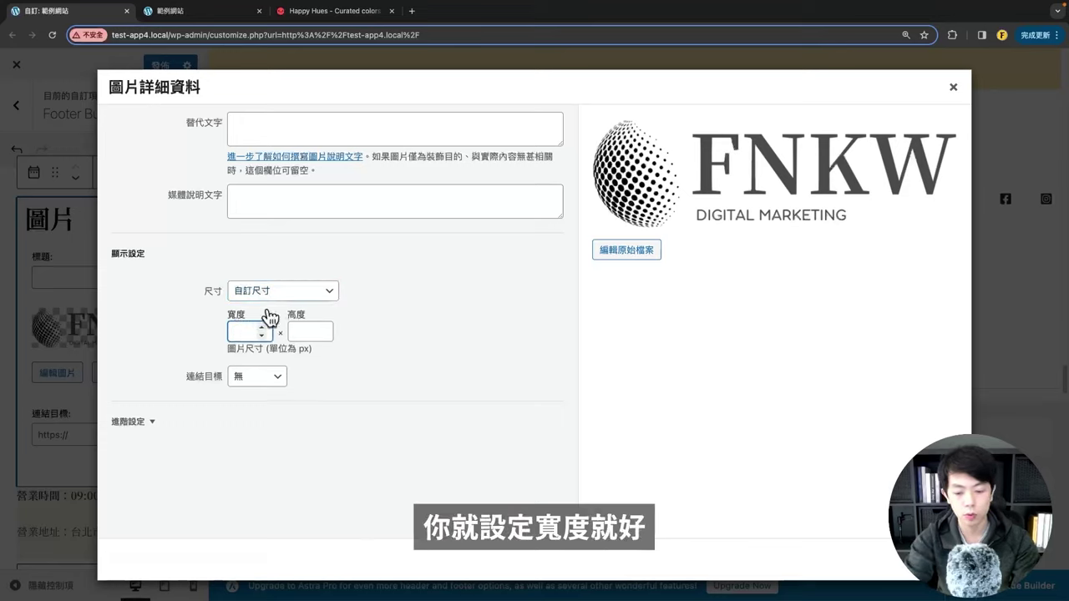
type("150")
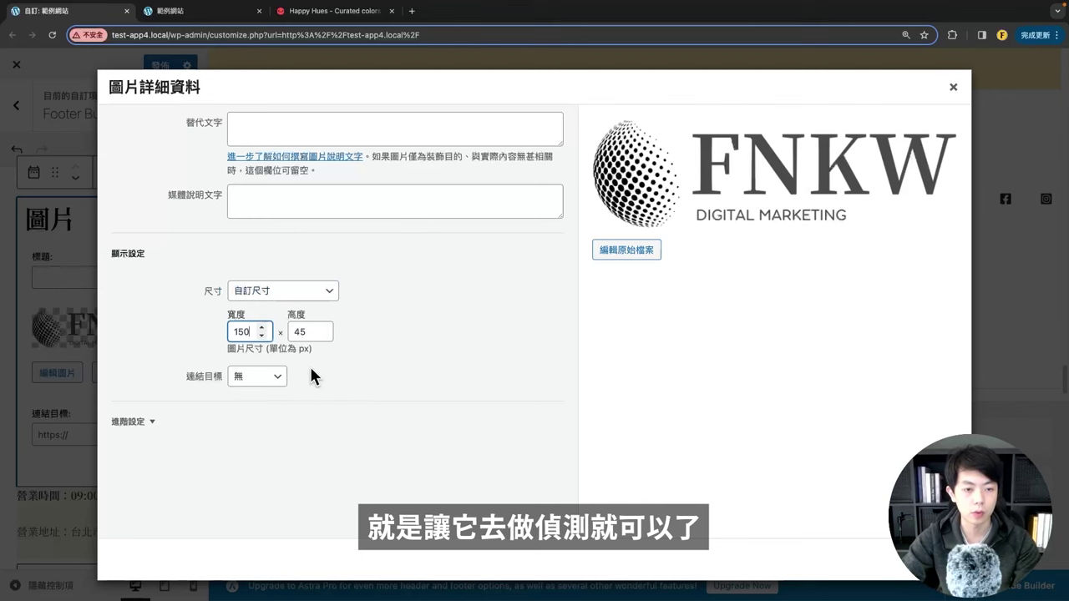
left_click(465, 406)
left_click(928, 560)
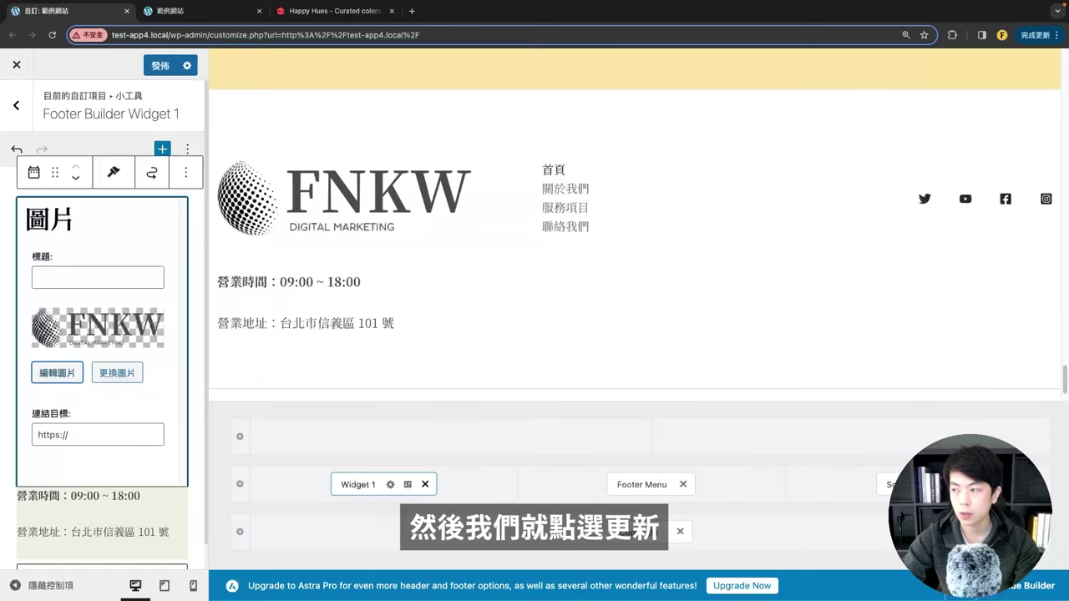
Step: Publish the smaller logo and confirm it on the reloaded live site
left_click(160, 66)
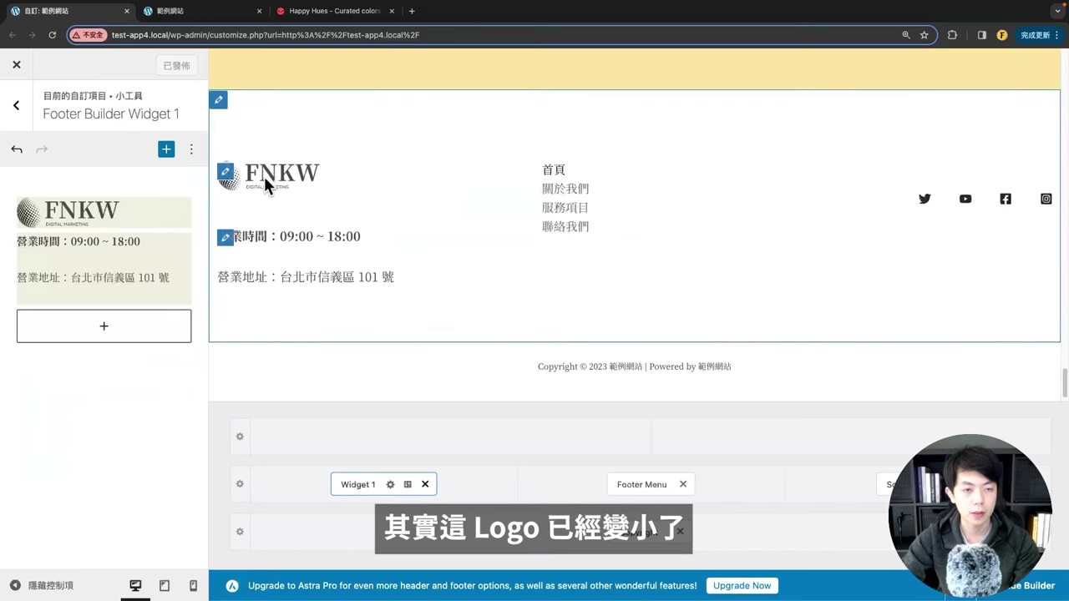
left_click(167, 12)
left_click(51, 34)
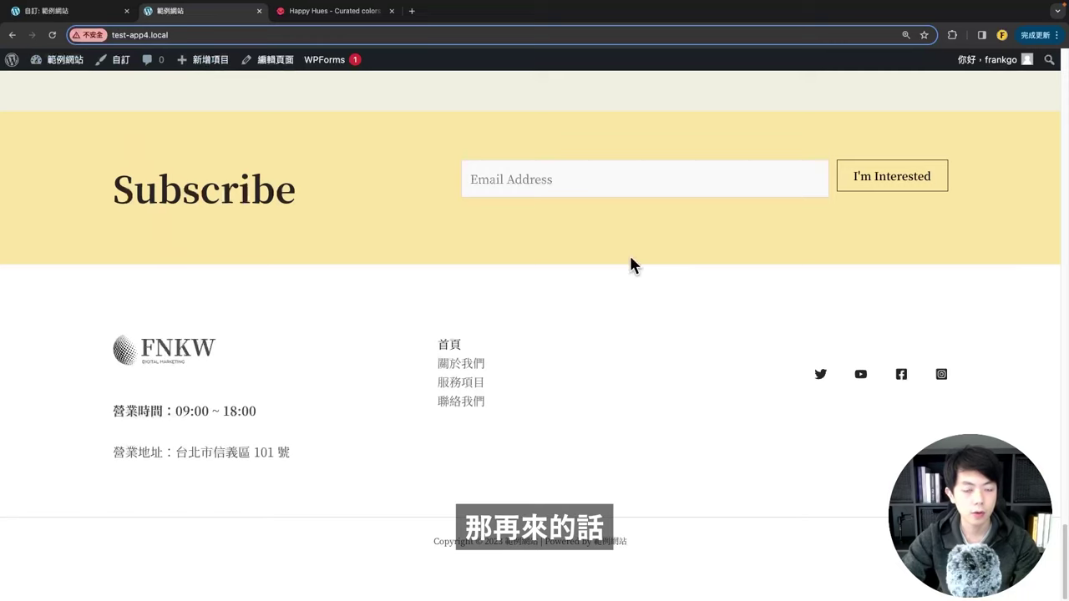
left_click(43, 11)
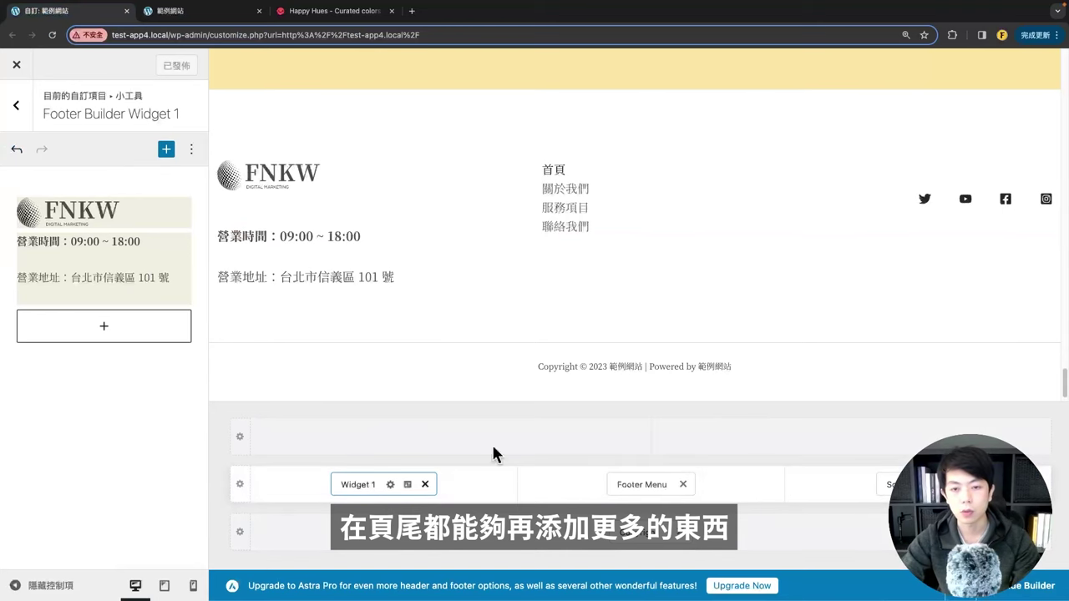
Step: Give the main footer row four columns and move Social to the row's right end
left_click(241, 484)
left_click(117, 219)
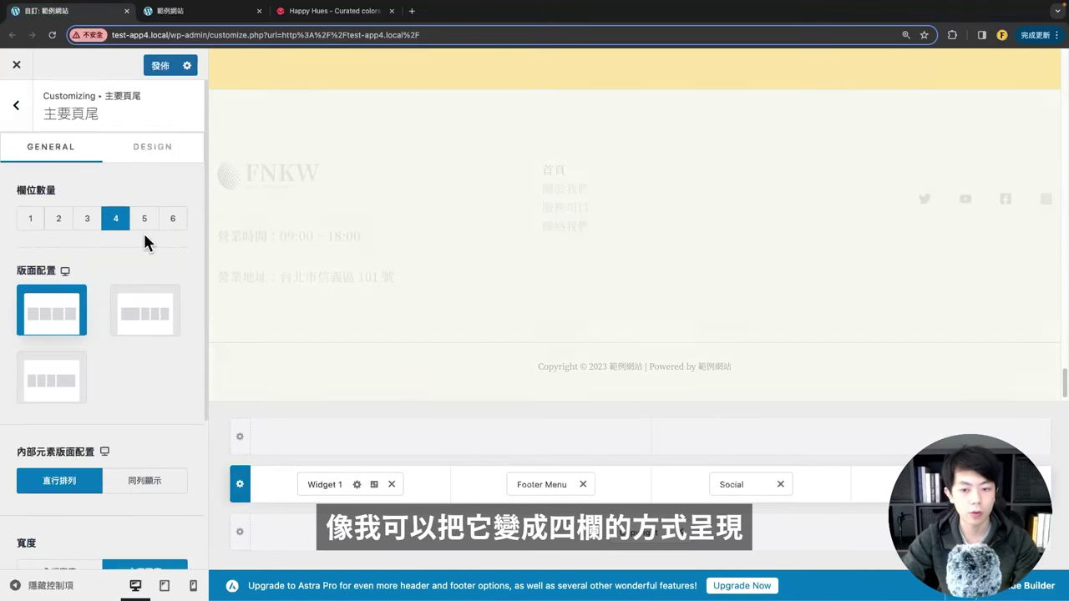
left_click(356, 493)
left_click_drag(735, 486, 418, 488)
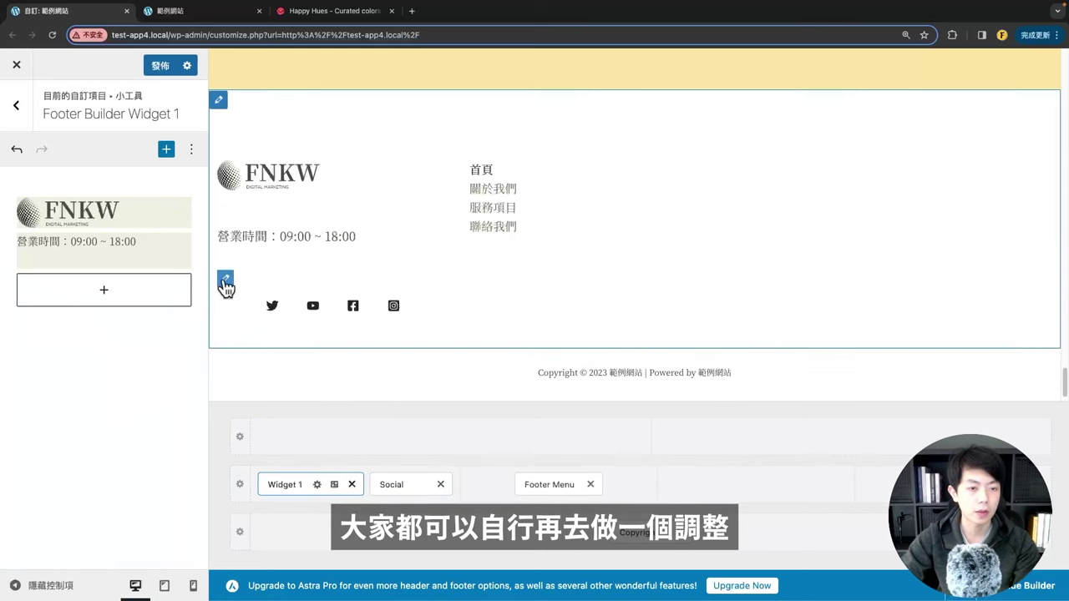
left_click(224, 281)
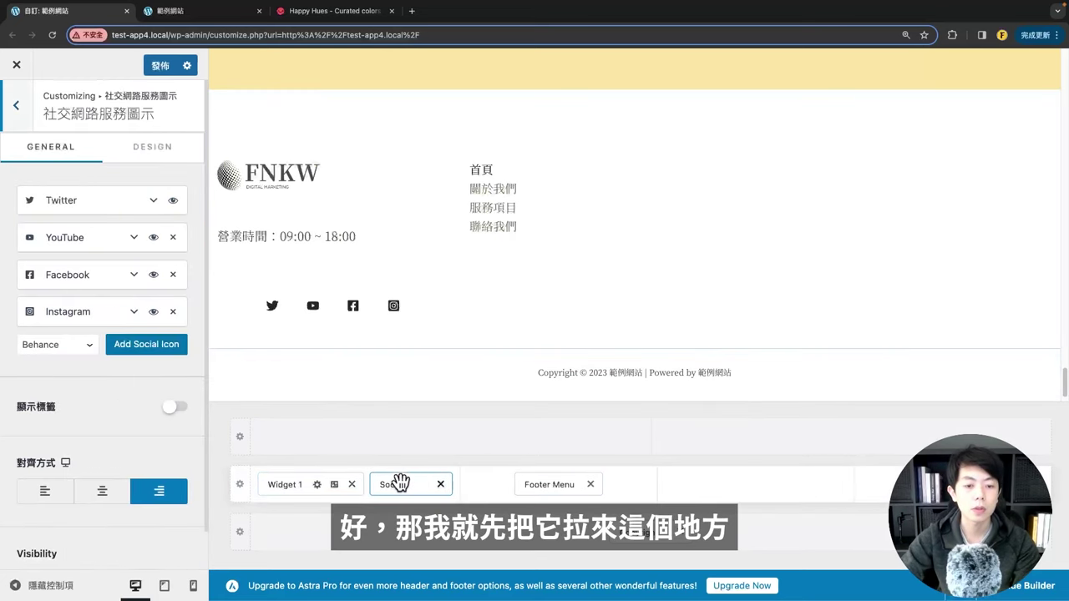
left_click_drag(400, 483, 935, 485)
Step: Add Widget 2 to the empty column beside the footer menu
left_click(747, 484)
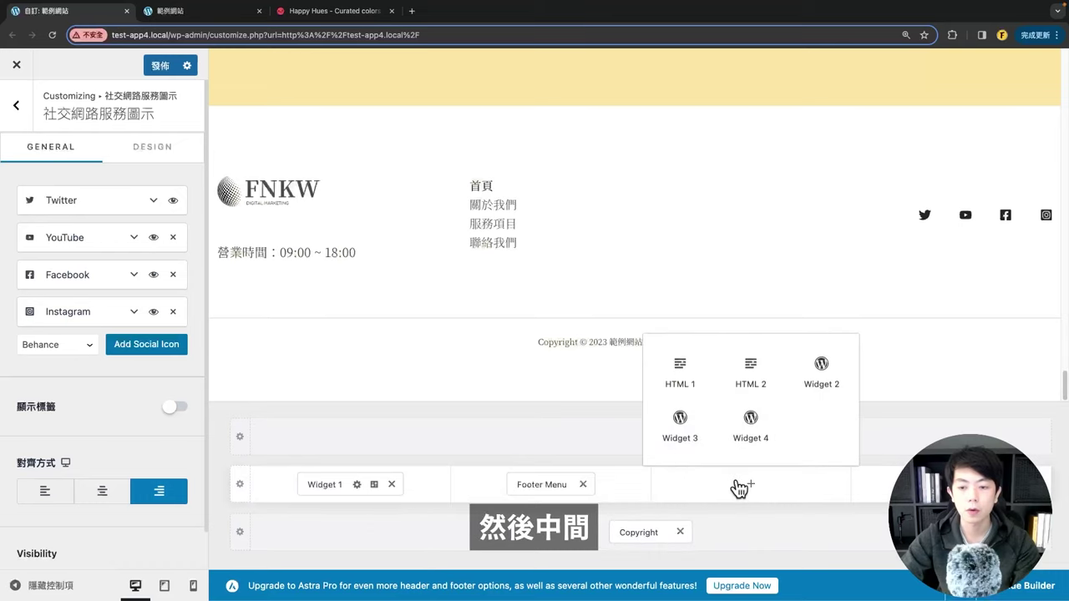
left_click(817, 385)
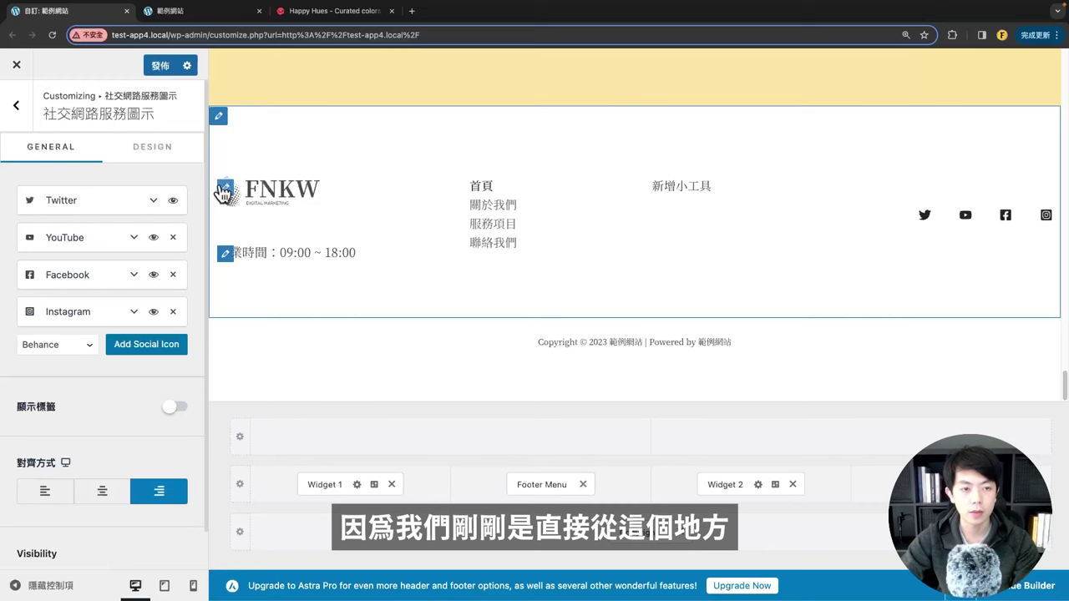
left_click(224, 187)
left_click(37, 112)
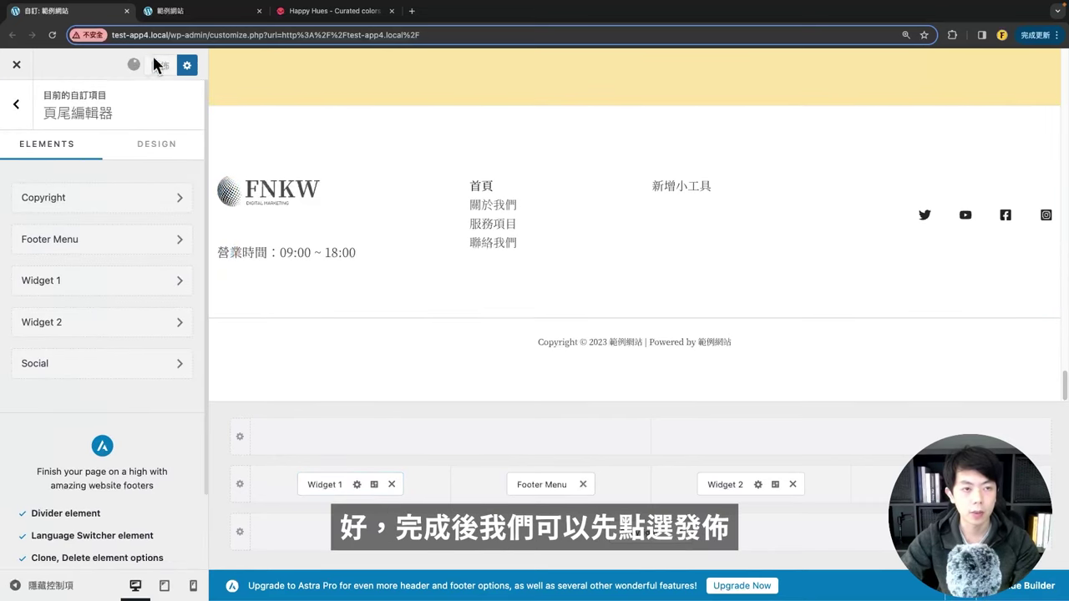
Step: Reload the live site to view the new Widget 2 column and right-side social icons, then return
left_click(192, 11)
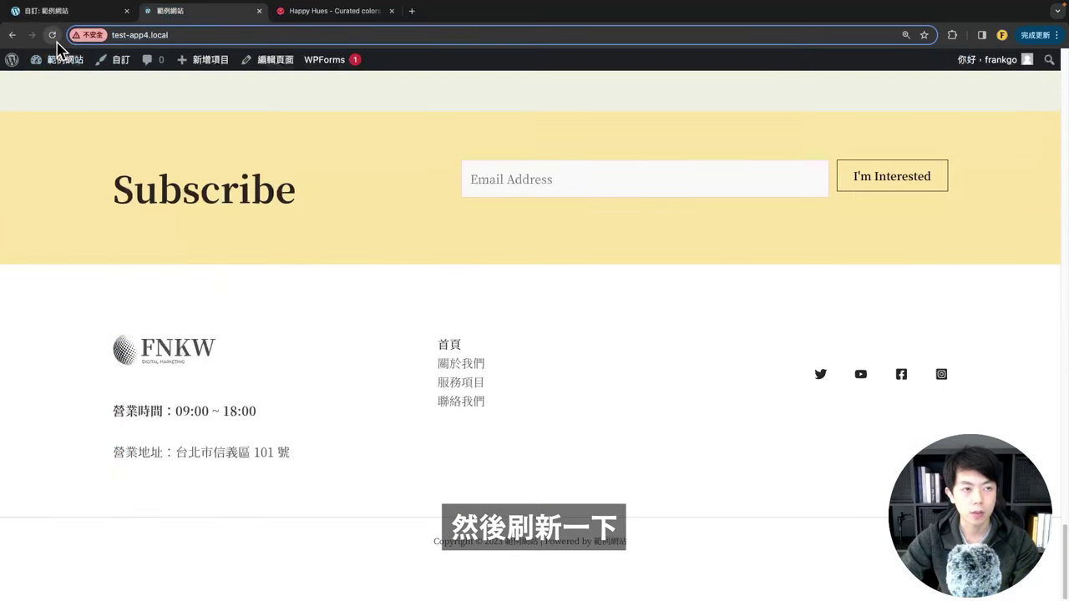
left_click(52, 35)
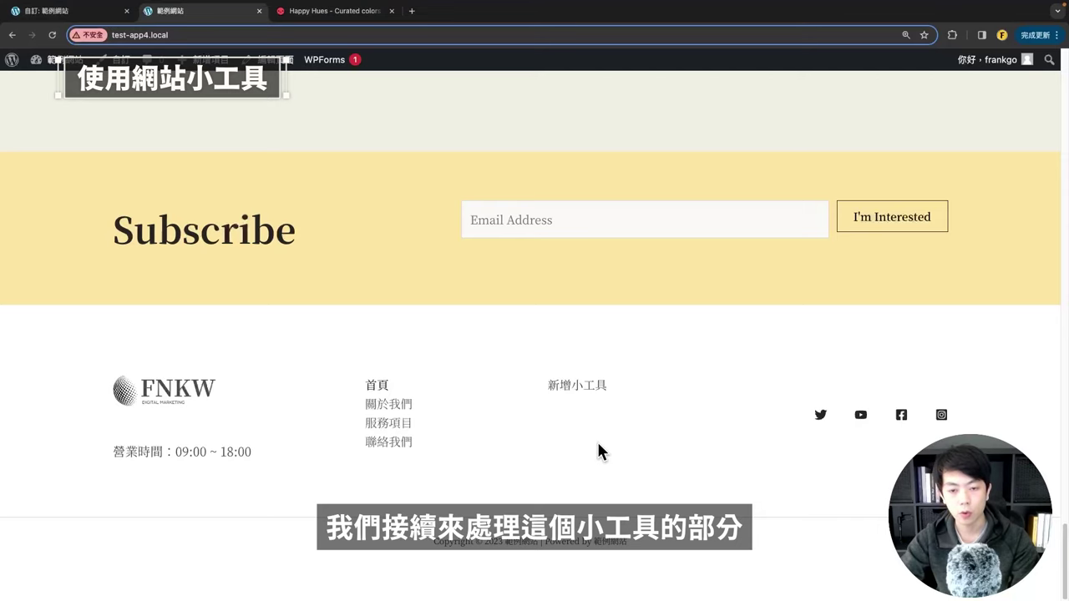
left_click(65, 15)
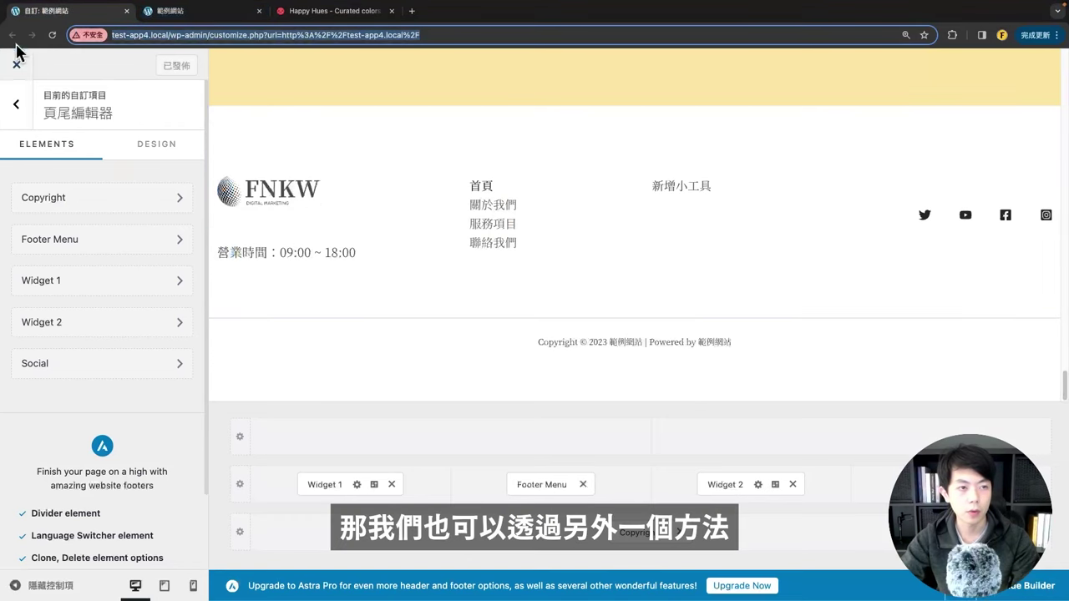
Step: Open the Dashboard in a new tab and go to Appearance > Widgets, dismissing the guide
key("ctrl+Tab")
mouse_move(57, 65)
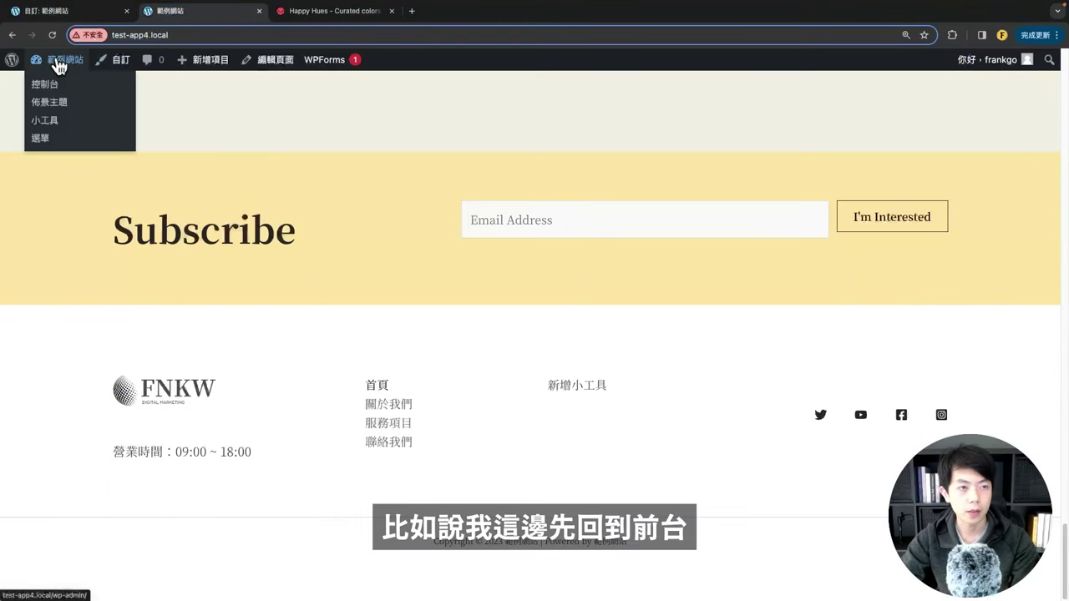
right_click(55, 86)
left_click(67, 84)
left_click_drag(292, 19, 149, 23)
scroll(58, 317, "down", 2)
mouse_move(29, 355)
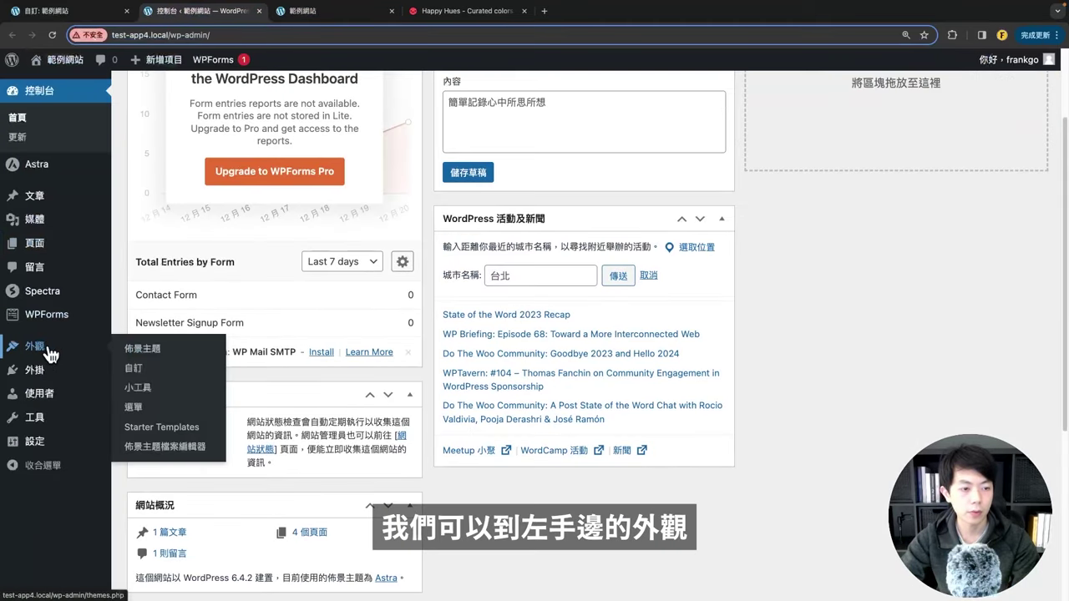
left_click(138, 389)
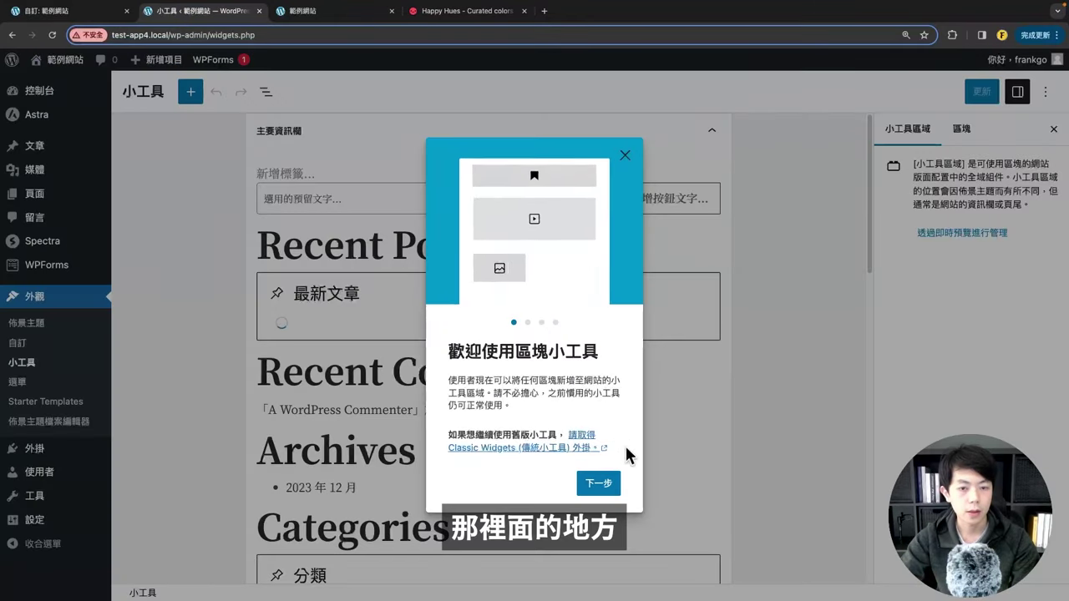
left_click(625, 157)
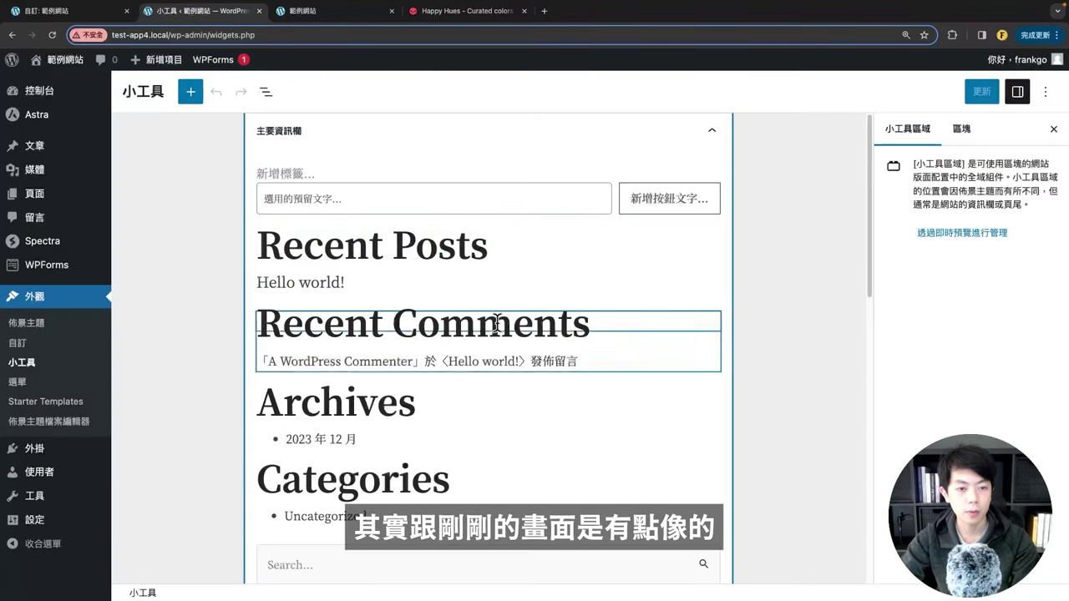
Step: Collapse the main sidebar widget area and compare against the live site and customizer tabs
scroll(496, 318, "down", 5)
scroll(495, 334, "up", 4)
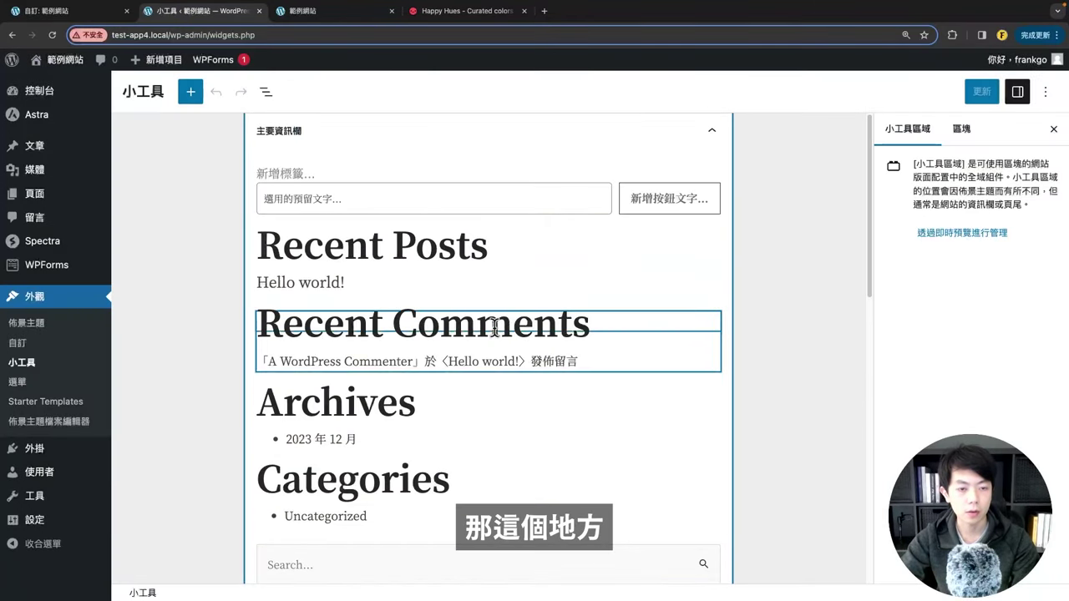
left_click(714, 133)
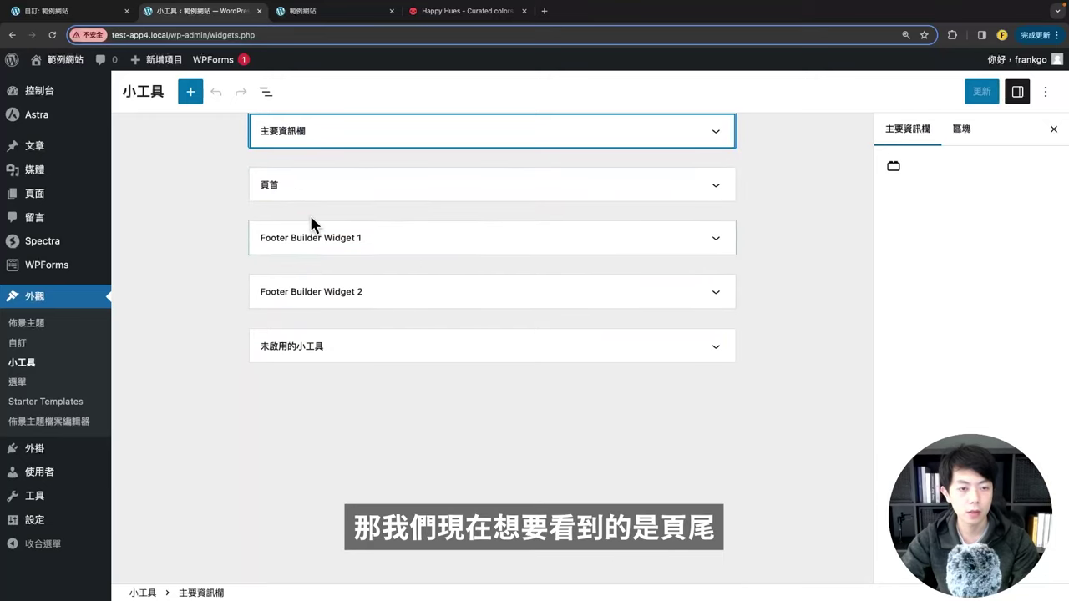
left_click(292, 15)
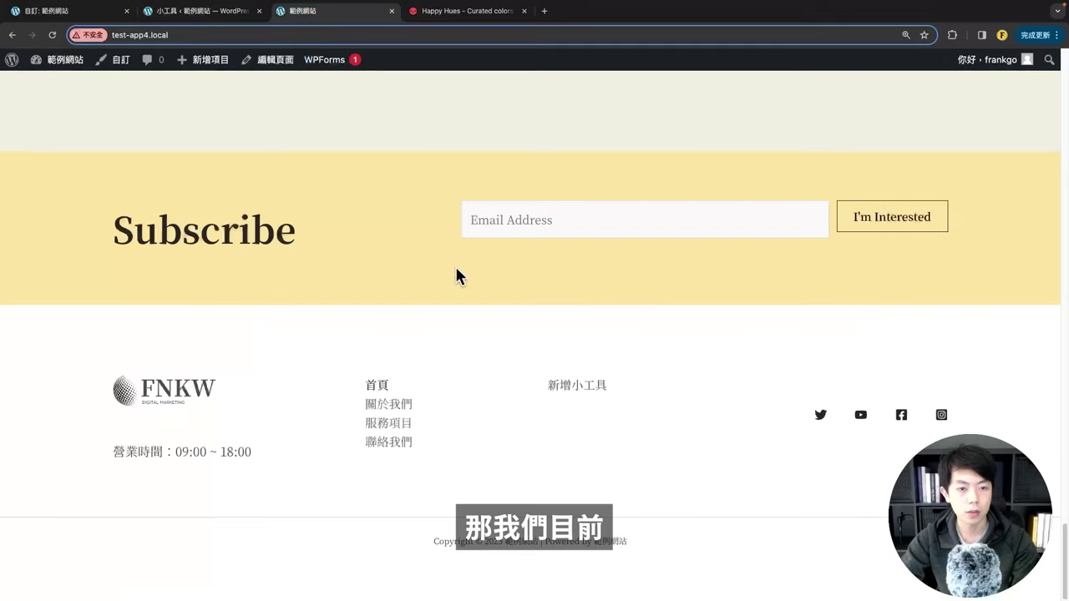
left_click(57, 12)
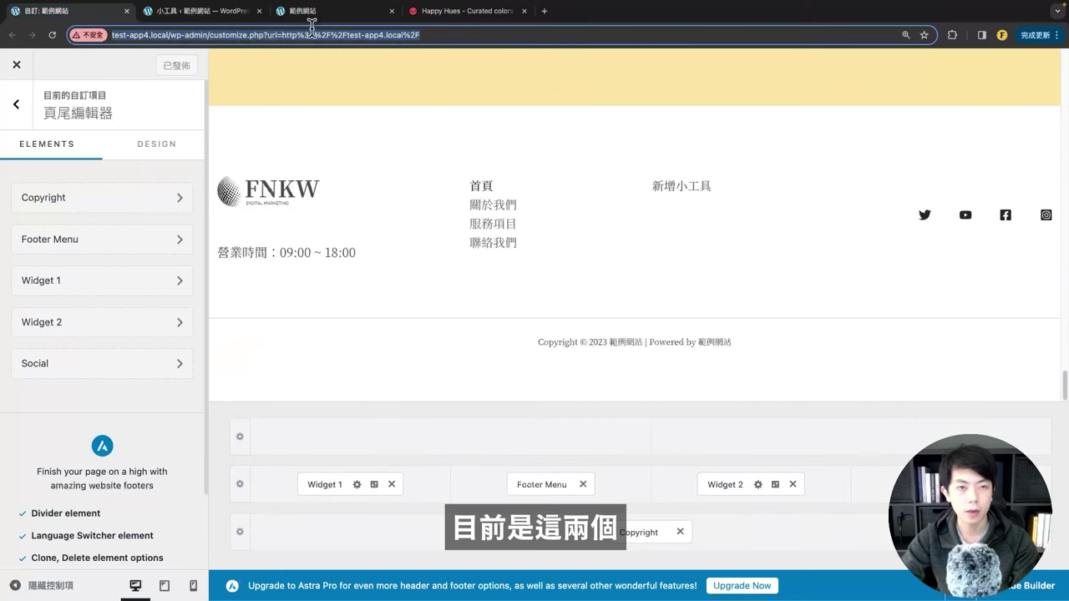
left_click(194, 13)
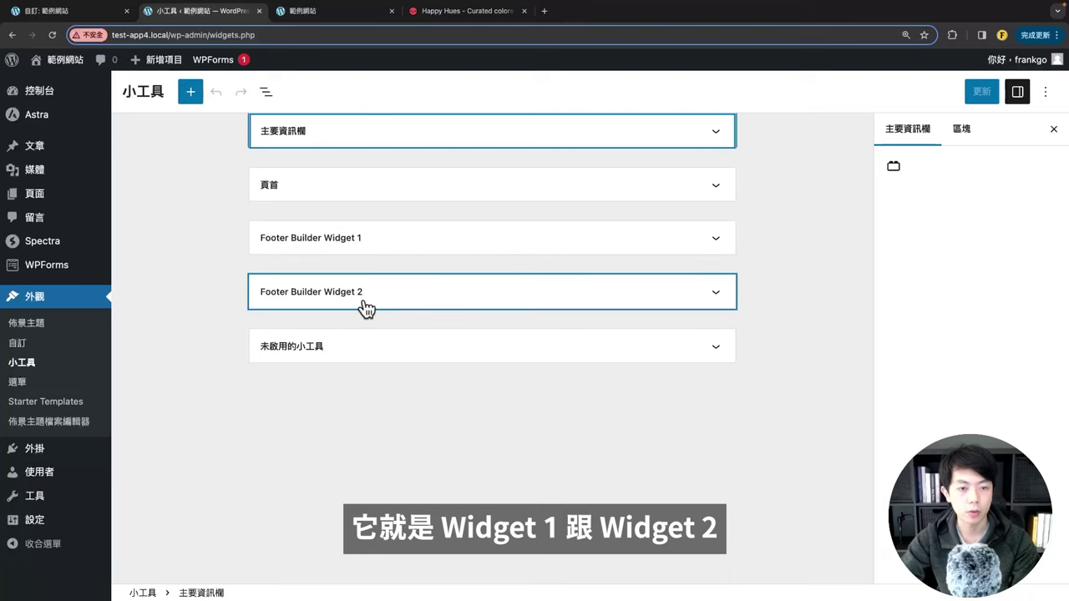
Step: Expand Footer Builder Widget 2 and bring up its block inserter
left_click(375, 242)
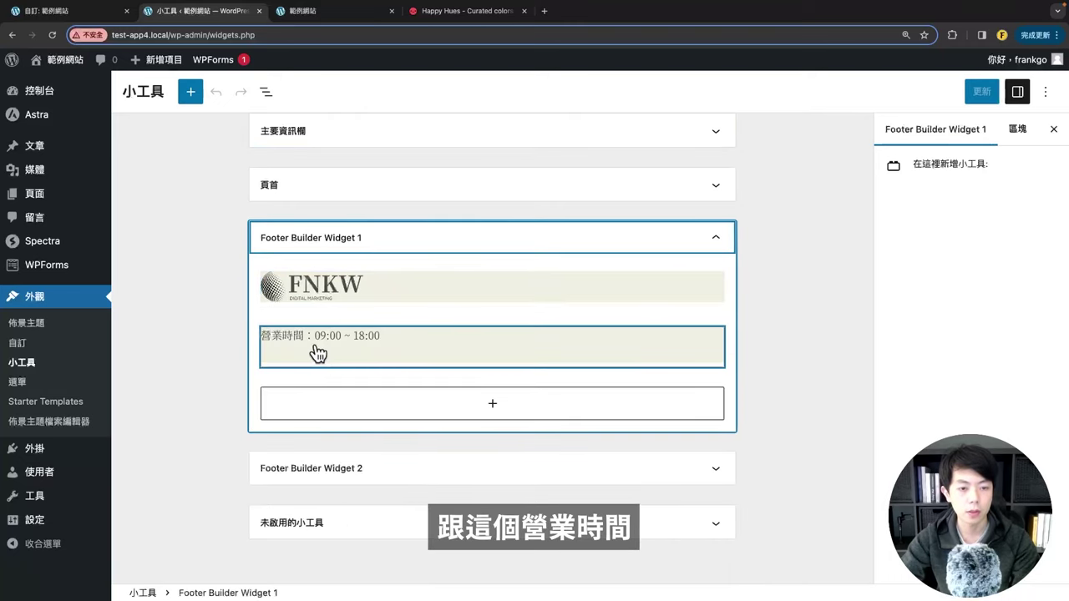
left_click(359, 239)
left_click(334, 304)
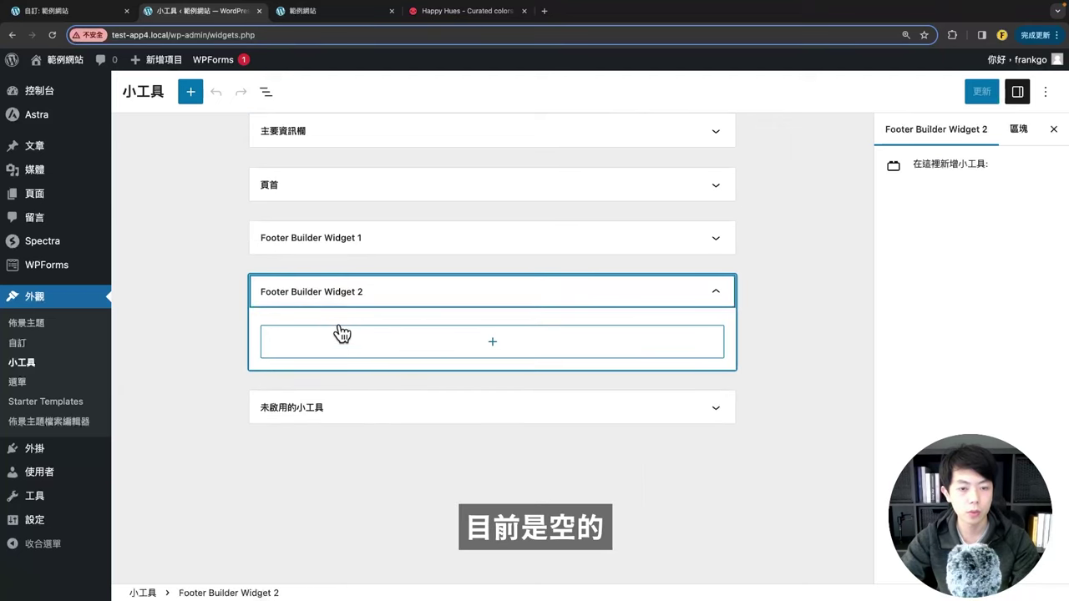
left_click(280, 11)
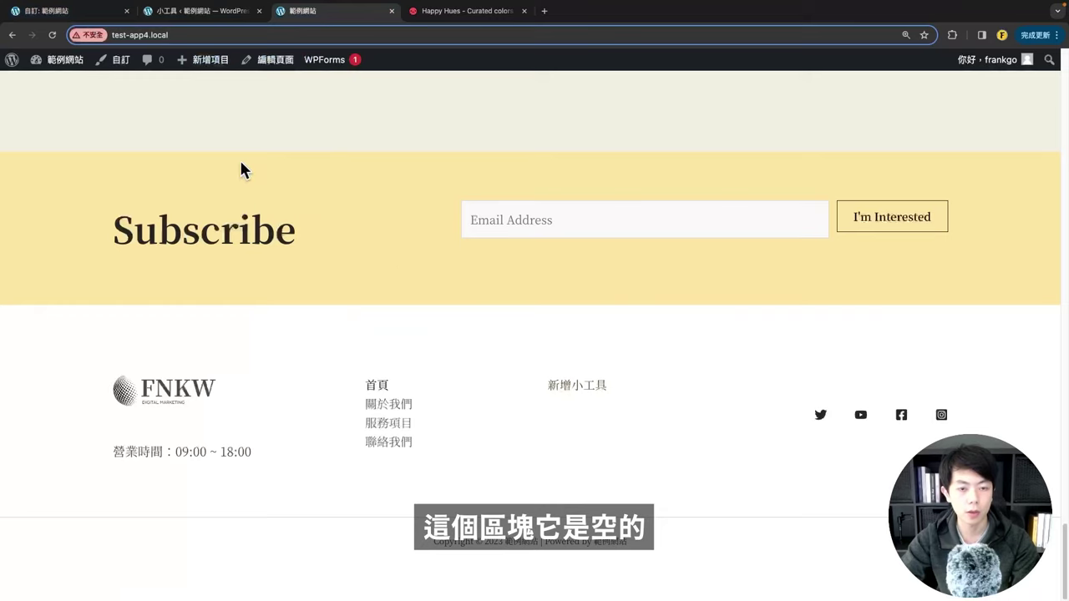
left_click(178, 11)
left_click(373, 336)
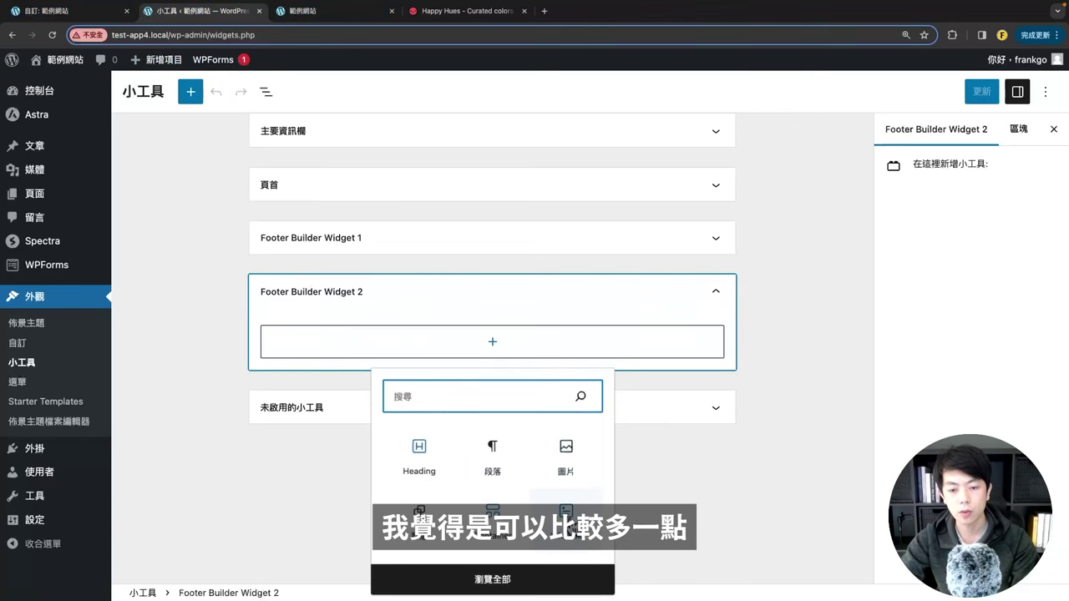
Step: Add a Spectra Info Box block to Footer Builder Widget 2 and save
left_click(563, 579)
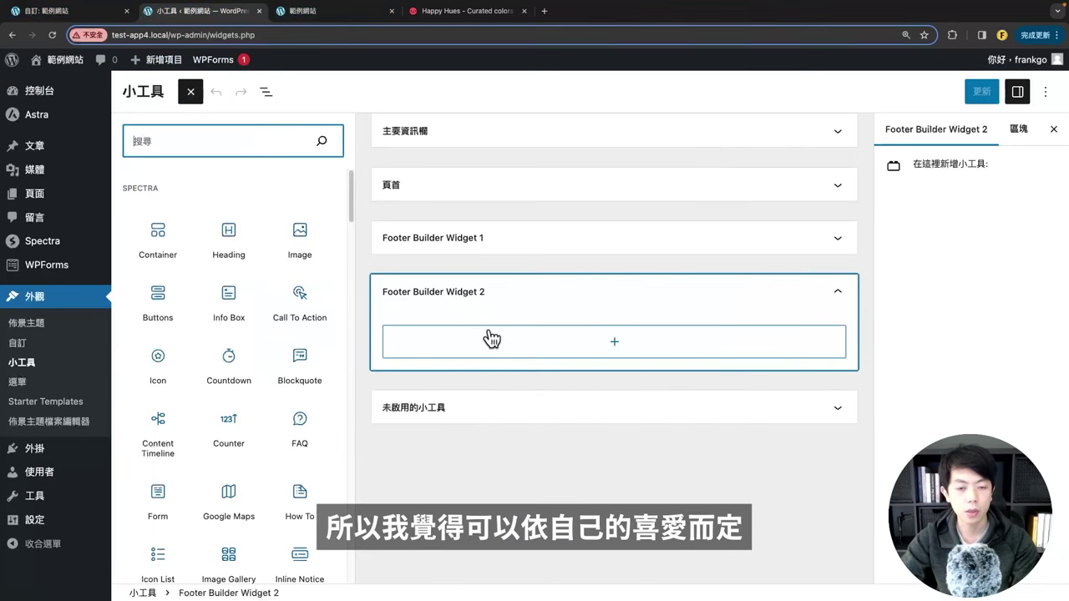
scroll(209, 255, "down", 1)
left_click(217, 248)
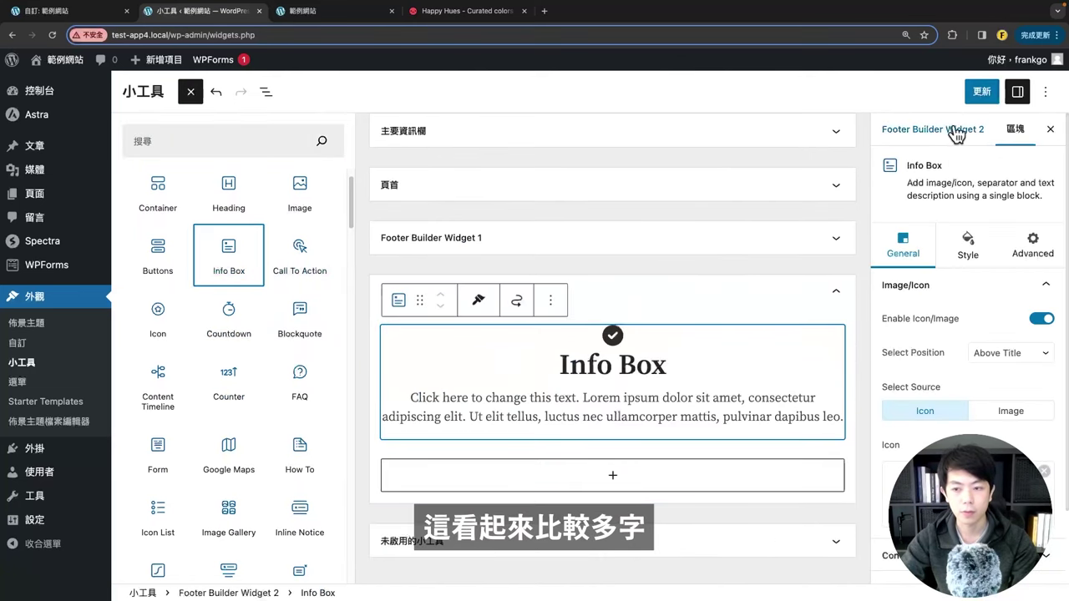
left_click(980, 93)
Step: Reload the live site to see the Info Box in the footer
left_click(316, 13)
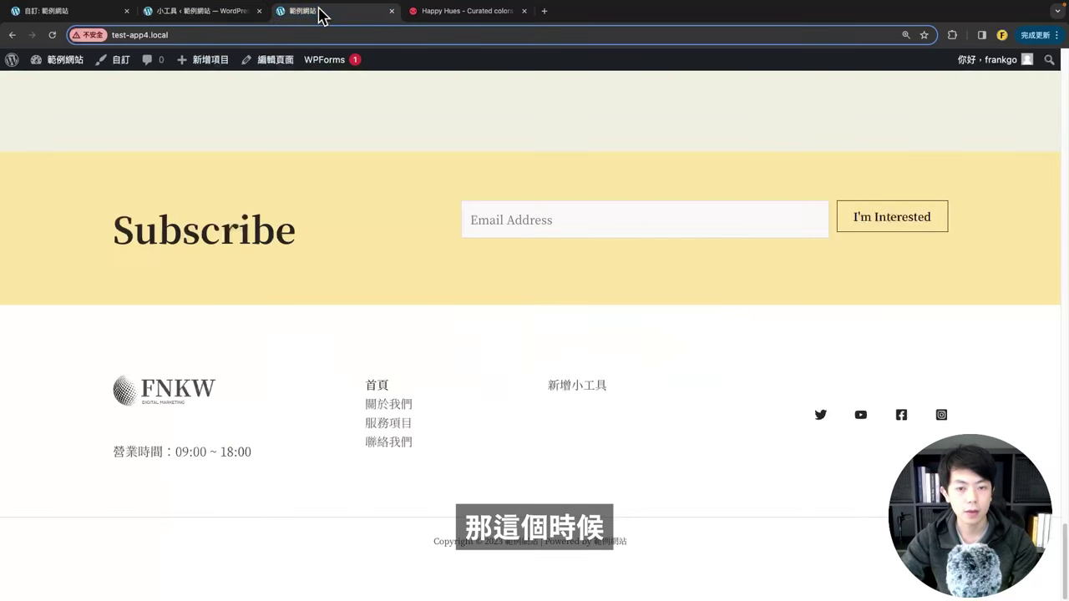
left_click(52, 35)
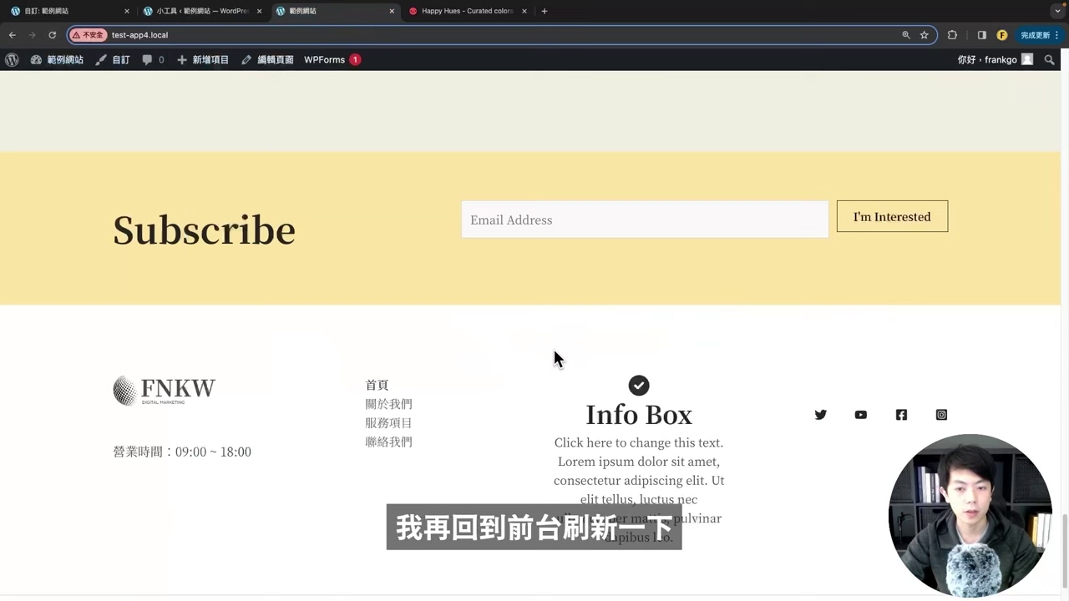
scroll(554, 358, "down", 2)
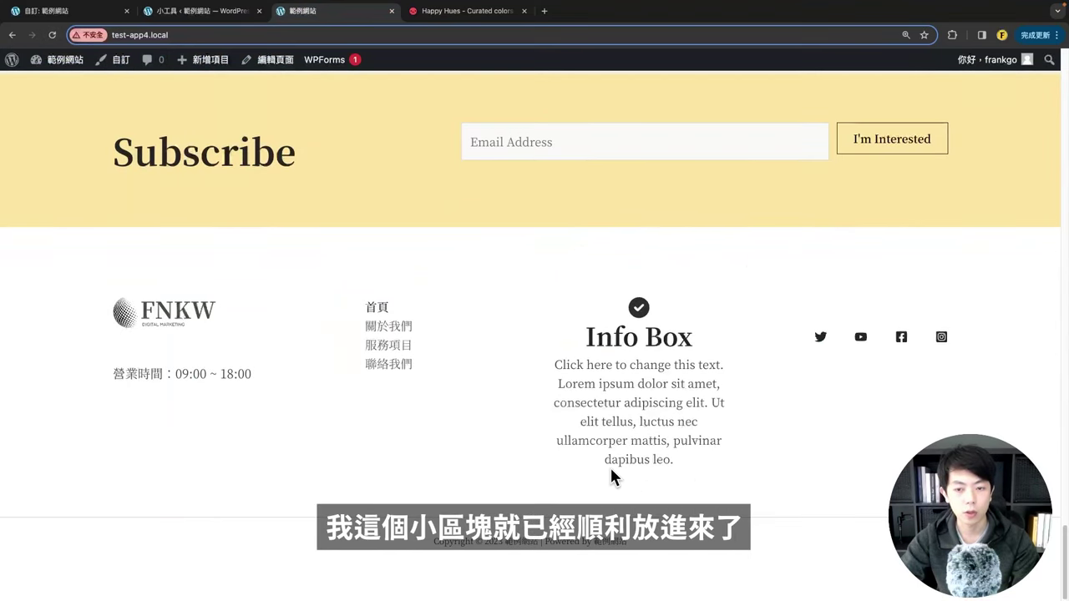
left_click_drag(584, 293, 697, 452)
left_click(696, 452)
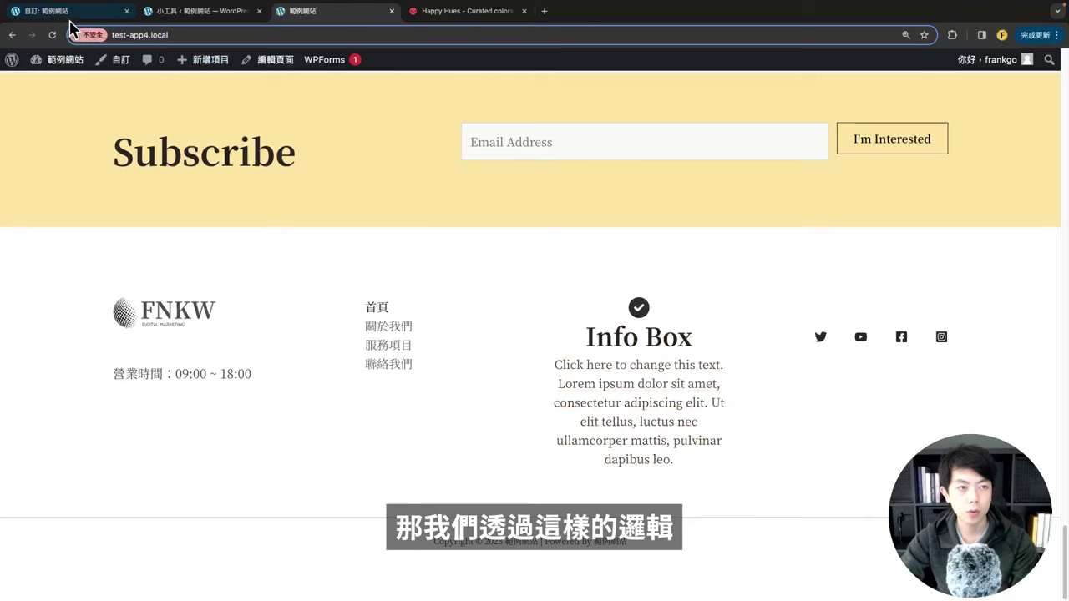
Step: Back in Widgets, select the Info Box block and open its ⋮ options menu
left_click(163, 11)
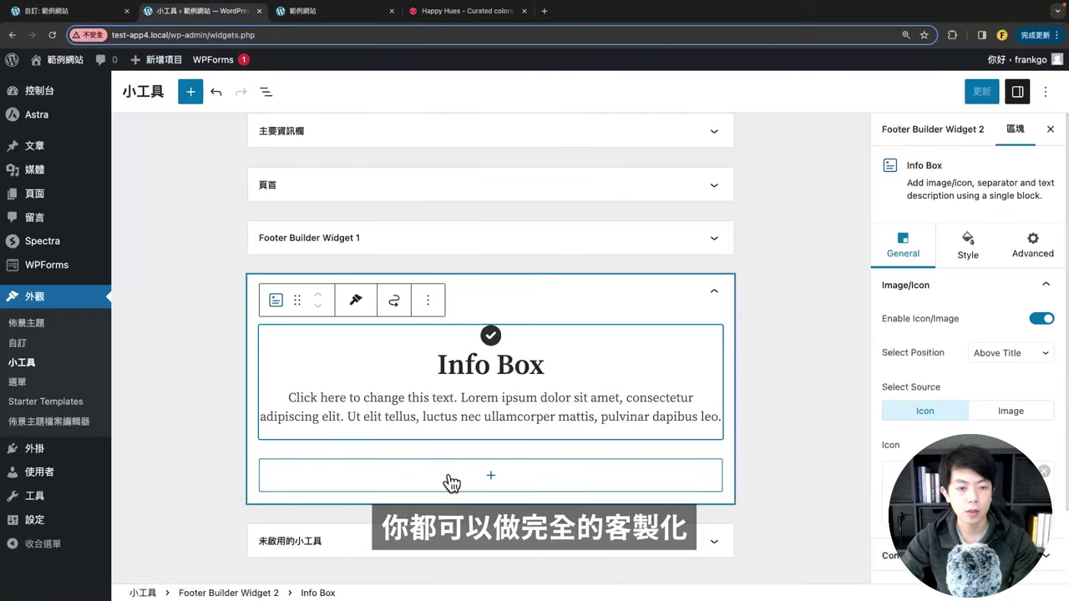
left_click(451, 482)
left_click(191, 92)
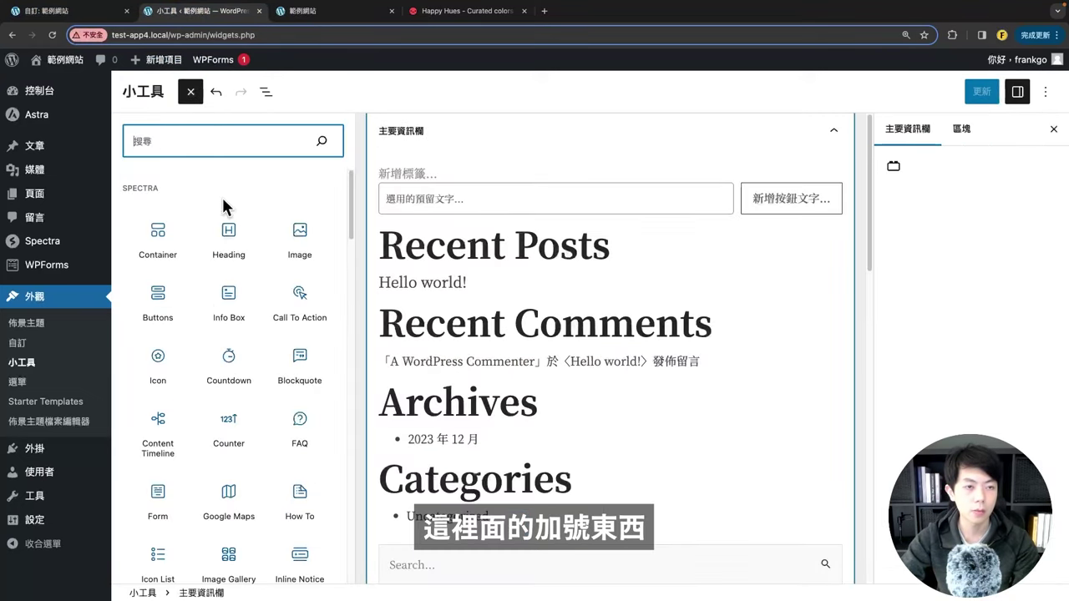
scroll(217, 334, "down", 5)
scroll(471, 387, "down", 10)
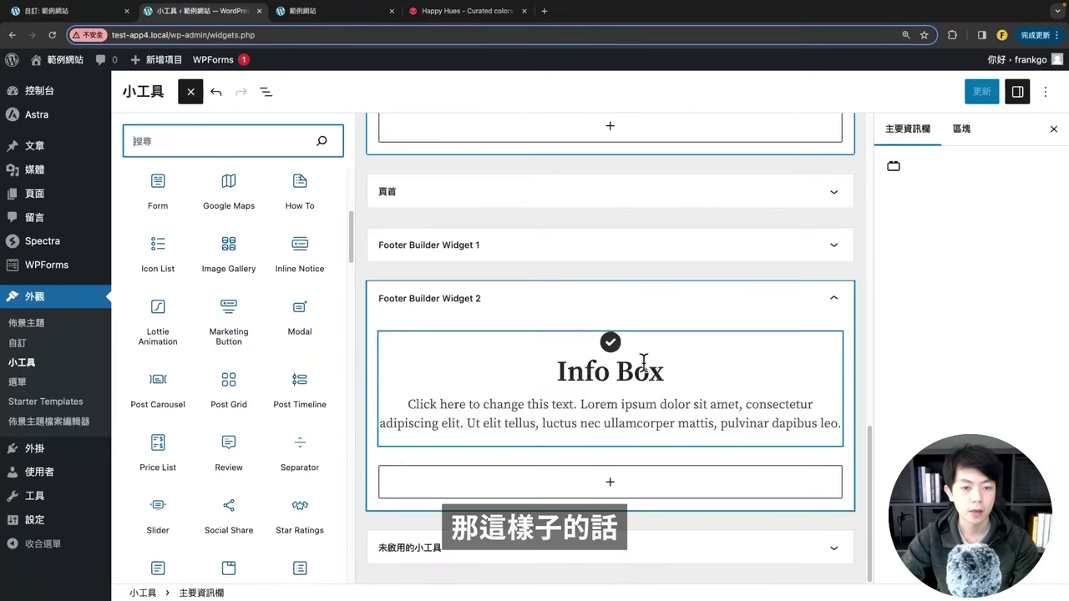
left_click(301, 15)
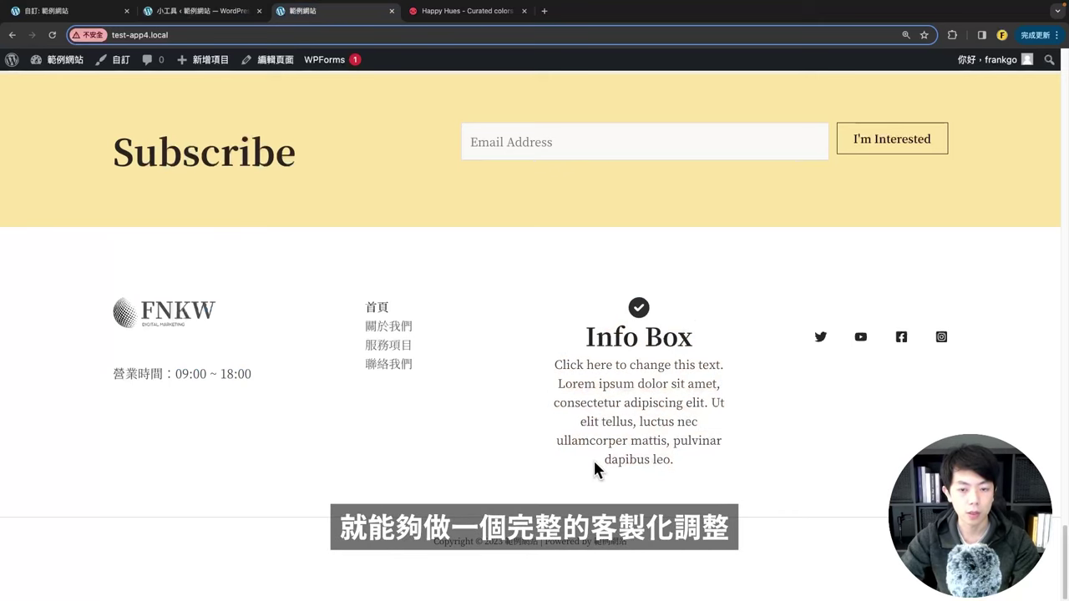
left_click(203, 15)
left_click(679, 384)
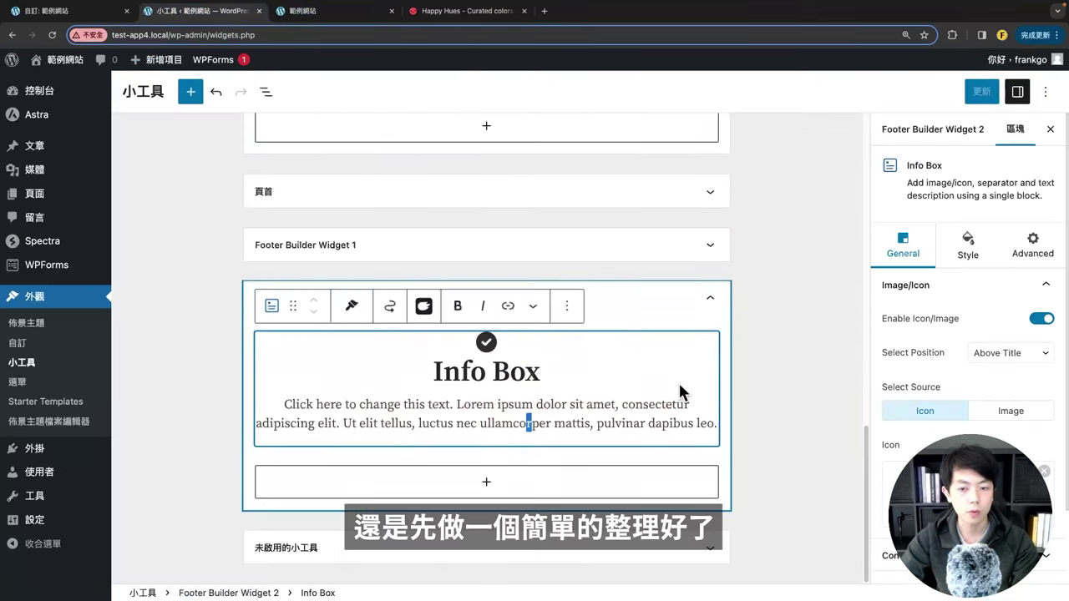
left_click(566, 306)
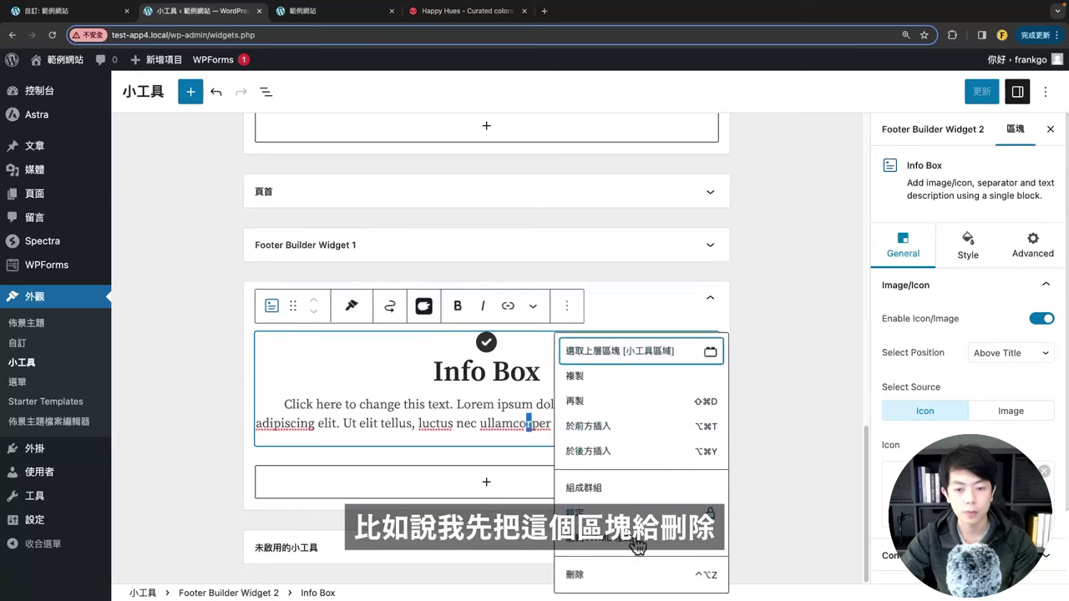
Step: Delete the Info Box and insert a three-item Icon List block in Footer Builder Widget 2
left_click(616, 577)
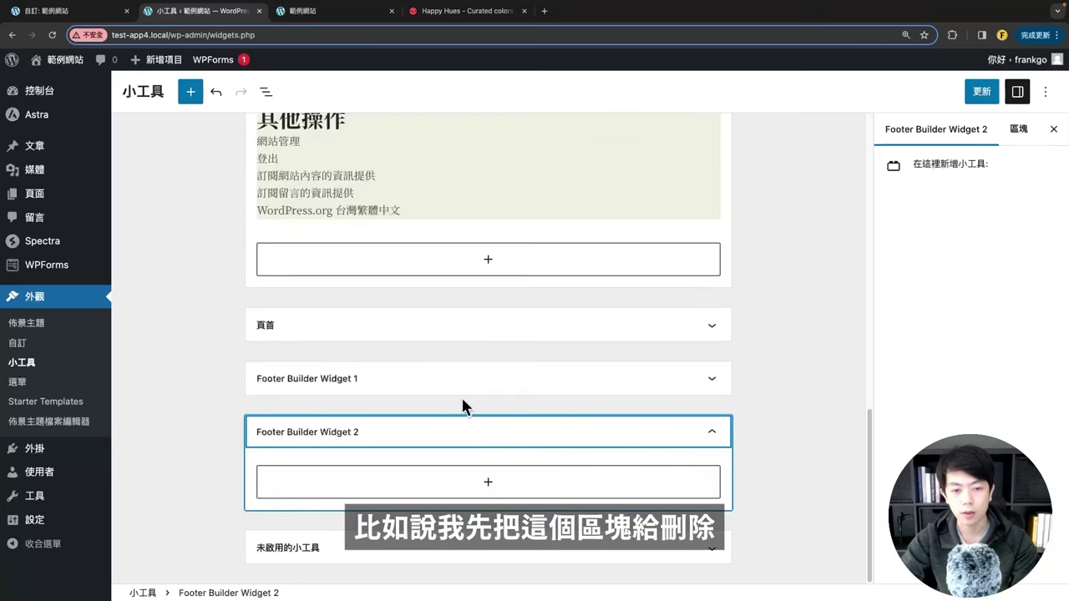
left_click(488, 482)
left_click(506, 441)
left_click(157, 354)
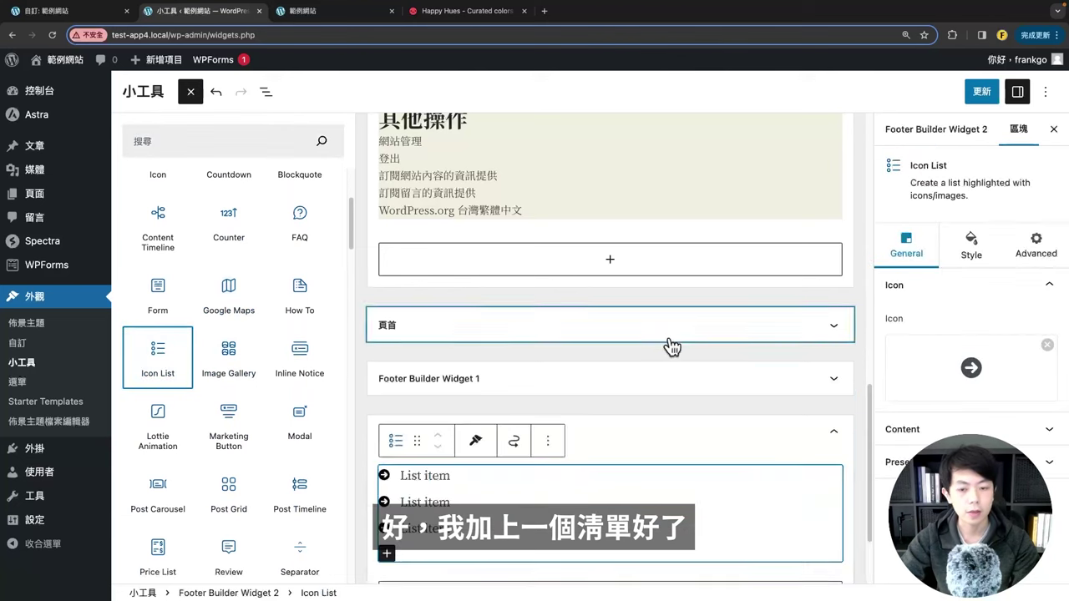
left_click(437, 361)
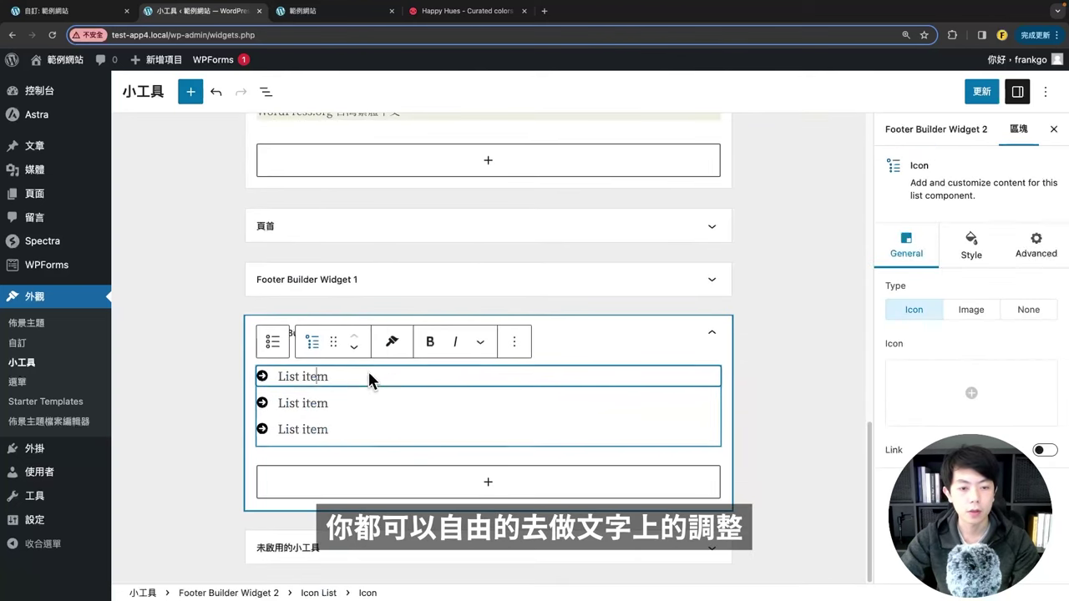
triple_click(280, 378)
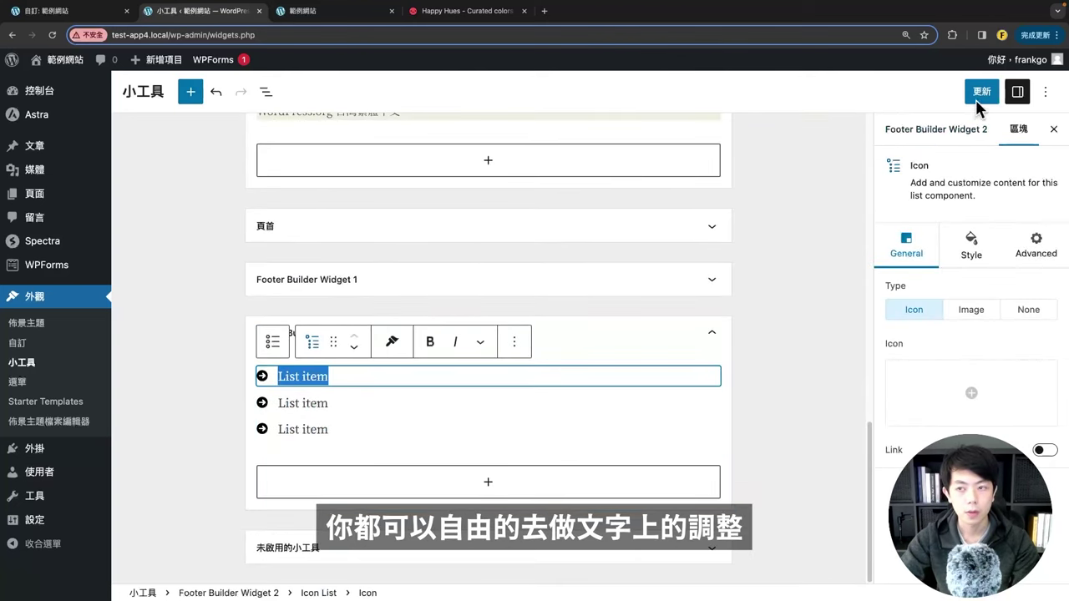
Step: Update the widgets and reload the live site to see the Icon List in the footer
left_click(981, 91)
left_click(317, 21)
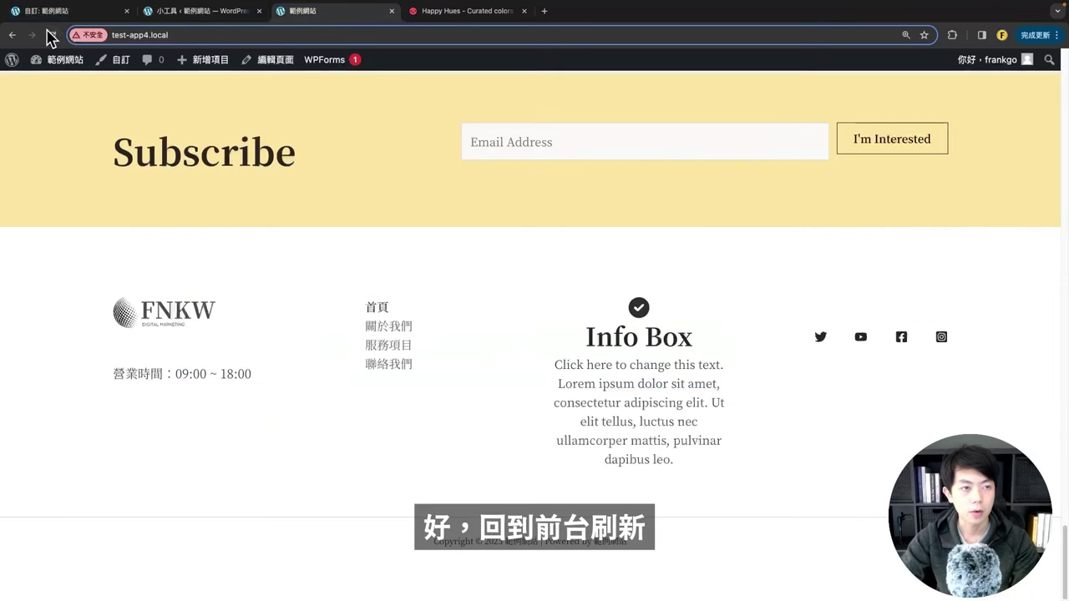
left_click(50, 36)
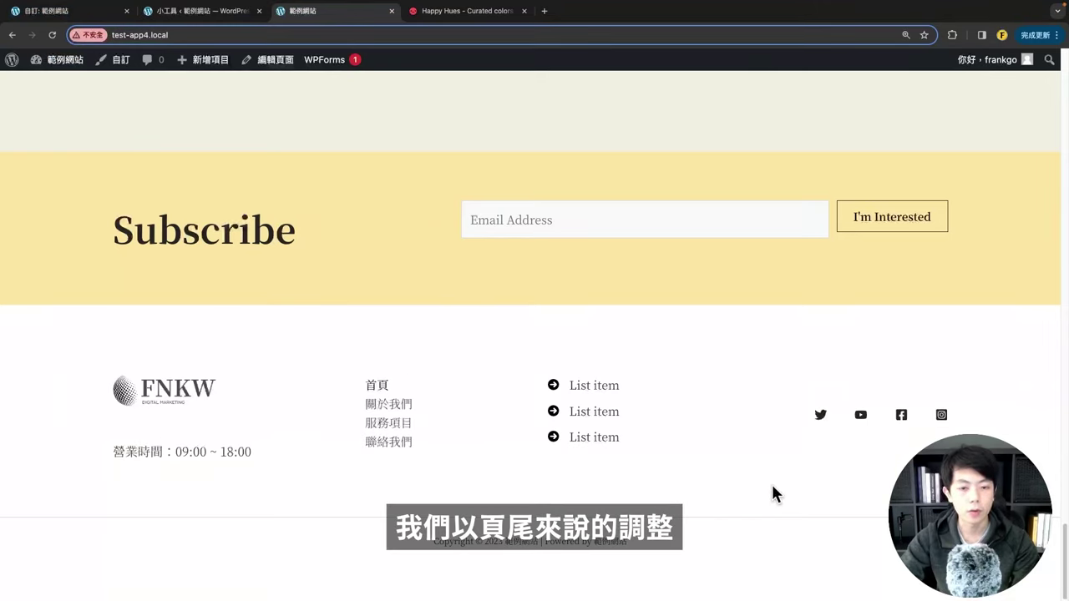
Step: Review the Footer Builder settings in the Customizer
left_click(76, 11)
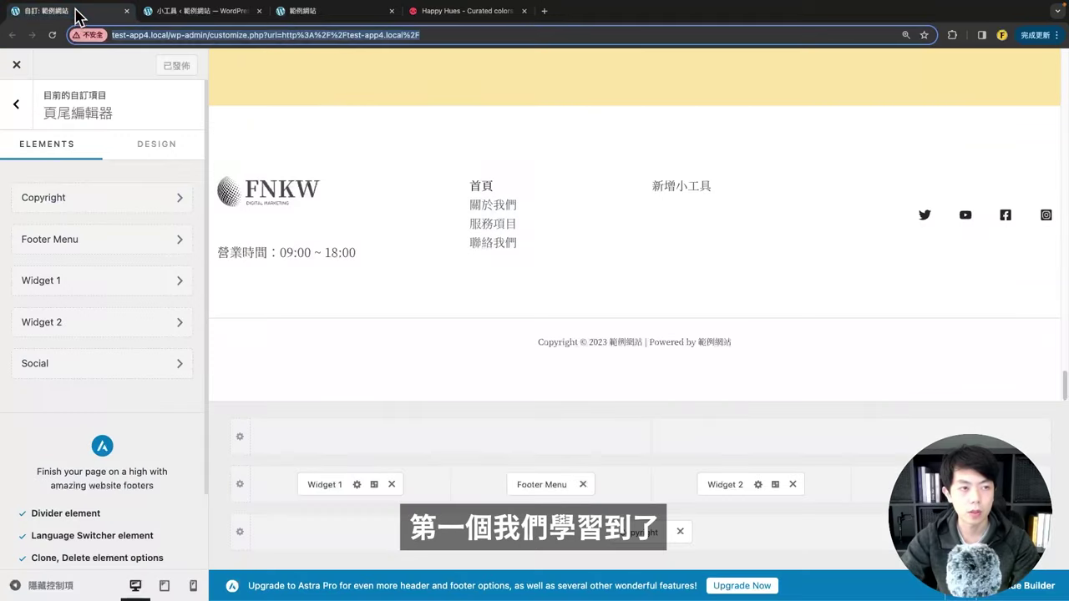
left_click(15, 104)
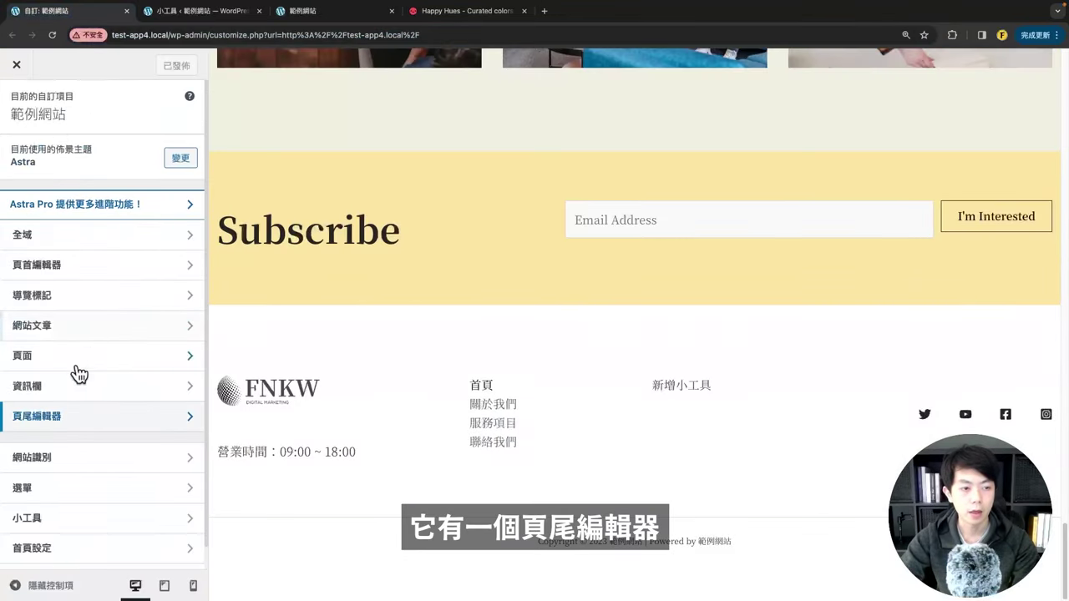
left_click(24, 418)
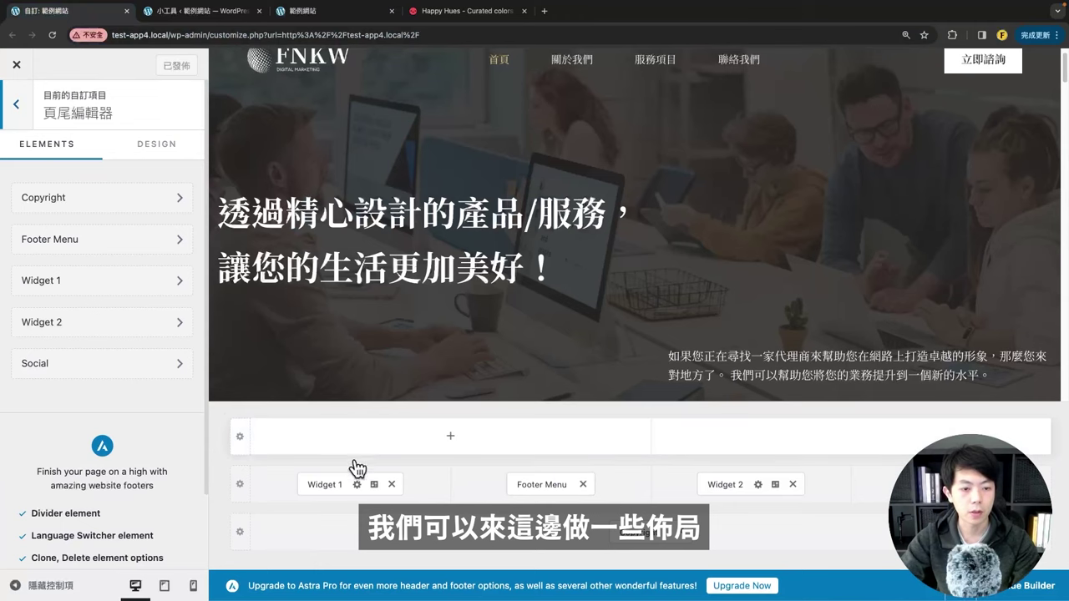
scroll(486, 306, "down", 10)
scroll(501, 309, "down", 5)
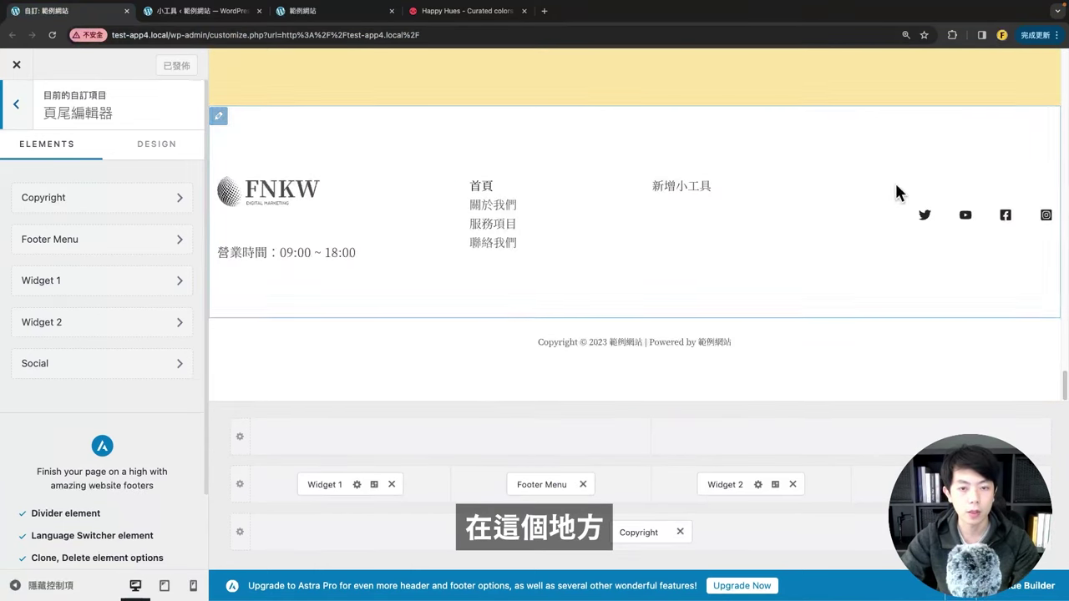
Step: Collapse the 主要資訊欄 and Footer Builder Widget 2 areas in the Widgets editor, then return to the live site
left_click(193, 23)
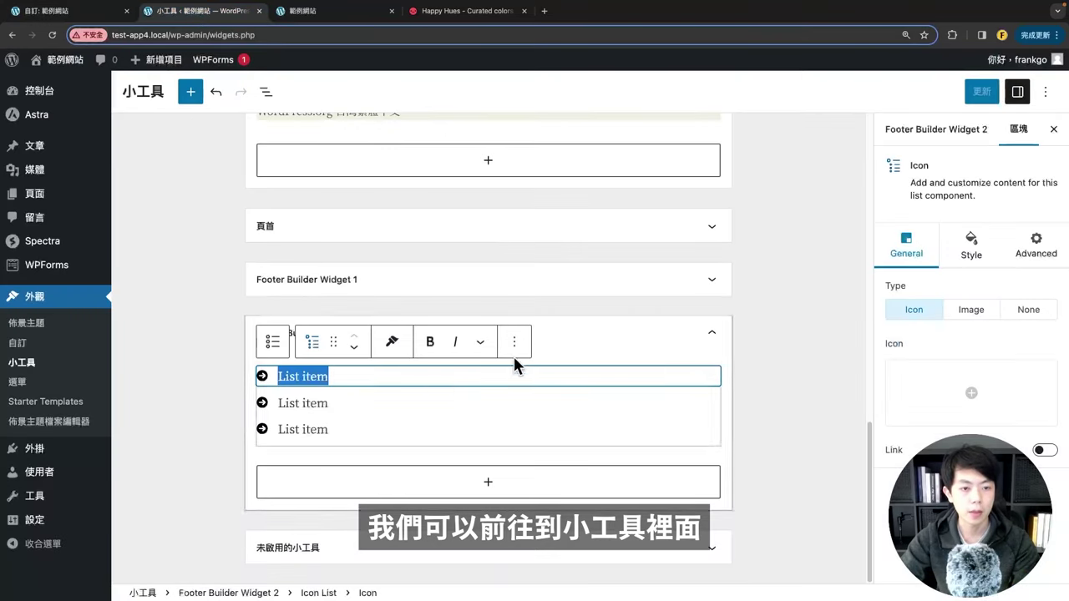
left_click(720, 329)
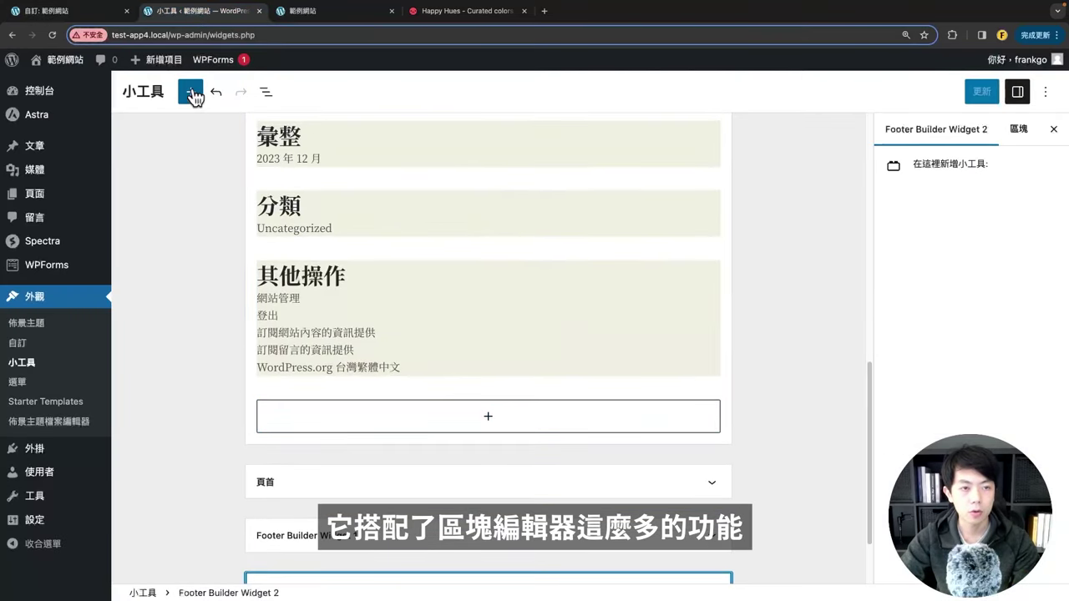
left_click(190, 92)
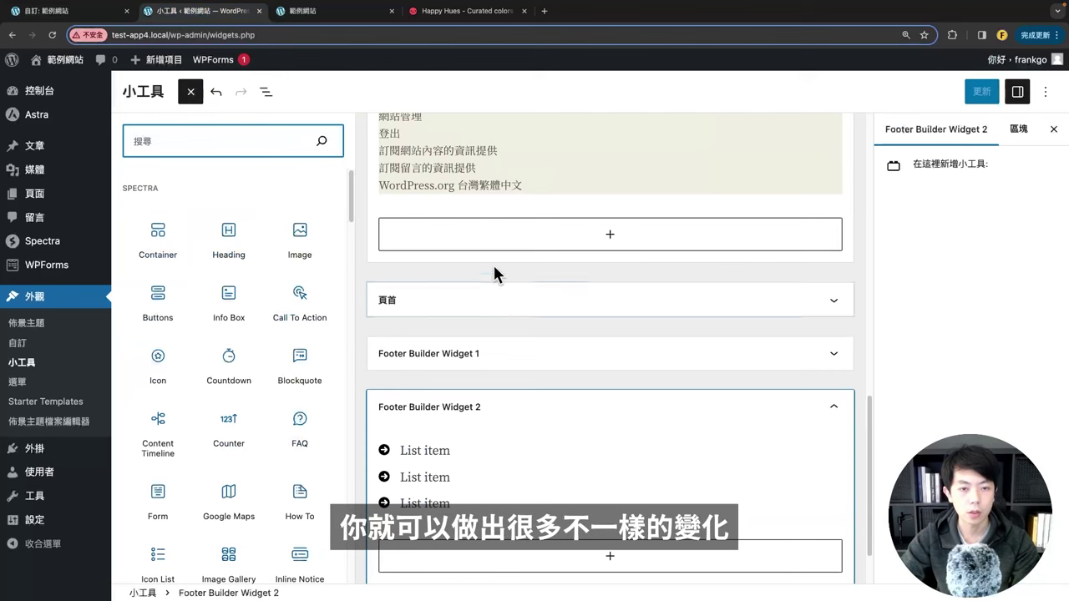
left_click(420, 270)
scroll(453, 288, "up", 10)
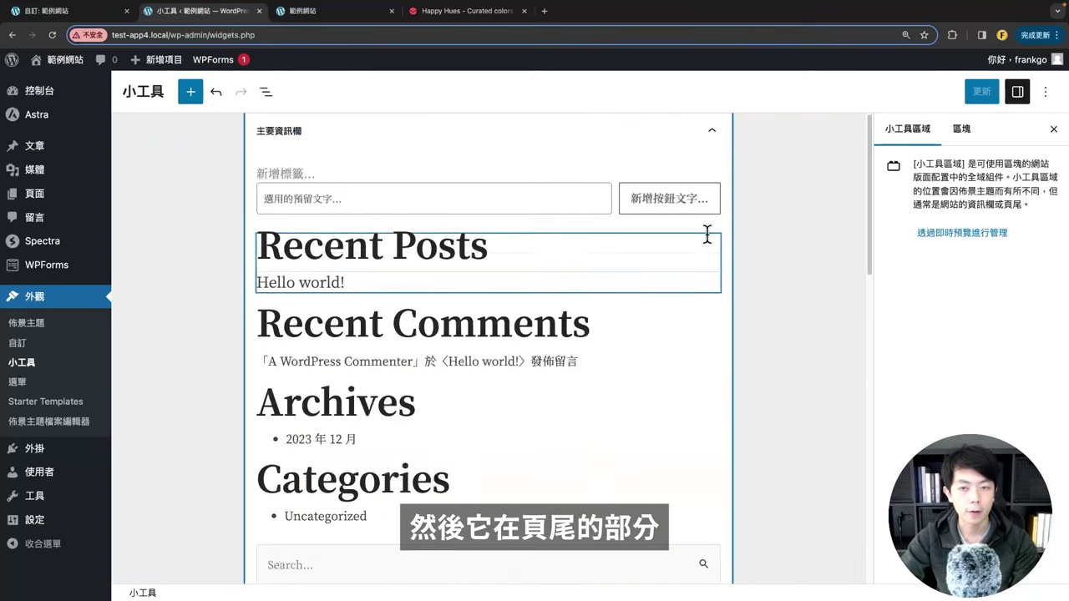
left_click(715, 136)
left_click(714, 294)
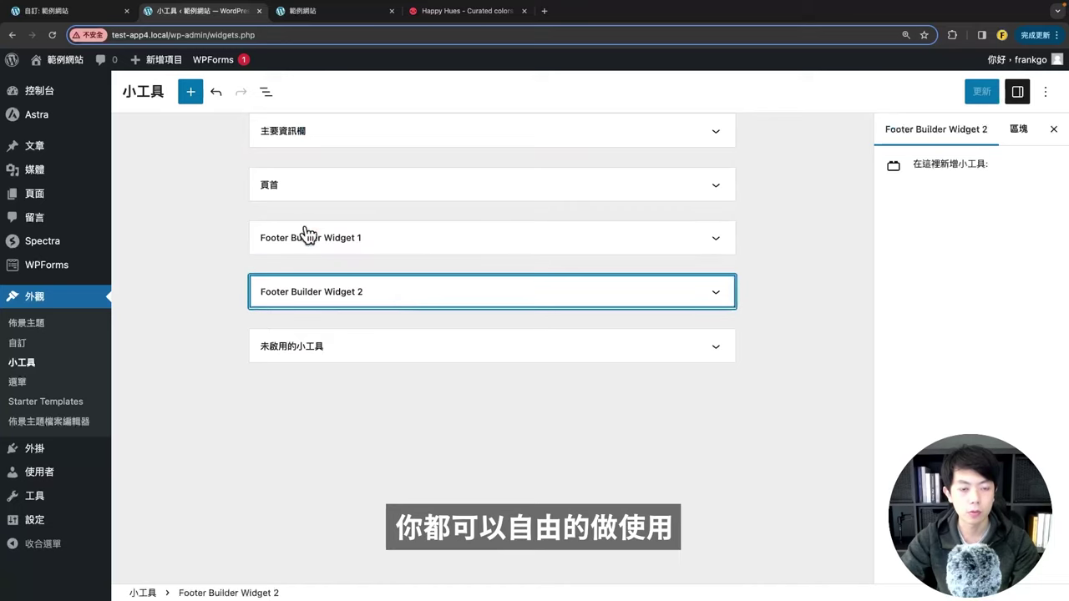
left_click(296, 14)
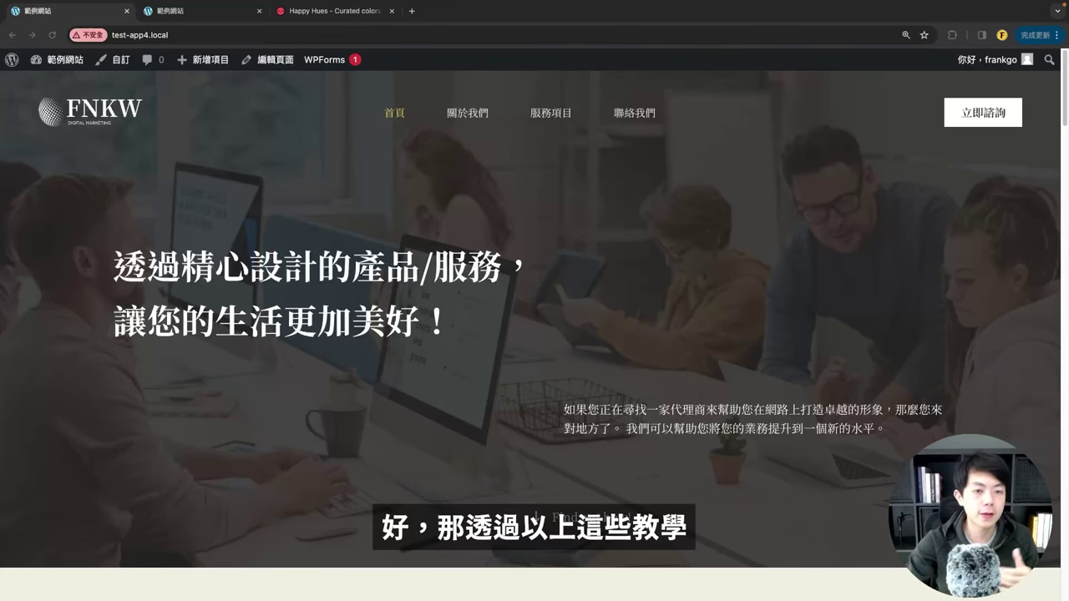
left_click(497, 288)
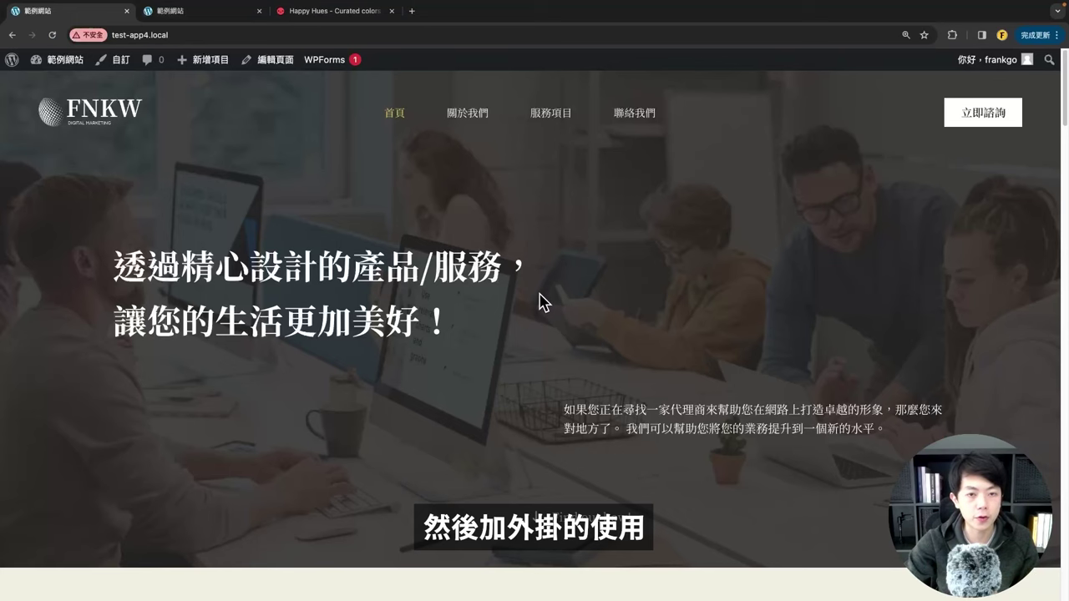
scroll(539, 301, "down", 3)
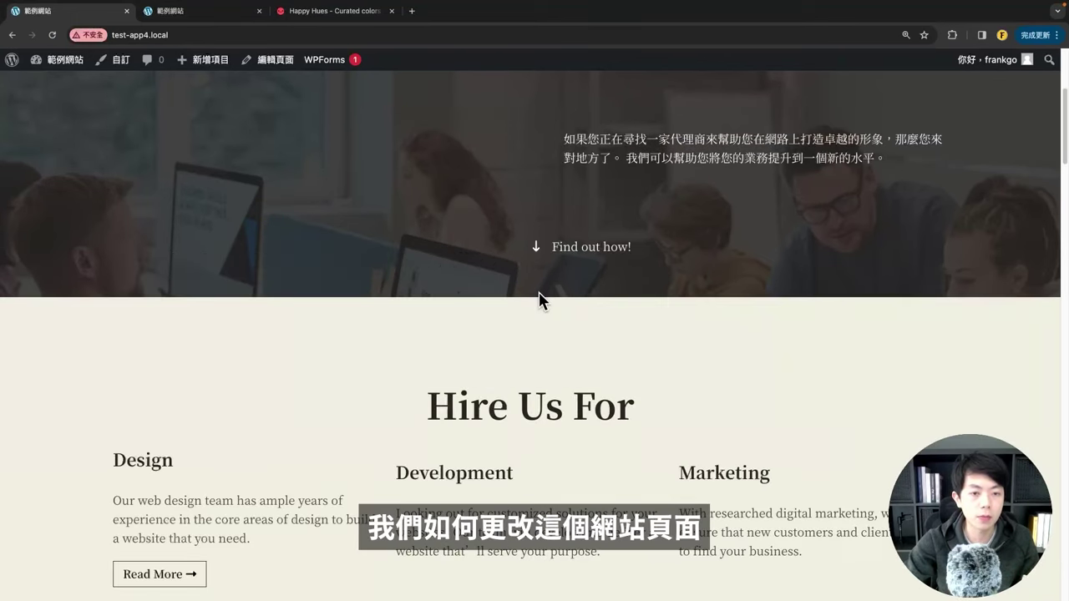
scroll(538, 299, "up", 3)
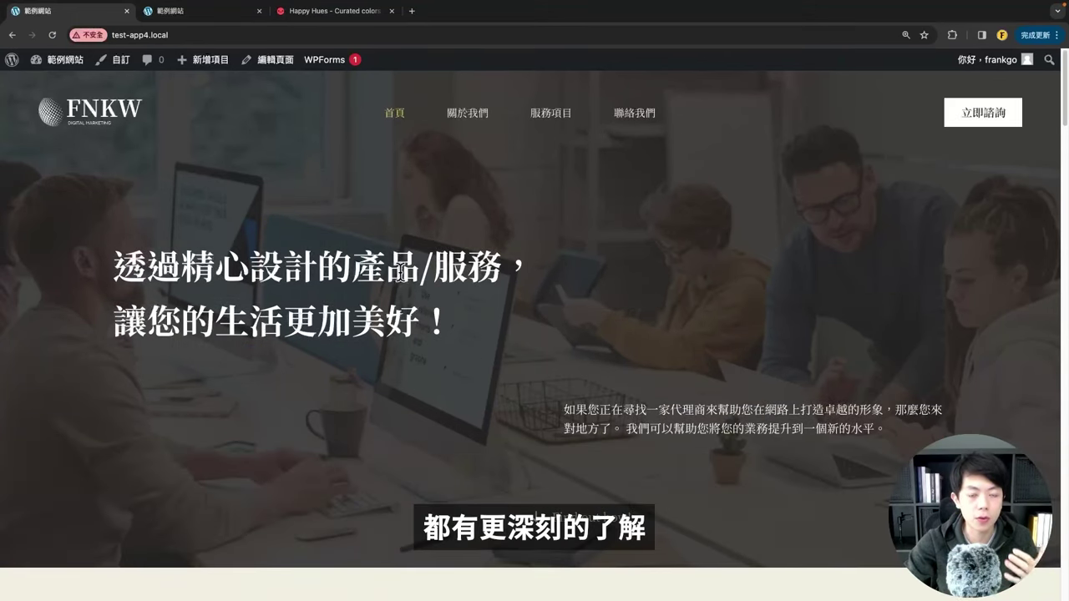